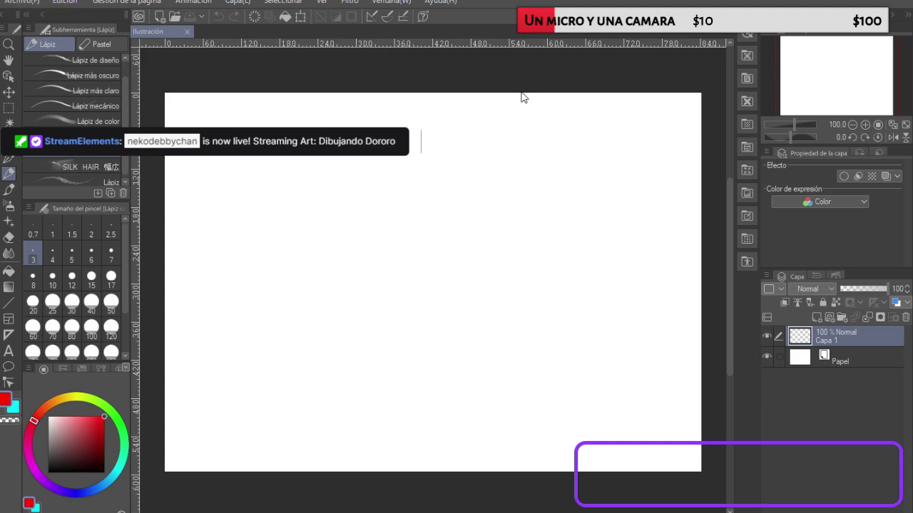
# Step: Paste the anime reference picture into a new illustration and scale and position it to the full canvas width
pyautogui.click(524, 98)
pyautogui.hotkey('ctrl', 'v')
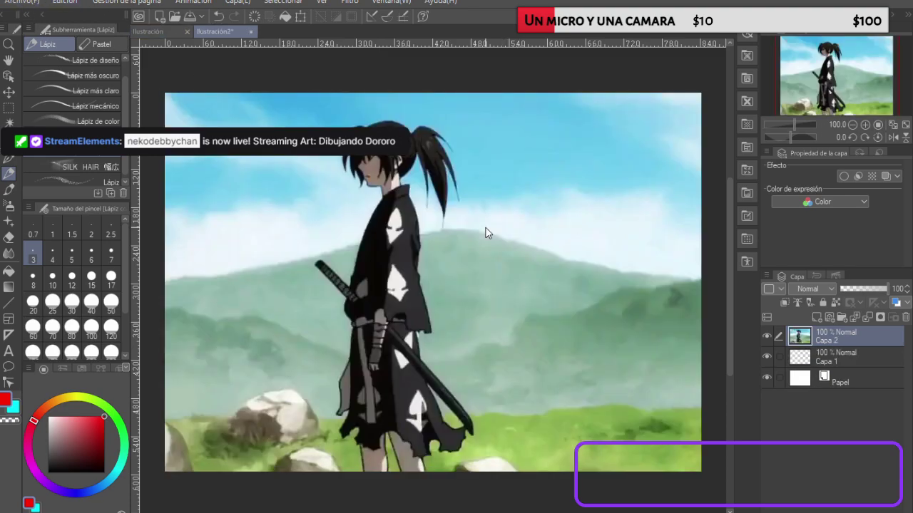
pyautogui.hotkey('ctrl', 't')
pyautogui.moveTo(165, 92); pyautogui.dragTo(458, 342)
pyautogui.moveTo(599, 398); pyautogui.dragTo(305, 260)
pyautogui.click(426, 465)
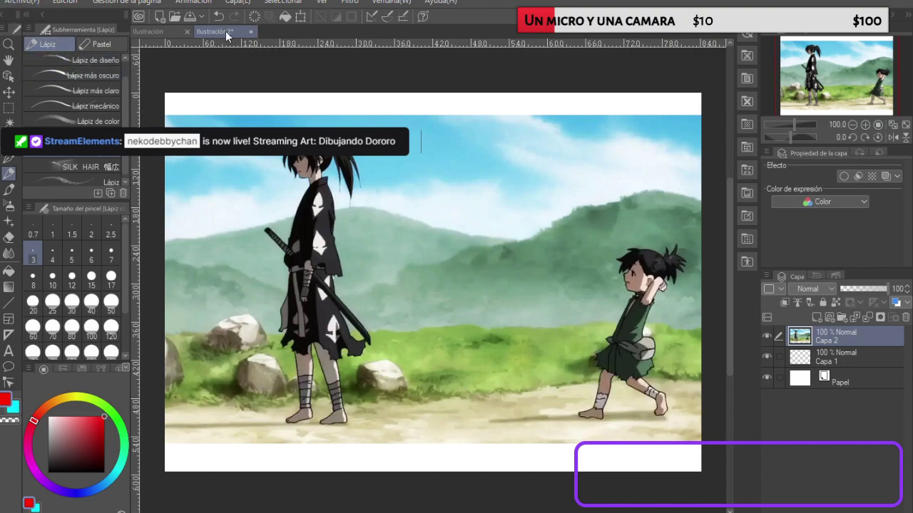
# Step: Detach the reference illustration from the blank canvas into its own floating window
pyautogui.click(541, 33)
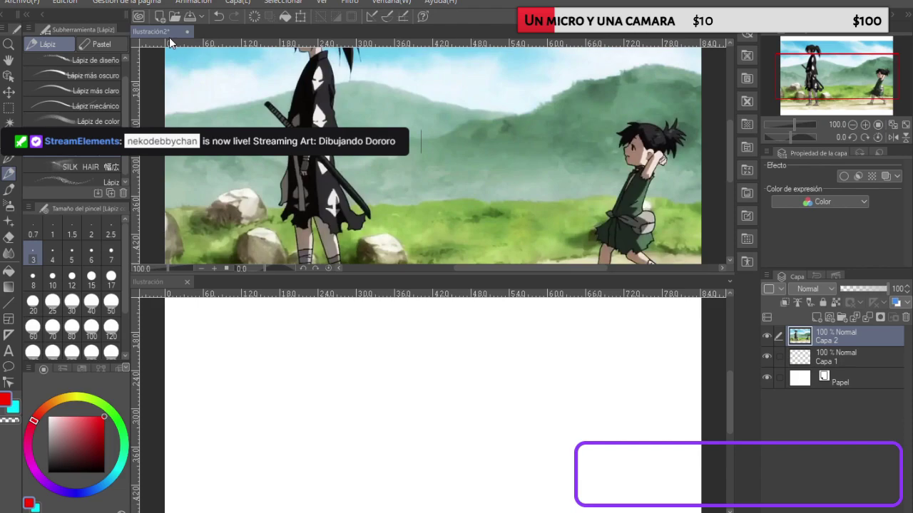
pyautogui.scroll(-3, 690, 165)
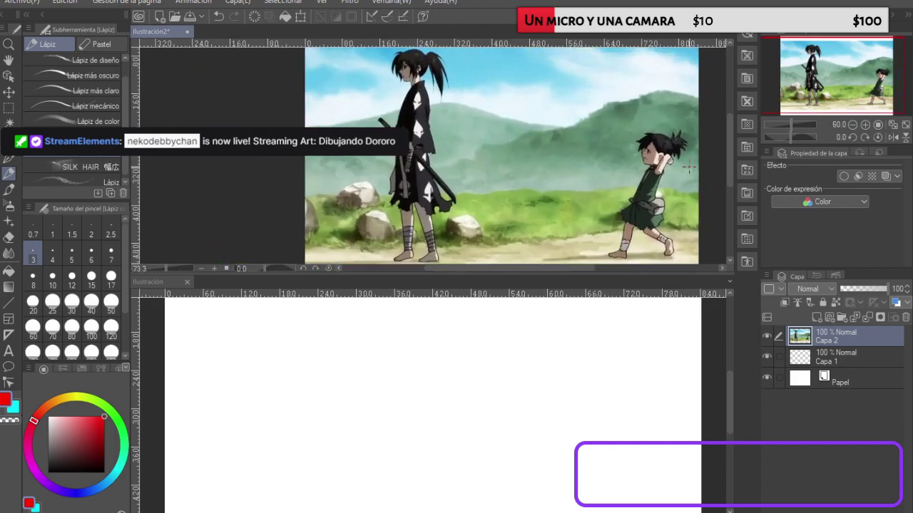
pyautogui.scroll(3, 688, 166)
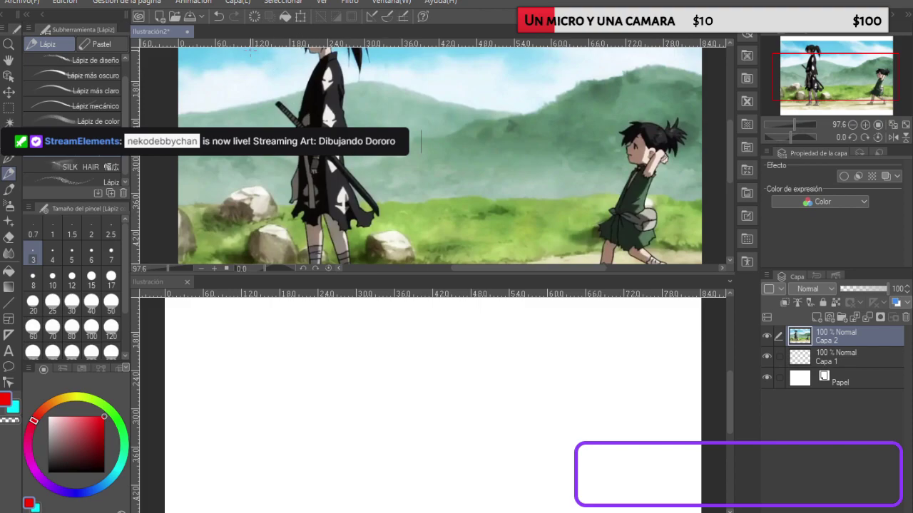
pyautogui.moveTo(156, 31); pyautogui.dragTo(209, 182)
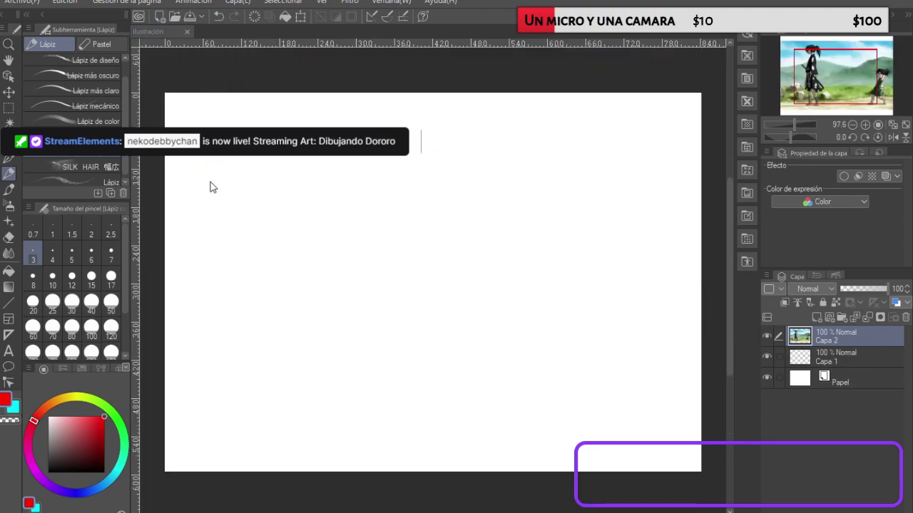
# Step: Fit the whole reference picture in its separate window, and return to the blank illustration
pyautogui.scroll(-1, 385, 235)
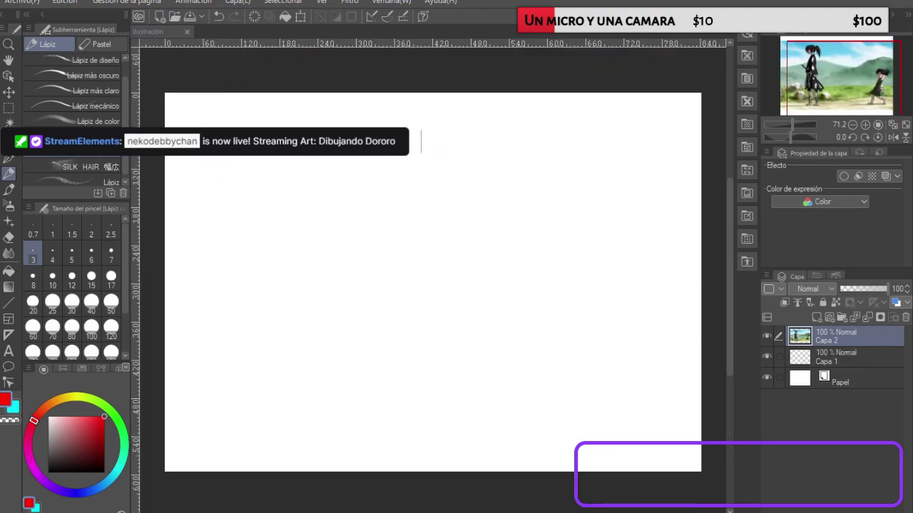
pyautogui.moveTo(308, 380); pyautogui.dragTo(489, 256)
pyautogui.scroll(-2, 499, 243)
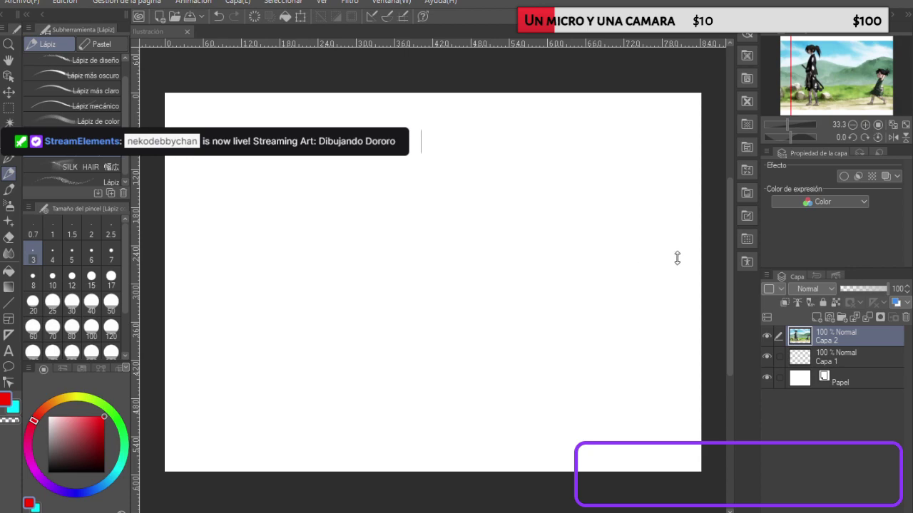
pyautogui.scroll(-1, 677, 258)
pyautogui.scroll(-4, 501, 191)
pyautogui.scroll(6, 433, 281)
pyautogui.scroll(1, 433, 282)
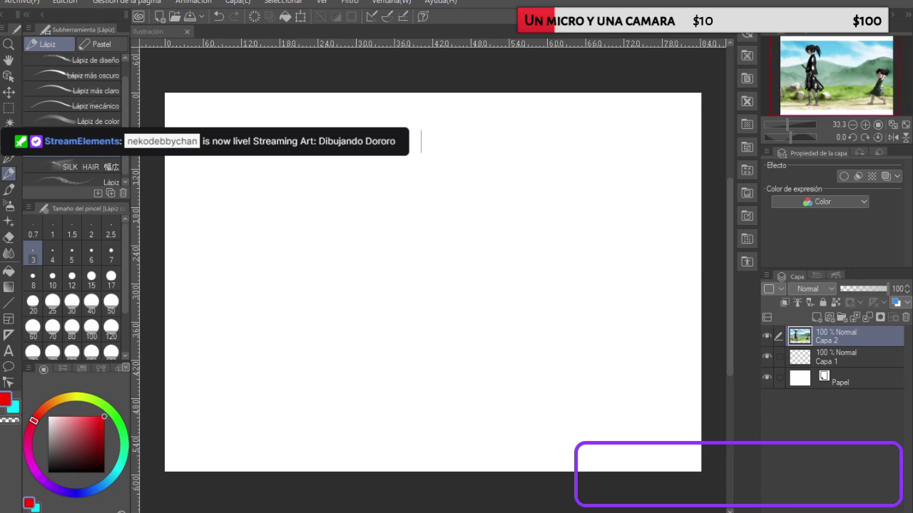
pyautogui.scroll(1, 433, 282)
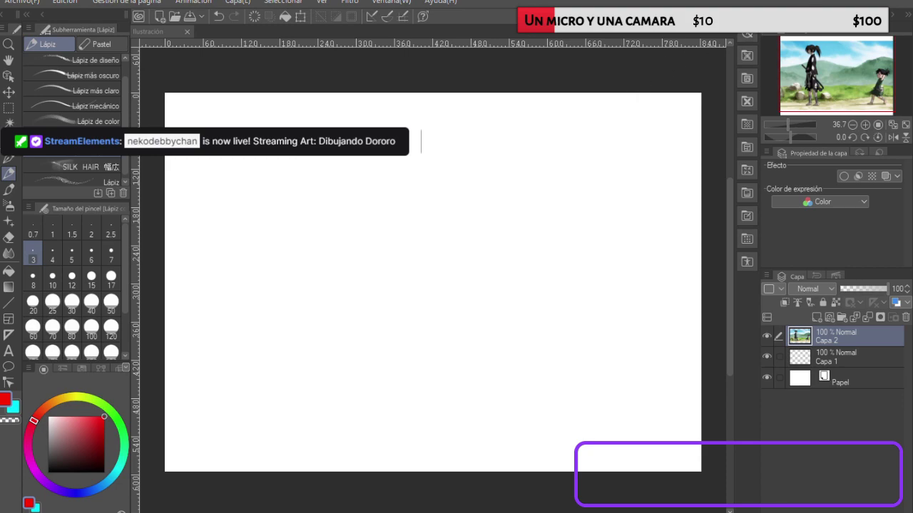
pyautogui.click(587, 81)
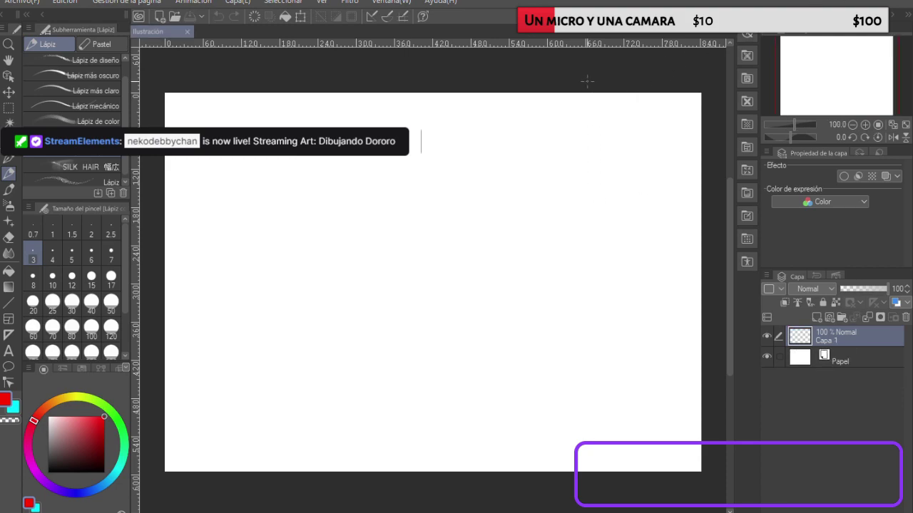
# Step: Add a new layer above Capa 1 in the blank illustration, trying and undoing a test stroke on it
pyautogui.click(817, 316)
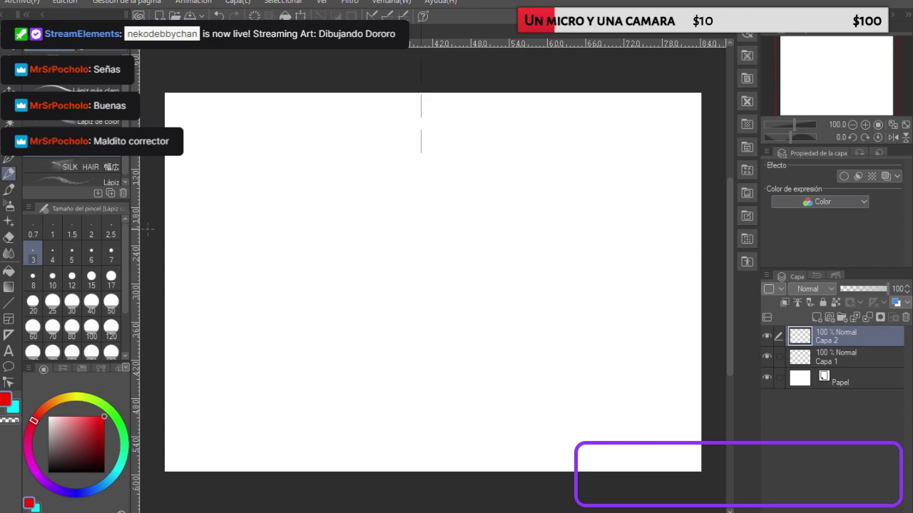
pyautogui.moveTo(304, 187)
pyautogui.mouseDown()
pyautogui.moveTo(323, 179)
pyautogui.moveTo(355, 217)
pyautogui.mouseUp()
pyautogui.hotkey('ctrl', 'z')
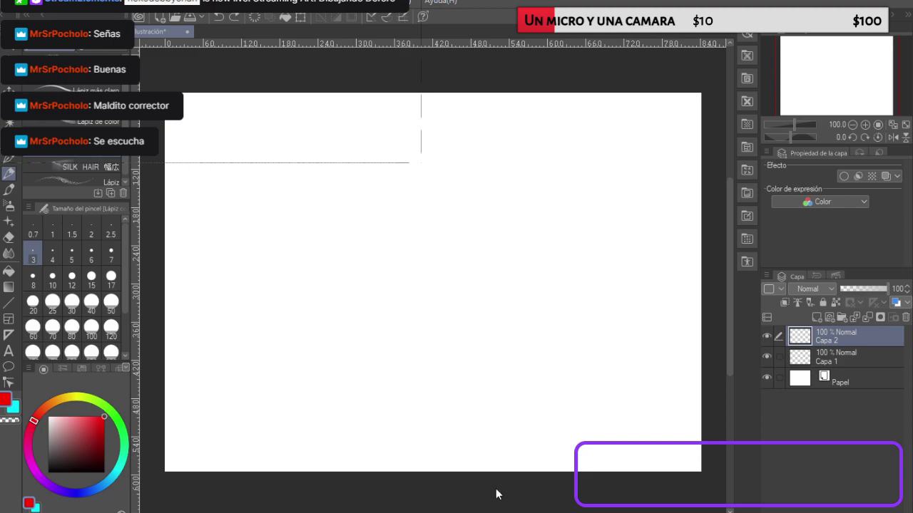
# Step: Paste a second reference picture of the two characters as a new layer in the reference illustration, and return to the blank canvas
pyautogui.hotkey('ctrl', 'v')
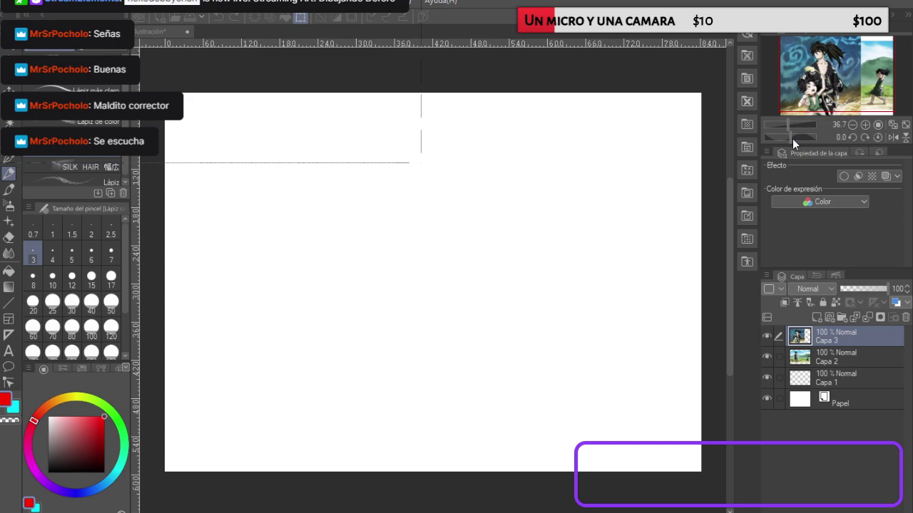
pyautogui.press('Return')
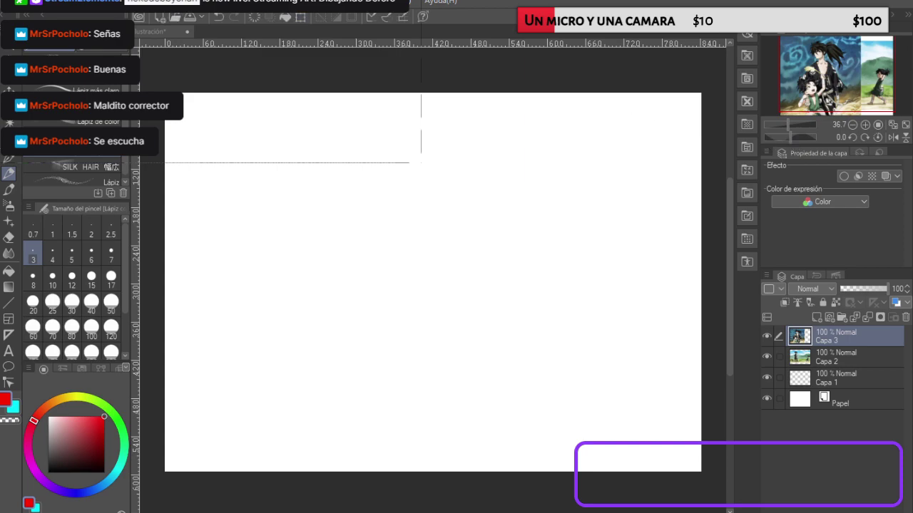
pyautogui.click(340, 186)
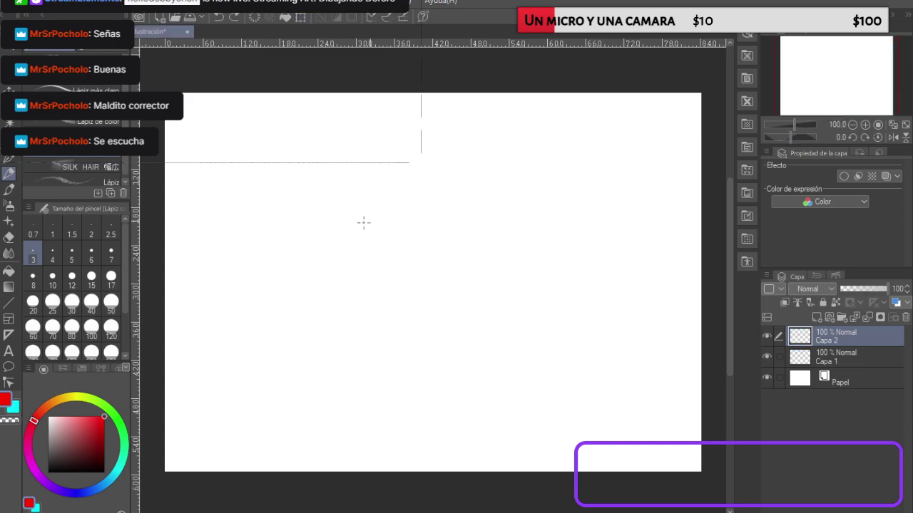
# Step: Undo the test stroke on the landscape canvas and create a new blank portrait-format illustration
pyautogui.moveTo(353, 172)
pyautogui.mouseDown()
pyautogui.moveTo(370, 234)
pyautogui.moveTo(368, 159)
pyautogui.mouseUp()
pyautogui.hotkey('ctrl', 'z')
pyautogui.click(516, 91)
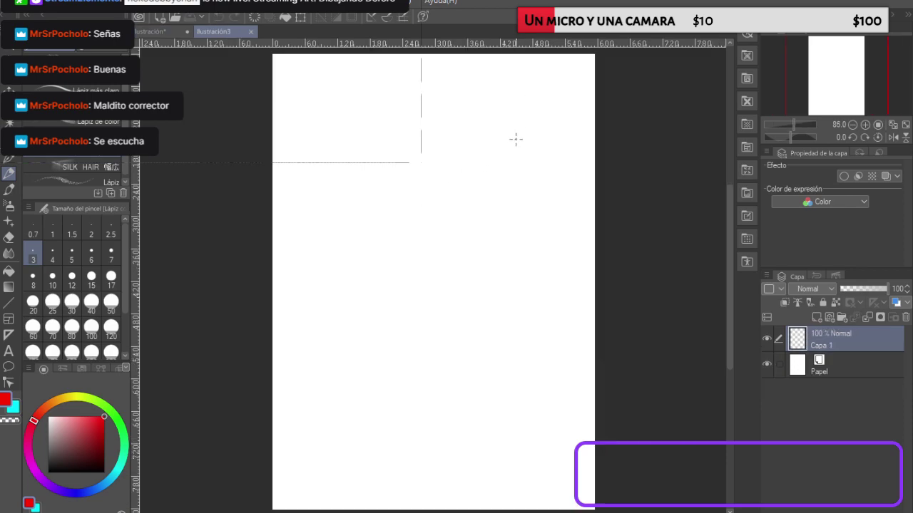
# Step: Test a pencil stroke at brush size 12, undo it, and set the brush size to 5
pyautogui.click(72, 278)
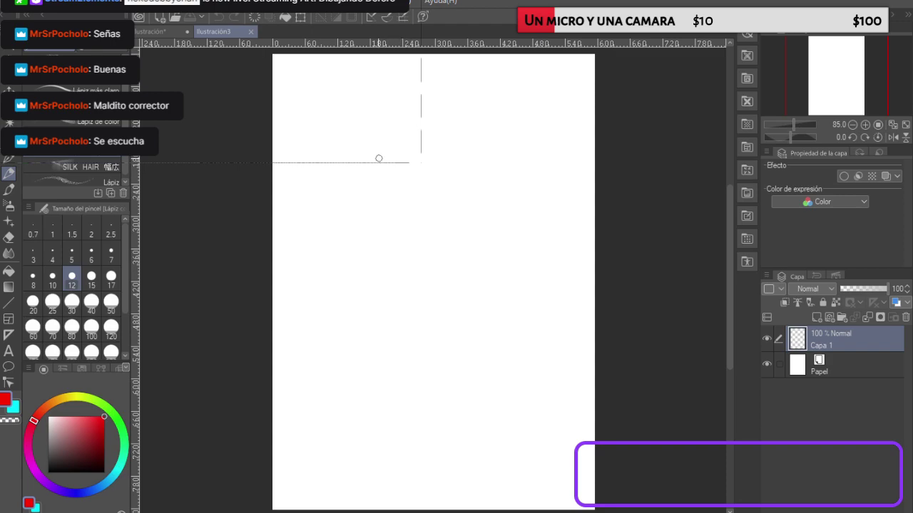
pyautogui.moveTo(462, 111)
pyautogui.mouseDown()
pyautogui.moveTo(475, 102)
pyautogui.moveTo(445, 173)
pyautogui.mouseUp()
pyautogui.hotkey('ctrl', 'z')
pyautogui.click(72, 255)
pyautogui.moveTo(492, 137)
pyautogui.mouseDown()
pyautogui.moveTo(499, 200)
pyautogui.moveTo(463, 213)
pyautogui.moveTo(499, 107)
pyautogui.moveTo(437, 155)
pyautogui.mouseUp()
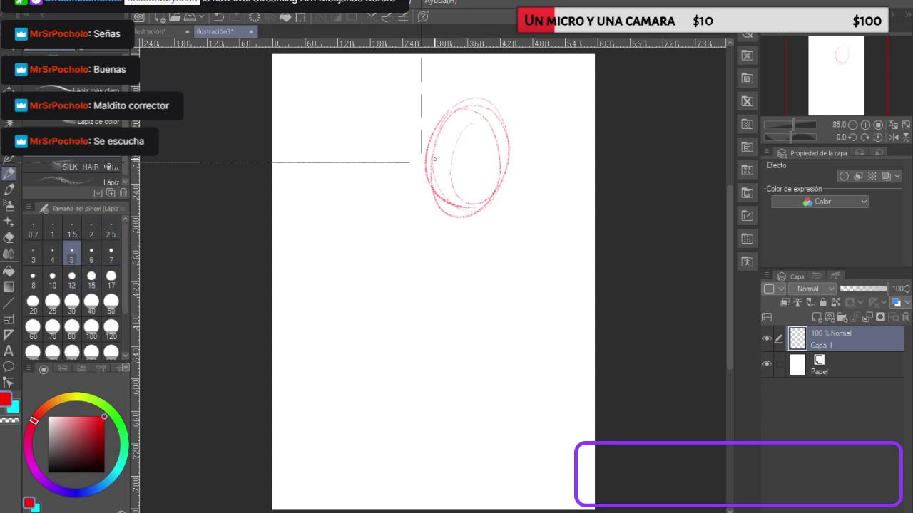
pyautogui.moveTo(426, 224)
pyautogui.mouseDown()
pyautogui.moveTo(446, 215)
pyautogui.moveTo(455, 235)
pyautogui.moveTo(421, 224)
pyautogui.mouseUp()
pyautogui.moveTo(495, 204); pyautogui.dragTo(499, 230)
pyautogui.moveTo(485, 268); pyautogui.dragTo(458, 430)
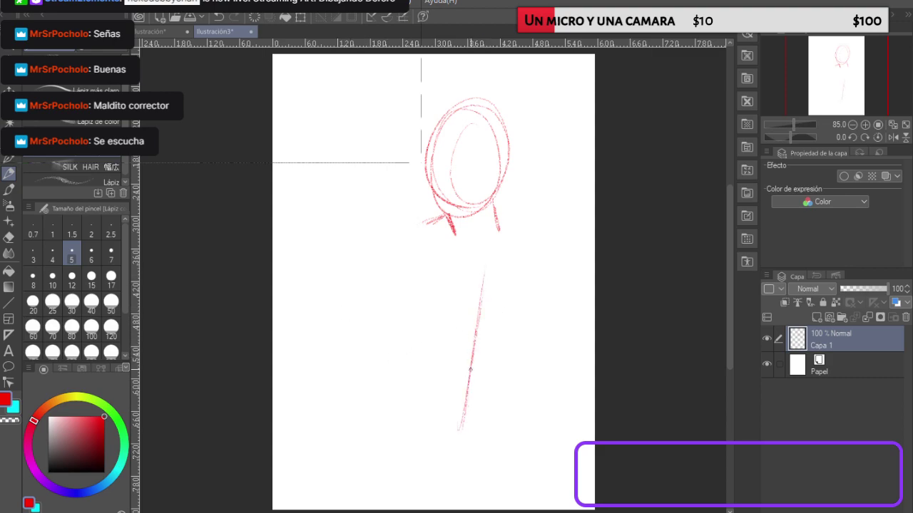
pyautogui.moveTo(504, 409); pyautogui.dragTo(503, 416)
pyautogui.moveTo(508, 211)
pyautogui.mouseDown()
pyautogui.moveTo(551, 249)
pyautogui.moveTo(563, 343)
pyautogui.mouseUp()
pyautogui.moveTo(558, 281); pyautogui.dragTo(554, 428)
pyautogui.hotkey('ctrl', 'z')
pyautogui.hotkey('ctrl', 'z')
pyautogui.hotkey('ctrl', 'z')
pyautogui.hotkey('ctrl', 'z')
pyautogui.hotkey('ctrl', 'z')
pyautogui.hotkey('ctrl', 'z')
pyautogui.hotkey('ctrl', 'z')
pyautogui.hotkey('ctrl', 'z')
pyautogui.hotkey('ctrl', 'z')
pyautogui.hotkey('ctrl', 'z')
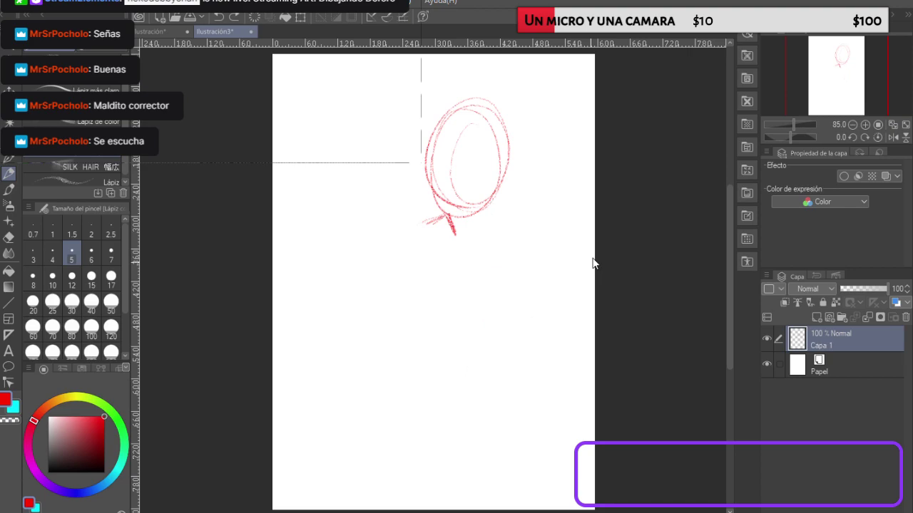
pyautogui.hotkey('ctrl', 'z')
pyautogui.hotkey('ctrl', 'z')
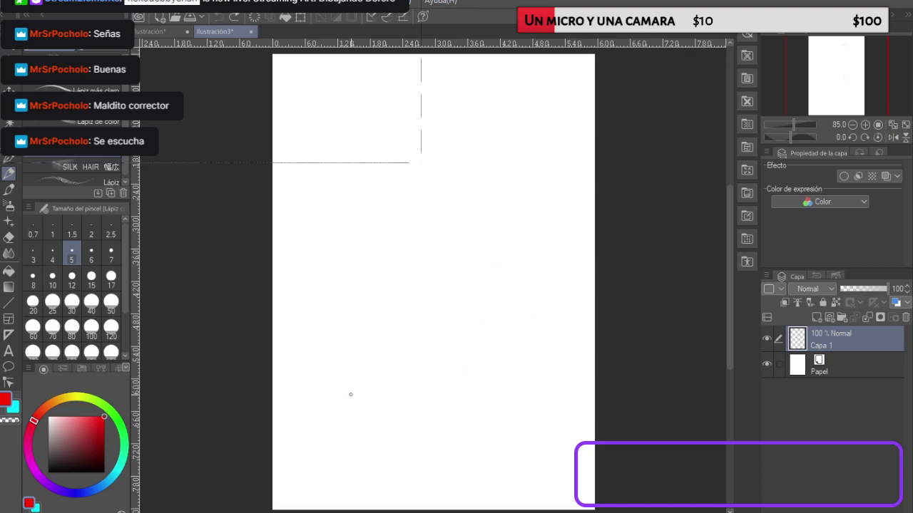
# Step: Sketch loose, crossing red ground lines across the lower part of the portrait canvas
pyautogui.moveTo(301, 411); pyautogui.dragTo(434, 416)
pyautogui.moveTo(278, 401); pyautogui.dragTo(590, 398)
pyautogui.moveTo(285, 382); pyautogui.dragTo(581, 415)
# Step: Sketch a tall tree trunk from the upper edge of the canvas to the ground, with loose overhanging foliage curves
pyautogui.moveTo(516, 106)
pyautogui.mouseDown()
pyautogui.moveTo(523, 258)
pyautogui.moveTo(529, 328)
pyautogui.mouseUp()
pyautogui.moveTo(526, 56); pyautogui.dragTo(517, 389)
pyautogui.moveTo(523, 57)
pyautogui.mouseDown()
pyautogui.moveTo(514, 261)
pyautogui.moveTo(521, 184)
pyautogui.mouseUp()
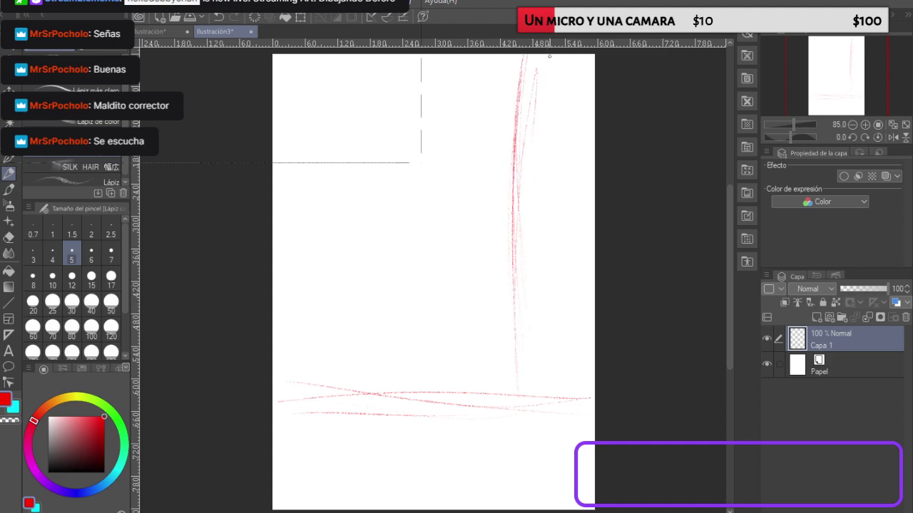
pyautogui.moveTo(562, 54); pyautogui.dragTo(554, 320)
pyautogui.moveTo(459, 55); pyautogui.dragTo(481, 114)
pyautogui.moveTo(424, 71)
pyautogui.mouseDown()
pyautogui.moveTo(482, 148)
pyautogui.moveTo(592, 132)
pyautogui.moveTo(542, 164)
pyautogui.mouseUp()
pyautogui.moveTo(456, 120); pyautogui.dragTo(414, 102)
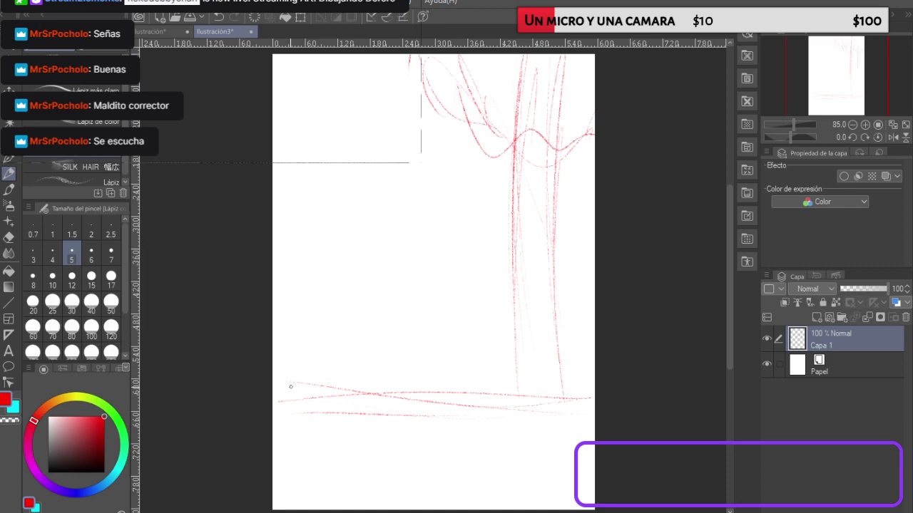
# Step: Sketch layered mountain and hill outlines behind the tree, from the ground lines up to mid-canvas on both sides of the trunk
pyautogui.moveTo(284, 216); pyautogui.dragTo(393, 278)
pyautogui.moveTo(320, 242); pyautogui.dragTo(403, 300)
pyautogui.moveTo(378, 265)
pyautogui.mouseDown()
pyautogui.moveTo(464, 226)
pyautogui.moveTo(506, 232)
pyautogui.mouseUp()
pyautogui.moveTo(320, 225)
pyautogui.mouseDown()
pyautogui.moveTo(368, 201)
pyautogui.moveTo(412, 216)
pyautogui.mouseUp()
pyautogui.moveTo(296, 297)
pyautogui.mouseDown()
pyautogui.moveTo(419, 290)
pyautogui.moveTo(373, 305)
pyautogui.moveTo(408, 320)
pyautogui.moveTo(467, 293)
pyautogui.moveTo(507, 288)
pyautogui.mouseUp()
pyautogui.moveTo(279, 322)
pyautogui.mouseDown()
pyautogui.moveTo(336, 333)
pyautogui.moveTo(318, 324)
pyautogui.moveTo(456, 367)
pyautogui.mouseUp()
pyautogui.moveTo(378, 313); pyautogui.dragTo(486, 337)
pyautogui.moveTo(302, 376); pyautogui.dragTo(465, 348)
pyautogui.moveTo(279, 330); pyautogui.dragTo(330, 386)
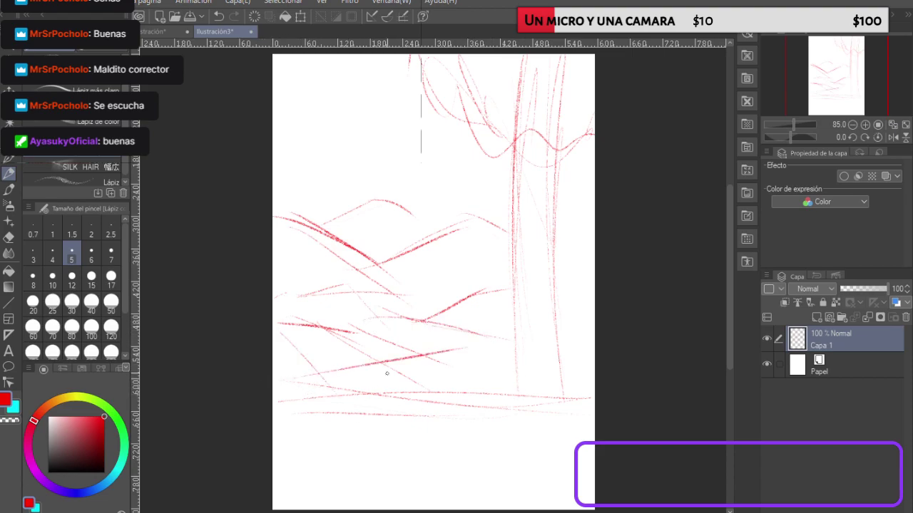
pyautogui.moveTo(556, 322)
pyautogui.mouseDown()
pyautogui.moveTo(592, 314)
pyautogui.moveTo(591, 363)
pyautogui.mouseUp()
# Step: Sketch an oval head beside the tree trunk and a short diagonal arm stroke over the trunk
pyautogui.moveTo(475, 205)
pyautogui.mouseDown()
pyautogui.moveTo(489, 184)
pyautogui.moveTo(462, 213)
pyautogui.moveTo(448, 173)
pyautogui.moveTo(470, 149)
pyautogui.moveTo(485, 200)
pyautogui.mouseUp()
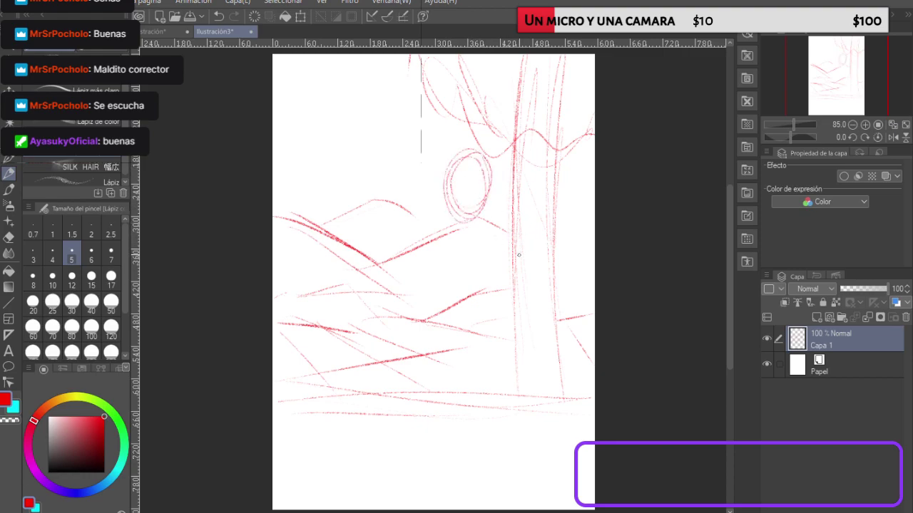
pyautogui.moveTo(537, 233); pyautogui.dragTo(514, 268)
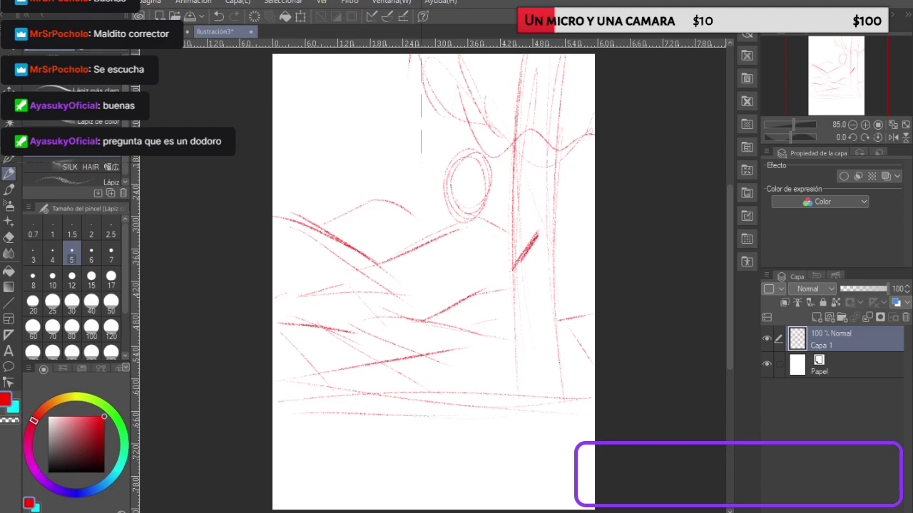
# Step: Check the reference pictures up close, and sketch the figure's neck, shoulders and bent arm against the trunk
pyautogui.click(614, 462)
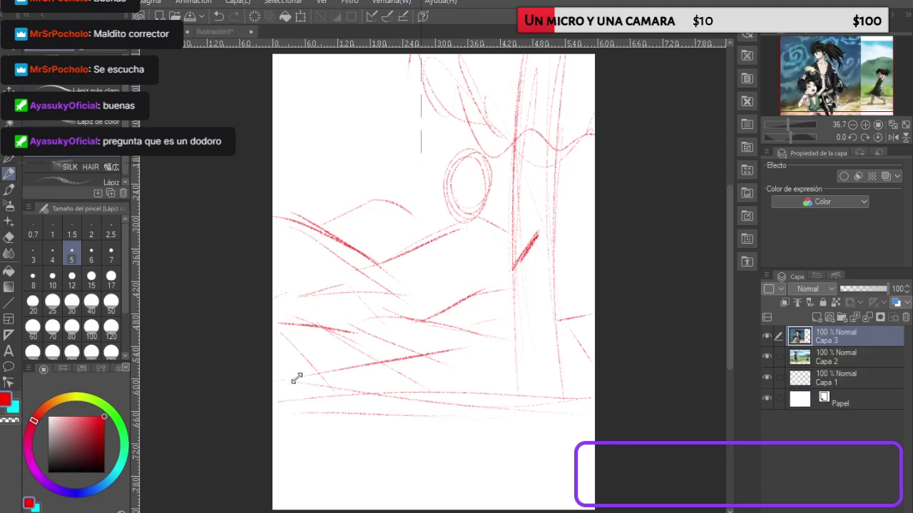
pyautogui.scroll(2, 613, 462)
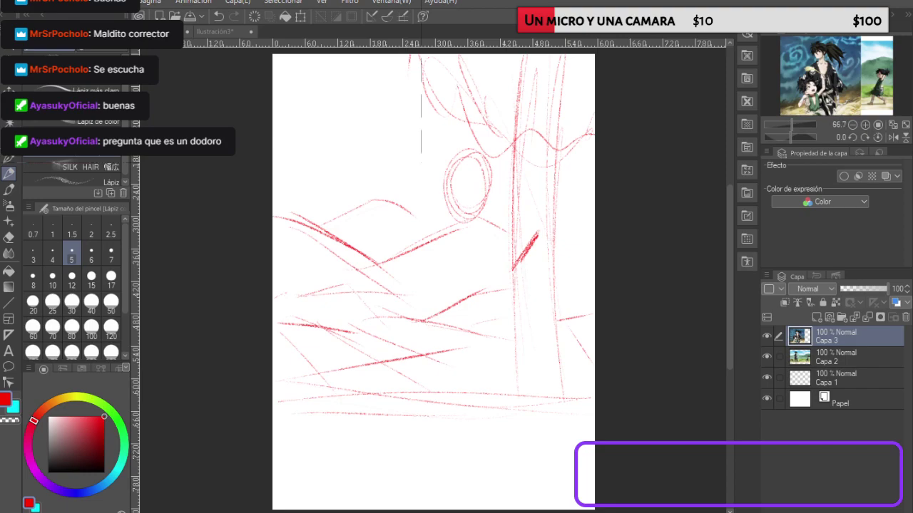
pyautogui.scroll(2, 614, 462)
pyautogui.moveTo(569, 279); pyautogui.dragTo(688, 251)
pyautogui.click(544, 197)
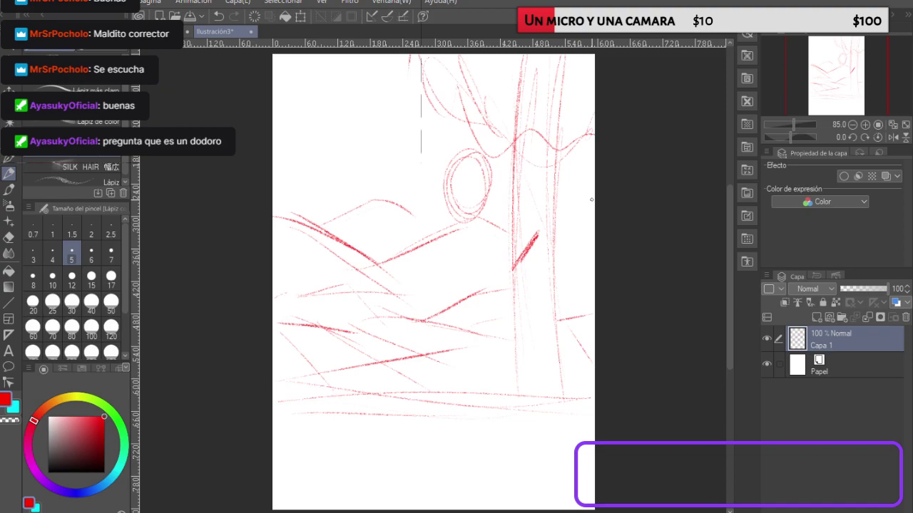
pyautogui.moveTo(463, 225); pyautogui.dragTo(433, 239)
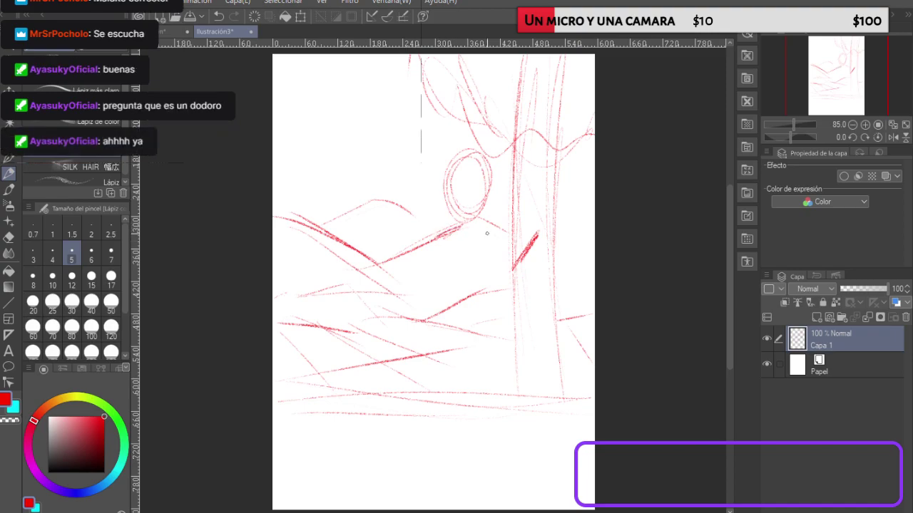
pyautogui.moveTo(479, 212)
pyautogui.mouseDown()
pyautogui.moveTo(482, 226)
pyautogui.moveTo(454, 234)
pyautogui.moveTo(509, 237)
pyautogui.moveTo(513, 295)
pyautogui.mouseUp()
pyautogui.moveTo(507, 253); pyautogui.dragTo(512, 304)
pyautogui.moveTo(506, 239); pyautogui.dragTo(511, 290)
pyautogui.moveTo(544, 249); pyautogui.dragTo(523, 304)
# Step: Sketch the sides of the figure's torso, the robe outline below it and curved strokes across the waist
pyautogui.moveTo(436, 240)
pyautogui.mouseDown()
pyautogui.moveTo(423, 302)
pyautogui.moveTo(426, 286)
pyautogui.mouseUp()
pyautogui.moveTo(429, 321); pyautogui.dragTo(421, 351)
pyautogui.moveTo(432, 318)
pyautogui.mouseDown()
pyautogui.moveTo(421, 376)
pyautogui.moveTo(430, 396)
pyautogui.moveTo(429, 374)
pyautogui.moveTo(499, 385)
pyautogui.mouseUp()
pyautogui.moveTo(494, 343)
pyautogui.mouseDown()
pyautogui.moveTo(495, 246)
pyautogui.moveTo(494, 317)
pyautogui.mouseUp()
pyautogui.moveTo(438, 303); pyautogui.dragTo(494, 296)
pyautogui.moveTo(438, 314)
pyautogui.mouseDown()
pyautogui.moveTo(494, 305)
pyautogui.moveTo(395, 318)
pyautogui.moveTo(427, 305)
pyautogui.mouseUp()
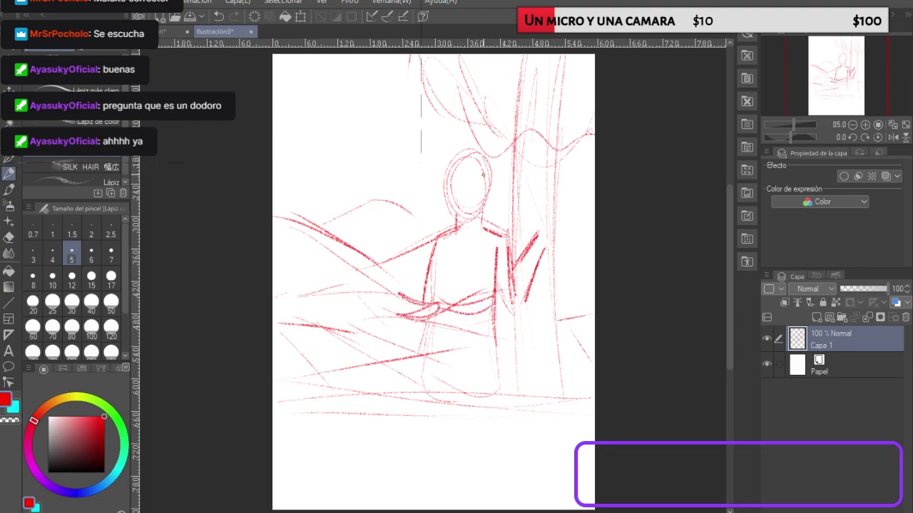
# Step: Sketch the figure's two standing legs with feet and reinforce the curved hem of the robe above them
pyautogui.moveTo(439, 338)
pyautogui.mouseDown()
pyautogui.moveTo(436, 449)
pyautogui.moveTo(453, 464)
pyautogui.mouseUp()
pyautogui.moveTo(457, 416); pyautogui.dragTo(454, 457)
pyautogui.moveTo(458, 350)
pyautogui.mouseDown()
pyautogui.moveTo(457, 445)
pyautogui.moveTo(474, 436)
pyautogui.mouseUp()
pyautogui.moveTo(464, 387)
pyautogui.mouseDown()
pyautogui.moveTo(481, 462)
pyautogui.moveTo(494, 456)
pyautogui.mouseUp()
pyautogui.moveTo(497, 423); pyautogui.dragTo(494, 457)
pyautogui.moveTo(489, 335)
pyautogui.mouseDown()
pyautogui.moveTo(493, 414)
pyautogui.moveTo(490, 362)
pyautogui.mouseUp()
pyautogui.moveTo(495, 422); pyautogui.dragTo(495, 463)
pyautogui.moveTo(497, 334)
pyautogui.mouseDown()
pyautogui.moveTo(497, 389)
pyautogui.moveTo(438, 391)
pyautogui.mouseUp()
pyautogui.moveTo(437, 327)
pyautogui.mouseDown()
pyautogui.moveTo(425, 381)
pyautogui.moveTo(492, 397)
pyautogui.mouseUp()
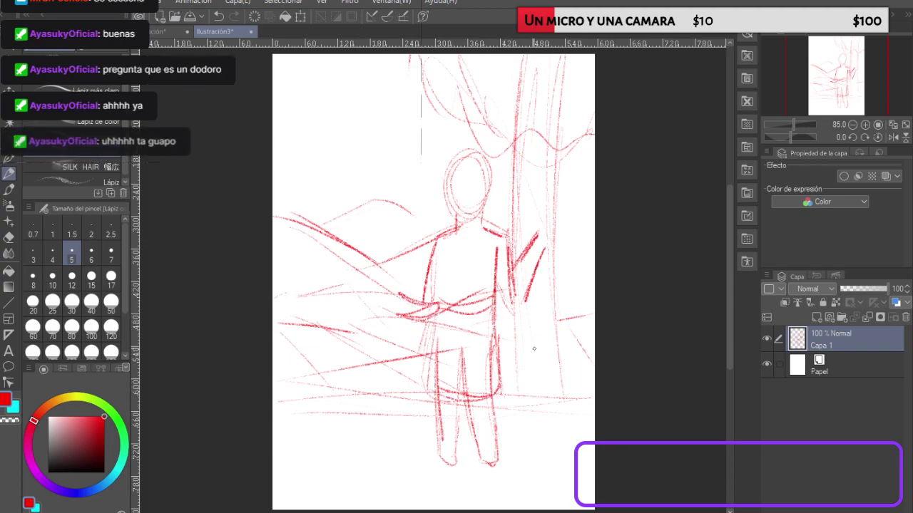
# Step: Add an inner sleeve line to the torso and sketch long wind-blown hair flowing away from the head
pyautogui.moveTo(438, 252)
pyautogui.mouseDown()
pyautogui.moveTo(435, 305)
pyautogui.moveTo(438, 299)
pyautogui.mouseUp()
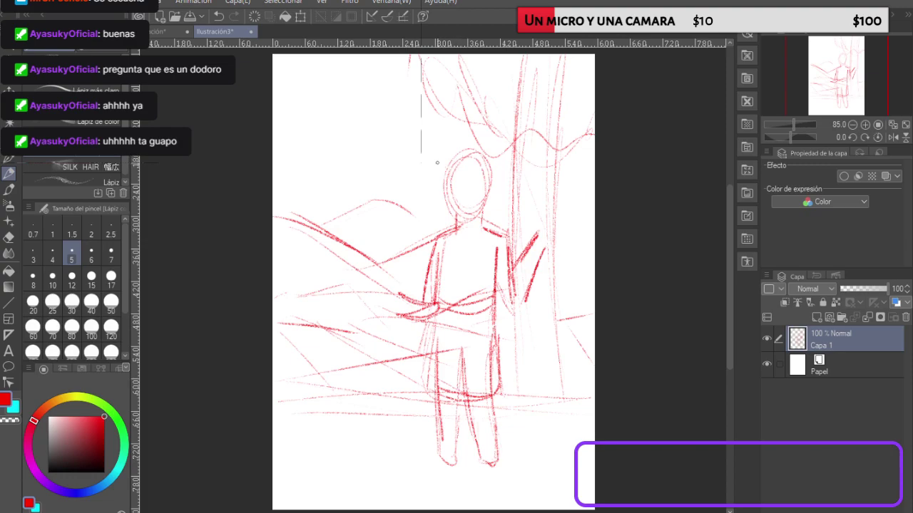
pyautogui.moveTo(449, 177)
pyautogui.mouseDown()
pyautogui.moveTo(412, 160)
pyautogui.moveTo(360, 208)
pyautogui.moveTo(437, 186)
pyautogui.mouseUp()
pyautogui.moveTo(402, 221)
pyautogui.mouseDown()
pyautogui.moveTo(460, 180)
pyautogui.moveTo(465, 223)
pyautogui.moveTo(493, 198)
pyautogui.mouseUp()
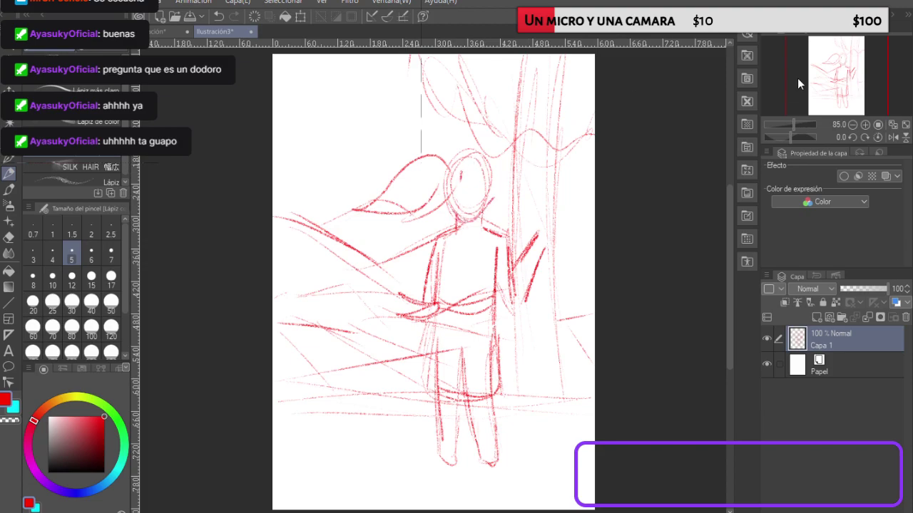
# Step: Check the anime reference pictures in the other document and redraw the figure's head outline slightly wider with a pointed chin
pyautogui.click(911, 45)
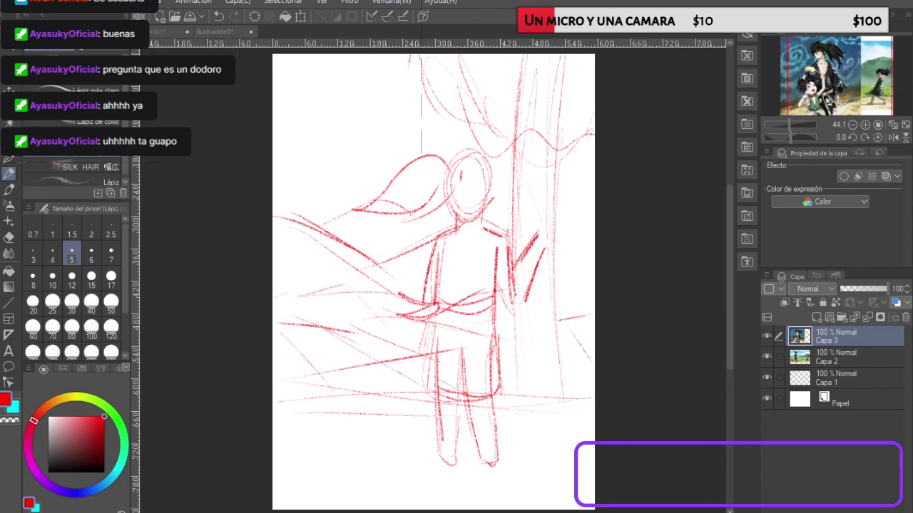
pyautogui.hotkey('ctrl', 'Tab')
pyautogui.moveTo(464, 222)
pyautogui.mouseDown()
pyautogui.moveTo(481, 213)
pyautogui.moveTo(496, 153)
pyautogui.moveTo(448, 163)
pyautogui.moveTo(495, 173)
pyautogui.moveTo(498, 203)
pyautogui.mouseUp()
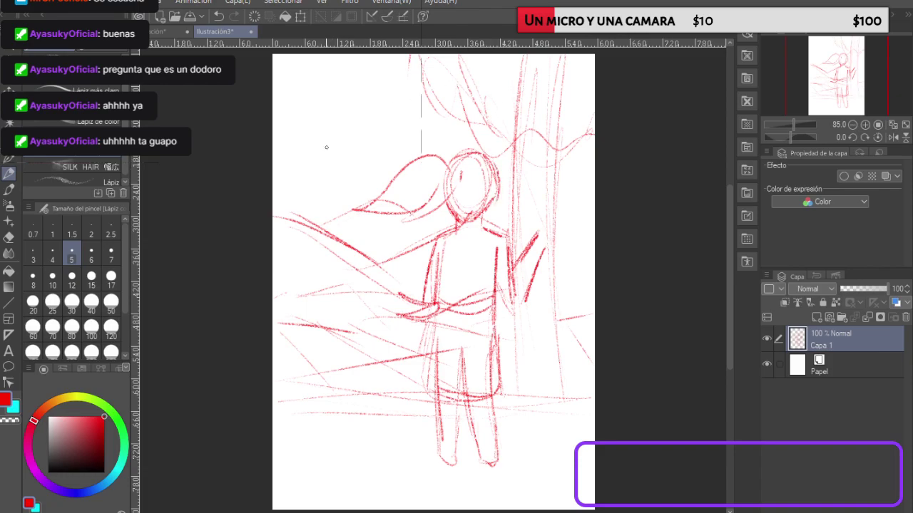
pyautogui.moveTo(338, 135)
pyautogui.mouseDown()
pyautogui.moveTo(395, 125)
pyautogui.moveTo(357, 150)
pyautogui.moveTo(409, 130)
pyautogui.mouseUp()
pyautogui.moveTo(364, 91)
pyautogui.mouseDown()
pyautogui.moveTo(374, 89)
pyautogui.moveTo(366, 114)
pyautogui.moveTo(386, 99)
pyautogui.mouseUp()
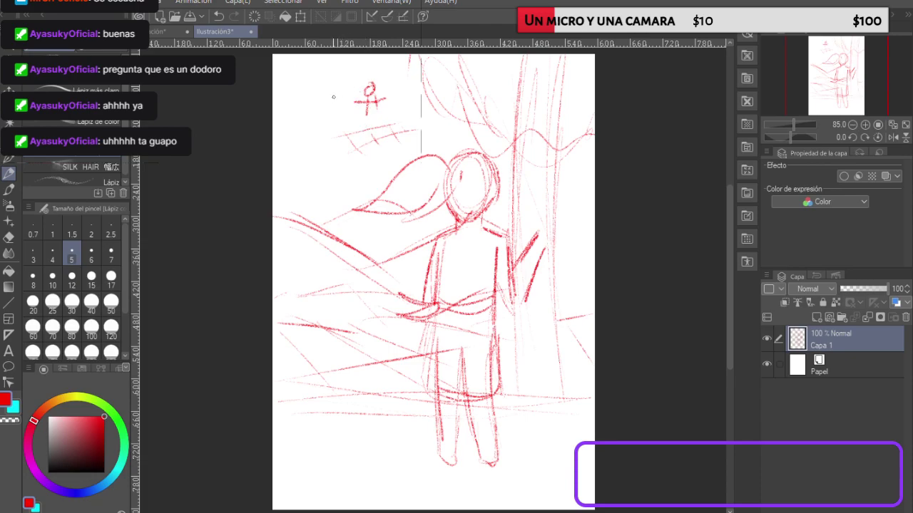
pyautogui.moveTo(327, 95)
pyautogui.mouseDown()
pyautogui.moveTo(330, 82)
pyautogui.moveTo(334, 113)
pyautogui.mouseUp()
pyautogui.moveTo(311, 74)
pyautogui.mouseDown()
pyautogui.moveTo(388, 68)
pyautogui.moveTo(308, 108)
pyautogui.mouseUp()
pyautogui.moveTo(387, 68)
pyautogui.mouseDown()
pyautogui.moveTo(384, 111)
pyautogui.moveTo(359, 104)
pyautogui.moveTo(358, 120)
pyautogui.moveTo(340, 115)
pyautogui.mouseUp()
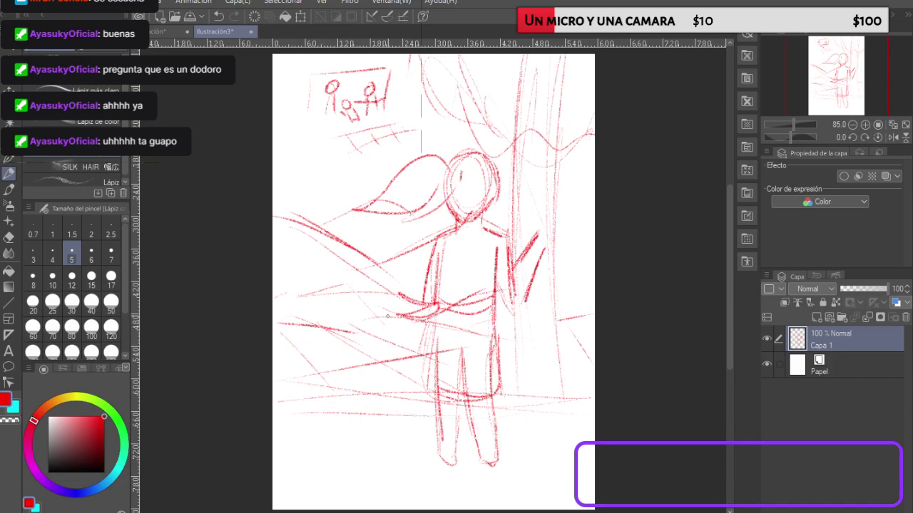
pyautogui.hotkey('ctrl', 'z')
pyautogui.hotkey('ctrl', 'z')
pyautogui.hotkey('ctrl', 'z')
pyautogui.hotkey('ctrl', 'z')
pyautogui.hotkey('ctrl', 'z')
pyautogui.hotkey('ctrl', 'z')
pyautogui.hotkey('ctrl', 'z')
pyautogui.hotkey('ctrl', 'z')
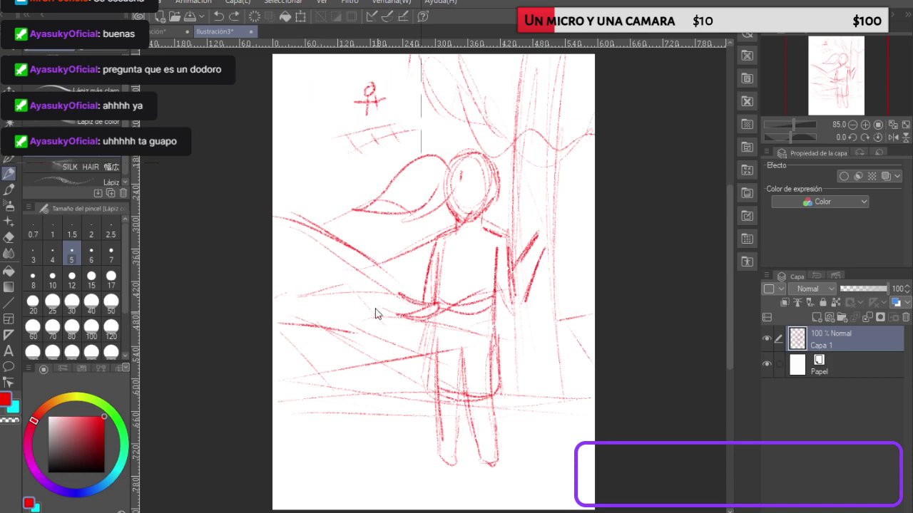
pyautogui.hotkey('ctrl', 'z')
pyautogui.hotkey('ctrl', 'z')
pyautogui.hotkey('ctrl', 'z')
pyautogui.hotkey('ctrl', 'z')
pyautogui.hotkey('ctrl', 'z')
pyautogui.hotkey('ctrl', 'z')
pyautogui.hotkey('ctrl', 'z')
pyautogui.hotkey('ctrl', 'z')
pyautogui.hotkey('ctrl', 'z')
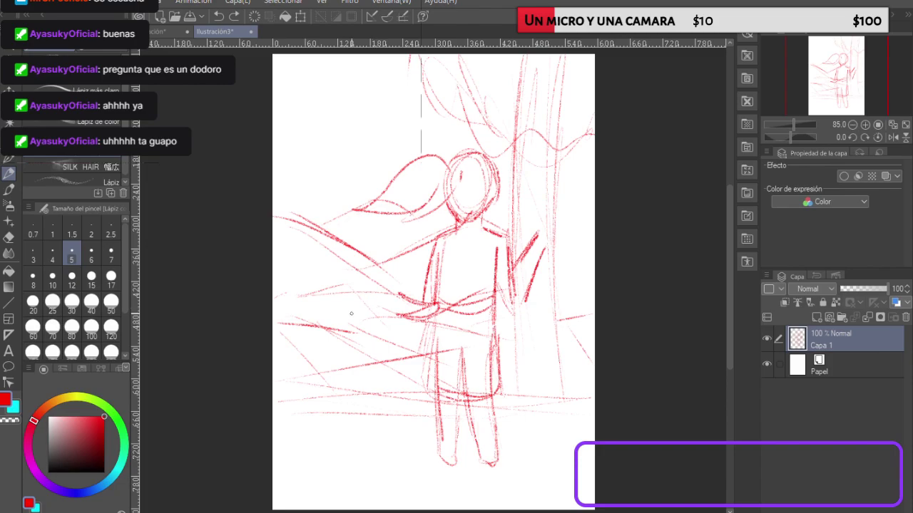
# Step: Extend the horizontal ground line across to the figure's robe
pyautogui.moveTo(319, 329); pyautogui.dragTo(437, 333)
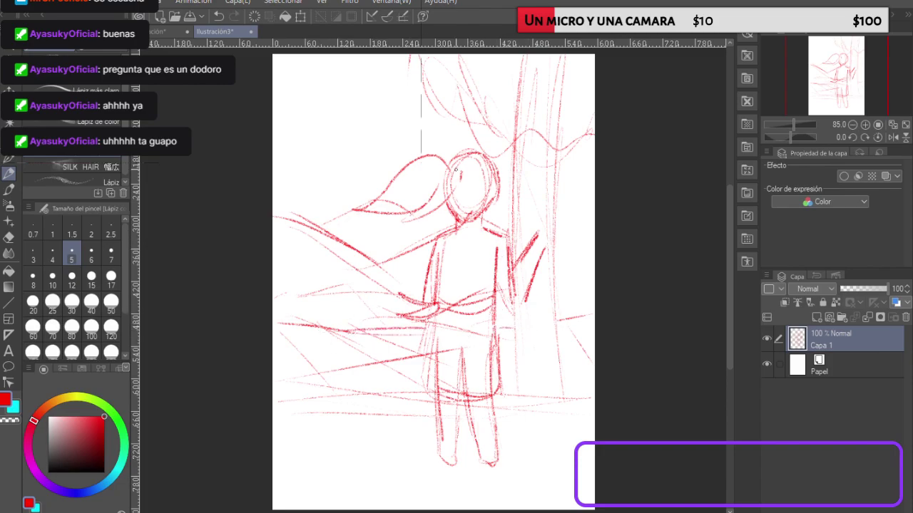
pyautogui.moveTo(317, 112)
pyautogui.mouseDown()
pyautogui.moveTo(350, 91)
pyautogui.moveTo(332, 129)
pyautogui.moveTo(335, 113)
pyautogui.moveTo(350, 112)
pyautogui.moveTo(333, 111)
pyautogui.moveTo(345, 105)
pyautogui.moveTo(365, 140)
pyautogui.mouseUp()
pyautogui.moveTo(308, 88); pyautogui.dragTo(310, 127)
pyautogui.moveTo(320, 71)
pyautogui.mouseDown()
pyautogui.moveTo(303, 129)
pyautogui.moveTo(329, 71)
pyautogui.moveTo(379, 140)
pyautogui.mouseUp()
pyautogui.moveTo(314, 152)
pyautogui.mouseDown()
pyautogui.moveTo(322, 164)
pyautogui.moveTo(389, 156)
pyautogui.mouseUp()
pyautogui.moveTo(327, 182); pyautogui.dragTo(382, 171)
pyautogui.moveTo(392, 134); pyautogui.dragTo(388, 169)
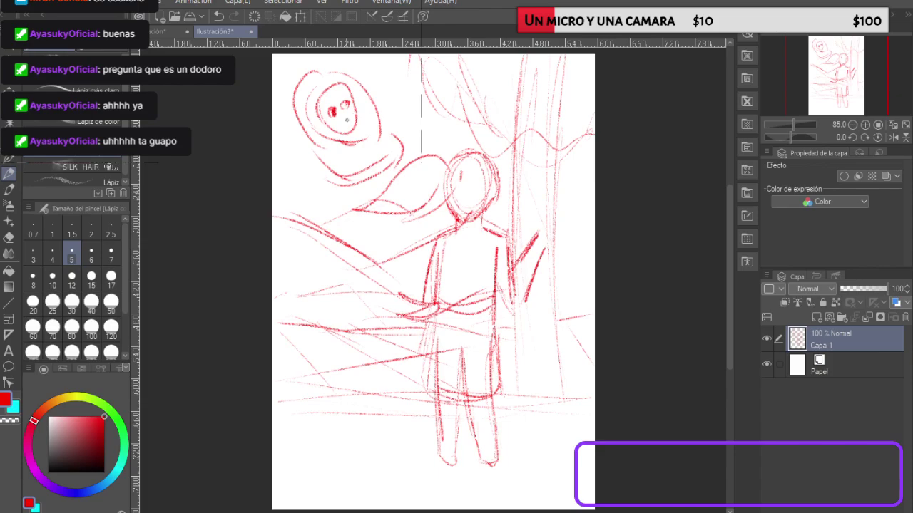
pyautogui.moveTo(346, 118); pyautogui.dragTo(343, 117)
pyautogui.hotkey('ctrl', 'z')
pyautogui.hotkey('ctrl', 'z')
pyautogui.hotkey('ctrl', 'z')
pyautogui.hotkey('ctrl', 'z')
pyautogui.hotkey('ctrl', 'z')
pyautogui.hotkey('ctrl', 'z')
pyautogui.hotkey('ctrl', 'z')
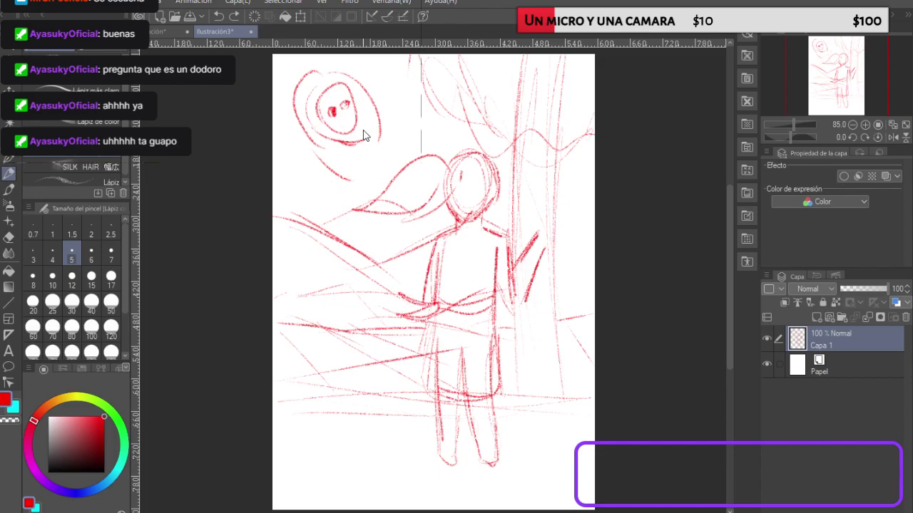
pyautogui.hotkey('ctrl', 'z')
pyautogui.hotkey('ctrl', 'z')
pyautogui.hotkey('ctrl', 'z')
pyautogui.hotkey('ctrl', 'z')
pyautogui.hotkey('ctrl', 'z')
pyautogui.hotkey('ctrl', 'z')
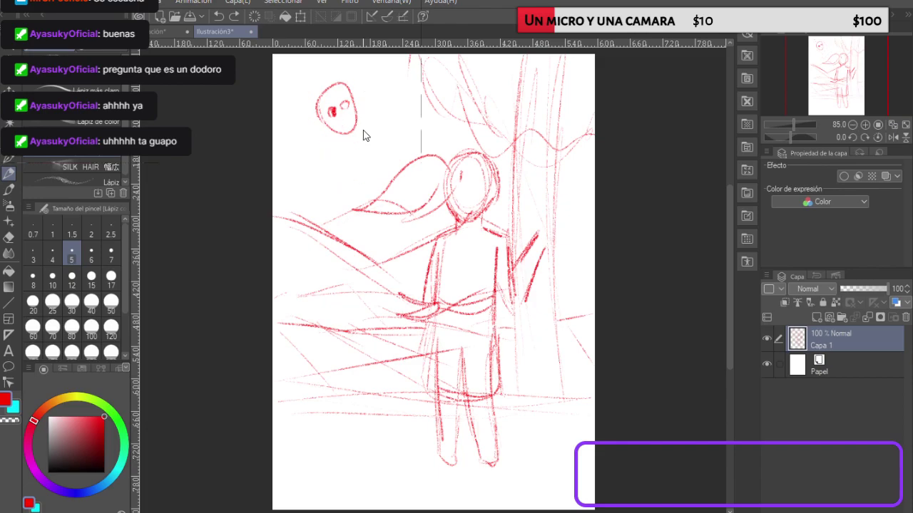
pyautogui.hotkey('ctrl', 'z')
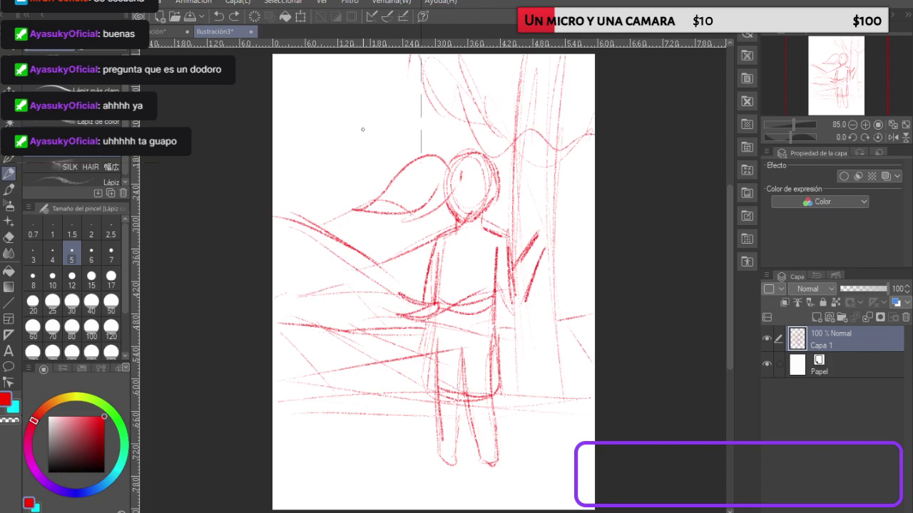
# Step: Reinforce the tall figure's lower legs and feet, and sketch a smaller figure's round head and oval body beside it
pyautogui.moveTo(437, 425)
pyautogui.mouseDown()
pyautogui.moveTo(439, 464)
pyautogui.moveTo(457, 460)
pyautogui.moveTo(459, 416)
pyautogui.mouseUp()
pyautogui.moveTo(477, 472)
pyautogui.mouseDown()
pyautogui.moveTo(490, 468)
pyautogui.moveTo(492, 400)
pyautogui.mouseUp()
pyautogui.moveTo(372, 298)
pyautogui.mouseDown()
pyautogui.moveTo(341, 306)
pyautogui.moveTo(348, 255)
pyautogui.moveTo(371, 306)
pyautogui.moveTo(346, 326)
pyautogui.moveTo(342, 316)
pyautogui.moveTo(322, 357)
pyautogui.moveTo(319, 411)
pyautogui.mouseUp()
pyautogui.moveTo(330, 341)
pyautogui.mouseDown()
pyautogui.moveTo(326, 400)
pyautogui.moveTo(346, 412)
pyautogui.moveTo(335, 352)
pyautogui.mouseUp()
pyautogui.moveTo(355, 399); pyautogui.dragTo(372, 357)
pyautogui.moveTo(361, 415)
pyautogui.mouseDown()
pyautogui.moveTo(386, 358)
pyautogui.moveTo(374, 316)
pyautogui.mouseUp()
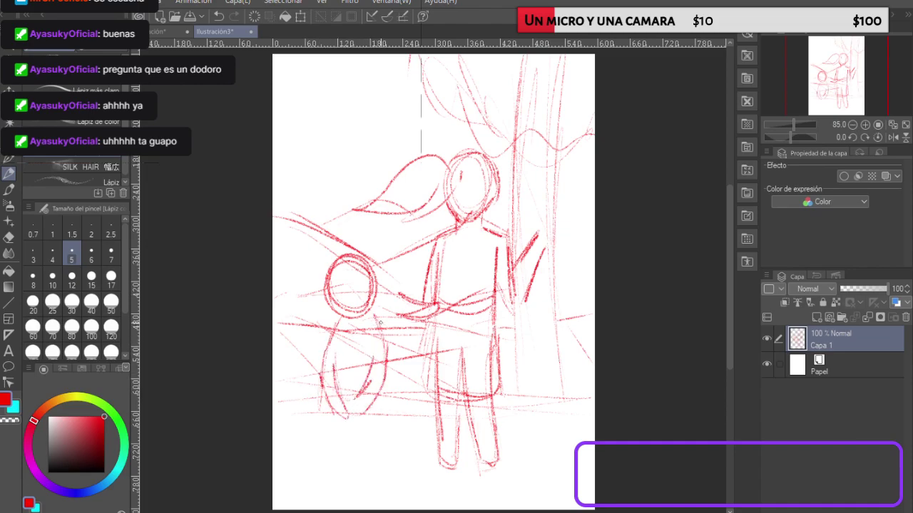
# Step: Sketch the smaller figure's two standing legs below its rounded body
pyautogui.moveTo(330, 421); pyautogui.dragTo(330, 479)
pyautogui.moveTo(345, 439)
pyautogui.mouseDown()
pyautogui.moveTo(343, 482)
pyautogui.moveTo(354, 456)
pyautogui.moveTo(360, 479)
pyautogui.mouseUp()
pyautogui.moveTo(367, 418); pyautogui.dragTo(376, 482)
pyautogui.moveTo(346, 387)
pyautogui.mouseDown()
pyautogui.moveTo(356, 462)
pyautogui.moveTo(368, 406)
pyautogui.mouseUp()
pyautogui.moveTo(320, 153); pyautogui.dragTo(366, 145)
pyautogui.moveTo(290, 151)
pyautogui.mouseDown()
pyautogui.moveTo(397, 143)
pyautogui.moveTo(335, 181)
pyautogui.mouseUp()
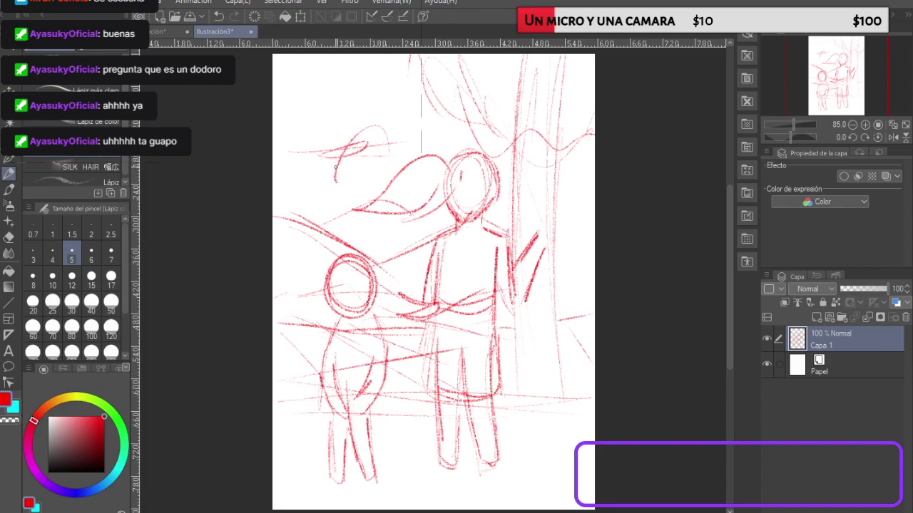
pyautogui.moveTo(287, 118)
pyautogui.mouseDown()
pyautogui.moveTo(317, 177)
pyautogui.moveTo(305, 179)
pyautogui.moveTo(313, 166)
pyautogui.mouseUp()
pyautogui.moveTo(371, 126); pyautogui.dragTo(366, 175)
pyautogui.moveTo(402, 121)
pyautogui.mouseDown()
pyautogui.moveTo(393, 145)
pyautogui.moveTo(400, 165)
pyautogui.mouseUp()
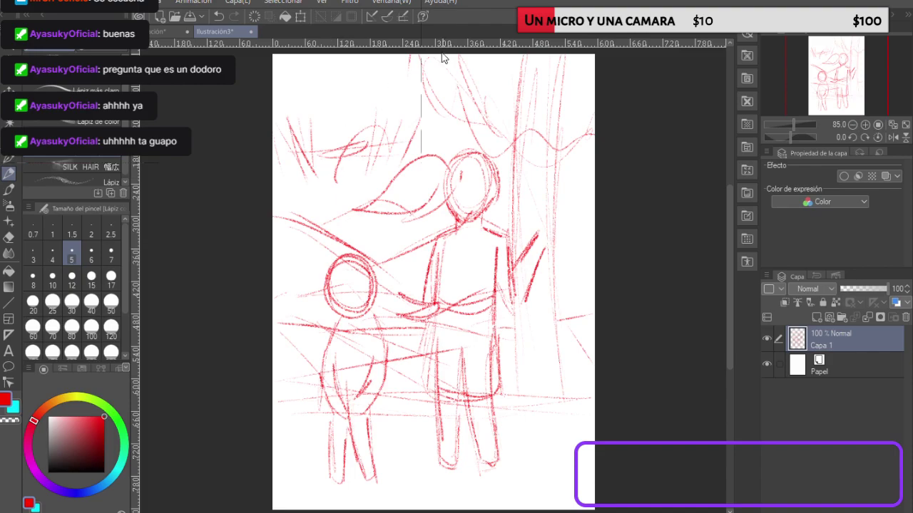
pyautogui.hotkey('ctrl', 'z')
pyautogui.hotkey('ctrl', 'z')
pyautogui.hotkey('ctrl', 'z')
pyautogui.hotkey('ctrl', 'z')
pyautogui.hotkey('ctrl', 'z')
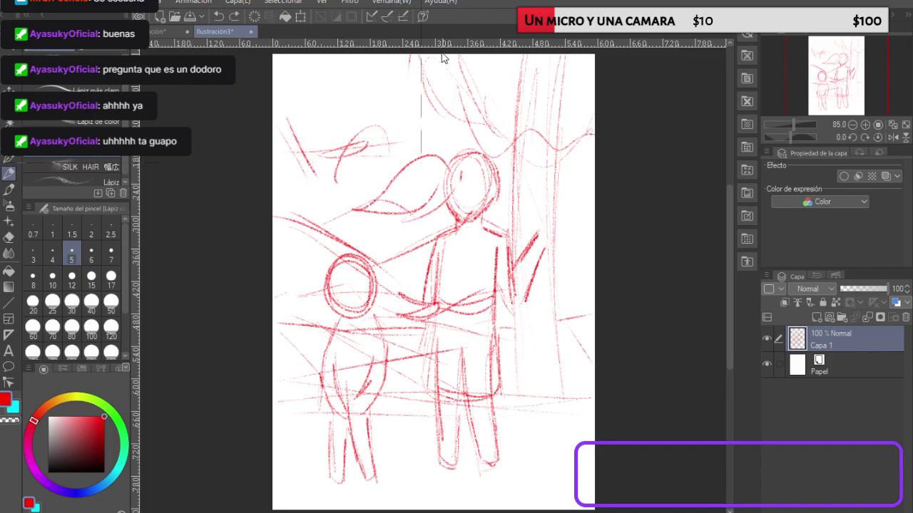
pyautogui.hotkey('ctrl', 'z')
pyautogui.hotkey('ctrl', 'z')
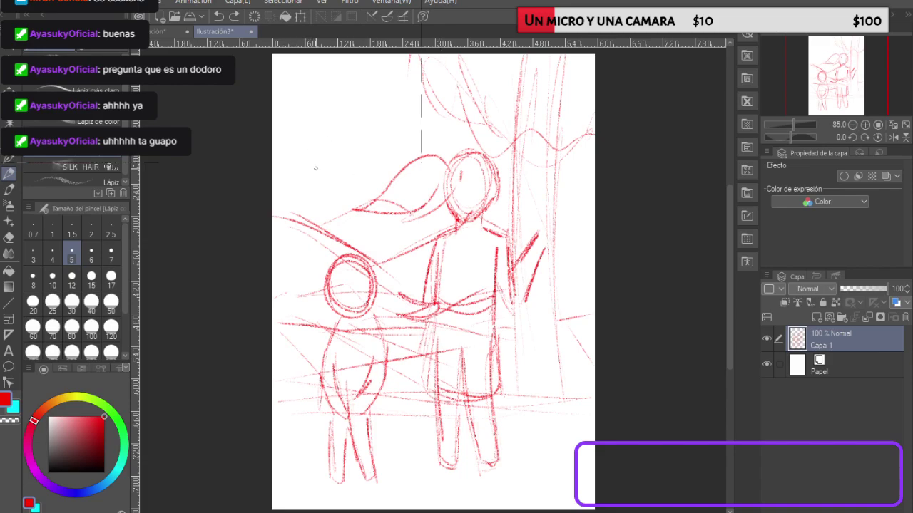
# Step: Reinforce the smaller figure's shoulders and sketch its spiky ponytail and face line
pyautogui.moveTo(350, 314)
pyautogui.mouseDown()
pyautogui.moveTo(334, 317)
pyautogui.moveTo(320, 373)
pyautogui.mouseUp()
pyautogui.moveTo(326, 244)
pyautogui.mouseDown()
pyautogui.moveTo(322, 301)
pyautogui.moveTo(352, 298)
pyautogui.moveTo(359, 279)
pyautogui.moveTo(335, 259)
pyautogui.moveTo(336, 273)
pyautogui.mouseUp()
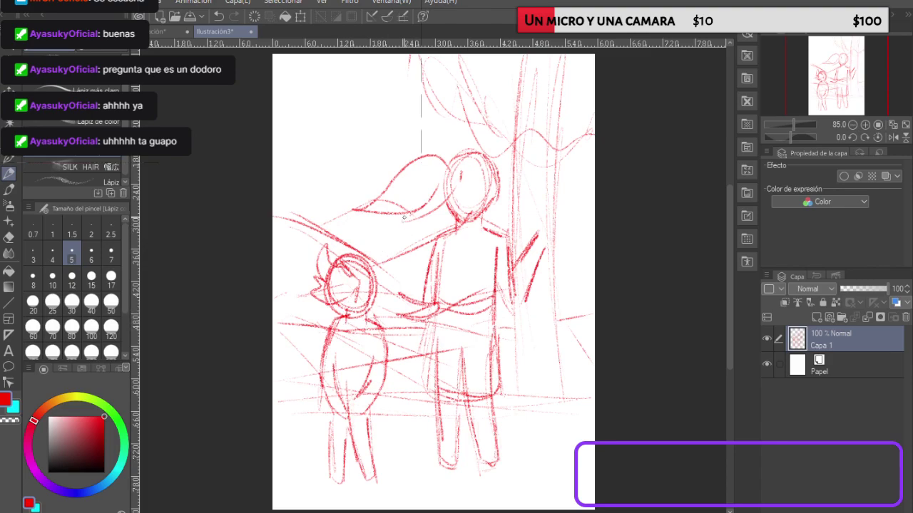
pyautogui.moveTo(295, 93)
pyautogui.mouseDown()
pyautogui.moveTo(293, 128)
pyautogui.moveTo(307, 108)
pyautogui.mouseUp()
pyautogui.moveTo(307, 95); pyautogui.dragTo(310, 127)
pyautogui.moveTo(328, 98); pyautogui.dragTo(324, 126)
pyautogui.moveTo(334, 113)
pyautogui.mouseDown()
pyautogui.moveTo(333, 121)
pyautogui.moveTo(371, 127)
pyautogui.moveTo(428, 123)
pyautogui.moveTo(443, 111)
pyautogui.mouseUp()
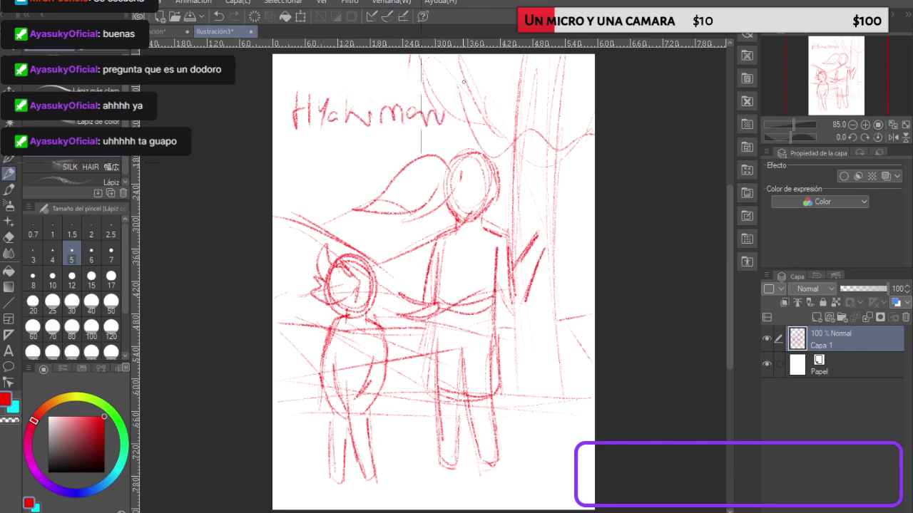
pyautogui.hotkey('ctrl', 'z')
pyautogui.hotkey('ctrl', 'z')
pyautogui.hotkey('ctrl', 'z')
pyautogui.hotkey('ctrl', 'z')
pyautogui.hotkey('ctrl', 'z')
pyautogui.hotkey('ctrl', 'z')
pyautogui.hotkey('ctrl', 'z')
pyautogui.hotkey('ctrl', 'z')
pyautogui.hotkey('ctrl', 'z')
pyautogui.hotkey('ctrl', 'z')
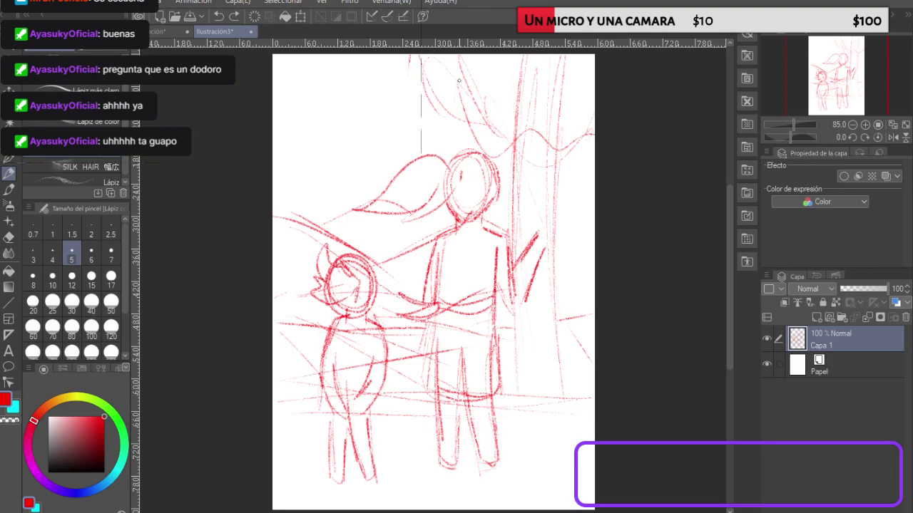
# Step: Sketch short strands of hair along the tree-facing side of the tall figure's head
pyautogui.moveTo(495, 152)
pyautogui.mouseDown()
pyautogui.moveTo(501, 191)
pyautogui.moveTo(495, 183)
pyautogui.moveTo(477, 221)
pyautogui.mouseUp()
pyautogui.moveTo(328, 166)
pyautogui.mouseDown()
pyautogui.moveTo(340, 241)
pyautogui.moveTo(350, 208)
pyautogui.moveTo(334, 223)
pyautogui.mouseUp()
pyautogui.hotkey('ctrl', 'z')
pyautogui.hotkey('ctrl', 'z')
pyautogui.hotkey('ctrl', 'z')
pyautogui.hotkey('ctrl', 'z')
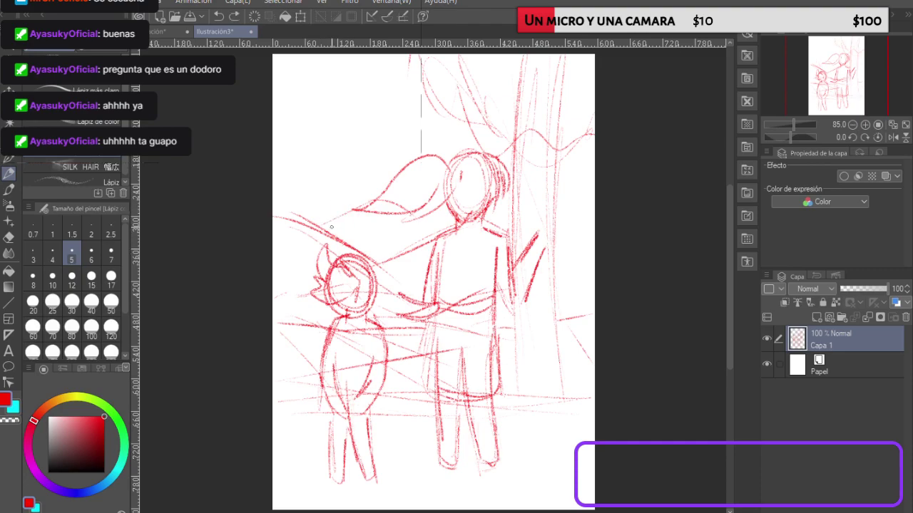
# Step: Sketch the smaller figure's belt, lower hem, collar and inner sleeve lines
pyautogui.moveTo(334, 369); pyautogui.dragTo(370, 360)
pyautogui.moveTo(326, 407)
pyautogui.mouseDown()
pyautogui.moveTo(327, 429)
pyautogui.moveTo(376, 424)
pyautogui.mouseUp()
pyautogui.moveTo(340, 320); pyautogui.dragTo(336, 361)
pyautogui.moveTo(375, 324)
pyautogui.mouseDown()
pyautogui.moveTo(369, 365)
pyautogui.moveTo(353, 322)
pyautogui.mouseUp()
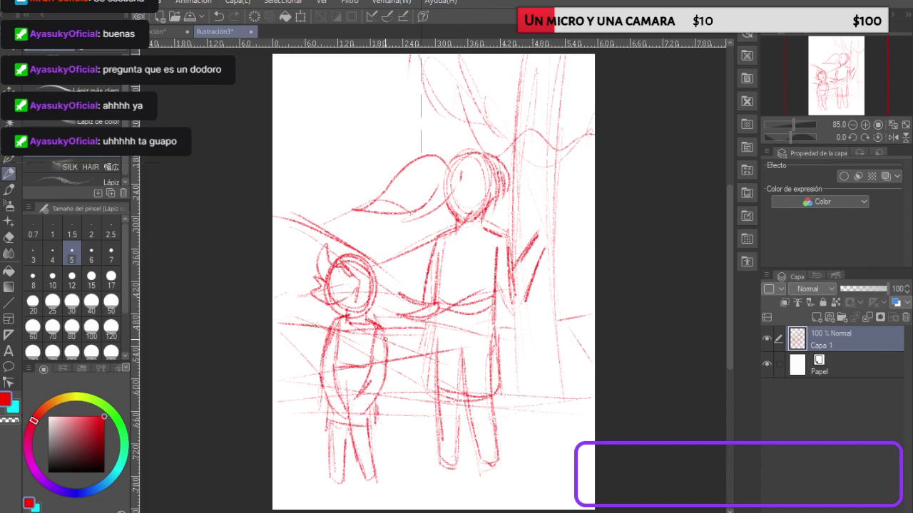
pyautogui.moveTo(338, 370); pyautogui.dragTo(374, 369)
# Step: Sketch the smaller figure's feet and add spiky tufts of hair on top of the tall figure's head
pyautogui.moveTo(371, 488)
pyautogui.mouseDown()
pyautogui.moveTo(382, 477)
pyautogui.moveTo(337, 492)
pyautogui.moveTo(347, 490)
pyautogui.mouseUp()
pyautogui.moveTo(468, 127)
pyautogui.mouseDown()
pyautogui.moveTo(472, 171)
pyautogui.moveTo(483, 143)
pyautogui.mouseUp()
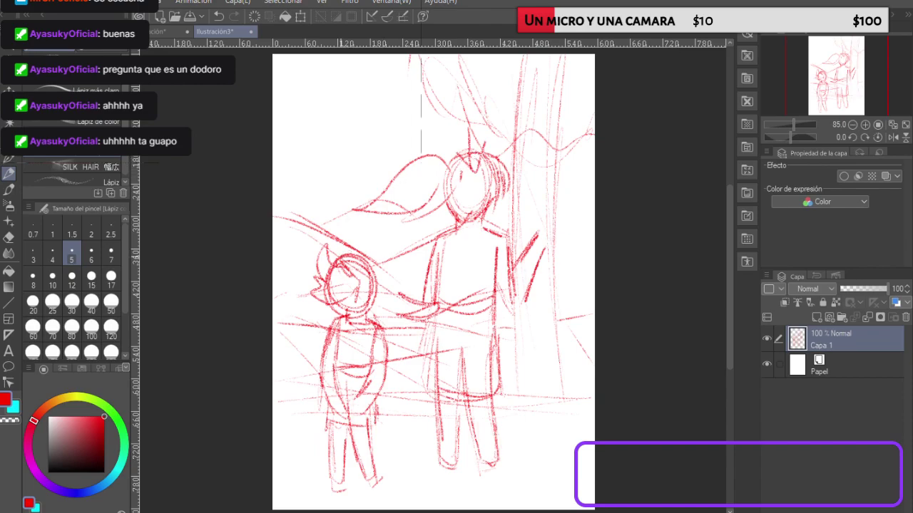
pyautogui.moveTo(354, 134); pyautogui.dragTo(349, 149)
pyautogui.moveTo(391, 117)
pyautogui.mouseDown()
pyautogui.moveTo(365, 159)
pyautogui.moveTo(376, 146)
pyautogui.moveTo(369, 172)
pyautogui.mouseUp()
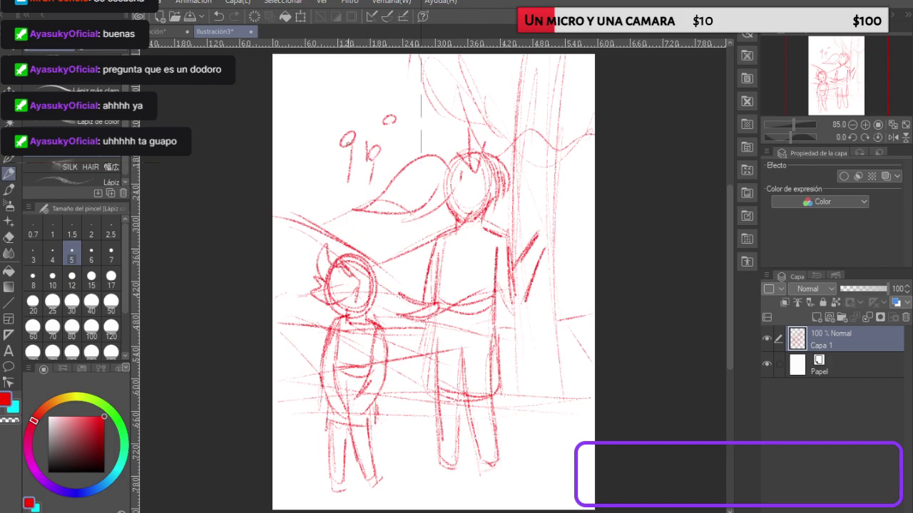
pyautogui.moveTo(340, 63)
pyautogui.mouseDown()
pyautogui.moveTo(335, 94)
pyautogui.moveTo(433, 85)
pyautogui.mouseUp()
pyautogui.moveTo(300, 107); pyautogui.dragTo(436, 102)
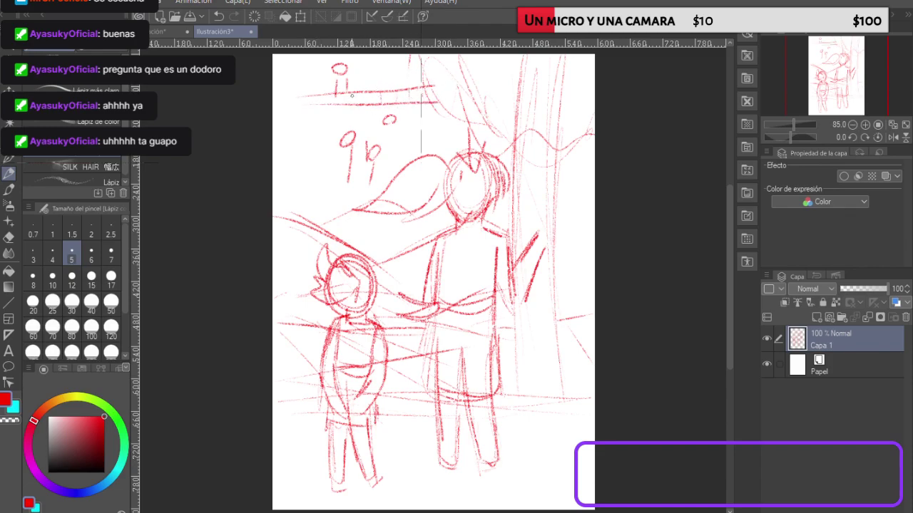
pyautogui.moveTo(296, 147)
pyautogui.mouseDown()
pyautogui.moveTo(288, 161)
pyautogui.moveTo(344, 176)
pyautogui.moveTo(334, 179)
pyautogui.mouseUp()
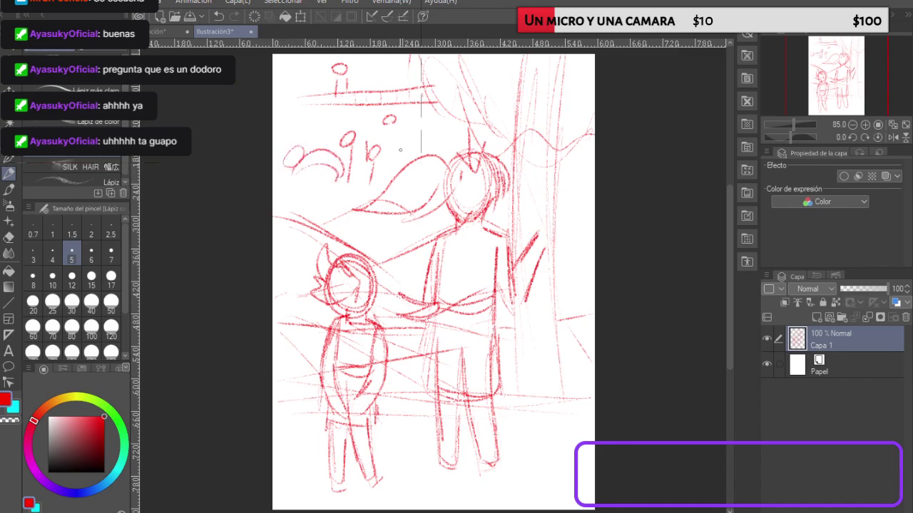
pyautogui.moveTo(375, 138)
pyautogui.mouseDown()
pyautogui.moveTo(359, 153)
pyautogui.moveTo(391, 176)
pyautogui.moveTo(382, 143)
pyautogui.mouseUp()
pyautogui.moveTo(363, 82)
pyautogui.mouseDown()
pyautogui.moveTo(363, 101)
pyautogui.moveTo(374, 101)
pyautogui.moveTo(369, 89)
pyautogui.moveTo(379, 79)
pyautogui.mouseUp()
pyautogui.moveTo(379, 79); pyautogui.dragTo(387, 78)
pyautogui.hotkey('ctrl', 'z')
pyautogui.hotkey('ctrl', 'z')
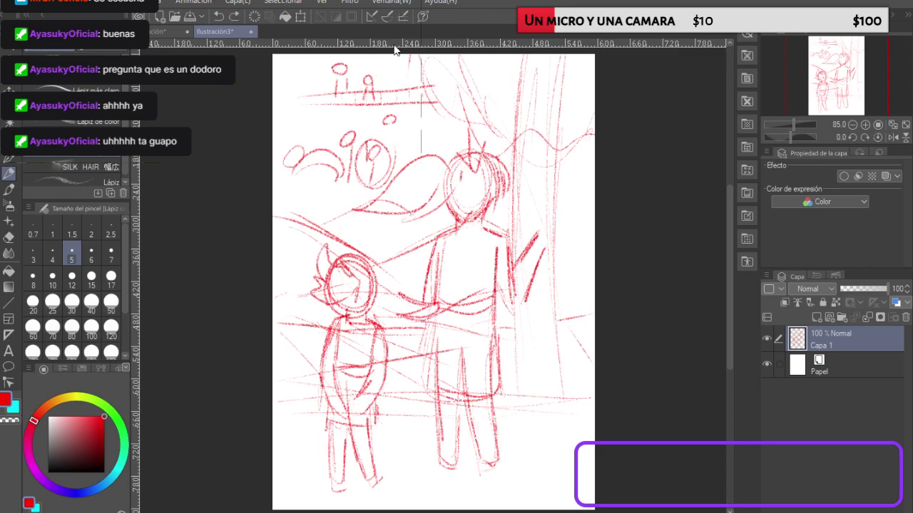
pyautogui.hotkey('ctrl', 'z')
pyautogui.hotkey('ctrl', 'z')
pyautogui.hotkey('ctrl', 'z')
pyautogui.hotkey('ctrl', 'z')
pyautogui.hotkey('ctrl', 'z')
pyautogui.hotkey('ctrl', 'z')
pyautogui.hotkey('ctrl', 'z')
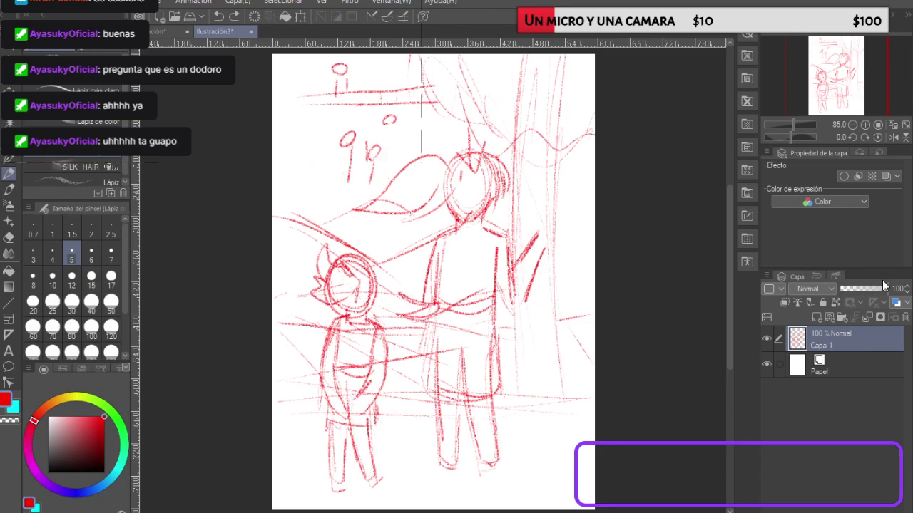
pyautogui.hotkey('ctrl', 'z')
pyautogui.hotkey('ctrl', 'z')
pyautogui.hotkey('ctrl', 'z')
pyautogui.hotkey('ctrl', 'z')
pyautogui.hotkey('ctrl', 'z')
pyautogui.hotkey('ctrl', 'z')
pyautogui.hotkey('ctrl', 'z')
pyautogui.hotkey('ctrl', 'z')
pyautogui.hotkey('ctrl', 'z')
pyautogui.hotkey('ctrl', 'z')
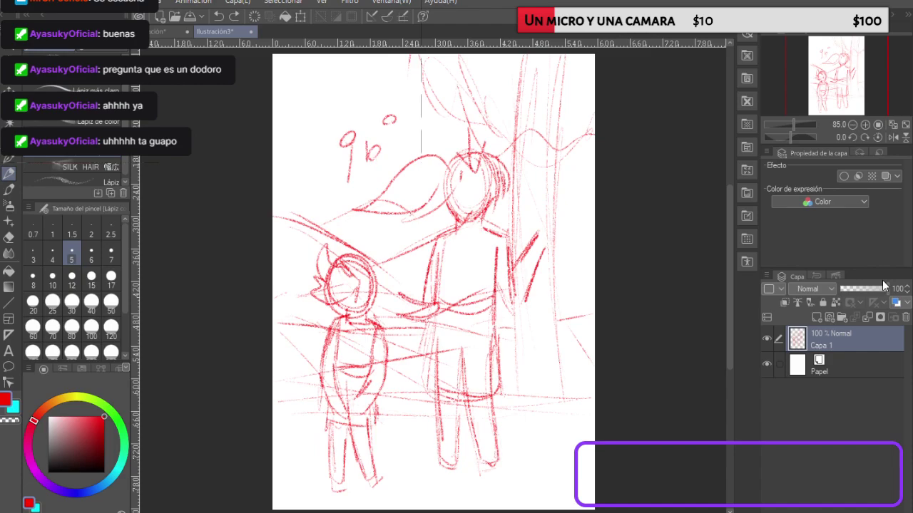
pyautogui.hotkey('ctrl', 'z')
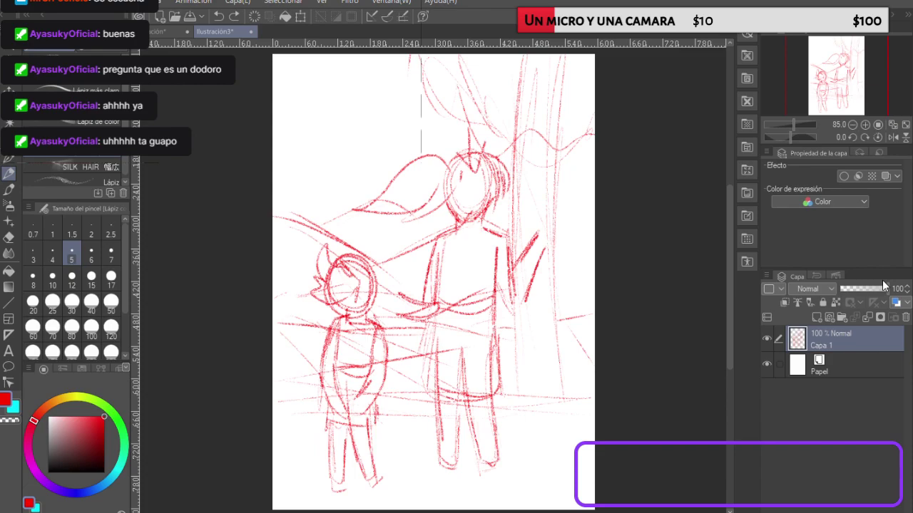
# Step: Darken the tall figure's legs, round off its feet and sketch its raised hand and forearm against the tree trunk
pyautogui.moveTo(440, 393); pyautogui.dragTo(439, 466)
pyautogui.moveTo(438, 414)
pyautogui.mouseDown()
pyautogui.moveTo(438, 476)
pyautogui.moveTo(457, 458)
pyautogui.moveTo(500, 477)
pyautogui.moveTo(498, 442)
pyautogui.mouseUp()
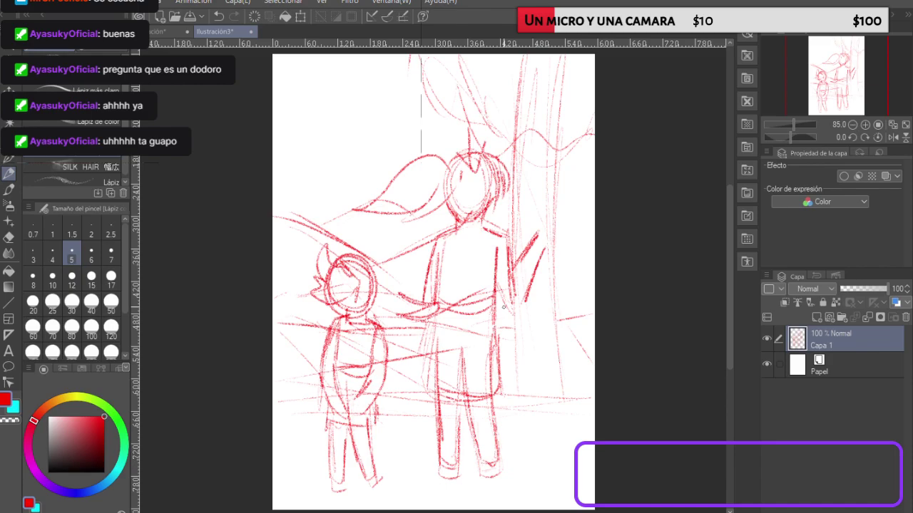
pyautogui.moveTo(523, 260); pyautogui.dragTo(510, 285)
pyautogui.moveTo(530, 235)
pyautogui.mouseDown()
pyautogui.moveTo(521, 249)
pyautogui.moveTo(538, 219)
pyautogui.moveTo(543, 253)
pyautogui.moveTo(511, 292)
pyautogui.mouseUp()
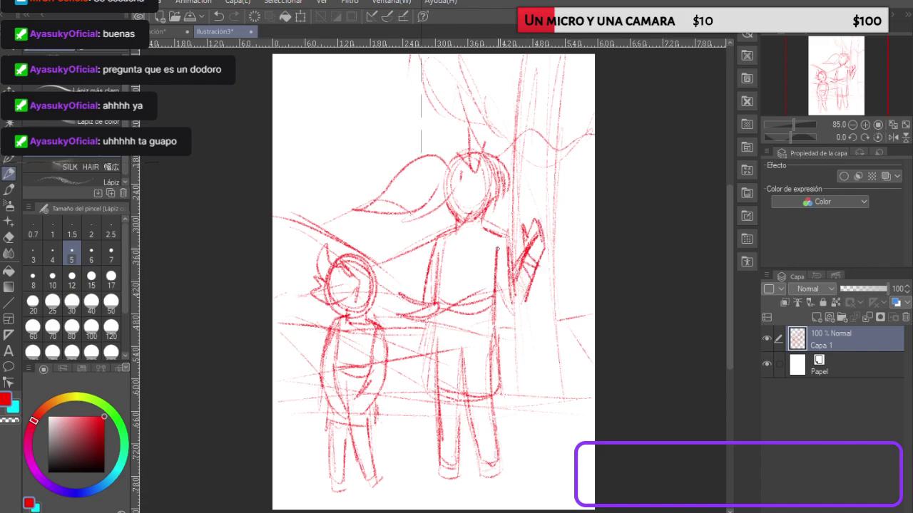
# Step: Refine the tall figure's sleeves, robe edges, collar and side hair, and add a curved stroke to the smaller figure's lower robe
pyautogui.moveTo(508, 241)
pyautogui.mouseDown()
pyautogui.moveTo(515, 282)
pyautogui.moveTo(503, 340)
pyautogui.moveTo(521, 281)
pyautogui.mouseUp()
pyautogui.moveTo(422, 264)
pyautogui.mouseDown()
pyautogui.moveTo(412, 298)
pyautogui.moveTo(433, 303)
pyautogui.moveTo(406, 376)
pyautogui.moveTo(445, 403)
pyautogui.moveTo(495, 399)
pyautogui.moveTo(505, 392)
pyautogui.moveTo(500, 322)
pyautogui.mouseUp()
pyautogui.moveTo(442, 254); pyautogui.dragTo(439, 313)
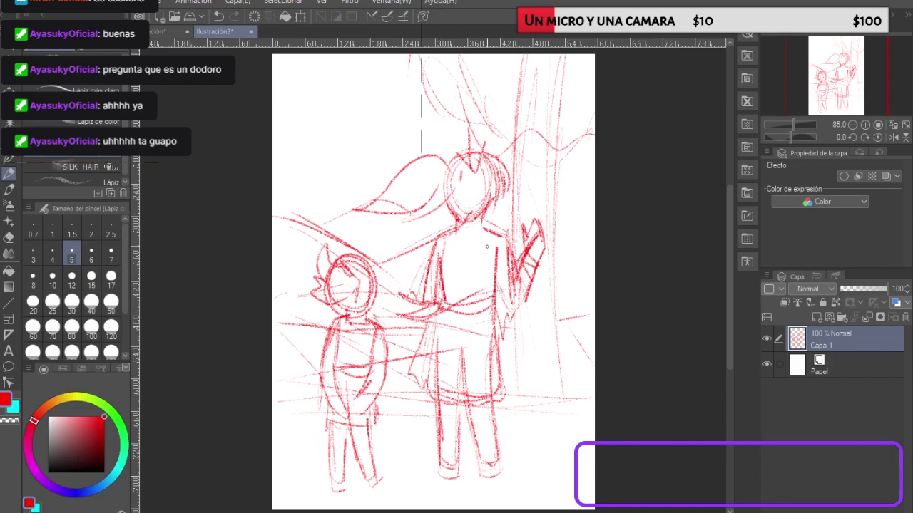
pyautogui.moveTo(461, 227)
pyautogui.mouseDown()
pyautogui.moveTo(492, 229)
pyautogui.moveTo(462, 227)
pyautogui.mouseUp()
pyautogui.moveTo(492, 158); pyautogui.dragTo(489, 214)
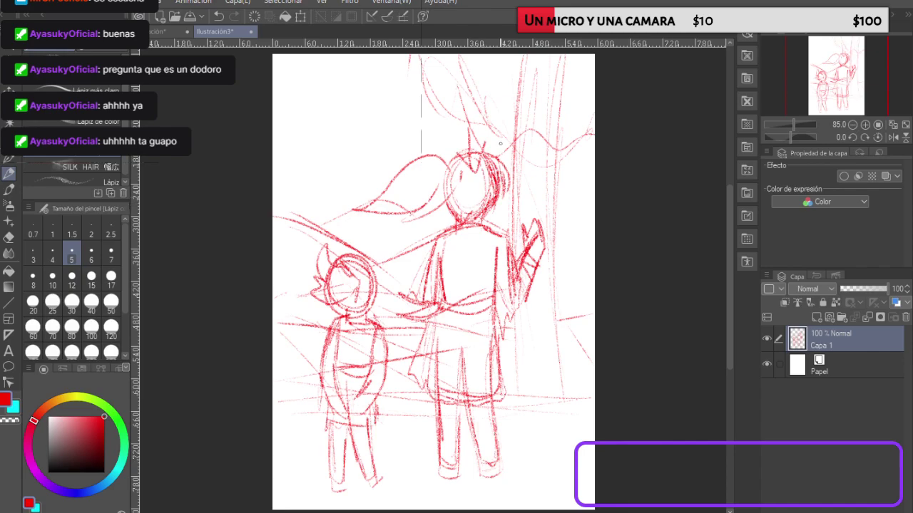
pyautogui.moveTo(347, 400)
pyautogui.mouseDown()
pyautogui.moveTo(350, 411)
pyautogui.moveTo(367, 406)
pyautogui.mouseUp()
# Step: Sketch a tiny figure with raised arms in the empty sky and enclose it in a large oval
pyautogui.moveTo(351, 96); pyautogui.dragTo(342, 144)
pyautogui.moveTo(356, 113)
pyautogui.mouseDown()
pyautogui.moveTo(356, 147)
pyautogui.moveTo(342, 145)
pyautogui.moveTo(337, 119)
pyautogui.moveTo(373, 115)
pyautogui.mouseUp()
pyautogui.moveTo(346, 146); pyautogui.dragTo(345, 170)
pyautogui.moveTo(351, 145); pyautogui.dragTo(353, 168)
pyautogui.moveTo(348, 101)
pyautogui.mouseDown()
pyautogui.moveTo(351, 109)
pyautogui.moveTo(365, 102)
pyautogui.moveTo(339, 105)
pyautogui.mouseUp()
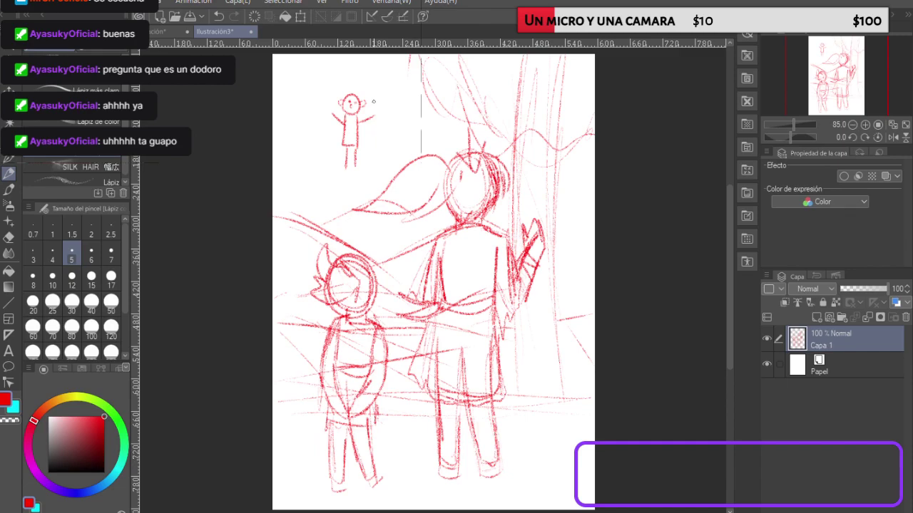
pyautogui.moveTo(359, 79)
pyautogui.mouseDown()
pyautogui.moveTo(317, 149)
pyautogui.moveTo(378, 176)
pyautogui.moveTo(372, 82)
pyautogui.mouseUp()
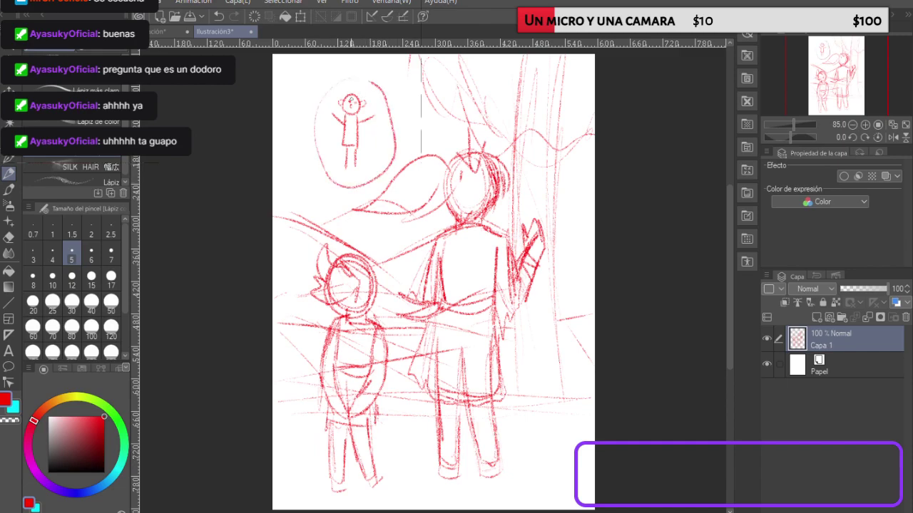
# Step: Sketch short rays radiating around the oval that encloses the tiny figure in the sky
pyautogui.moveTo(317, 83); pyautogui.dragTo(328, 91)
pyautogui.moveTo(371, 58)
pyautogui.mouseDown()
pyautogui.moveTo(403, 68)
pyautogui.moveTo(420, 101)
pyautogui.mouseUp()
pyautogui.moveTo(338, 60); pyautogui.dragTo(341, 71)
pyautogui.moveTo(286, 113); pyautogui.dragTo(300, 116)
pyautogui.moveTo(280, 151)
pyautogui.mouseDown()
pyautogui.moveTo(311, 176)
pyautogui.moveTo(326, 174)
pyautogui.moveTo(331, 195)
pyautogui.mouseUp()
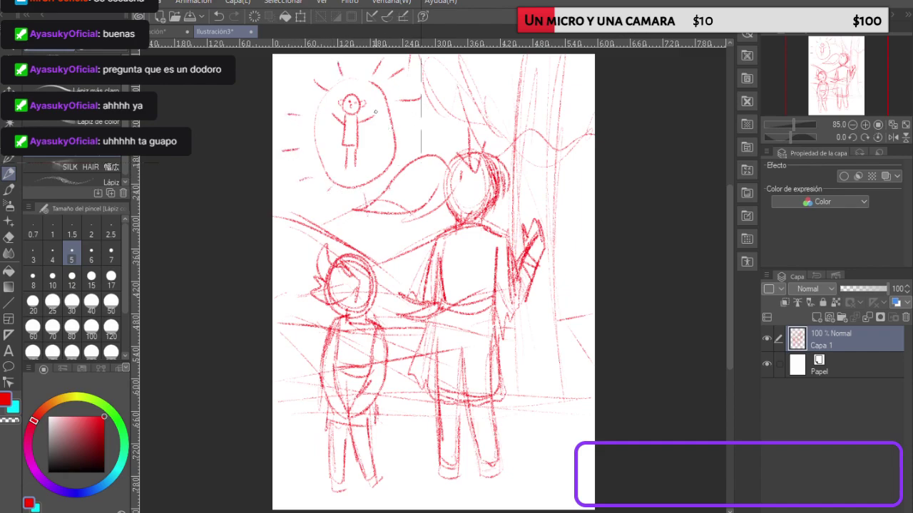
# Step: Undo the rays, the oval and the tiny figure with raised arms in the sky
pyautogui.hotkey('ctrl', 'z')
pyautogui.hotkey('ctrl', 'z')
pyautogui.hotkey('ctrl', 'z')
pyautogui.hotkey('ctrl', 'z')
pyautogui.hotkey('ctrl', 'z')
pyautogui.hotkey('ctrl', 'z')
pyautogui.hotkey('ctrl', 'z')
pyautogui.hotkey('ctrl', 'z')
pyautogui.hotkey('ctrl', 'z')
pyautogui.hotkey('ctrl', 'z')
pyautogui.hotkey('ctrl', 'z')
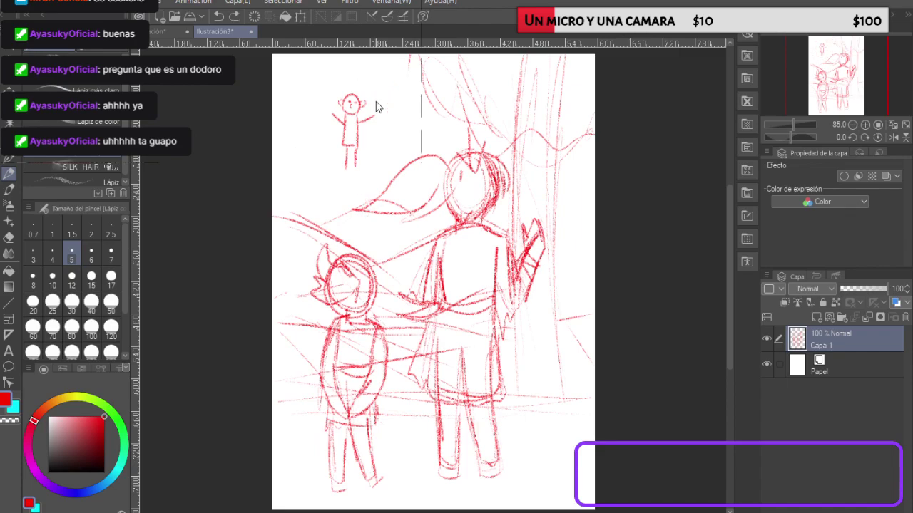
pyautogui.hotkey('ctrl', 'z')
pyautogui.hotkey('ctrl', 'z')
pyautogui.hotkey('ctrl', 'z')
pyautogui.hotkey('ctrl', 'z')
pyautogui.hotkey('ctrl', 'z')
pyautogui.hotkey('ctrl', 'z')
pyautogui.hotkey('ctrl', 'z')
pyautogui.hotkey('ctrl', 'z')
pyautogui.hotkey('ctrl', 'z')
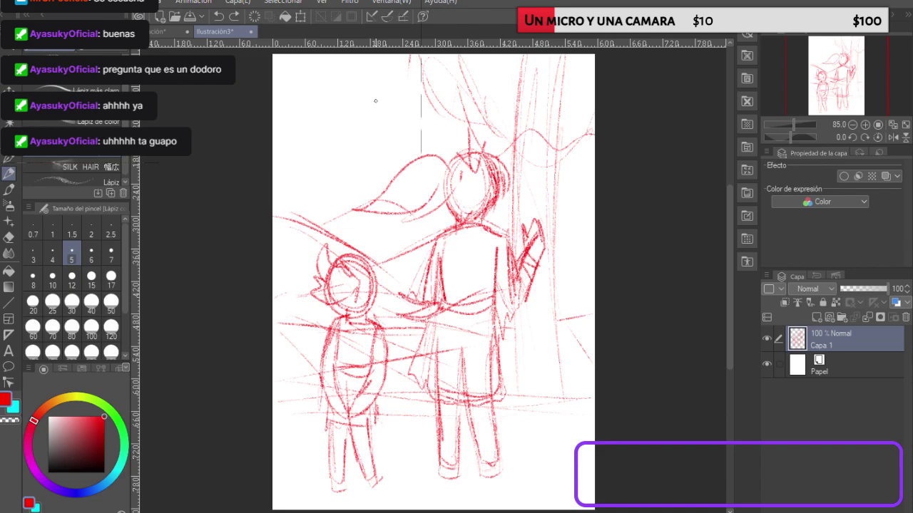
# Step: Sketch two tiny stick figures side by side in the empty sky and undo them
pyautogui.moveTo(318, 108); pyautogui.dragTo(316, 180)
pyautogui.moveTo(329, 132)
pyautogui.mouseDown()
pyautogui.moveTo(327, 168)
pyautogui.moveTo(347, 146)
pyautogui.moveTo(348, 168)
pyautogui.moveTo(369, 152)
pyautogui.mouseUp()
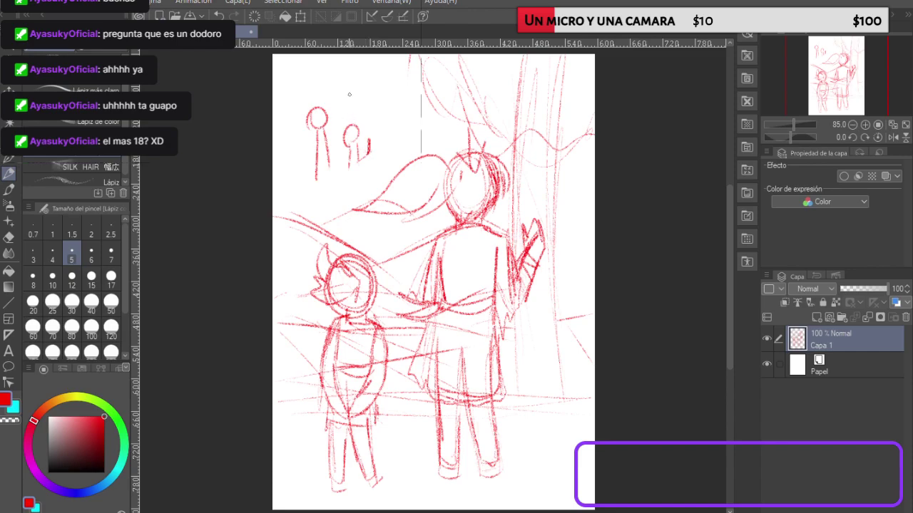
pyautogui.hotkey('ctrl', 'z')
pyautogui.hotkey('ctrl', 'z')
pyautogui.hotkey('ctrl', 'z')
pyautogui.hotkey('ctrl', 'z')
pyautogui.hotkey('ctrl', 'z')
pyautogui.hotkey('ctrl', 'z')
pyautogui.hotkey('ctrl', 'z')
pyautogui.hotkey('ctrl', 'z')
pyautogui.hotkey('ctrl', 'z')
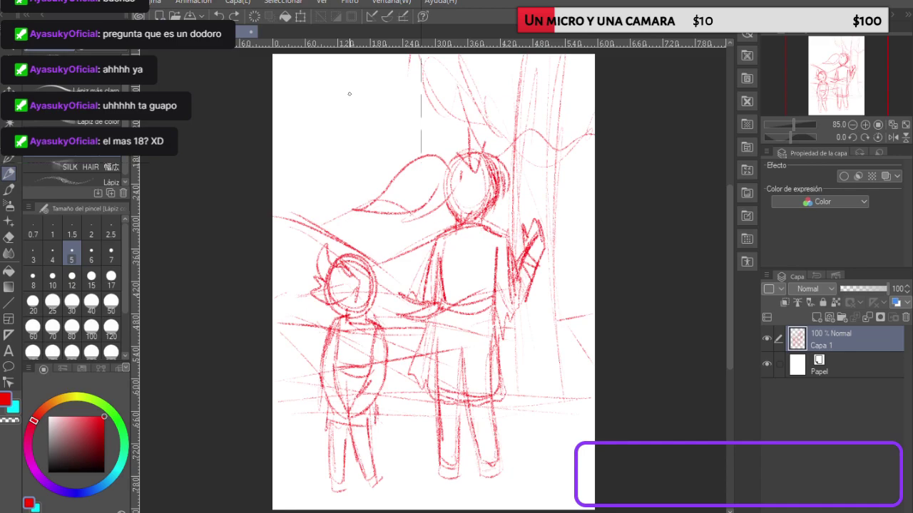
# Step: Add flowing strokes to the tall figure's ponytail near the side of the head
pyautogui.moveTo(452, 165)
pyautogui.mouseDown()
pyautogui.moveTo(445, 194)
pyautogui.moveTo(452, 186)
pyautogui.moveTo(418, 186)
pyautogui.moveTo(449, 191)
pyautogui.moveTo(447, 216)
pyautogui.mouseUp()
# Step: Sketch three tiny stick figures in the sky, circle two of them and add an arrow towards the tall figure's head
pyautogui.moveTo(312, 94); pyautogui.dragTo(304, 142)
pyautogui.moveTo(318, 109)
pyautogui.mouseDown()
pyautogui.moveTo(317, 133)
pyautogui.moveTo(336, 121)
pyautogui.moveTo(333, 139)
pyautogui.moveTo(344, 133)
pyautogui.mouseUp()
pyautogui.moveTo(349, 102); pyautogui.dragTo(347, 97)
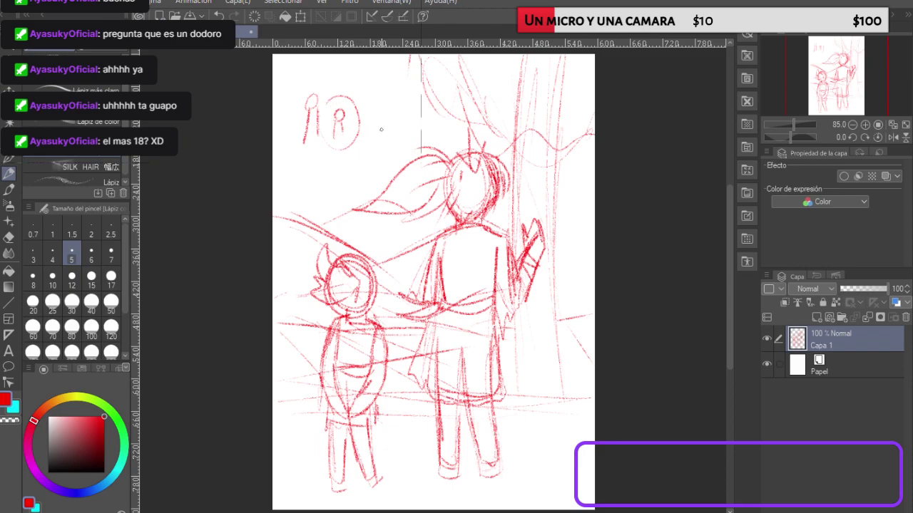
pyautogui.moveTo(357, 139)
pyautogui.mouseDown()
pyautogui.moveTo(385, 142)
pyautogui.moveTo(384, 161)
pyautogui.moveTo(394, 160)
pyautogui.mouseUp()
pyautogui.moveTo(363, 163)
pyautogui.mouseDown()
pyautogui.moveTo(388, 128)
pyautogui.moveTo(432, 124)
pyautogui.moveTo(443, 144)
pyautogui.mouseUp()
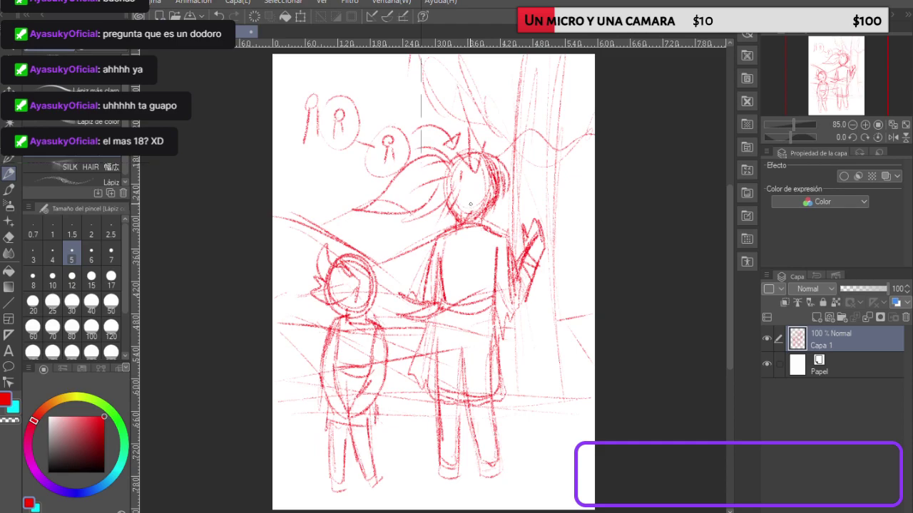
# Step: Undo the arrow, the circles and all the tiny stick figures in the sky
pyautogui.hotkey('ctrl', 'z')
pyautogui.hotkey('ctrl', 'z')
pyautogui.hotkey('ctrl', 'z')
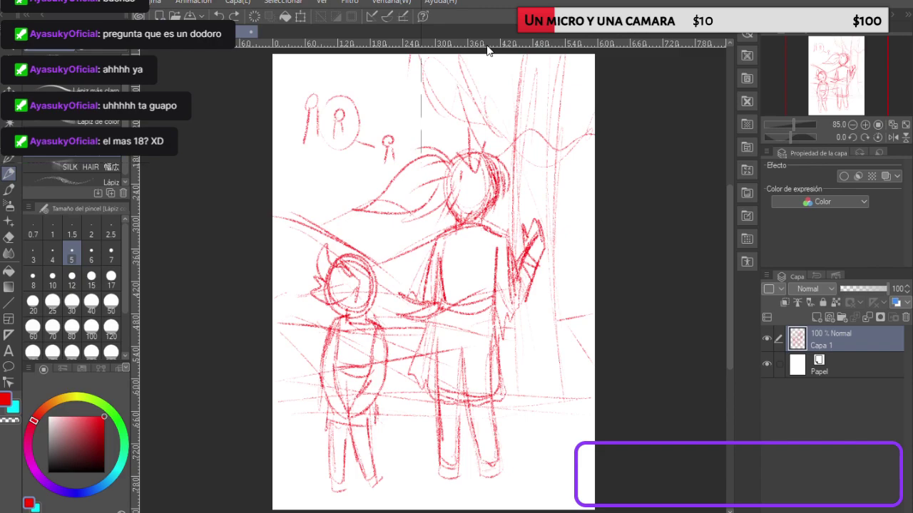
pyautogui.hotkey('ctrl', 'z')
pyautogui.hotkey('ctrl', 'z')
pyautogui.hotkey('ctrl', 'z')
pyautogui.hotkey('ctrl', 'z')
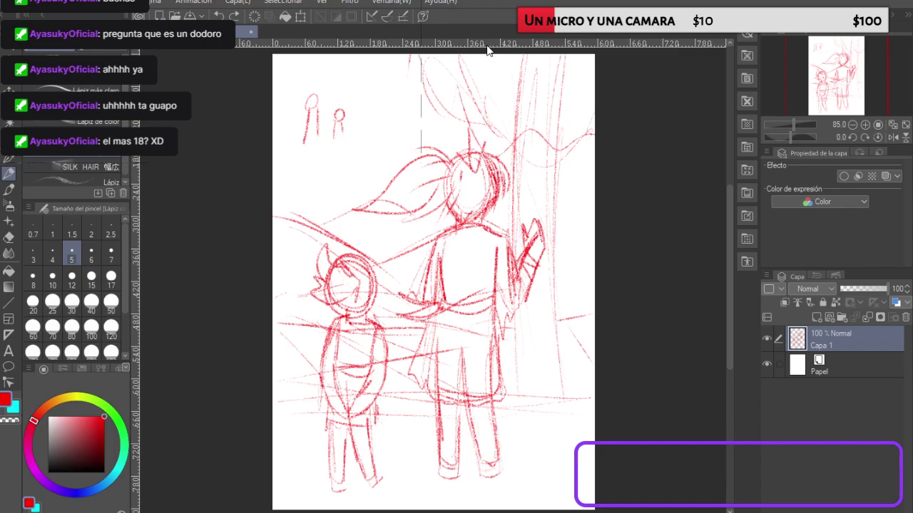
pyautogui.moveTo(331, 84); pyautogui.dragTo(381, 74)
pyautogui.hotkey('ctrl', 'z')
pyautogui.hotkey('ctrl', 'z')
pyautogui.hotkey('ctrl', 'z')
pyautogui.hotkey('ctrl', 'z')
pyautogui.hotkey('ctrl', 'z')
pyautogui.hotkey('ctrl', 'z')
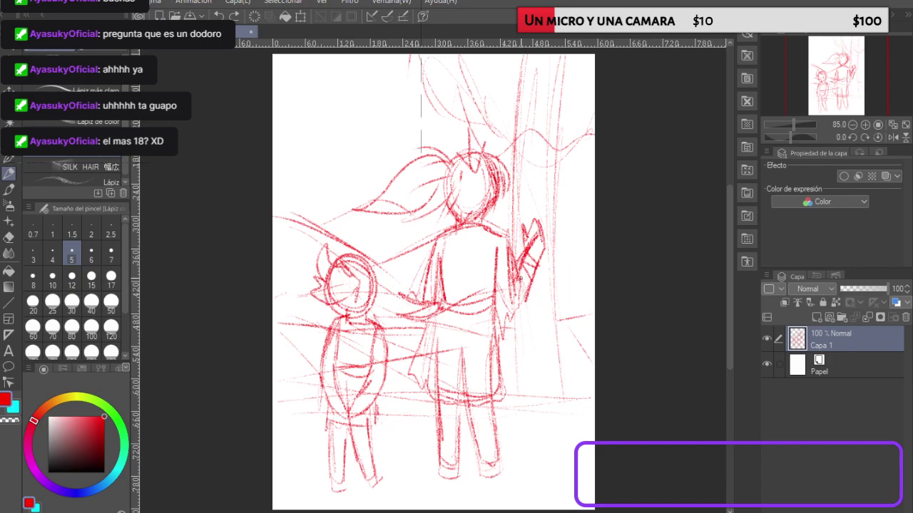
pyautogui.moveTo(514, 439)
pyautogui.mouseDown()
pyautogui.moveTo(544, 467)
pyautogui.moveTo(514, 442)
pyautogui.mouseUp()
pyautogui.moveTo(463, 248); pyautogui.dragTo(456, 378)
pyautogui.hotkey('ctrl', 'z')
pyautogui.hotkey('ctrl', 'z')
pyautogui.hotkey('ctrl', 'z')
# Step: Sketch a small round head with outstretched arms and slanted strokes in the sky, and undo them
pyautogui.moveTo(326, 94)
pyautogui.mouseDown()
pyautogui.moveTo(348, 92)
pyautogui.moveTo(335, 101)
pyautogui.moveTo(366, 108)
pyautogui.mouseUp()
pyautogui.moveTo(287, 142); pyautogui.dragTo(314, 187)
pyautogui.moveTo(334, 145)
pyautogui.mouseDown()
pyautogui.moveTo(330, 173)
pyautogui.moveTo(349, 171)
pyautogui.mouseUp()
pyautogui.moveTo(378, 145); pyautogui.dragTo(367, 176)
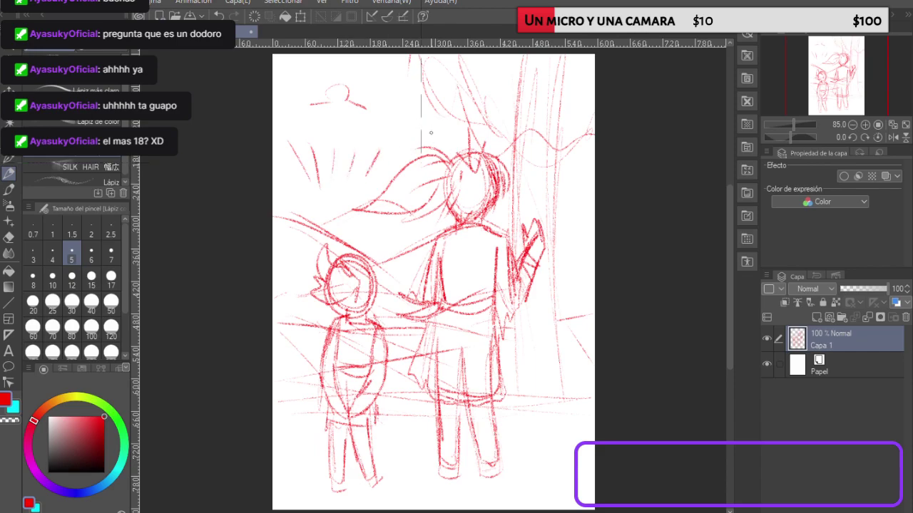
pyautogui.hotkey('ctrl', 'z')
pyautogui.hotkey('ctrl', 'z')
pyautogui.hotkey('ctrl', 'z')
pyautogui.hotkey('ctrl', 'z')
pyautogui.hotkey('ctrl', 'z')
pyautogui.hotkey('ctrl', 'z')
pyautogui.hotkey('ctrl', 'z')
pyautogui.hotkey('ctrl', 'z')
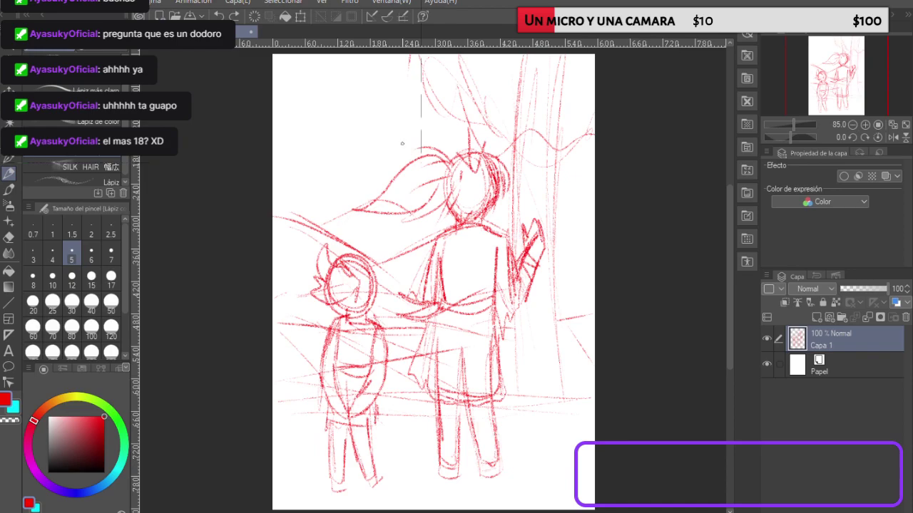
# Step: Add a new layer above the red sketch and lower the sketch layer's opacity to 55%
pyautogui.click(822, 316)
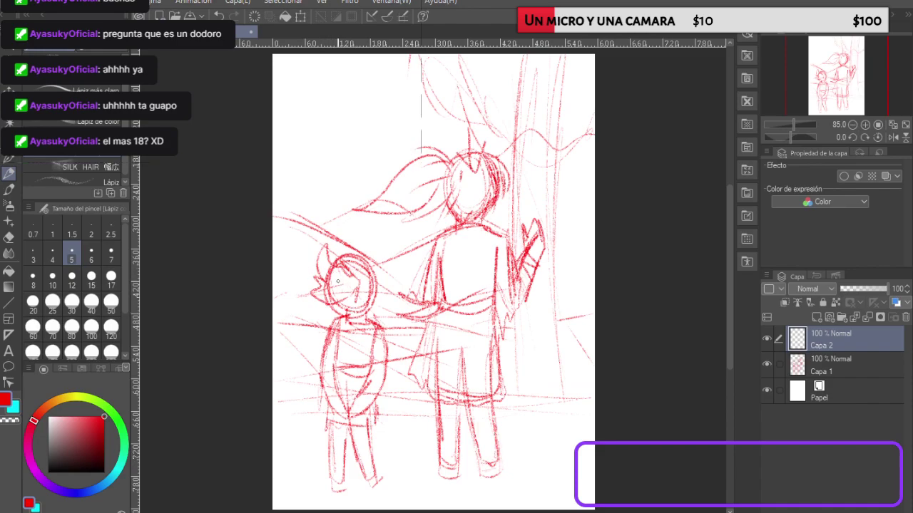
pyautogui.click(829, 364)
pyautogui.moveTo(868, 288); pyautogui.dragTo(866, 287)
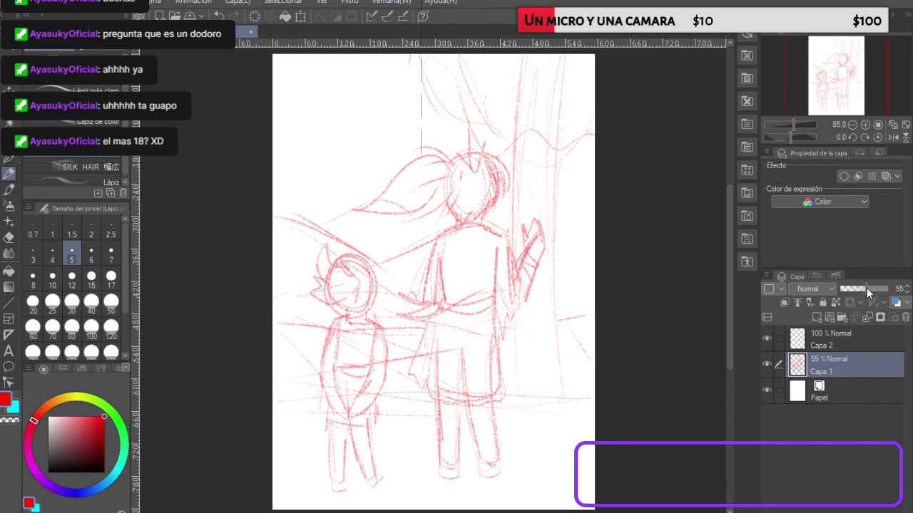
# Step: On the new layer, redraw the hair along the right side of the tall figure's head in blue
pyautogui.click(825, 344)
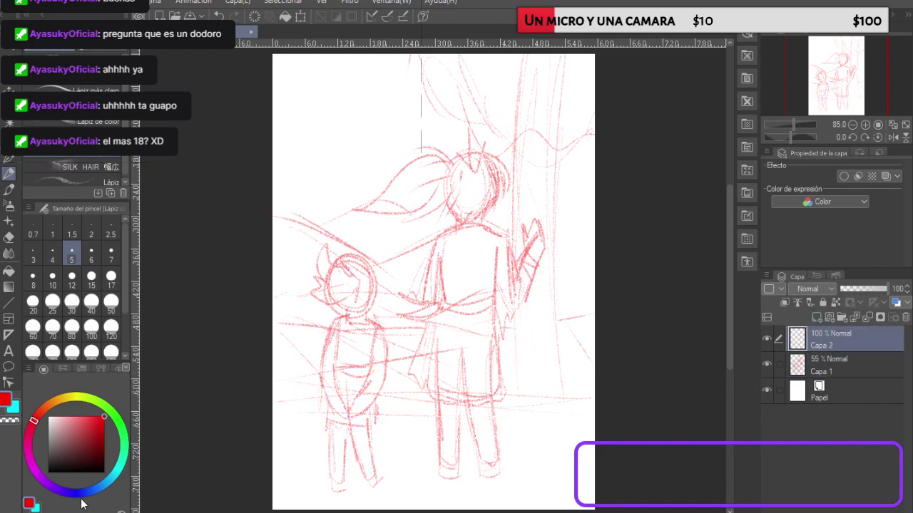
pyautogui.moveTo(84, 497); pyautogui.dragTo(77, 495)
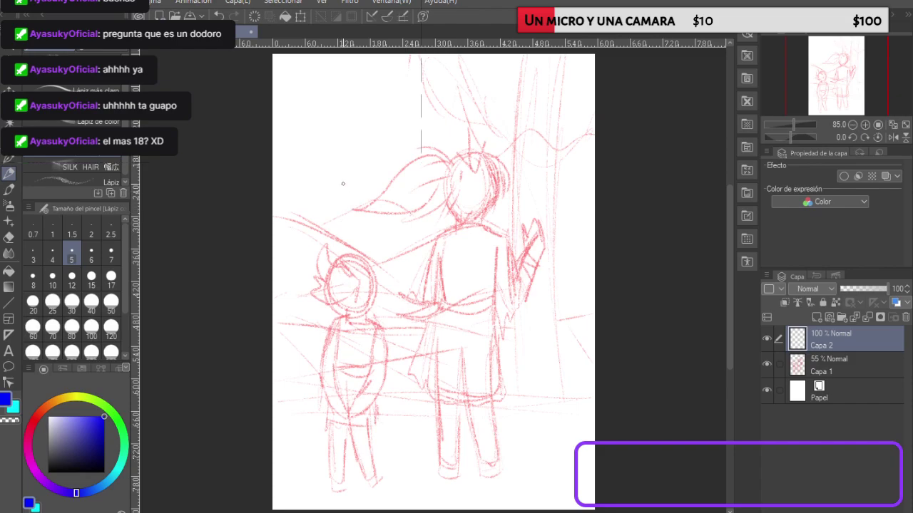
pyautogui.scroll(2, 488, 173)
pyautogui.scroll(1, 421, 169)
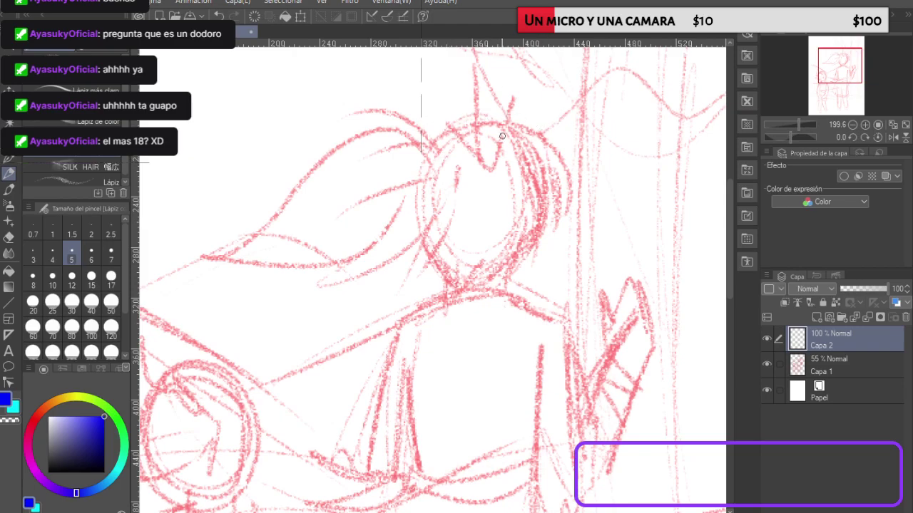
pyautogui.moveTo(501, 135); pyautogui.dragTo(579, 201)
pyautogui.moveTo(542, 159); pyautogui.dragTo(557, 241)
pyautogui.moveTo(555, 187)
pyautogui.mouseDown()
pyautogui.moveTo(551, 226)
pyautogui.moveTo(536, 213)
pyautogui.moveTo(530, 253)
pyautogui.mouseUp()
pyautogui.moveTo(531, 219)
pyautogui.mouseDown()
pyautogui.moveTo(522, 263)
pyautogui.moveTo(507, 280)
pyautogui.mouseUp()
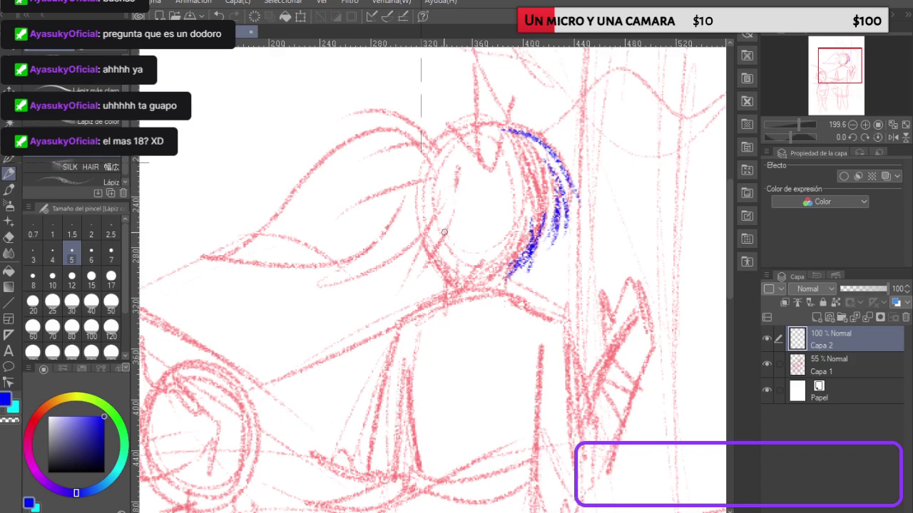
# Step: Redraw the tall figure's pointed nape hair, left side hair, crown and flowing ponytail strands in blue
pyautogui.moveTo(428, 233)
pyautogui.mouseDown()
pyautogui.moveTo(476, 293)
pyautogui.moveTo(496, 292)
pyautogui.moveTo(513, 266)
pyautogui.mouseUp()
pyautogui.moveTo(467, 172)
pyautogui.mouseDown()
pyautogui.moveTo(471, 199)
pyautogui.moveTo(453, 148)
pyautogui.moveTo(428, 128)
pyautogui.moveTo(372, 124)
pyautogui.moveTo(432, 243)
pyautogui.mouseUp()
pyautogui.moveTo(464, 200); pyautogui.dragTo(404, 258)
pyautogui.moveTo(443, 161)
pyautogui.mouseDown()
pyautogui.moveTo(325, 153)
pyautogui.moveTo(194, 234)
pyautogui.moveTo(319, 212)
pyautogui.mouseUp()
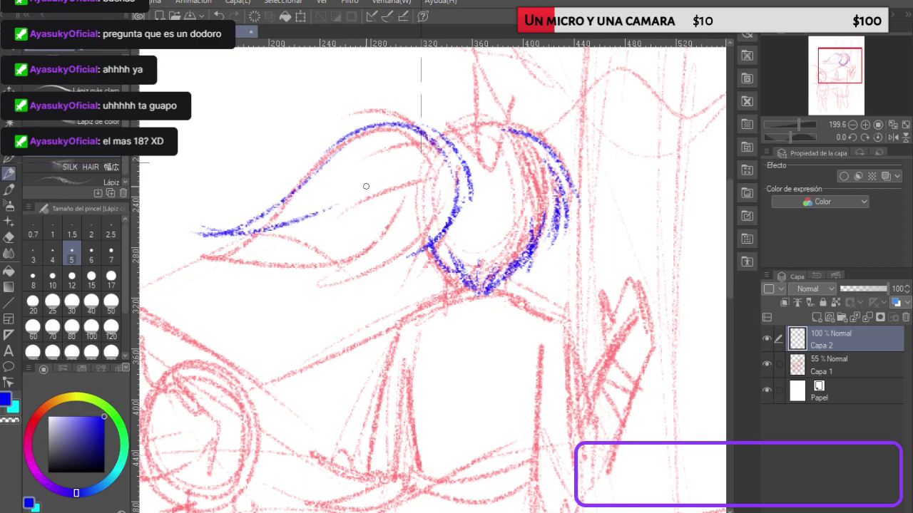
pyautogui.moveTo(371, 178)
pyautogui.mouseDown()
pyautogui.moveTo(189, 286)
pyautogui.moveTo(343, 241)
pyautogui.moveTo(313, 260)
pyautogui.mouseUp()
pyautogui.moveTo(374, 216)
pyautogui.mouseDown()
pyautogui.moveTo(279, 292)
pyautogui.moveTo(399, 242)
pyautogui.moveTo(345, 278)
pyautogui.moveTo(426, 247)
pyautogui.mouseUp()
pyautogui.moveTo(441, 192); pyautogui.dragTo(325, 173)
pyautogui.moveTo(442, 137)
pyautogui.mouseDown()
pyautogui.moveTo(491, 123)
pyautogui.moveTo(505, 128)
pyautogui.mouseUp()
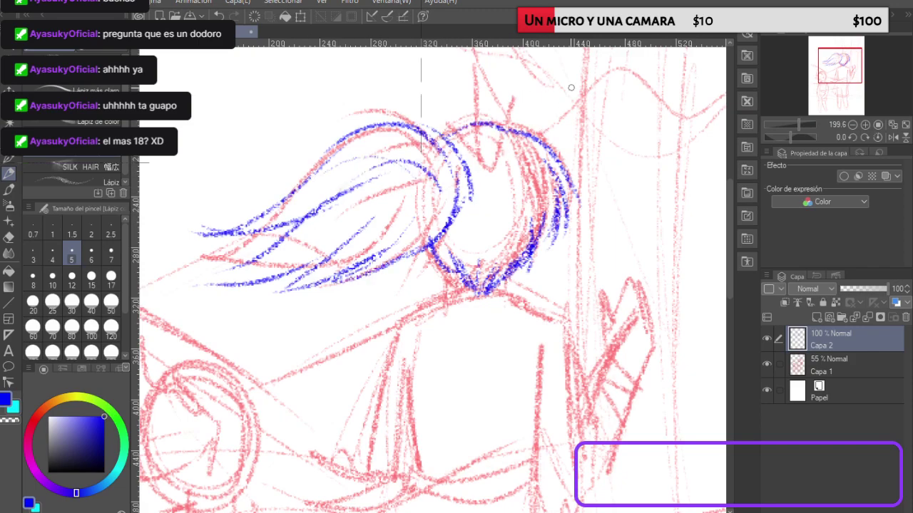
# Step: Draw the tall figure's neck and the curved shoulder and collar lines in blue
pyautogui.moveTo(454, 274); pyautogui.dragTo(456, 305)
pyautogui.moveTo(509, 276)
pyautogui.mouseDown()
pyautogui.moveTo(510, 306)
pyautogui.moveTo(506, 280)
pyautogui.moveTo(546, 236)
pyautogui.mouseUp()
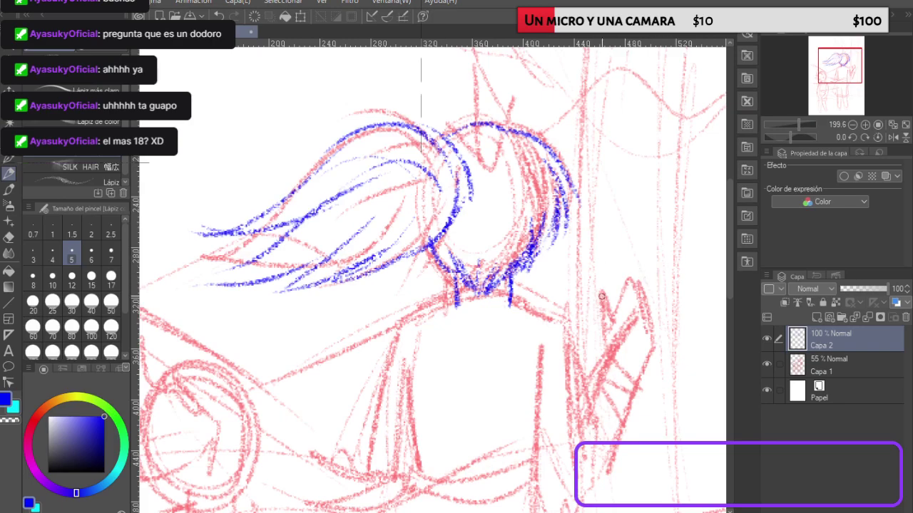
pyautogui.moveTo(414, 318)
pyautogui.mouseDown()
pyautogui.moveTo(492, 293)
pyautogui.moveTo(552, 315)
pyautogui.moveTo(397, 320)
pyautogui.moveTo(556, 305)
pyautogui.moveTo(568, 330)
pyautogui.mouseUp()
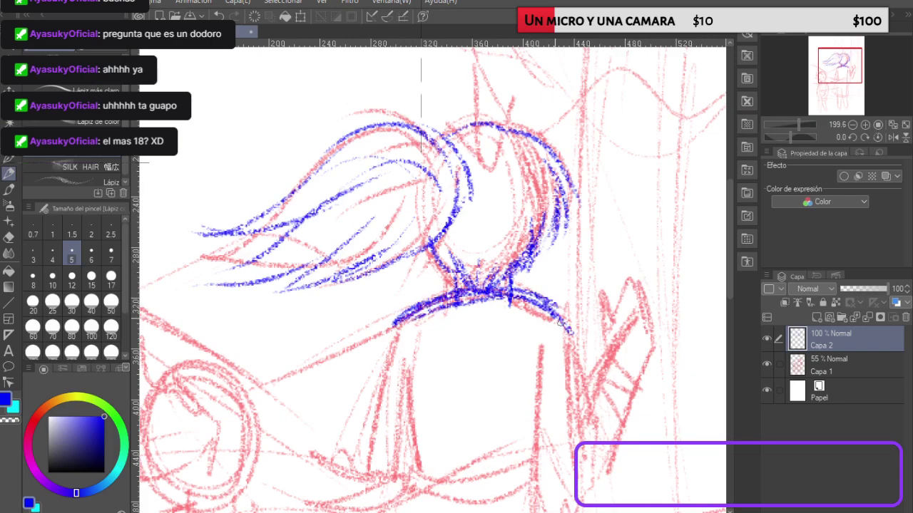
pyautogui.moveTo(408, 322); pyautogui.dragTo(568, 331)
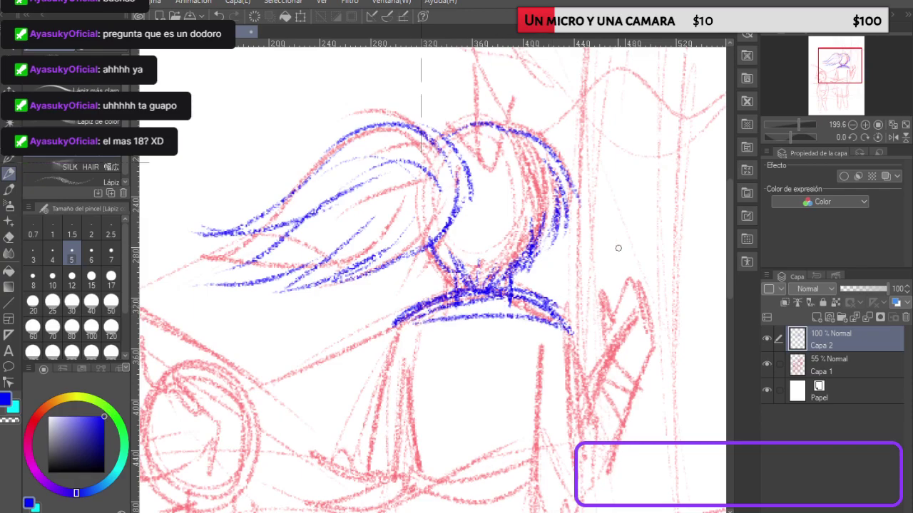
# Step: Outline the tall figure's left shoulder and sleeve and draw two long hilt shapes sticking out at the waist
pyautogui.scroll(1, 618, 248)
pyautogui.scroll(-3, 658, 214)
pyautogui.scroll(2, 658, 367)
pyautogui.scroll(1, 662, 364)
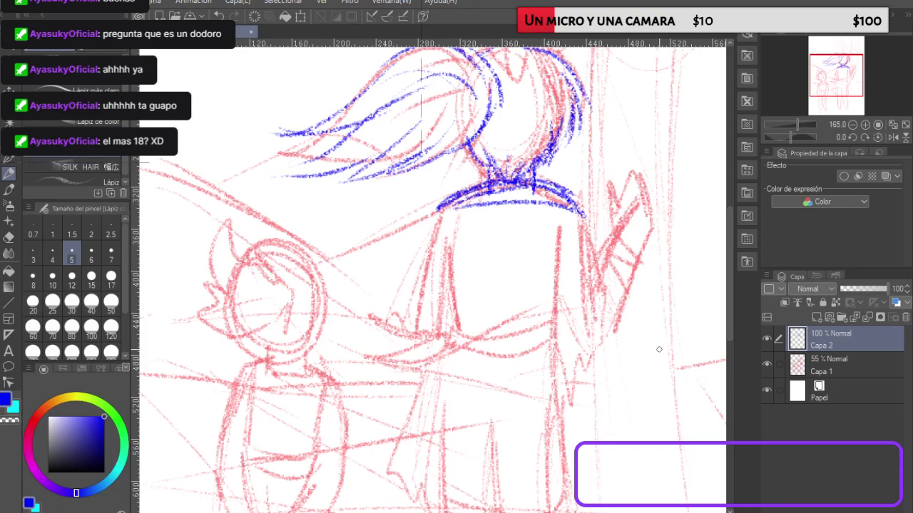
pyautogui.moveTo(437, 209)
pyautogui.mouseDown()
pyautogui.moveTo(394, 324)
pyautogui.moveTo(425, 341)
pyautogui.moveTo(457, 338)
pyautogui.moveTo(457, 228)
pyautogui.mouseUp()
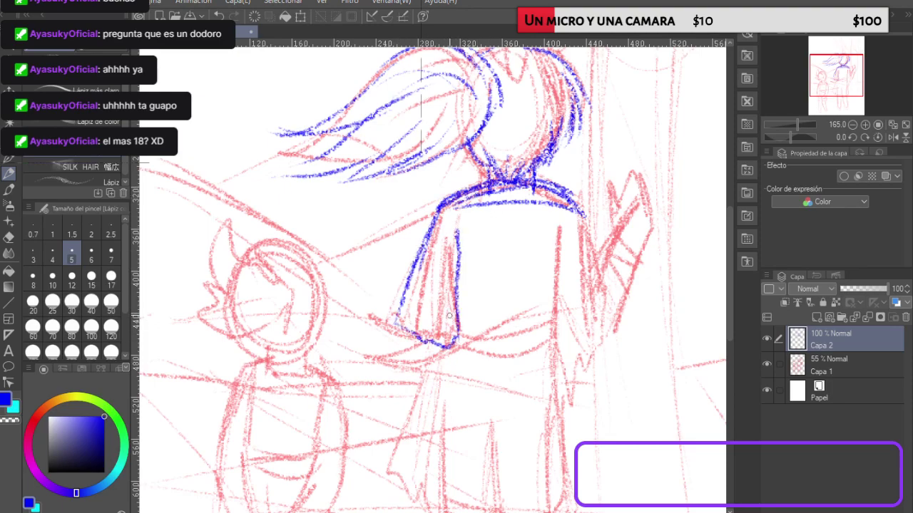
pyautogui.moveTo(456, 341)
pyautogui.mouseDown()
pyautogui.moveTo(356, 292)
pyautogui.moveTo(451, 343)
pyautogui.mouseUp()
pyautogui.moveTo(378, 305)
pyautogui.mouseDown()
pyautogui.moveTo(411, 329)
pyautogui.moveTo(457, 332)
pyautogui.moveTo(388, 271)
pyautogui.mouseUp()
# Step: Draw the tall figure's lower robe in blue with both sides, a centre fold, a notched hem and a curved belt
pyautogui.moveTo(459, 335)
pyautogui.mouseDown()
pyautogui.moveTo(382, 255)
pyautogui.moveTo(396, 244)
pyautogui.moveTo(462, 330)
pyautogui.moveTo(438, 414)
pyautogui.mouseUp()
pyautogui.moveTo(447, 357); pyautogui.dragTo(439, 448)
pyautogui.moveTo(497, 392); pyautogui.dragTo(494, 438)
pyautogui.moveTo(729, 262); pyautogui.dragTo(729, 287)
pyautogui.moveTo(440, 315); pyautogui.dragTo(433, 401)
pyautogui.moveTo(437, 325)
pyautogui.mouseDown()
pyautogui.moveTo(424, 426)
pyautogui.moveTo(550, 436)
pyautogui.moveTo(567, 422)
pyautogui.mouseUp()
pyautogui.moveTo(550, 259); pyautogui.dragTo(565, 341)
pyautogui.moveTo(553, 282); pyautogui.dragTo(572, 415)
pyautogui.moveTo(565, 355); pyautogui.dragTo(570, 426)
pyautogui.moveTo(460, 257)
pyautogui.mouseDown()
pyautogui.moveTo(555, 259)
pyautogui.moveTo(550, 254)
pyautogui.mouseUp()
pyautogui.moveTo(453, 252)
pyautogui.mouseDown()
pyautogui.moveTo(425, 334)
pyautogui.moveTo(424, 324)
pyautogui.moveTo(427, 353)
pyautogui.mouseUp()
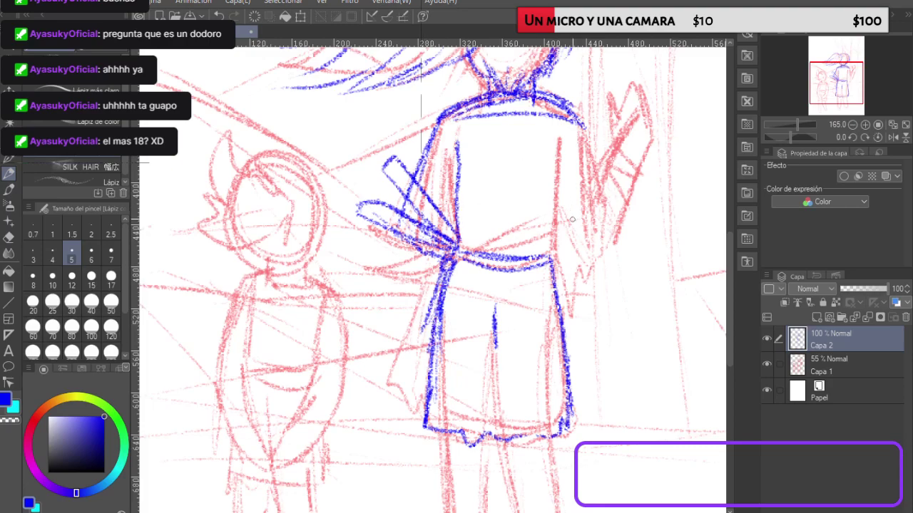
# Step: Draw the tall figure's right sleeve with its ragged end, a fold on the back and small details near the left waist
pyautogui.moveTo(501, 143); pyautogui.dragTo(511, 202)
pyautogui.moveTo(554, 254); pyautogui.dragTo(559, 142)
pyautogui.moveTo(557, 205)
pyautogui.mouseDown()
pyautogui.moveTo(561, 142)
pyautogui.moveTo(607, 208)
pyautogui.mouseUp()
pyautogui.moveTo(580, 134)
pyautogui.mouseDown()
pyautogui.moveTo(607, 206)
pyautogui.moveTo(599, 264)
pyautogui.moveTo(579, 303)
pyautogui.moveTo(553, 204)
pyautogui.mouseUp()
pyautogui.moveTo(569, 240)
pyautogui.mouseDown()
pyautogui.moveTo(563, 207)
pyautogui.moveTo(580, 265)
pyautogui.mouseUp()
pyautogui.moveTo(449, 194); pyautogui.dragTo(444, 210)
pyautogui.moveTo(399, 245)
pyautogui.mouseDown()
pyautogui.moveTo(402, 254)
pyautogui.moveTo(441, 256)
pyautogui.moveTo(392, 258)
pyautogui.moveTo(406, 252)
pyautogui.mouseUp()
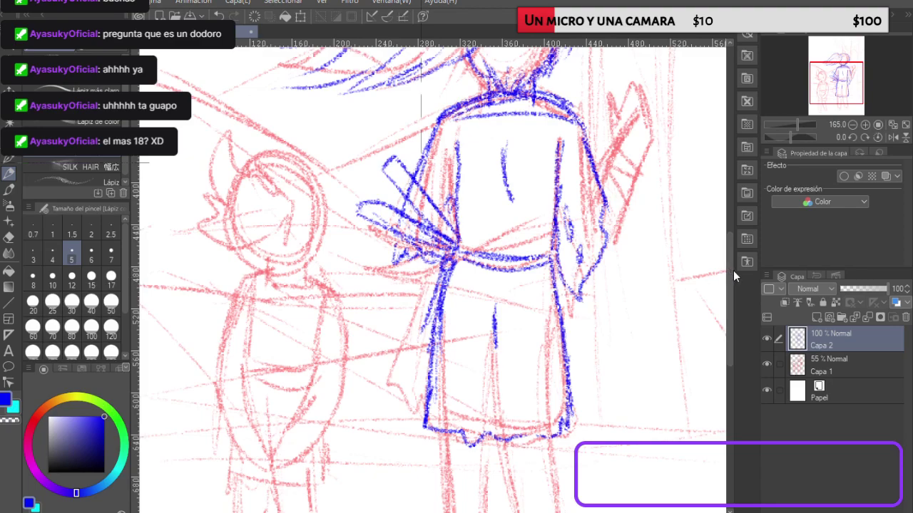
# Step: Glance at the document with the anime references and draw a ragged zigzag edge along the tall figure's robe hem
pyautogui.moveTo(726, 287); pyautogui.dragTo(736, 343)
pyautogui.click(912, 160)
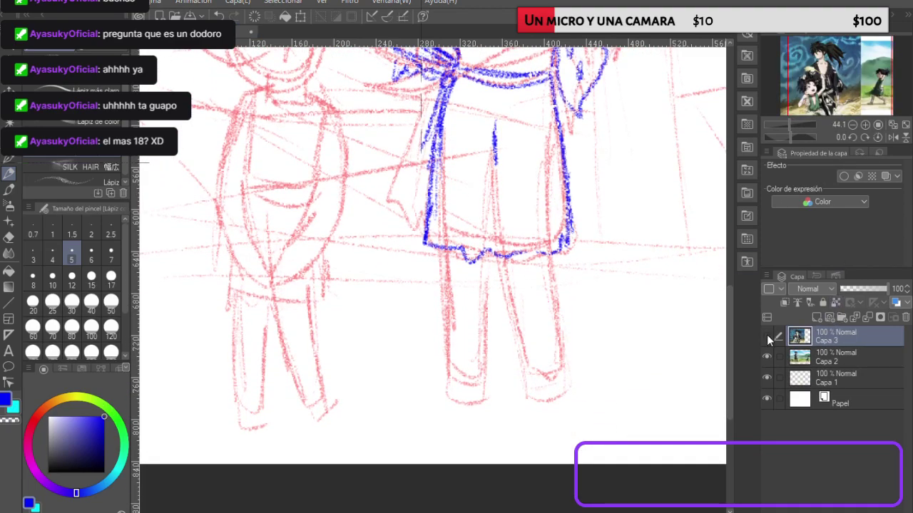
pyautogui.hotkey('ctrl', 'Tab')
pyautogui.moveTo(430, 227)
pyautogui.mouseDown()
pyautogui.moveTo(470, 217)
pyautogui.moveTo(481, 246)
pyautogui.moveTo(542, 267)
pyautogui.moveTo(551, 215)
pyautogui.moveTo(575, 240)
pyautogui.mouseUp()
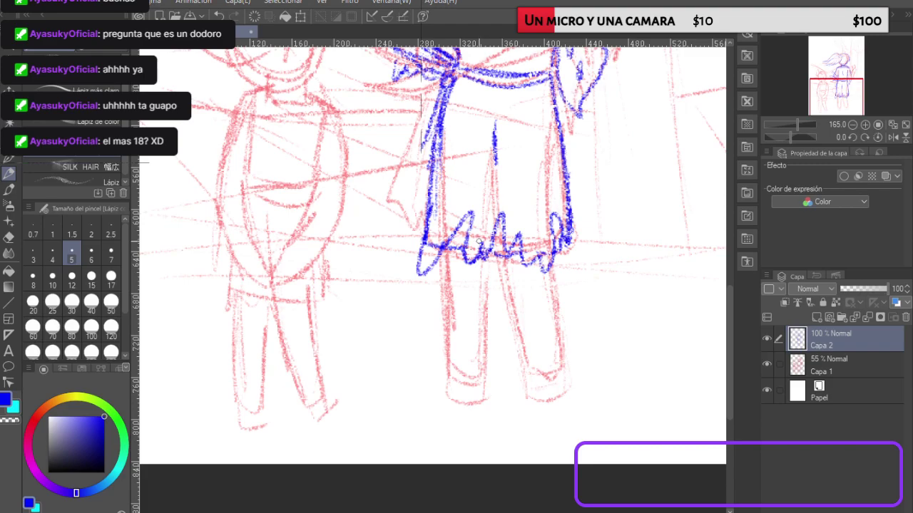
# Step: Outline both of the tall figure's legs and rounded feet in blue below the ragged hem
pyautogui.moveTo(443, 255)
pyautogui.mouseDown()
pyautogui.moveTo(452, 407)
pyautogui.moveTo(476, 410)
pyautogui.moveTo(487, 398)
pyautogui.moveTo(479, 350)
pyautogui.moveTo(486, 250)
pyautogui.moveTo(483, 296)
pyautogui.mouseUp()
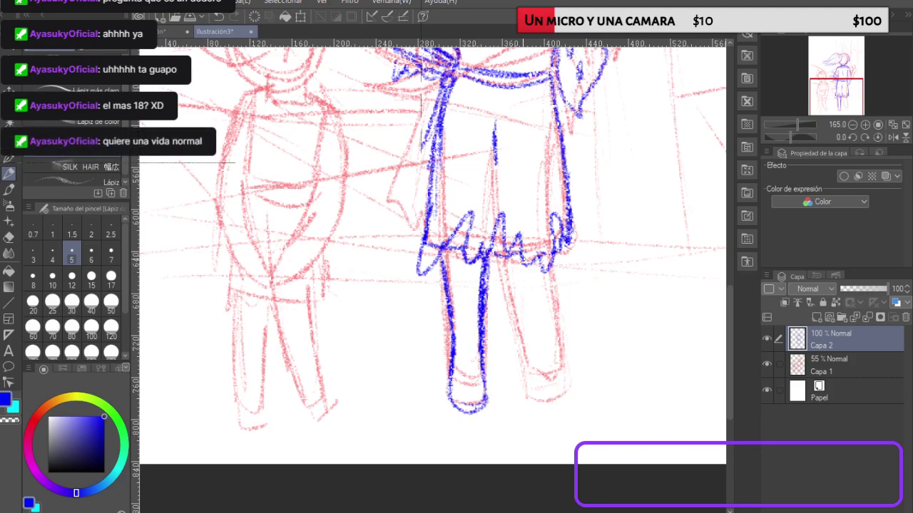
pyautogui.moveTo(503, 258)
pyautogui.mouseDown()
pyautogui.moveTo(528, 395)
pyautogui.moveTo(545, 414)
pyautogui.moveTo(584, 391)
pyautogui.moveTo(556, 345)
pyautogui.moveTo(548, 276)
pyautogui.moveTo(549, 303)
pyautogui.mouseUp()
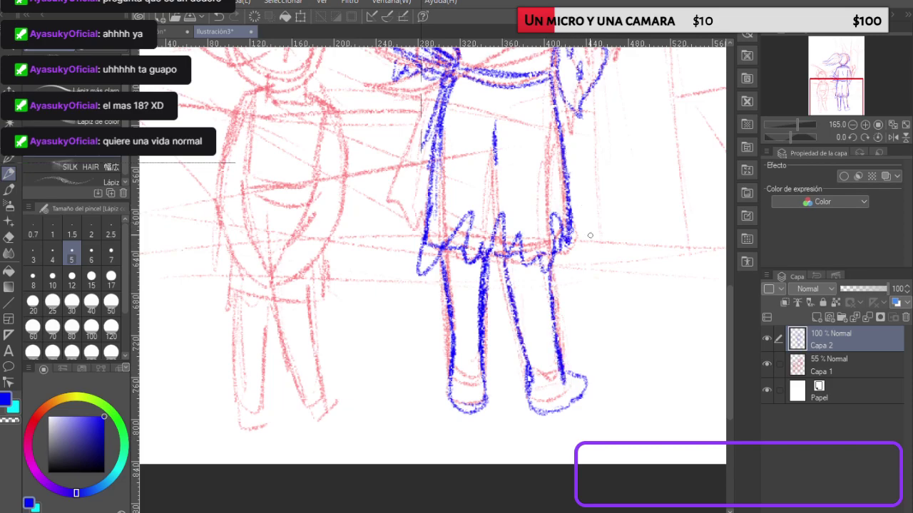
# Step: Redraw the top and right side of the smaller figure's head, its lower edge and neck in blue
pyautogui.scroll(-5, 523, 241)
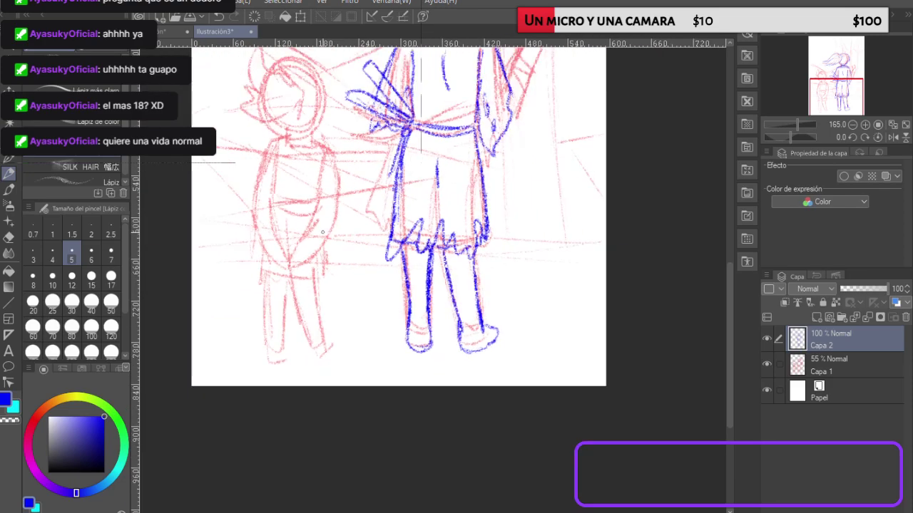
pyautogui.moveTo(314, 110)
pyautogui.mouseDown()
pyautogui.moveTo(276, 331)
pyautogui.moveTo(306, 374)
pyautogui.moveTo(392, 306)
pyautogui.moveTo(382, 182)
pyautogui.moveTo(348, 95)
pyautogui.mouseUp()
pyautogui.hotkey('ctrl', 'z')
pyautogui.scroll(-2, 273, 186)
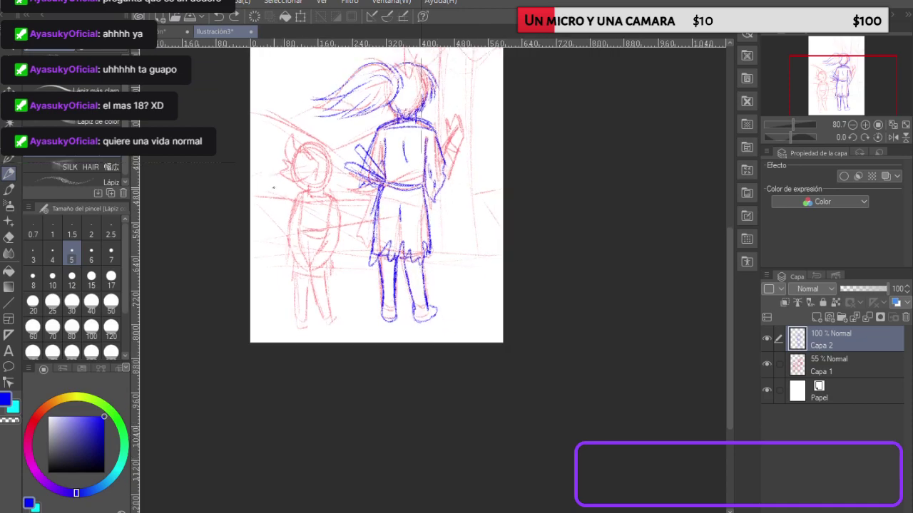
pyautogui.scroll(8, 276, 187)
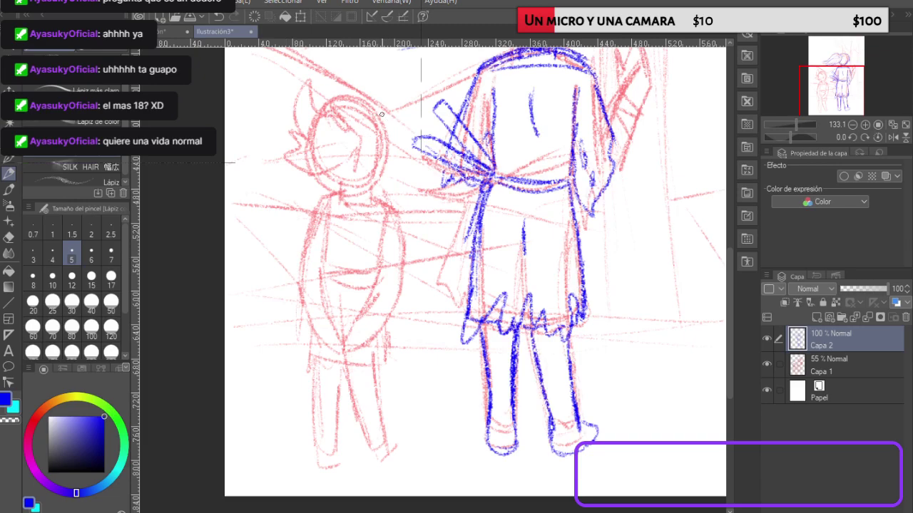
pyautogui.moveTo(335, 105)
pyautogui.mouseDown()
pyautogui.moveTo(385, 113)
pyautogui.moveTo(396, 131)
pyautogui.mouseUp()
pyautogui.moveTo(393, 134)
pyautogui.mouseDown()
pyautogui.moveTo(396, 150)
pyautogui.moveTo(375, 166)
pyautogui.moveTo(378, 187)
pyautogui.moveTo(388, 146)
pyautogui.mouseUp()
pyautogui.moveTo(371, 188)
pyautogui.mouseDown()
pyautogui.moveTo(372, 207)
pyautogui.moveTo(339, 205)
pyautogui.moveTo(373, 184)
pyautogui.moveTo(331, 181)
pyautogui.mouseUp()
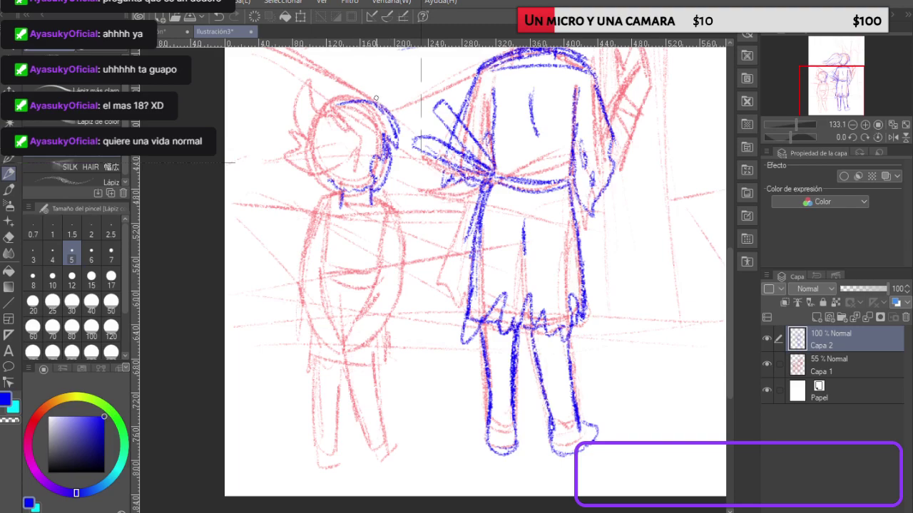
# Step: Outline the smaller figure's face edge, hair tufts, sleeveless top with waist sash, clasped arms, side bundle and ragged hem in blue
pyautogui.moveTo(359, 152); pyautogui.dragTo(358, 181)
pyautogui.moveTo(361, 136)
pyautogui.mouseDown()
pyautogui.moveTo(313, 93)
pyautogui.moveTo(289, 153)
pyautogui.moveTo(352, 174)
pyautogui.moveTo(374, 205)
pyautogui.moveTo(315, 208)
pyautogui.moveTo(326, 285)
pyautogui.moveTo(368, 275)
pyautogui.moveTo(332, 271)
pyautogui.moveTo(382, 279)
pyautogui.moveTo(401, 214)
pyautogui.moveTo(378, 202)
pyautogui.moveTo(404, 215)
pyautogui.mouseUp()
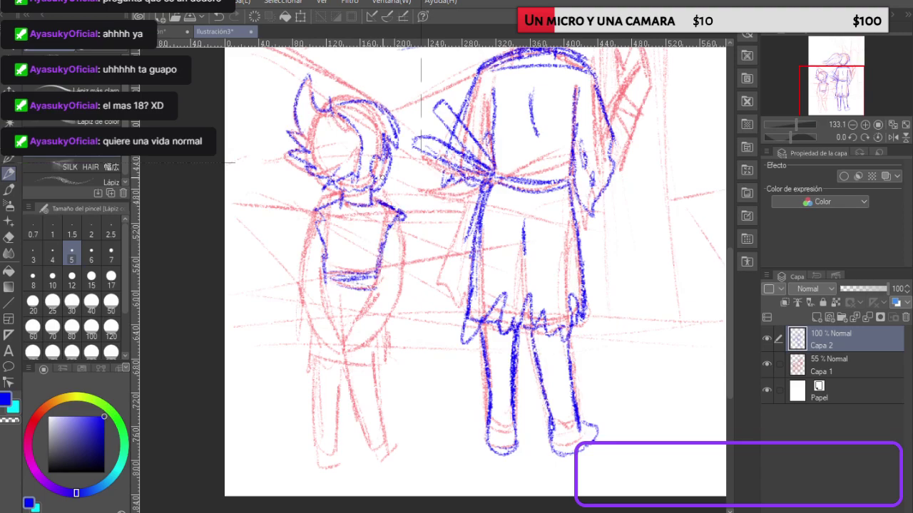
pyautogui.moveTo(315, 212)
pyautogui.mouseDown()
pyautogui.moveTo(303, 295)
pyautogui.moveTo(328, 339)
pyautogui.mouseUp()
pyautogui.moveTo(324, 280)
pyautogui.mouseDown()
pyautogui.moveTo(345, 356)
pyautogui.moveTo(378, 277)
pyautogui.mouseUp()
pyautogui.moveTo(368, 348); pyautogui.dragTo(398, 277)
pyautogui.moveTo(403, 229); pyautogui.dragTo(397, 269)
pyautogui.moveTo(318, 321)
pyautogui.mouseDown()
pyautogui.moveTo(313, 361)
pyautogui.moveTo(348, 377)
pyautogui.moveTo(382, 368)
pyautogui.moveTo(392, 327)
pyautogui.mouseUp()
pyautogui.moveTo(305, 265)
pyautogui.mouseDown()
pyautogui.moveTo(294, 291)
pyautogui.moveTo(306, 301)
pyautogui.moveTo(333, 281)
pyautogui.moveTo(326, 264)
pyautogui.moveTo(313, 320)
pyautogui.mouseUp()
pyautogui.moveTo(432, 220); pyautogui.dragTo(456, 207)
pyautogui.moveTo(447, 204); pyautogui.dragTo(455, 211)
pyautogui.hotkey('ctrl', 'z')
pyautogui.hotkey('ctrl', 'z')
pyautogui.hotkey('ctrl', 'z')
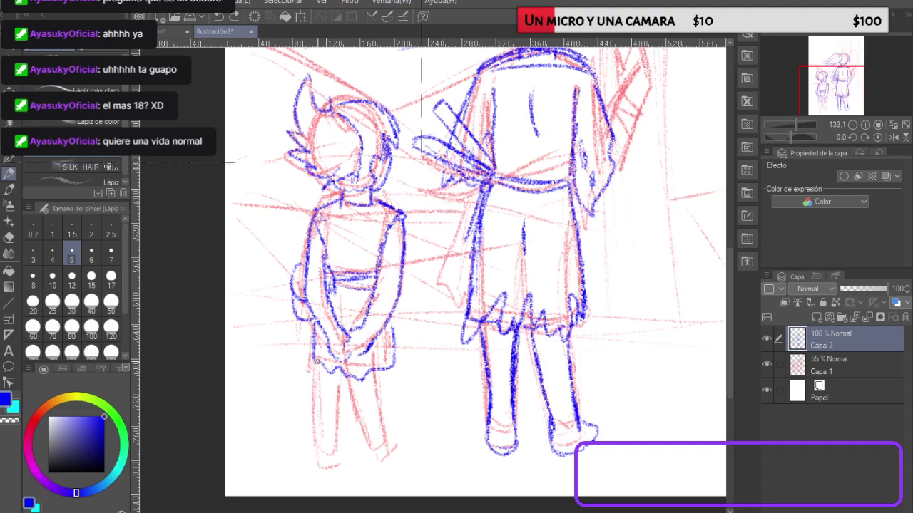
# Step: Outline the smaller figure's two legs and rounded feet in blue below the ragged hem
pyautogui.moveTo(318, 367)
pyautogui.mouseDown()
pyautogui.moveTo(322, 461)
pyautogui.moveTo(348, 467)
pyautogui.moveTo(338, 362)
pyautogui.moveTo(382, 445)
pyautogui.moveTo(411, 457)
pyautogui.moveTo(424, 433)
pyautogui.moveTo(407, 426)
pyautogui.moveTo(390, 361)
pyautogui.mouseUp()
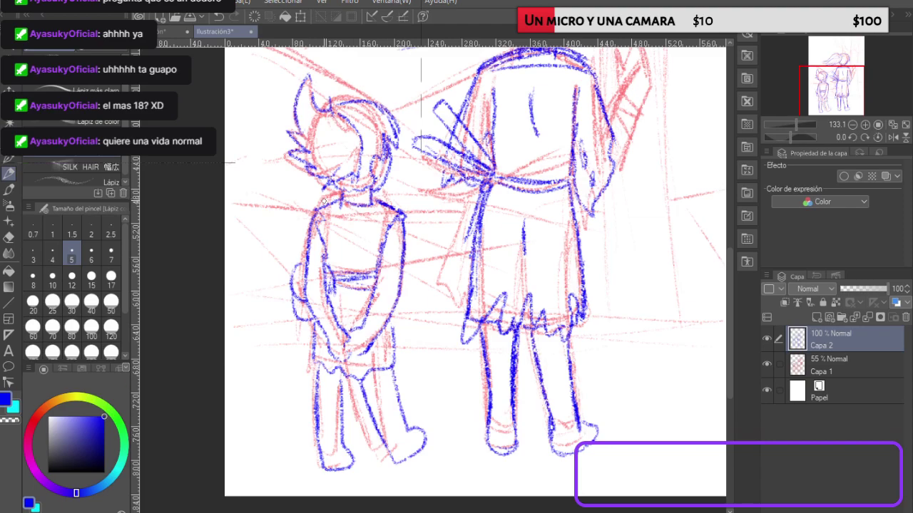
pyautogui.scroll(5, 716, 196)
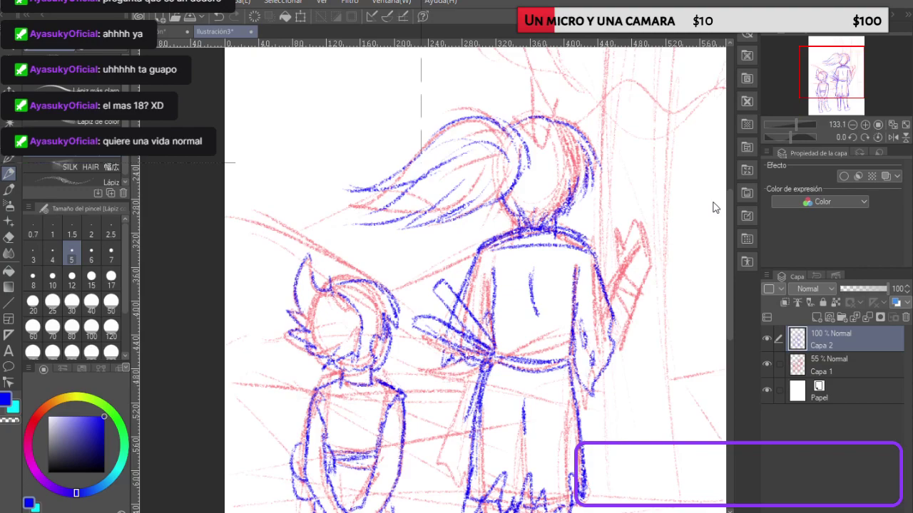
pyautogui.moveTo(340, 170)
pyautogui.mouseDown()
pyautogui.moveTo(399, 120)
pyautogui.moveTo(392, 150)
pyautogui.mouseUp()
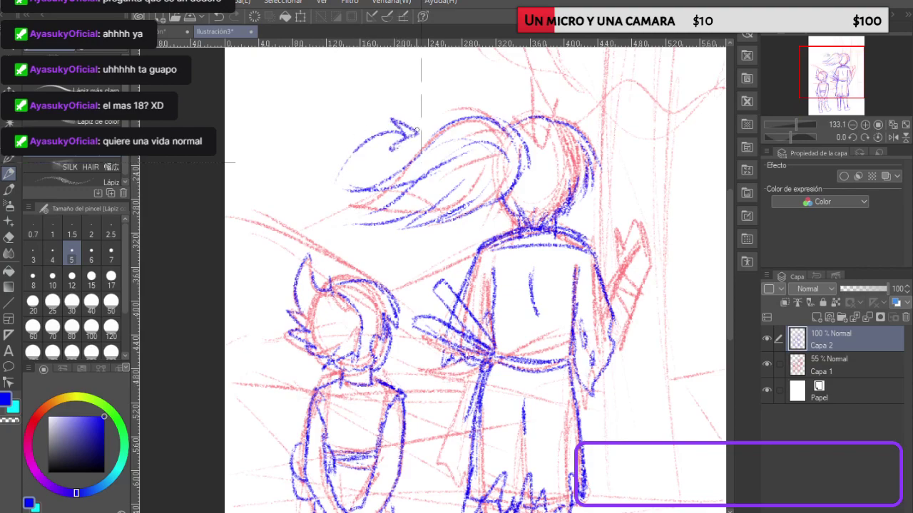
pyautogui.hotkey('ctrl', 'z')
pyautogui.moveTo(311, 180)
pyautogui.mouseDown()
pyautogui.moveTo(314, 194)
pyautogui.moveTo(318, 185)
pyautogui.mouseUp()
pyautogui.keyDown('alt'); pyautogui.click(312, 211); pyautogui.keyUp('alt')
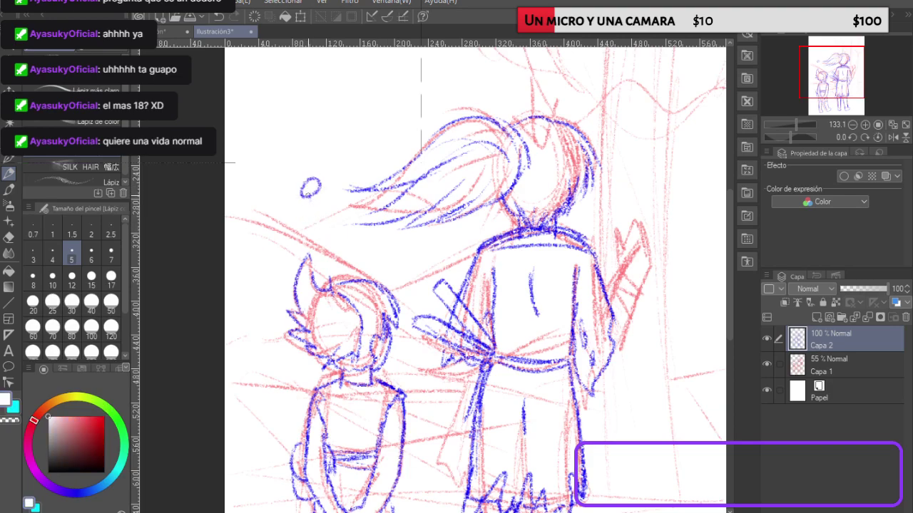
pyautogui.click(75, 492)
pyautogui.click(102, 435)
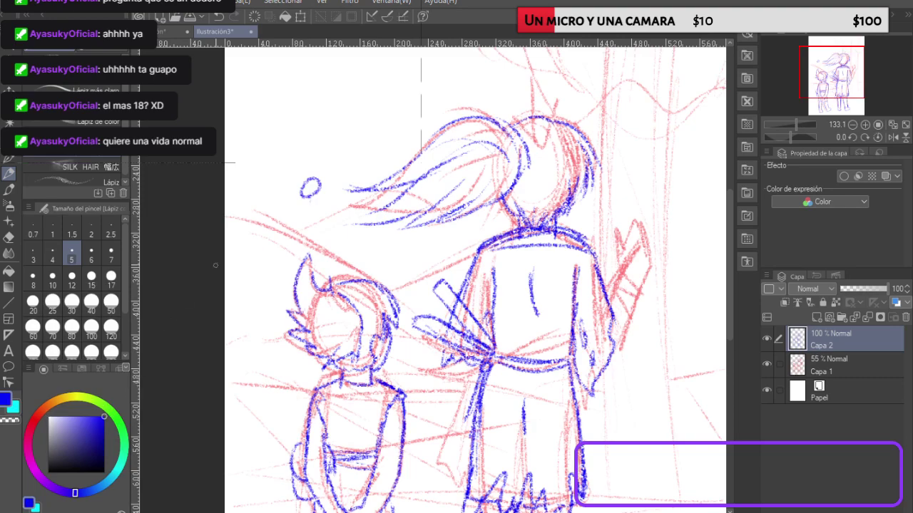
pyautogui.moveTo(305, 200); pyautogui.dragTo(309, 230)
pyautogui.moveTo(315, 202); pyautogui.dragTo(315, 220)
pyautogui.moveTo(269, 182)
pyautogui.mouseDown()
pyautogui.moveTo(278, 196)
pyautogui.moveTo(262, 194)
pyautogui.moveTo(264, 229)
pyautogui.mouseUp()
pyautogui.moveTo(274, 203)
pyautogui.mouseDown()
pyautogui.moveTo(275, 223)
pyautogui.moveTo(290, 212)
pyautogui.mouseUp()
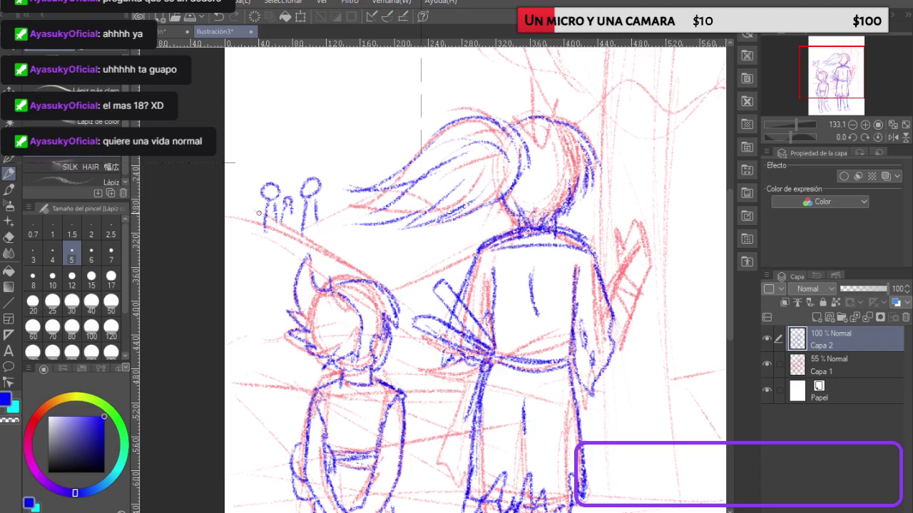
pyautogui.moveTo(267, 213); pyautogui.dragTo(278, 209)
pyautogui.moveTo(338, 110)
pyautogui.mouseDown()
pyautogui.moveTo(328, 132)
pyautogui.moveTo(368, 126)
pyautogui.mouseUp()
pyautogui.hotkey('ctrl', 'z')
pyautogui.moveTo(322, 159)
pyautogui.mouseDown()
pyautogui.moveTo(249, 194)
pyautogui.moveTo(327, 209)
pyautogui.moveTo(307, 151)
pyautogui.mouseUp()
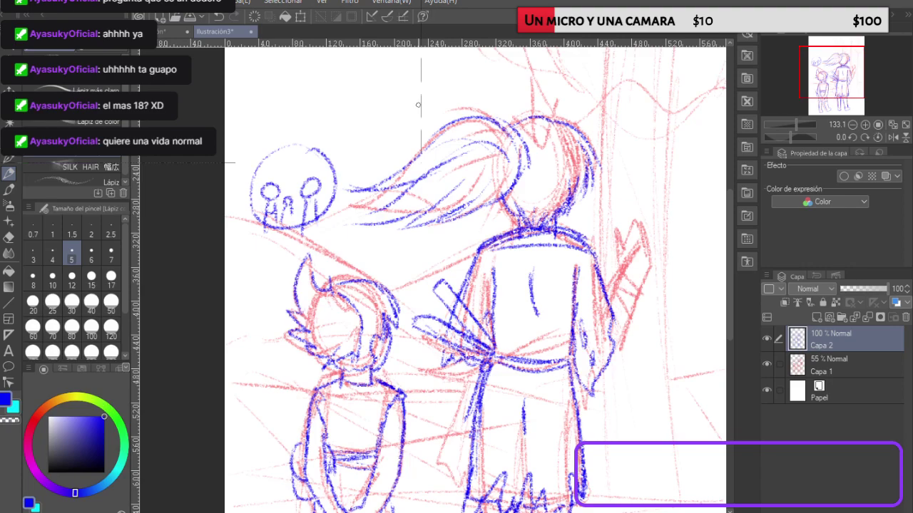
pyautogui.hotkey('ctrl', 'z')
pyautogui.hotkey('ctrl', 'z')
pyautogui.hotkey('ctrl', 'z')
pyautogui.hotkey('ctrl', 'z')
pyautogui.hotkey('ctrl', 'z')
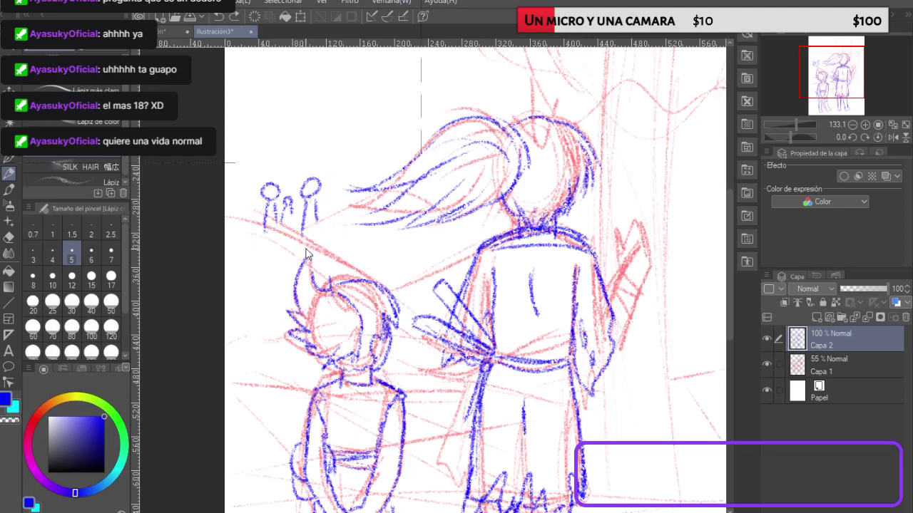
pyautogui.hotkey('ctrl', 'z')
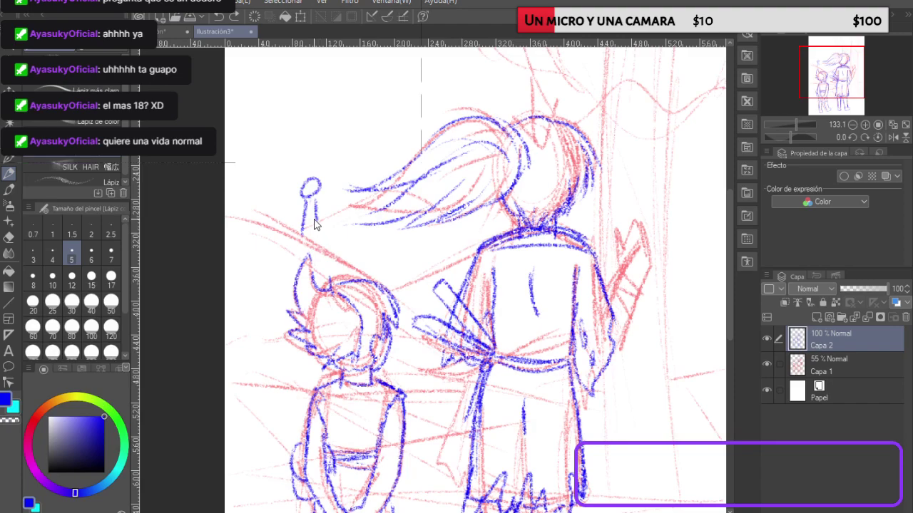
pyautogui.hotkey('ctrl', 'z')
pyautogui.hotkey('ctrl', 'z')
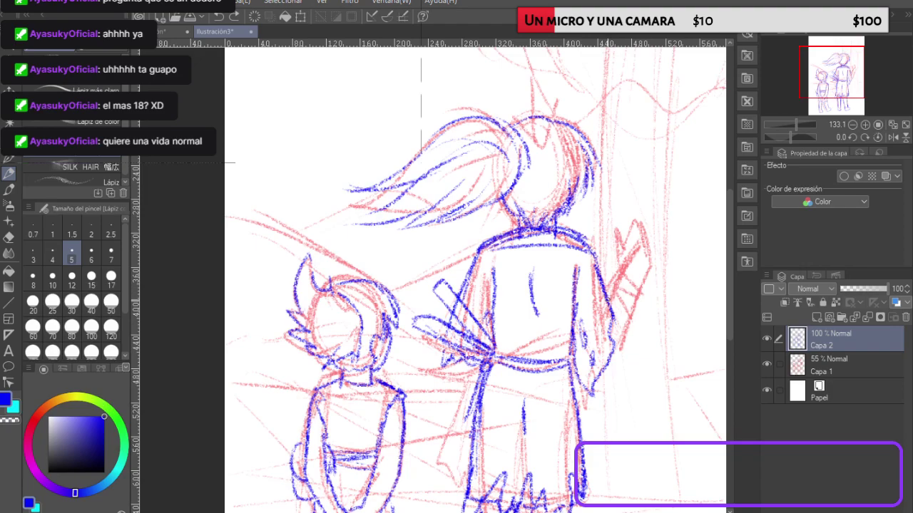
# Step: Draw the tall figure's raised hand and wrapped forearm in blue beside the right sleeve, and touch up the waist knot
pyautogui.moveTo(622, 270)
pyautogui.mouseDown()
pyautogui.moveTo(623, 235)
pyautogui.moveTo(640, 220)
pyautogui.moveTo(649, 239)
pyautogui.moveTo(652, 229)
pyautogui.moveTo(652, 274)
pyautogui.moveTo(635, 289)
pyautogui.moveTo(624, 279)
pyautogui.moveTo(639, 294)
pyautogui.moveTo(618, 348)
pyautogui.mouseUp()
pyautogui.moveTo(630, 318); pyautogui.dragTo(609, 352)
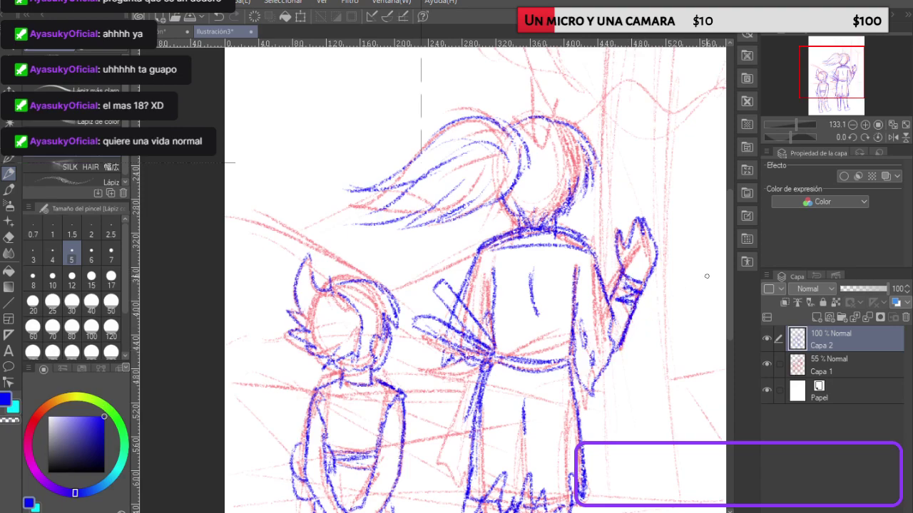
pyautogui.moveTo(475, 359); pyautogui.dragTo(460, 377)
# Step: Draw bandage wraps across both of the smaller figure's lower legs in blue
pyautogui.scroll(3, 500, 107)
pyautogui.scroll(-8, 492, 172)
pyautogui.scroll(2, 494, 371)
pyautogui.scroll(1, 436, 447)
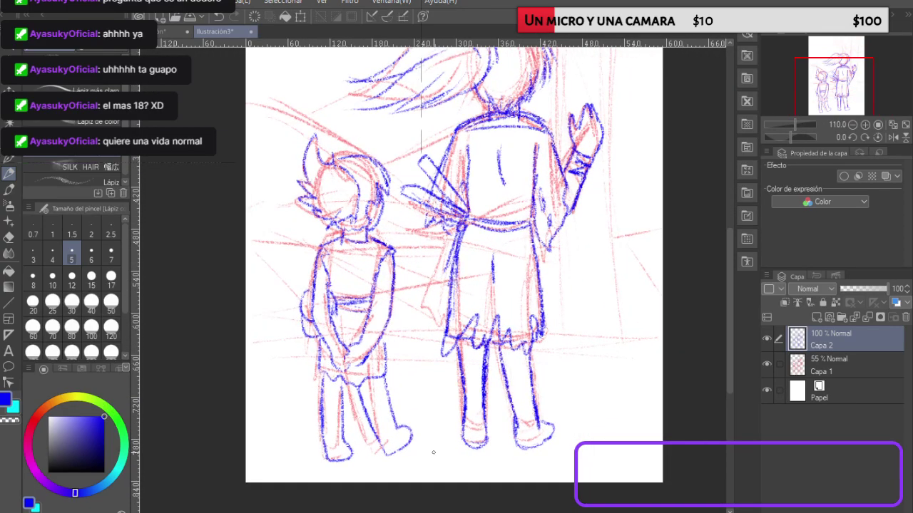
pyautogui.moveTo(380, 431); pyautogui.dragTo(397, 435)
pyautogui.moveTo(362, 396)
pyautogui.mouseDown()
pyautogui.moveTo(388, 408)
pyautogui.moveTo(392, 422)
pyautogui.mouseUp()
pyautogui.moveTo(369, 410); pyautogui.dragTo(389, 417)
pyautogui.moveTo(379, 436); pyautogui.dragTo(393, 429)
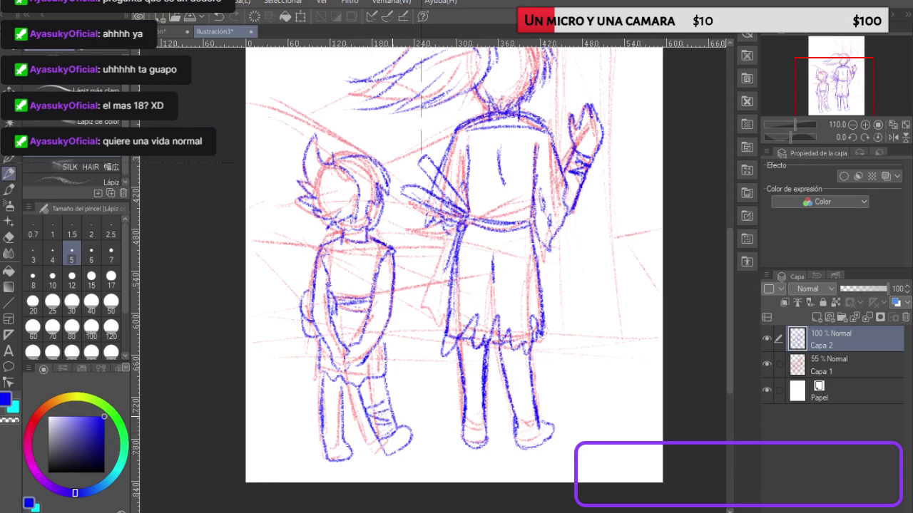
pyautogui.moveTo(323, 442); pyautogui.dragTo(343, 449)
pyautogui.moveTo(319, 408); pyautogui.dragTo(335, 412)
pyautogui.moveTo(319, 417)
pyautogui.mouseDown()
pyautogui.moveTo(348, 420)
pyautogui.moveTo(331, 429)
pyautogui.mouseUp()
pyautogui.moveTo(326, 428); pyautogui.dragTo(339, 437)
pyautogui.moveTo(269, 149)
pyautogui.mouseDown()
pyautogui.moveTo(280, 166)
pyautogui.moveTo(289, 161)
pyautogui.mouseUp()
pyautogui.hotkey('ctrl', 'z')
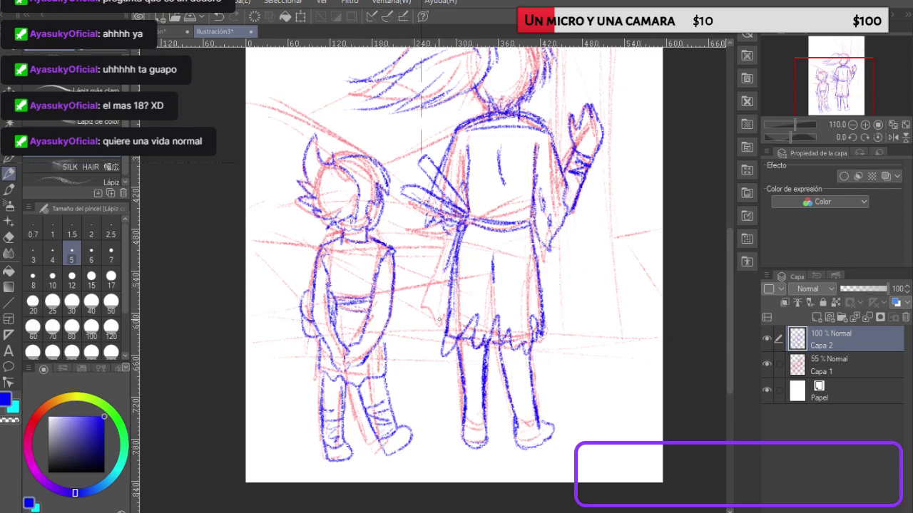
# Step: Outline the tree trunk and its flaring roots in blue beside the tall figure, down to the canvas's lower right
pyautogui.scroll(-5, 472, 263)
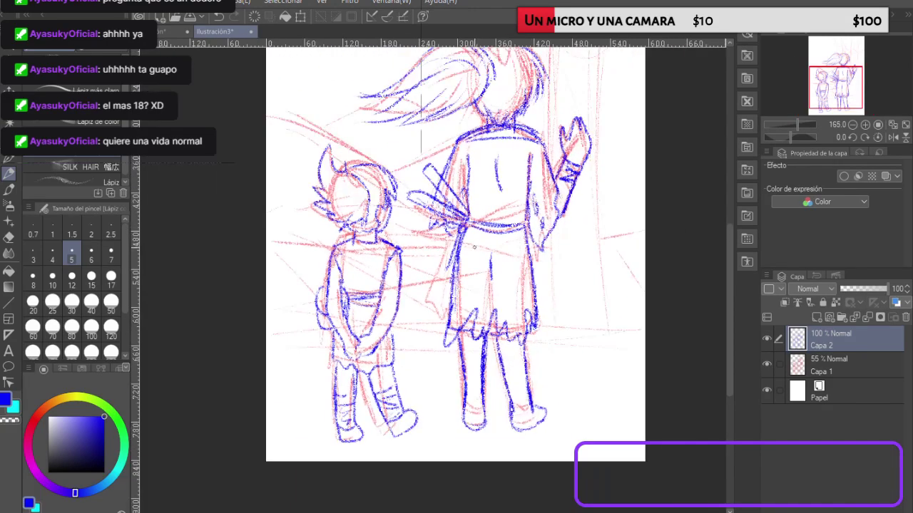
pyautogui.scroll(2, 502, 91)
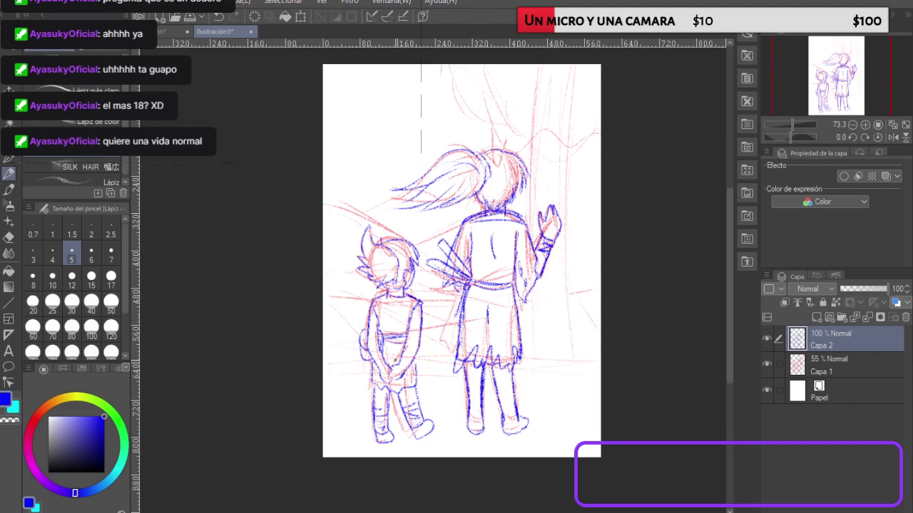
pyautogui.moveTo(534, 286); pyautogui.dragTo(533, 365)
pyautogui.moveTo(534, 304); pyautogui.dragTo(532, 390)
pyautogui.moveTo(533, 356)
pyautogui.mouseDown()
pyautogui.moveTo(520, 412)
pyautogui.moveTo(539, 407)
pyautogui.moveTo(542, 437)
pyautogui.moveTo(564, 403)
pyautogui.mouseUp()
pyautogui.moveTo(566, 444)
pyautogui.mouseDown()
pyautogui.moveTo(571, 412)
pyautogui.moveTo(600, 412)
pyautogui.mouseUp()
pyautogui.moveTo(597, 348)
pyautogui.mouseDown()
pyautogui.moveTo(599, 388)
pyautogui.moveTo(601, 240)
pyautogui.moveTo(597, 287)
pyautogui.moveTo(593, 250)
pyautogui.moveTo(603, 166)
pyautogui.moveTo(593, 153)
pyautogui.moveTo(598, 211)
pyautogui.moveTo(595, 151)
pyautogui.mouseUp()
# Step: Fill the tree trunk with long vertical bark lines in blue
pyautogui.moveTo(531, 245); pyautogui.dragTo(531, 163)
pyautogui.moveTo(532, 214)
pyautogui.mouseDown()
pyautogui.moveTo(532, 134)
pyautogui.moveTo(560, 256)
pyautogui.moveTo(553, 360)
pyautogui.mouseUp()
pyautogui.moveTo(553, 288); pyautogui.dragTo(550, 393)
pyautogui.moveTo(579, 259); pyautogui.dragTo(570, 399)
pyautogui.moveTo(585, 254); pyautogui.dragTo(593, 363)
pyautogui.moveTo(583, 209); pyautogui.dragTo(582, 242)
pyautogui.moveTo(579, 140); pyautogui.dragTo(581, 227)
pyautogui.moveTo(596, 133); pyautogui.dragTo(596, 270)
pyautogui.moveTo(578, 185); pyautogui.dragTo(578, 288)
pyautogui.moveTo(568, 224); pyautogui.dragTo(568, 246)
pyautogui.moveTo(544, 298); pyautogui.dragTo(543, 360)
pyautogui.moveTo(540, 283); pyautogui.dragTo(541, 372)
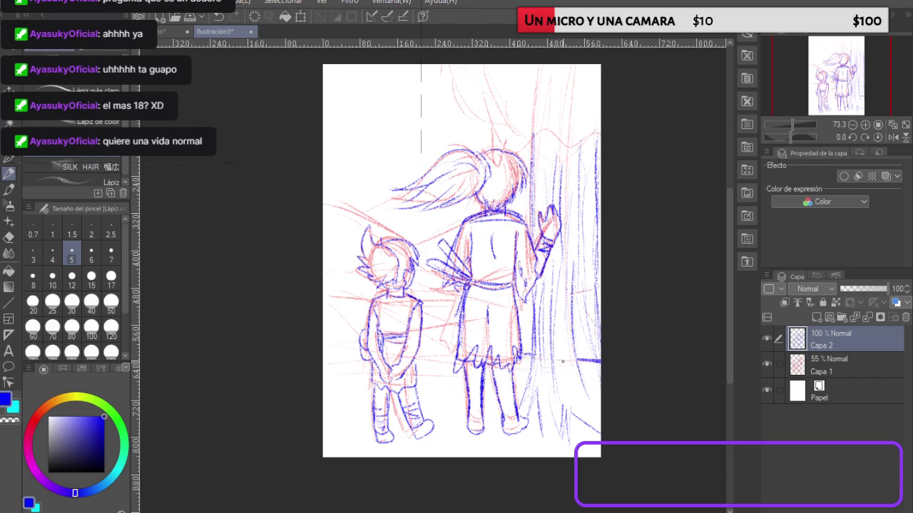
# Step: Draw the horizontal ground line behind both figures and the strip of cloth hanging at the tall figure's left side
pyautogui.moveTo(419, 358); pyautogui.dragTo(452, 358)
pyautogui.moveTo(329, 360); pyautogui.dragTo(370, 364)
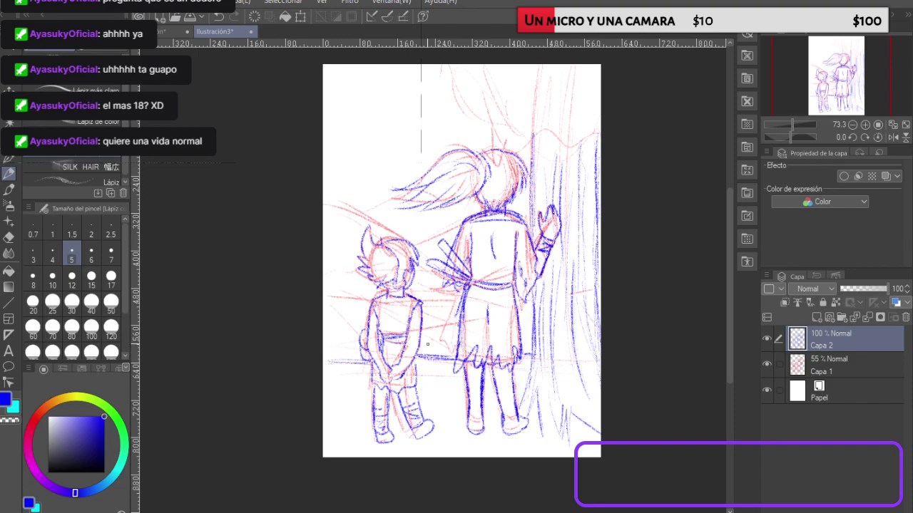
pyautogui.moveTo(461, 302)
pyautogui.mouseDown()
pyautogui.moveTo(449, 358)
pyautogui.moveTo(456, 360)
pyautogui.mouseUp()
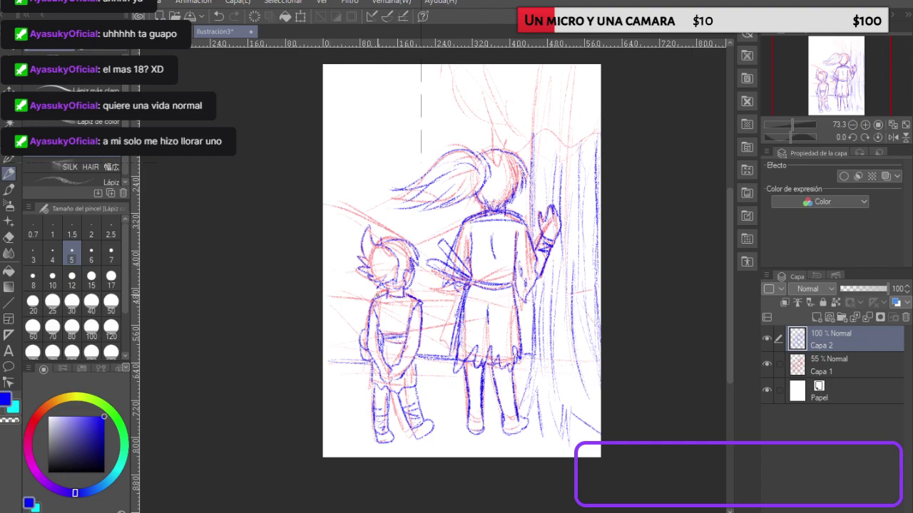
# Step: Hatch a rough band of blue grass strokes above the ground line, around the smaller figure and beside the tall figure
pyautogui.moveTo(330, 328)
pyautogui.mouseDown()
pyautogui.moveTo(360, 329)
pyautogui.moveTo(349, 332)
pyautogui.mouseUp()
pyautogui.moveTo(323, 320); pyautogui.dragTo(348, 346)
pyautogui.moveTo(323, 331)
pyautogui.mouseDown()
pyautogui.moveTo(350, 358)
pyautogui.moveTo(326, 360)
pyautogui.moveTo(359, 367)
pyautogui.mouseUp()
pyautogui.moveTo(338, 330)
pyautogui.mouseDown()
pyautogui.moveTo(366, 362)
pyautogui.moveTo(327, 335)
pyautogui.moveTo(357, 304)
pyautogui.mouseUp()
pyautogui.moveTo(346, 328); pyautogui.dragTo(365, 306)
pyautogui.moveTo(425, 358)
pyautogui.mouseDown()
pyautogui.moveTo(452, 364)
pyautogui.moveTo(447, 324)
pyautogui.moveTo(425, 330)
pyautogui.mouseUp()
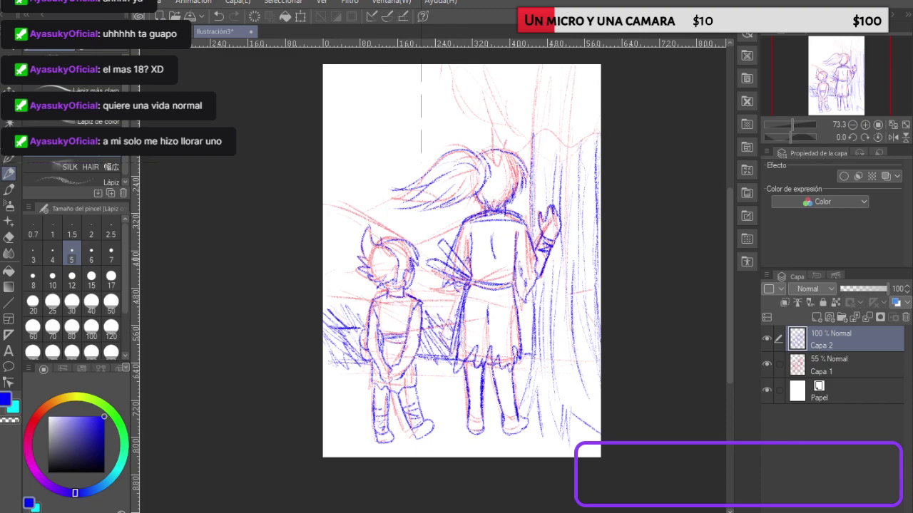
pyautogui.moveTo(519, 312); pyautogui.dragTo(529, 321)
# Step: Draw the upper edge of the background field at the smaller figure's head height and crosshatch the area below it in blue
pyautogui.moveTo(342, 244); pyautogui.dragTo(322, 243)
pyautogui.moveTo(420, 247); pyautogui.dragTo(448, 245)
pyautogui.moveTo(326, 271); pyautogui.dragTo(360, 317)
pyautogui.moveTo(326, 255); pyautogui.dragTo(368, 293)
pyautogui.moveTo(360, 248); pyautogui.dragTo(333, 274)
pyautogui.moveTo(323, 307)
pyautogui.mouseDown()
pyautogui.moveTo(355, 293)
pyautogui.moveTo(357, 264)
pyautogui.mouseUp()
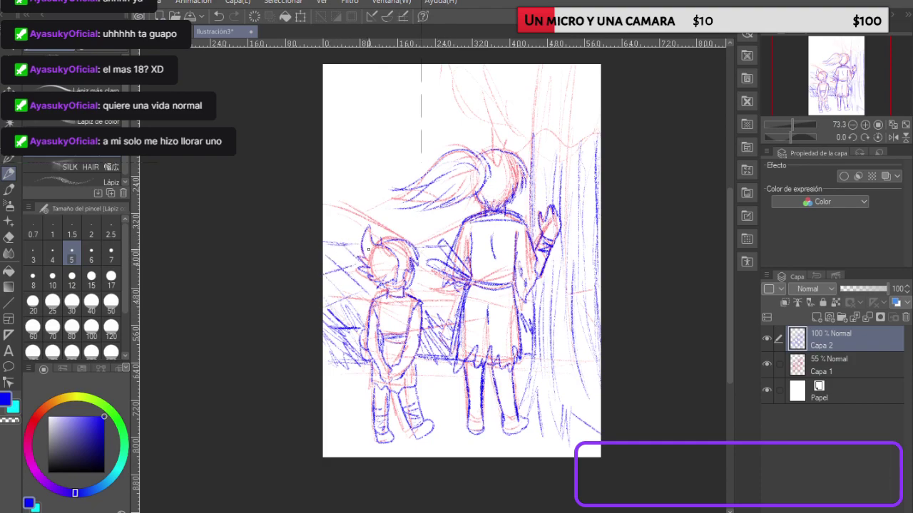
pyautogui.moveTo(421, 289); pyautogui.dragTo(453, 329)
pyautogui.moveTo(418, 266); pyautogui.dragTo(461, 306)
pyautogui.moveTo(461, 288); pyautogui.dragTo(428, 296)
pyautogui.moveTo(418, 249); pyautogui.dragTo(444, 254)
pyautogui.moveTo(324, 307)
pyautogui.mouseDown()
pyautogui.moveTo(379, 296)
pyautogui.moveTo(325, 275)
pyautogui.mouseUp()
pyautogui.moveTo(412, 264); pyautogui.dragTo(426, 266)
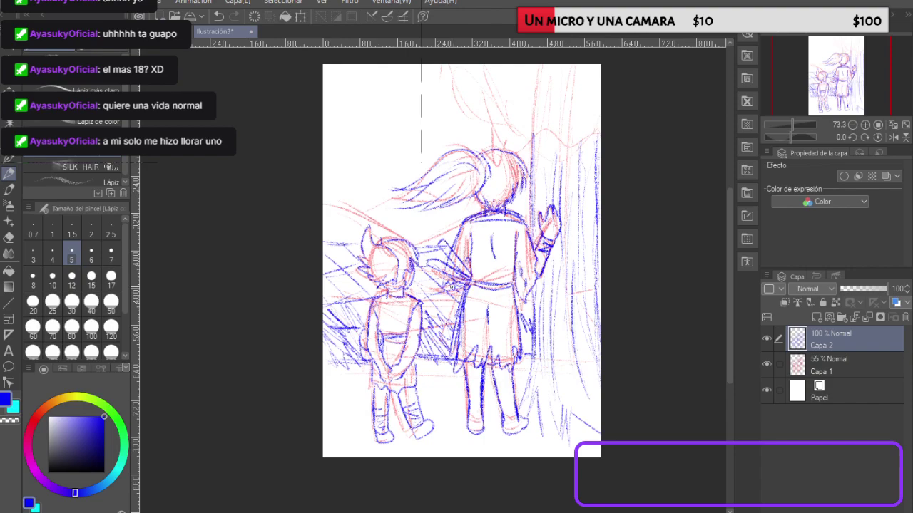
# Step: Draw wavy blue hill contours across the background behind both figures' heads and the tall figure's ponytail
pyautogui.moveTo(328, 151)
pyautogui.mouseDown()
pyautogui.moveTo(390, 183)
pyautogui.moveTo(426, 167)
pyautogui.mouseUp()
pyautogui.moveTo(358, 158)
pyautogui.mouseDown()
pyautogui.moveTo(412, 139)
pyautogui.moveTo(439, 151)
pyautogui.mouseUp()
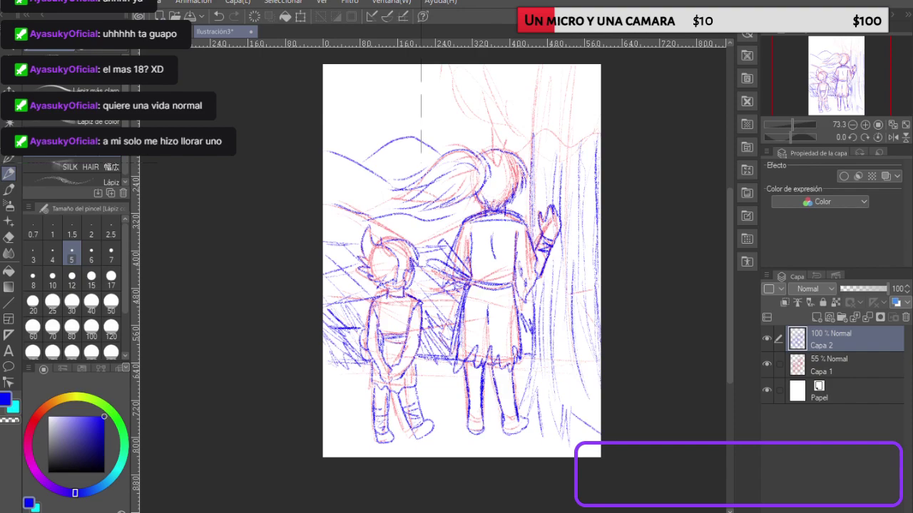
pyautogui.moveTo(481, 151)
pyautogui.mouseDown()
pyautogui.moveTo(499, 138)
pyautogui.moveTo(531, 163)
pyautogui.moveTo(475, 156)
pyautogui.mouseUp()
pyautogui.moveTo(459, 213); pyautogui.dragTo(477, 211)
pyautogui.moveTo(348, 101)
pyautogui.mouseDown()
pyautogui.moveTo(375, 99)
pyautogui.moveTo(375, 121)
pyautogui.mouseUp()
pyautogui.hotkey('ctrl', 'z')
pyautogui.moveTo(396, 87); pyautogui.dragTo(396, 121)
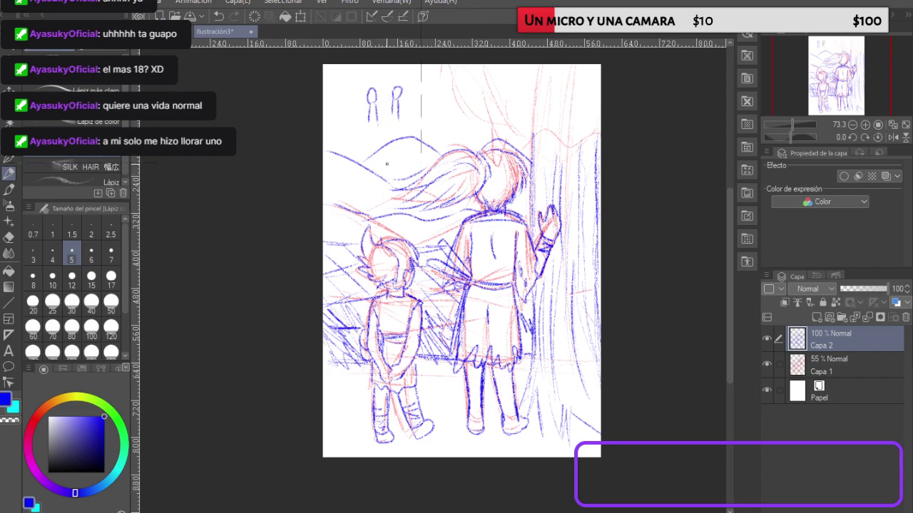
pyautogui.click(34, 421)
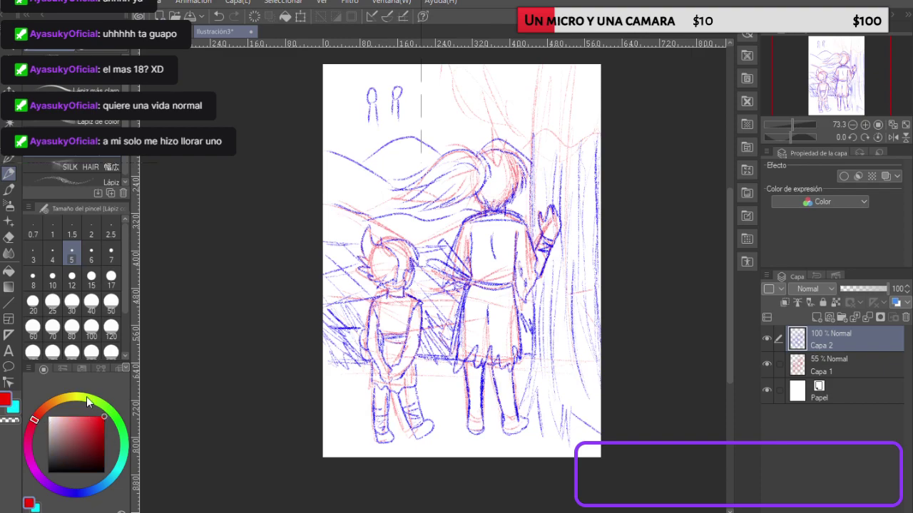
pyautogui.moveTo(371, 88); pyautogui.dragTo(375, 121)
pyautogui.click(48, 450)
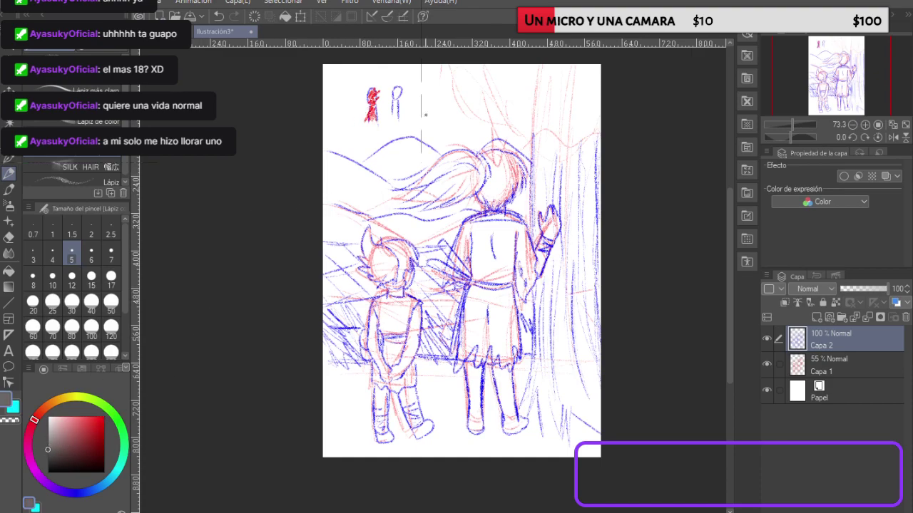
pyautogui.moveTo(395, 89); pyautogui.dragTo(396, 116)
pyautogui.click(104, 416)
pyautogui.moveTo(396, 91); pyautogui.dragTo(396, 115)
pyautogui.moveTo(357, 80); pyautogui.dragTo(369, 92)
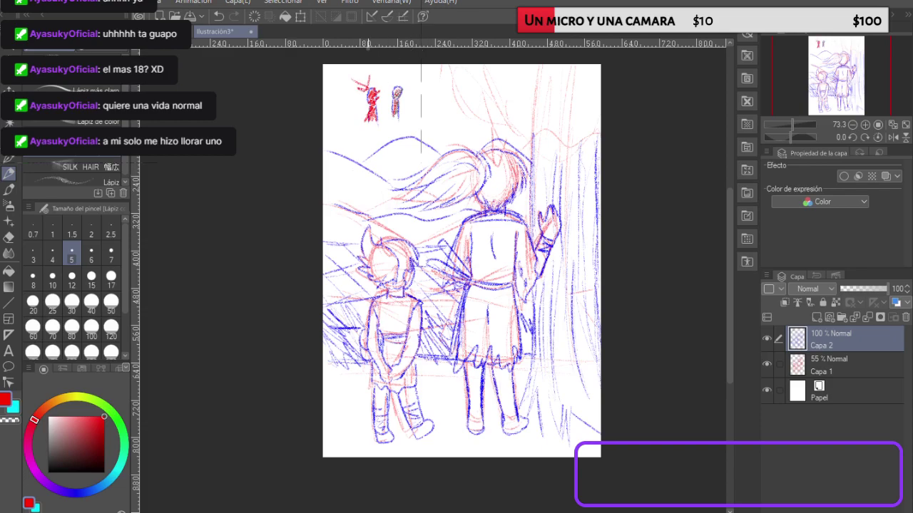
pyautogui.hotkey('ctrl', 'z')
pyautogui.hotkey('ctrl', 'z')
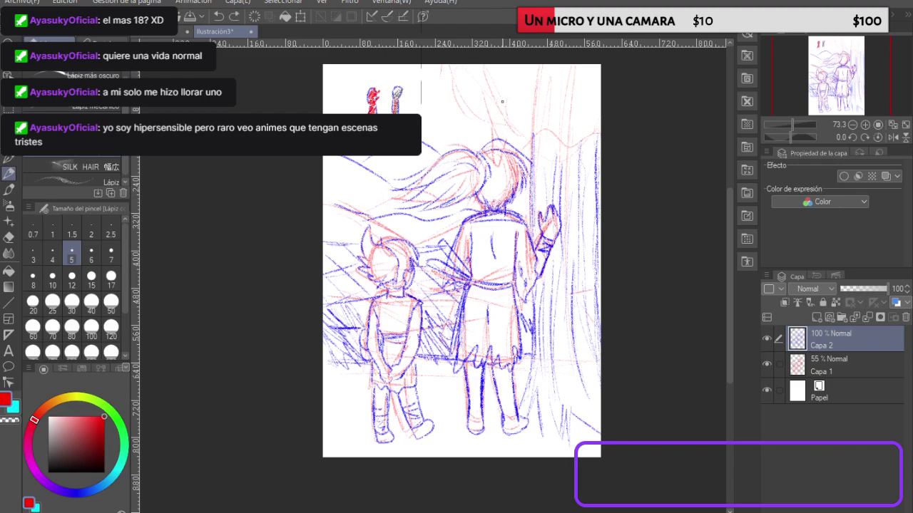
pyautogui.hotkey('ctrl', 'z')
pyautogui.hotkey('ctrl', 'z')
pyautogui.hotkey('ctrl', 'z')
pyautogui.hotkey('ctrl', 'z')
pyautogui.hotkey('ctrl', 'z')
pyautogui.hotkey('ctrl', 'z')
pyautogui.hotkey('ctrl', 'z')
pyautogui.moveTo(453, 122); pyautogui.dragTo(479, 147)
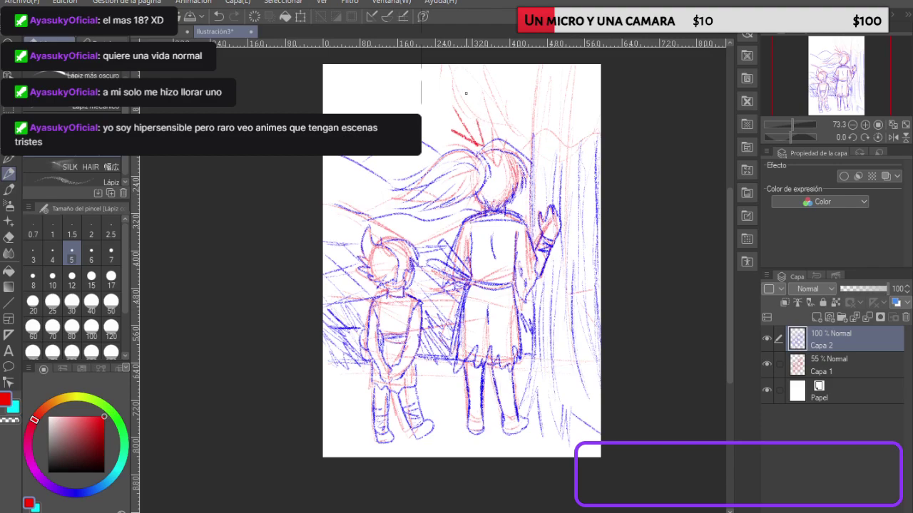
pyautogui.hotkey('ctrl', 'z')
pyautogui.hotkey('ctrl', 'z')
# Step: Draw the tree's scalloped foliage outlines in blue across the canvas's upper right, above the tall figure's head
pyautogui.click(77, 492)
pyautogui.moveTo(530, 126); pyautogui.dragTo(600, 131)
pyautogui.moveTo(531, 129)
pyautogui.mouseDown()
pyautogui.moveTo(515, 114)
pyautogui.moveTo(485, 122)
pyautogui.moveTo(440, 63)
pyautogui.mouseUp()
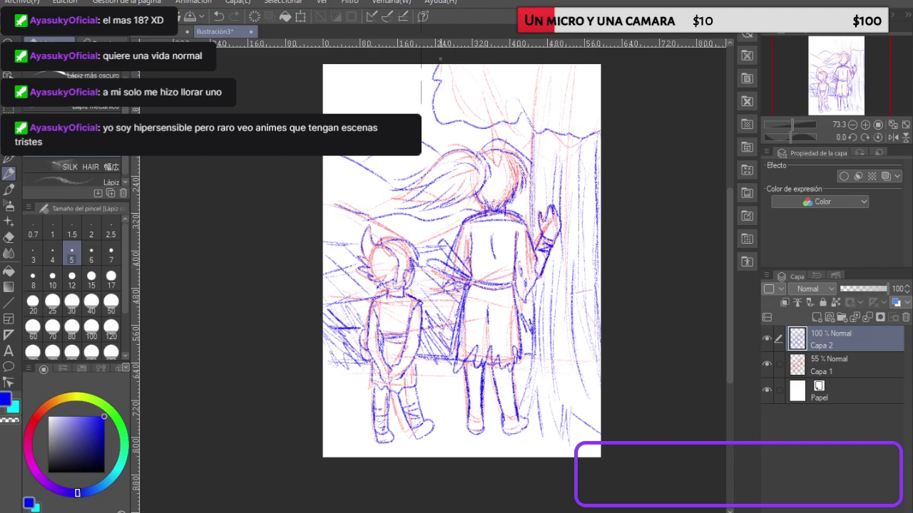
pyautogui.moveTo(601, 73)
pyautogui.mouseDown()
pyautogui.moveTo(528, 91)
pyautogui.moveTo(481, 86)
pyautogui.moveTo(522, 67)
pyautogui.mouseUp()
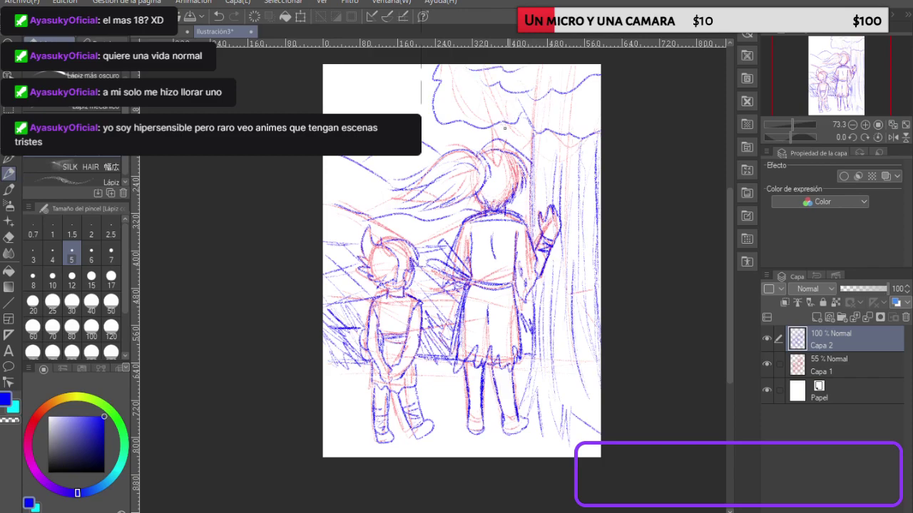
pyautogui.moveTo(408, 69); pyautogui.dragTo(420, 68)
# Step: Scale the blue sketch layer down slightly, keeping it against the canvas's right edge with extra space above and to the left
pyautogui.hotkey('ctrl', 't')
pyautogui.moveTo(323, 64); pyautogui.dragTo(349, 101)
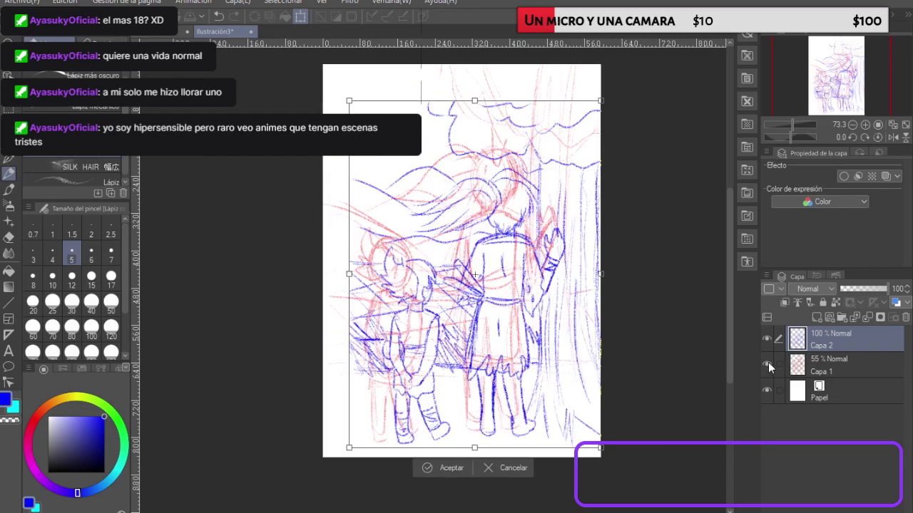
pyautogui.press('Return')
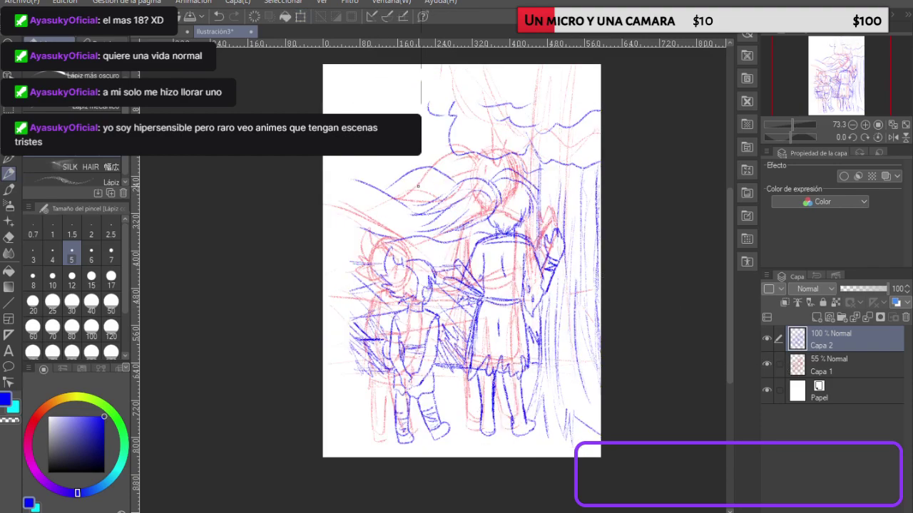
# Step: Hide the red sketch layer Capa 1 and shift the blue sketch up, leaving blank ground below the figures' feet
pyautogui.click(767, 363)
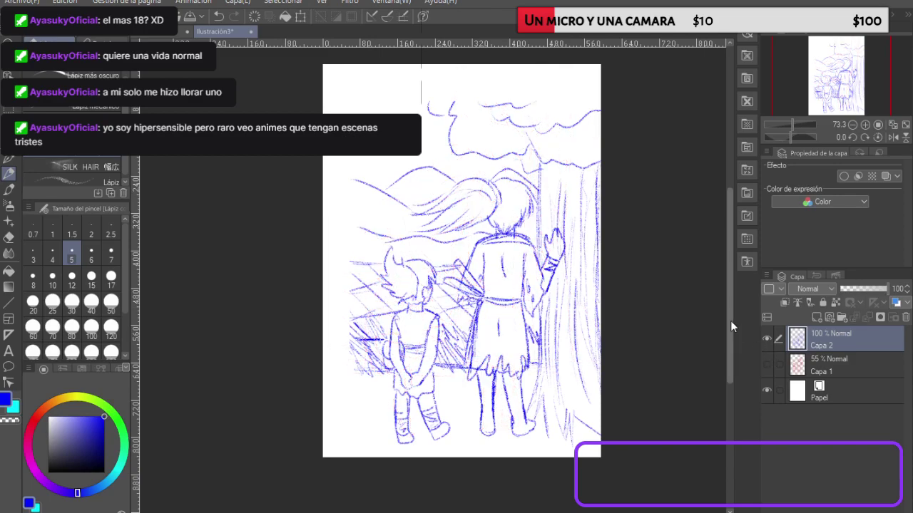
pyautogui.hotkey('ctrl', 'Up')
pyautogui.hotkey('ctrl', 'Up')
pyautogui.hotkey('ctrl', 'Up')
pyautogui.hotkey('ctrl', 'Up')
pyautogui.hotkey('ctrl', 'Up')
pyautogui.hotkey('ctrl', 'Up')
pyautogui.hotkey('ctrl', 'Up')
pyautogui.hotkey('ctrl', 'Up')
pyautogui.hotkey('ctrl', 'Up')
pyautogui.hotkey('ctrl', 'Up')
pyautogui.hotkey('ctrl', 'Up')
pyautogui.hotkey('ctrl', 'Up')
pyautogui.hotkey('ctrl', 'Up')
pyautogui.hotkey('ctrl', 'Up')
pyautogui.hotkey('ctrl', 'Up')
pyautogui.hotkey('ctrl', 'Up')
pyautogui.hotkey('ctrl', 'Up')
pyautogui.hotkey('ctrl', 'Up')
pyautogui.hotkey('ctrl', 'Up')
pyautogui.hotkey('ctrl', 'Up')
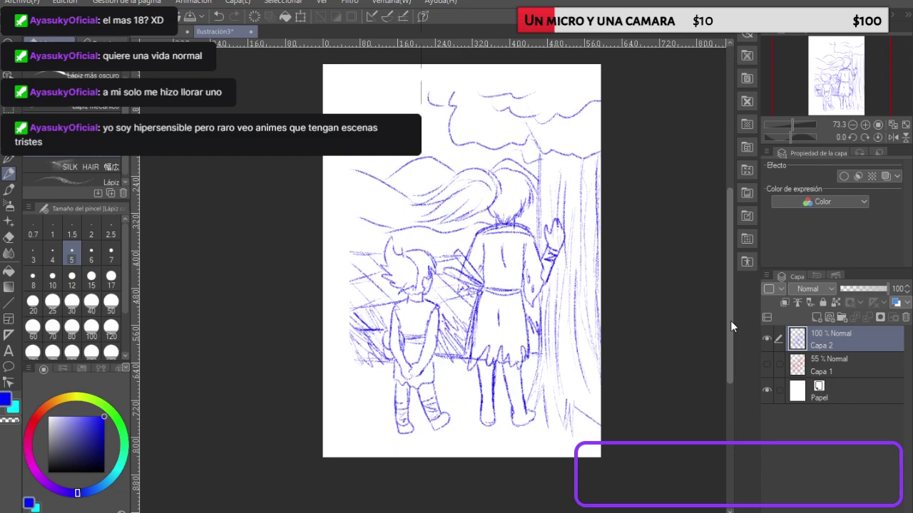
pyautogui.hotkey('ctrl', 'Up')
pyautogui.hotkey('ctrl', 'Up')
pyautogui.hotkey('ctrl', 'Up')
pyautogui.hotkey('ctrl', 'Up')
pyautogui.hotkey('ctrl', 'Up')
pyautogui.hotkey('ctrl', 'Up')
pyautogui.hotkey('ctrl', 'Up')
pyautogui.hotkey('ctrl', 'Up')
pyautogui.hotkey('ctrl', 'Up')
pyautogui.hotkey('ctrl', 'Up')
pyautogui.hotkey('ctrl', 'Up')
pyautogui.hotkey('ctrl', 'Up')
pyautogui.hotkey('ctrl', 'Up')
pyautogui.hotkey('ctrl', 'Up')
pyautogui.hotkey('ctrl', 'Up')
pyautogui.hotkey('ctrl', 'Up')
pyautogui.hotkey('ctrl', 'Up')
pyautogui.hotkey('ctrl', 'Up')
pyautogui.hotkey('ctrl', 'Up')
pyautogui.hotkey('ctrl', 'Up')
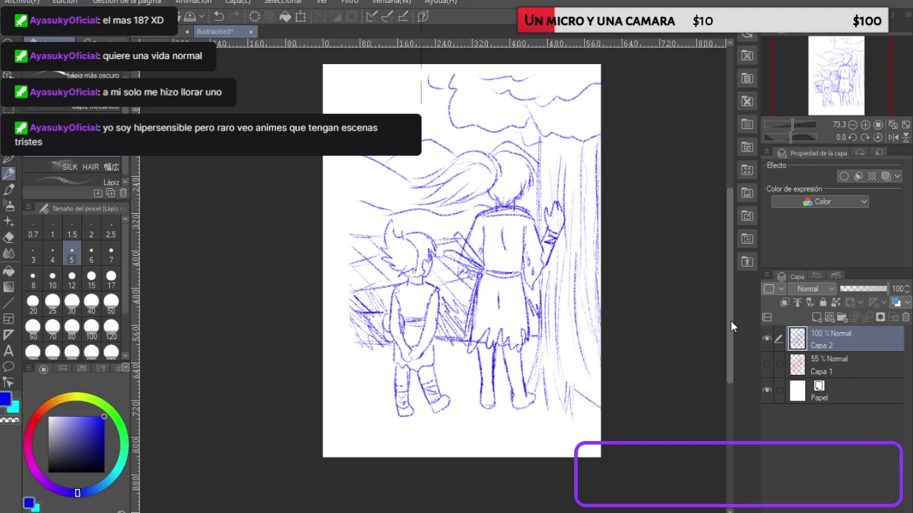
# Step: Extend the field's upper edge, its crosshatching and the hill contour in blue to the canvas's left edge
pyautogui.moveTo(385, 312); pyautogui.dragTo(325, 314)
pyautogui.moveTo(376, 344)
pyautogui.mouseDown()
pyautogui.moveTo(325, 346)
pyautogui.moveTo(343, 350)
pyautogui.mouseUp()
pyautogui.moveTo(331, 297); pyautogui.dragTo(352, 328)
pyautogui.moveTo(324, 305); pyautogui.dragTo(348, 341)
pyautogui.moveTo(324, 233); pyautogui.dragTo(376, 236)
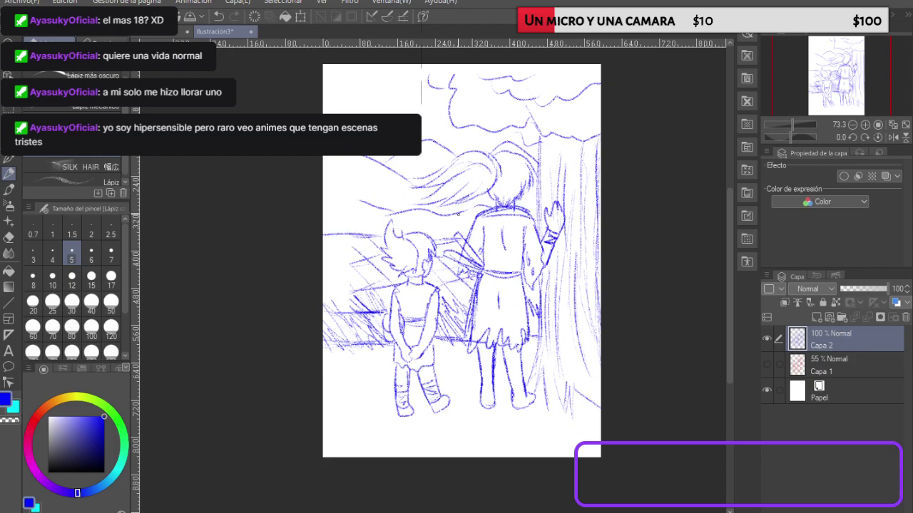
pyautogui.moveTo(326, 266)
pyautogui.mouseDown()
pyautogui.moveTo(385, 265)
pyautogui.moveTo(327, 301)
pyautogui.mouseUp()
pyautogui.moveTo(360, 269); pyautogui.dragTo(323, 325)
pyautogui.moveTo(323, 164); pyautogui.dragTo(341, 155)
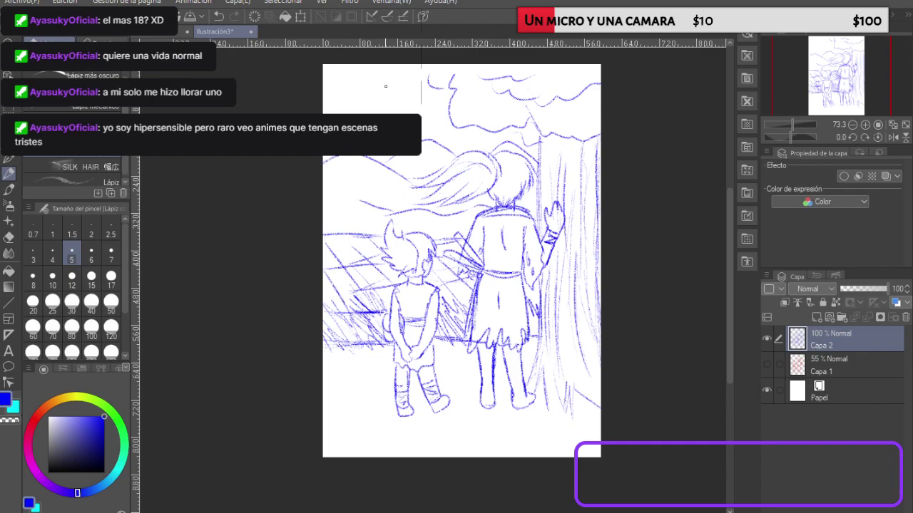
# Step: Try sketching rounded cloud outlines in the open sky beside the tree's foliage, and undo them
pyautogui.moveTo(348, 112)
pyautogui.mouseDown()
pyautogui.moveTo(442, 123)
pyautogui.moveTo(441, 134)
pyautogui.mouseUp()
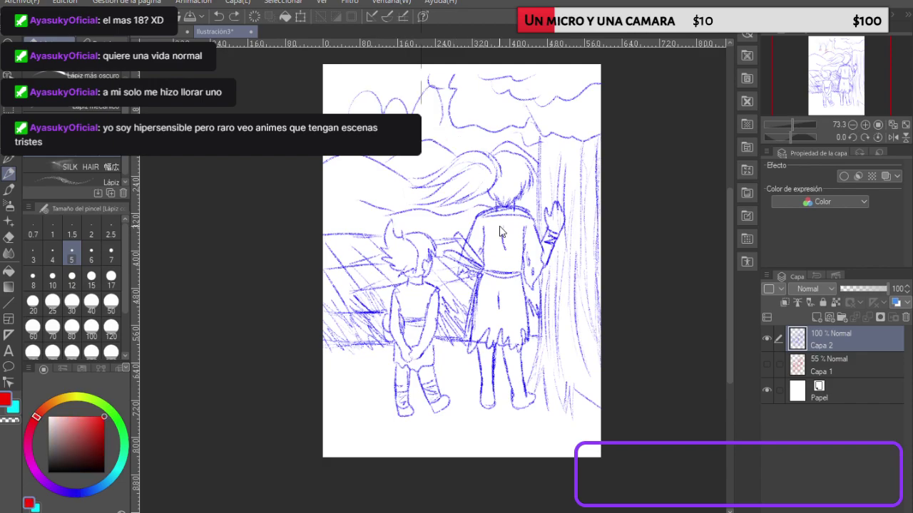
pyautogui.hotkey('ctrl', 'z')
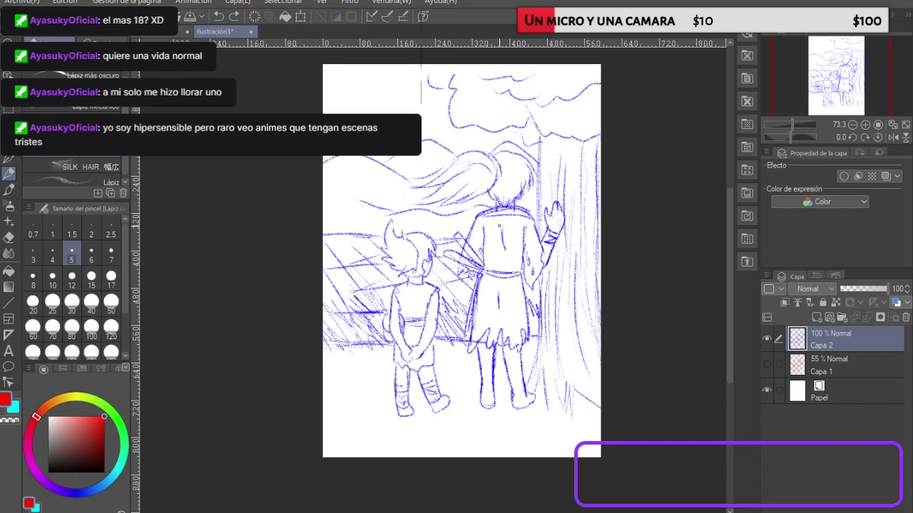
# Step: Select the smaller figure with a freehand lasso outline on the blue sketch layer
pyautogui.click(8, 109)
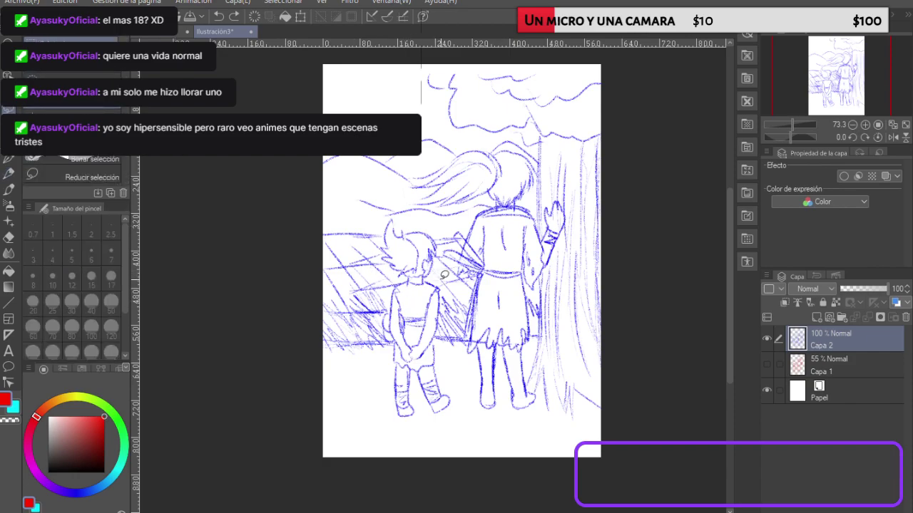
pyautogui.moveTo(438, 265)
pyautogui.mouseDown()
pyautogui.moveTo(388, 215)
pyautogui.moveTo(381, 235)
pyautogui.moveTo(383, 262)
pyautogui.moveTo(399, 277)
pyautogui.moveTo(383, 321)
pyautogui.moveTo(389, 381)
pyautogui.moveTo(401, 415)
pyautogui.moveTo(425, 428)
pyautogui.moveTo(461, 412)
pyautogui.moveTo(441, 333)
pyautogui.moveTo(442, 278)
pyautogui.mouseUp()
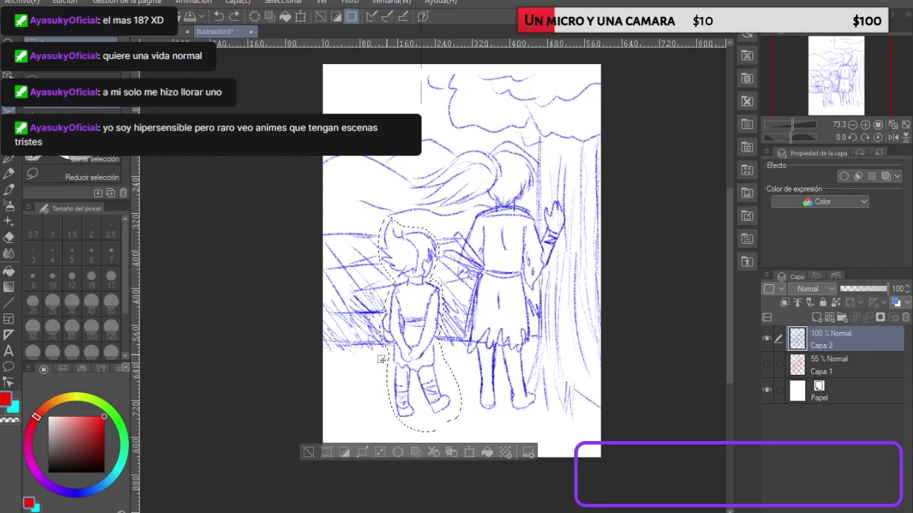
pyautogui.click(769, 337)
pyautogui.click(769, 338)
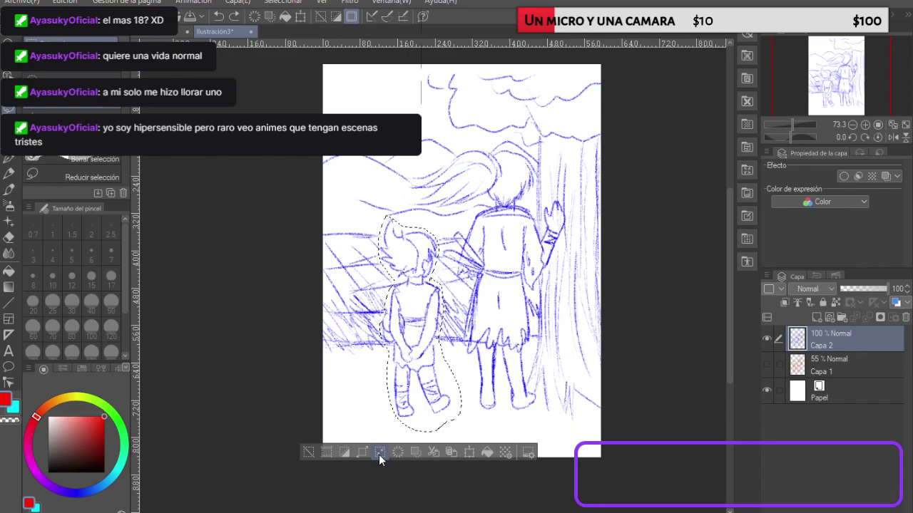
# Step: Try moving the lassoed smaller figure left, away from the tall figure, and place it on its own layer
pyautogui.press('k')
pyautogui.moveTo(434, 329); pyautogui.dragTo(394, 325)
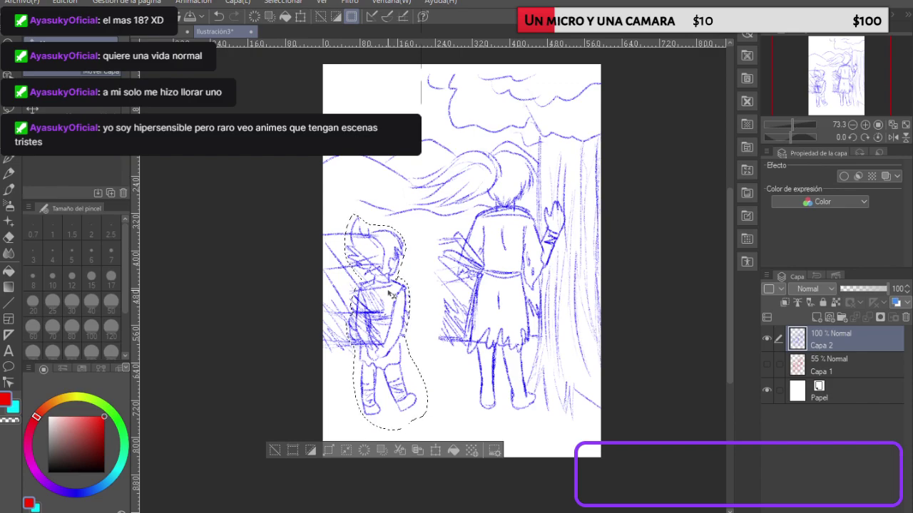
pyautogui.moveTo(388, 396); pyautogui.dragTo(392, 395)
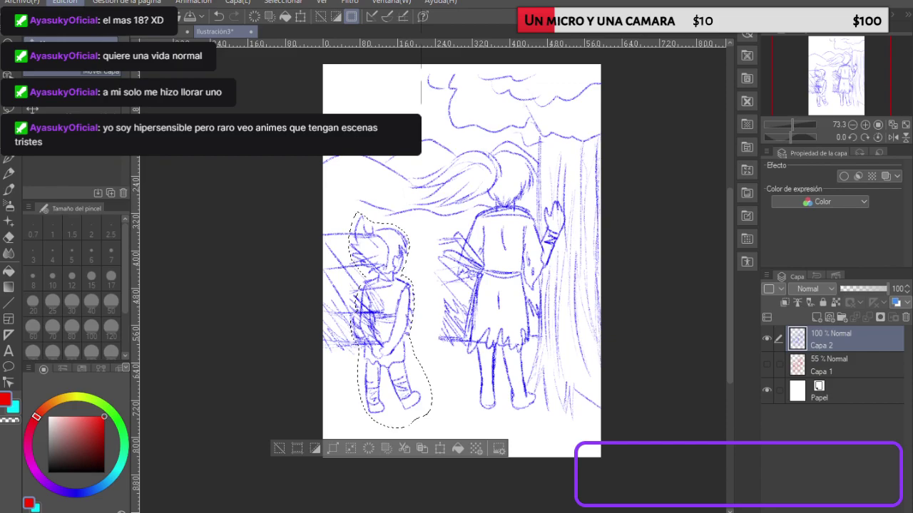
pyautogui.hotkey('ctrl', 'x')
pyautogui.hotkey('ctrl', 'v')
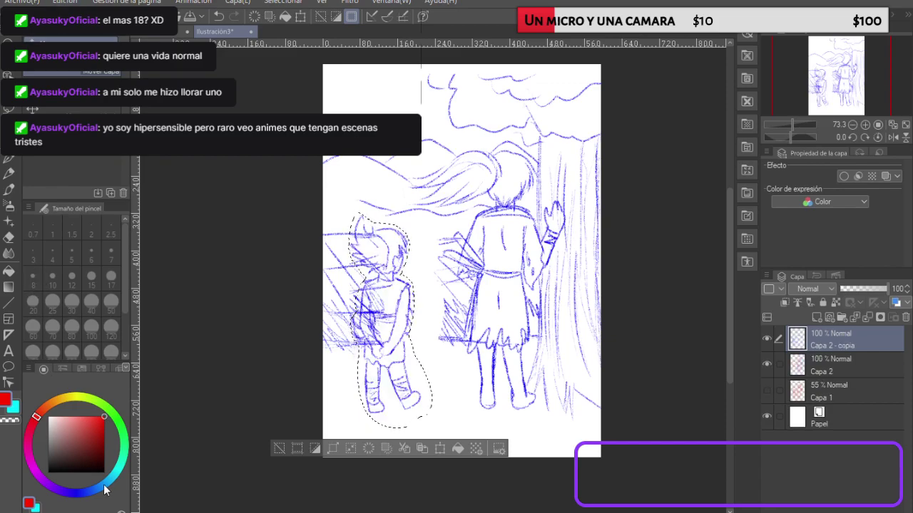
# Step: Set the drawing colour back to blue
pyautogui.click(78, 492)
pyautogui.click(10, 173)
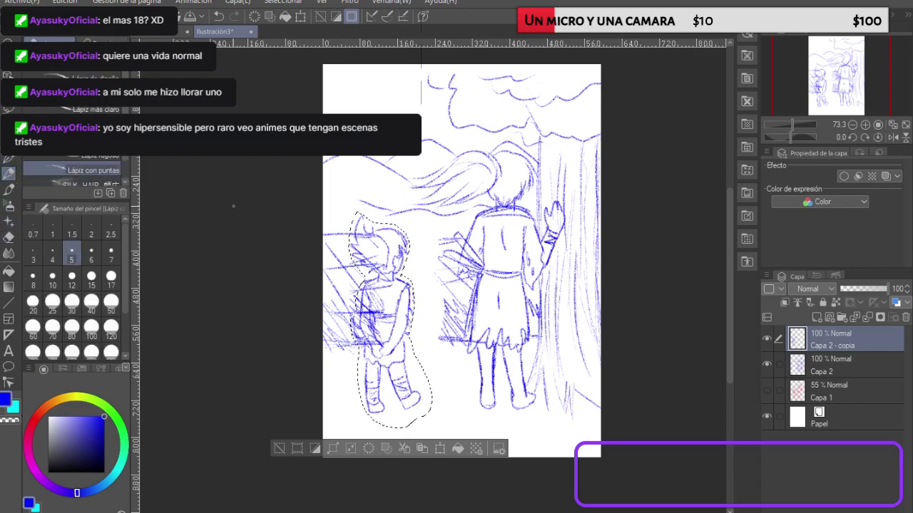
pyautogui.click(9, 91)
pyautogui.click(9, 109)
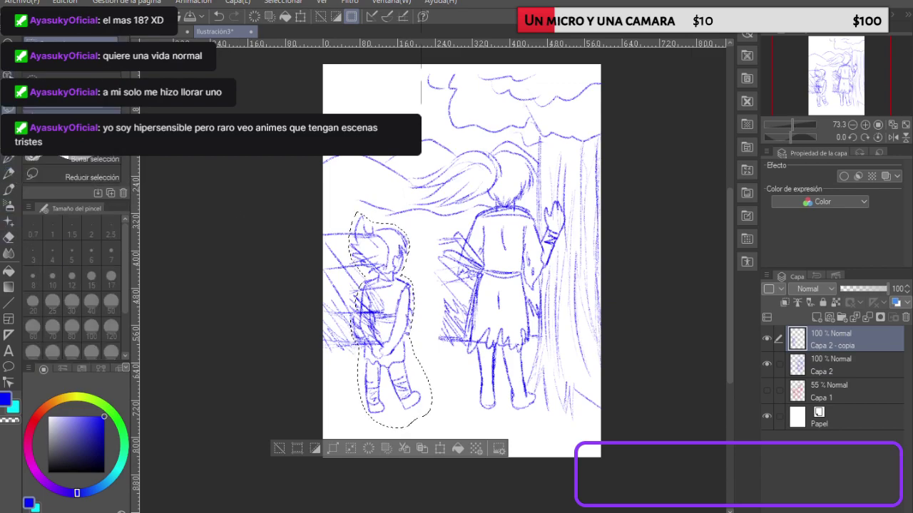
# Step: Drop the selection and try nudging the separated smaller figure slightly right and down, undoing the nudge
pyautogui.hotkey('ctrl', 'd')
pyautogui.click(8, 91)
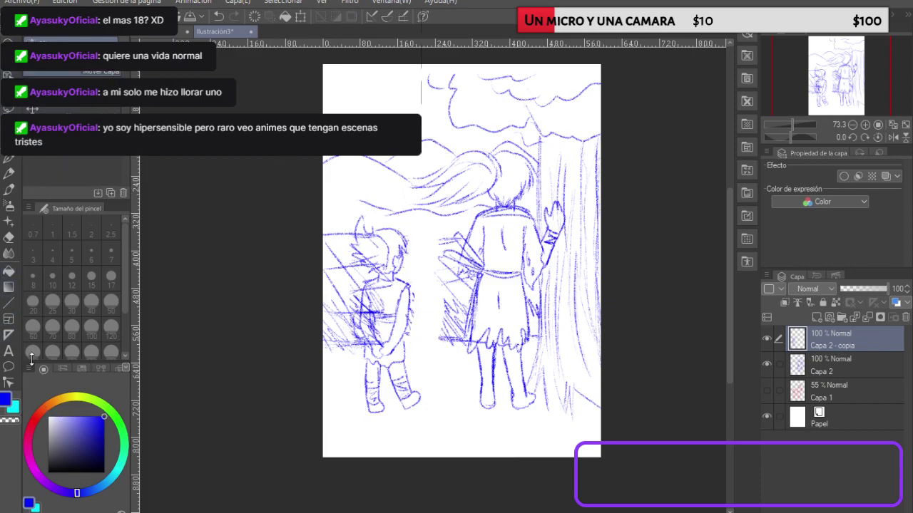
pyautogui.moveTo(445, 326)
pyautogui.mouseDown()
pyautogui.moveTo(459, 342)
pyautogui.moveTo(449, 330)
pyautogui.mouseUp()
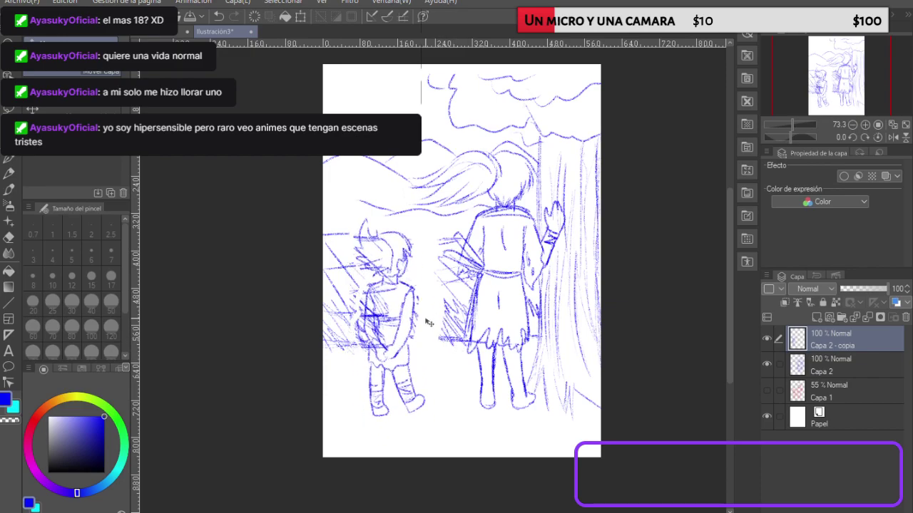
pyautogui.hotkey('ctrl', 'z')
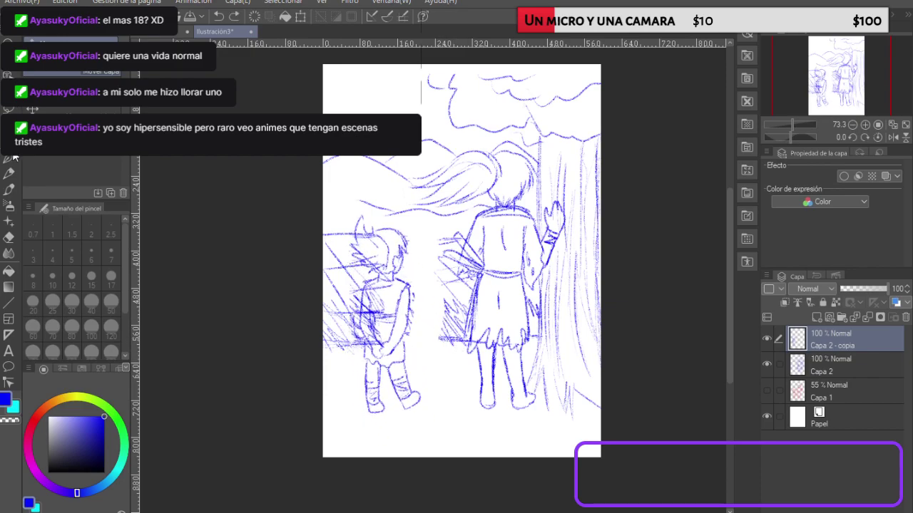
# Step: Try filling the gap between the two figures with the field's edge line, contours and blue hatching
pyautogui.click(12, 171)
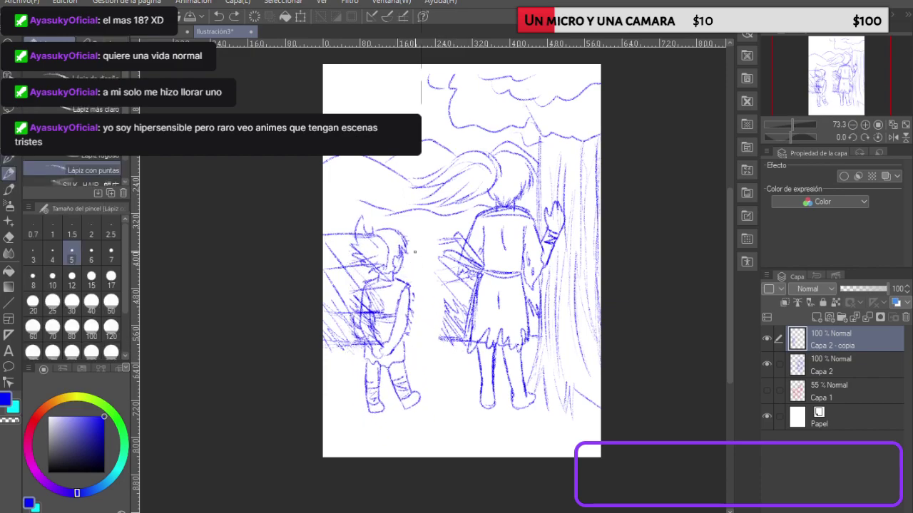
pyautogui.moveTo(399, 238)
pyautogui.mouseDown()
pyautogui.moveTo(460, 239)
pyautogui.moveTo(443, 240)
pyautogui.mouseUp()
pyautogui.moveTo(383, 264)
pyautogui.mouseDown()
pyautogui.moveTo(455, 269)
pyautogui.moveTo(415, 270)
pyautogui.mouseUp()
pyautogui.moveTo(473, 284)
pyautogui.mouseDown()
pyautogui.moveTo(414, 296)
pyautogui.moveTo(475, 284)
pyautogui.mouseUp()
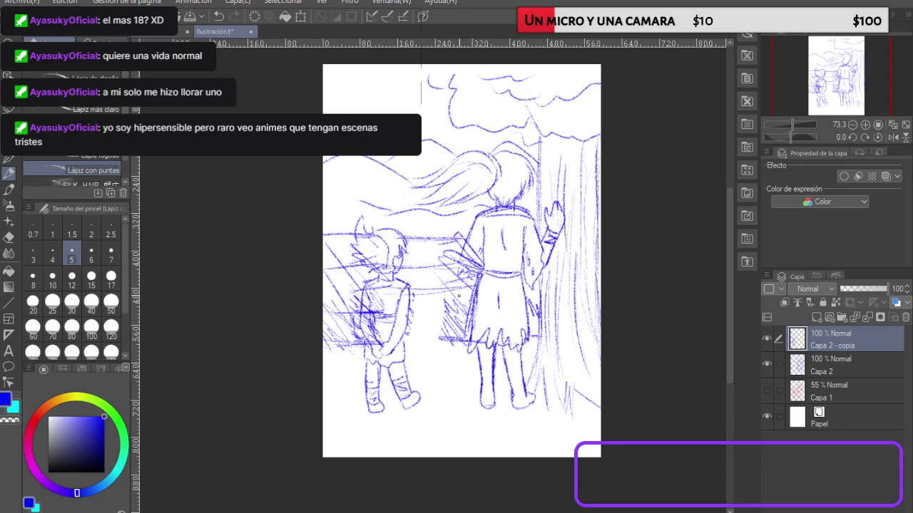
pyautogui.moveTo(412, 313)
pyautogui.mouseDown()
pyautogui.moveTo(438, 341)
pyautogui.moveTo(393, 330)
pyautogui.mouseUp()
pyautogui.moveTo(452, 311); pyautogui.dragTo(412, 331)
pyautogui.moveTo(442, 295); pyautogui.dragTo(406, 335)
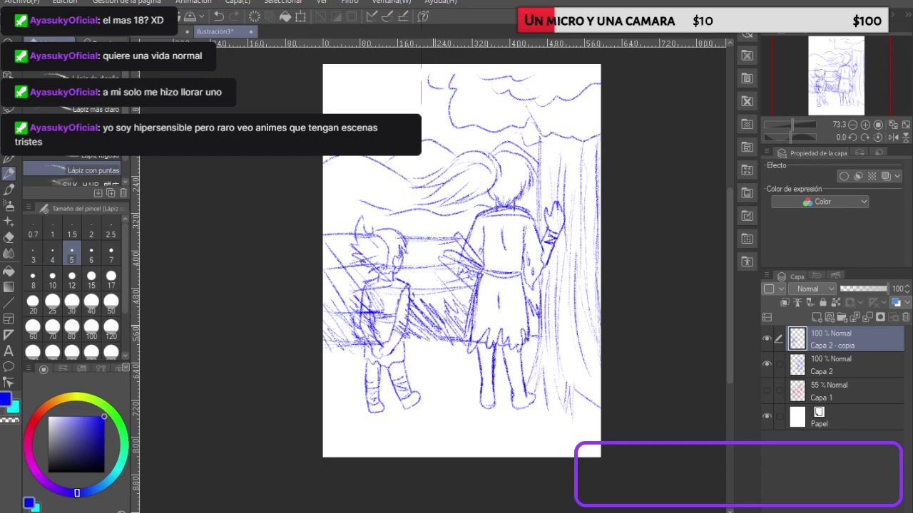
# Step: Try erasing inside the smaller figure's torso, and toggle the Capa 2 layer's visibility to check which lines it holds
pyautogui.press('e')
pyautogui.moveTo(385, 306)
pyautogui.mouseDown()
pyautogui.moveTo(374, 344)
pyautogui.moveTo(374, 295)
pyautogui.mouseUp()
pyautogui.hotkey('ctrl', 'z')
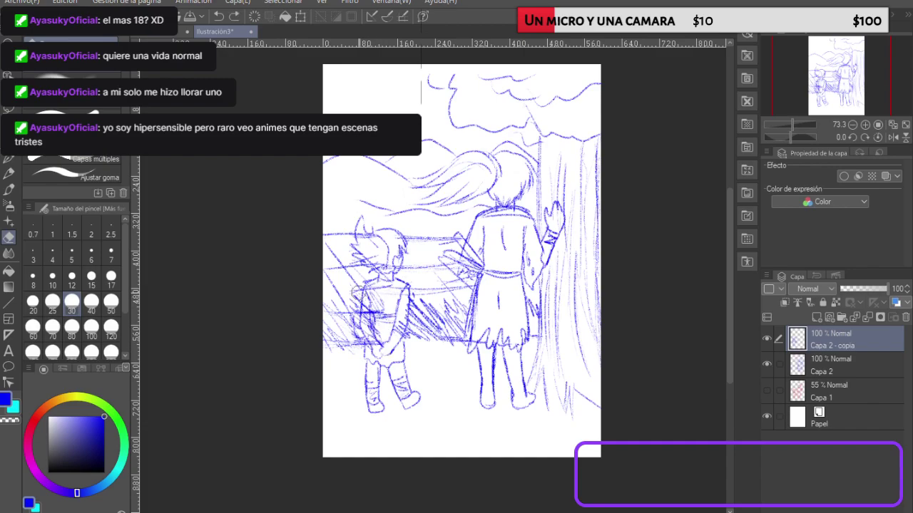
pyautogui.click(807, 367)
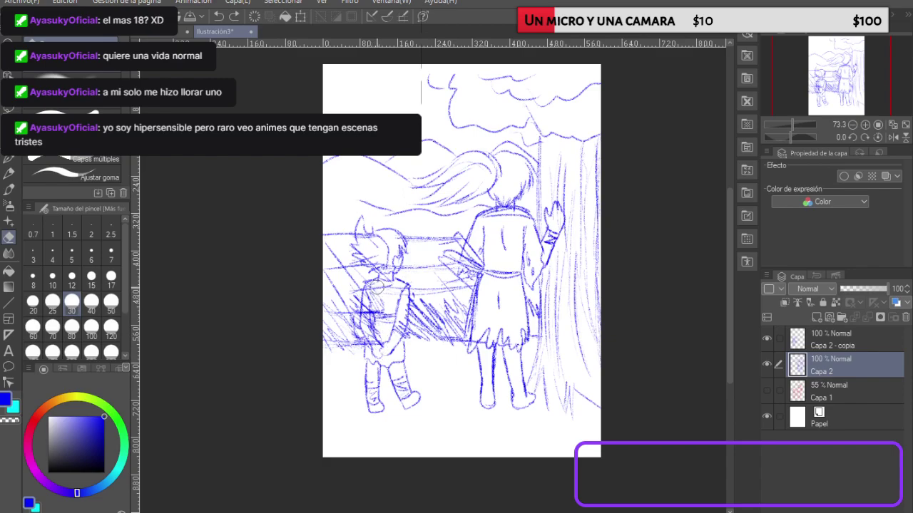
pyautogui.click(767, 364)
pyautogui.click(764, 364)
pyautogui.click(766, 365)
pyautogui.click(767, 364)
# Step: Undo the gap hatching, the layer split and the move, back to the lassoed smaller figure in its original place
pyautogui.hotkey('ctrl', 'z')
pyautogui.hotkey('ctrl', 'z')
pyautogui.hotkey('ctrl', 'z')
pyautogui.hotkey('ctrl', 'z')
pyautogui.hotkey('ctrl', 'z')
pyautogui.hotkey('ctrl', 'z')
pyautogui.hotkey('ctrl', 'z')
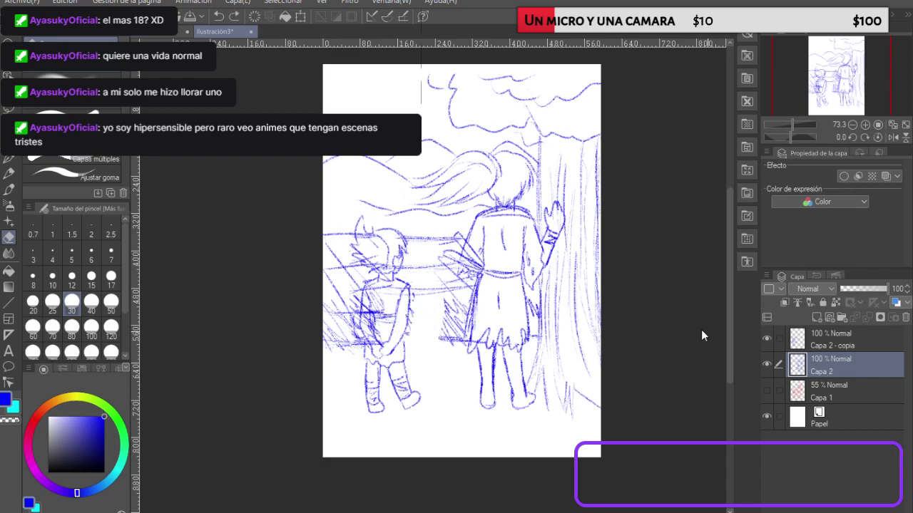
pyautogui.hotkey('ctrl', 'z')
pyautogui.hotkey('ctrl', 'z')
pyautogui.hotkey('ctrl', 'z')
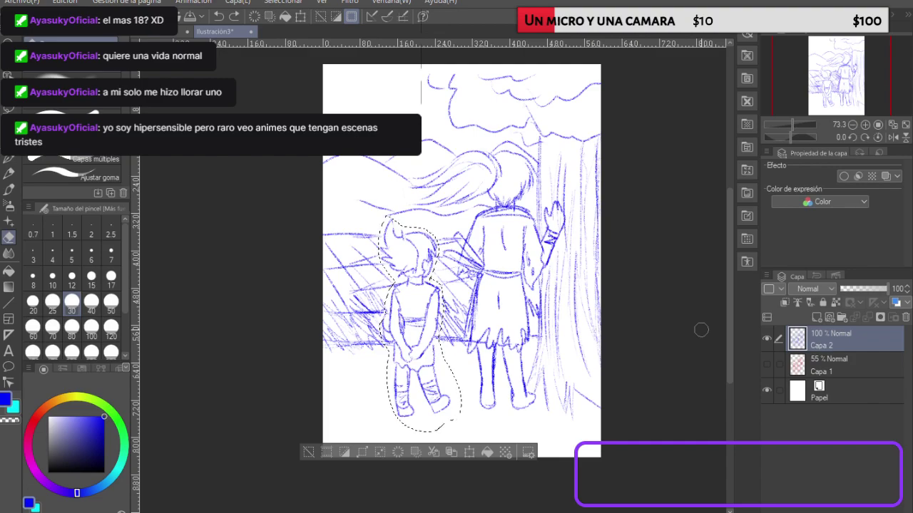
# Step: Place the lassoed smaller figure on its own layer and shift it left, away from the tall figure
pyautogui.press('Delete')
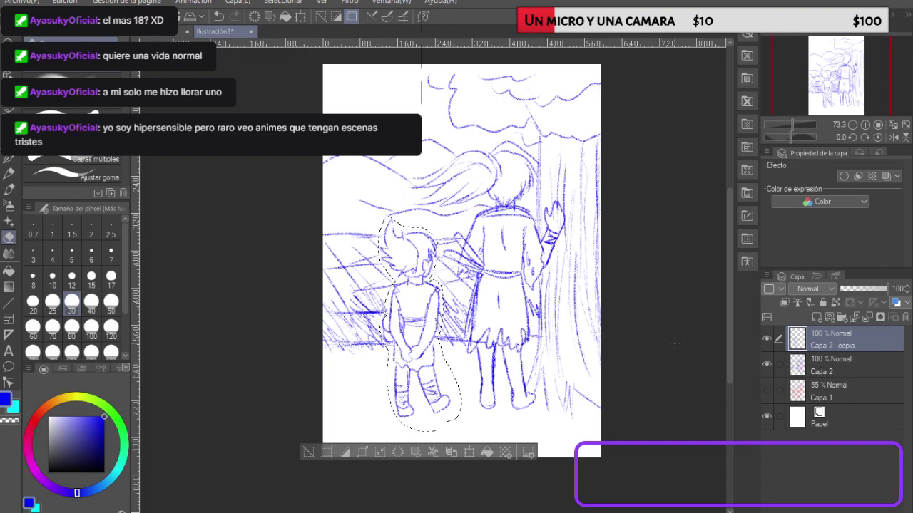
pyautogui.hotkey('ctrl', 'Left')
pyautogui.hotkey('ctrl', 'Left')
pyautogui.hotkey('ctrl', 'Left')
pyautogui.hotkey('ctrl', 'Left')
pyautogui.hotkey('ctrl', 'Left')
pyautogui.hotkey('ctrl', 'Left')
pyautogui.hotkey('ctrl', 'Left')
pyautogui.hotkey('ctrl', 'Left')
pyautogui.hotkey('ctrl', 'Left')
pyautogui.hotkey('ctrl', 'Left')
pyautogui.hotkey('ctrl', 'Left')
pyautogui.press('Left')
pyautogui.press('Left')
pyautogui.press('Left')
pyautogui.press('Left')
pyautogui.press('Left')
pyautogui.press('Left')
pyautogui.press('Left')
pyautogui.press('Left')
pyautogui.press('Left')
pyautogui.press('Left')
pyautogui.press('Left')
pyautogui.press('Left')
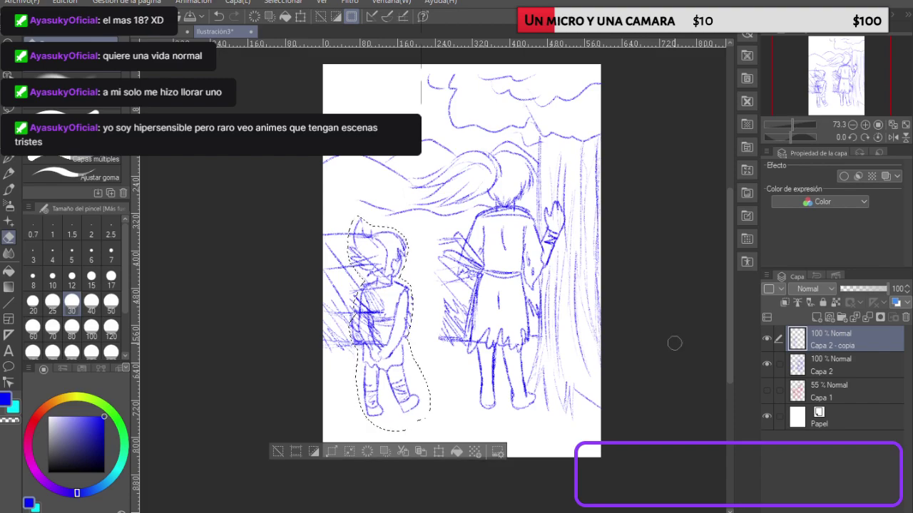
# Step: Drop the selection and erase the field hatching that overlaps the smaller figure on the Capa 2 layer
pyautogui.click(9, 110)
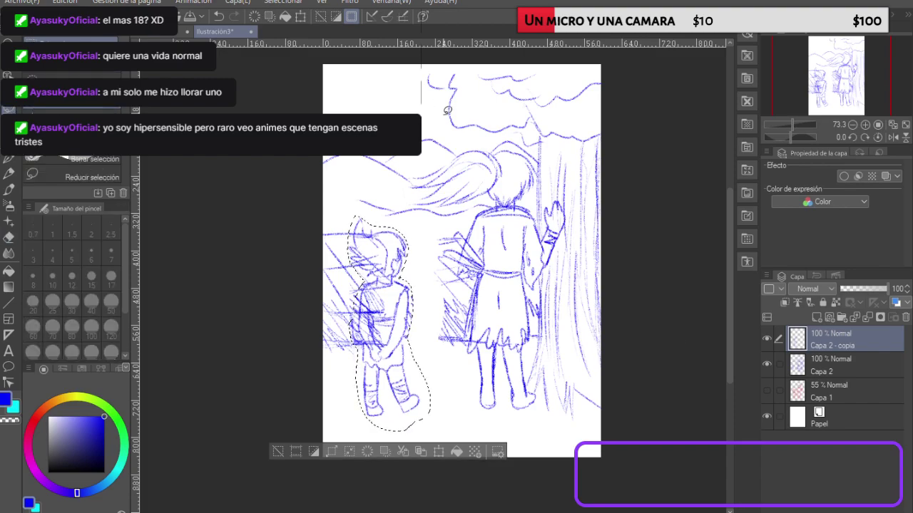
pyautogui.click(443, 123)
pyautogui.click(583, 126)
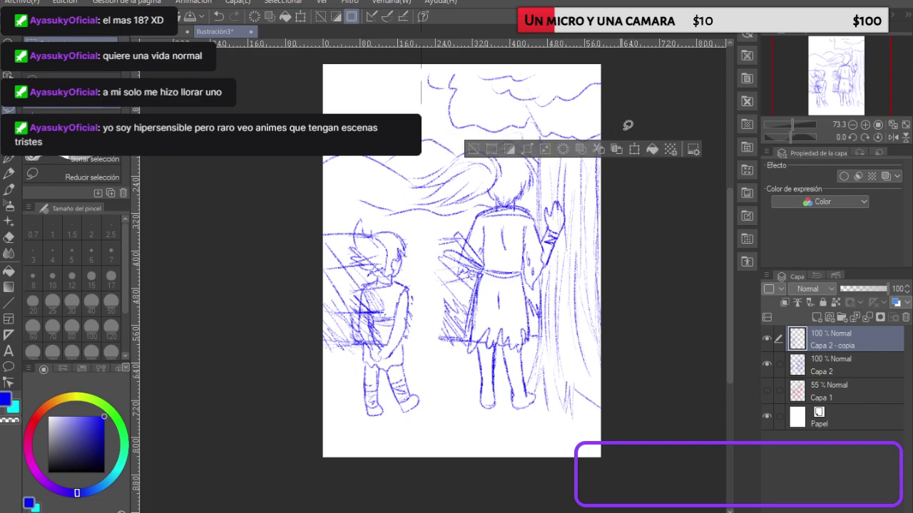
pyautogui.click(822, 372)
pyautogui.click(170, 113)
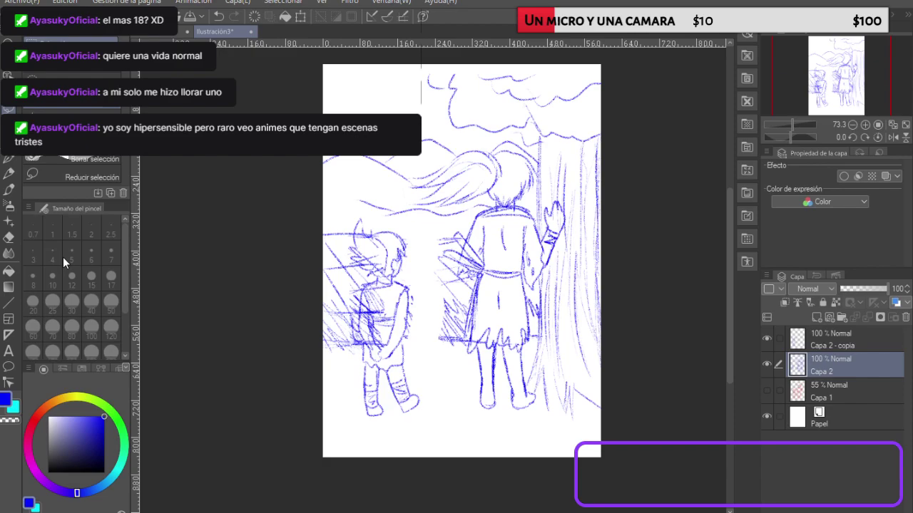
pyautogui.press('e')
pyautogui.moveTo(388, 325)
pyautogui.mouseDown()
pyautogui.moveTo(375, 356)
pyautogui.moveTo(358, 328)
pyautogui.moveTo(381, 290)
pyautogui.moveTo(384, 313)
pyautogui.moveTo(371, 299)
pyautogui.moveTo(377, 260)
pyautogui.moveTo(373, 270)
pyautogui.moveTo(361, 234)
pyautogui.moveTo(375, 250)
pyautogui.moveTo(390, 237)
pyautogui.moveTo(376, 247)
pyautogui.moveTo(381, 270)
pyautogui.moveTo(398, 287)
pyautogui.mouseUp()
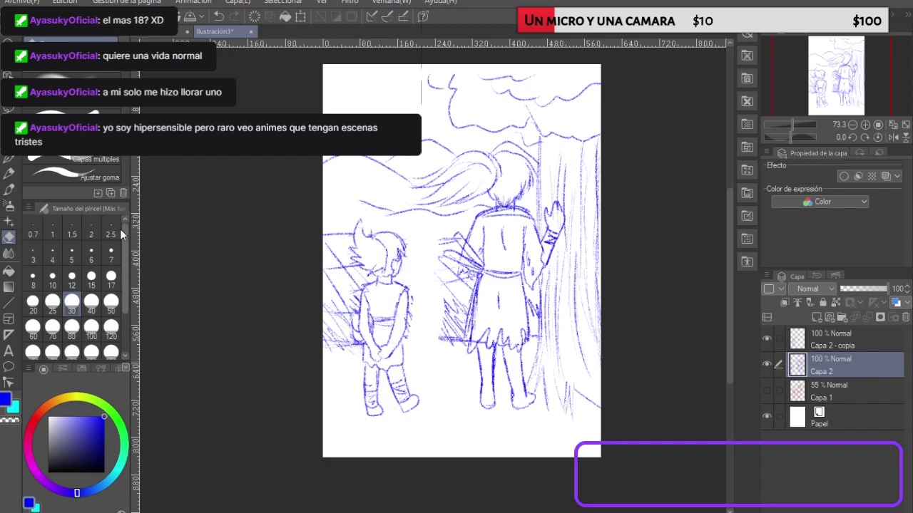
# Step: Redraw the field's edge lines and diagonal hatching in blue across the gap between the two figures on Capa 2
pyautogui.click(8, 173)
pyautogui.moveTo(403, 342)
pyautogui.mouseDown()
pyautogui.moveTo(449, 341)
pyautogui.moveTo(400, 340)
pyautogui.mouseUp()
pyautogui.moveTo(436, 299)
pyautogui.mouseDown()
pyautogui.moveTo(423, 312)
pyautogui.moveTo(410, 308)
pyautogui.moveTo(443, 298)
pyautogui.moveTo(456, 283)
pyautogui.moveTo(439, 280)
pyautogui.moveTo(463, 261)
pyautogui.mouseUp()
pyautogui.moveTo(405, 261); pyautogui.dragTo(445, 258)
pyautogui.moveTo(406, 236); pyautogui.dragTo(454, 238)
pyautogui.moveTo(439, 239)
pyautogui.mouseDown()
pyautogui.moveTo(396, 238)
pyautogui.moveTo(449, 239)
pyautogui.moveTo(427, 258)
pyautogui.mouseUp()
pyautogui.moveTo(429, 259)
pyautogui.mouseDown()
pyautogui.moveTo(461, 298)
pyautogui.moveTo(416, 278)
pyautogui.mouseUp()
pyautogui.moveTo(413, 275); pyautogui.dragTo(441, 304)
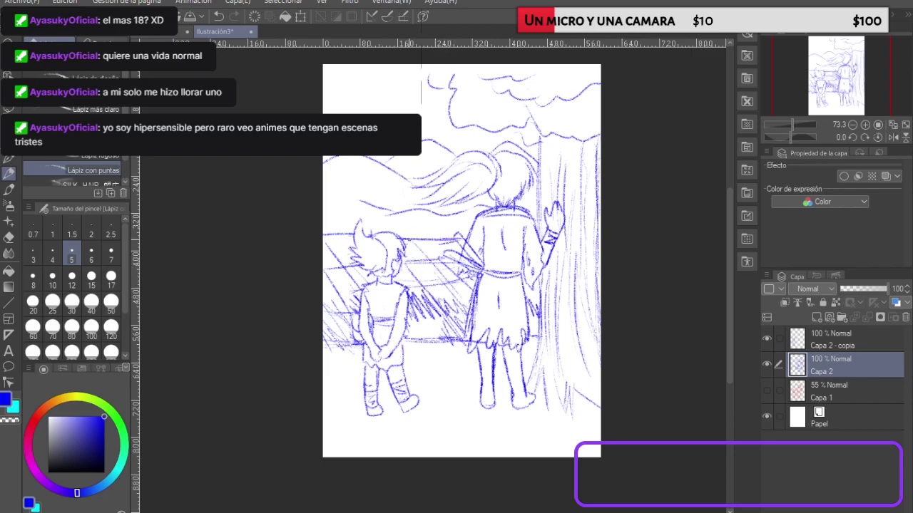
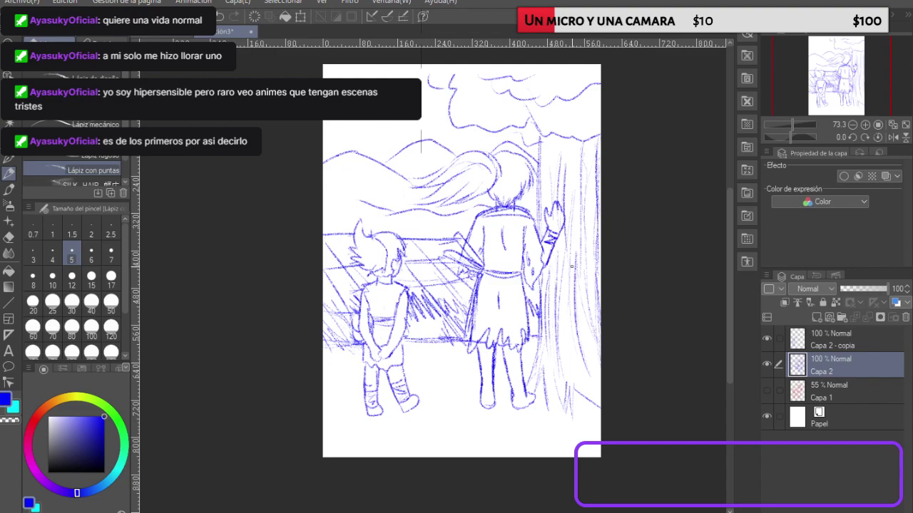
# Step: Merge the smaller figure's layer down into the Capa 2 sketch layer
pyautogui.scroll(1, 461, 201)
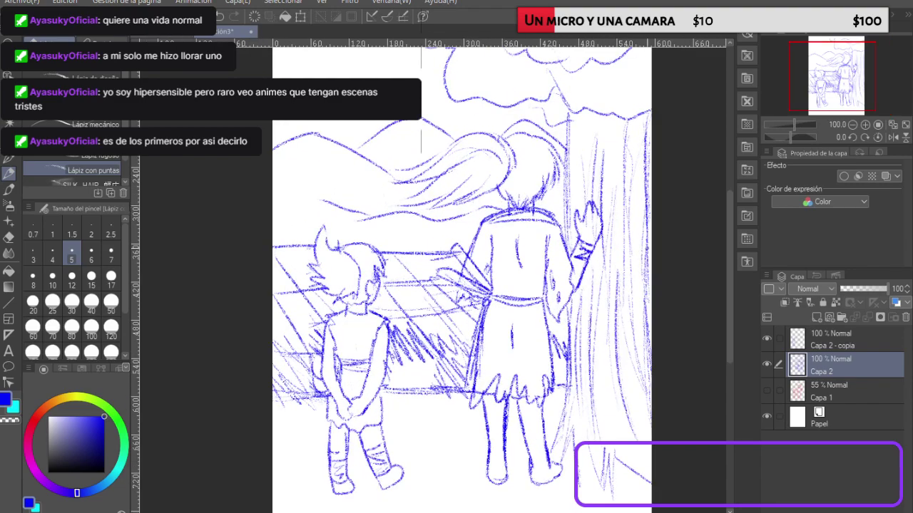
pyautogui.moveTo(863, 288); pyautogui.dragTo(905, 289)
pyautogui.click(831, 337)
pyautogui.click(867, 318)
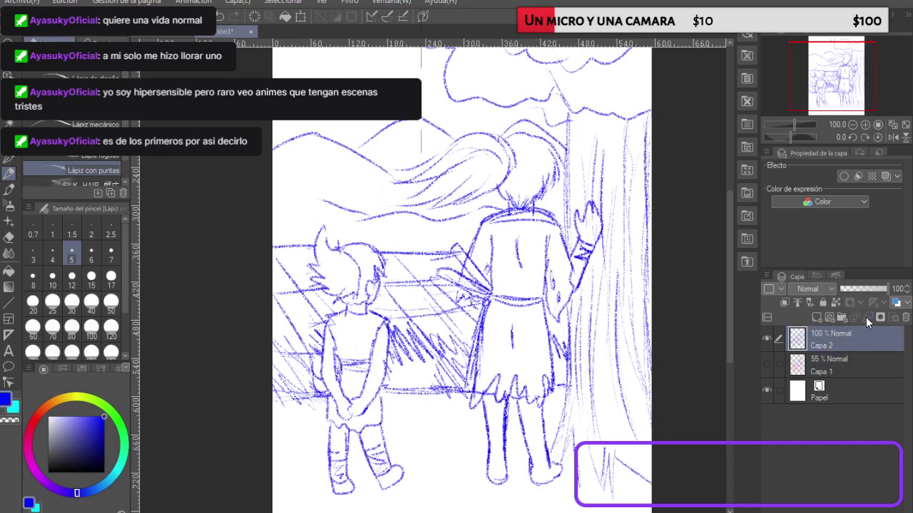
# Step: Lower the opacity of the Capa 2 sketch layer to 40%
pyautogui.click(863, 287)
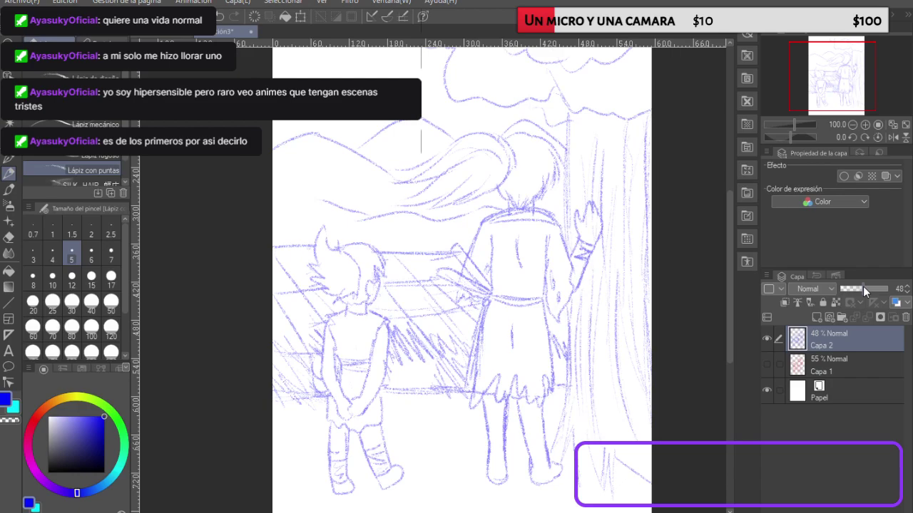
pyautogui.moveTo(862, 286); pyautogui.dragTo(859, 288)
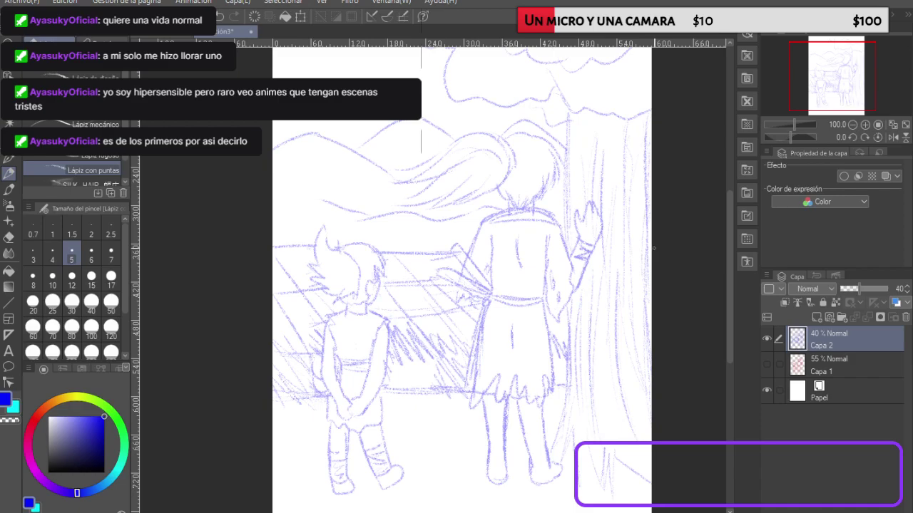
pyautogui.scroll(3, 651, 238)
pyautogui.scroll(-5, 651, 239)
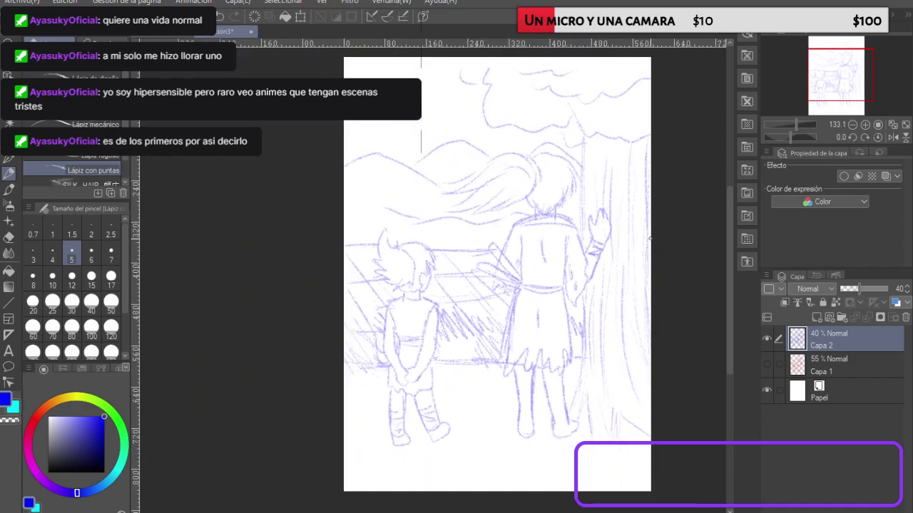
pyautogui.scroll(3, 546, 179)
pyautogui.scroll(1, 594, 177)
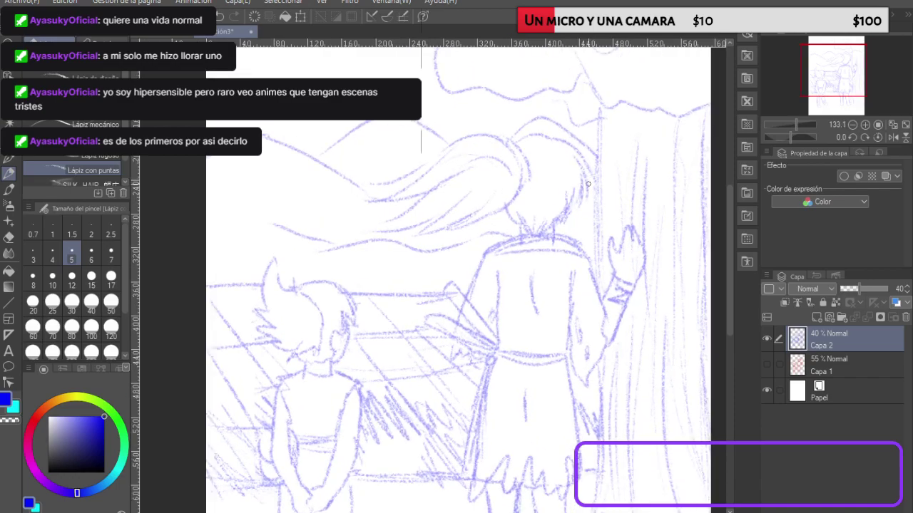
# Step: Add the maple leaf brush 紅葉ブラシ(アナログ) from the materials to the ink brushes and try one leaf stamp on the canvas
pyautogui.click(9, 159)
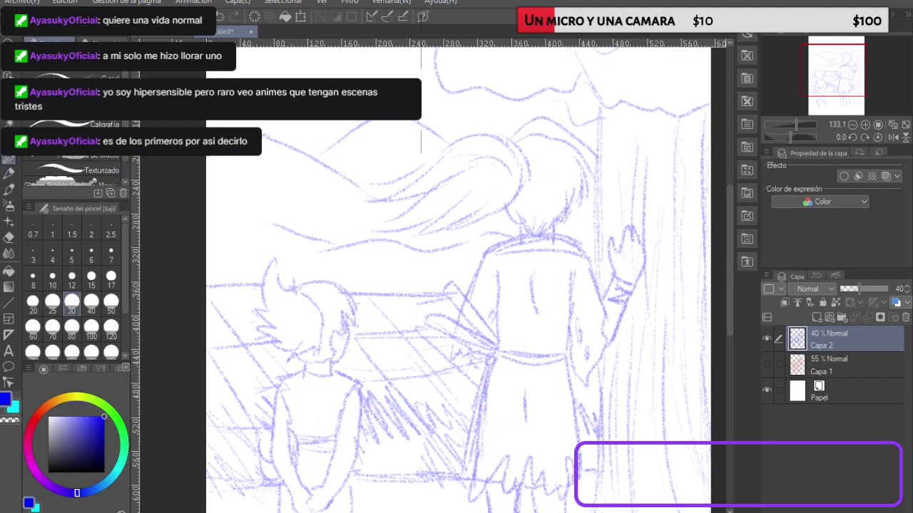
pyautogui.hotkey('ctrl', 'v')
pyautogui.click(747, 239)
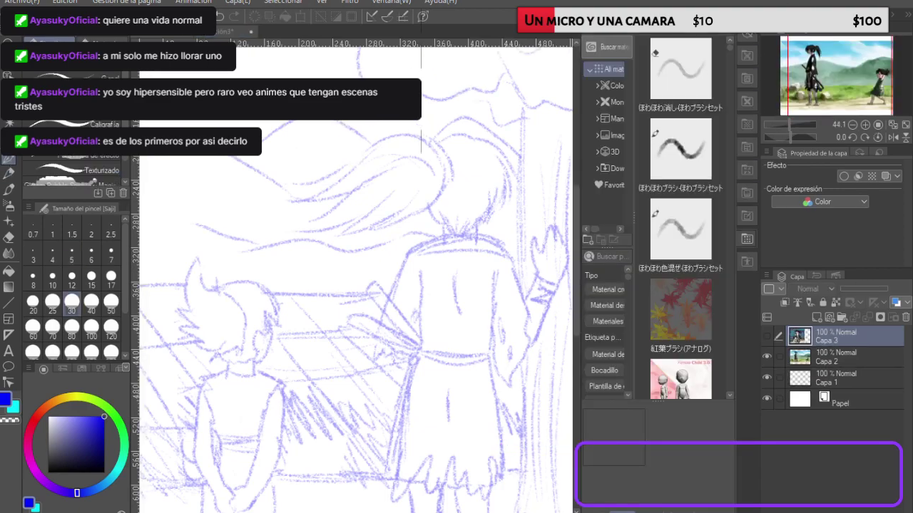
pyautogui.scroll(-3, 700, 156)
pyautogui.scroll(4, 696, 150)
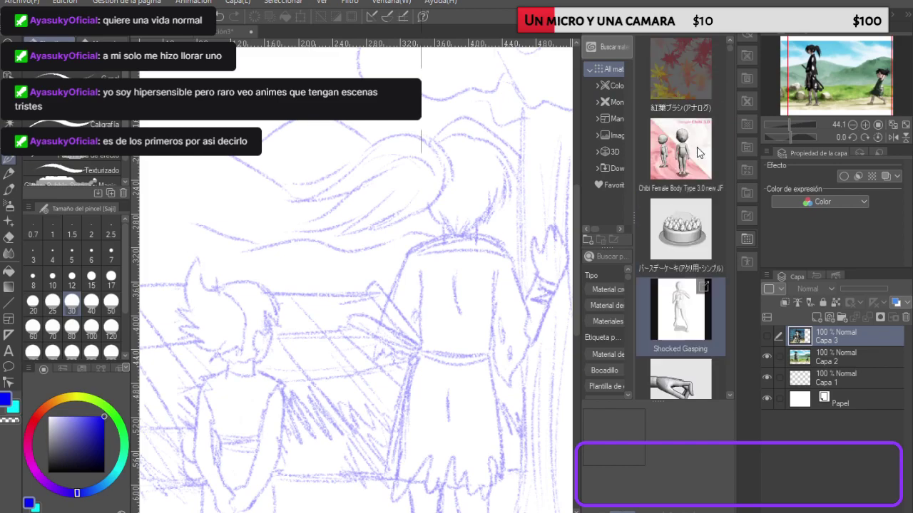
pyautogui.click(681, 216)
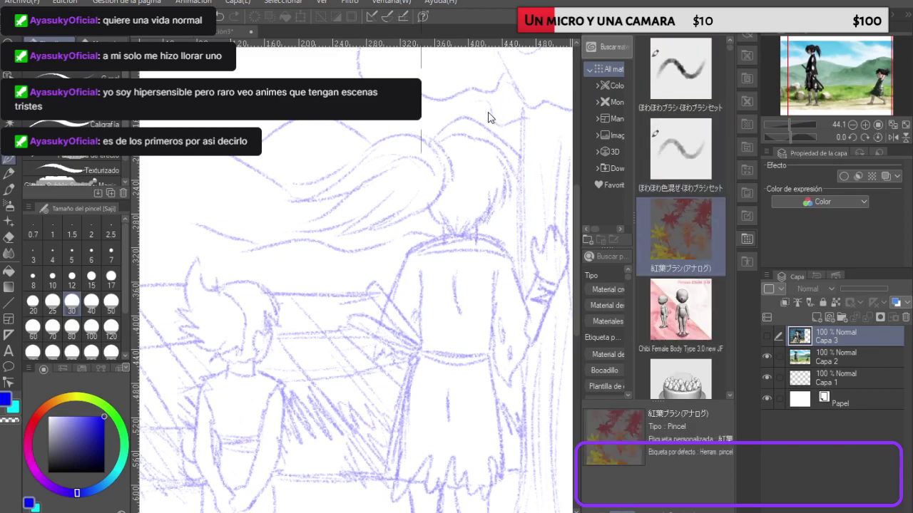
pyautogui.moveTo(462, 88)
pyautogui.mouseDown()
pyautogui.moveTo(320, 140)
pyautogui.moveTo(282, 169)
pyautogui.mouseUp()
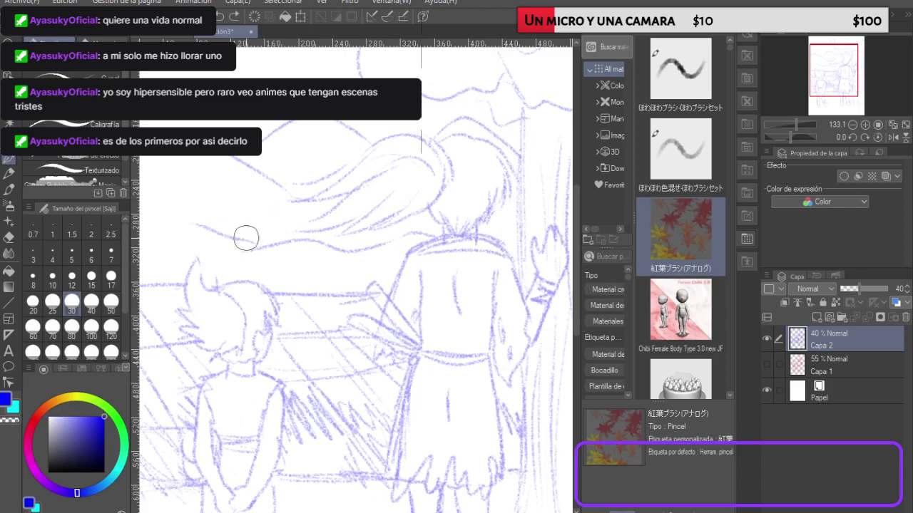
pyautogui.click(10, 189)
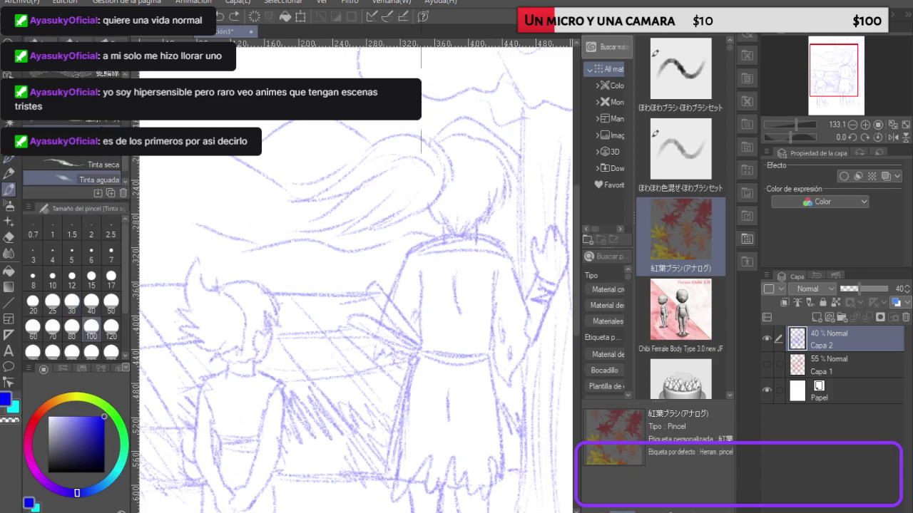
pyautogui.scroll(-1, 110, 155)
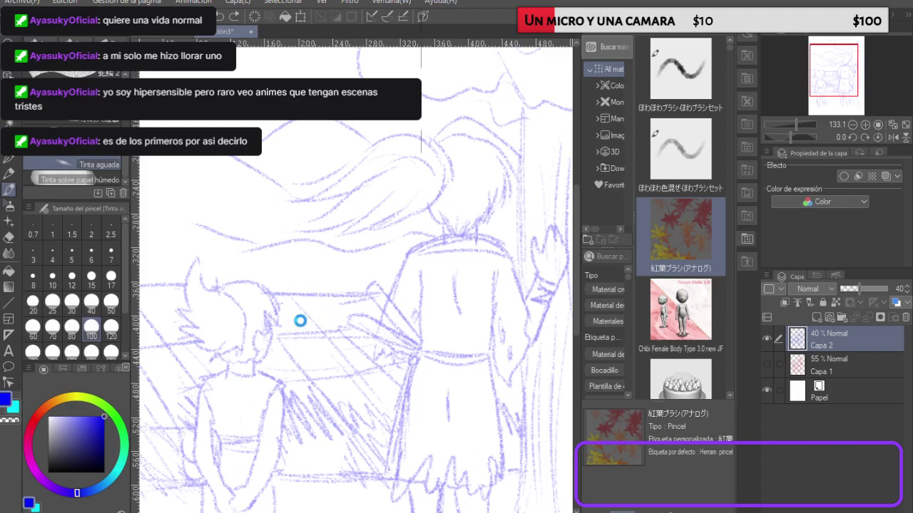
pyautogui.click(280, 303)
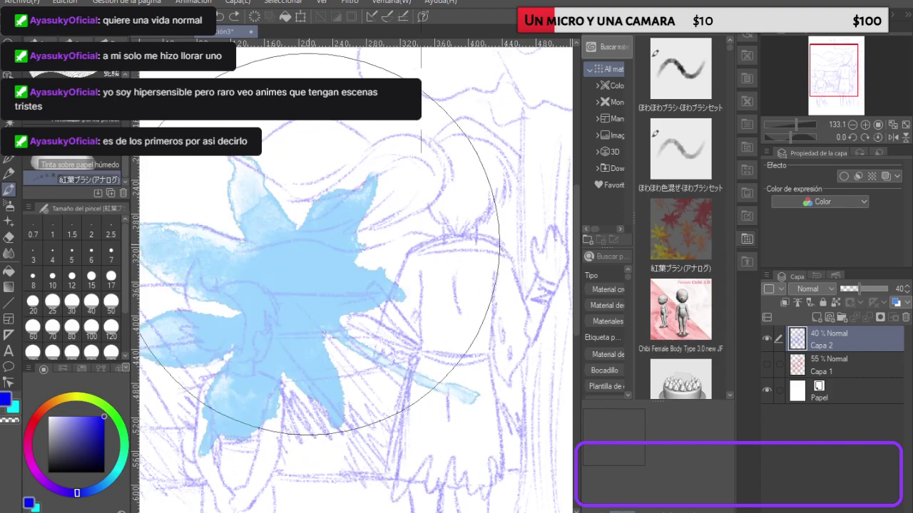
pyautogui.hotkey('ctrl', 'z')
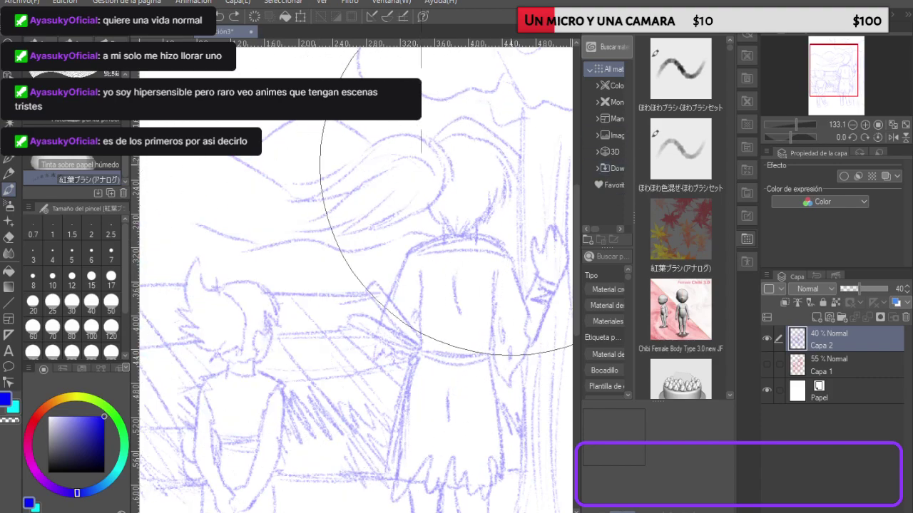
# Step: Add the ほわほわブラシ soft brush material to the ink brushes and close the material library
pyautogui.scroll(1, 657, 143)
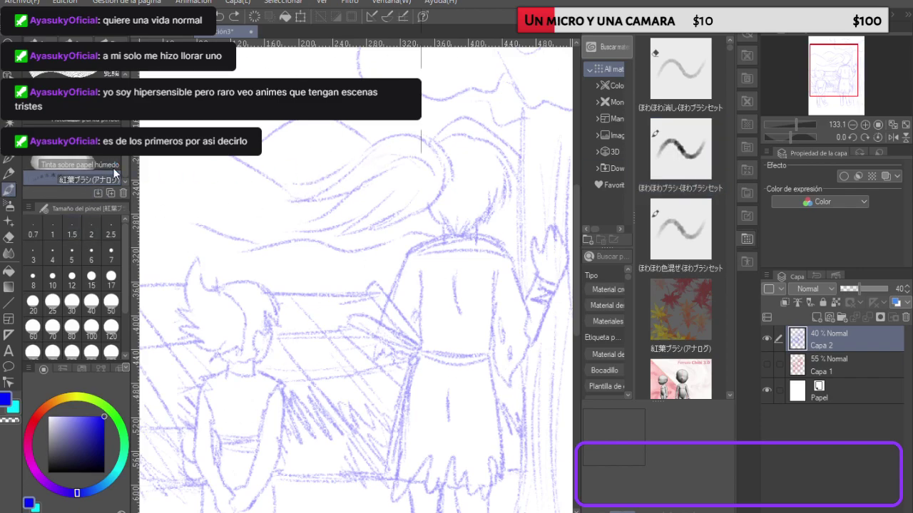
pyautogui.click(756, 189)
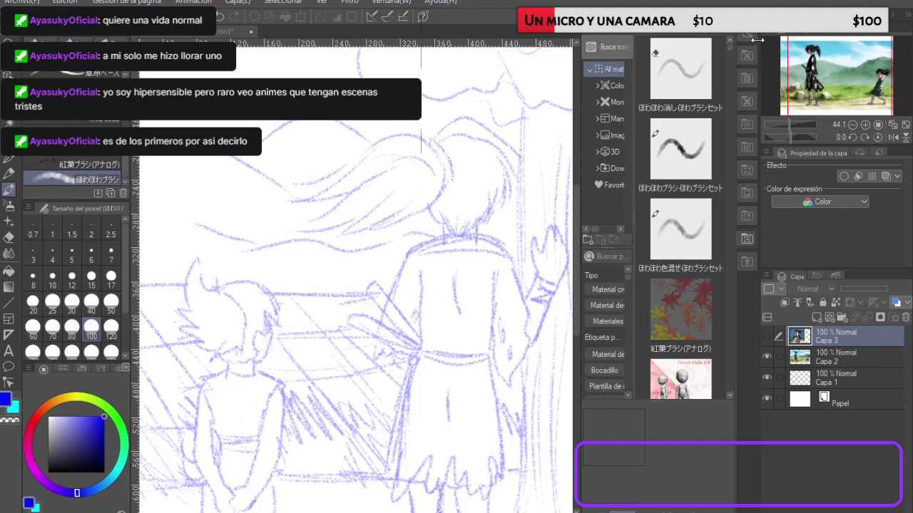
pyautogui.click(747, 239)
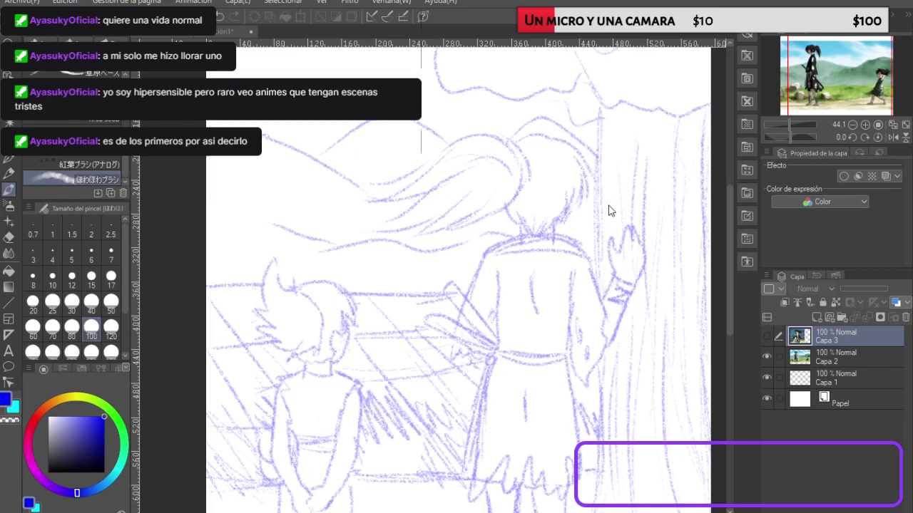
# Step: Try a soft ほわほわブラシ stroke in the sky above the mountains
pyautogui.scroll(5, 298, 342)
pyautogui.scroll(-2, 302, 340)
pyautogui.scroll(-7, 301, 340)
pyautogui.scroll(2, 244, 387)
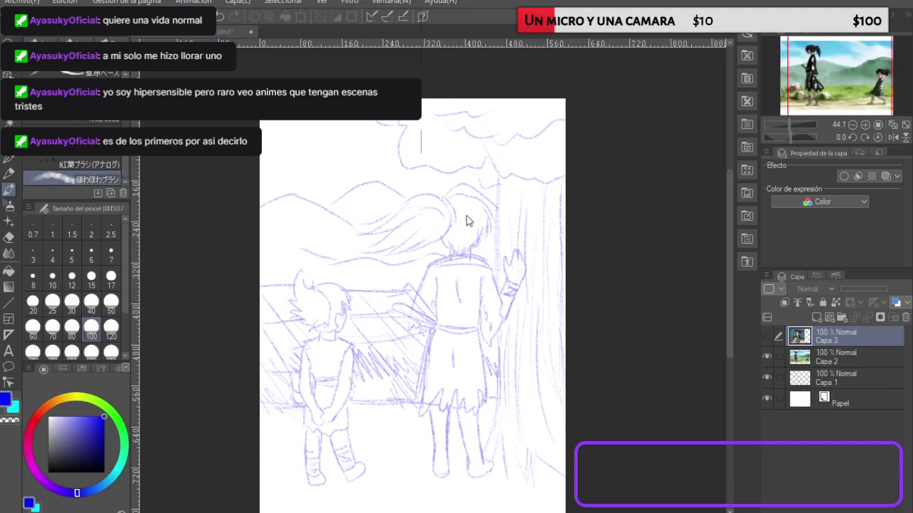
pyautogui.moveTo(414, 180)
pyautogui.mouseDown()
pyautogui.moveTo(387, 178)
pyautogui.moveTo(357, 152)
pyautogui.mouseUp()
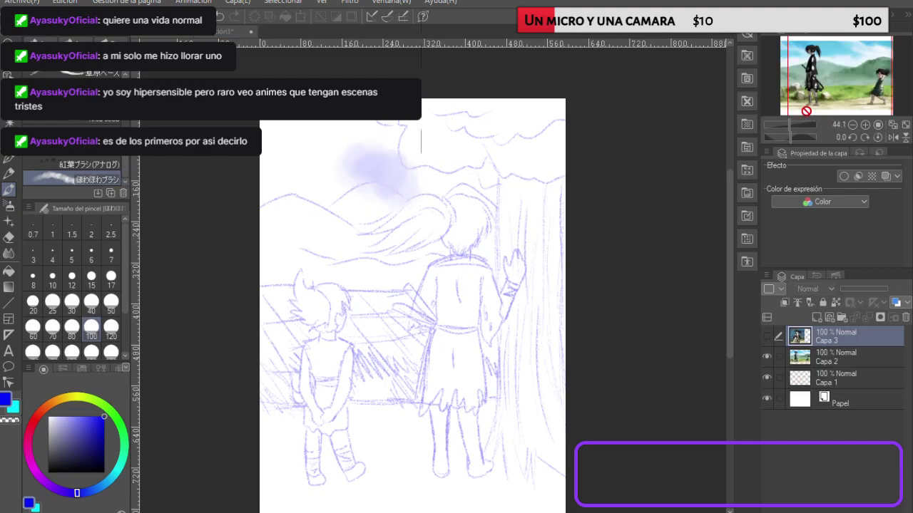
# Step: Sample a light sky blue from the reference image as the drawing colour
pyautogui.click(822, 88)
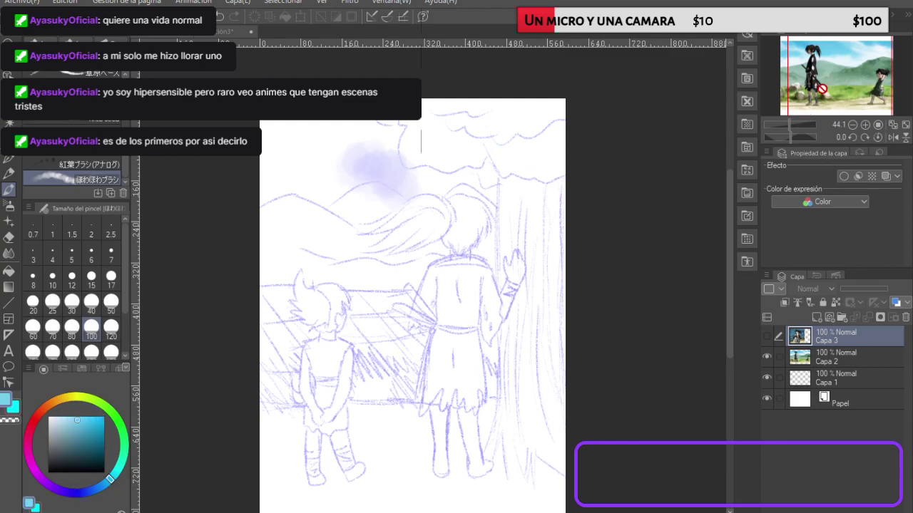
pyautogui.click(794, 119)
pyautogui.click(801, 99)
pyautogui.click(568, 170)
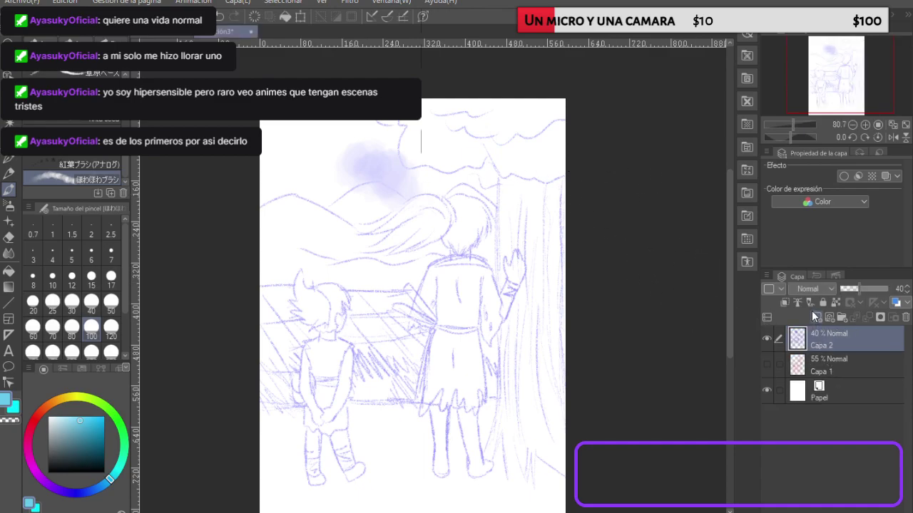
# Step: Undo the soft brush stroke in the sky and add a new layer above the Capa 2 sketch
pyautogui.hotkey('ctrl', 'z')
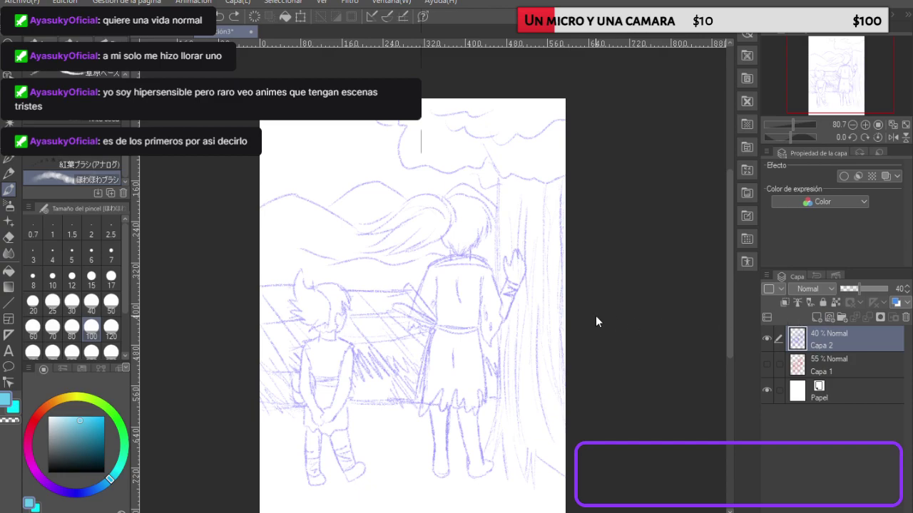
pyautogui.click(815, 316)
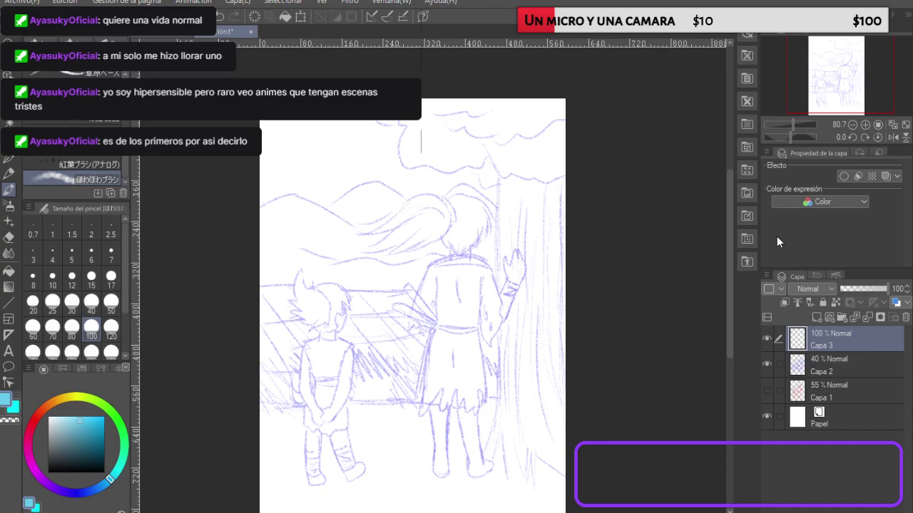
# Step: Restore and show the Capa 3 picture in the reference document, and return to the sketch canvas
pyautogui.click(795, 20)
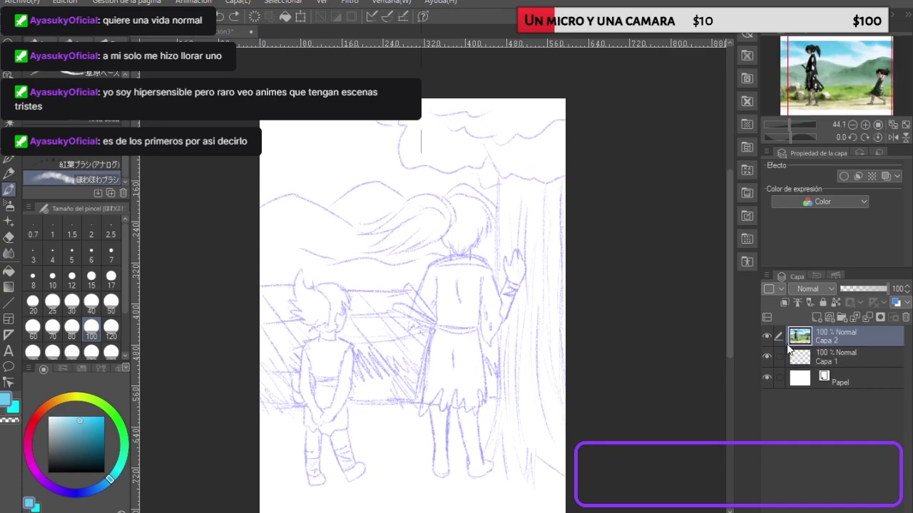
pyautogui.click(234, 17)
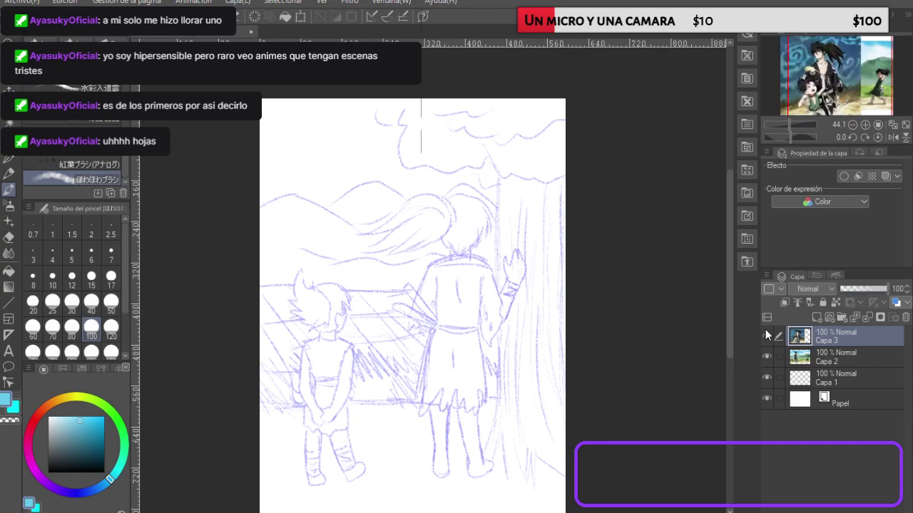
pyautogui.click(573, 237)
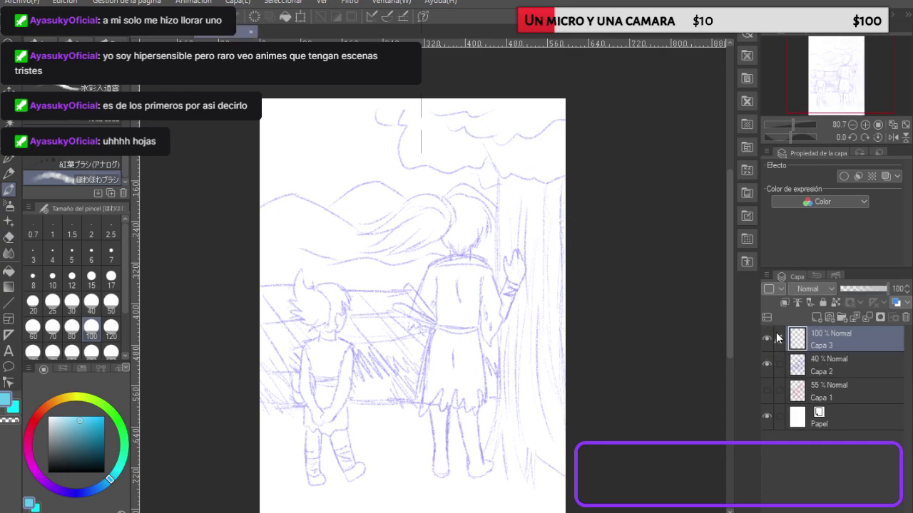
# Step: Try the maple leaf brush and the soft ほわほわブラシ brush in blue on the new layer
pyautogui.click(63, 167)
pyautogui.moveTo(331, 227)
pyautogui.mouseDown()
pyautogui.moveTo(395, 277)
pyautogui.moveTo(583, 265)
pyautogui.mouseUp()
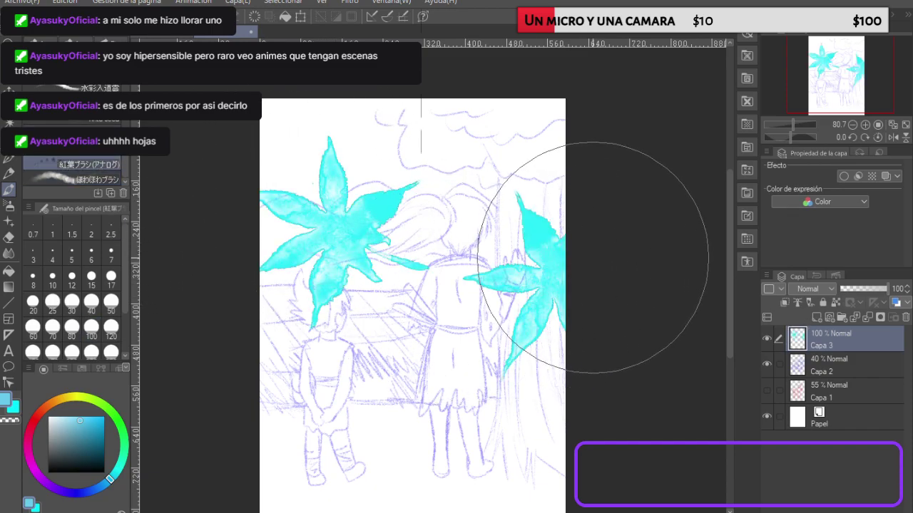
pyautogui.hotkey('ctrl', 'z')
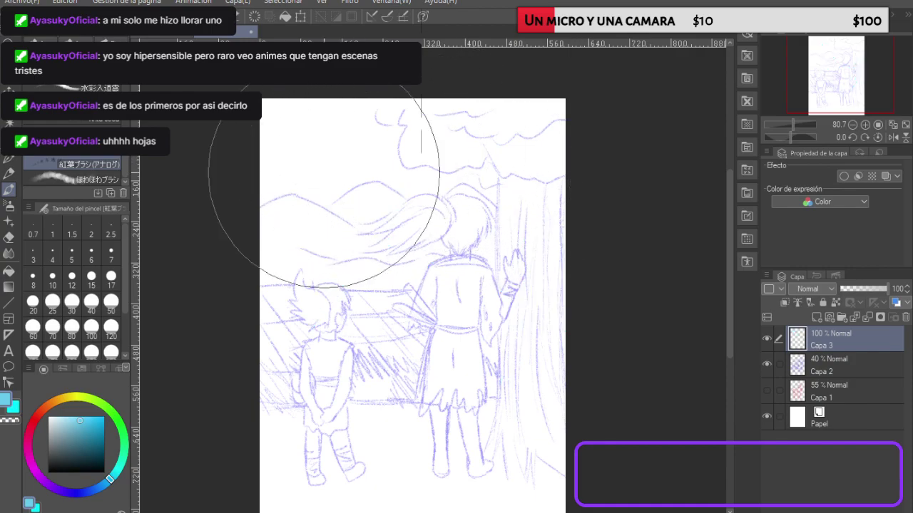
pyautogui.click(63, 173)
pyautogui.moveTo(343, 159)
pyautogui.mouseDown()
pyautogui.moveTo(424, 208)
pyautogui.moveTo(462, 194)
pyautogui.moveTo(376, 145)
pyautogui.moveTo(436, 163)
pyautogui.mouseUp()
pyautogui.hotkey('ctrl', 'z')
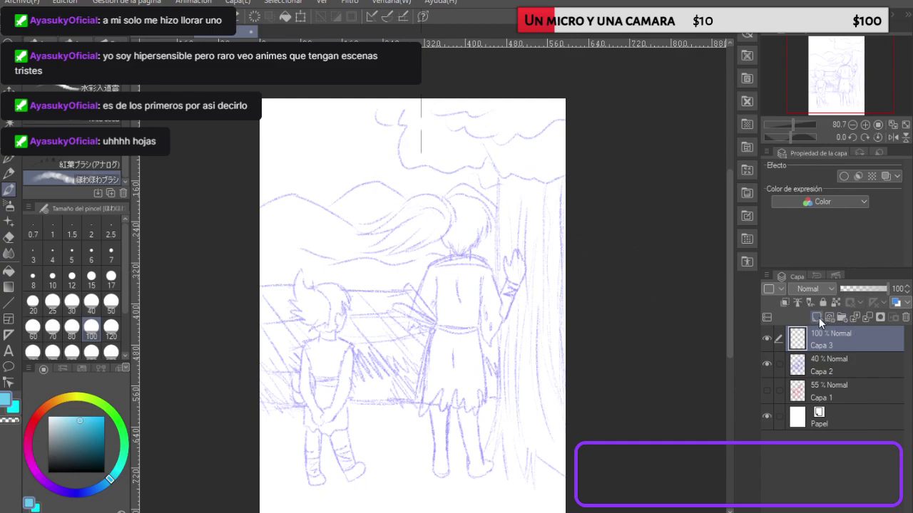
# Step: Choose the Saji pen with black and try size 30 strokes between the two figures
pyautogui.click(7, 160)
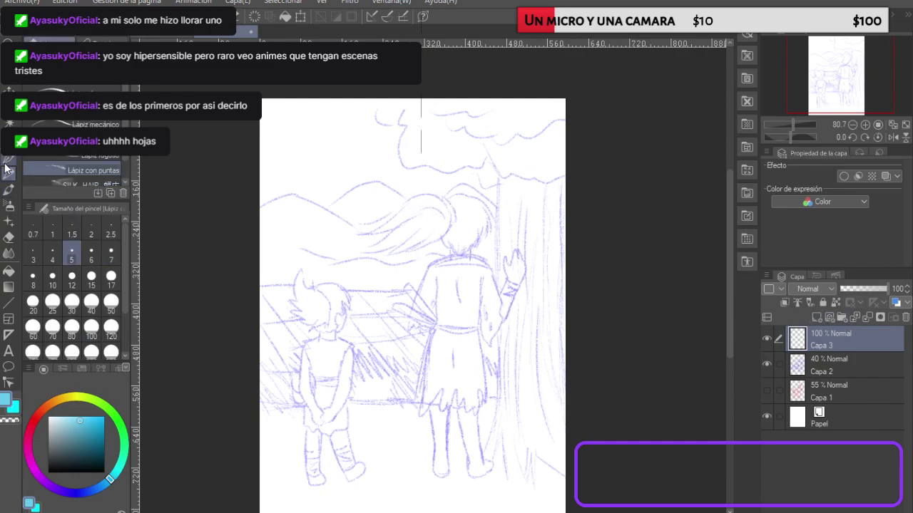
pyautogui.click(104, 472)
pyautogui.moveTo(395, 331); pyautogui.dragTo(494, 360)
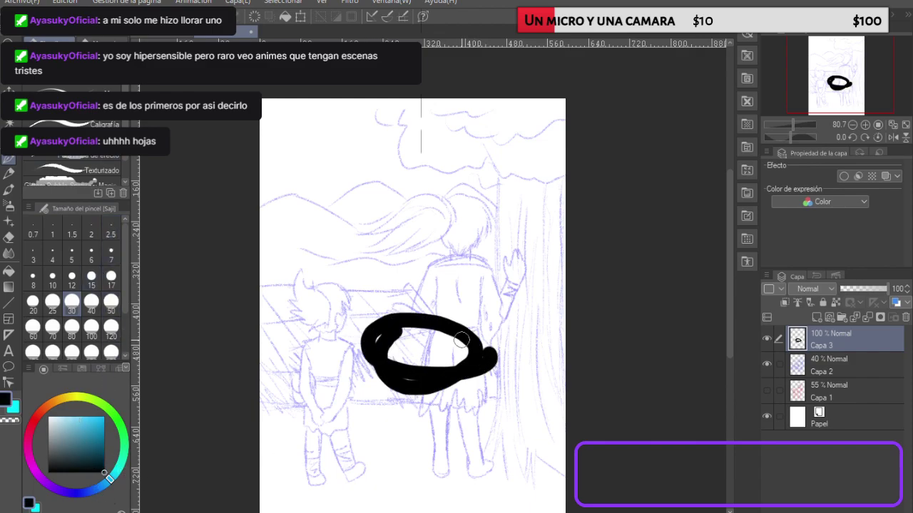
pyautogui.hotkey('ctrl', 'z')
pyautogui.moveTo(418, 301)
pyautogui.mouseDown()
pyautogui.moveTo(432, 359)
pyautogui.moveTo(460, 365)
pyautogui.mouseUp()
pyautogui.hotkey('ctrl', 'z')
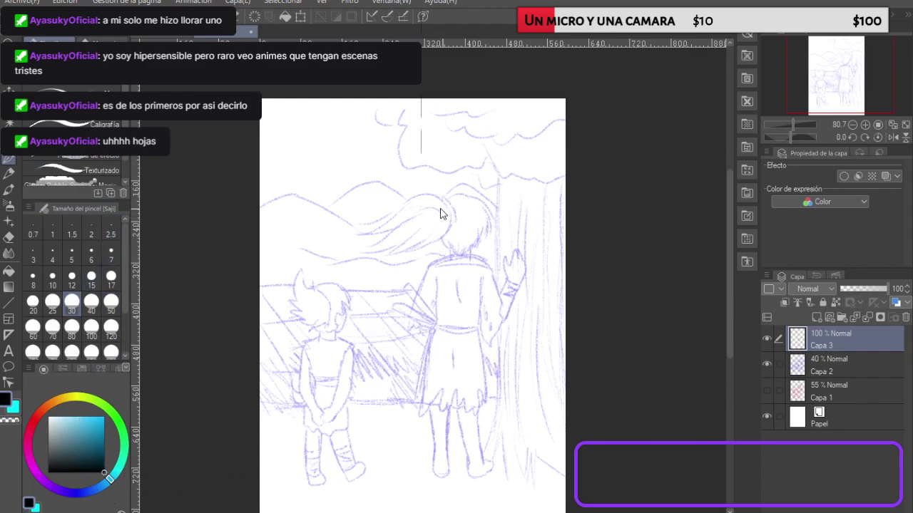
# Step: Try a size 5 pen stroke near the tall figure and set the pen size to 3
pyautogui.click(72, 253)
pyautogui.moveTo(476, 323); pyautogui.dragTo(519, 362)
pyautogui.hotkey('ctrl', 'z')
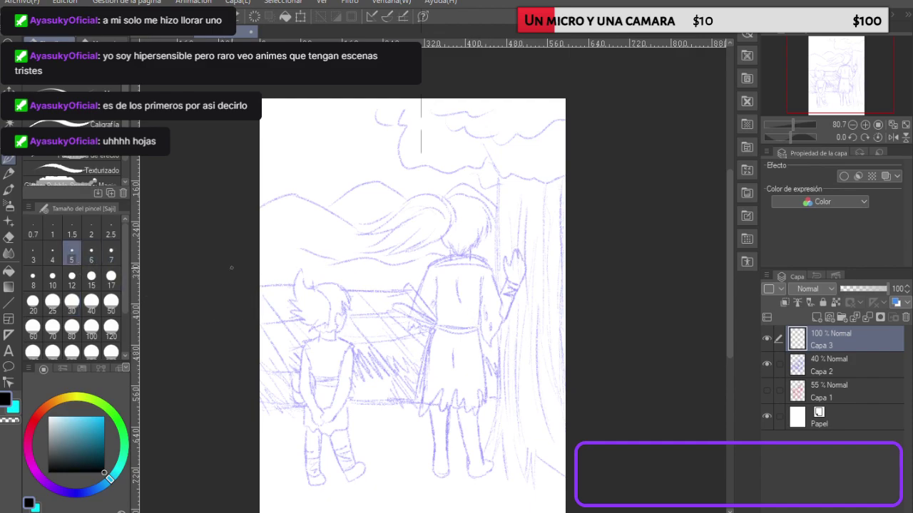
pyautogui.click(33, 253)
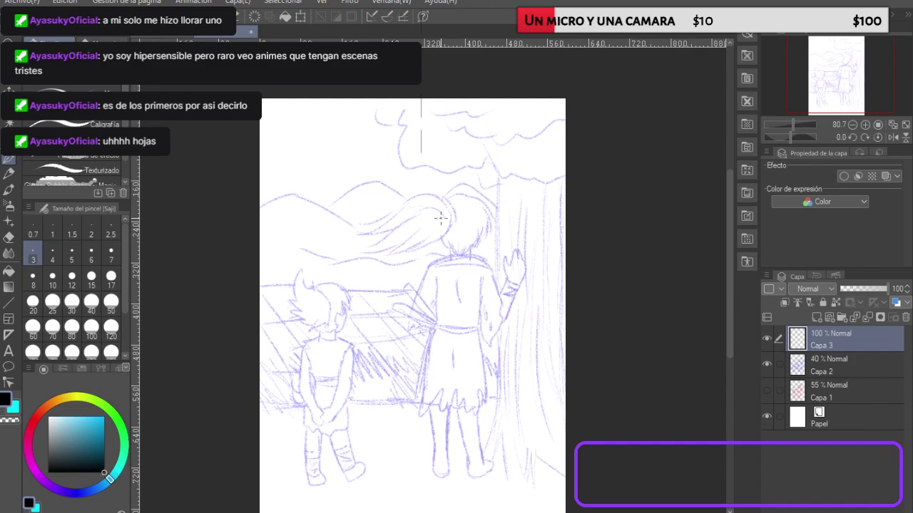
# Step: Frame the tall figure's head and hair for inking and bring up the reference document for comparison
pyautogui.scroll(5, 439, 217)
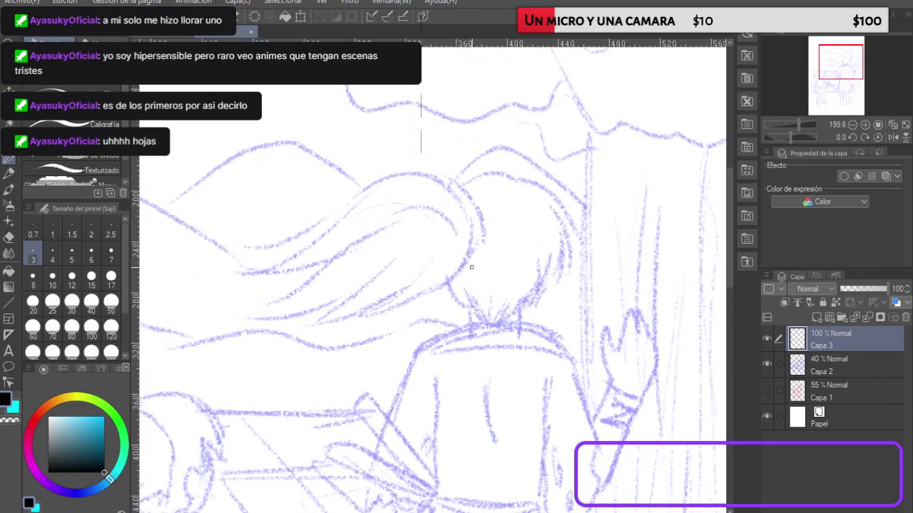
pyautogui.hotkey('ctrl', 'Tab')
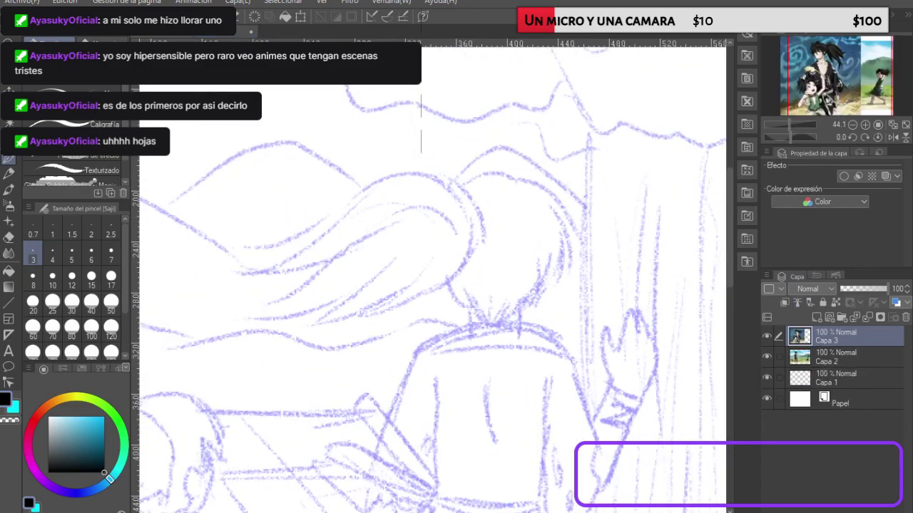
# Step: Compare the two reference images by toggling the visibility of Capa 3 in the reference document
pyautogui.click(767, 336)
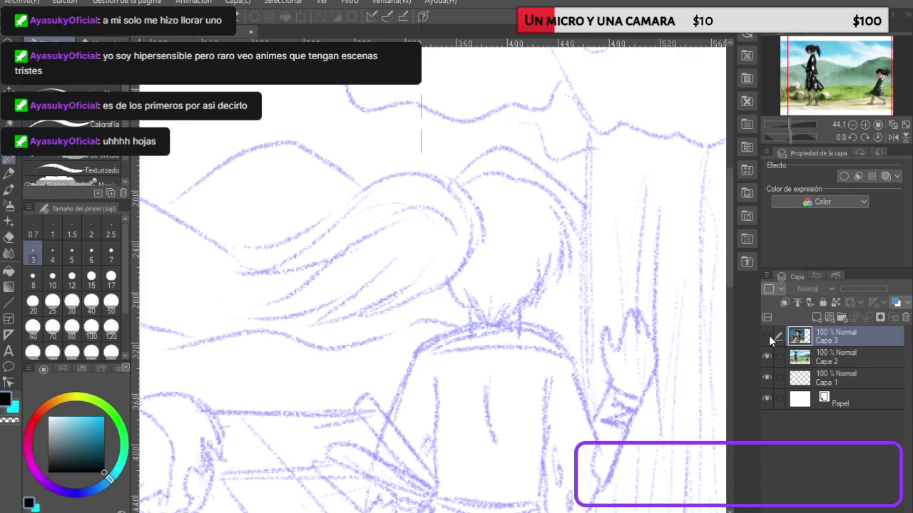
pyautogui.click(658, 320)
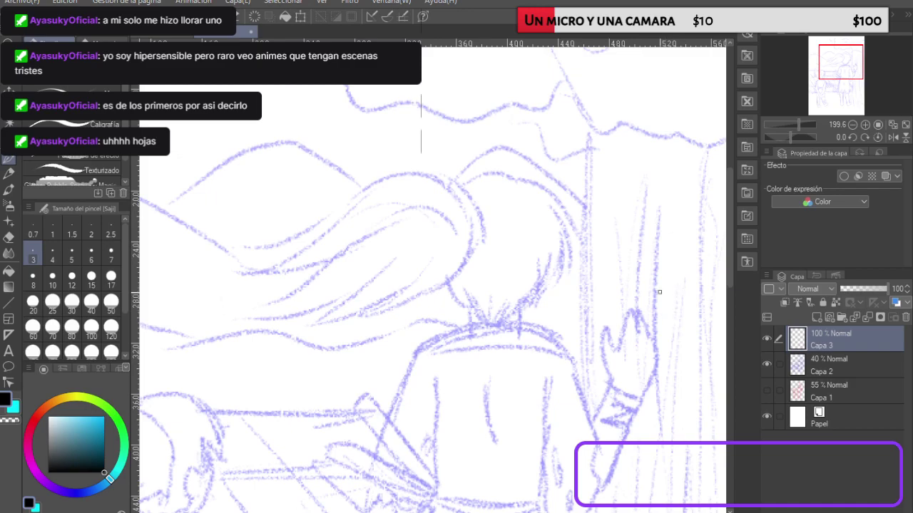
pyautogui.scroll(-1, 551, 266)
pyautogui.scroll(1, 551, 266)
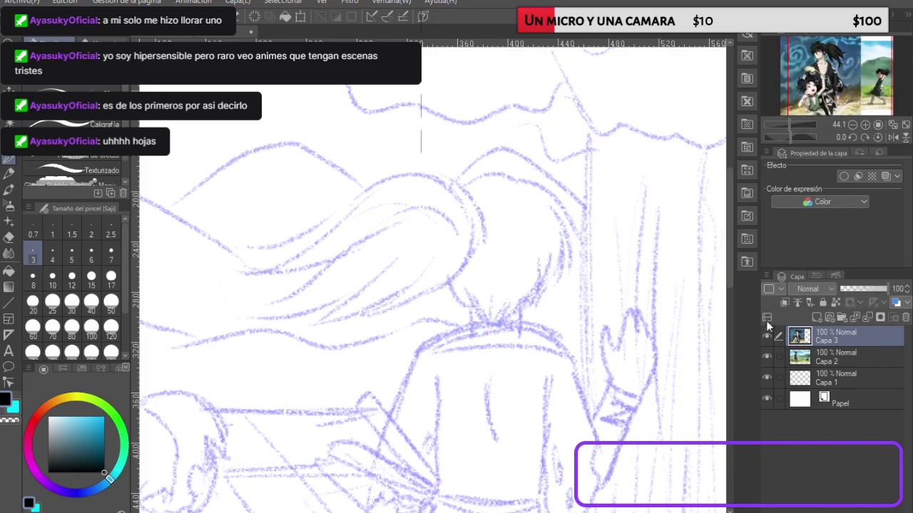
# Step: Ink the tall figure's neck, nape line, curved collar and the short shoulder lines beside it on Capa 3
pyautogui.scroll(5, 558, 274)
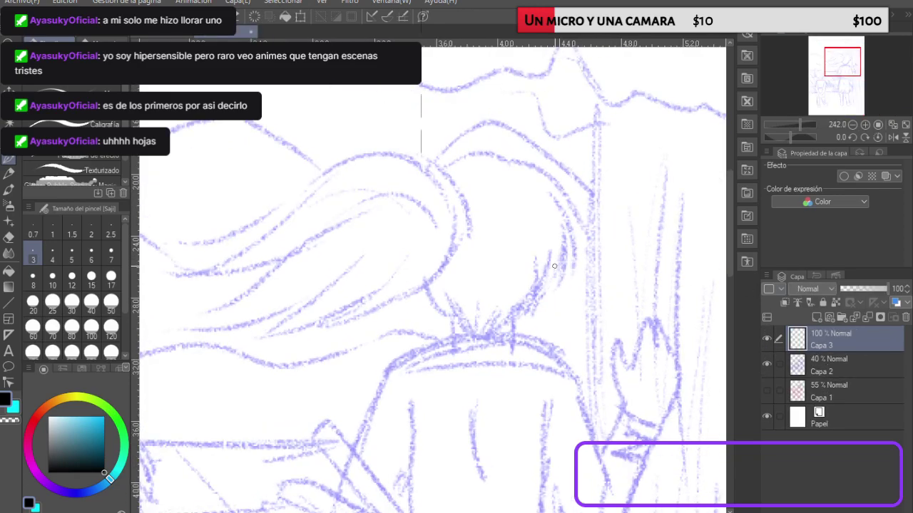
pyautogui.scroll(-4, 559, 266)
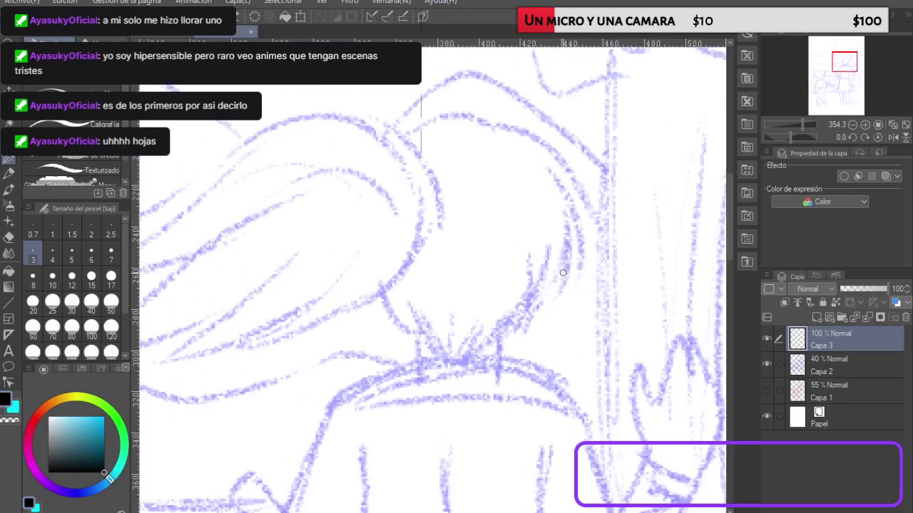
pyautogui.scroll(3, 444, 366)
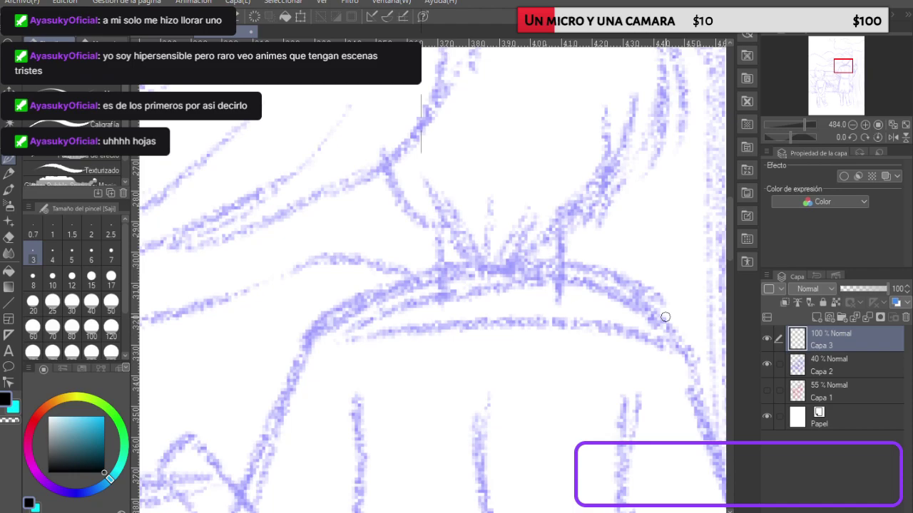
pyautogui.moveTo(437, 194); pyautogui.dragTo(447, 288)
pyautogui.moveTo(435, 191); pyautogui.dragTo(447, 292)
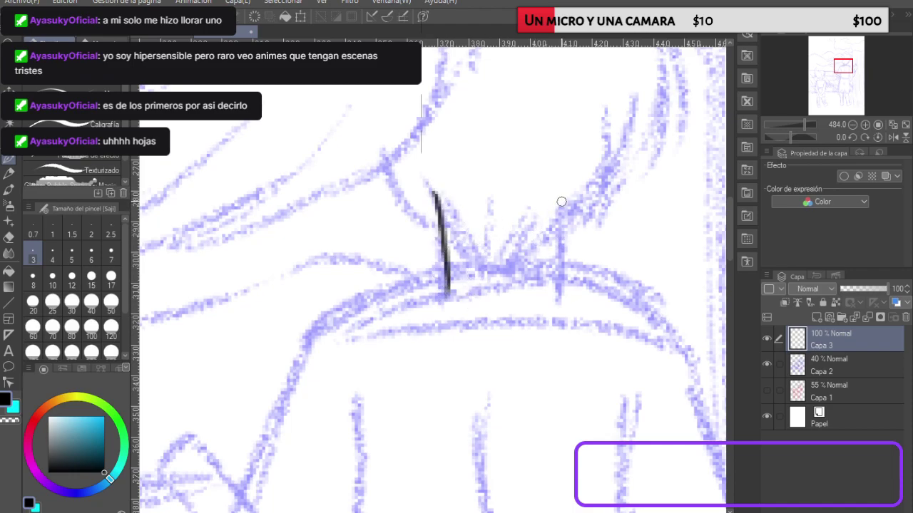
pyautogui.moveTo(559, 191); pyautogui.dragTo(569, 307)
pyautogui.moveTo(493, 251); pyautogui.dragTo(498, 315)
pyautogui.moveTo(420, 309)
pyautogui.mouseDown()
pyautogui.moveTo(438, 284)
pyautogui.moveTo(399, 328)
pyautogui.moveTo(456, 350)
pyautogui.mouseUp()
pyautogui.moveTo(400, 327)
pyautogui.mouseDown()
pyautogui.moveTo(476, 355)
pyautogui.moveTo(545, 340)
pyautogui.moveTo(610, 308)
pyautogui.mouseUp()
pyautogui.moveTo(400, 316); pyautogui.dragTo(352, 340)
pyautogui.moveTo(565, 298); pyautogui.dragTo(656, 327)
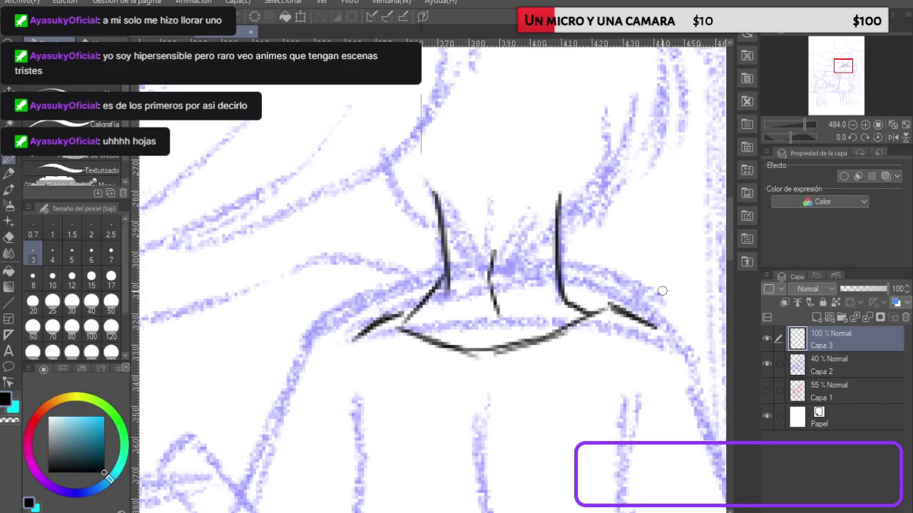
# Step: Ink the short hair strands gathering at the tall figure's nape, just above the neck
pyautogui.scroll(1, 640, 254)
pyautogui.scroll(-3, 638, 253)
pyautogui.scroll(2, 636, 142)
pyautogui.scroll(-5, 637, 140)
pyautogui.scroll(3, 636, 64)
pyautogui.scroll(4, 636, 64)
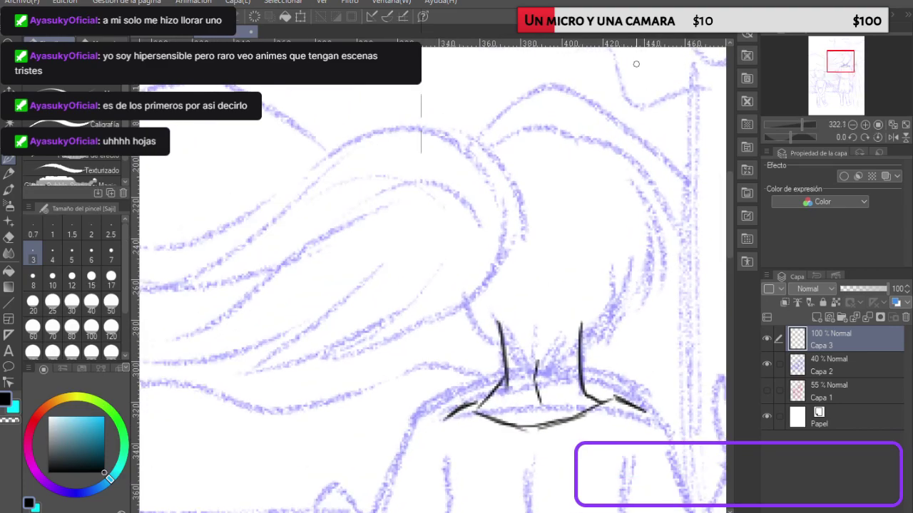
pyautogui.moveTo(538, 330)
pyautogui.mouseDown()
pyautogui.moveTo(571, 356)
pyautogui.moveTo(499, 326)
pyautogui.moveTo(519, 333)
pyautogui.mouseUp()
pyautogui.moveTo(482, 291); pyautogui.dragTo(530, 329)
pyautogui.moveTo(508, 276)
pyautogui.mouseDown()
pyautogui.moveTo(545, 329)
pyautogui.moveTo(557, 278)
pyautogui.mouseUp()
pyautogui.moveTo(542, 335); pyautogui.dragTo(546, 268)
pyautogui.moveTo(557, 335); pyautogui.dragTo(593, 284)
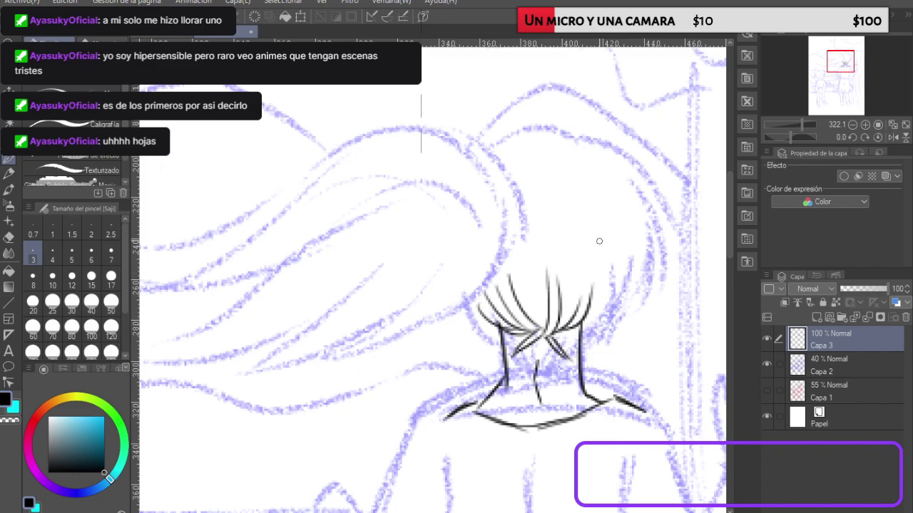
# Step: Ink the tall figure's ear, the hair strands beside it and the jaw line running down to the neck
pyautogui.moveTo(581, 328); pyautogui.dragTo(608, 295)
pyautogui.moveTo(617, 185); pyautogui.dragTo(610, 278)
pyautogui.moveTo(634, 209); pyautogui.dragTo(600, 306)
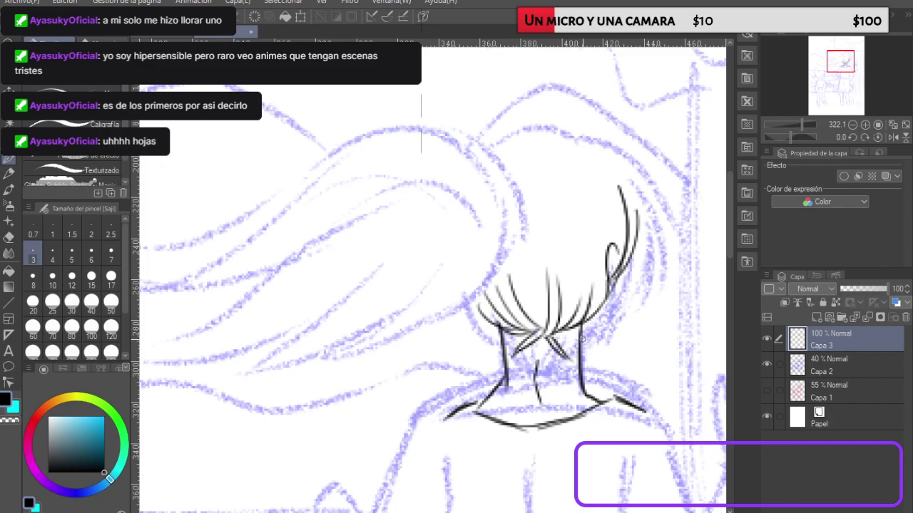
pyautogui.moveTo(582, 336)
pyautogui.mouseDown()
pyautogui.moveTo(609, 319)
pyautogui.moveTo(620, 274)
pyautogui.mouseUp()
# Step: Ink the spiky tufts on the crown and the outer strands down the right side of the head
pyautogui.moveTo(611, 154); pyautogui.dragTo(591, 96)
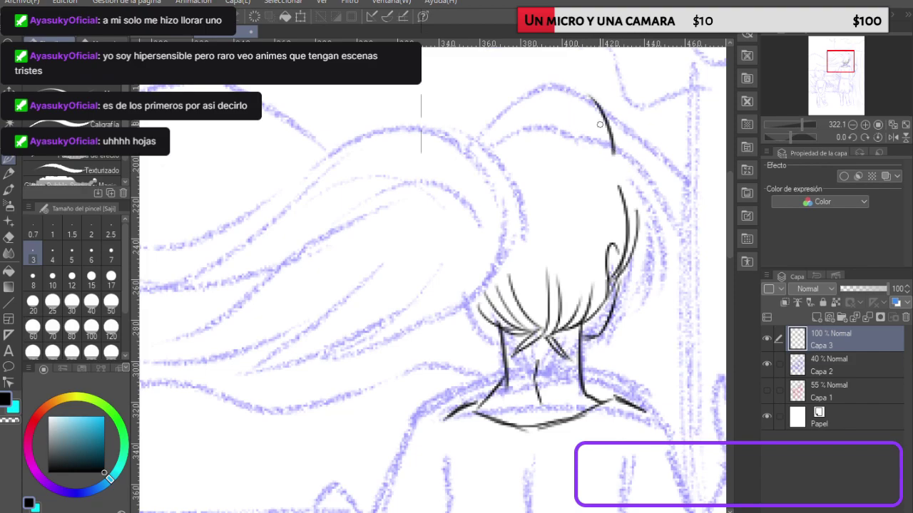
pyautogui.moveTo(600, 144)
pyautogui.mouseDown()
pyautogui.moveTo(585, 88)
pyautogui.moveTo(563, 100)
pyautogui.moveTo(528, 93)
pyautogui.mouseUp()
pyautogui.moveTo(612, 152)
pyautogui.mouseDown()
pyautogui.moveTo(659, 180)
pyautogui.moveTo(670, 236)
pyautogui.mouseUp()
pyautogui.moveTo(644, 180); pyautogui.dragTo(642, 268)
pyautogui.moveTo(654, 191); pyautogui.dragTo(653, 261)
pyautogui.moveTo(650, 197)
pyautogui.mouseDown()
pyautogui.moveTo(650, 238)
pyautogui.moveTo(634, 217)
pyautogui.moveTo(636, 270)
pyautogui.mouseUp()
pyautogui.moveTo(640, 212); pyautogui.dragTo(620, 282)
pyautogui.moveTo(641, 217); pyautogui.dragTo(634, 262)
# Step: Ink the long inner strands over the ear and the strands sweeping left from the crown
pyautogui.moveTo(605, 154); pyautogui.dragTo(579, 271)
pyautogui.moveTo(600, 186)
pyautogui.mouseDown()
pyautogui.moveTo(583, 267)
pyautogui.moveTo(599, 295)
pyautogui.mouseUp()
pyautogui.moveTo(582, 250); pyautogui.dragTo(589, 288)
pyautogui.moveTo(614, 177)
pyautogui.mouseDown()
pyautogui.moveTo(605, 238)
pyautogui.moveTo(591, 267)
pyautogui.mouseUp()
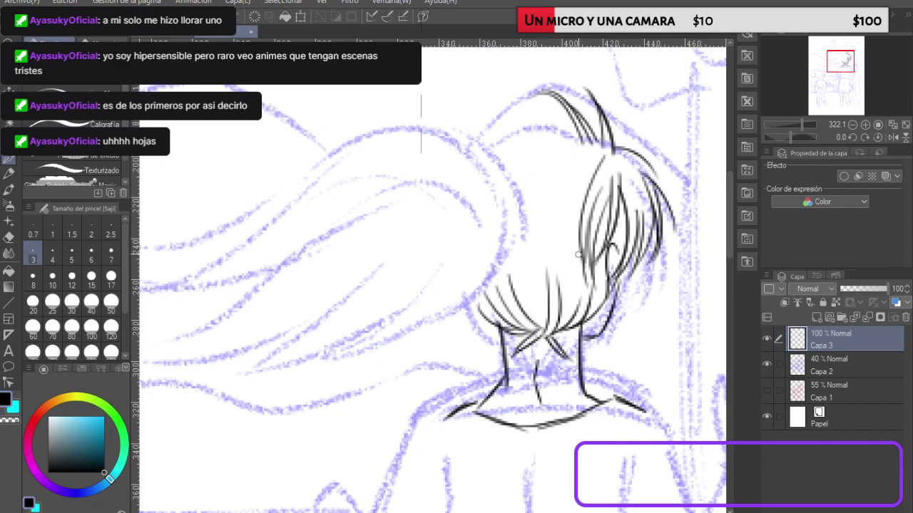
pyautogui.moveTo(586, 158)
pyautogui.mouseDown()
pyautogui.moveTo(568, 216)
pyautogui.moveTo(574, 264)
pyautogui.mouseUp()
pyautogui.moveTo(581, 140); pyautogui.dragTo(497, 112)
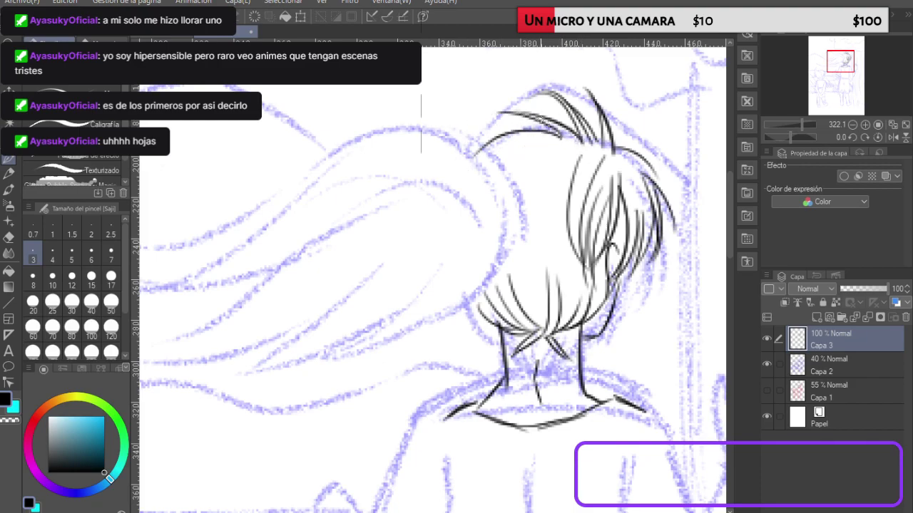
# Step: Redraw the left edge of the nape hair and add more upward strands above the neck
pyautogui.moveTo(462, 270); pyautogui.dragTo(477, 321)
pyautogui.hotkey('ctrl', 'z')
pyautogui.moveTo(465, 285); pyautogui.dragTo(481, 320)
pyautogui.moveTo(518, 250); pyautogui.dragTo(529, 289)
pyautogui.moveTo(546, 278); pyautogui.dragTo(539, 322)
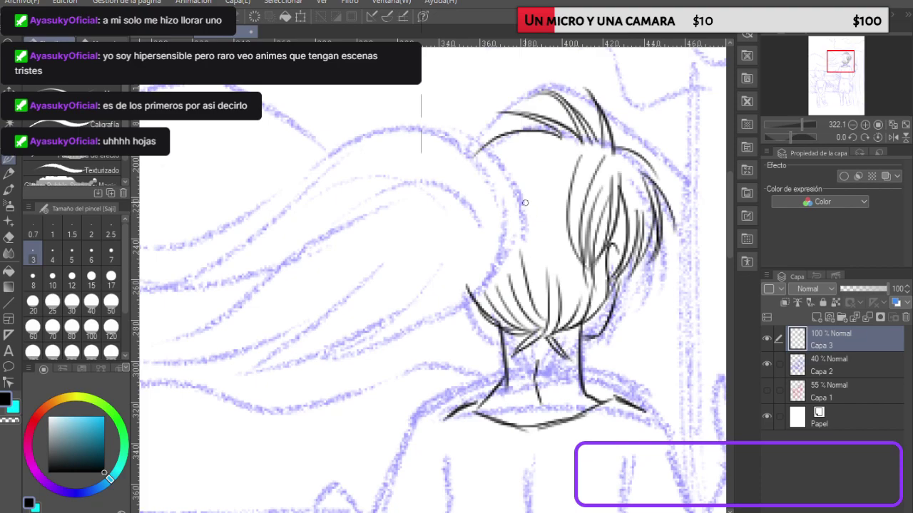
# Step: Ink the hair strands pulled from the crown and the side of the head toward the ponytail base
pyautogui.moveTo(581, 153); pyautogui.dragTo(518, 190)
pyautogui.moveTo(574, 145); pyautogui.dragTo(499, 165)
pyautogui.moveTo(552, 142)
pyautogui.mouseDown()
pyautogui.moveTo(497, 184)
pyautogui.moveTo(482, 172)
pyautogui.mouseUp()
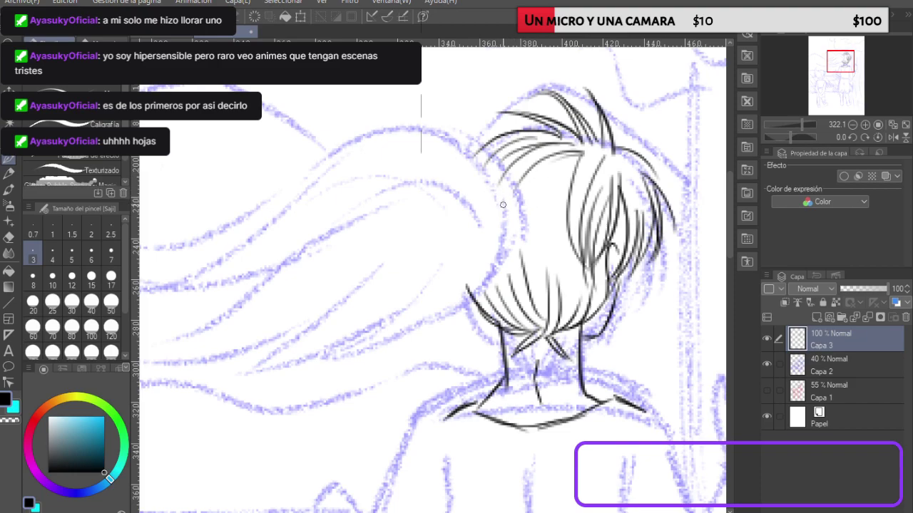
pyautogui.moveTo(534, 221); pyautogui.dragTo(570, 267)
pyautogui.moveTo(528, 210); pyautogui.dragTo(566, 227)
pyautogui.moveTo(520, 207)
pyautogui.mouseDown()
pyautogui.moveTo(569, 182)
pyautogui.moveTo(519, 190)
pyautogui.mouseUp()
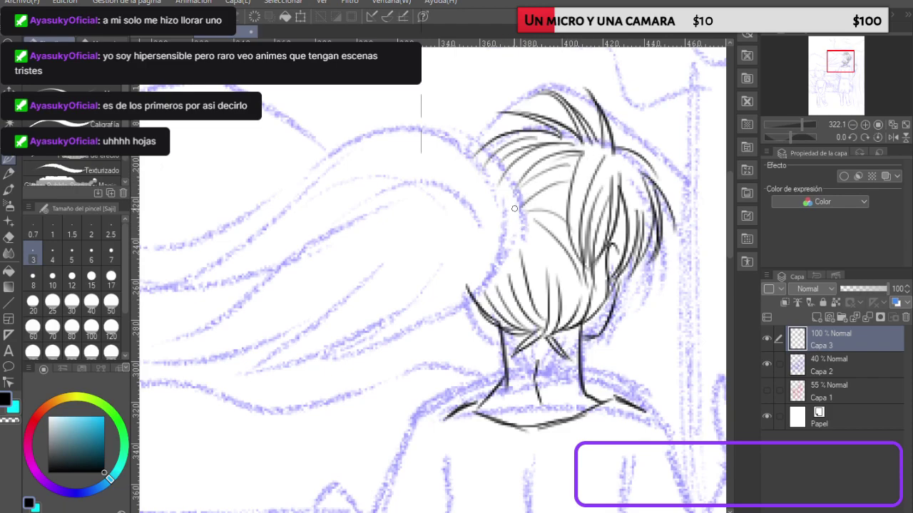
# Step: Fill the lower back of the head with strands running from the ponytail base to the nape
pyautogui.moveTo(521, 227)
pyautogui.mouseDown()
pyautogui.moveTo(543, 303)
pyautogui.moveTo(557, 283)
pyautogui.mouseUp()
pyautogui.moveTo(545, 242); pyautogui.dragTo(565, 321)
pyautogui.moveTo(509, 242); pyautogui.dragTo(537, 318)
pyautogui.moveTo(483, 276); pyautogui.dragTo(524, 323)
pyautogui.moveTo(504, 221)
pyautogui.mouseDown()
pyautogui.moveTo(476, 273)
pyautogui.moveTo(519, 231)
pyautogui.moveTo(486, 294)
pyautogui.mouseUp()
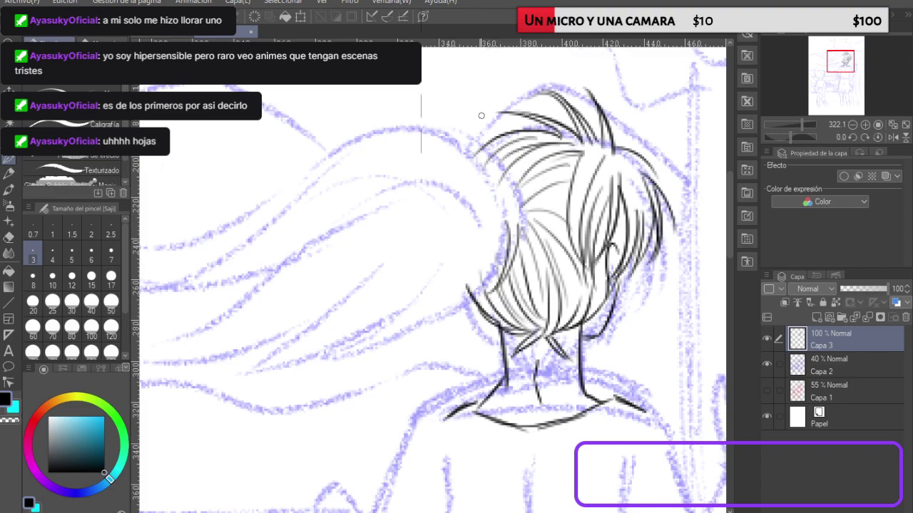
# Step: Ink the upper outline of the windblown ponytail and its pointed tips at the far left
pyautogui.moveTo(444, 137); pyautogui.dragTo(506, 198)
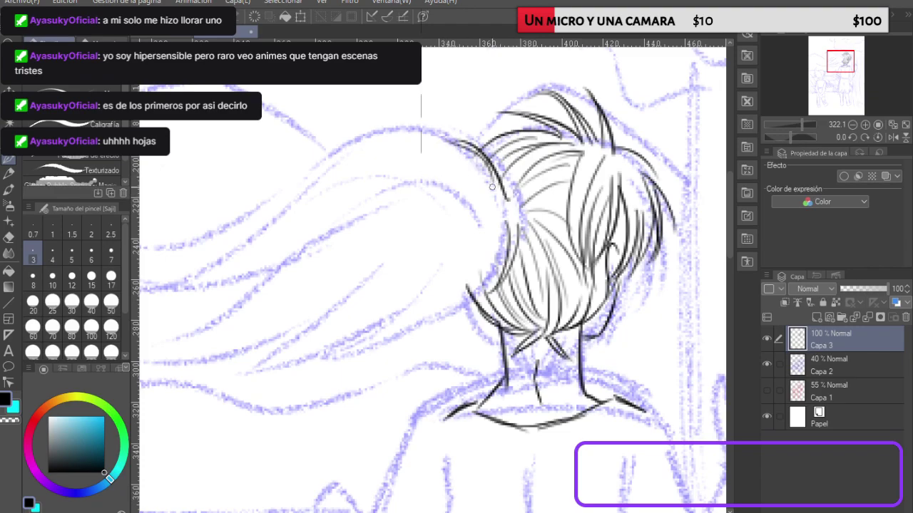
pyautogui.moveTo(481, 160); pyautogui.dragTo(385, 169)
pyautogui.moveTo(481, 151)
pyautogui.mouseDown()
pyautogui.moveTo(285, 218)
pyautogui.moveTo(341, 204)
pyautogui.moveTo(247, 291)
pyautogui.moveTo(303, 278)
pyautogui.mouseUp()
pyautogui.moveTo(217, 315)
pyautogui.mouseDown()
pyautogui.moveTo(288, 306)
pyautogui.moveTo(367, 273)
pyautogui.moveTo(260, 327)
pyautogui.mouseUp()
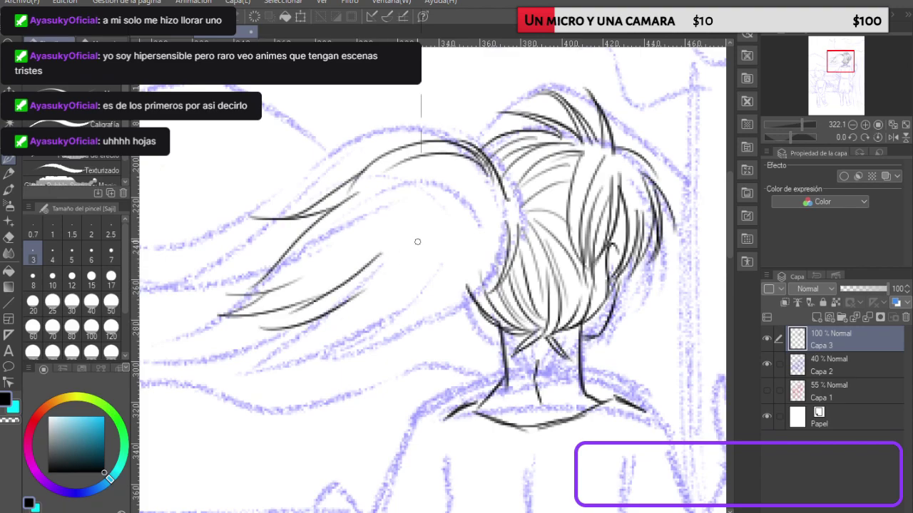
# Step: Ink the lower outline of the ponytail and the fine strands at its lower tip
pyautogui.moveTo(507, 214); pyautogui.dragTo(438, 298)
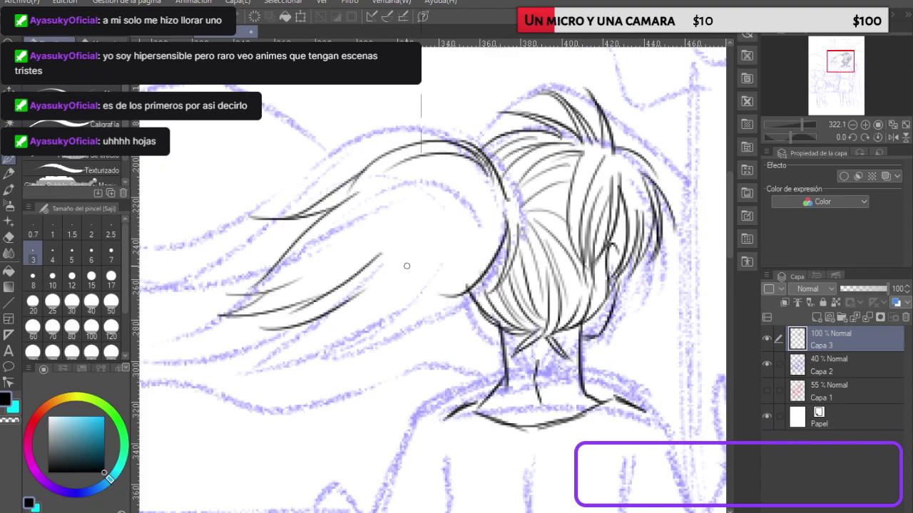
pyautogui.moveTo(487, 231); pyautogui.dragTo(442, 312)
pyautogui.moveTo(479, 246); pyautogui.dragTo(367, 334)
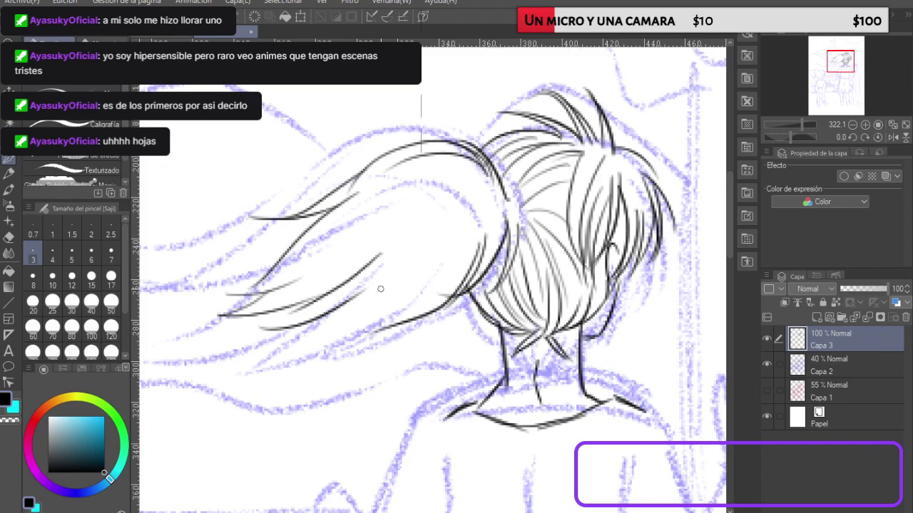
pyautogui.moveTo(302, 337)
pyautogui.mouseDown()
pyautogui.moveTo(389, 327)
pyautogui.moveTo(423, 290)
pyautogui.mouseUp()
pyautogui.moveTo(313, 335)
pyautogui.mouseDown()
pyautogui.moveTo(403, 282)
pyautogui.moveTo(374, 300)
pyautogui.mouseUp()
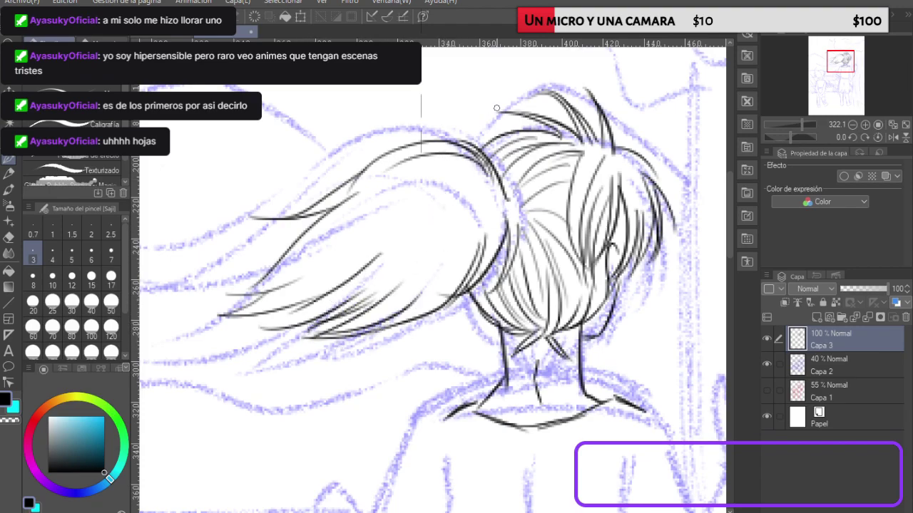
# Step: Add inner strands to the ponytail and reinforce the hair around its base
pyautogui.moveTo(494, 222)
pyautogui.mouseDown()
pyautogui.moveTo(344, 262)
pyautogui.moveTo(401, 214)
pyautogui.moveTo(350, 246)
pyautogui.moveTo(453, 202)
pyautogui.moveTo(487, 220)
pyautogui.moveTo(378, 283)
pyautogui.moveTo(395, 256)
pyautogui.moveTo(479, 227)
pyautogui.moveTo(389, 269)
pyautogui.mouseUp()
pyautogui.moveTo(390, 269); pyautogui.dragTo(484, 234)
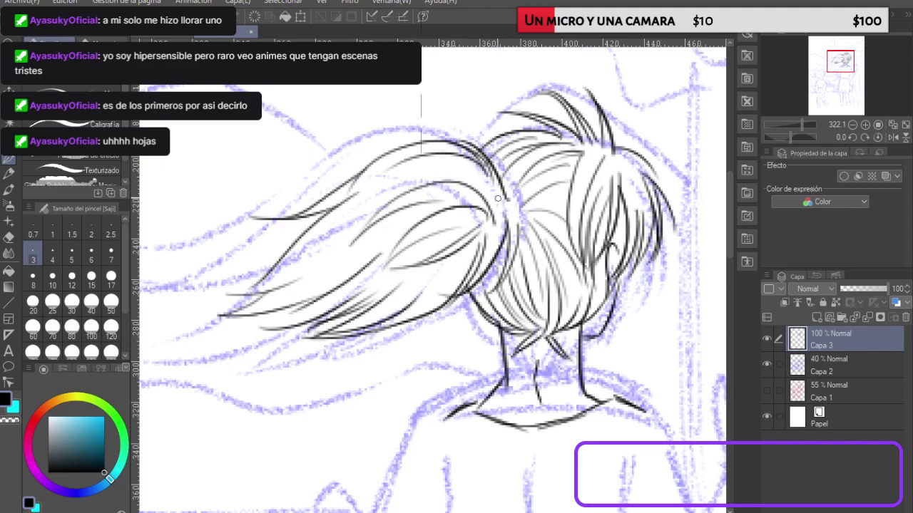
pyautogui.moveTo(446, 123); pyautogui.dragTo(486, 202)
pyautogui.moveTo(447, 123)
pyautogui.mouseDown()
pyautogui.moveTo(493, 151)
pyautogui.moveTo(523, 229)
pyautogui.moveTo(535, 215)
pyautogui.moveTo(509, 144)
pyautogui.moveTo(512, 195)
pyautogui.moveTo(540, 179)
pyautogui.moveTo(540, 195)
pyautogui.moveTo(502, 166)
pyautogui.mouseUp()
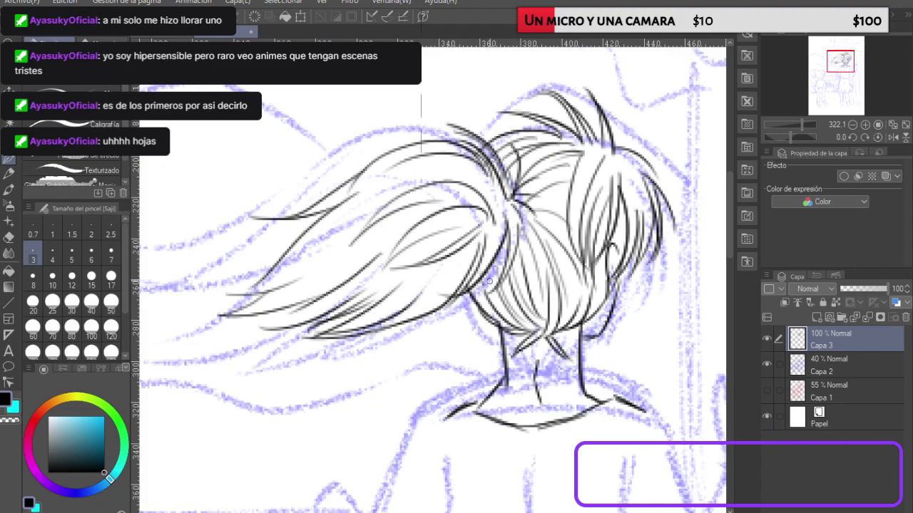
pyautogui.moveTo(437, 314); pyautogui.dragTo(505, 231)
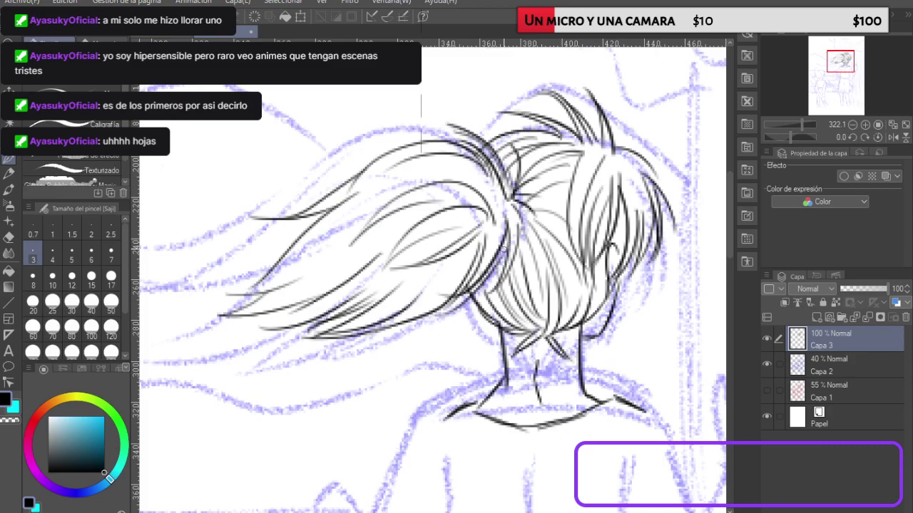
pyautogui.scroll(2, 503, 249)
pyautogui.scroll(-4, 532, 296)
pyautogui.scroll(-2, 535, 440)
pyautogui.scroll(4, 535, 440)
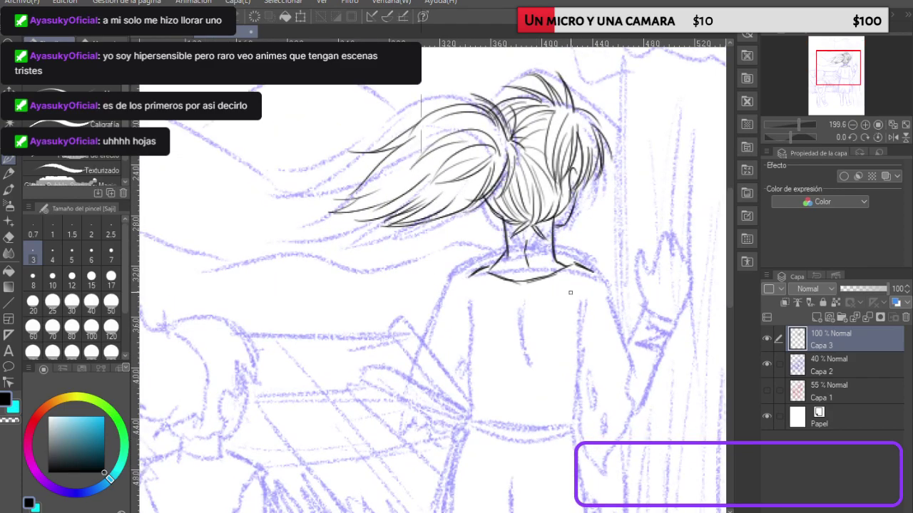
pyautogui.moveTo(577, 263); pyautogui.dragTo(618, 297)
pyautogui.hotkey('ctrl', 'z')
pyautogui.hotkey('ctrl', 'z')
# Step: Ink the tall figure's right shoulder and upper sleeve, the torso sides, the spine line and the curved waist hem
pyautogui.moveTo(588, 269)
pyautogui.mouseDown()
pyautogui.moveTo(616, 294)
pyautogui.moveTo(634, 377)
pyautogui.mouseUp()
pyautogui.moveTo(610, 298)
pyautogui.mouseDown()
pyautogui.moveTo(586, 367)
pyautogui.moveTo(583, 422)
pyautogui.moveTo(556, 452)
pyautogui.mouseUp()
pyautogui.moveTo(517, 318); pyautogui.dragTo(535, 394)
pyautogui.moveTo(470, 292)
pyautogui.mouseDown()
pyautogui.moveTo(467, 393)
pyautogui.moveTo(477, 425)
pyautogui.moveTo(519, 448)
pyautogui.mouseUp()
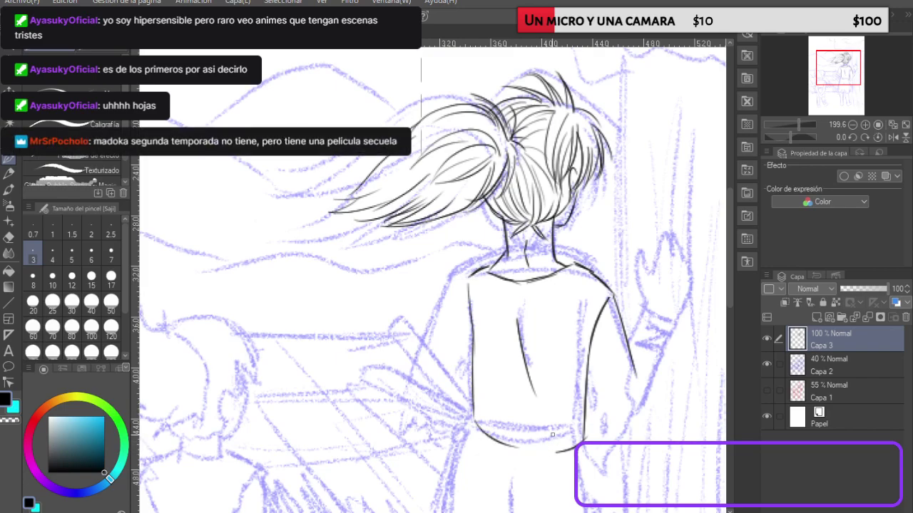
pyautogui.moveTo(482, 433); pyautogui.dragTo(561, 436)
pyautogui.moveTo(479, 431)
pyautogui.mouseDown()
pyautogui.moveTo(534, 460)
pyautogui.moveTo(488, 446)
pyautogui.moveTo(521, 459)
pyautogui.moveTo(583, 447)
pyautogui.mouseUp()
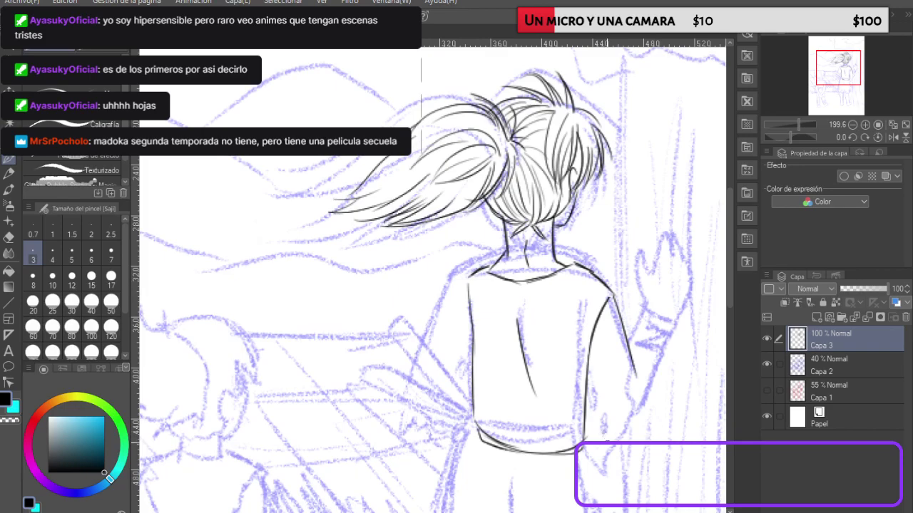
# Step: Ink the ragged, torn edge of the right sleeve from the forearm down past the waist, replacing the first attempt
pyautogui.moveTo(584, 446)
pyautogui.mouseDown()
pyautogui.moveTo(607, 467)
pyautogui.moveTo(622, 420)
pyautogui.moveTo(640, 436)
pyautogui.moveTo(635, 374)
pyautogui.mouseUp()
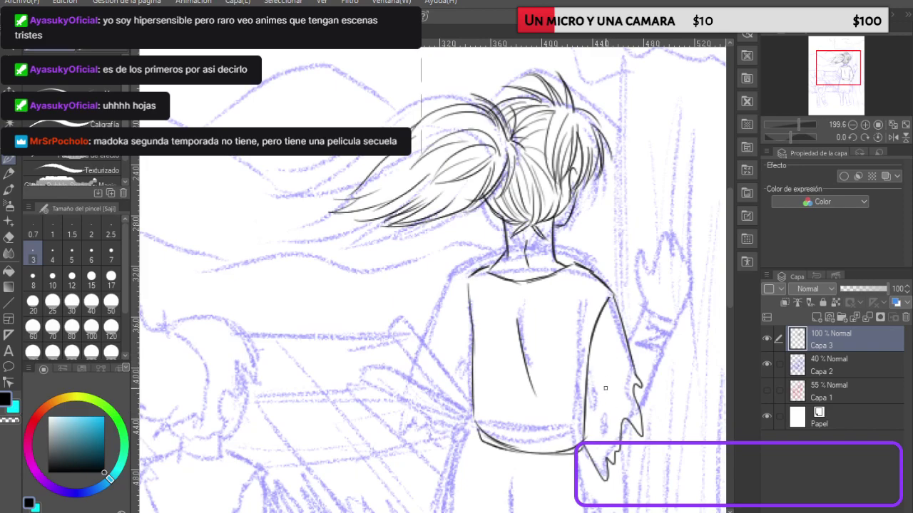
pyautogui.hotkey('ctrl', 'z')
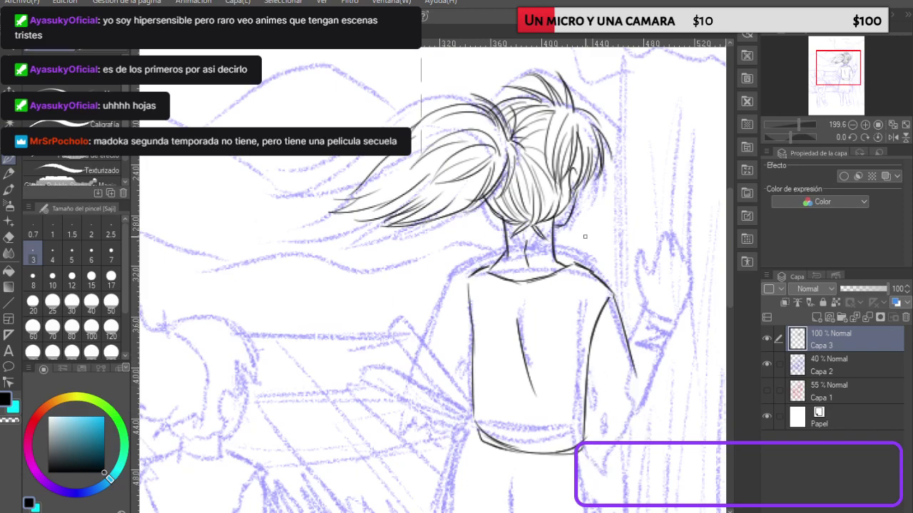
pyautogui.moveTo(620, 329)
pyautogui.mouseDown()
pyautogui.moveTo(651, 362)
pyautogui.moveTo(641, 420)
pyautogui.mouseUp()
pyautogui.moveTo(624, 380)
pyautogui.mouseDown()
pyautogui.moveTo(641, 440)
pyautogui.moveTo(644, 417)
pyautogui.moveTo(624, 484)
pyautogui.moveTo(610, 468)
pyautogui.mouseUp()
pyautogui.moveTo(583, 432)
pyautogui.mouseDown()
pyautogui.moveTo(593, 485)
pyautogui.moveTo(605, 476)
pyautogui.moveTo(615, 484)
pyautogui.mouseUp()
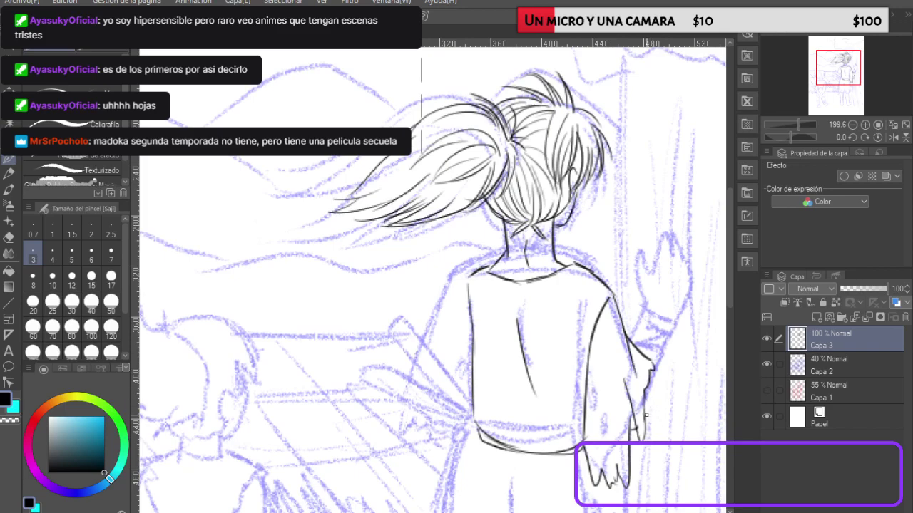
# Step: Ink the raised right forearm with its wrapped wrist and try outlining the hand's thumb and first finger
pyautogui.moveTo(646, 417)
pyautogui.mouseDown()
pyautogui.moveTo(651, 312)
pyautogui.moveTo(646, 321)
pyautogui.moveTo(672, 340)
pyautogui.moveTo(667, 351)
pyautogui.moveTo(675, 324)
pyautogui.moveTo(650, 313)
pyautogui.moveTo(677, 314)
pyautogui.moveTo(650, 331)
pyautogui.moveTo(645, 324)
pyautogui.moveTo(675, 323)
pyautogui.moveTo(651, 330)
pyautogui.moveTo(655, 323)
pyautogui.moveTo(660, 329)
pyautogui.moveTo(641, 334)
pyautogui.moveTo(670, 336)
pyautogui.moveTo(639, 348)
pyautogui.moveTo(667, 338)
pyautogui.mouseUp()
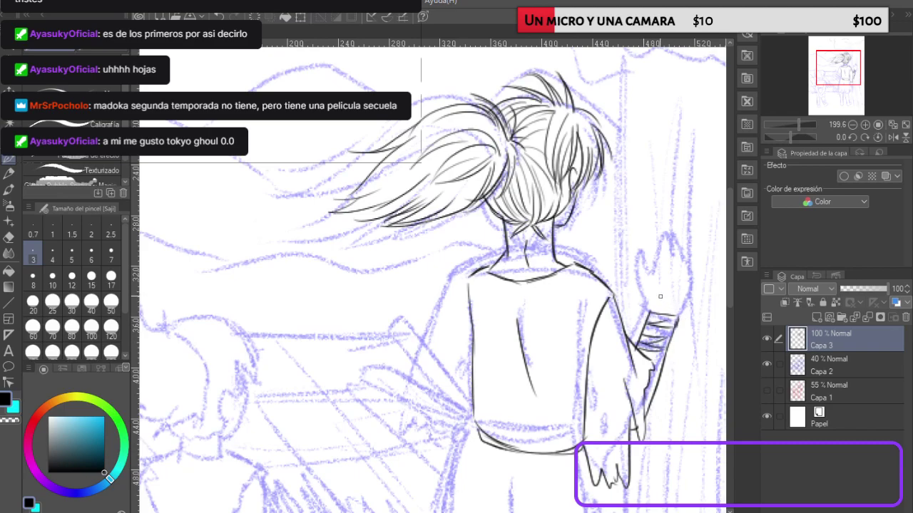
pyautogui.moveTo(648, 310)
pyautogui.mouseDown()
pyautogui.moveTo(648, 264)
pyautogui.moveTo(656, 280)
pyautogui.moveTo(666, 243)
pyautogui.moveTo(673, 279)
pyautogui.mouseUp()
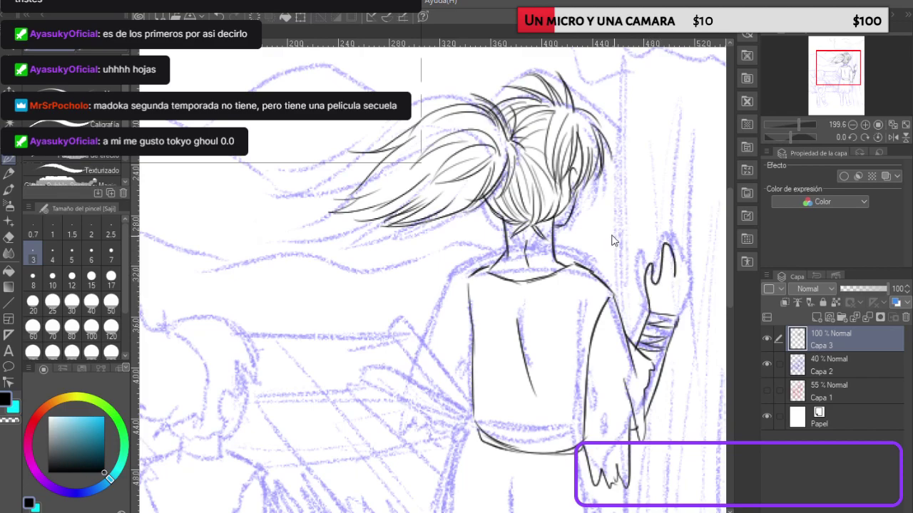
pyautogui.hotkey('ctrl', 'z')
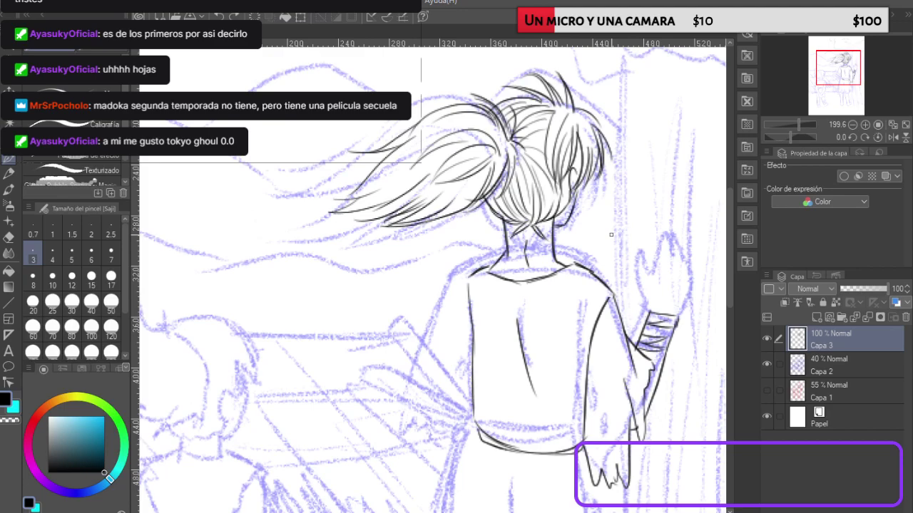
# Step: Finish inking the raised hand's fingers and palm, and ink the tall figure's left shoulder and upper sleeve with its folds
pyautogui.moveTo(650, 311)
pyautogui.mouseDown()
pyautogui.moveTo(641, 281)
pyautogui.moveTo(645, 260)
pyautogui.moveTo(654, 277)
pyautogui.moveTo(662, 232)
pyautogui.moveTo(669, 260)
pyautogui.moveTo(666, 234)
pyautogui.moveTo(687, 271)
pyautogui.moveTo(674, 318)
pyautogui.mouseUp()
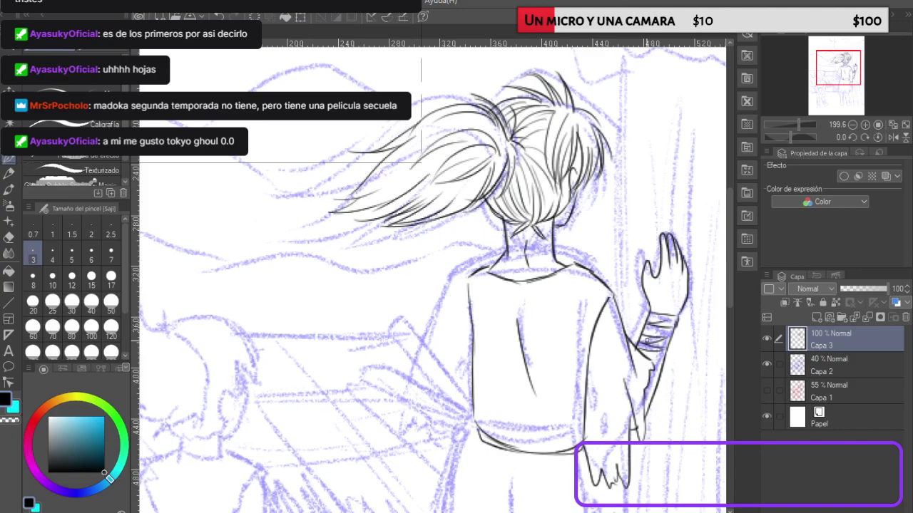
pyautogui.scroll(3, 594, 341)
pyautogui.scroll(-3, 594, 341)
pyautogui.scroll(4, 594, 341)
pyautogui.scroll(-5, 594, 341)
pyautogui.scroll(-4, 594, 341)
pyautogui.scroll(7, 526, 437)
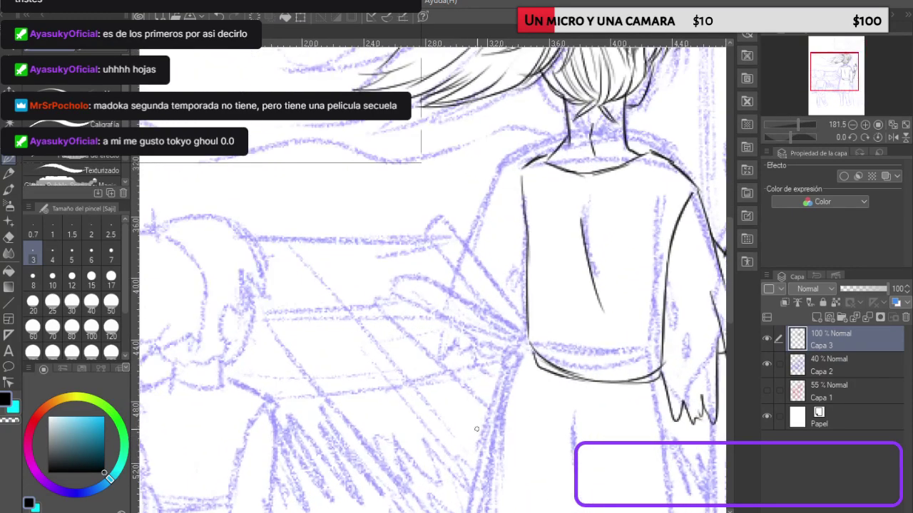
pyautogui.moveTo(520, 172)
pyautogui.mouseDown()
pyautogui.moveTo(495, 202)
pyautogui.moveTo(491, 254)
pyautogui.mouseUp()
pyautogui.moveTo(494, 217)
pyautogui.mouseDown()
pyautogui.moveTo(480, 261)
pyautogui.moveTo(512, 245)
pyautogui.moveTo(510, 296)
pyautogui.mouseUp()
pyautogui.moveTo(514, 235); pyautogui.dragTo(512, 301)
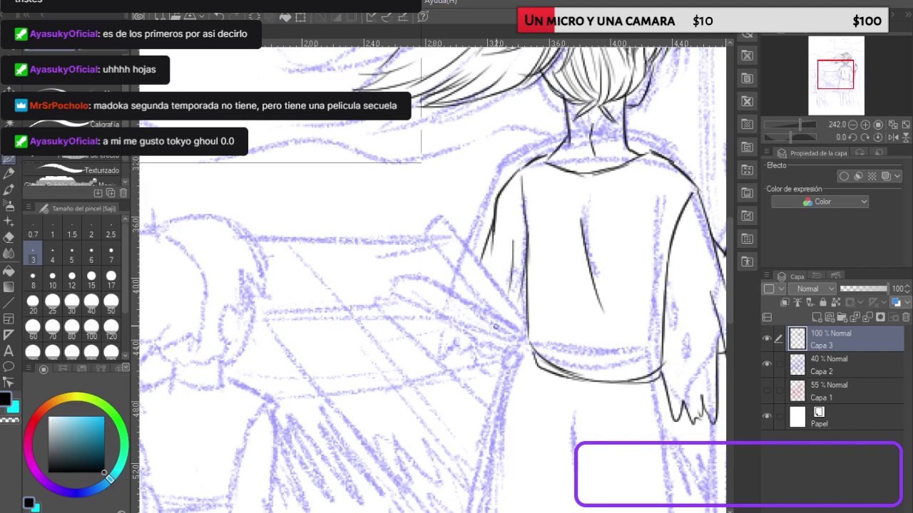
# Step: Hide the reference document's Capa 3 layer to consult the landscape picture beneath, and return to the drawing
pyautogui.click(911, 77)
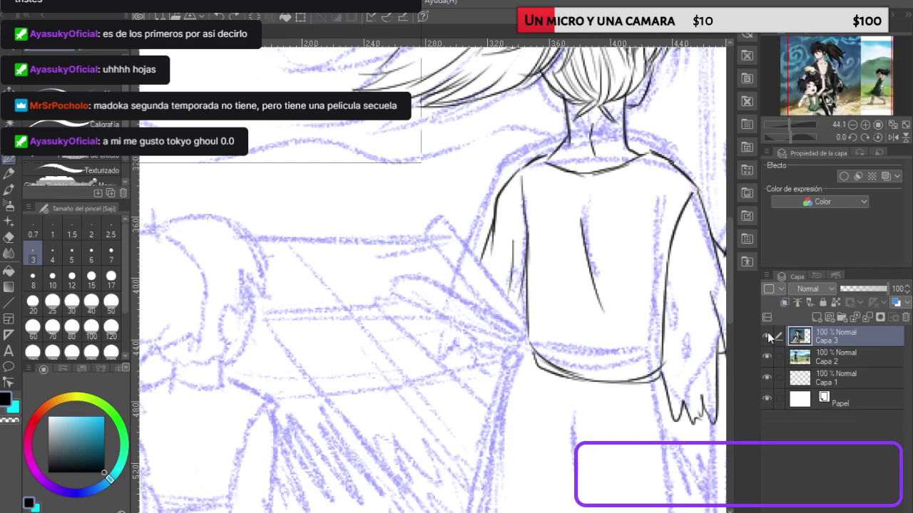
pyautogui.click(767, 334)
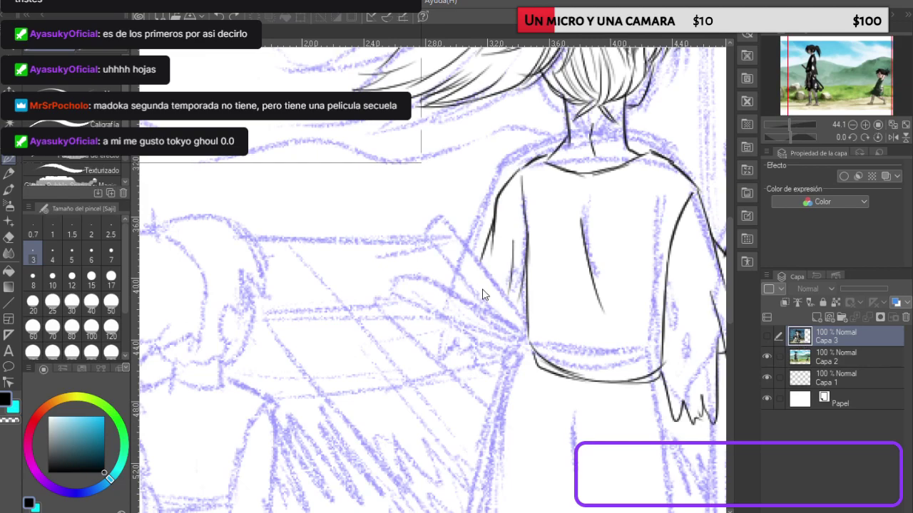
pyautogui.click(515, 321)
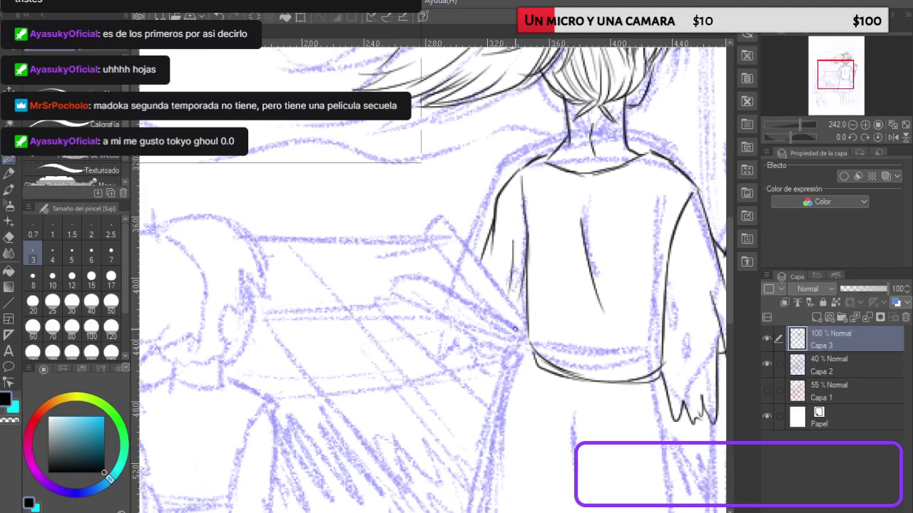
# Step: Ink the long narrow pointed shape slanting down and outward from the tall figure's left waist, replacing a first stroke
pyautogui.moveTo(526, 333); pyautogui.dragTo(480, 422)
pyautogui.hotkey('ctrl', 'z')
pyautogui.scroll(-4, 518, 359)
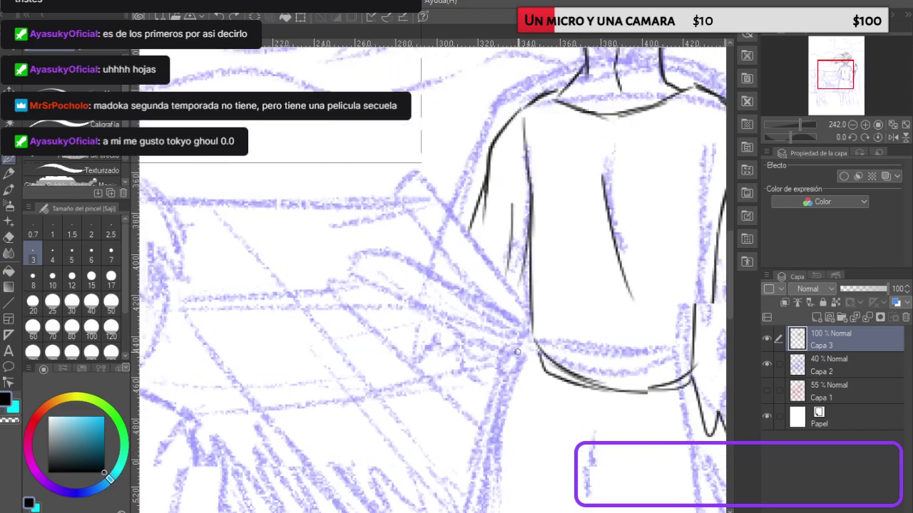
pyautogui.scroll(3, 520, 344)
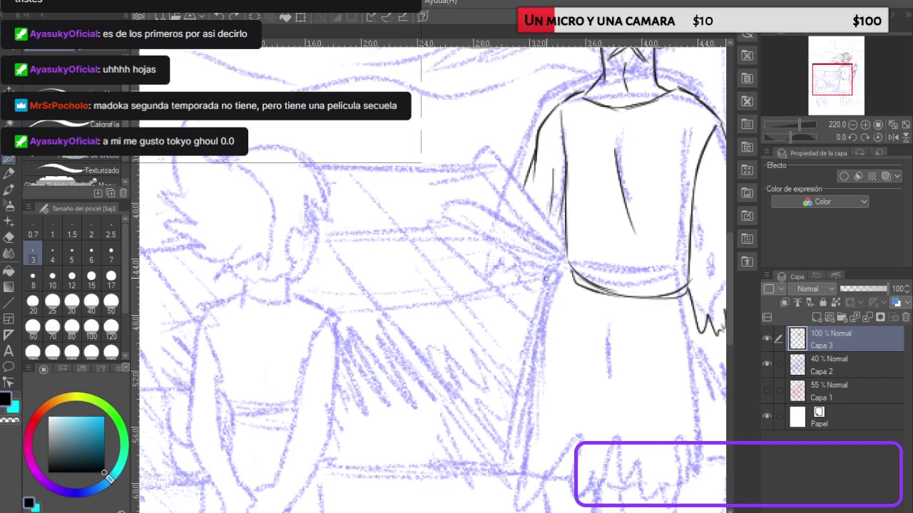
pyautogui.moveTo(564, 260)
pyautogui.mouseDown()
pyautogui.moveTo(482, 396)
pyautogui.moveTo(560, 294)
pyautogui.moveTo(548, 320)
pyautogui.mouseUp()
pyautogui.moveTo(482, 394); pyautogui.dragTo(524, 318)
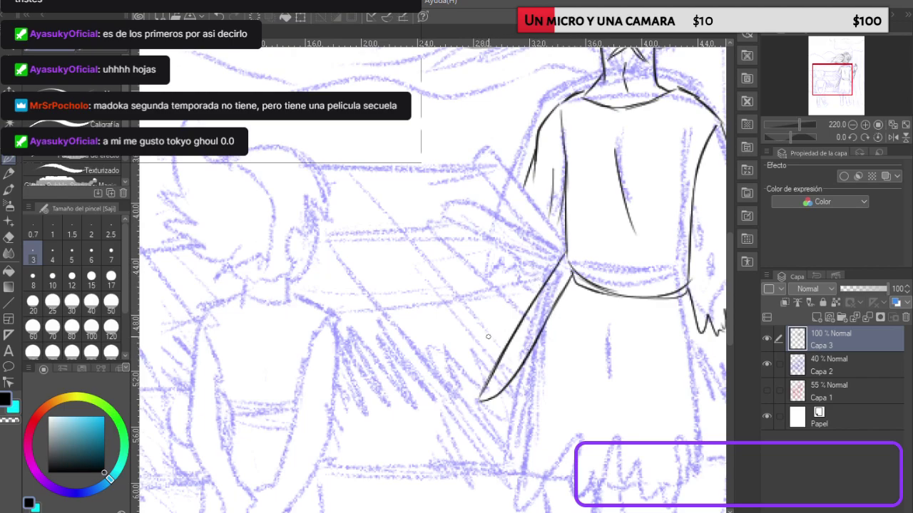
# Step: Ink the tall figure's lower garment below the waist with both sides, a central fold and a jagged, torn hem
pyautogui.scroll(-5, 731, 288)
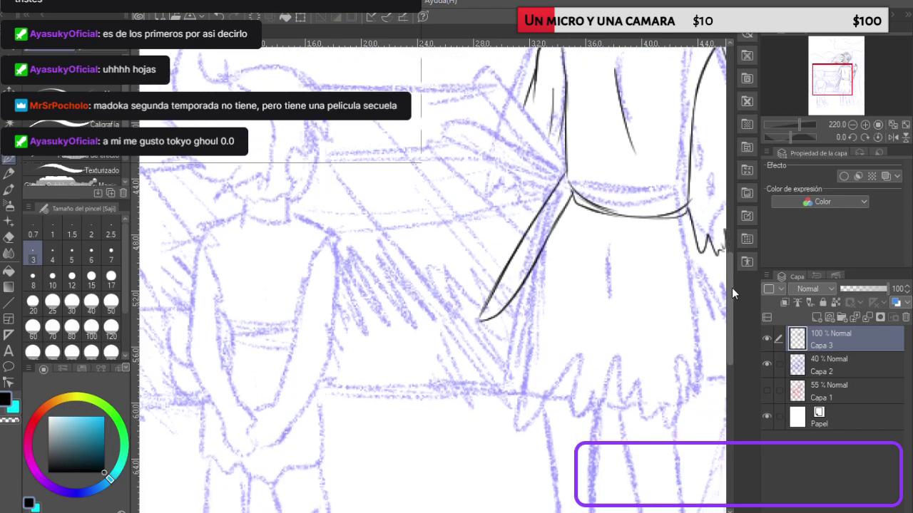
pyautogui.moveTo(614, 229); pyautogui.dragTo(630, 276)
pyautogui.moveTo(546, 190); pyautogui.dragTo(540, 332)
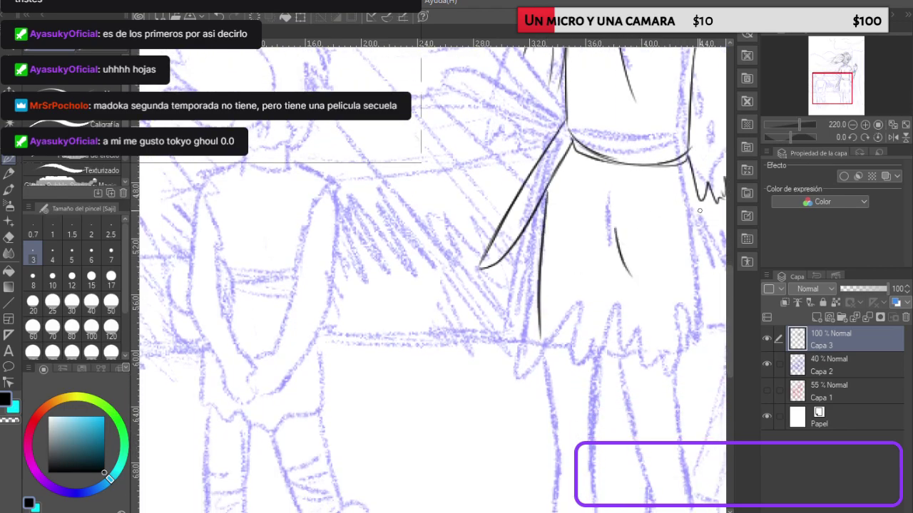
pyautogui.moveTo(535, 302)
pyautogui.mouseDown()
pyautogui.moveTo(531, 361)
pyautogui.moveTo(564, 380)
pyautogui.moveTo(580, 359)
pyautogui.moveTo(621, 358)
pyautogui.moveTo(637, 393)
pyautogui.moveTo(662, 373)
pyautogui.moveTo(673, 340)
pyautogui.moveTo(691, 337)
pyautogui.moveTo(702, 373)
pyautogui.moveTo(725, 341)
pyautogui.mouseUp()
pyautogui.moveTo(534, 512); pyautogui.dragTo(596, 512)
pyautogui.moveTo(491, 161)
pyautogui.mouseDown()
pyautogui.moveTo(544, 328)
pyautogui.moveTo(532, 339)
pyautogui.mouseUp()
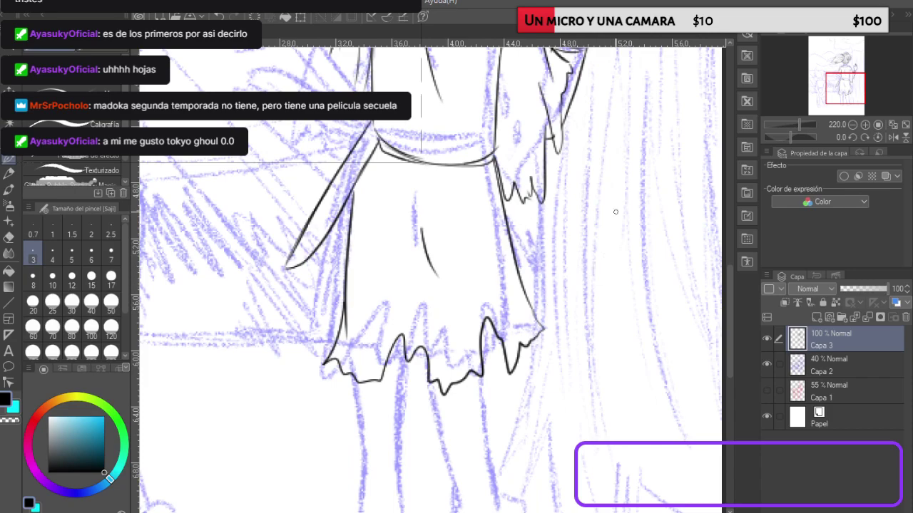
# Step: Ink the tall figure's left leg and foot below the torn hem, with bandage lines wrapped across the shin
pyautogui.moveTo(730, 300); pyautogui.dragTo(735, 322)
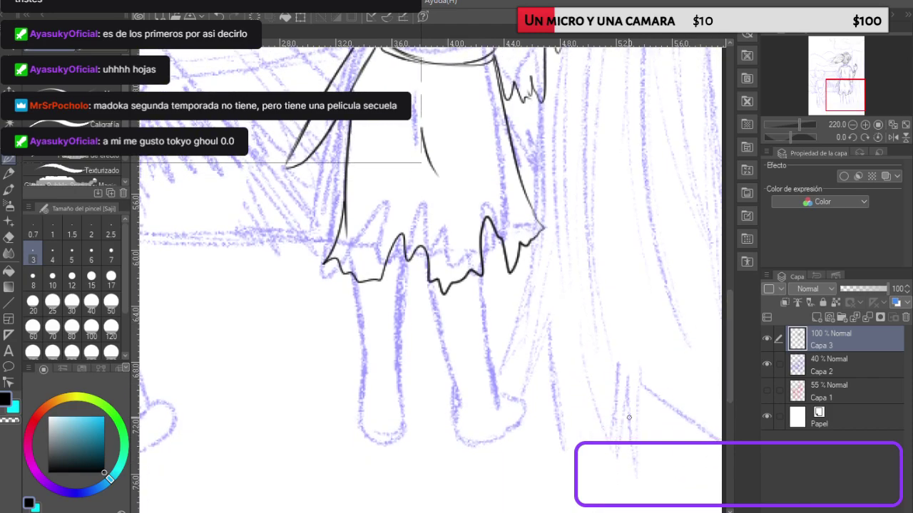
pyautogui.moveTo(348, 275); pyautogui.dragTo(365, 354)
pyautogui.hotkey('ctrl', 'z')
pyautogui.moveTo(355, 281)
pyautogui.mouseDown()
pyautogui.moveTo(365, 429)
pyautogui.moveTo(398, 436)
pyautogui.moveTo(411, 417)
pyautogui.moveTo(399, 352)
pyautogui.moveTo(401, 258)
pyautogui.mouseUp()
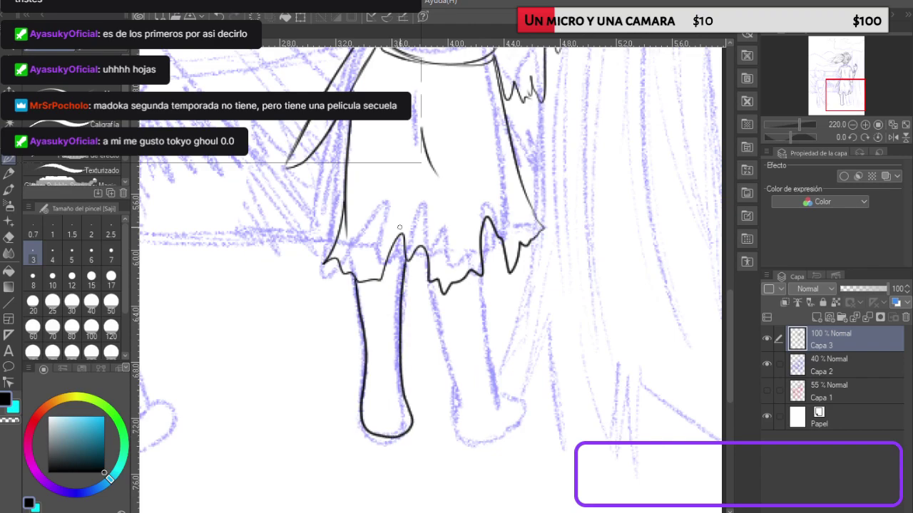
pyautogui.moveTo(364, 390)
pyautogui.mouseDown()
pyautogui.moveTo(406, 398)
pyautogui.moveTo(398, 368)
pyautogui.mouseUp()
pyautogui.moveTo(359, 315); pyautogui.dragTo(398, 322)
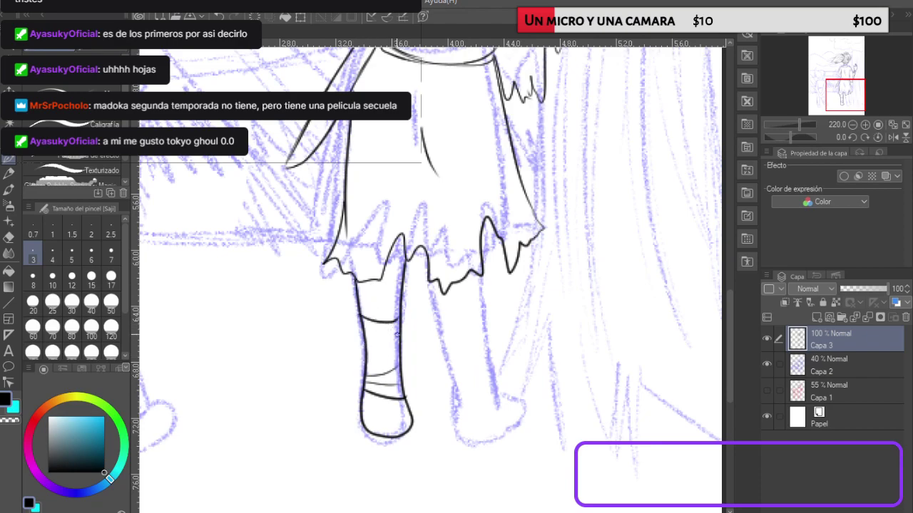
pyautogui.moveTo(356, 300)
pyautogui.mouseDown()
pyautogui.moveTo(396, 289)
pyautogui.moveTo(401, 299)
pyautogui.mouseUp()
pyautogui.moveTo(364, 331)
pyautogui.mouseDown()
pyautogui.moveTo(395, 352)
pyautogui.moveTo(362, 360)
pyautogui.moveTo(399, 358)
pyautogui.mouseUp()
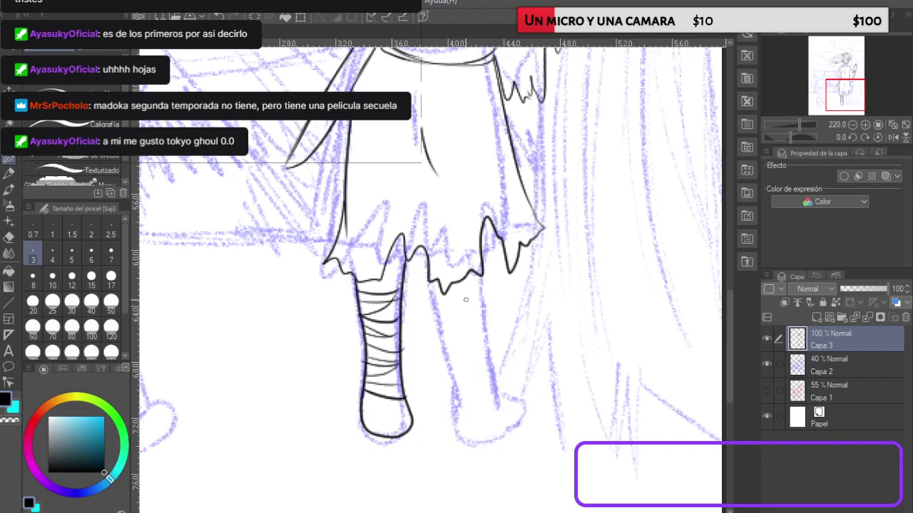
# Step: Ink the tall figure's right leg with its outward-turned foot and bandage lines across the shin
pyautogui.moveTo(459, 285)
pyautogui.mouseDown()
pyautogui.moveTo(477, 428)
pyautogui.moveTo(527, 433)
pyautogui.moveTo(554, 409)
pyautogui.moveTo(547, 392)
pyautogui.moveTo(521, 395)
pyautogui.moveTo(511, 380)
pyautogui.moveTo(516, 266)
pyautogui.mouseUp()
pyautogui.moveTo(478, 398)
pyautogui.mouseDown()
pyautogui.moveTo(512, 396)
pyautogui.moveTo(511, 388)
pyautogui.mouseUp()
pyautogui.moveTo(477, 367); pyautogui.dragTo(509, 363)
pyautogui.moveTo(473, 354)
pyautogui.mouseDown()
pyautogui.moveTo(512, 348)
pyautogui.moveTo(504, 334)
pyautogui.moveTo(521, 279)
pyautogui.mouseUp()
pyautogui.moveTo(466, 325); pyautogui.dragTo(516, 296)
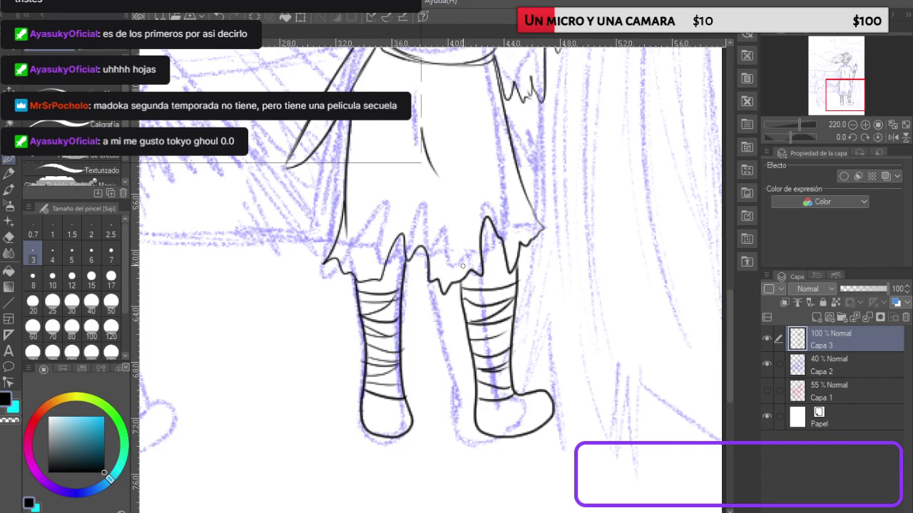
# Step: Ink the tree's spreading roots and the pointed grass tufts at its base beside the tall figure's right foot
pyautogui.scroll(2, 468, 244)
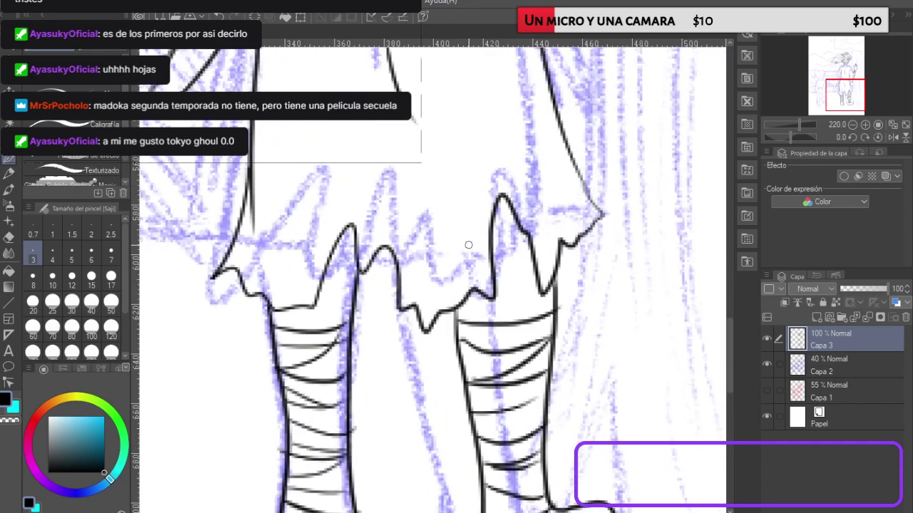
pyautogui.scroll(-4, 471, 244)
pyautogui.scroll(3, 518, 225)
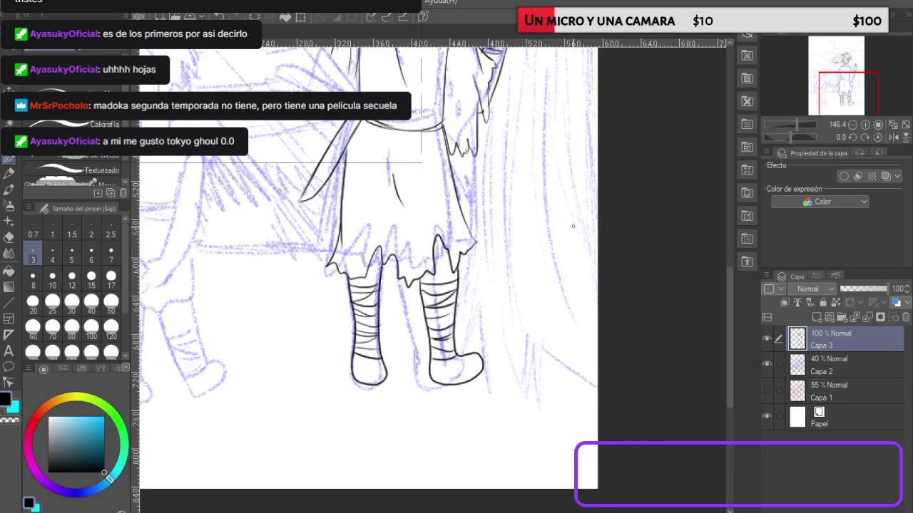
pyautogui.moveTo(462, 345)
pyautogui.mouseDown()
pyautogui.moveTo(464, 462)
pyautogui.moveTo(514, 354)
pyautogui.moveTo(546, 310)
pyautogui.mouseUp()
pyautogui.moveTo(533, 385)
pyautogui.mouseDown()
pyautogui.moveTo(576, 342)
pyautogui.moveTo(533, 400)
pyautogui.moveTo(607, 436)
pyautogui.mouseUp()
pyautogui.moveTo(584, 342)
pyautogui.mouseDown()
pyautogui.moveTo(608, 401)
pyautogui.moveTo(590, 323)
pyautogui.moveTo(597, 306)
pyautogui.mouseUp()
pyautogui.moveTo(597, 309)
pyautogui.mouseDown()
pyautogui.moveTo(596, 361)
pyautogui.moveTo(608, 360)
pyautogui.mouseUp()
pyautogui.moveTo(462, 336); pyautogui.dragTo(456, 367)
pyautogui.moveTo(446, 317)
pyautogui.mouseDown()
pyautogui.moveTo(442, 375)
pyautogui.moveTo(432, 385)
pyautogui.mouseUp()
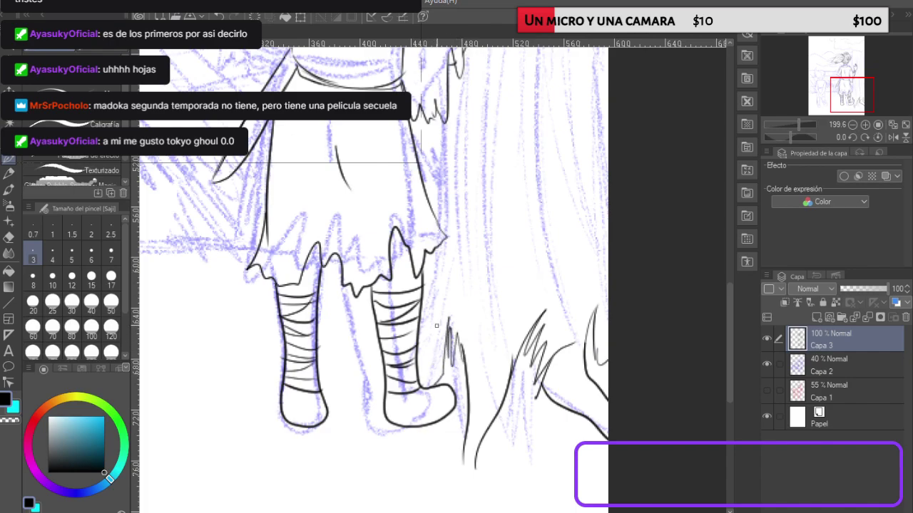
# Step: Ink the lower trunk's left edge behind the skirt and right leg, and start its right edge above the roots
pyautogui.moveTo(417, 343)
pyautogui.mouseDown()
pyautogui.moveTo(447, 167)
pyautogui.moveTo(438, 324)
pyautogui.mouseUp()
pyautogui.moveTo(462, 178); pyautogui.dragTo(457, 308)
pyautogui.moveTo(450, 207); pyautogui.dragTo(441, 268)
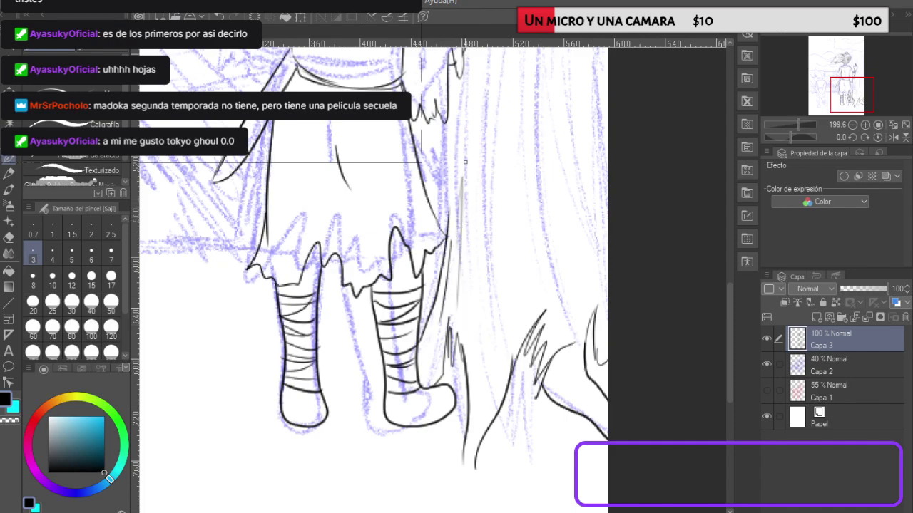
pyautogui.scroll(1, 486, 164)
pyautogui.scroll(-4, 487, 165)
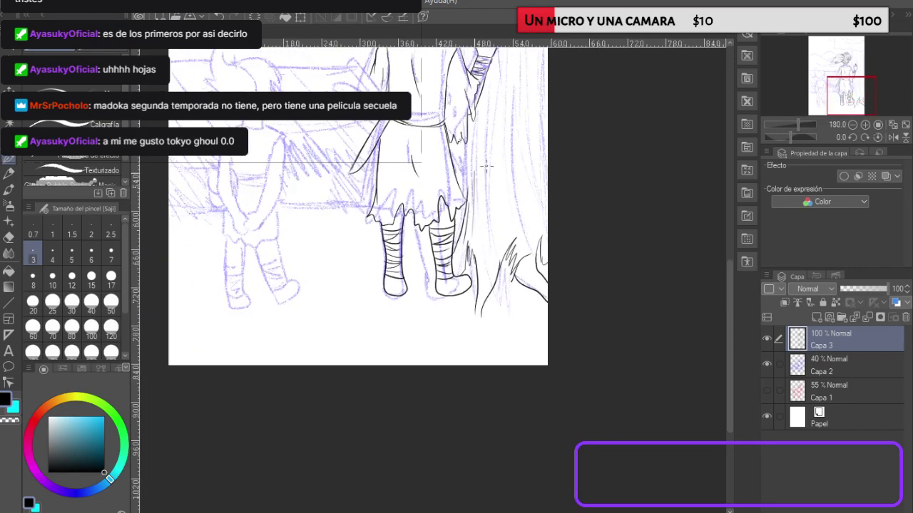
pyautogui.moveTo(543, 206)
pyautogui.mouseDown()
pyautogui.moveTo(549, 236)
pyautogui.moveTo(539, 121)
pyautogui.mouseUp()
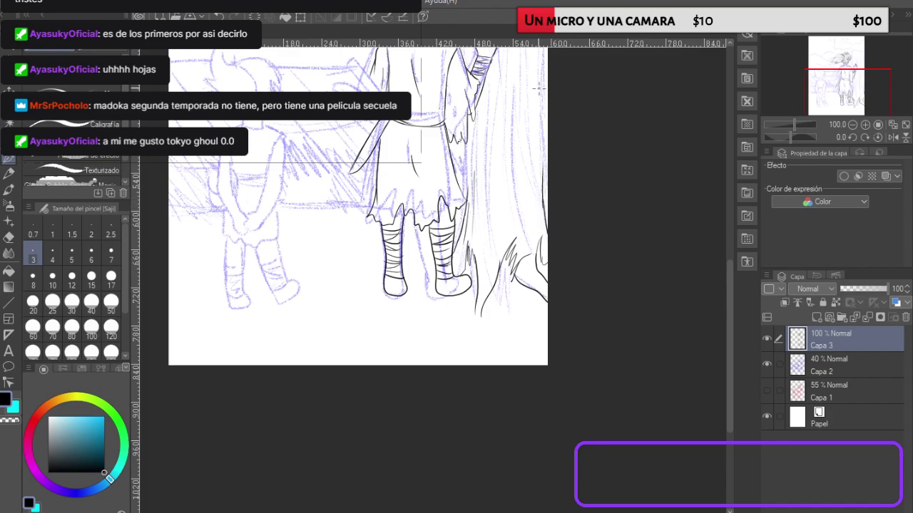
# Step: Extend both edges of the tree trunk upward, from beside the skirt to below the raised arm and along the canvas edge
pyautogui.scroll(-4, 501, 187)
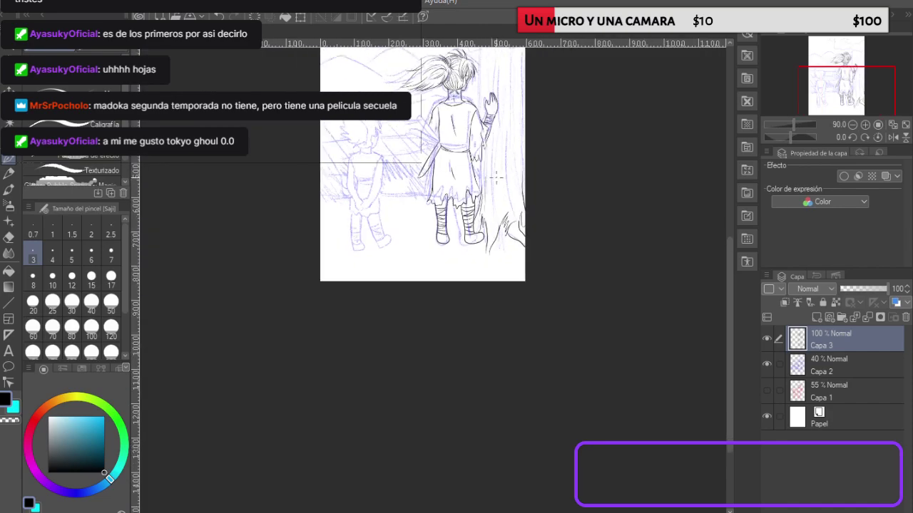
pyautogui.scroll(2, 506, 99)
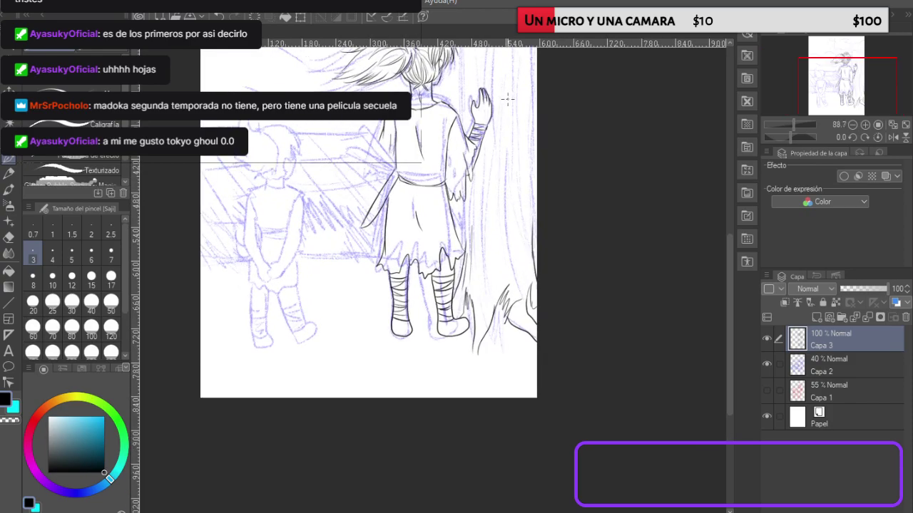
pyautogui.scroll(-4, 508, 99)
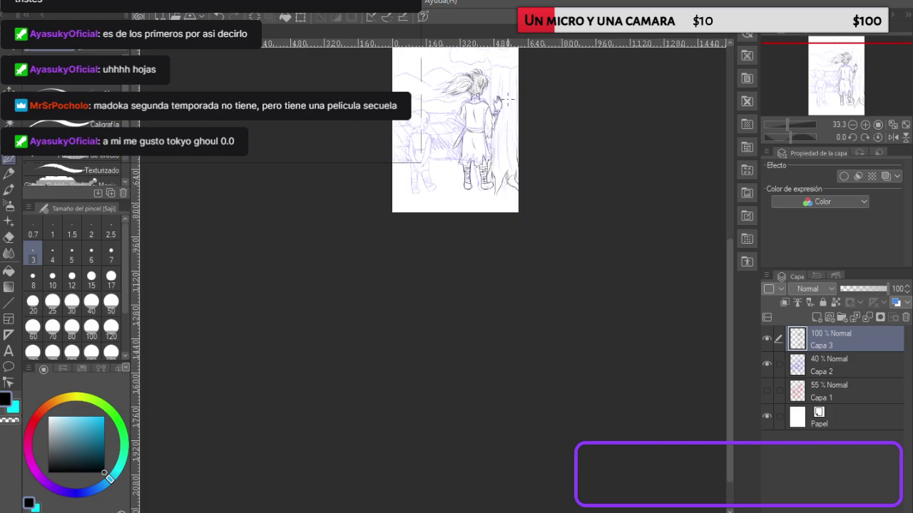
pyautogui.scroll(2, 502, 56)
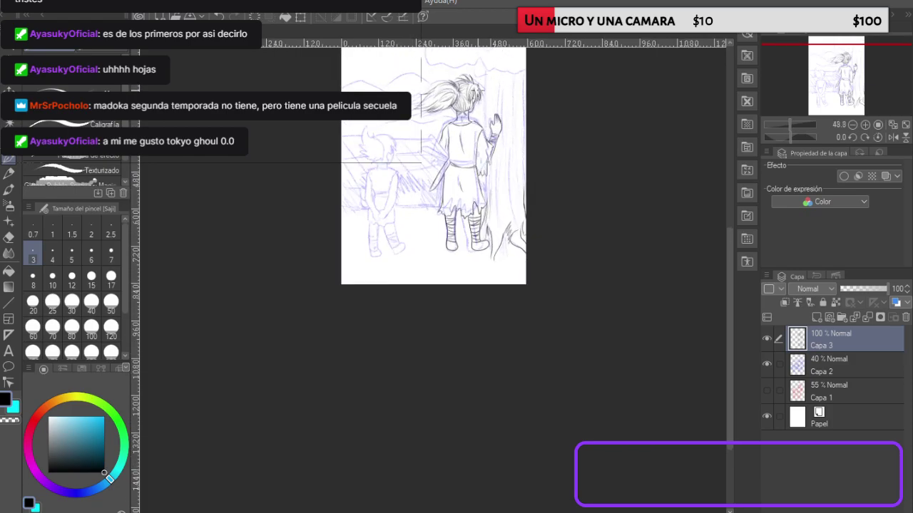
pyautogui.scroll(5, 513, 209)
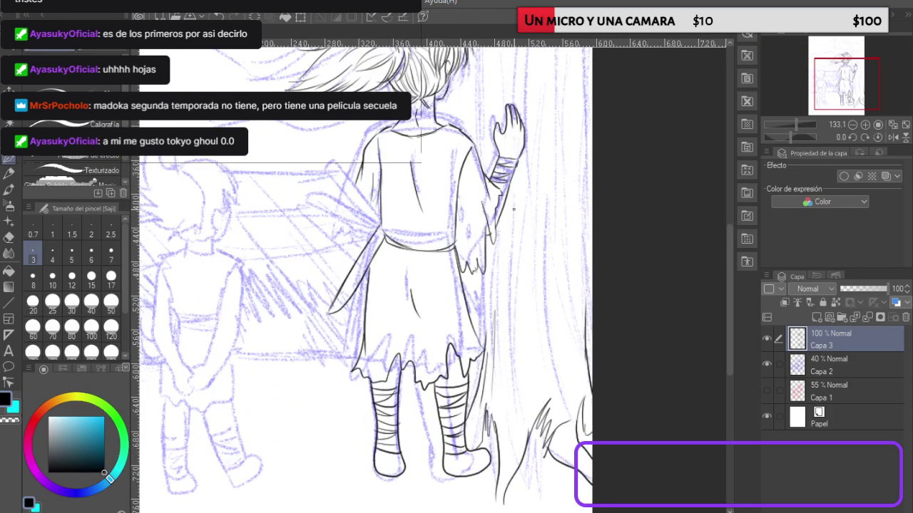
pyautogui.moveTo(485, 270); pyautogui.dragTo(488, 338)
pyautogui.moveTo(487, 298); pyautogui.dragTo(486, 245)
pyautogui.moveTo(487, 283); pyautogui.dragTo(485, 236)
pyautogui.moveTo(584, 324); pyautogui.dragTo(583, 233)
pyautogui.moveTo(585, 274); pyautogui.dragTo(586, 210)
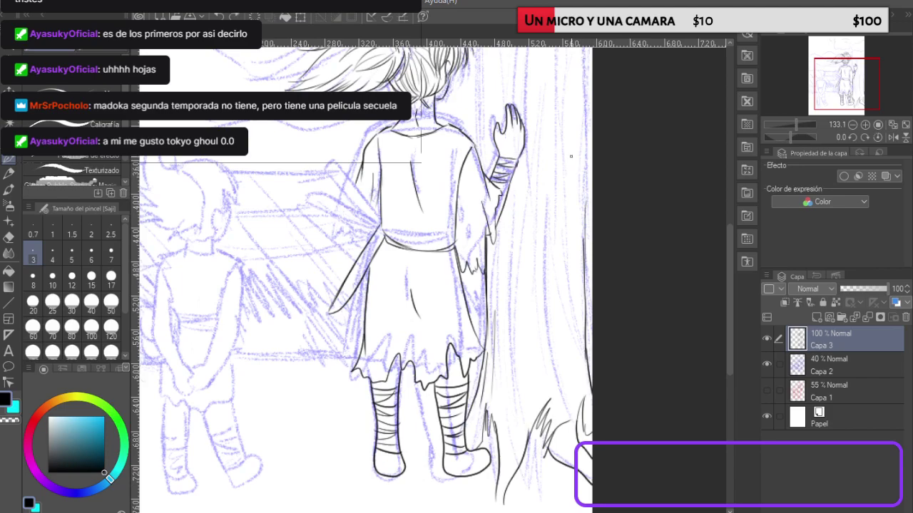
# Step: Ink both edges of the upper trunk up to the foliage, erasing the stray line inside the right edge
pyautogui.scroll(2, 571, 156)
pyautogui.scroll(-3, 571, 157)
pyautogui.moveTo(730, 293); pyautogui.dragTo(721, 243)
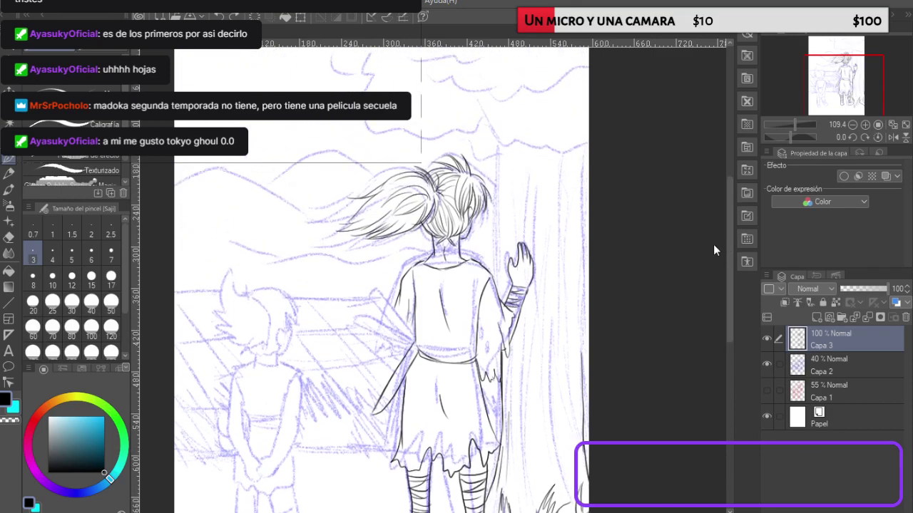
pyautogui.scroll(4, 591, 275)
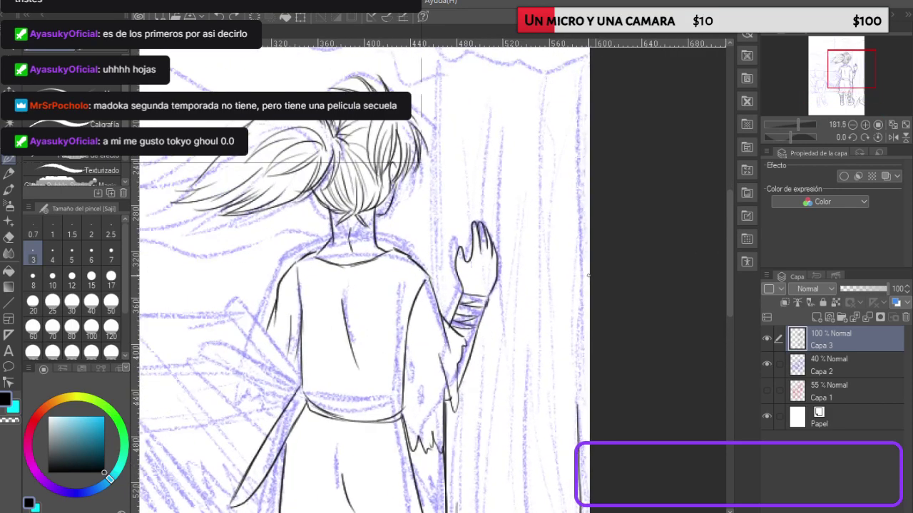
pyautogui.moveTo(427, 326)
pyautogui.mouseDown()
pyautogui.moveTo(425, 171)
pyautogui.moveTo(424, 186)
pyautogui.moveTo(389, 45)
pyautogui.mouseUp()
pyautogui.moveTo(576, 426)
pyautogui.mouseDown()
pyautogui.moveTo(566, 177)
pyautogui.moveTo(548, 83)
pyautogui.mouseUp()
pyautogui.moveTo(568, 198); pyautogui.dragTo(571, 59)
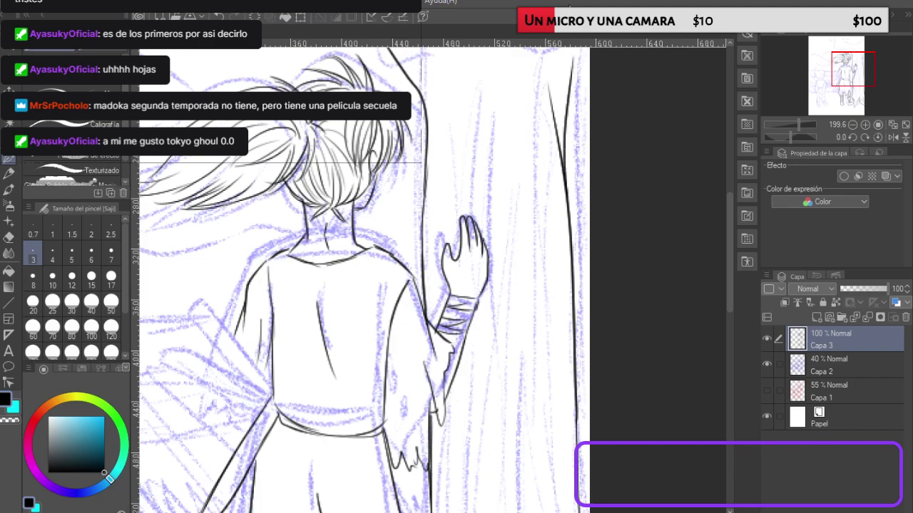
pyautogui.press('e')
pyautogui.moveTo(550, 139)
pyautogui.mouseDown()
pyautogui.moveTo(550, 150)
pyautogui.moveTo(550, 76)
pyautogui.moveTo(551, 182)
pyautogui.mouseUp()
# Step: Ink long vertical bark grain lines on the upper trunk around the raised hand and down below the bandaged wrist
pyautogui.press('p')
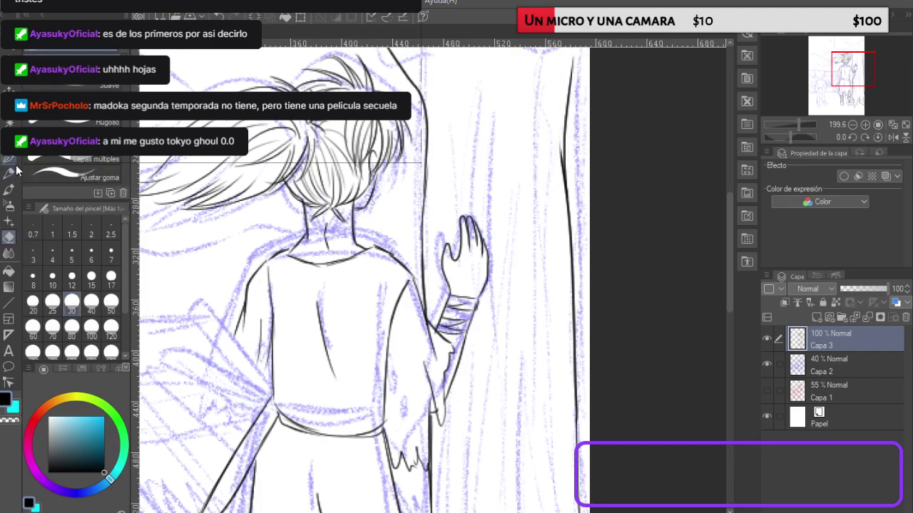
pyautogui.moveTo(438, 72); pyautogui.dragTo(440, 263)
pyautogui.moveTo(431, 195); pyautogui.dragTo(431, 298)
pyautogui.moveTo(458, 99); pyautogui.dragTo(457, 233)
pyautogui.moveTo(535, 63); pyautogui.dragTo(541, 355)
pyautogui.moveTo(542, 186); pyautogui.dragTo(564, 410)
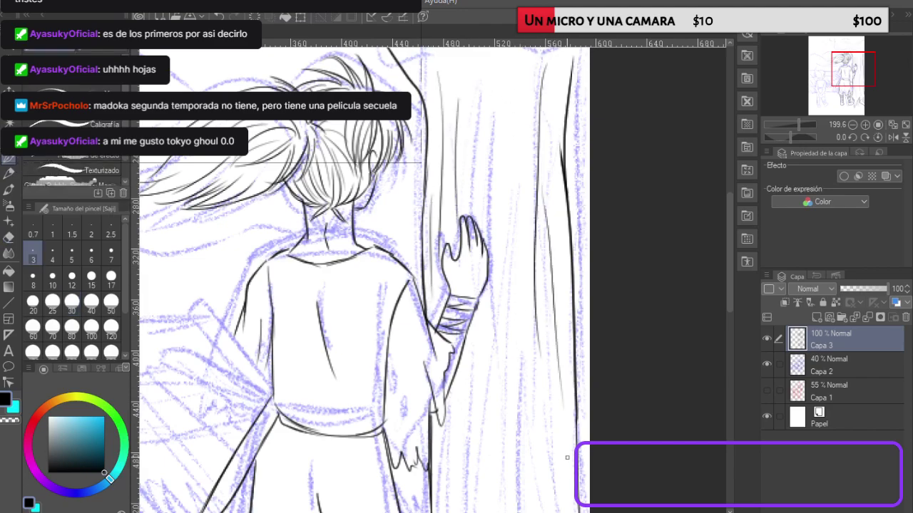
pyautogui.moveTo(499, 107); pyautogui.dragTo(518, 437)
pyautogui.moveTo(504, 233); pyautogui.dragTo(472, 442)
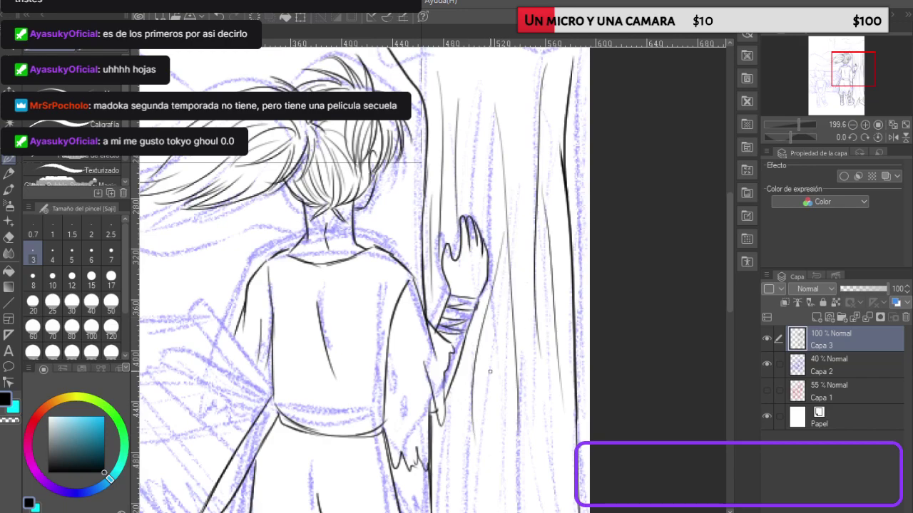
# Step: Ink a narrow pointed knot hollow in the trunk beside the raised forearm, with grain lines around it
pyautogui.moveTo(490, 301); pyautogui.dragTo(512, 420)
pyautogui.moveTo(495, 335)
pyautogui.mouseDown()
pyautogui.moveTo(481, 441)
pyautogui.moveTo(489, 439)
pyautogui.mouseUp()
pyautogui.moveTo(498, 355); pyautogui.dragTo(503, 441)
pyautogui.moveTo(487, 344); pyautogui.dragTo(499, 467)
pyautogui.moveTo(502, 398)
pyautogui.mouseDown()
pyautogui.moveTo(508, 463)
pyautogui.moveTo(535, 418)
pyautogui.moveTo(535, 485)
pyautogui.mouseUp()
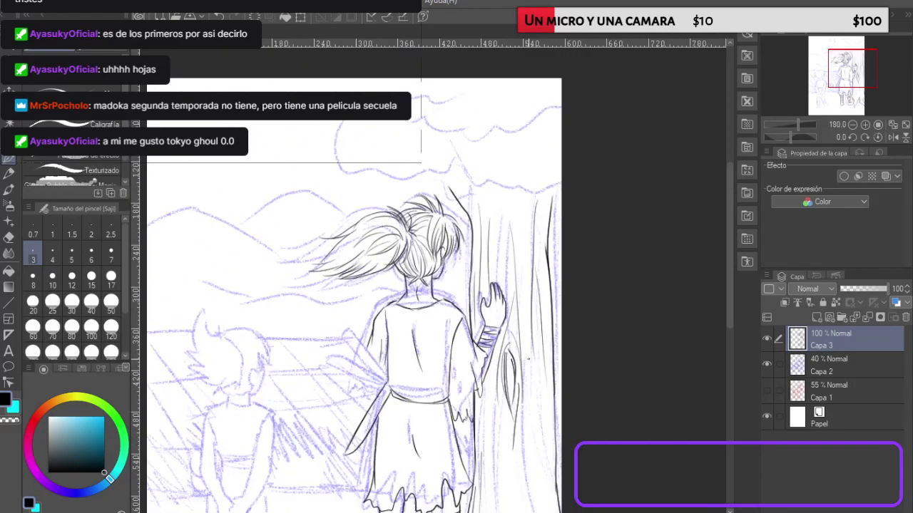
pyautogui.moveTo(534, 394); pyautogui.dragTo(538, 434)
pyautogui.scroll(4, 538, 433)
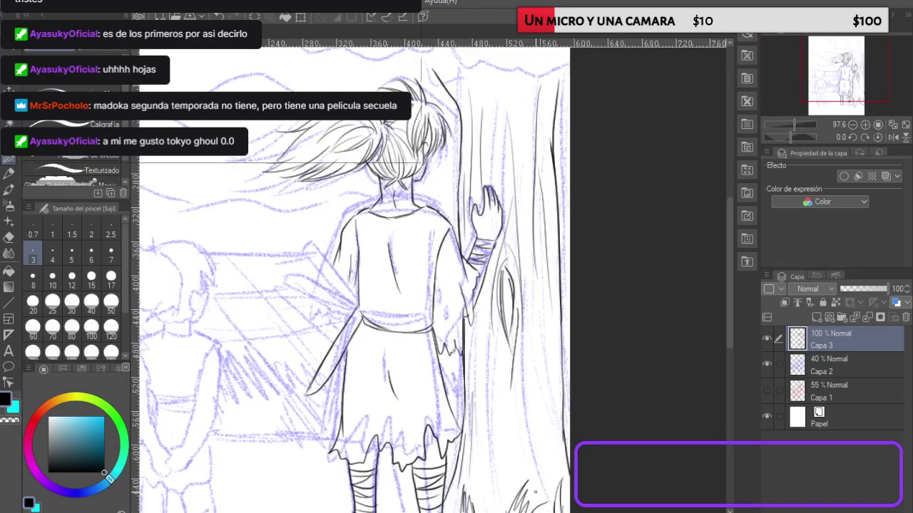
# Step: Extend the bark grain with long vertical strokes down the lower trunk from the knot hollow to the roots
pyautogui.moveTo(479, 321); pyautogui.dragTo(483, 452)
pyautogui.moveTo(495, 348); pyautogui.dragTo(504, 490)
pyautogui.moveTo(504, 390); pyautogui.dragTo(509, 483)
pyautogui.moveTo(535, 299)
pyautogui.mouseDown()
pyautogui.moveTo(542, 461)
pyautogui.moveTo(551, 373)
pyautogui.moveTo(559, 489)
pyautogui.mouseUp()
pyautogui.moveTo(521, 355); pyautogui.dragTo(531, 478)
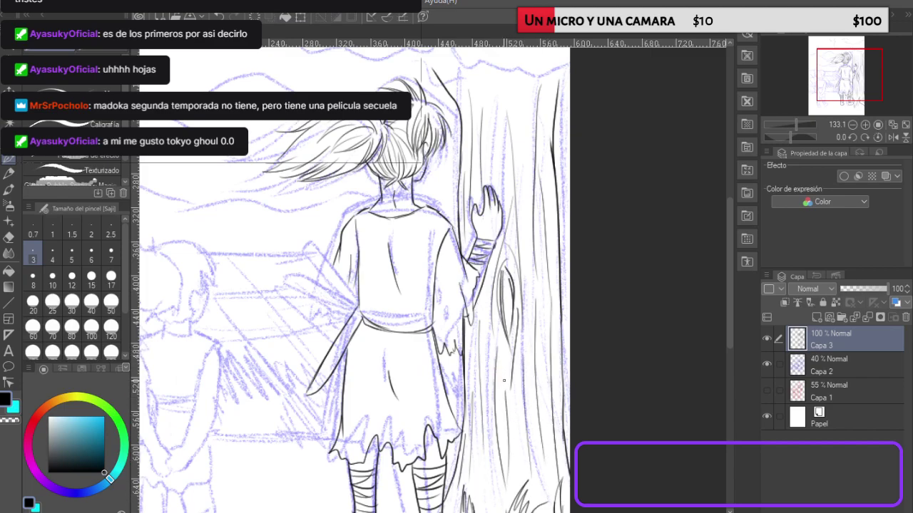
pyautogui.press('e')
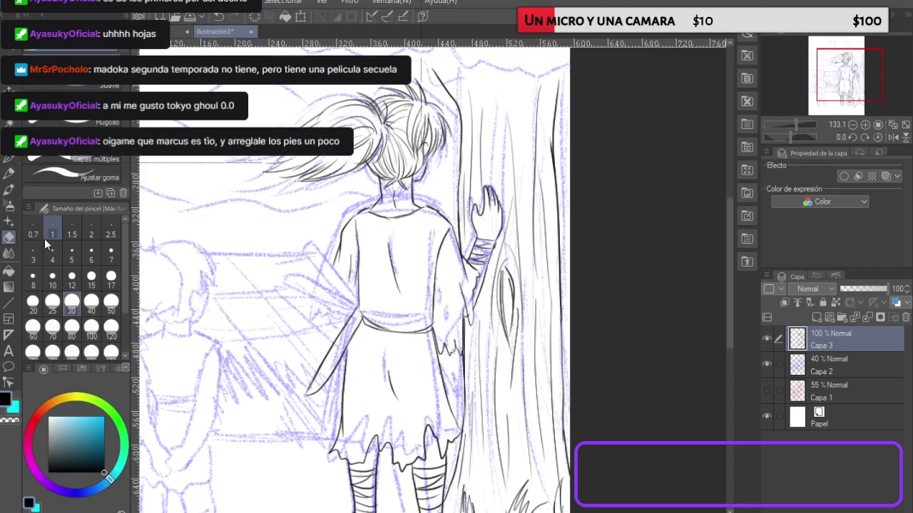
pyautogui.click(8, 158)
pyautogui.moveTo(509, 384); pyautogui.dragTo(519, 494)
pyautogui.moveTo(490, 433)
pyautogui.mouseDown()
pyautogui.moveTo(495, 512)
pyautogui.moveTo(476, 509)
pyautogui.mouseUp()
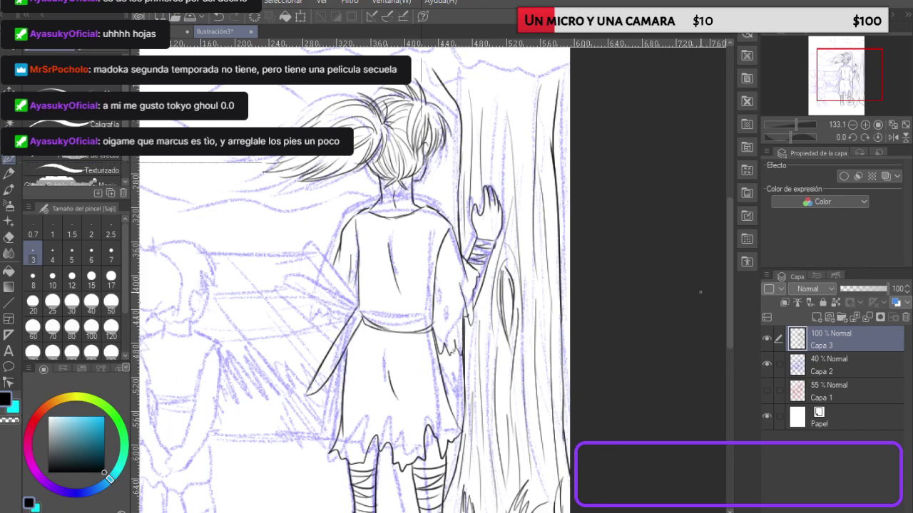
# Step: Ink bark lines at the top of the trunk and flare its edges outward where it meets the foliage
pyautogui.moveTo(728, 278); pyautogui.dragTo(712, 216)
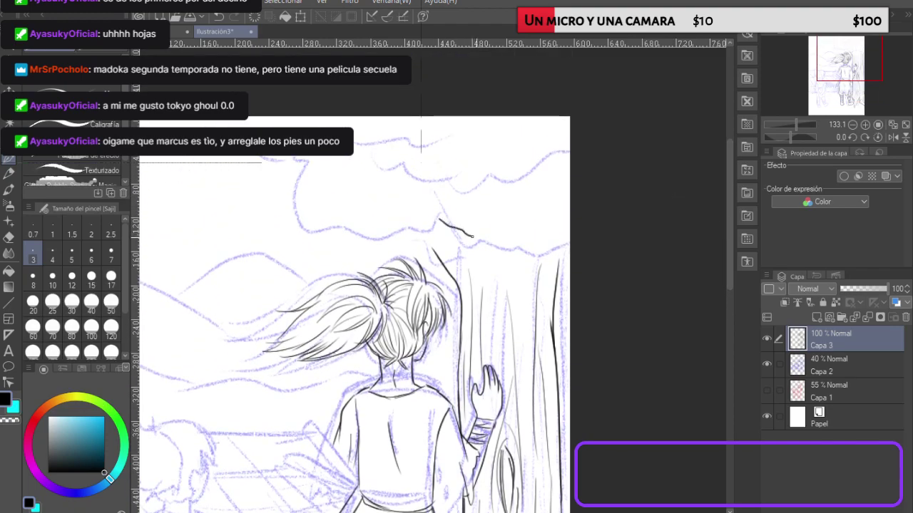
pyautogui.moveTo(441, 246)
pyautogui.mouseDown()
pyautogui.moveTo(472, 293)
pyautogui.moveTo(475, 270)
pyautogui.moveTo(482, 295)
pyautogui.mouseUp()
pyautogui.moveTo(502, 251); pyautogui.dragTo(503, 328)
pyautogui.moveTo(517, 250); pyautogui.dragTo(519, 344)
pyautogui.moveTo(529, 250); pyautogui.dragTo(538, 363)
pyautogui.moveTo(556, 239); pyautogui.dragTo(534, 348)
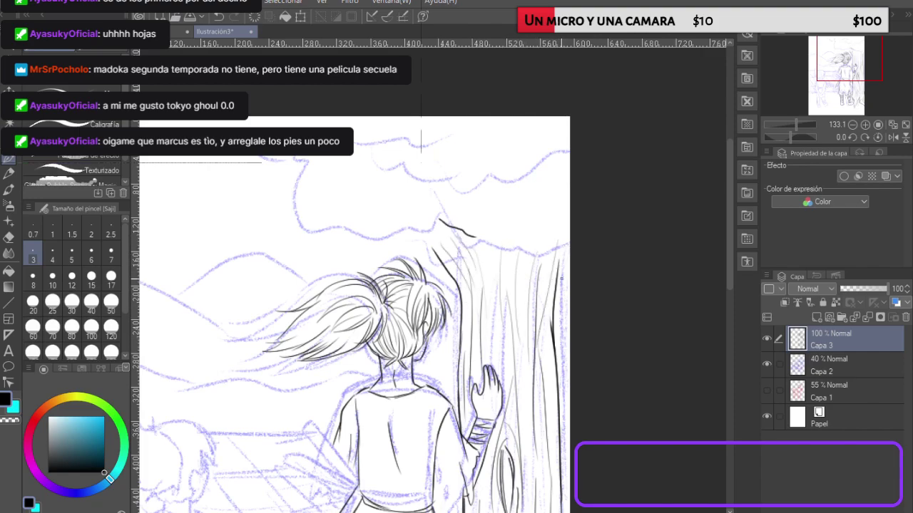
pyautogui.moveTo(567, 258); pyautogui.dragTo(556, 286)
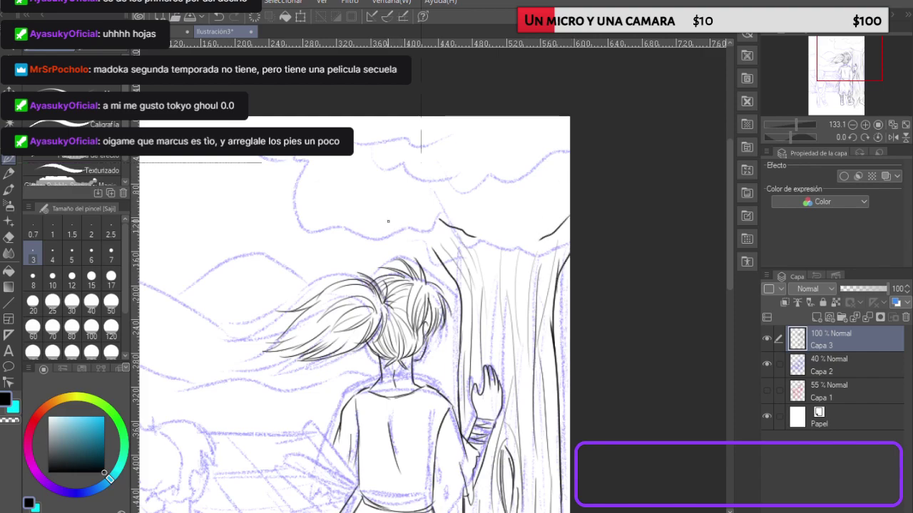
# Step: Ink the branch reaching left above the ponytail, with two forked edges and grain lines running into the trunk
pyautogui.moveTo(386, 230); pyautogui.dragTo(423, 238)
pyautogui.moveTo(370, 207); pyautogui.dragTo(388, 232)
pyautogui.moveTo(437, 218)
pyautogui.mouseDown()
pyautogui.moveTo(407, 211)
pyautogui.moveTo(400, 229)
pyautogui.mouseUp()
pyautogui.moveTo(390, 210)
pyautogui.mouseDown()
pyautogui.moveTo(453, 236)
pyautogui.moveTo(446, 245)
pyautogui.mouseUp()
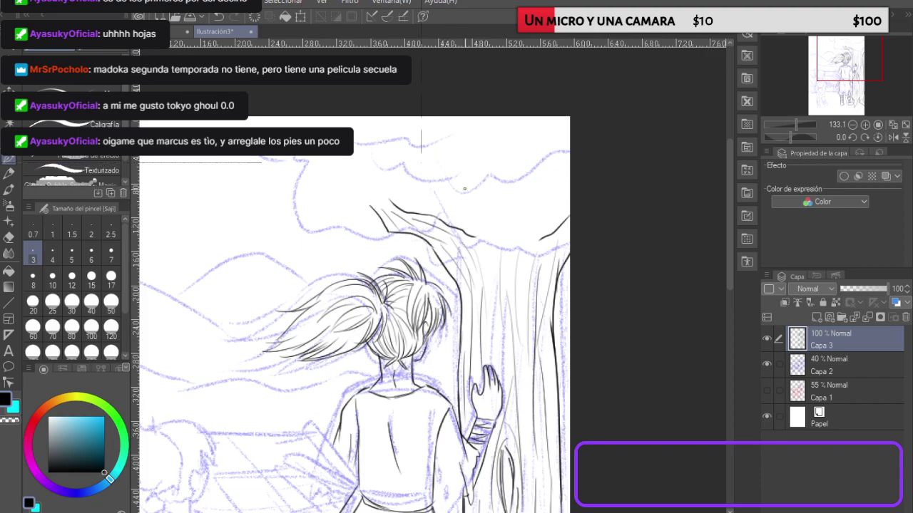
pyautogui.moveTo(437, 216)
pyautogui.mouseDown()
pyautogui.moveTo(447, 207)
pyautogui.moveTo(464, 224)
pyautogui.mouseUp()
# Step: Ink the wavy lower and left outline of the tree's foliage, adding short leaf contours inside the canopy
pyautogui.moveTo(502, 251); pyautogui.dragTo(541, 240)
pyautogui.moveTo(382, 233)
pyautogui.mouseDown()
pyautogui.moveTo(313, 230)
pyautogui.moveTo(293, 201)
pyautogui.moveTo(296, 169)
pyautogui.moveTo(261, 156)
pyautogui.mouseUp()
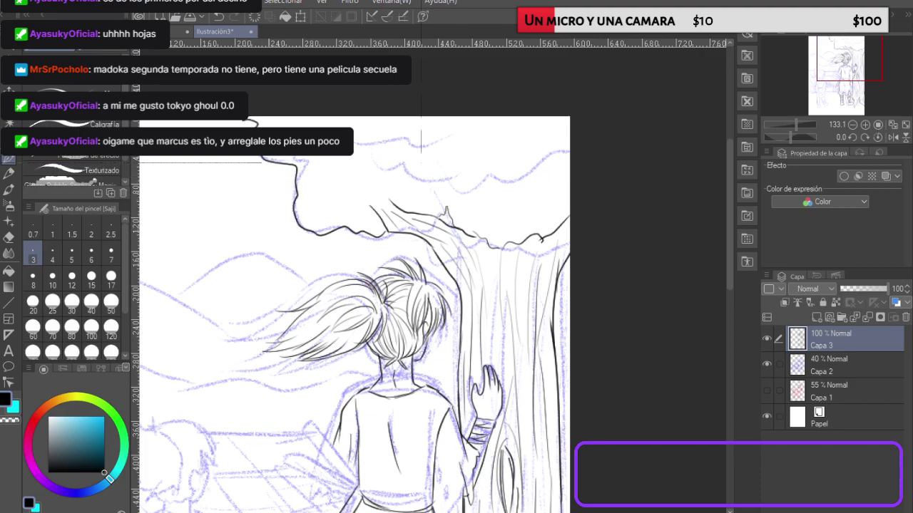
pyautogui.moveTo(385, 142); pyautogui.dragTo(414, 164)
pyautogui.moveTo(529, 176); pyautogui.dragTo(567, 164)
pyautogui.scroll(-8, 573, 151)
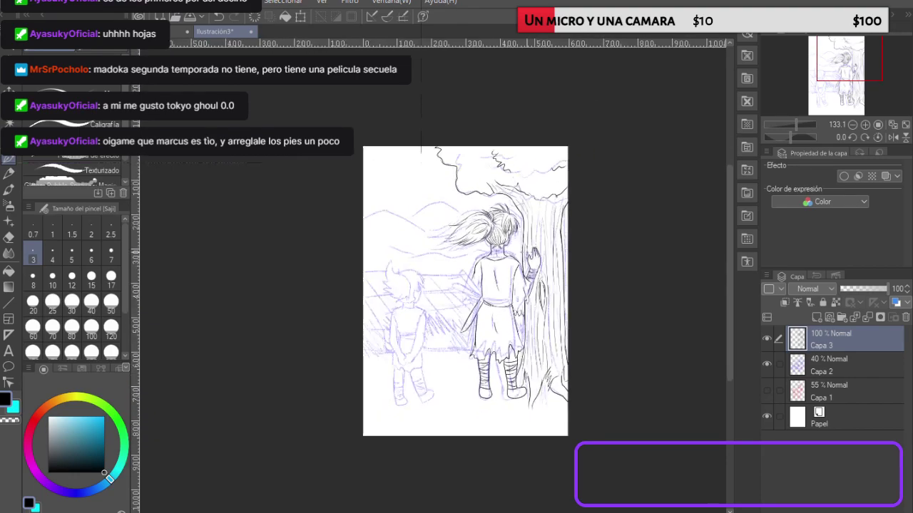
# Step: Hide the Capa 2 sketch layer and erase part of the torn sleeve hem beside the skirt
pyautogui.click(767, 364)
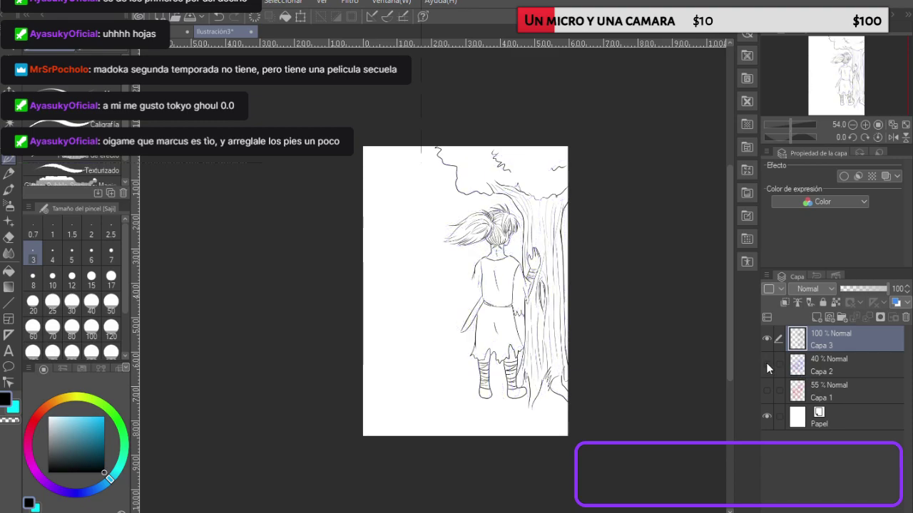
pyautogui.scroll(4, 500, 361)
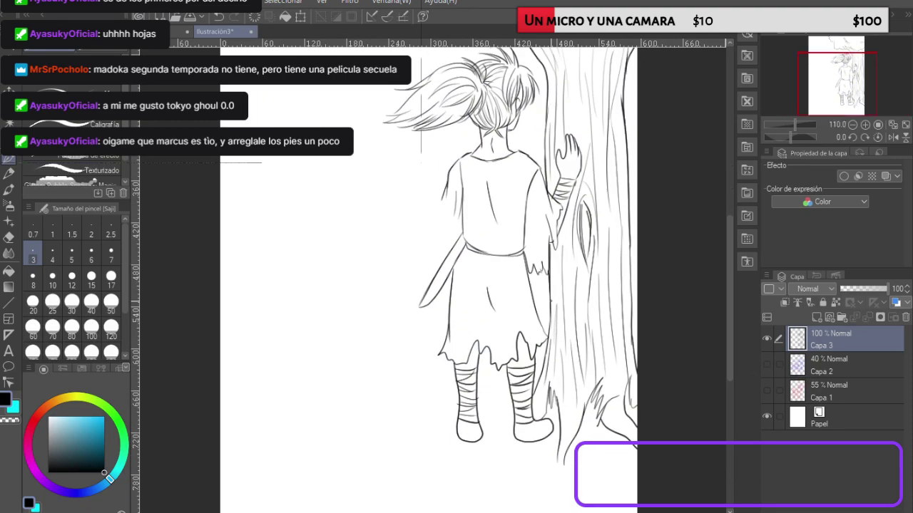
pyautogui.press('e')
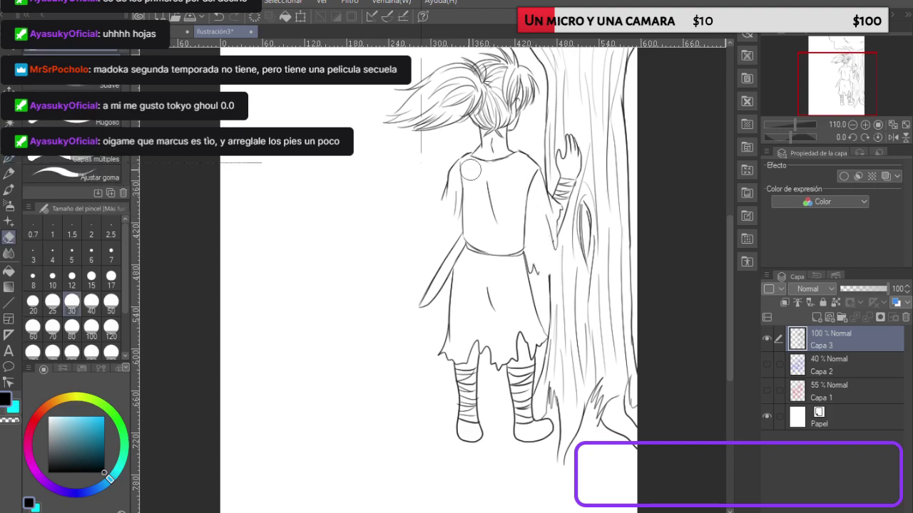
pyautogui.click(11, 164)
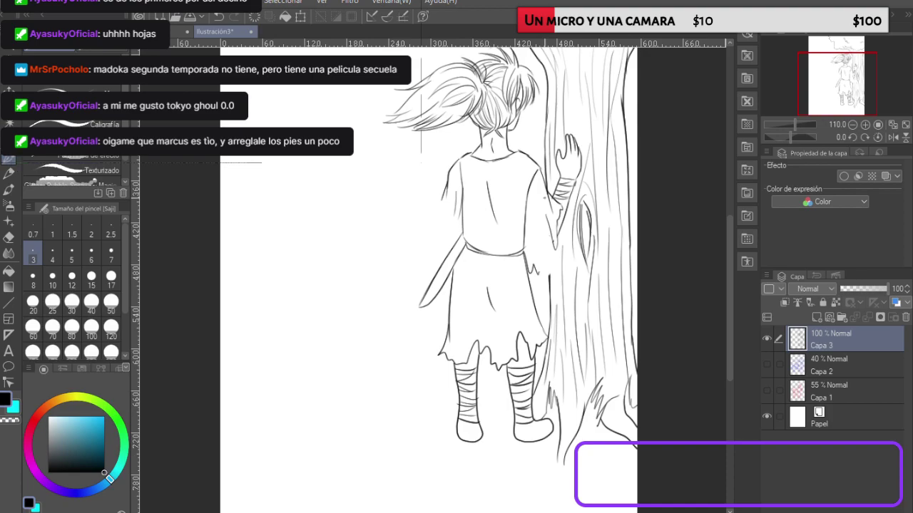
# Step: Try redrawing the torn sleeve edge, undo the last four changes, and show the Capa 2 sketch layer again
pyautogui.moveTo(552, 237)
pyautogui.mouseDown()
pyautogui.moveTo(542, 273)
pyautogui.moveTo(549, 244)
pyautogui.moveTo(550, 276)
pyautogui.mouseUp()
pyautogui.moveTo(587, 250)
pyautogui.mouseDown()
pyautogui.moveTo(587, 221)
pyautogui.moveTo(591, 252)
pyautogui.mouseUp()
pyautogui.moveTo(586, 208); pyautogui.dragTo(584, 242)
pyautogui.hotkey('ctrl', 'z')
pyautogui.hotkey('ctrl', 'z')
pyautogui.hotkey('ctrl', 'z')
pyautogui.hotkey('ctrl', 'z')
pyautogui.click(767, 363)
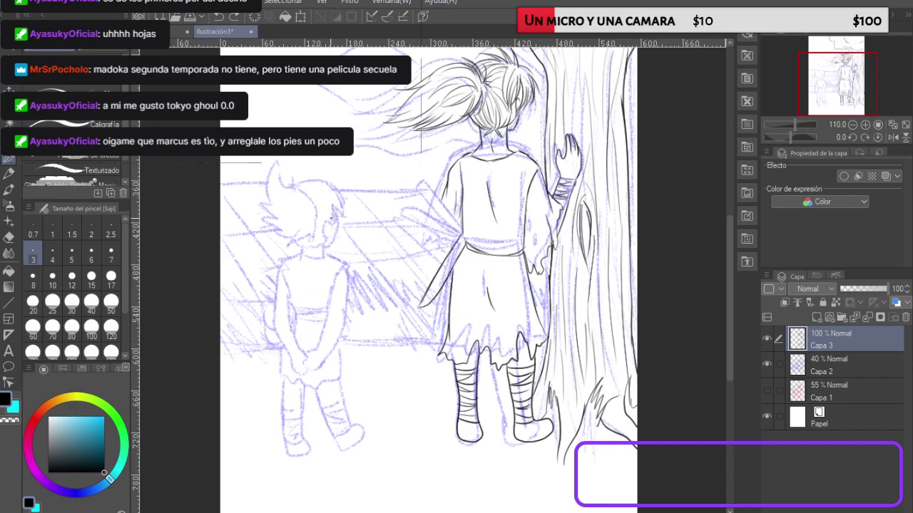
# Step: Transform the Capa 2 sketch, shrinking it from its upper-left corner and shifting it slightly left
pyautogui.click(847, 363)
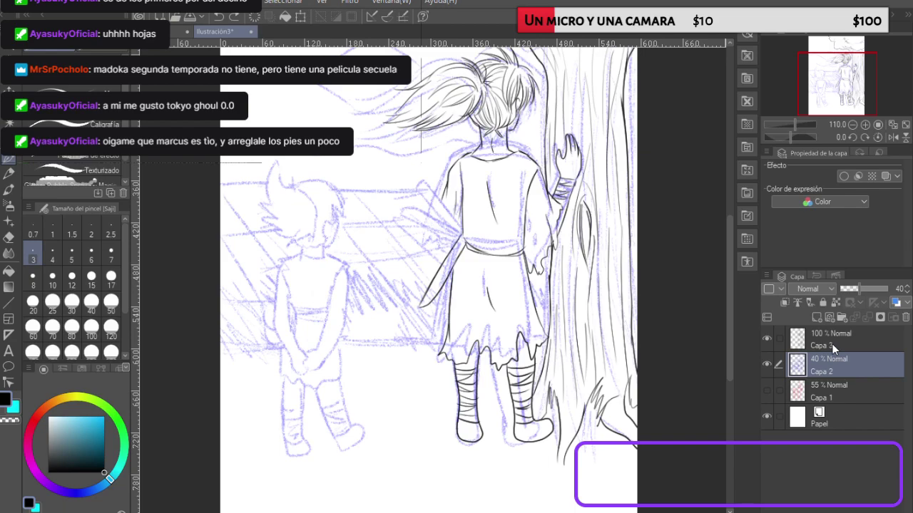
pyautogui.hotkey('ctrl', 't')
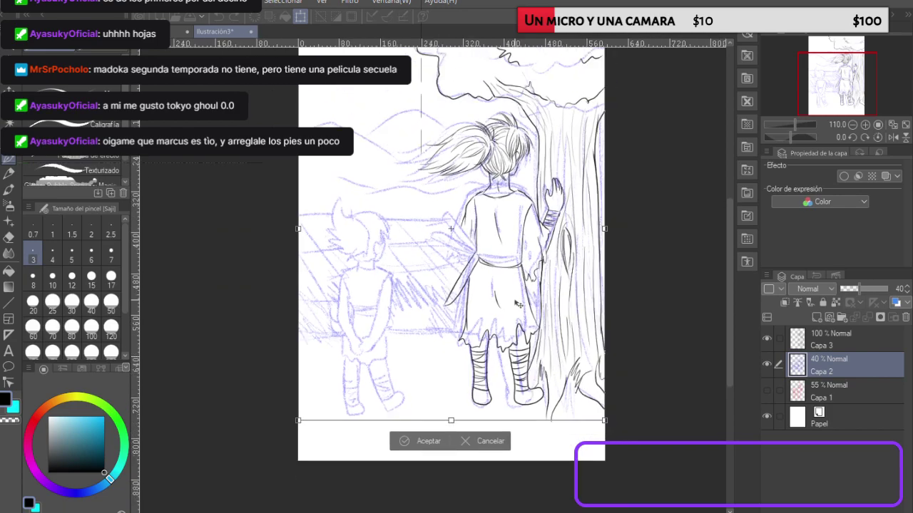
pyautogui.scroll(-2, 571, 321)
pyautogui.moveTo(372, 126); pyautogui.dragTo(393, 154)
pyautogui.moveTo(485, 285)
pyautogui.mouseDown()
pyautogui.moveTo(464, 282)
pyautogui.moveTo(473, 283)
pyautogui.mouseUp()
pyautogui.click(446, 397)
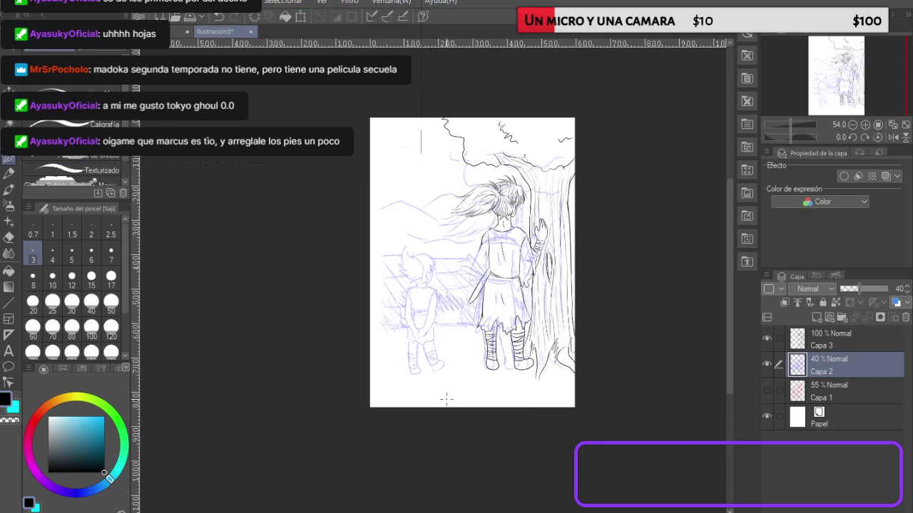
# Step: Hide the top layer of the reference document to reveal the picture of both characters, and return to the illustration
pyautogui.scroll(4, 426, 327)
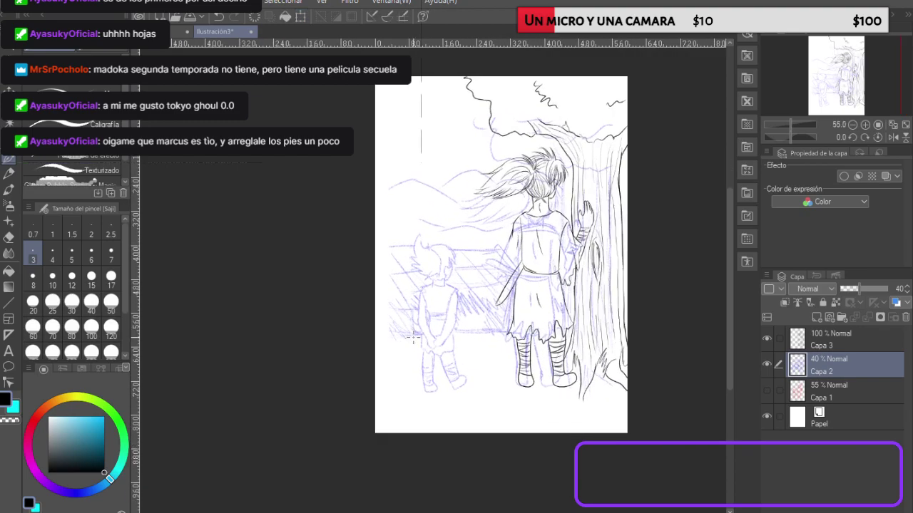
pyautogui.click(831, 230)
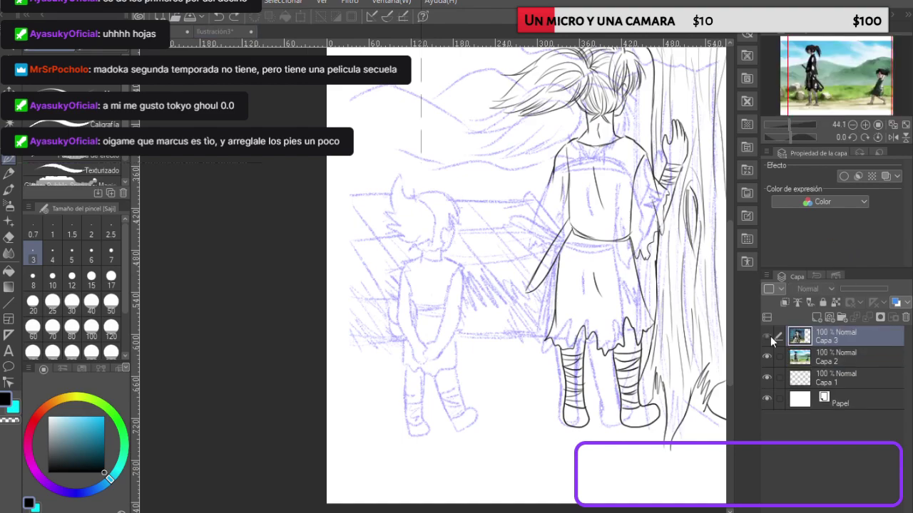
pyautogui.click(770, 336)
pyautogui.click(422, 389)
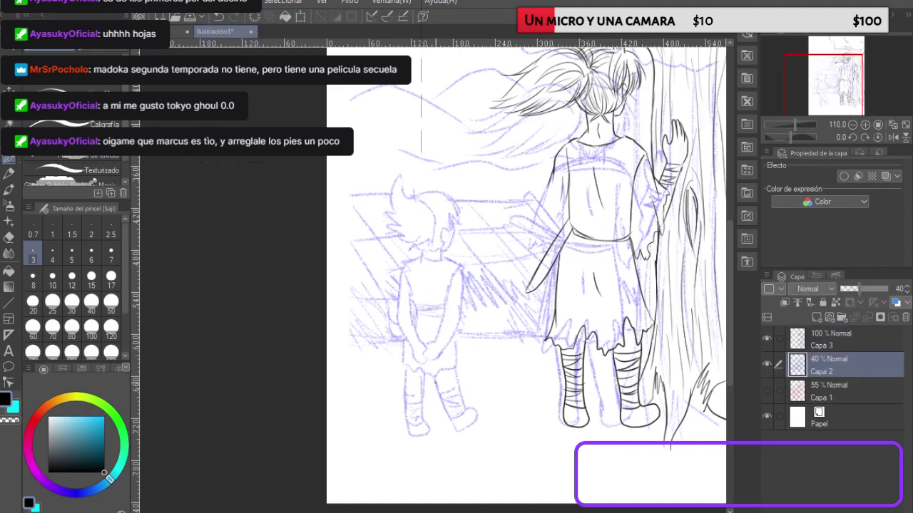
# Step: Ink the tall figure's left sleeve on Capa 3, with its outer edge, torn hem and inner fold line
pyautogui.scroll(1, 435, 382)
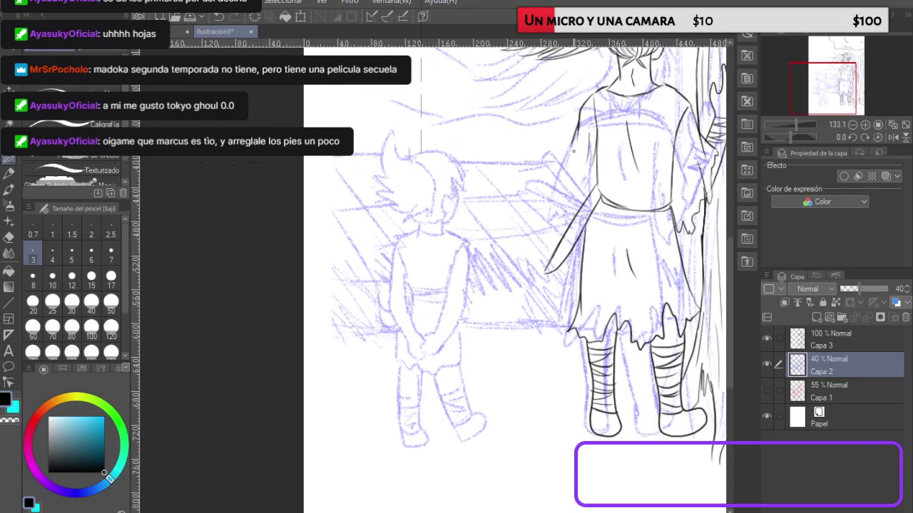
pyautogui.moveTo(571, 139)
pyautogui.mouseDown()
pyautogui.moveTo(542, 202)
pyautogui.moveTo(572, 142)
pyautogui.moveTo(561, 166)
pyautogui.mouseUp()
pyautogui.click(822, 335)
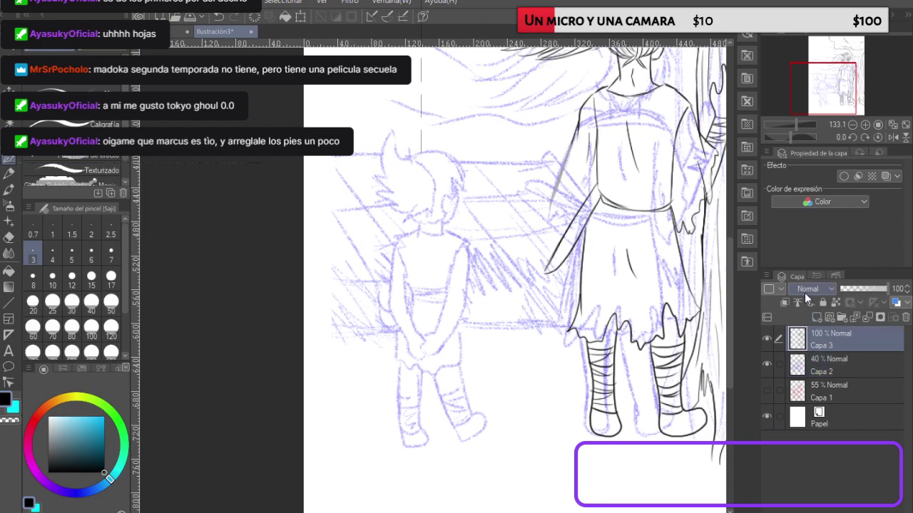
pyautogui.moveTo(571, 143)
pyautogui.mouseDown()
pyautogui.moveTo(549, 208)
pyautogui.moveTo(573, 214)
pyautogui.mouseUp()
pyautogui.hotkey('ctrl', 'z')
pyautogui.moveTo(551, 208); pyautogui.dragTo(568, 226)
pyautogui.moveTo(596, 148); pyautogui.dragTo(596, 173)
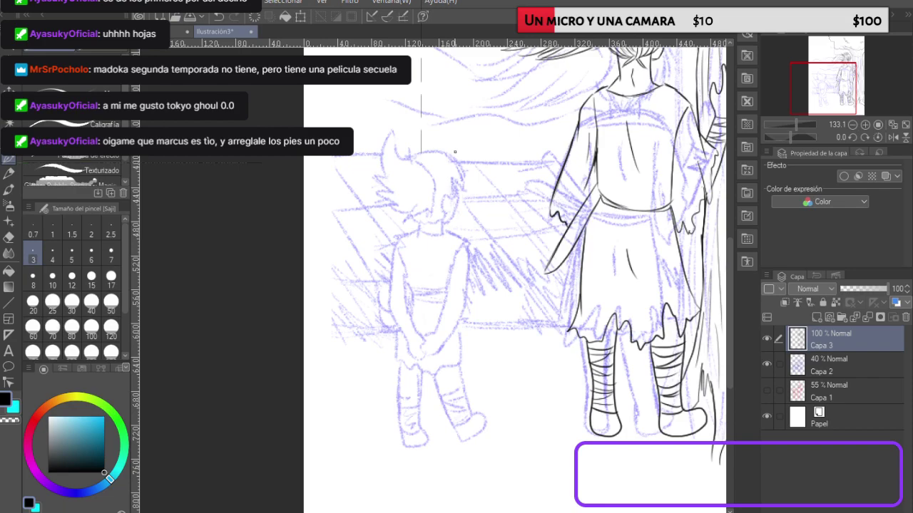
# Step: Ink the right side of the smaller companion's head with spiky hair, ear, jagged nape hair and neck lines
pyautogui.moveTo(449, 158)
pyautogui.mouseDown()
pyautogui.moveTo(440, 142)
pyautogui.moveTo(471, 187)
pyautogui.moveTo(459, 197)
pyautogui.mouseUp()
pyautogui.moveTo(460, 160)
pyautogui.mouseDown()
pyautogui.moveTo(466, 169)
pyautogui.moveTo(431, 143)
pyautogui.moveTo(422, 151)
pyautogui.moveTo(457, 202)
pyautogui.moveTo(442, 215)
pyautogui.moveTo(450, 226)
pyautogui.moveTo(460, 198)
pyautogui.mouseUp()
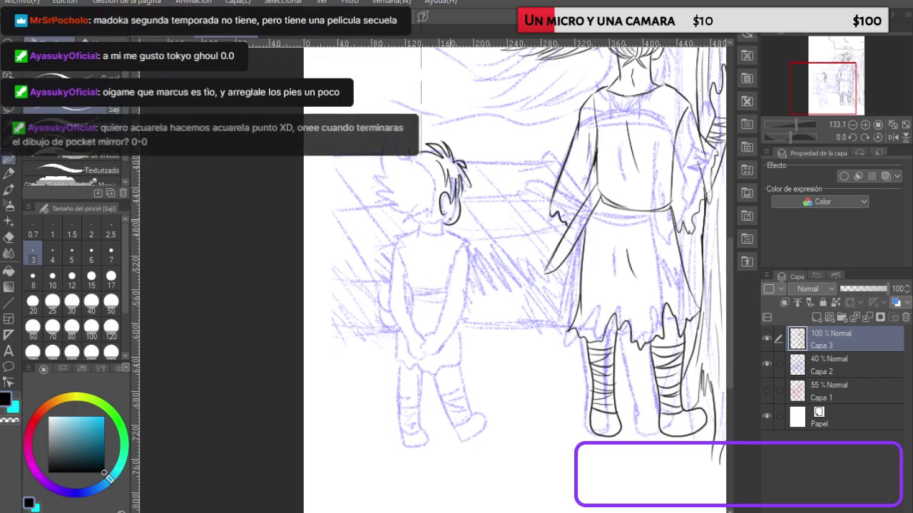
pyautogui.moveTo(442, 225)
pyautogui.mouseDown()
pyautogui.moveTo(425, 237)
pyautogui.moveTo(443, 234)
pyautogui.moveTo(430, 226)
pyautogui.moveTo(439, 226)
pyautogui.mouseUp()
pyautogui.moveTo(436, 218); pyautogui.dragTo(443, 224)
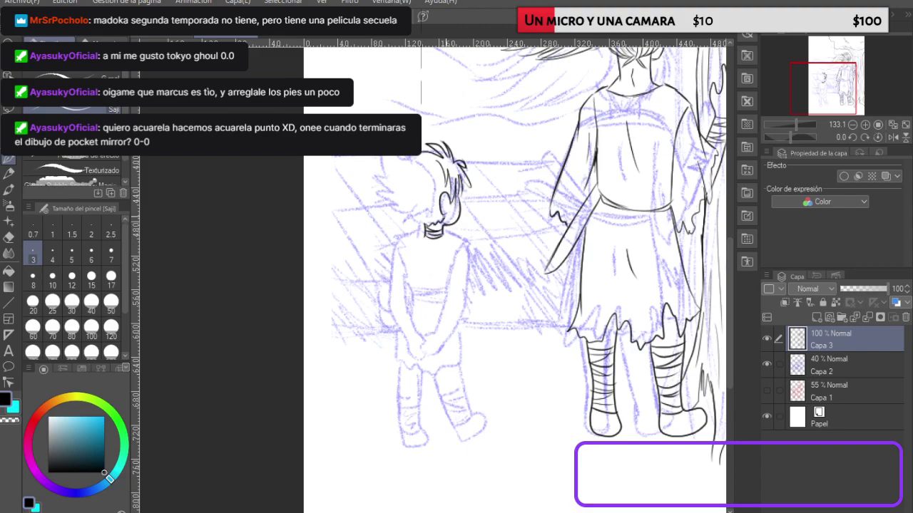
pyautogui.hotkey('ctrl', 'z')
# Step: Lasso the companion's inked head and move it slightly up and left over the sketch
pyautogui.hotkey('ctrl', 't')
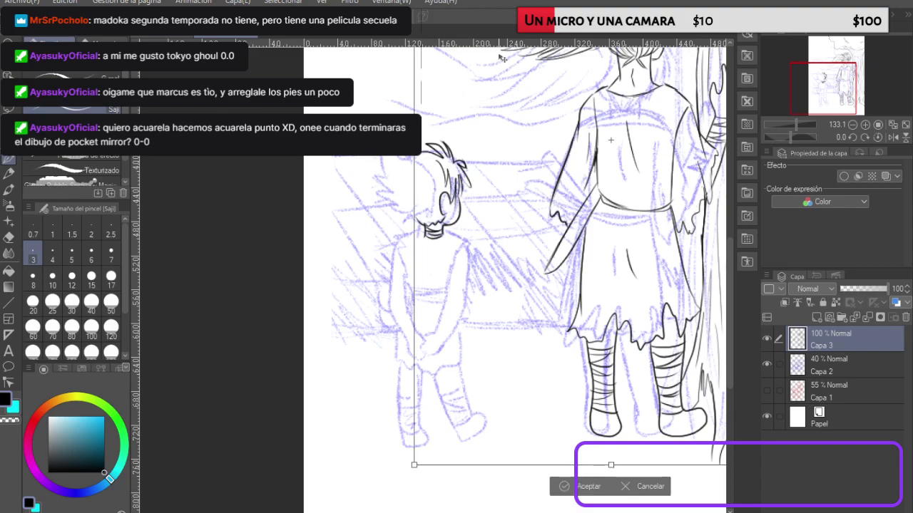
pyautogui.click(596, 490)
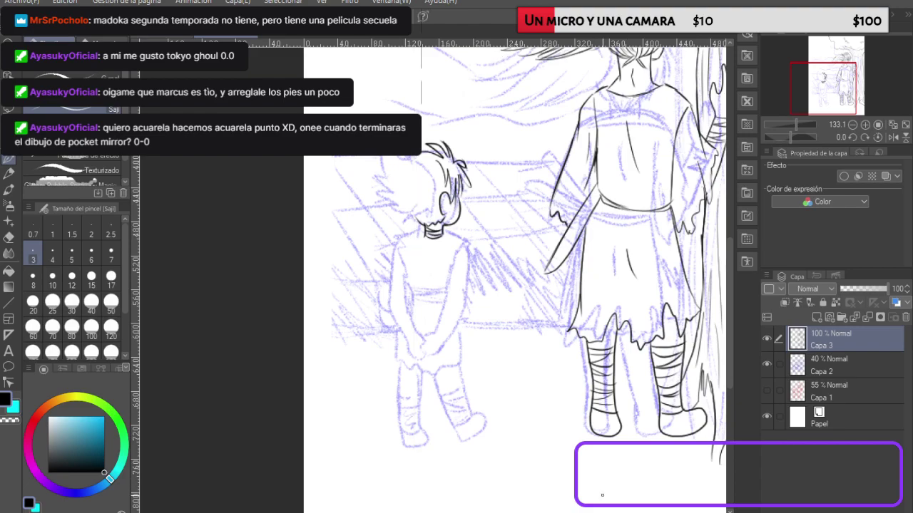
pyautogui.press('m')
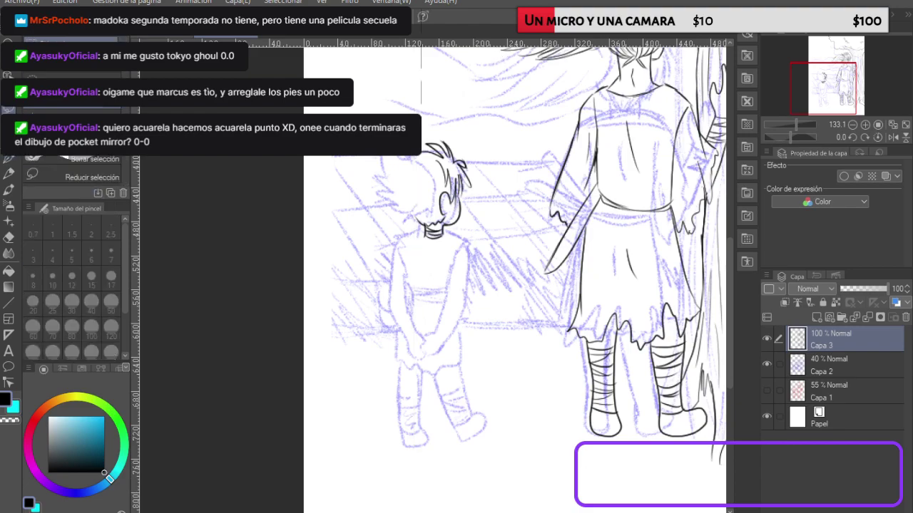
pyautogui.moveTo(462, 116)
pyautogui.mouseDown()
pyautogui.moveTo(395, 251)
pyautogui.moveTo(481, 234)
pyautogui.moveTo(484, 110)
pyautogui.mouseUp()
pyautogui.hotkey('ctrl', 't')
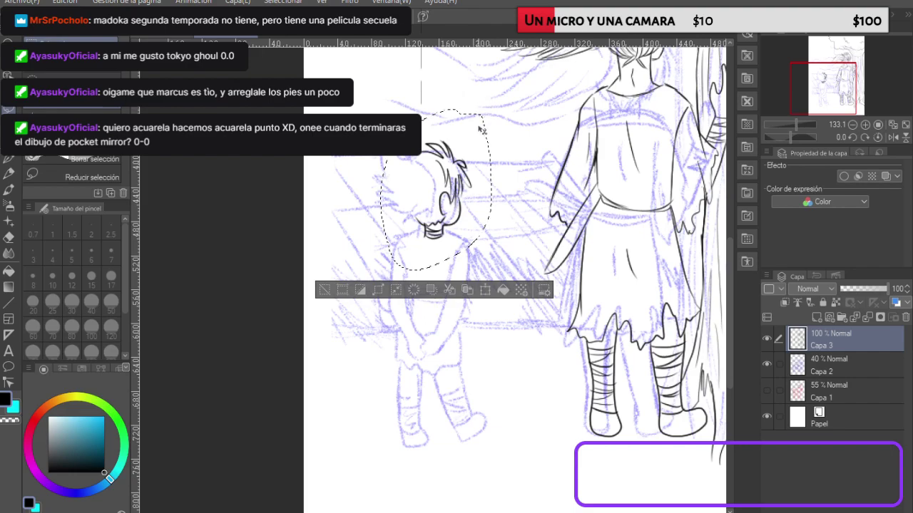
pyautogui.moveTo(380, 270)
pyautogui.mouseDown()
pyautogui.moveTo(365, 273)
pyautogui.moveTo(367, 264)
pyautogui.mouseUp()
pyautogui.click(382, 291)
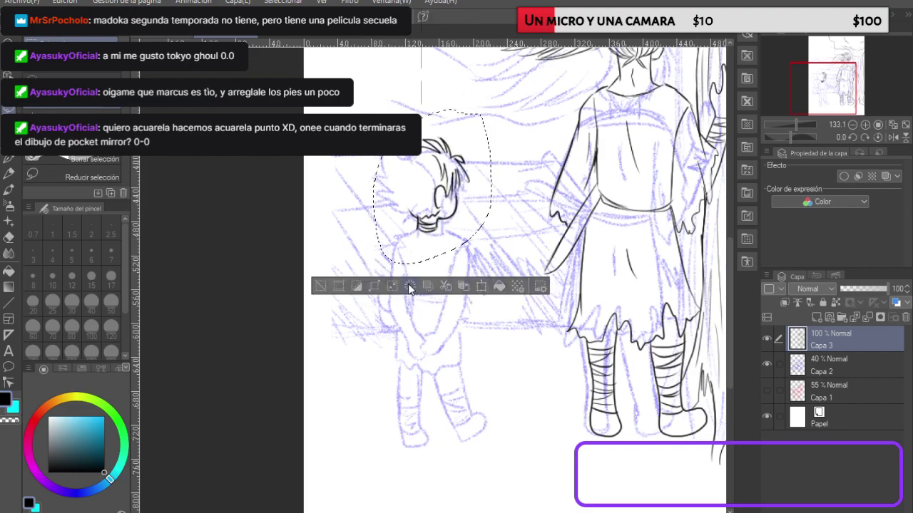
# Step: Clear the selection and ink the companion's forehead lock and long windblown hair on the left side of the head
pyautogui.hotkey('ctrl', 'd')
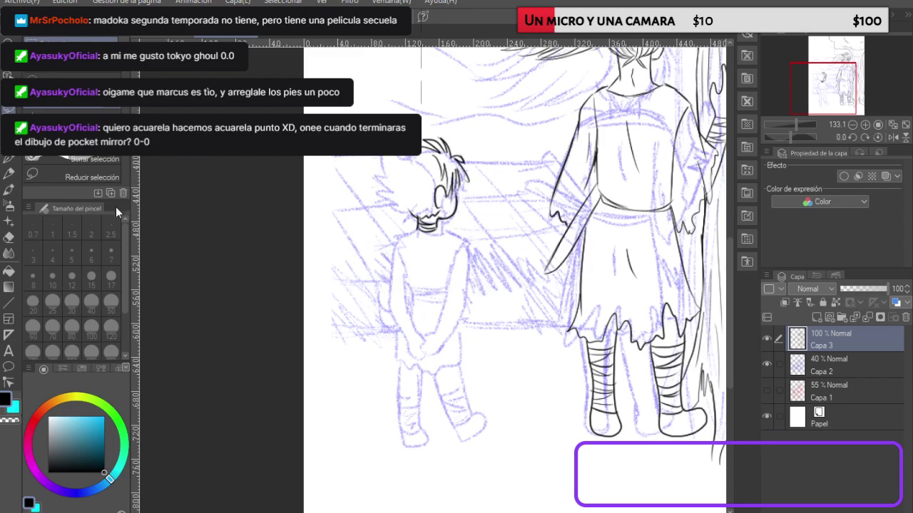
pyautogui.click(11, 161)
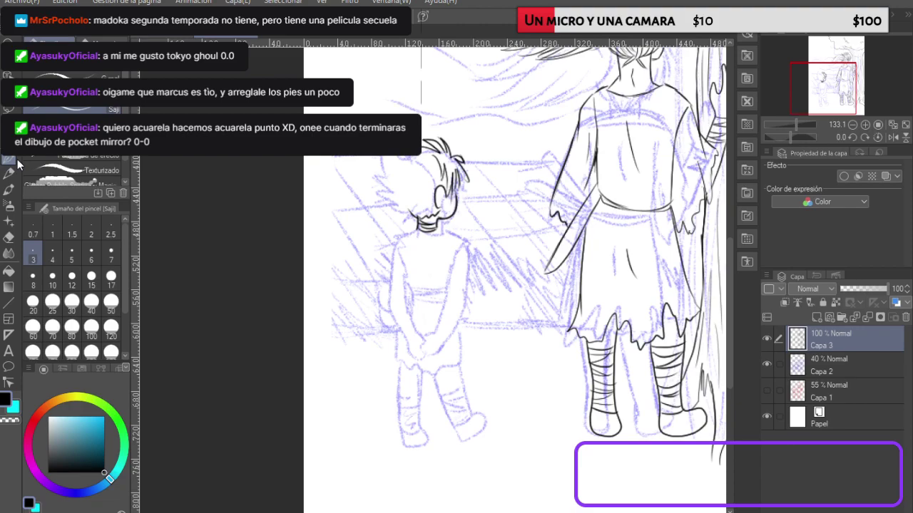
pyautogui.moveTo(437, 157); pyautogui.dragTo(421, 151)
pyautogui.hotkey('ctrl', 'z')
pyautogui.moveTo(436, 149); pyautogui.dragTo(421, 154)
pyautogui.moveTo(419, 187)
pyautogui.mouseDown()
pyautogui.moveTo(429, 195)
pyautogui.moveTo(410, 161)
pyautogui.moveTo(393, 164)
pyautogui.mouseUp()
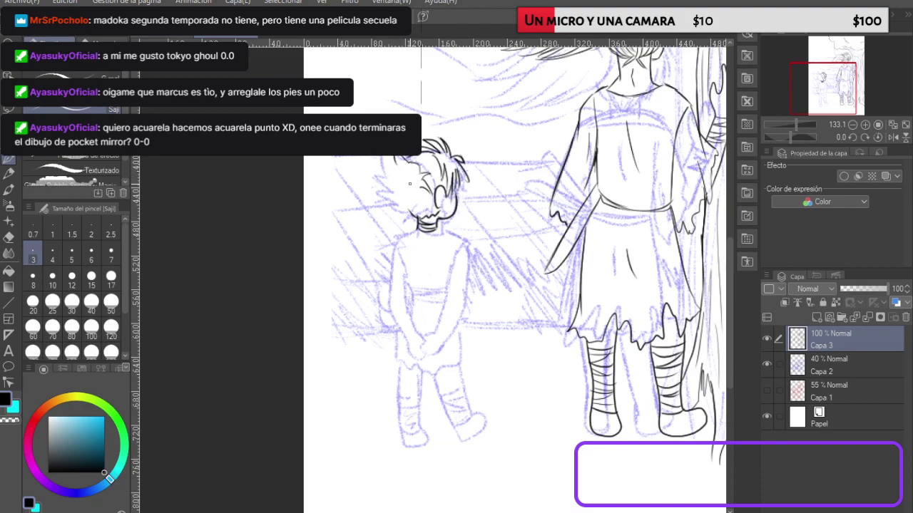
pyautogui.moveTo(421, 187)
pyautogui.mouseDown()
pyautogui.moveTo(425, 208)
pyautogui.moveTo(384, 207)
pyautogui.mouseUp()
pyautogui.moveTo(383, 171); pyautogui.dragTo(365, 202)
pyautogui.moveTo(371, 157)
pyautogui.mouseDown()
pyautogui.moveTo(361, 180)
pyautogui.moveTo(393, 156)
pyautogui.mouseUp()
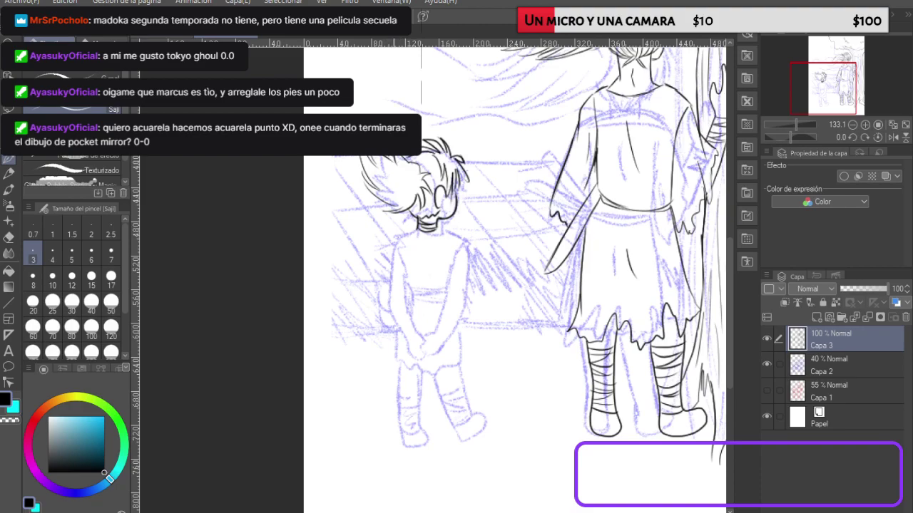
# Step: Ink the companion's frayed sleeveless top, waist sash, both arms with joined hands, and short skirt with a jagged hem
pyautogui.moveTo(416, 232)
pyautogui.mouseDown()
pyautogui.moveTo(459, 233)
pyautogui.moveTo(448, 250)
pyautogui.moveTo(466, 237)
pyautogui.moveTo(396, 238)
pyautogui.moveTo(404, 286)
pyautogui.moveTo(419, 304)
pyautogui.moveTo(442, 301)
pyautogui.moveTo(449, 249)
pyautogui.mouseUp()
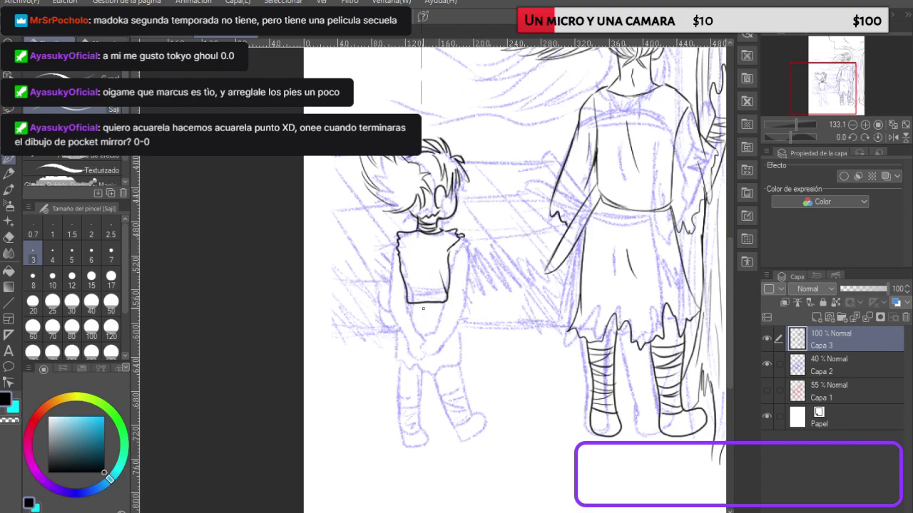
pyautogui.moveTo(407, 299)
pyautogui.mouseDown()
pyautogui.moveTo(407, 309)
pyautogui.moveTo(444, 307)
pyautogui.mouseUp()
pyautogui.moveTo(397, 243)
pyautogui.mouseDown()
pyautogui.moveTo(392, 314)
pyautogui.moveTo(424, 351)
pyautogui.moveTo(428, 333)
pyautogui.moveTo(384, 296)
pyautogui.moveTo(394, 328)
pyautogui.mouseUp()
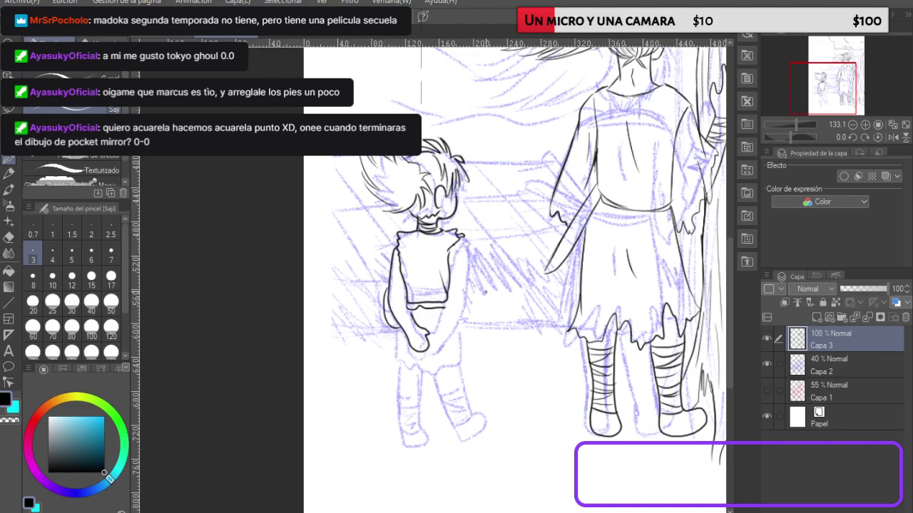
pyautogui.moveTo(446, 300)
pyautogui.mouseDown()
pyautogui.moveTo(433, 350)
pyautogui.moveTo(464, 314)
pyautogui.moveTo(460, 241)
pyautogui.mouseUp()
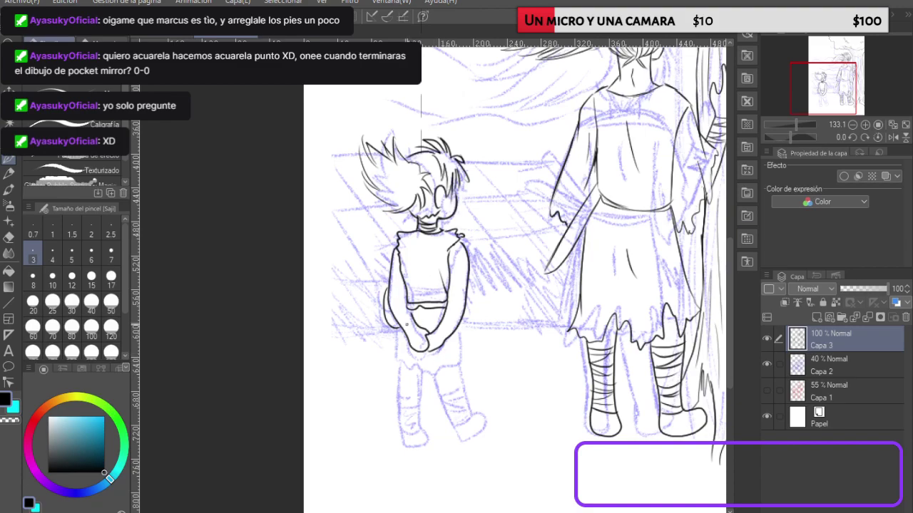
pyautogui.moveTo(397, 329)
pyautogui.mouseDown()
pyautogui.moveTo(394, 371)
pyautogui.moveTo(411, 367)
pyautogui.moveTo(429, 383)
pyautogui.moveTo(468, 367)
pyautogui.moveTo(460, 325)
pyautogui.mouseUp()
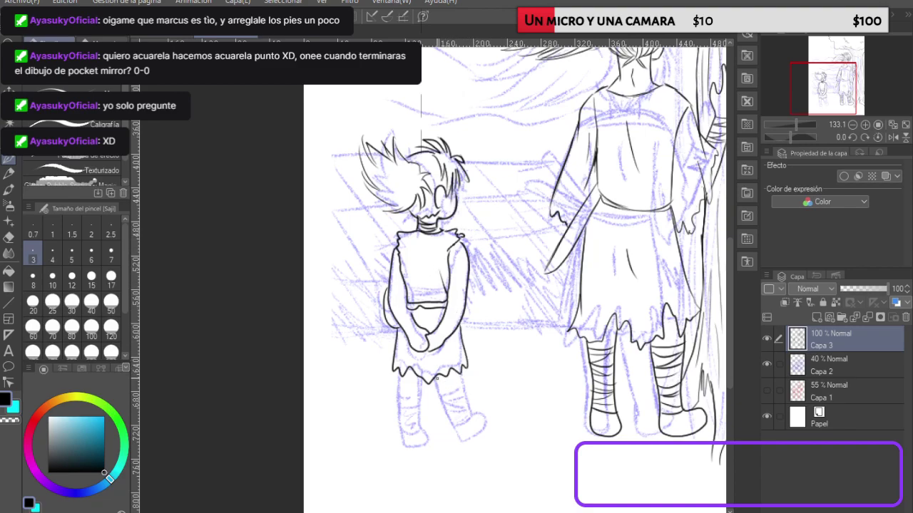
# Step: Ink both of the companion's legs below the skirt with wrapped bandage lines and simple rounded feet
pyautogui.moveTo(436, 377); pyautogui.dragTo(443, 401)
pyautogui.moveTo(456, 422)
pyautogui.mouseDown()
pyautogui.moveTo(464, 441)
pyautogui.moveTo(481, 445)
pyautogui.moveTo(491, 431)
pyautogui.moveTo(490, 418)
pyautogui.moveTo(475, 421)
pyautogui.moveTo(464, 368)
pyautogui.mouseUp()
pyautogui.moveTo(458, 426)
pyautogui.mouseDown()
pyautogui.moveTo(475, 418)
pyautogui.moveTo(465, 382)
pyautogui.mouseUp()
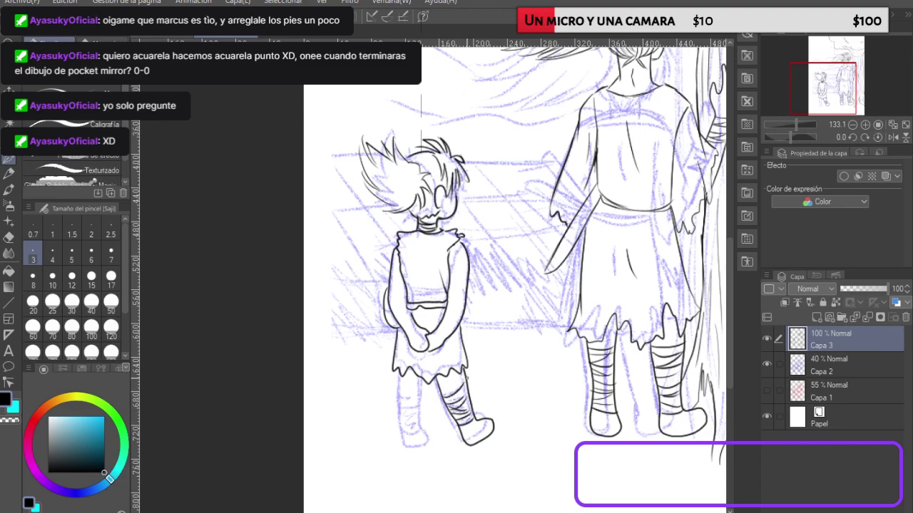
pyautogui.hotkey('ctrl', 'z')
pyautogui.moveTo(446, 399)
pyautogui.mouseDown()
pyautogui.moveTo(468, 382)
pyautogui.moveTo(471, 405)
pyautogui.mouseUp()
pyautogui.moveTo(398, 369)
pyautogui.mouseDown()
pyautogui.moveTo(401, 445)
pyautogui.moveTo(411, 455)
pyautogui.moveTo(427, 450)
pyautogui.moveTo(419, 375)
pyautogui.mouseUp()
pyautogui.moveTo(402, 443); pyautogui.dragTo(427, 439)
pyautogui.moveTo(397, 400)
pyautogui.mouseDown()
pyautogui.moveTo(419, 397)
pyautogui.moveTo(407, 410)
pyautogui.moveTo(420, 408)
pyautogui.mouseUp()
pyautogui.moveTo(402, 437)
pyautogui.mouseDown()
pyautogui.moveTo(421, 432)
pyautogui.moveTo(422, 406)
pyautogui.moveTo(408, 426)
pyautogui.mouseUp()
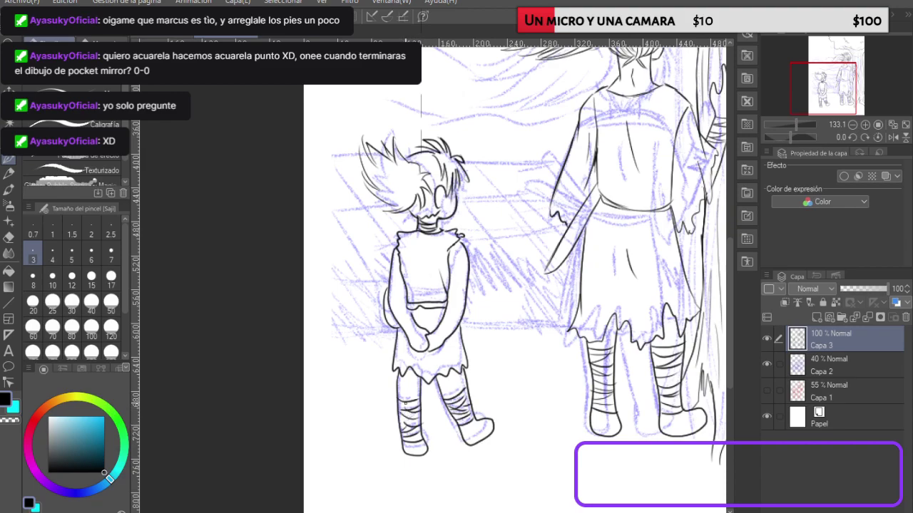
pyautogui.moveTo(400, 422); pyautogui.dragTo(406, 425)
# Step: Erase the front of the companion's right foot and redraw it as a longer bare foot with small toes
pyautogui.scroll(6, 536, 443)
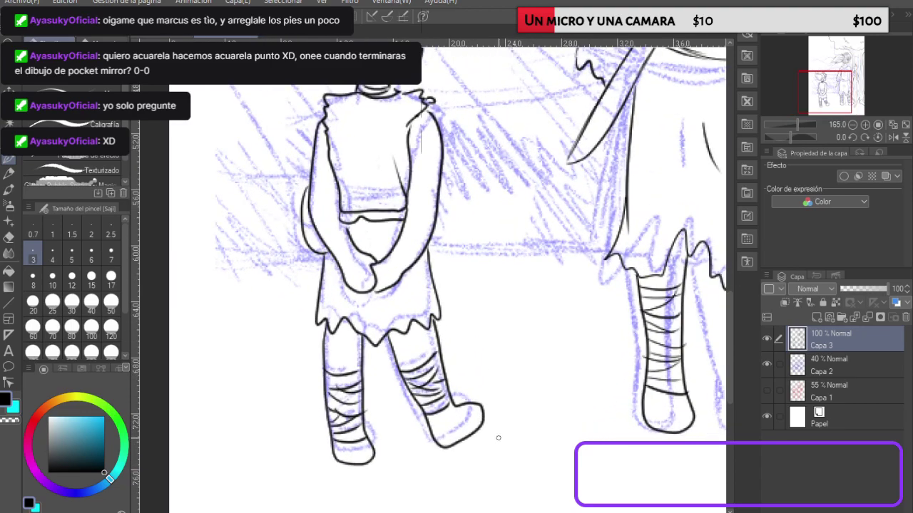
pyautogui.press('e')
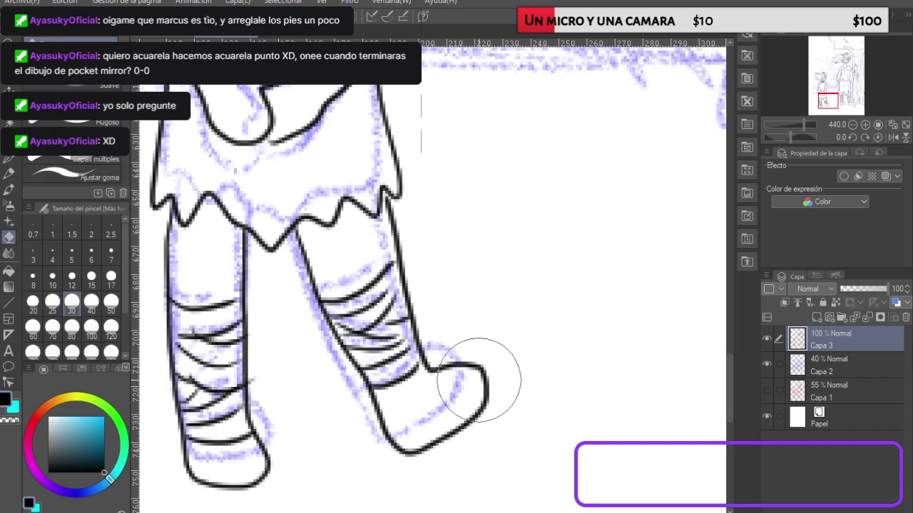
pyautogui.moveTo(448, 443)
pyautogui.mouseDown()
pyautogui.moveTo(491, 406)
pyautogui.moveTo(483, 361)
pyautogui.moveTo(495, 342)
pyautogui.moveTo(460, 302)
pyautogui.mouseUp()
pyautogui.click(15, 162)
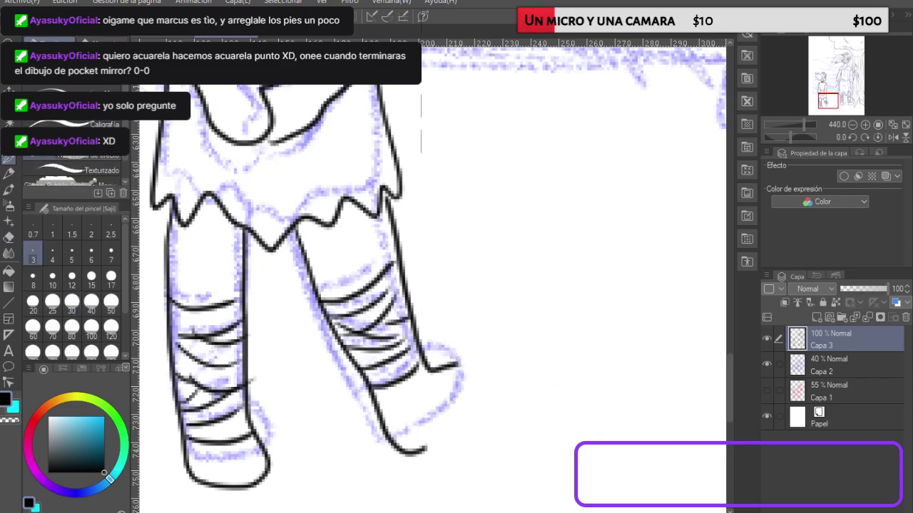
pyautogui.moveTo(422, 450)
pyautogui.mouseDown()
pyautogui.moveTo(510, 392)
pyautogui.moveTo(509, 358)
pyautogui.moveTo(501, 365)
pyautogui.moveTo(511, 365)
pyautogui.moveTo(463, 347)
pyautogui.moveTo(457, 364)
pyautogui.mouseUp()
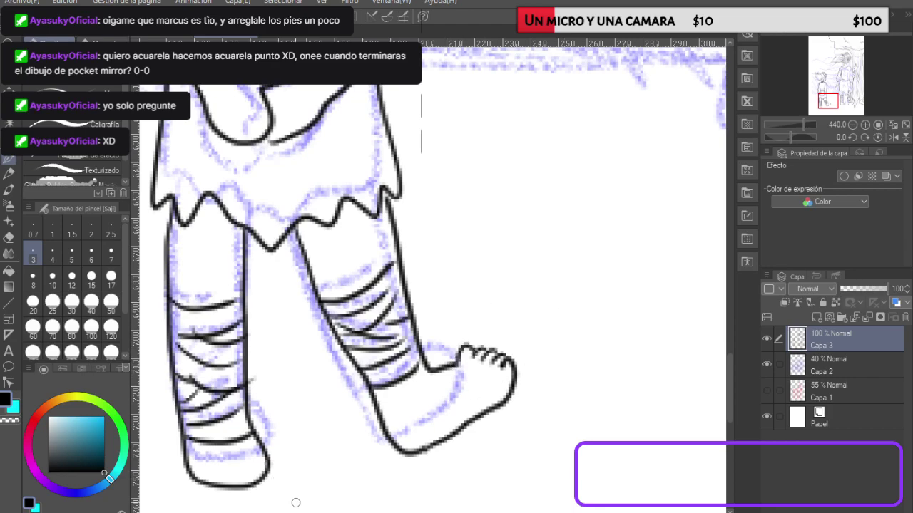
pyautogui.scroll(-3, 274, 299)
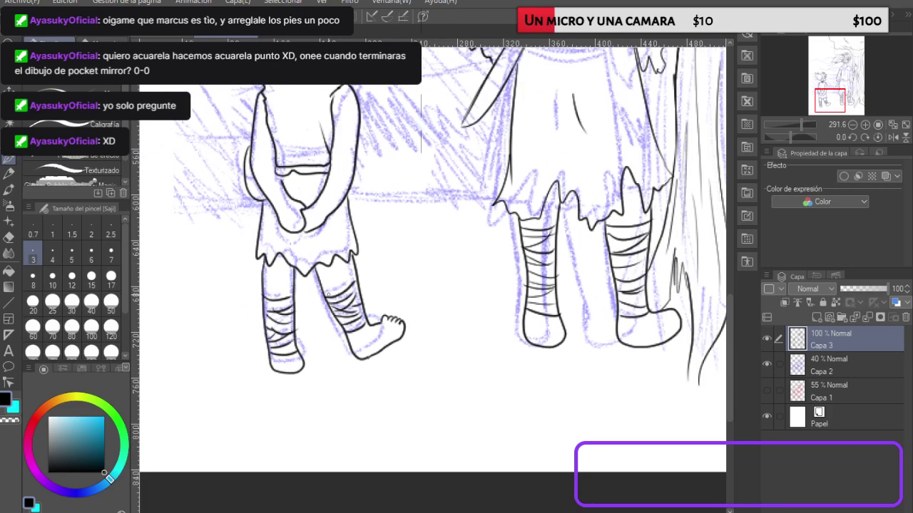
# Step: Hide Capa 3 in the reference document to reveal the picture of both characters, and return to the illustration
pyautogui.click(912, 104)
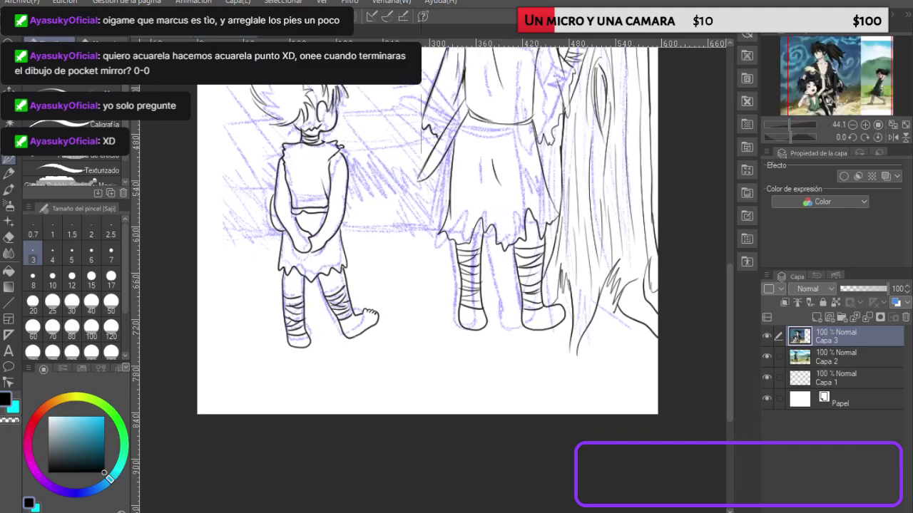
pyautogui.click(767, 335)
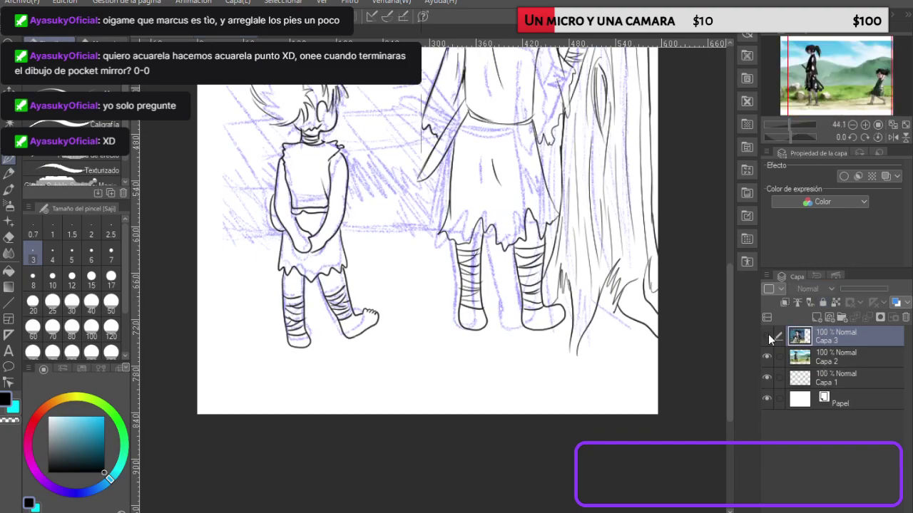
pyautogui.click(546, 347)
# Step: Erase the outlines of both of the tall figure's feet below the leg wrappings
pyautogui.scroll(4, 549, 331)
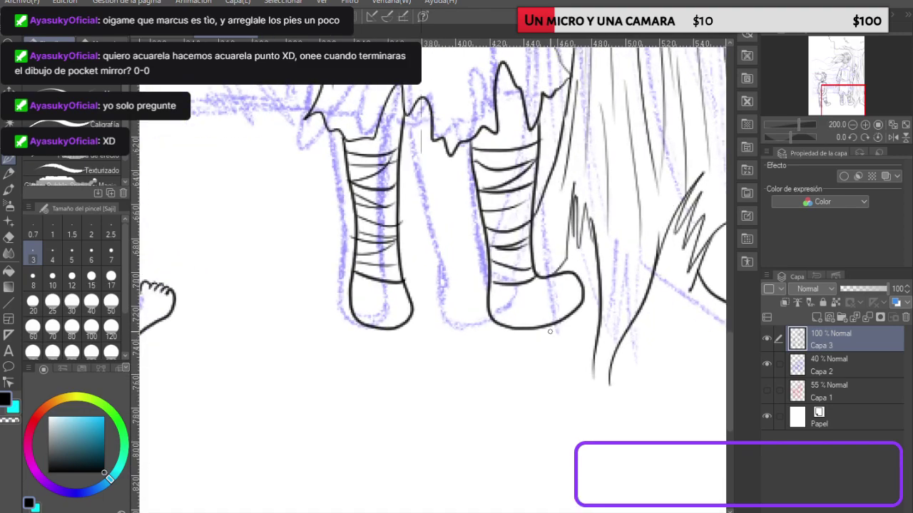
pyautogui.scroll(1, 550, 332)
pyautogui.press('e')
pyautogui.moveTo(375, 332)
pyautogui.mouseDown()
pyautogui.moveTo(381, 315)
pyautogui.moveTo(393, 330)
pyautogui.moveTo(410, 330)
pyautogui.mouseUp()
pyautogui.moveTo(492, 314)
pyautogui.mouseDown()
pyautogui.moveTo(571, 312)
pyautogui.moveTo(592, 174)
pyautogui.moveTo(550, 219)
pyautogui.moveTo(559, 295)
pyautogui.mouseUp()
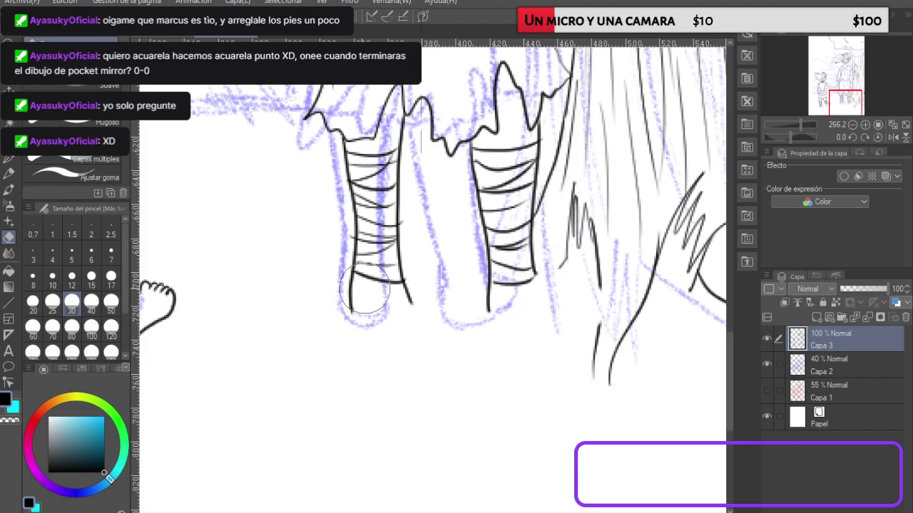
# Step: Redraw both of the tall figure's feet with narrower rounded outlines seen from behind
pyautogui.click(9, 159)
pyautogui.moveTo(350, 294)
pyautogui.mouseDown()
pyautogui.moveTo(351, 319)
pyautogui.moveTo(365, 332)
pyautogui.moveTo(410, 330)
pyautogui.moveTo(410, 297)
pyautogui.mouseUp()
pyautogui.moveTo(487, 287)
pyautogui.mouseDown()
pyautogui.moveTo(501, 339)
pyautogui.moveTo(498, 316)
pyautogui.moveTo(494, 324)
pyautogui.moveTo(523, 337)
pyautogui.moveTo(504, 332)
pyautogui.moveTo(505, 312)
pyautogui.moveTo(510, 346)
pyautogui.moveTo(514, 323)
pyautogui.moveTo(492, 330)
pyautogui.moveTo(453, 314)
pyautogui.mouseUp()
pyautogui.press('e')
pyautogui.click(9, 161)
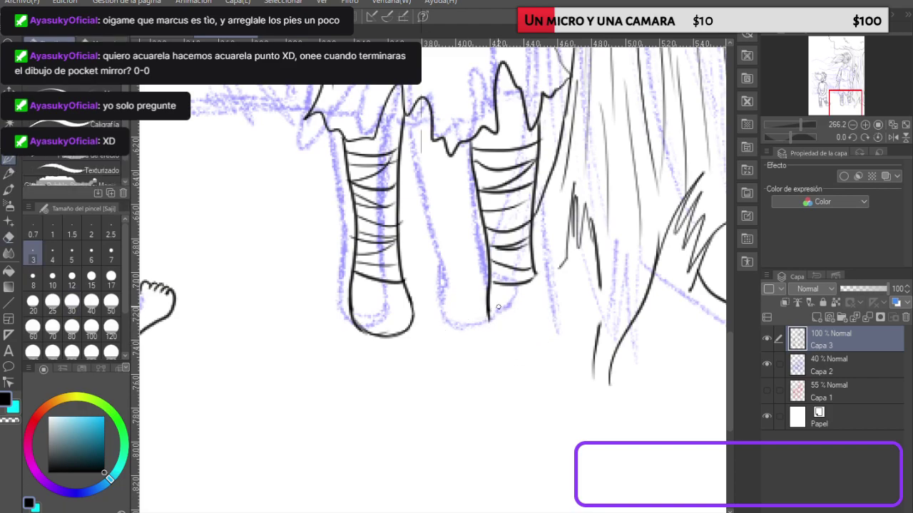
pyautogui.moveTo(489, 286)
pyautogui.mouseDown()
pyautogui.moveTo(489, 310)
pyautogui.moveTo(499, 316)
pyautogui.moveTo(491, 316)
pyautogui.moveTo(516, 324)
pyautogui.moveTo(492, 318)
pyautogui.moveTo(524, 327)
pyautogui.moveTo(516, 331)
pyautogui.moveTo(537, 327)
pyautogui.moveTo(504, 326)
pyautogui.moveTo(537, 328)
pyautogui.mouseUp()
pyautogui.moveTo(536, 273)
pyautogui.mouseDown()
pyautogui.moveTo(559, 301)
pyautogui.moveTo(557, 313)
pyautogui.moveTo(552, 325)
pyautogui.moveTo(546, 326)
pyautogui.mouseUp()
pyautogui.moveTo(528, 331); pyautogui.dragTo(561, 319)
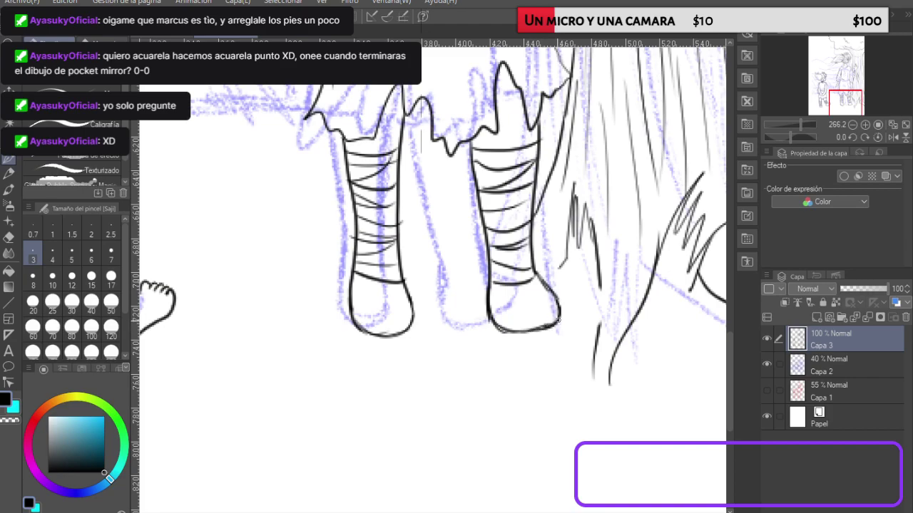
# Step: Ink the tree's roots around the tall figure's feet, joining one to the right ankle, extending the tip and adding one between the feet
pyautogui.moveTo(568, 260); pyautogui.dragTo(546, 281)
pyautogui.moveTo(601, 275); pyautogui.dragTo(596, 332)
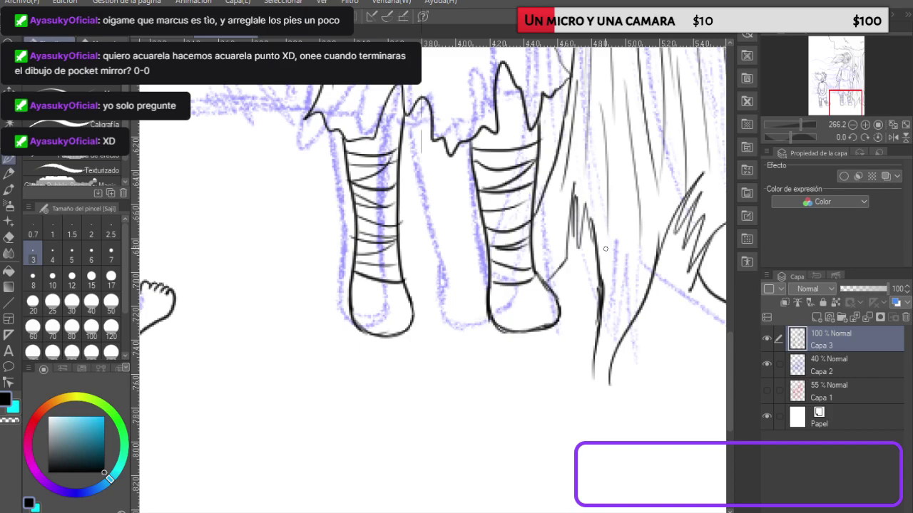
pyautogui.moveTo(607, 374); pyautogui.dragTo(577, 415)
pyautogui.moveTo(488, 257)
pyautogui.mouseDown()
pyautogui.moveTo(414, 318)
pyautogui.moveTo(488, 291)
pyautogui.mouseUp()
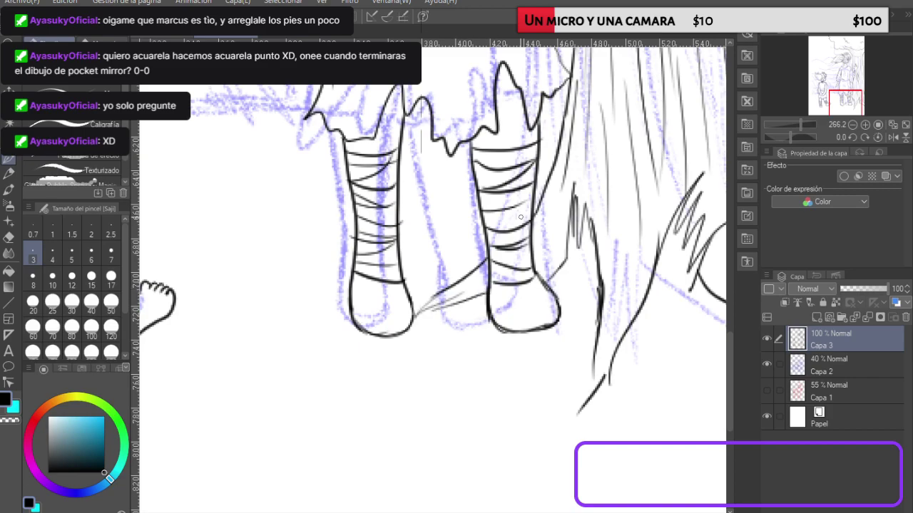
pyautogui.scroll(-4, 492, 221)
pyautogui.scroll(-4, 462, 223)
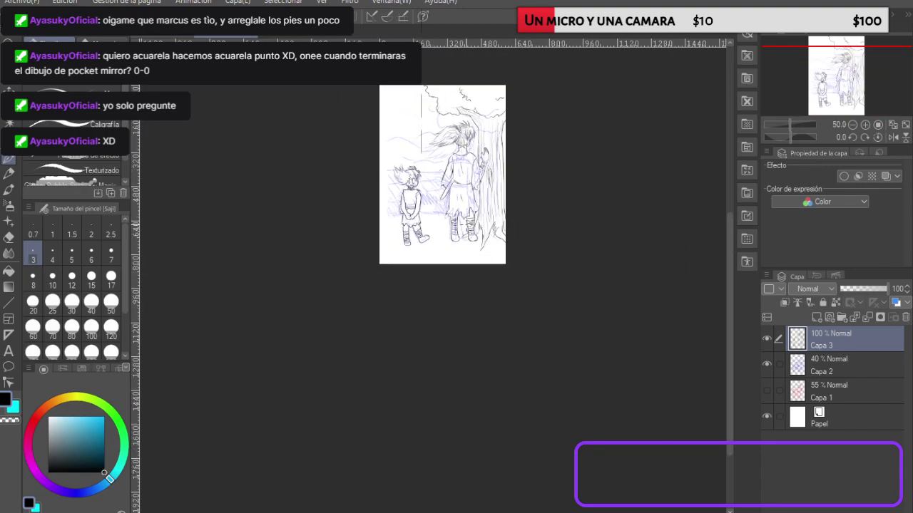
pyautogui.scroll(2, 443, 109)
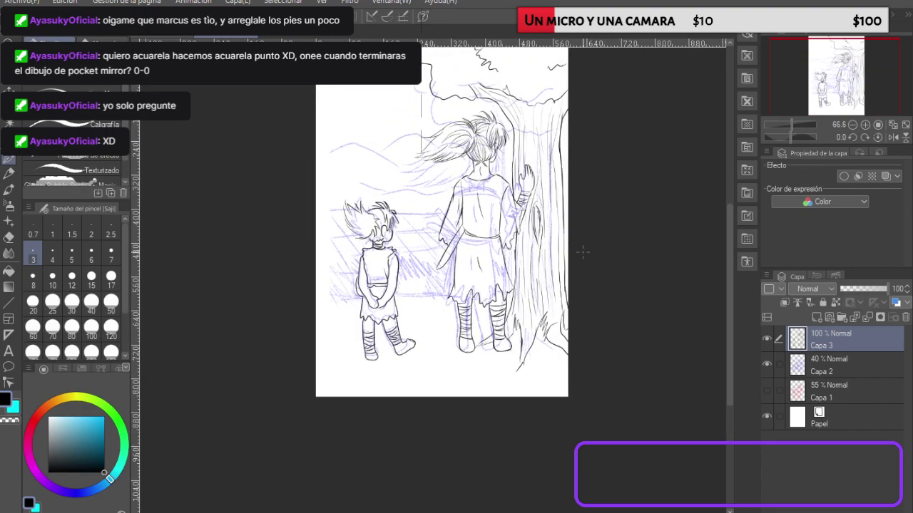
# Step: Stretch the Capa 3 line art slightly downward with the Capa 2 sketch hidden, and show the sketch again
pyautogui.click(768, 364)
pyautogui.click(768, 365)
pyautogui.click(768, 365)
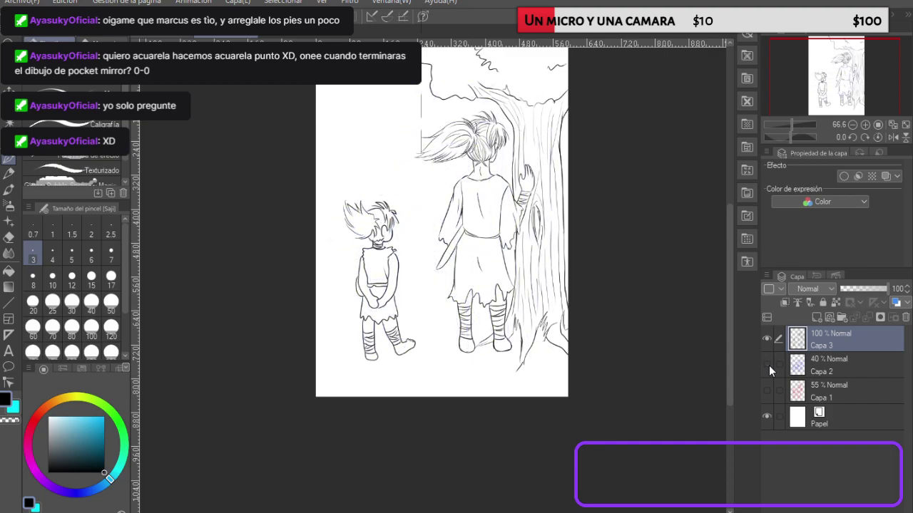
pyautogui.click(767, 336)
pyautogui.click(767, 335)
pyautogui.hotkey('ctrl', 't')
pyautogui.moveTo(456, 373); pyautogui.dragTo(456, 388)
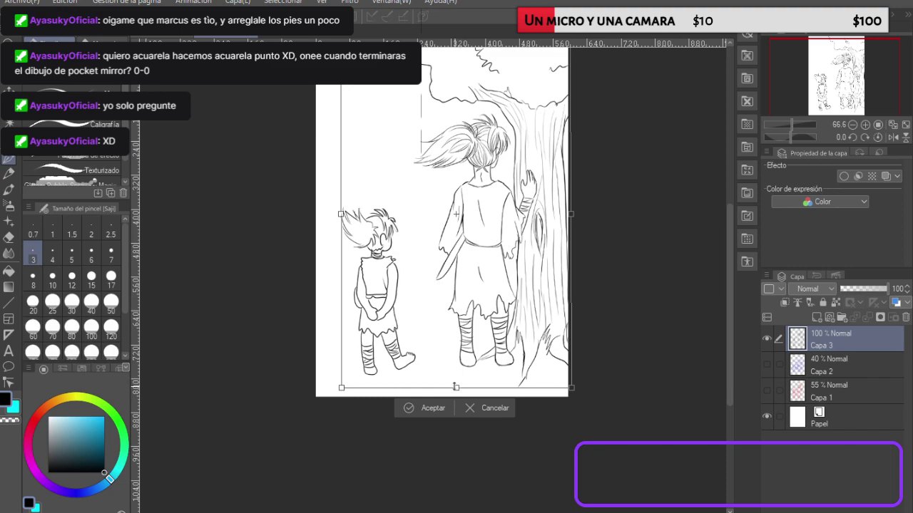
pyautogui.click(428, 409)
pyautogui.click(767, 364)
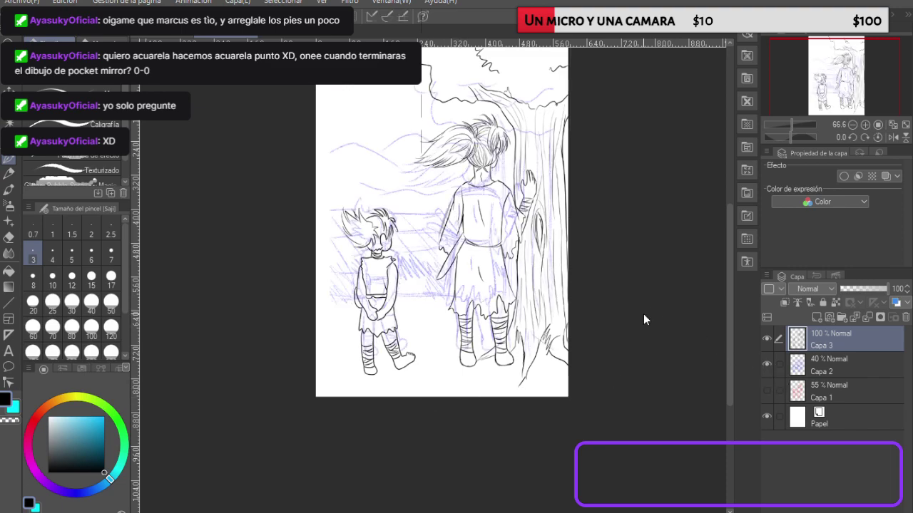
# Step: Nudge the stretched Capa 3 line art a few steps up and slightly left on the page
pyautogui.hotkey('ctrl', 'Up')
pyautogui.hotkey('ctrl', 'Up')
pyautogui.hotkey('ctrl', 'Up')
pyautogui.hotkey('ctrl', 'Up')
pyautogui.hotkey('ctrl', 'Left')
pyautogui.hotkey('ctrl', 'Left')
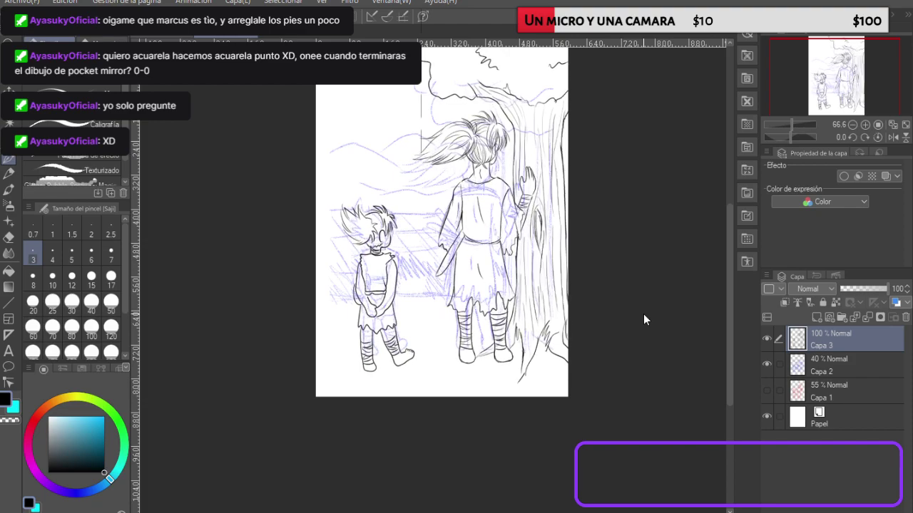
pyautogui.hotkey('ctrl', 'z')
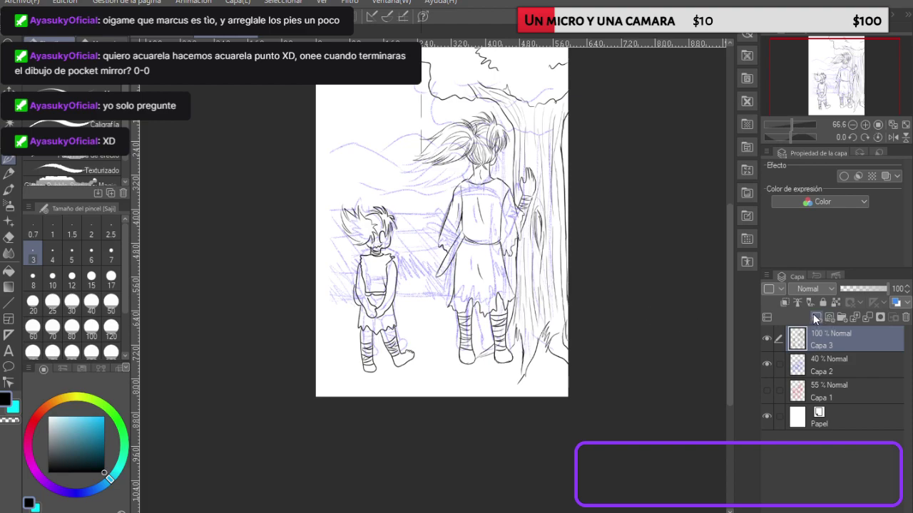
# Step: Handwrite "Mappa" inside a circle in the sky above the companion, and undo the writing
pyautogui.moveTo(347, 103)
pyautogui.mouseDown()
pyautogui.moveTo(347, 140)
pyautogui.moveTo(361, 130)
pyautogui.moveTo(382, 149)
pyautogui.mouseUp()
pyautogui.moveTo(380, 128)
pyautogui.mouseDown()
pyautogui.moveTo(400, 147)
pyautogui.moveTo(420, 137)
pyautogui.mouseUp()
pyautogui.moveTo(408, 85); pyautogui.dragTo(425, 111)
pyautogui.moveTo(341, 84); pyautogui.dragTo(432, 95)
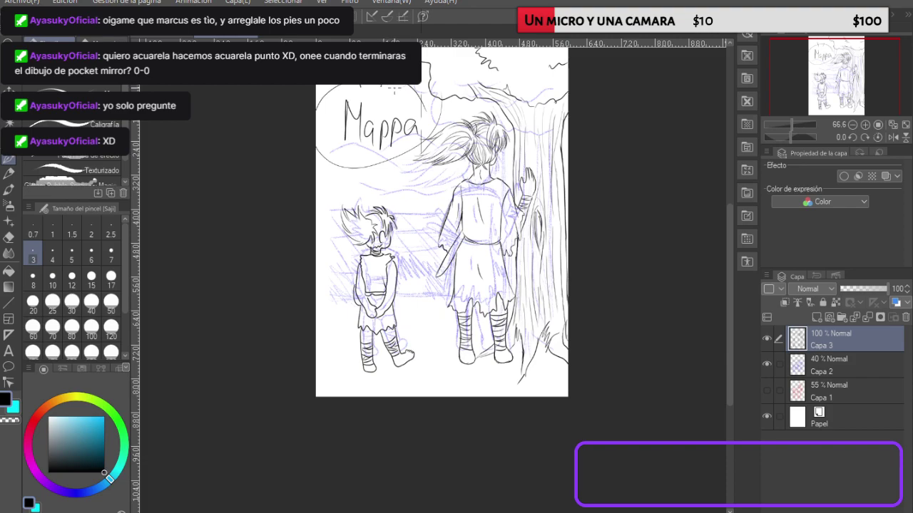
pyautogui.hotkey('ctrl', 'z')
pyautogui.hotkey('ctrl', 'z')
pyautogui.hotkey('ctrl', 'z')
pyautogui.hotkey('ctrl', 'z')
pyautogui.hotkey('ctrl', 'z')
pyautogui.hotkey('ctrl', 'z')
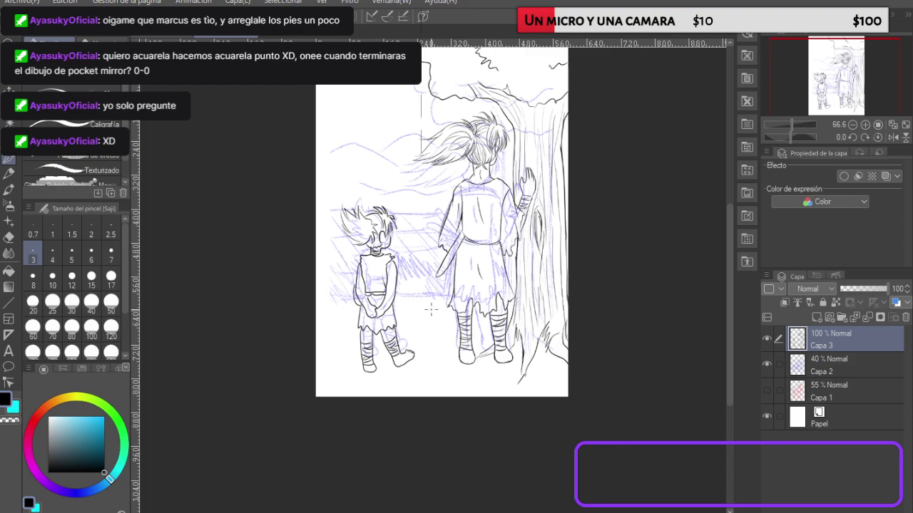
# Step: Ink a band of slanted grass strokes across the ground behind the companion's skirt, from the page edge to the tall figure's legs
pyautogui.scroll(4, 428, 322)
pyautogui.scroll(1, 431, 308)
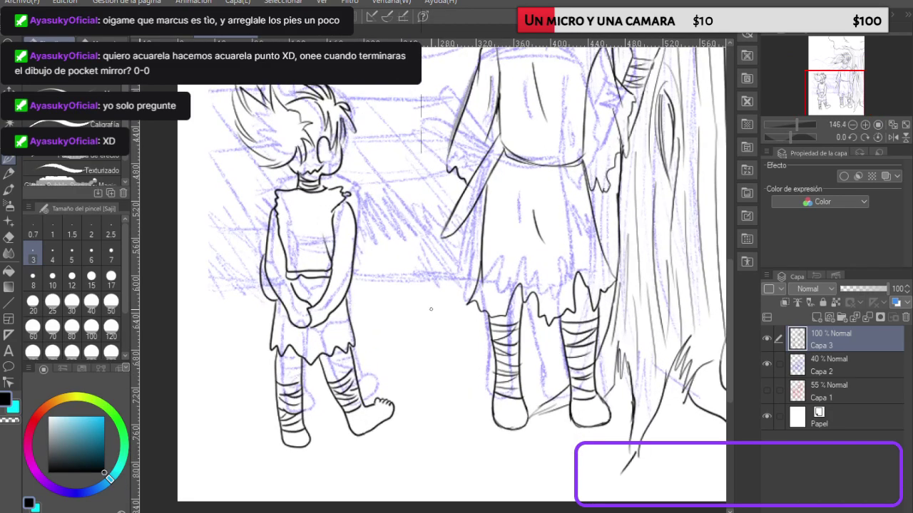
pyautogui.moveTo(265, 365)
pyautogui.mouseDown()
pyautogui.moveTo(271, 353)
pyautogui.moveTo(236, 330)
pyautogui.moveTo(180, 330)
pyautogui.moveTo(187, 325)
pyautogui.moveTo(214, 368)
pyautogui.mouseUp()
pyautogui.moveTo(398, 360)
pyautogui.mouseDown()
pyautogui.moveTo(360, 314)
pyautogui.moveTo(353, 353)
pyautogui.mouseUp()
pyautogui.moveTo(269, 360)
pyautogui.mouseDown()
pyautogui.moveTo(246, 333)
pyautogui.moveTo(256, 310)
pyautogui.mouseUp()
pyautogui.moveTo(401, 358)
pyautogui.mouseDown()
pyautogui.moveTo(387, 309)
pyautogui.moveTo(426, 365)
pyautogui.moveTo(410, 336)
pyautogui.moveTo(409, 352)
pyautogui.moveTo(399, 320)
pyautogui.mouseUp()
pyautogui.moveTo(438, 367)
pyautogui.mouseDown()
pyautogui.moveTo(410, 321)
pyautogui.moveTo(425, 321)
pyautogui.mouseUp()
pyautogui.moveTo(485, 372); pyautogui.dragTo(457, 324)
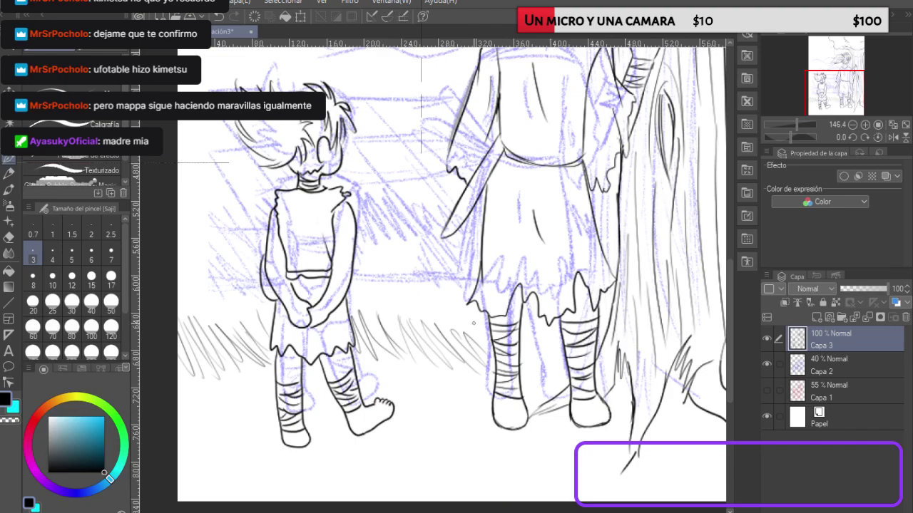
# Step: Ink slanted hatching strokes over the sketched slope on both sides of the companion's torso and beside the tall figure's robe
pyautogui.moveTo(404, 247)
pyautogui.mouseDown()
pyautogui.moveTo(429, 282)
pyautogui.moveTo(461, 291)
pyautogui.moveTo(397, 260)
pyautogui.moveTo(408, 284)
pyautogui.mouseUp()
pyautogui.moveTo(270, 218); pyautogui.dragTo(228, 197)
pyautogui.moveTo(250, 219); pyautogui.dragTo(203, 191)
pyautogui.moveTo(214, 212); pyautogui.dragTo(184, 195)
pyautogui.moveTo(361, 212); pyautogui.dragTo(347, 193)
pyautogui.moveTo(390, 223); pyautogui.dragTo(352, 187)
pyautogui.moveTo(427, 221)
pyautogui.mouseDown()
pyautogui.moveTo(380, 180)
pyautogui.moveTo(451, 223)
pyautogui.mouseUp()
pyautogui.moveTo(383, 182); pyautogui.dragTo(403, 210)
pyautogui.moveTo(596, 193)
pyautogui.mouseDown()
pyautogui.moveTo(617, 218)
pyautogui.moveTo(586, 192)
pyautogui.mouseUp()
pyautogui.moveTo(606, 228); pyautogui.dragTo(594, 211)
# Step: Ink slanted grass strokes in the gap between the tall figure's legs
pyautogui.moveTo(523, 341); pyautogui.dragTo(543, 374)
pyautogui.moveTo(528, 332); pyautogui.dragTo(558, 367)
pyautogui.moveTo(548, 335); pyautogui.dragTo(563, 364)
pyautogui.moveTo(520, 340); pyautogui.dragTo(526, 368)
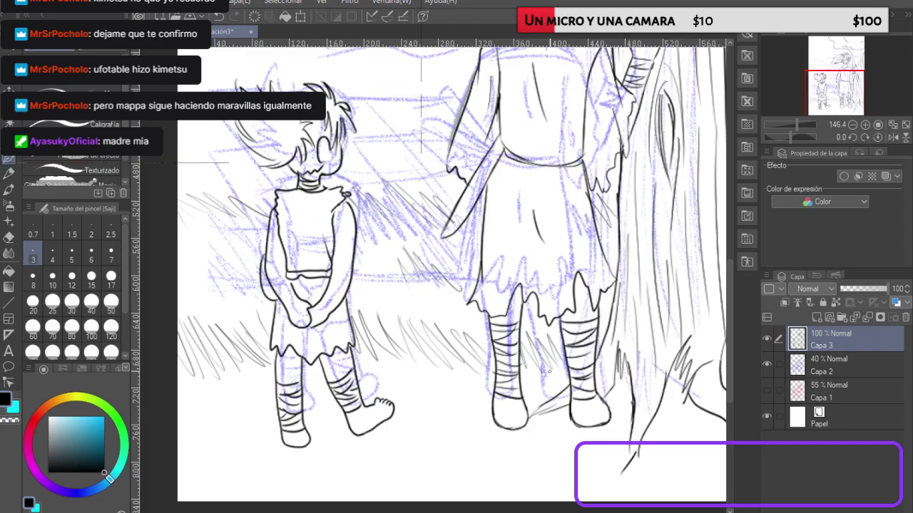
# Step: Examine the inked figures, tree and grass both up close and over the whole page
pyautogui.scroll(3, 547, 371)
pyautogui.scroll(-10, 547, 371)
pyautogui.scroll(5, 682, 346)
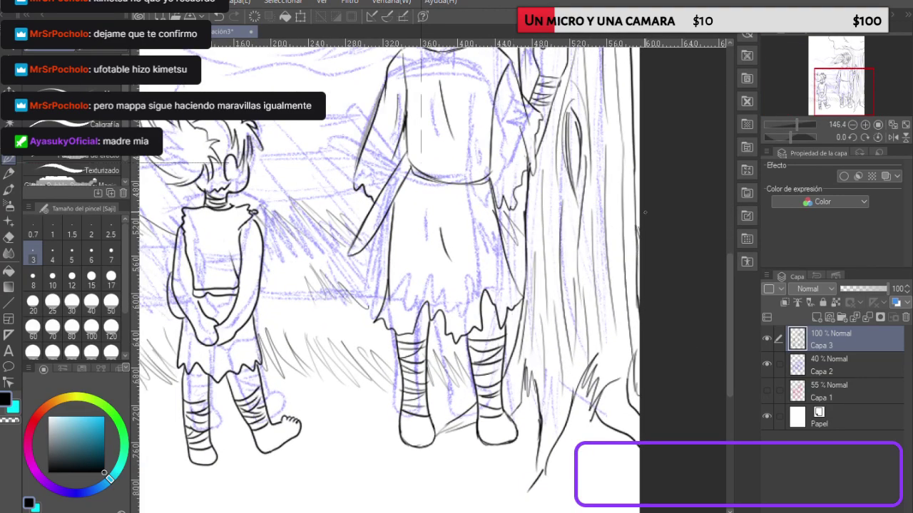
pyautogui.scroll(-5, 412, 189)
pyautogui.scroll(2, 401, 188)
pyautogui.scroll(-5, 401, 185)
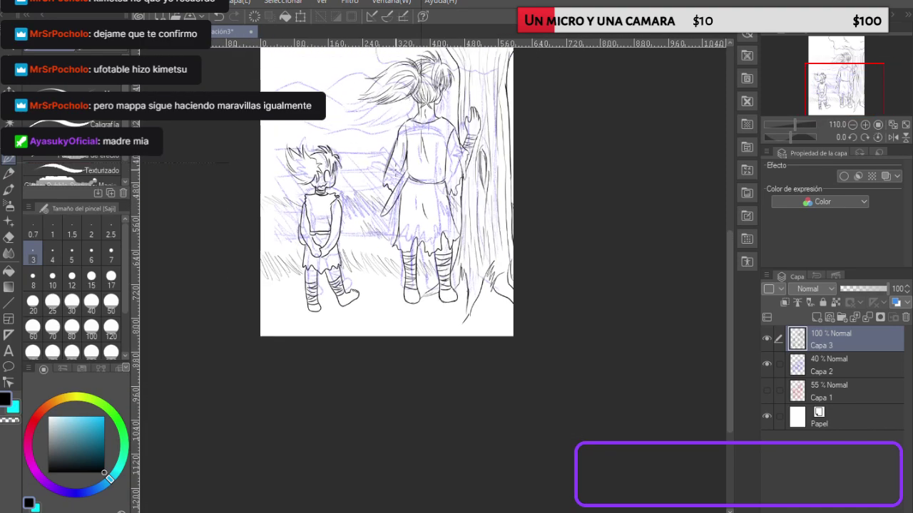
pyautogui.scroll(-3, 385, 189)
pyautogui.moveTo(730, 287); pyautogui.dragTo(728, 223)
pyautogui.scroll(-1, 259, 249)
pyautogui.scroll(2, 273, 269)
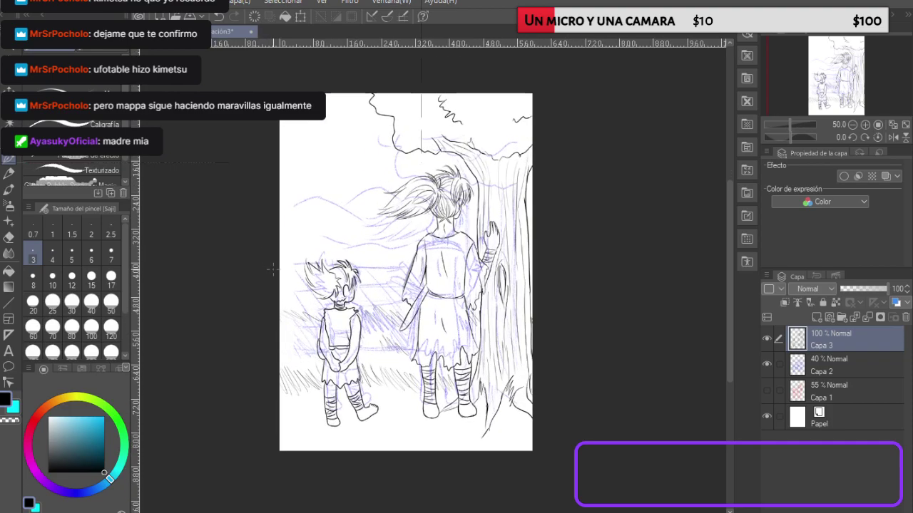
pyautogui.scroll(3, 273, 270)
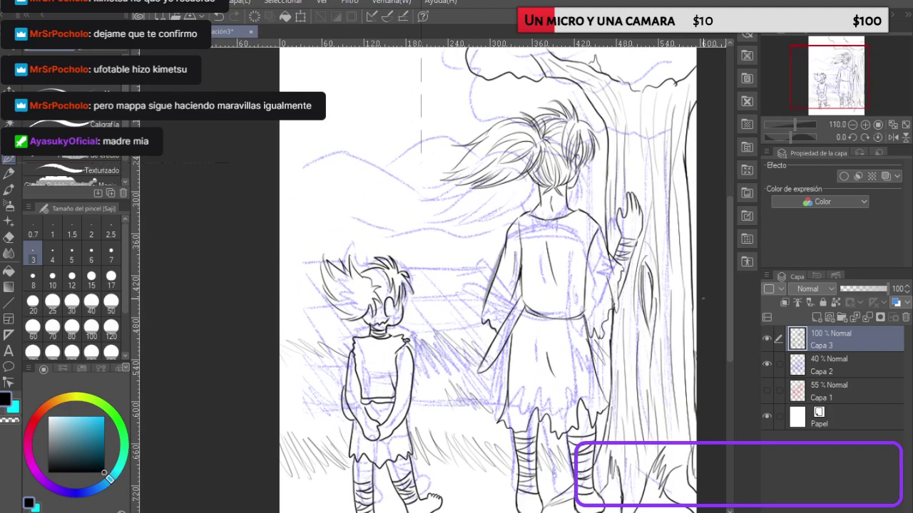
# Step: Shift the blue sketch layer Capa 2 upward so its horizon and hills sit higher behind the figures
pyautogui.click(837, 360)
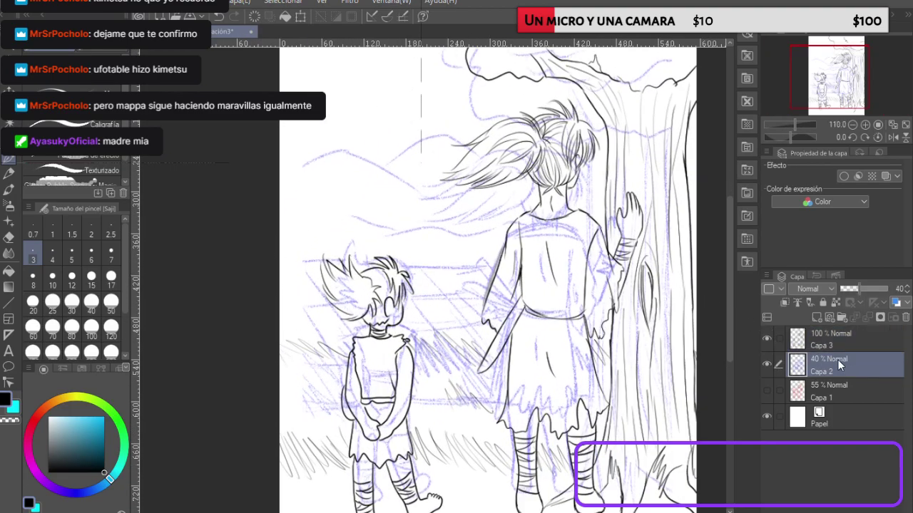
pyautogui.hotkey('ctrl', 'Up')
pyautogui.press('Up')
pyautogui.press('Up')
pyautogui.press('Up')
pyautogui.press('Up')
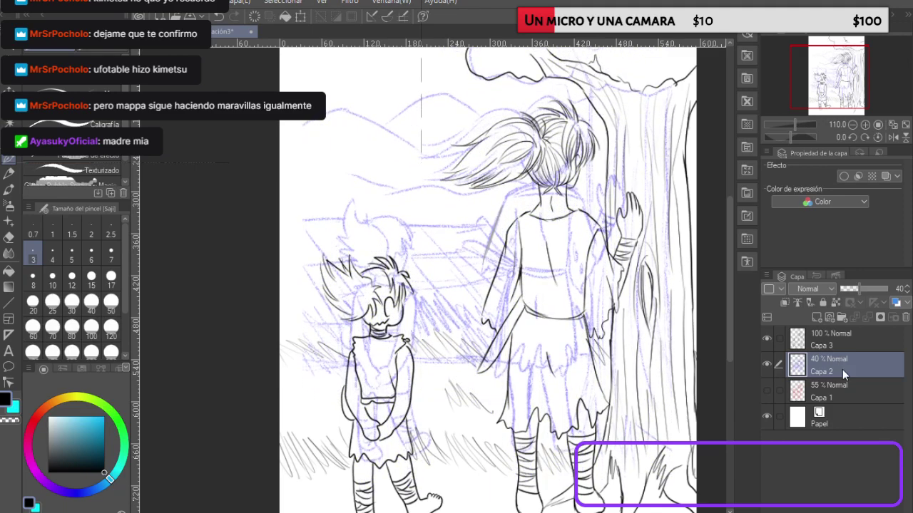
# Step: Add a new layer above Capa 3 and ink a nearly level horizon line just above the sketched one, behind the tall figure
pyautogui.click(838, 334)
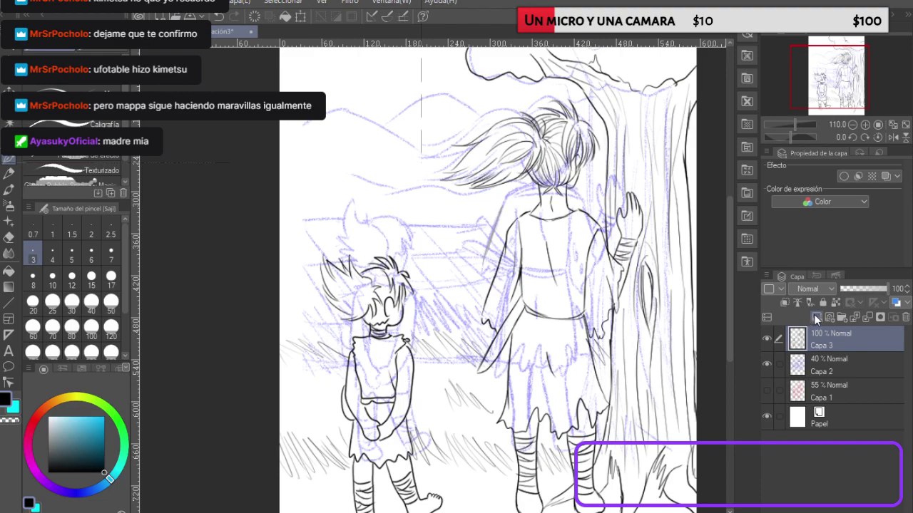
pyautogui.click(817, 318)
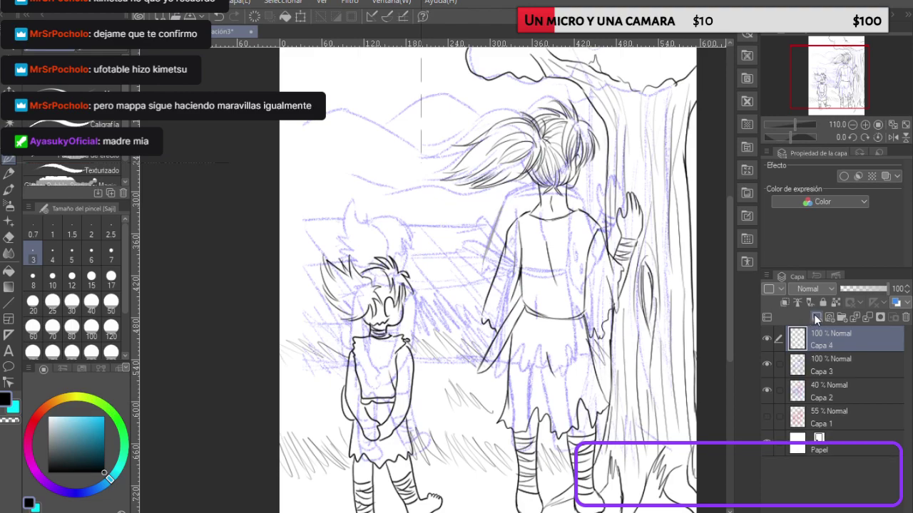
pyautogui.moveTo(280, 214); pyautogui.dragTo(495, 226)
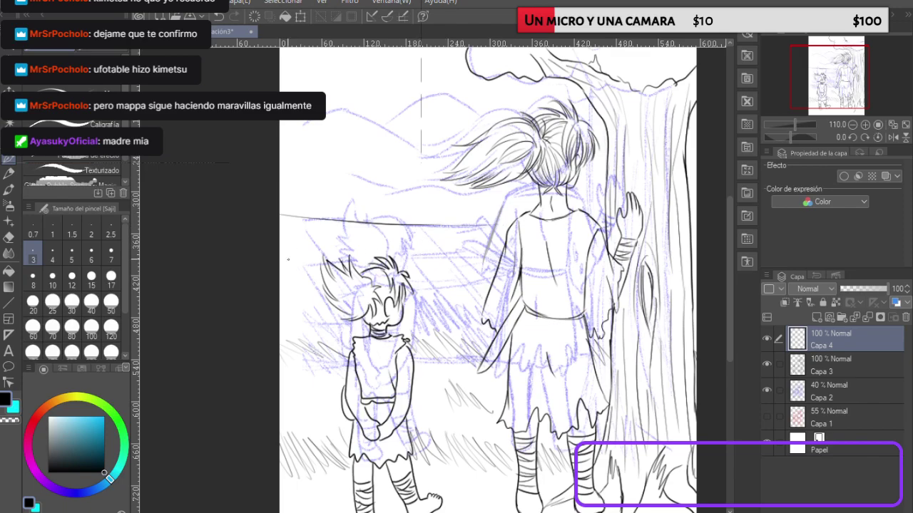
pyautogui.hotkey('ctrl', 'z')
pyautogui.hotkey('ctrl', 'z')
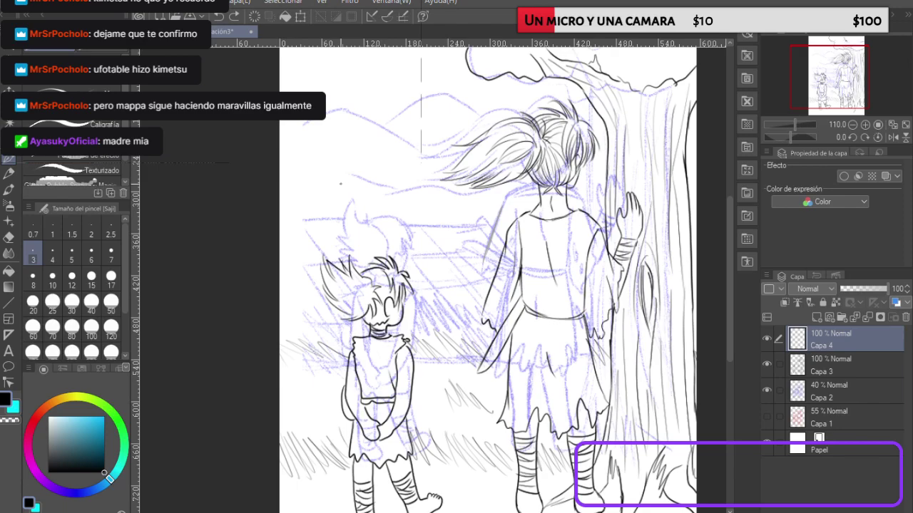
pyautogui.moveTo(288, 206)
pyautogui.mouseDown()
pyautogui.moveTo(585, 207)
pyautogui.moveTo(572, 202)
pyautogui.moveTo(607, 204)
pyautogui.mouseUp()
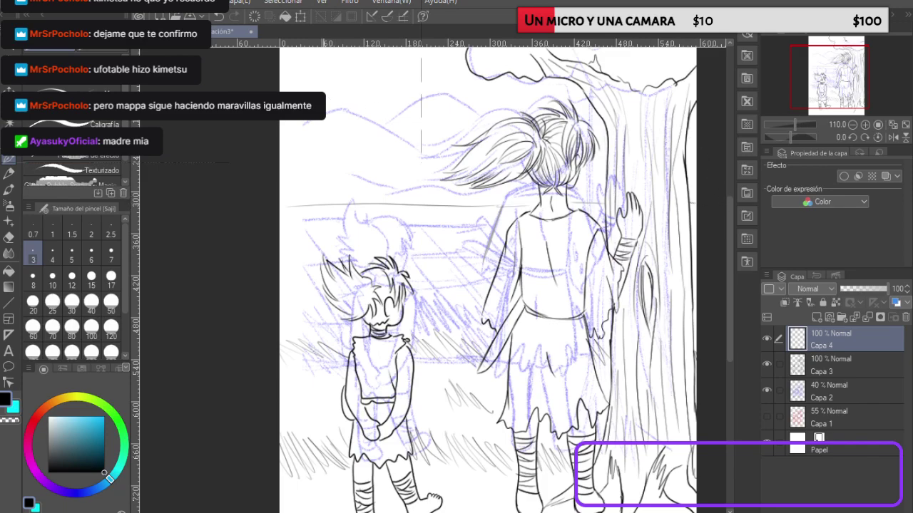
# Step: Ink the overlapping mountain outlines in the background and a lower hill just above the horizon
pyautogui.moveTo(303, 91)
pyautogui.mouseDown()
pyautogui.moveTo(345, 80)
pyautogui.moveTo(324, 81)
pyautogui.moveTo(416, 124)
pyautogui.moveTo(392, 105)
pyautogui.moveTo(450, 119)
pyautogui.moveTo(439, 122)
pyautogui.moveTo(488, 92)
pyautogui.mouseUp()
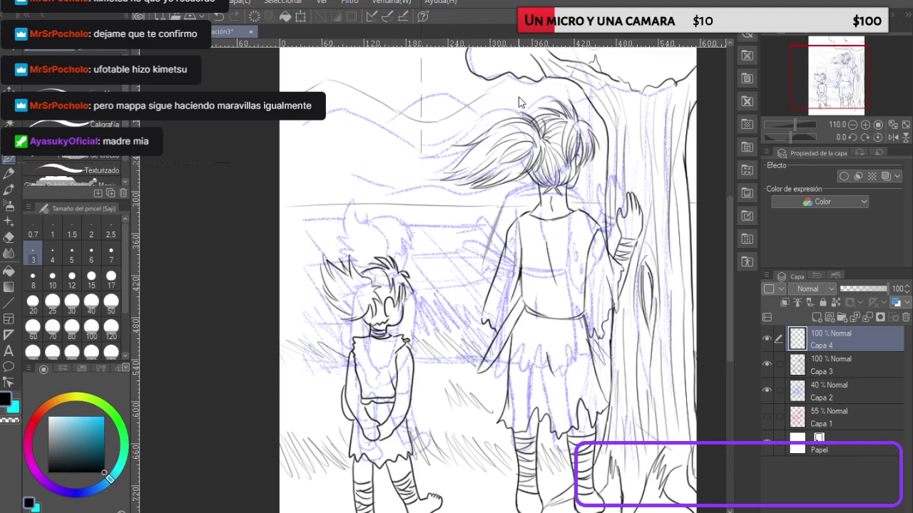
pyautogui.moveTo(407, 135); pyautogui.dragTo(447, 116)
pyautogui.moveTo(391, 107)
pyautogui.mouseDown()
pyautogui.moveTo(433, 87)
pyautogui.moveTo(475, 93)
pyautogui.mouseUp()
pyautogui.hotkey('ctrl', 'z')
pyautogui.moveTo(390, 105)
pyautogui.mouseDown()
pyautogui.moveTo(420, 86)
pyautogui.moveTo(470, 97)
pyautogui.mouseUp()
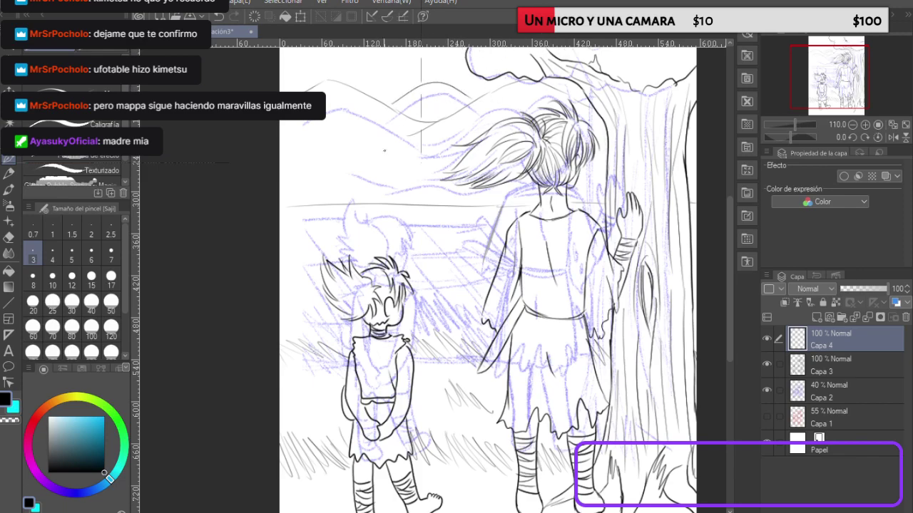
pyautogui.moveTo(337, 180)
pyautogui.mouseDown()
pyautogui.moveTo(375, 166)
pyautogui.moveTo(415, 171)
pyautogui.moveTo(431, 202)
pyautogui.mouseUp()
# Step: Hide the Capa 2 sketch layer and add a new layer directly above it, beneath the line art
pyautogui.click(767, 390)
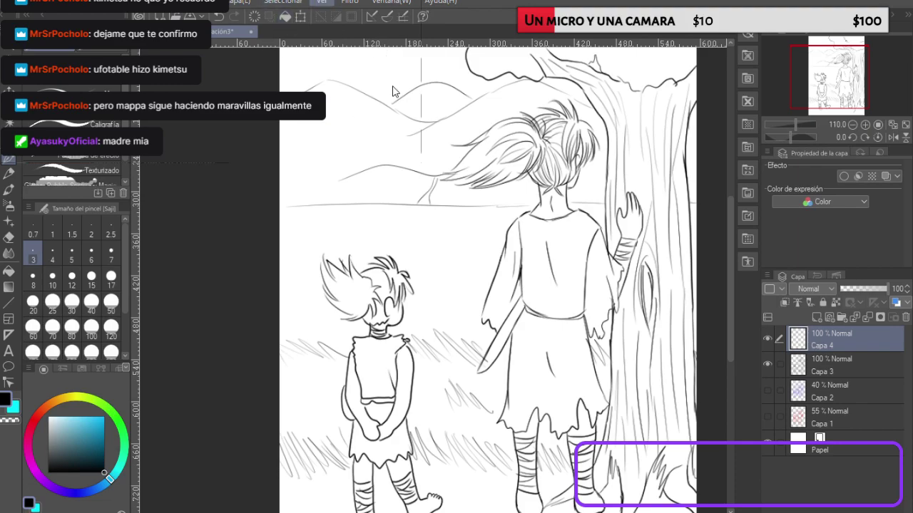
pyautogui.hotkey('ctrl', '0')
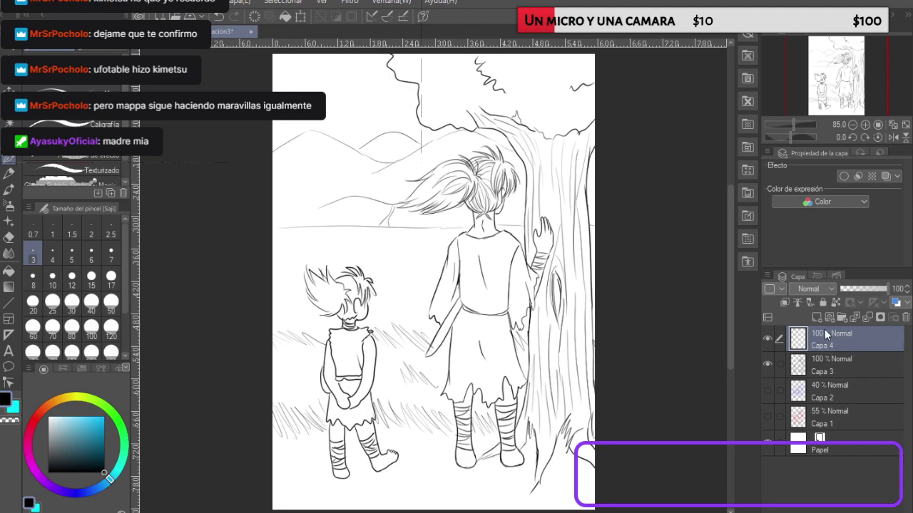
pyautogui.click(827, 391)
pyautogui.click(815, 317)
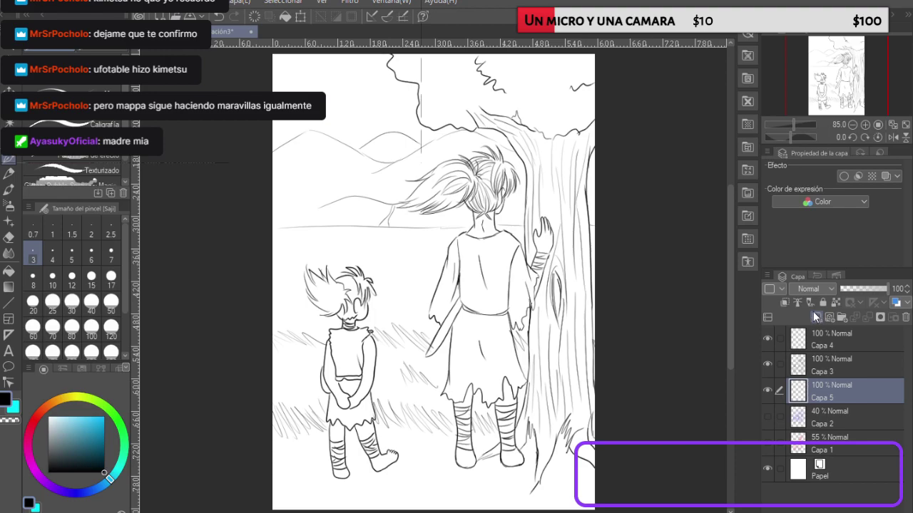
# Step: Sample a pale greyish green from the reference image and fill the new layer with it
pyautogui.click(794, 122)
pyautogui.rightClick(796, 122)
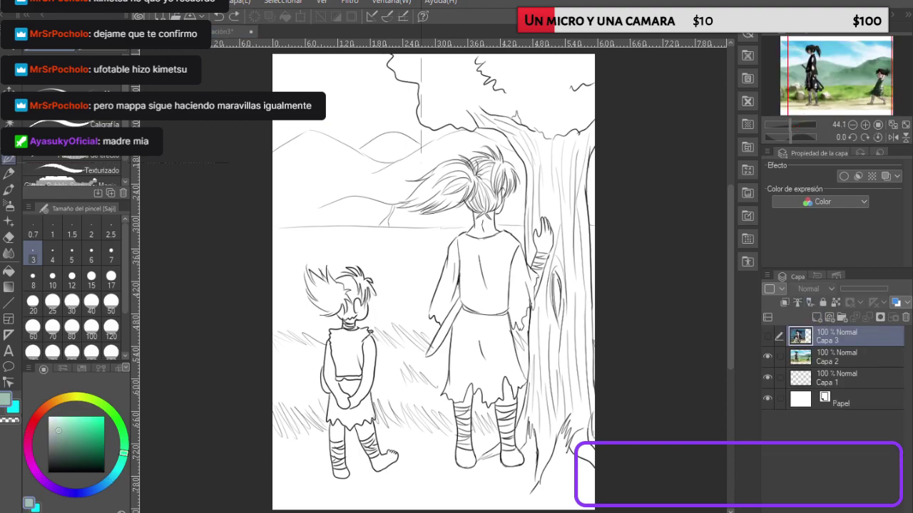
pyautogui.click(71, 61)
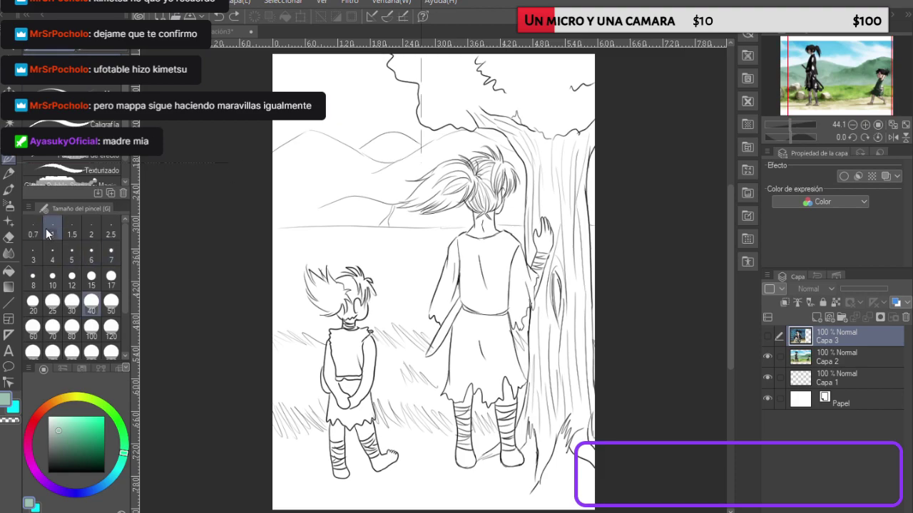
pyautogui.click(10, 205)
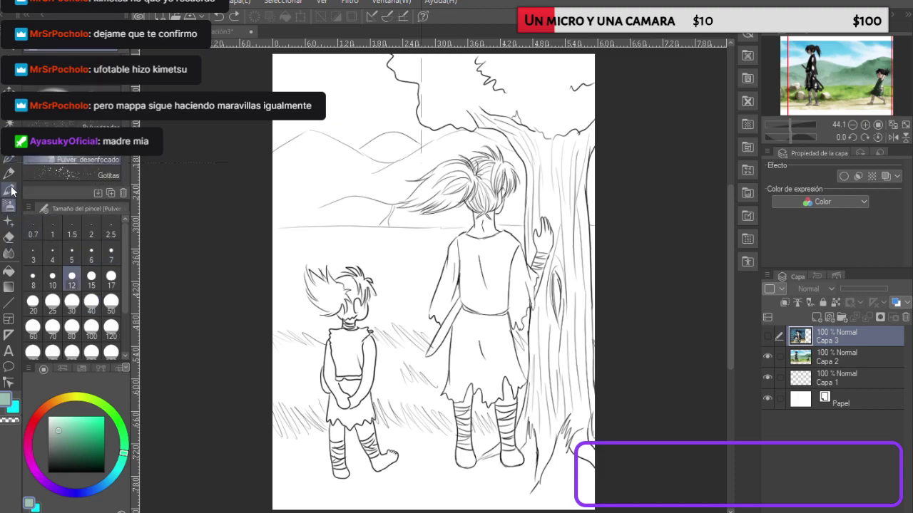
pyautogui.click(10, 190)
pyautogui.click(10, 274)
pyautogui.click(366, 206)
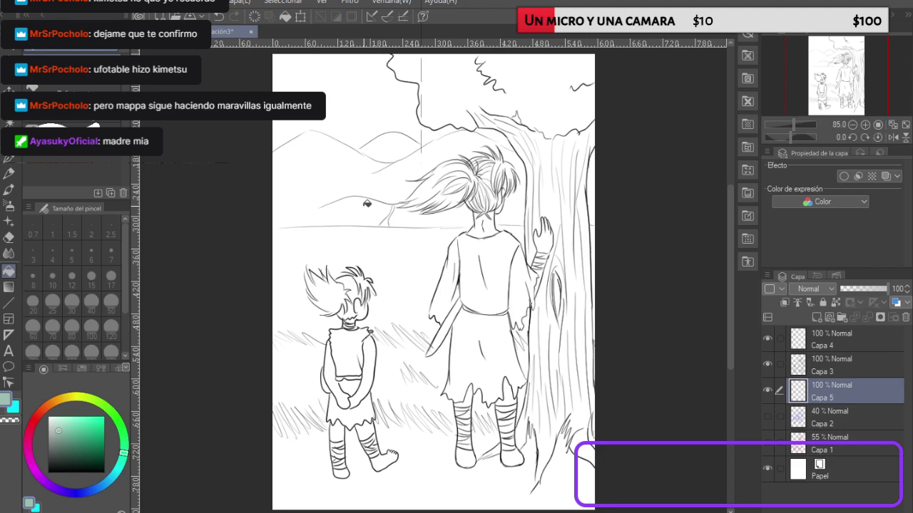
pyautogui.click(366, 204)
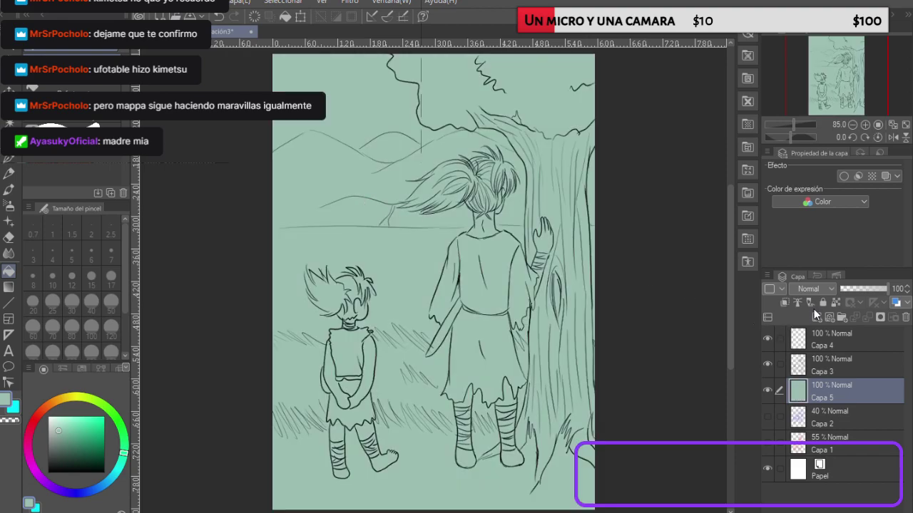
# Step: Add another layer above the green fill and flood it with a muted tan brown
pyautogui.click(815, 316)
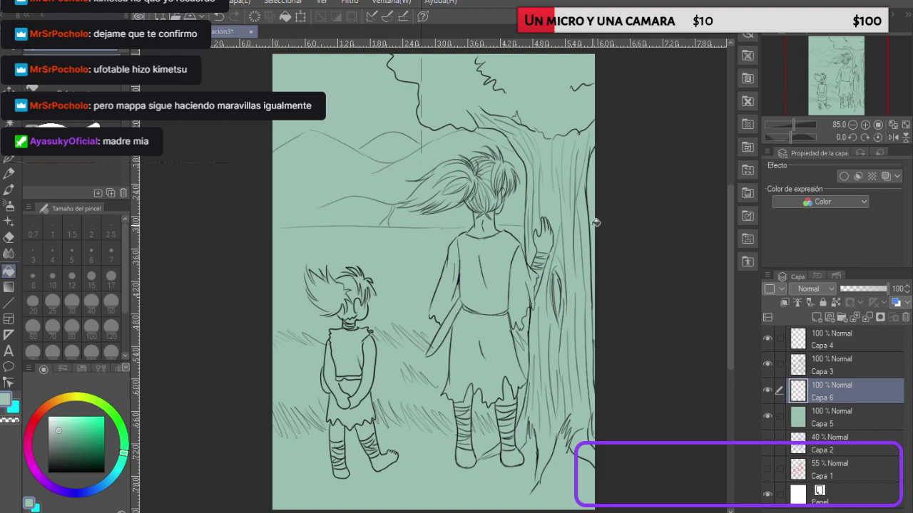
pyautogui.click(47, 406)
pyautogui.click(404, 332)
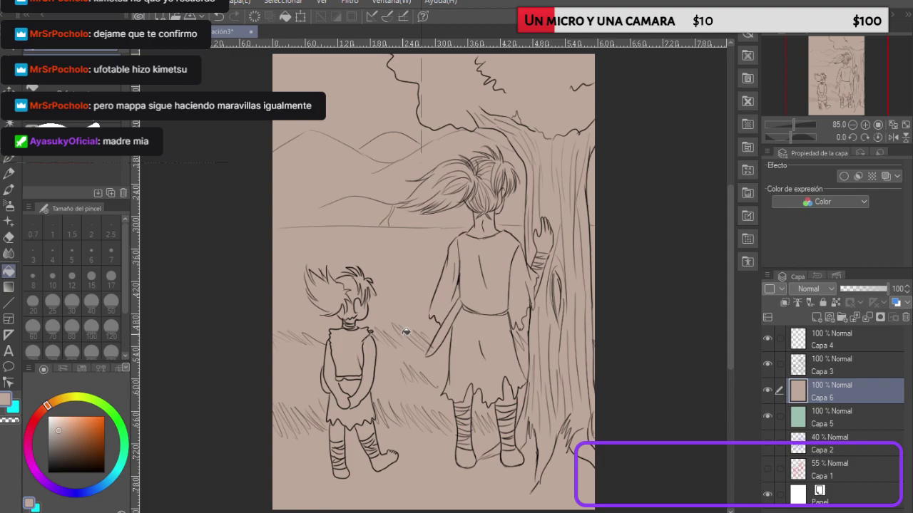
pyautogui.click(71, 427)
pyautogui.click(422, 325)
pyautogui.click(65, 431)
pyautogui.click(366, 299)
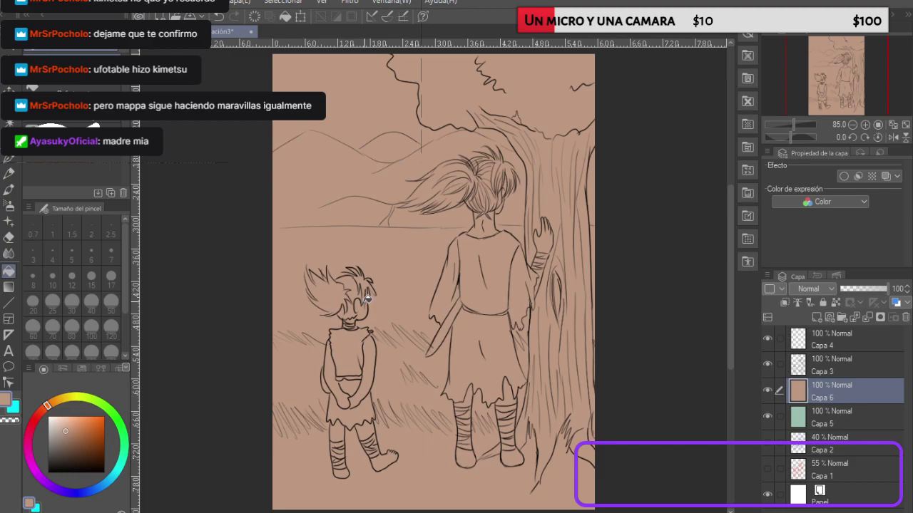
# Step: Choose a darker brown, try a leaf brush stroke across the mountains, and undo the stroke
pyautogui.click(78, 443)
pyautogui.click(9, 158)
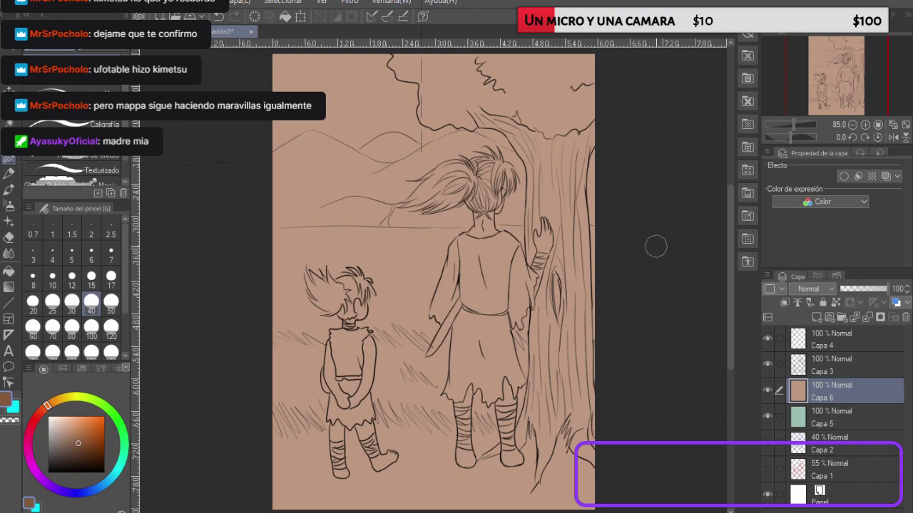
pyautogui.scroll(-3, 36, 177)
pyautogui.click(36, 177)
pyautogui.moveTo(326, 159); pyautogui.dragTo(391, 193)
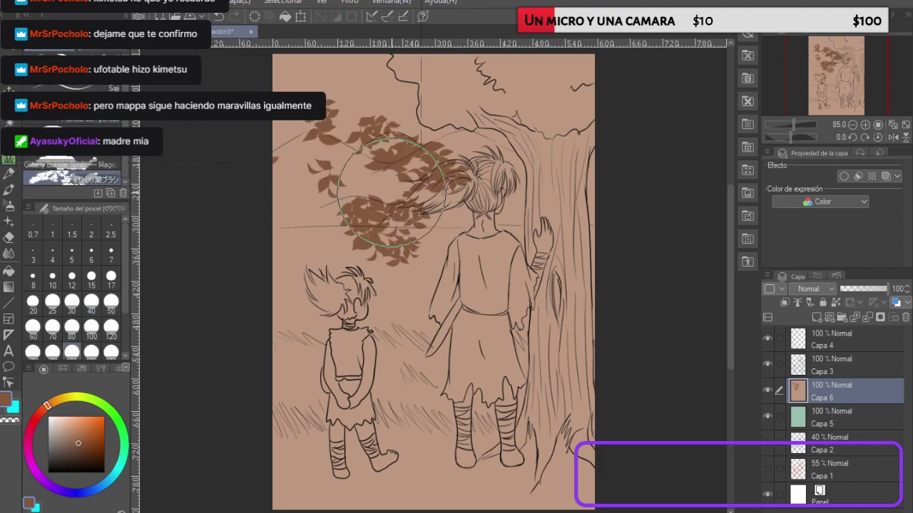
pyautogui.hotkey('ctrl', 'z')
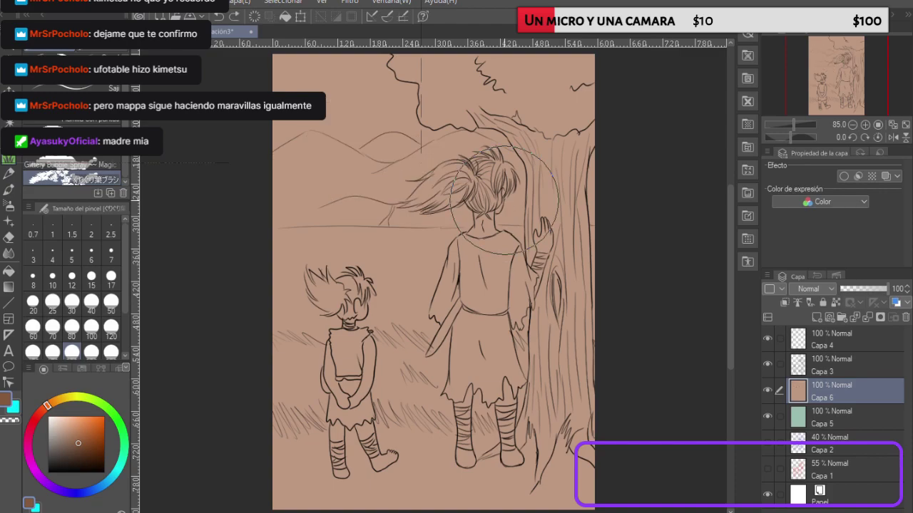
# Step: Try brown strokes with the leaf brush across the ground on layer Capa 6 and undo them
pyautogui.moveTo(573, 107)
pyautogui.mouseDown()
pyautogui.moveTo(393, 163)
pyautogui.moveTo(316, 199)
pyautogui.moveTo(276, 256)
pyautogui.mouseUp()
pyautogui.hotkey('ctrl', 'z')
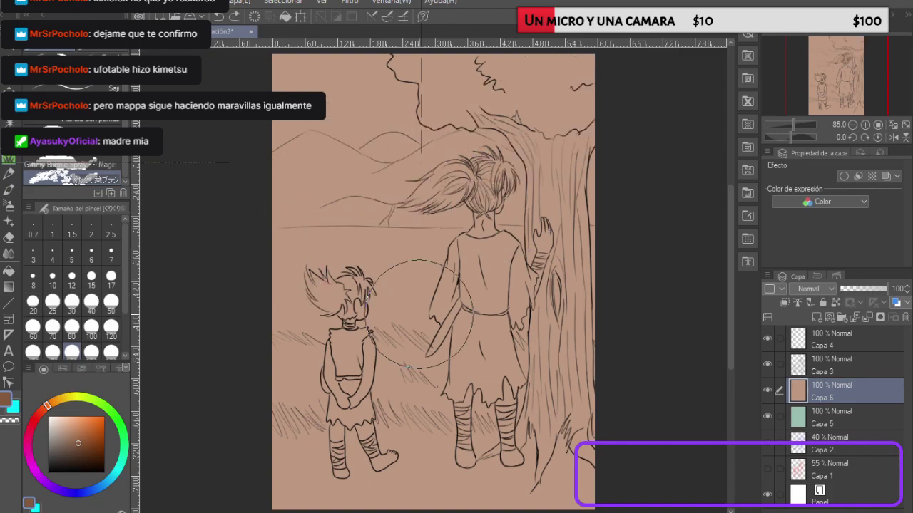
pyautogui.moveTo(620, 399)
pyautogui.mouseDown()
pyautogui.moveTo(528, 456)
pyautogui.moveTo(417, 462)
pyautogui.moveTo(264, 407)
pyautogui.mouseUp()
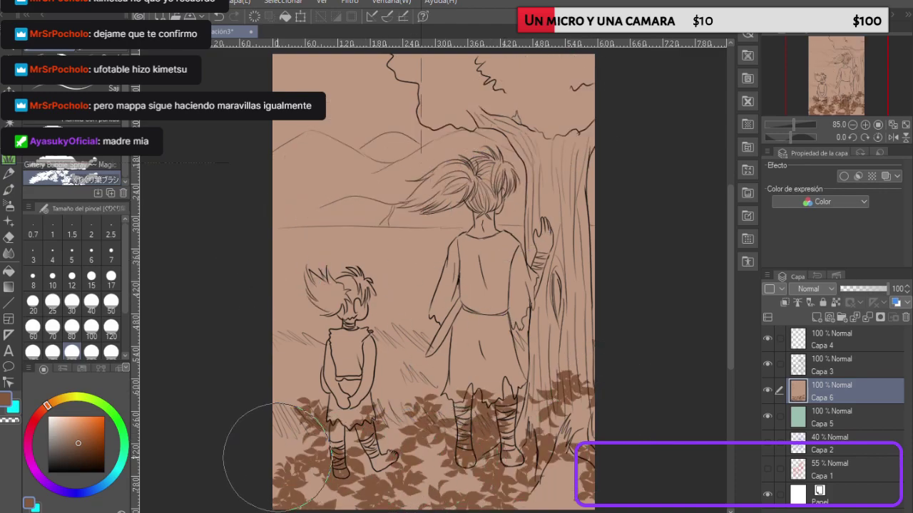
pyautogui.hotkey('ctrl', 'z')
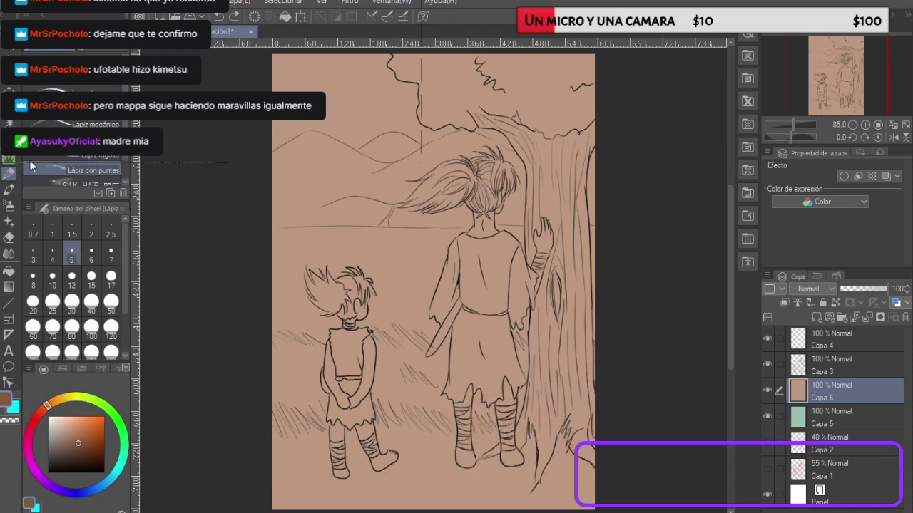
# Step: Try a broad brown stroke with a rough-edged ink brush across the field and the adult's back, then undo it
pyautogui.click(11, 189)
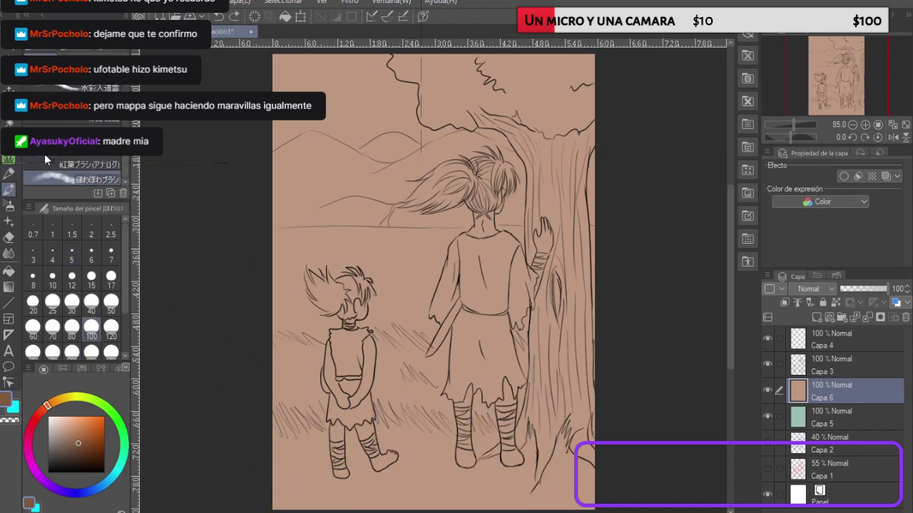
pyautogui.click(72, 133)
pyautogui.scroll(2, 71, 133)
pyautogui.click(71, 134)
pyautogui.scroll(5, 71, 133)
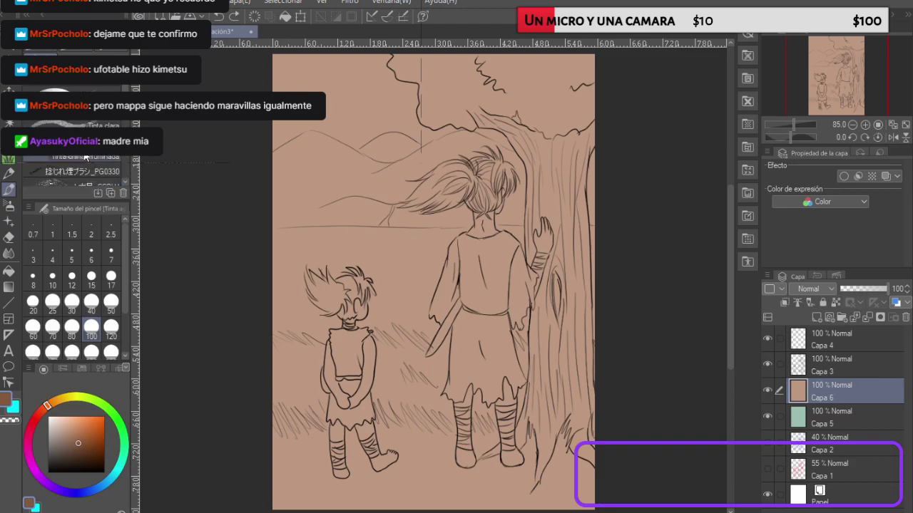
pyautogui.moveTo(303, 208); pyautogui.dragTo(471, 251)
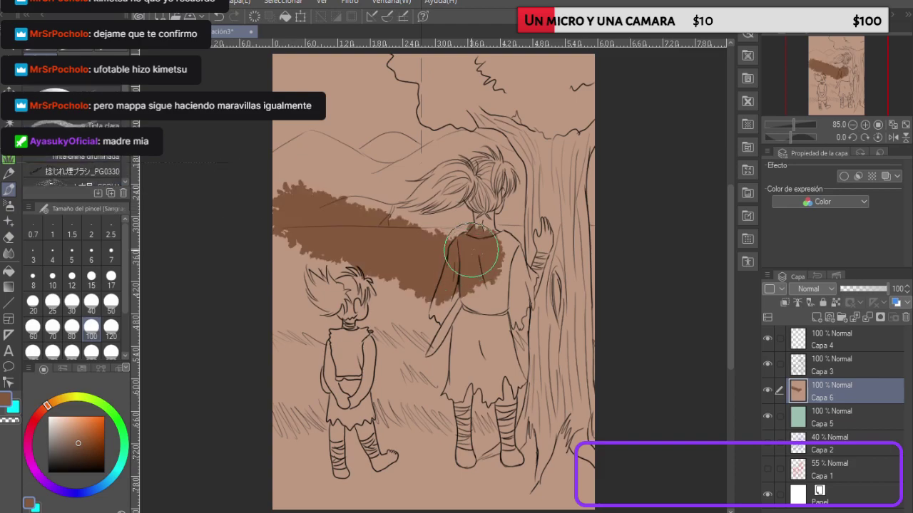
pyautogui.hotkey('ctrl', 'z')
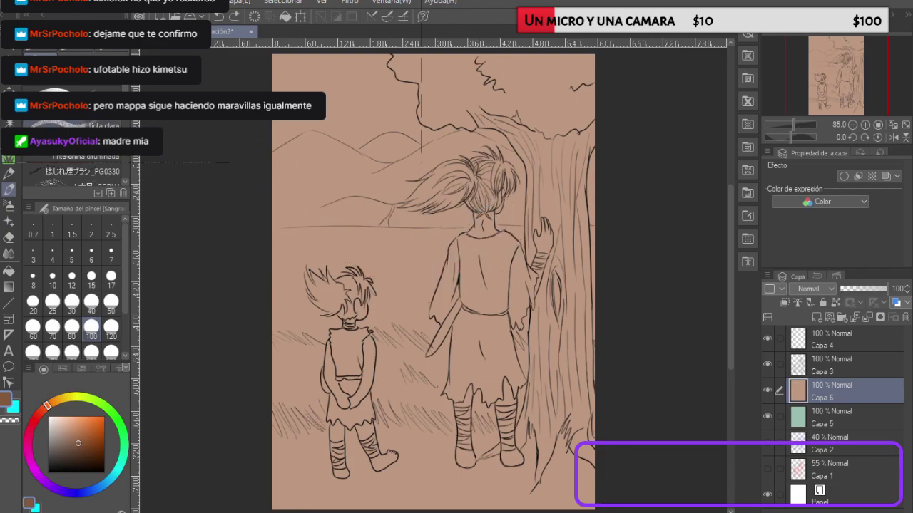
# Step: Try more ink and decorative brushes with brown strokes over the mountains and figures, undoing each stroke
pyautogui.click(71, 90)
pyautogui.moveTo(359, 194)
pyautogui.mouseDown()
pyautogui.moveTo(378, 236)
pyautogui.moveTo(480, 269)
pyautogui.mouseUp()
pyautogui.hotkey('ctrl', 'z')
pyautogui.scroll(-2, 71, 160)
pyautogui.click(71, 124)
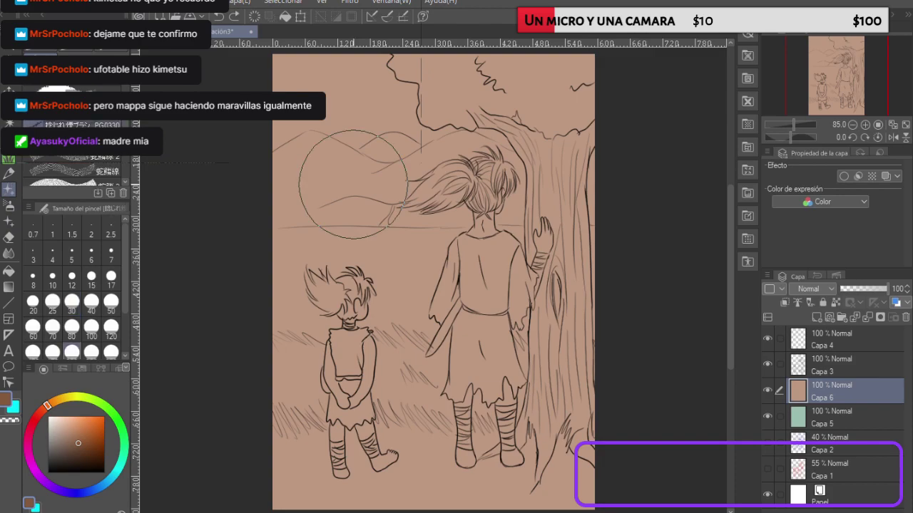
pyautogui.moveTo(364, 189); pyautogui.dragTo(489, 302)
pyautogui.hotkey('ctrl', 'z')
pyautogui.moveTo(408, 74)
pyautogui.mouseDown()
pyautogui.moveTo(393, 94)
pyautogui.moveTo(363, 210)
pyautogui.moveTo(393, 268)
pyautogui.mouseUp()
pyautogui.hotkey('ctrl', 'z')
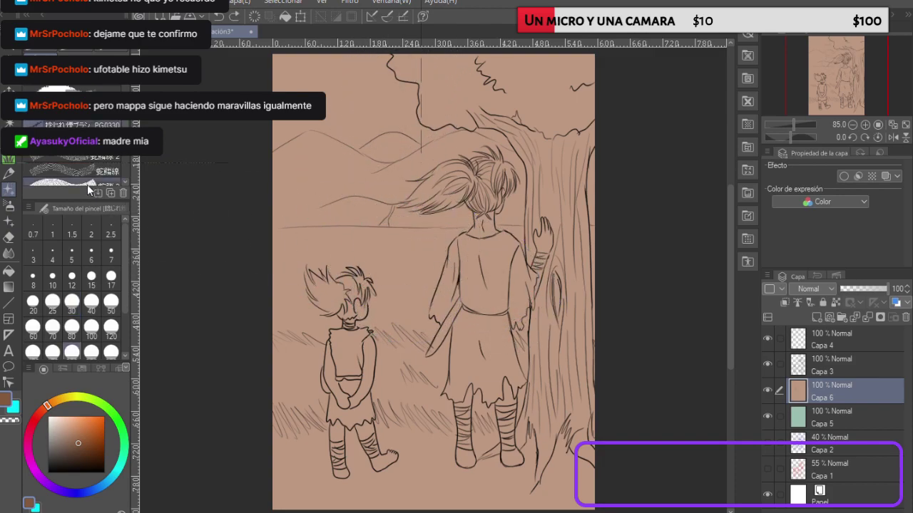
# Step: Try a snake-scale pattern brush in brown and the leaf brush in orange over the figures, undoing the strokes
pyautogui.scroll(-2, 71, 171)
pyautogui.click(71, 125)
pyautogui.moveTo(328, 155)
pyautogui.mouseDown()
pyautogui.moveTo(355, 235)
pyautogui.moveTo(469, 334)
pyautogui.mouseUp()
pyautogui.hotkey('ctrl', 'z')
pyautogui.scroll(-1, 71, 125)
pyautogui.scroll(-1, 71, 164)
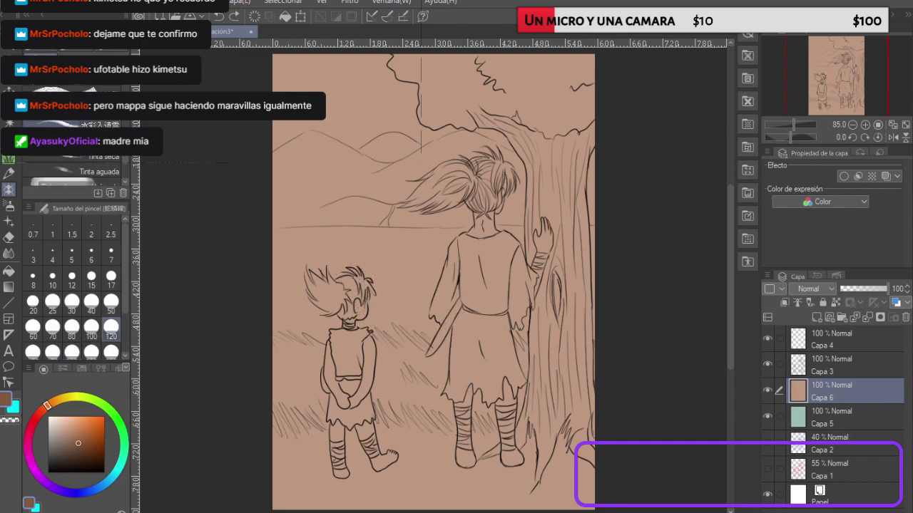
pyautogui.scroll(-2, 72, 168)
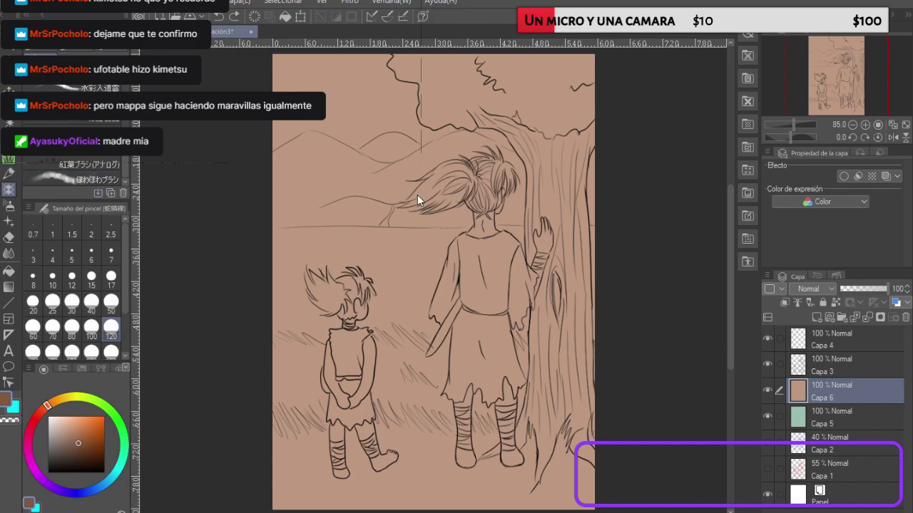
pyautogui.doubleClick(386, 153)
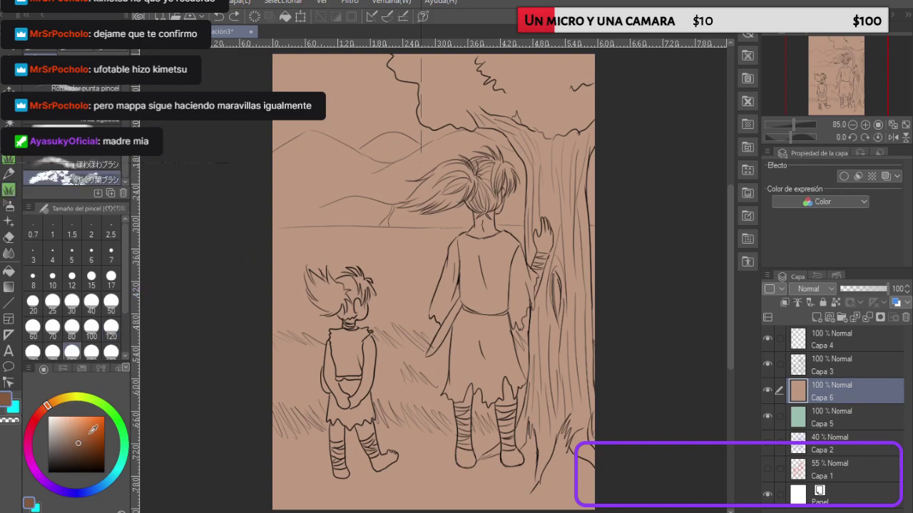
pyautogui.moveTo(344, 321)
pyautogui.mouseDown()
pyautogui.moveTo(369, 345)
pyautogui.moveTo(449, 329)
pyautogui.moveTo(452, 269)
pyautogui.moveTo(307, 328)
pyautogui.mouseUp()
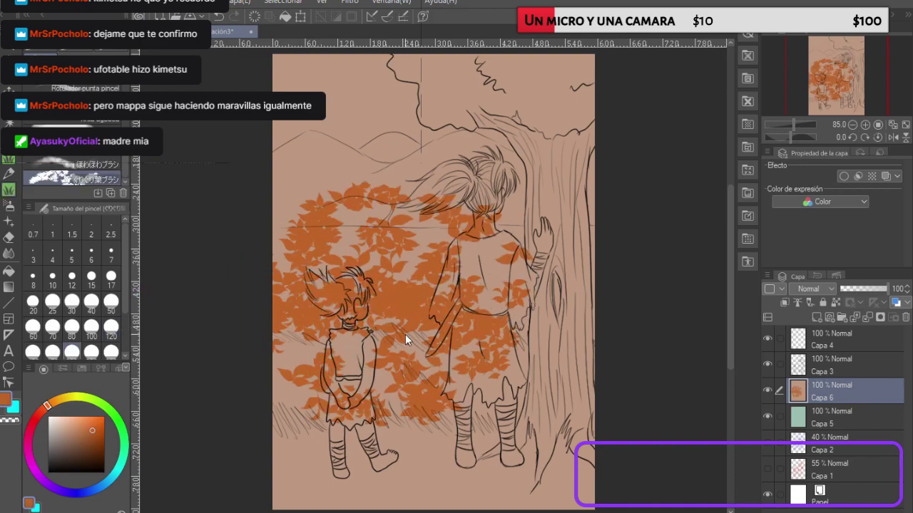
pyautogui.hotkey('ctrl', 'z')
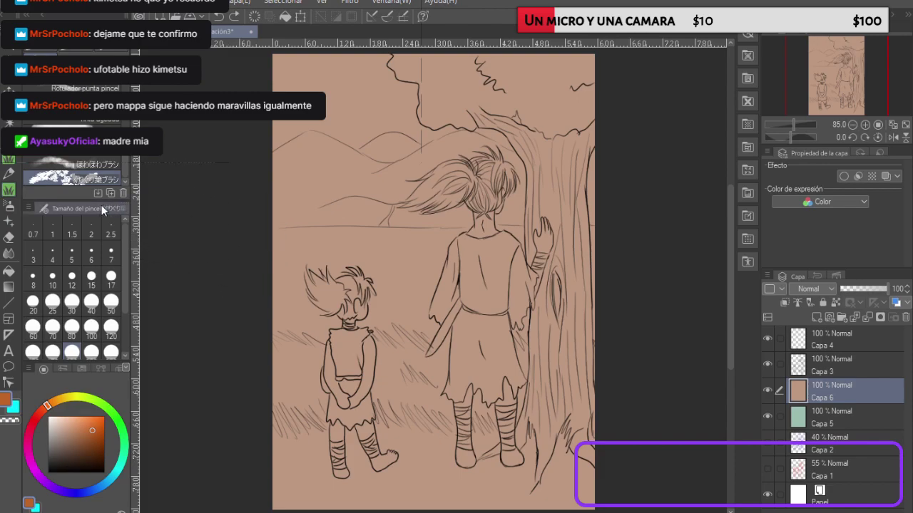
# Step: Paint the ground and the tree canopy orange on layer Capa 6 with the soft ほわほわブラシ brush at size 100
pyautogui.click(71, 164)
pyautogui.moveTo(375, 239)
pyautogui.mouseDown()
pyautogui.moveTo(430, 298)
pyautogui.moveTo(463, 250)
pyautogui.mouseUp()
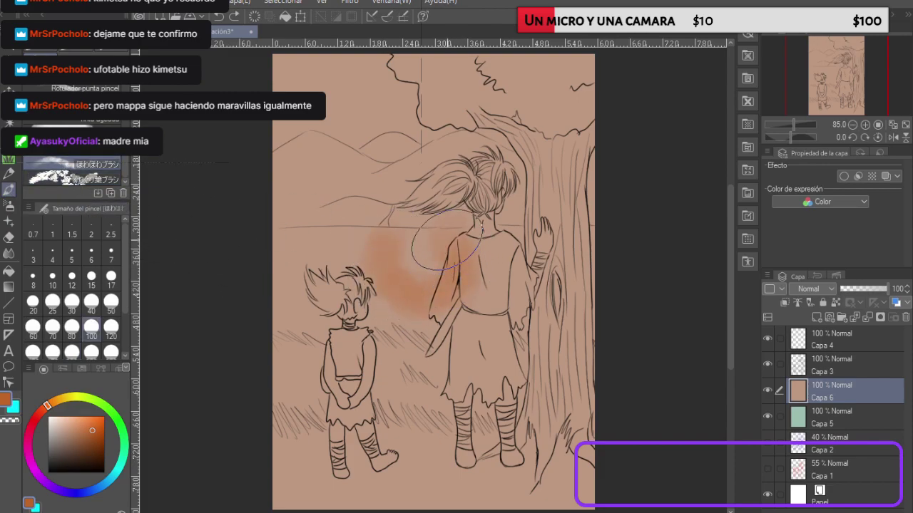
pyautogui.hotkey('ctrl', 'z')
pyautogui.hotkey('ctrl', 'z')
pyautogui.moveTo(428, 435)
pyautogui.mouseDown()
pyautogui.moveTo(260, 435)
pyautogui.moveTo(301, 445)
pyautogui.moveTo(298, 454)
pyautogui.moveTo(465, 466)
pyautogui.moveTo(456, 478)
pyautogui.moveTo(628, 505)
pyautogui.moveTo(557, 508)
pyautogui.moveTo(633, 466)
pyautogui.moveTo(531, 451)
pyautogui.moveTo(428, 451)
pyautogui.moveTo(506, 455)
pyautogui.moveTo(603, 476)
pyautogui.mouseUp()
pyautogui.moveTo(321, 492); pyautogui.dragTo(253, 492)
pyautogui.moveTo(492, 86)
pyautogui.mouseDown()
pyautogui.moveTo(440, 78)
pyautogui.moveTo(512, 72)
pyautogui.mouseUp()
pyautogui.moveTo(428, 59)
pyautogui.mouseDown()
pyautogui.moveTo(448, 78)
pyautogui.moveTo(439, 108)
pyautogui.moveTo(551, 49)
pyautogui.moveTo(577, 53)
pyautogui.moveTo(595, 103)
pyautogui.moveTo(584, 67)
pyautogui.mouseUp()
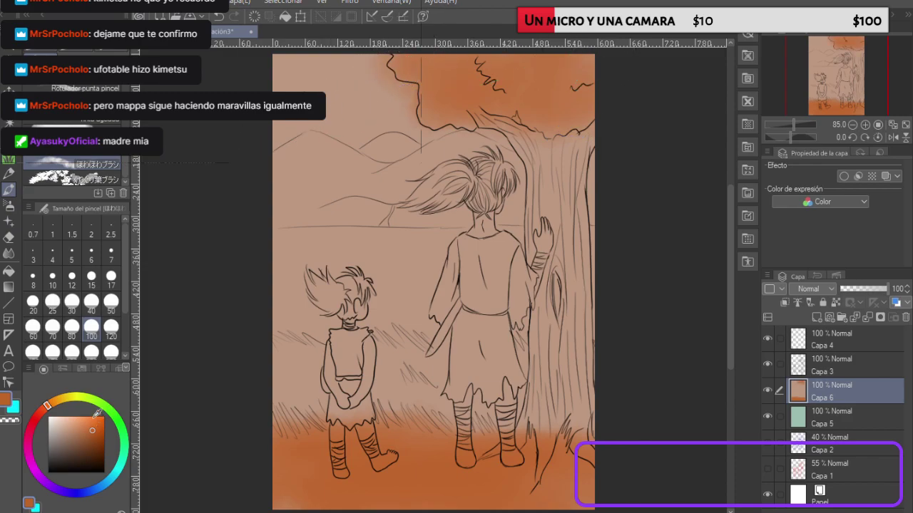
# Step: Paint the grass band ochre yellow and the area behind it up to the horizon line a lighter yellow
pyautogui.click(59, 397)
pyautogui.moveTo(285, 385)
pyautogui.mouseDown()
pyautogui.moveTo(277, 350)
pyautogui.moveTo(369, 366)
pyautogui.moveTo(385, 345)
pyautogui.moveTo(406, 346)
pyautogui.moveTo(426, 352)
pyautogui.moveTo(447, 382)
pyautogui.moveTo(474, 352)
pyautogui.moveTo(511, 369)
pyautogui.mouseUp()
pyautogui.moveTo(509, 419)
pyautogui.mouseDown()
pyautogui.moveTo(509, 374)
pyautogui.moveTo(534, 337)
pyautogui.moveTo(595, 407)
pyautogui.moveTo(591, 350)
pyautogui.moveTo(589, 387)
pyautogui.mouseUp()
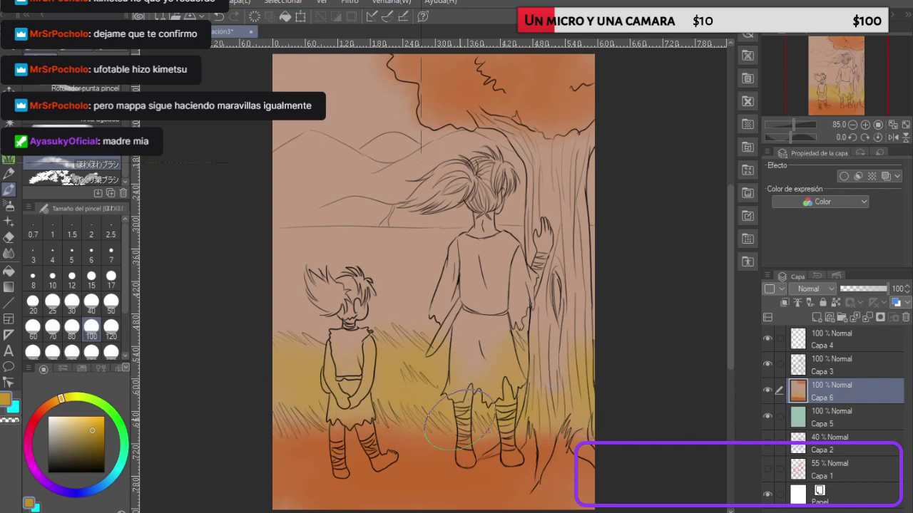
pyautogui.moveTo(258, 251)
pyautogui.mouseDown()
pyautogui.moveTo(288, 263)
pyautogui.moveTo(328, 300)
pyautogui.mouseUp()
pyautogui.moveTo(297, 257)
pyautogui.mouseDown()
pyautogui.moveTo(300, 289)
pyautogui.moveTo(291, 294)
pyautogui.moveTo(319, 313)
pyautogui.moveTo(365, 324)
pyautogui.moveTo(345, 248)
pyautogui.moveTo(440, 250)
pyautogui.moveTo(393, 249)
pyautogui.moveTo(371, 302)
pyautogui.moveTo(413, 257)
pyautogui.moveTo(441, 305)
pyautogui.moveTo(430, 310)
pyautogui.moveTo(450, 232)
pyautogui.moveTo(513, 248)
pyautogui.moveTo(476, 296)
pyautogui.moveTo(485, 270)
pyautogui.moveTo(546, 269)
pyautogui.moveTo(534, 290)
pyautogui.moveTo(602, 241)
pyautogui.moveTo(250, 236)
pyautogui.mouseUp()
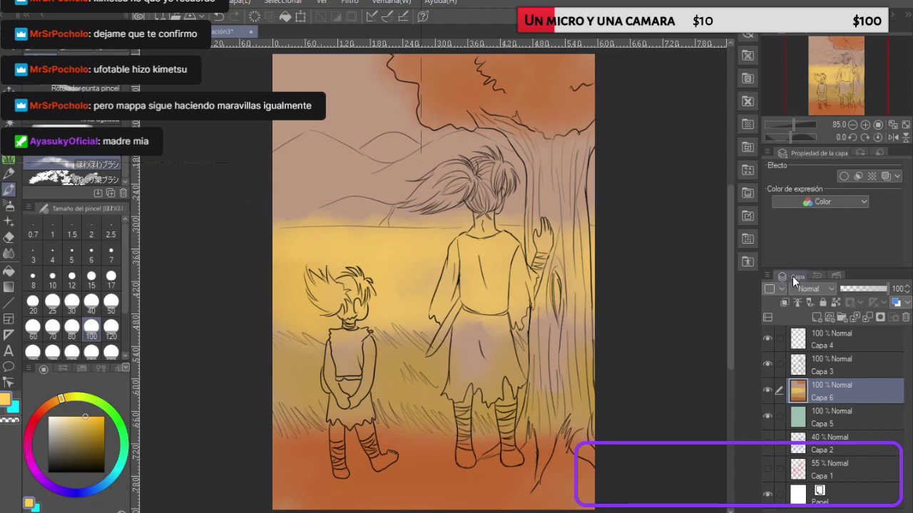
# Step: Add a new layer above Capa 6 and paint the mountains brown, with dark brown on the left and orange-brown towards the right
pyautogui.click(816, 319)
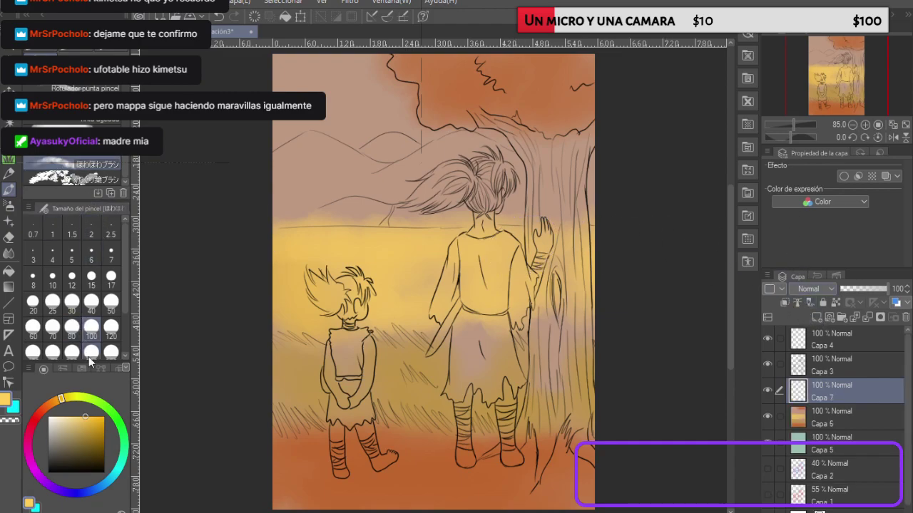
pyautogui.moveTo(60, 399); pyautogui.dragTo(55, 401)
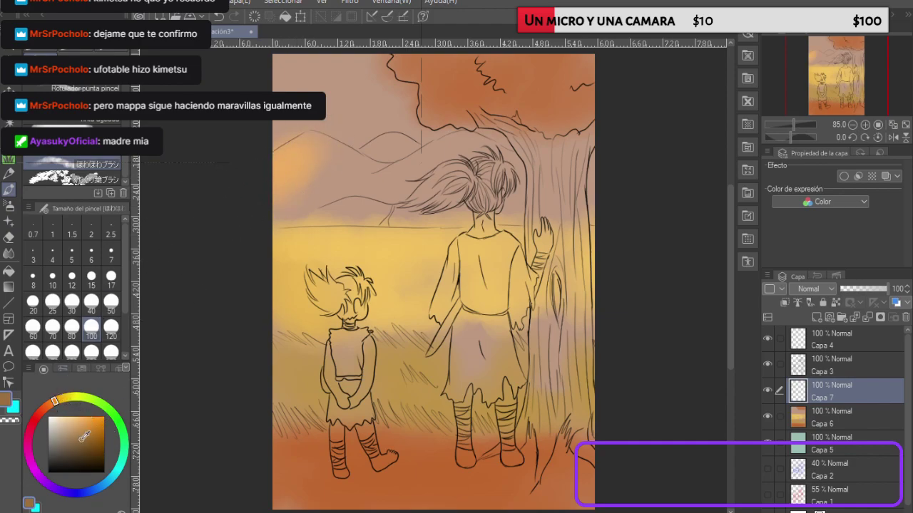
pyautogui.moveTo(301, 178)
pyautogui.mouseDown()
pyautogui.moveTo(273, 179)
pyautogui.moveTo(270, 199)
pyautogui.moveTo(323, 167)
pyautogui.moveTo(364, 181)
pyautogui.moveTo(317, 165)
pyautogui.moveTo(342, 160)
pyautogui.moveTo(369, 174)
pyautogui.moveTo(345, 177)
pyautogui.moveTo(406, 156)
pyautogui.moveTo(372, 204)
pyautogui.moveTo(387, 188)
pyautogui.moveTo(475, 150)
pyautogui.moveTo(455, 218)
pyautogui.moveTo(487, 180)
pyautogui.moveTo(507, 207)
pyautogui.moveTo(480, 188)
pyautogui.moveTo(620, 161)
pyautogui.moveTo(594, 183)
pyautogui.mouseUp()
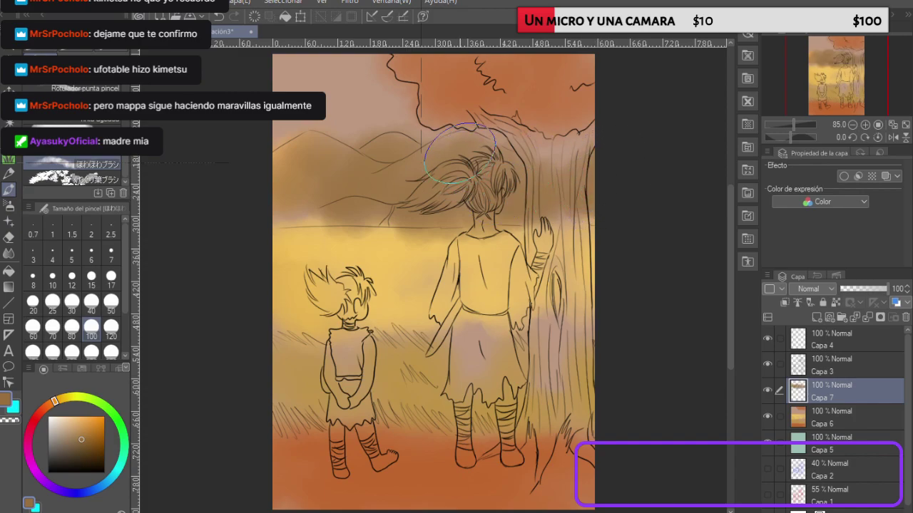
pyautogui.moveTo(439, 159)
pyautogui.mouseDown()
pyautogui.moveTo(275, 211)
pyautogui.moveTo(411, 217)
pyautogui.moveTo(610, 204)
pyautogui.mouseUp()
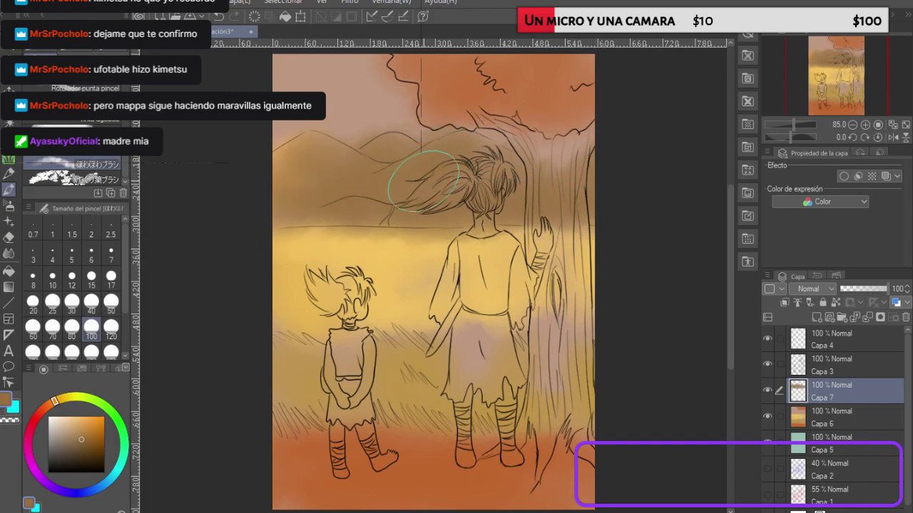
pyautogui.moveTo(285, 204)
pyautogui.mouseDown()
pyautogui.moveTo(326, 177)
pyautogui.moveTo(306, 170)
pyautogui.moveTo(305, 156)
pyautogui.moveTo(296, 166)
pyautogui.moveTo(387, 188)
pyautogui.moveTo(328, 166)
pyautogui.moveTo(318, 151)
pyautogui.moveTo(364, 174)
pyautogui.moveTo(320, 158)
pyautogui.mouseUp()
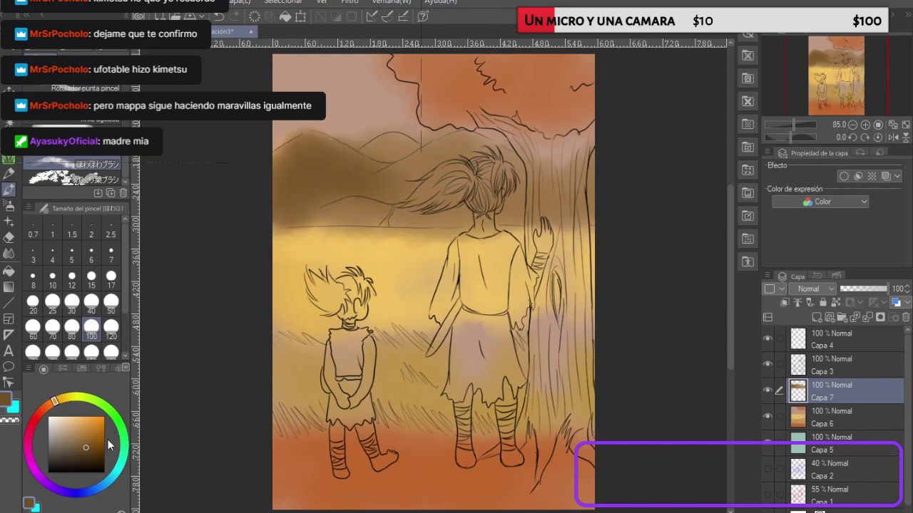
pyautogui.moveTo(53, 403); pyautogui.dragTo(50, 403)
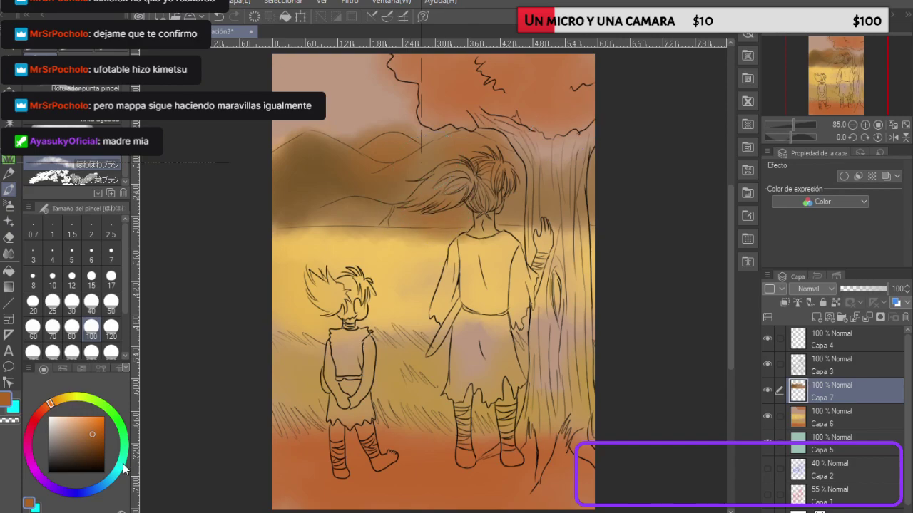
# Step: Try teal strokes with the leaf brush over the field and a calligraphy pen on the small river, undoing both
pyautogui.click(115, 472)
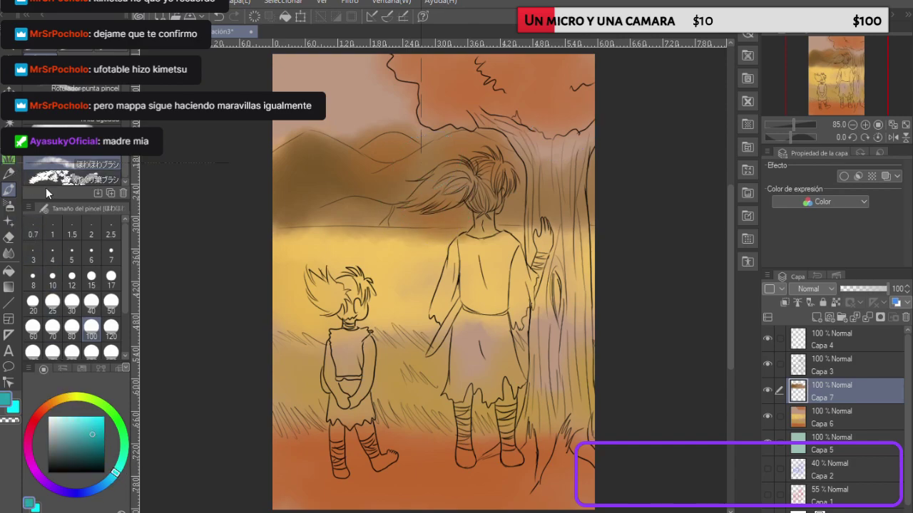
pyautogui.click(68, 178)
pyautogui.moveTo(285, 277)
pyautogui.mouseDown()
pyautogui.moveTo(378, 319)
pyautogui.moveTo(481, 275)
pyautogui.mouseUp()
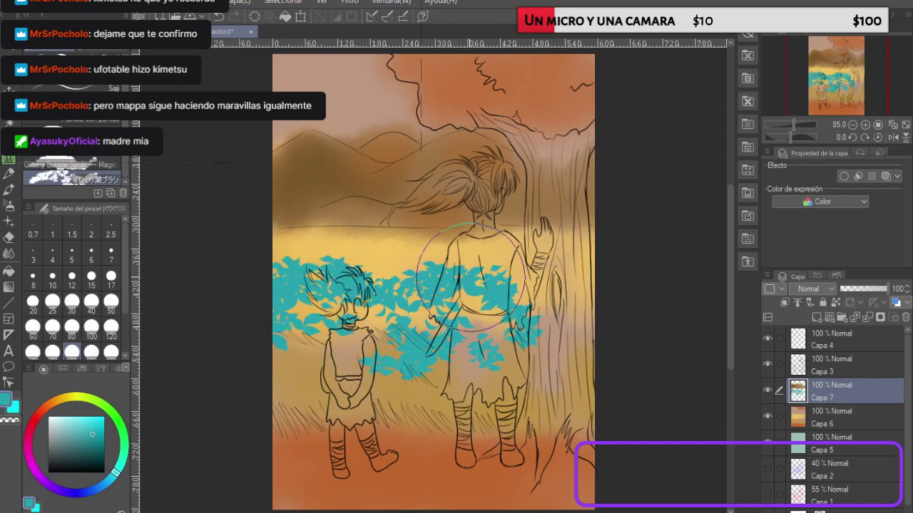
pyautogui.hotkey('ctrl', 'z')
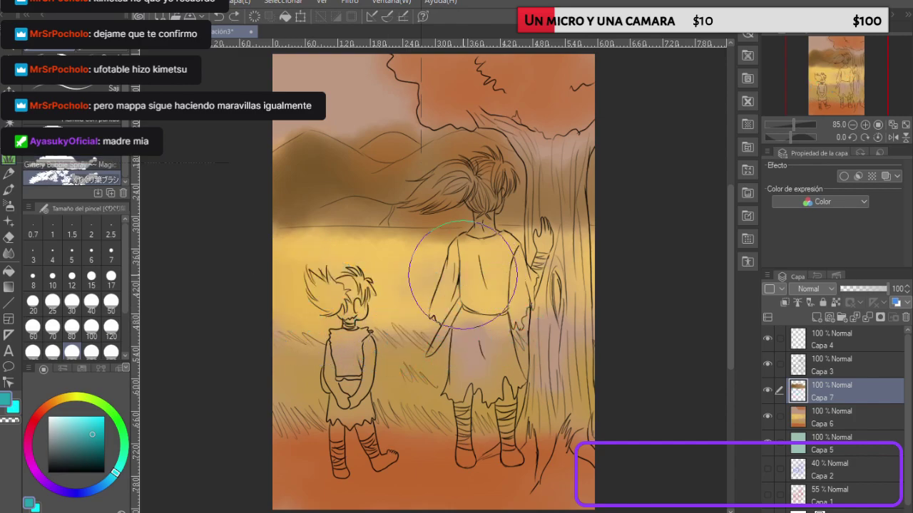
pyautogui.click(68, 122)
pyautogui.click(68, 104)
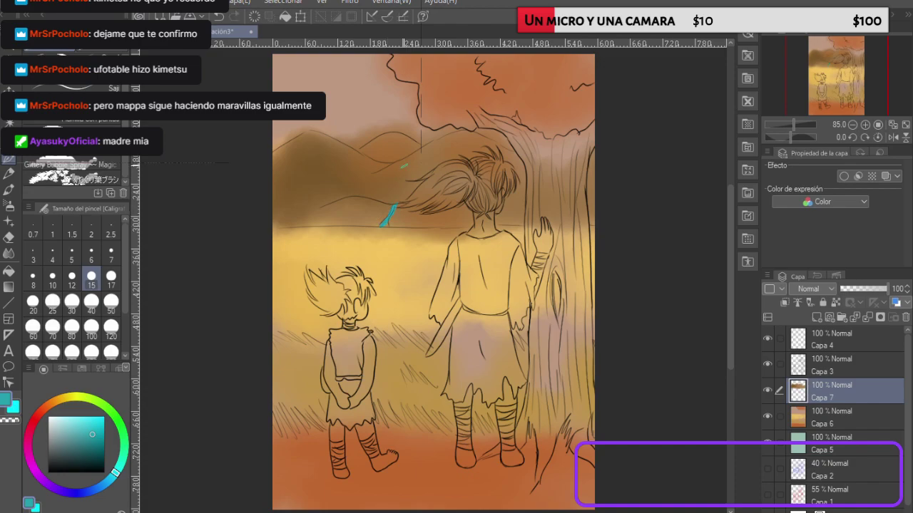
pyautogui.hotkey('ctrl', 'z')
# Step: Fill the small river between the hills and the horizon line with teal using the G pen at size 40
pyautogui.click(120, 124)
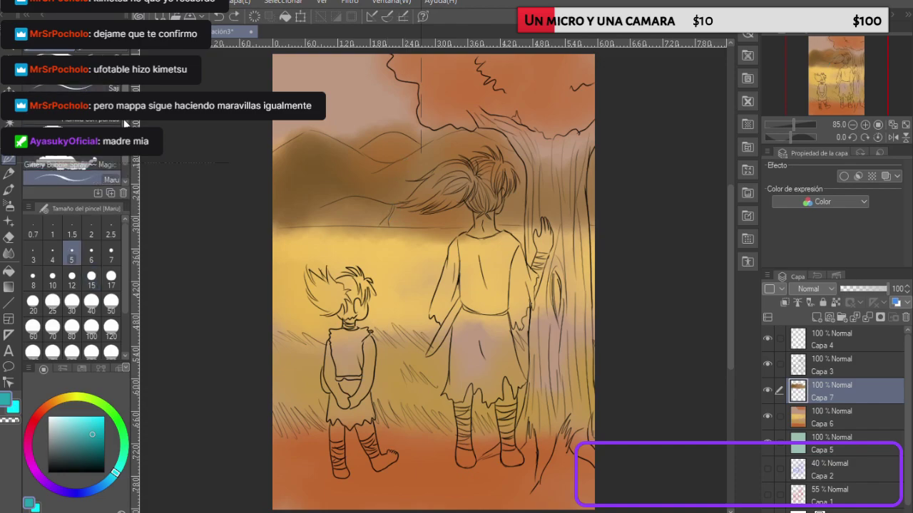
pyautogui.scroll(1, 95, 158)
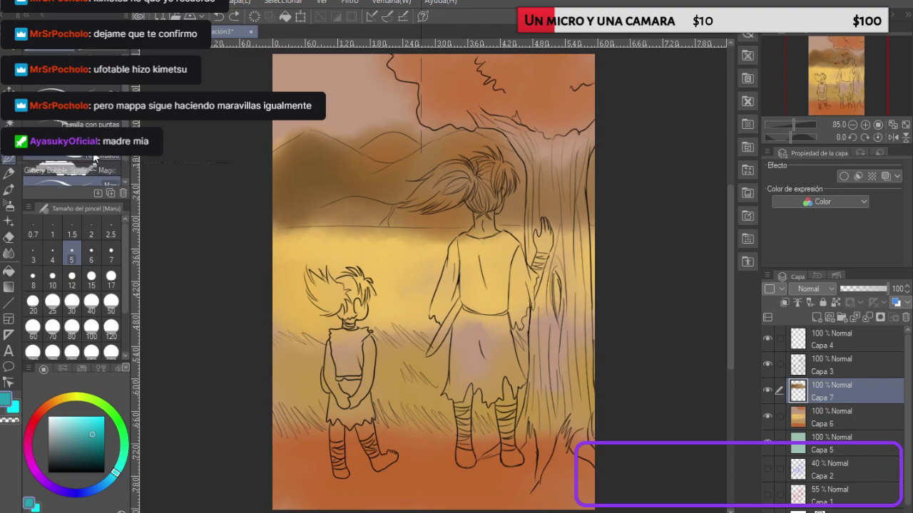
pyautogui.click(71, 61)
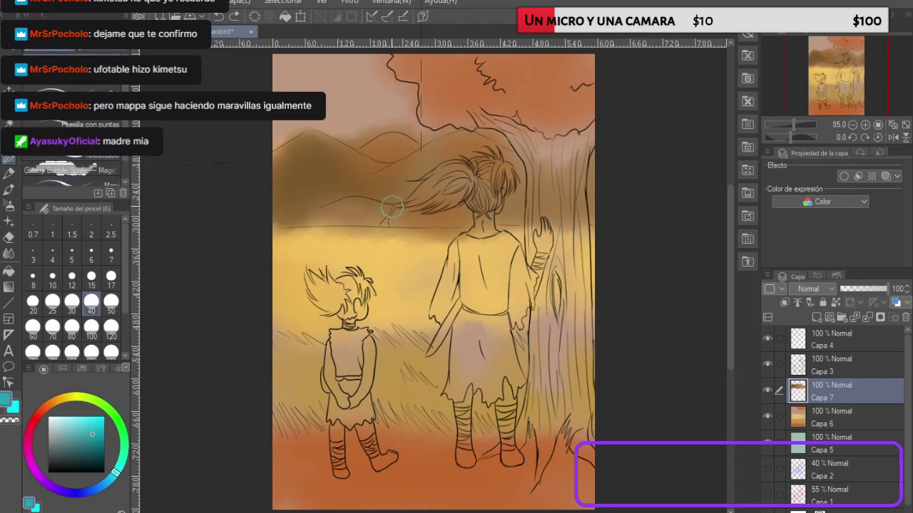
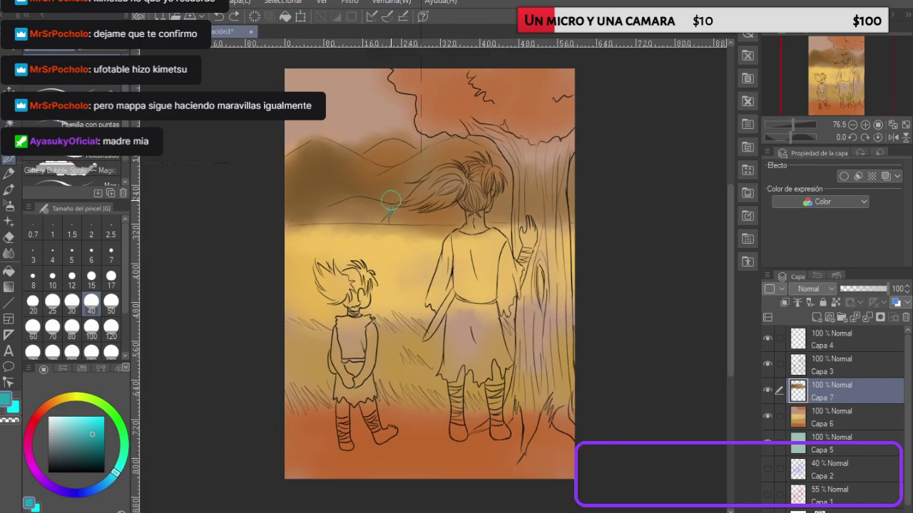
pyautogui.scroll(5, 390, 201)
pyautogui.scroll(3, 373, 209)
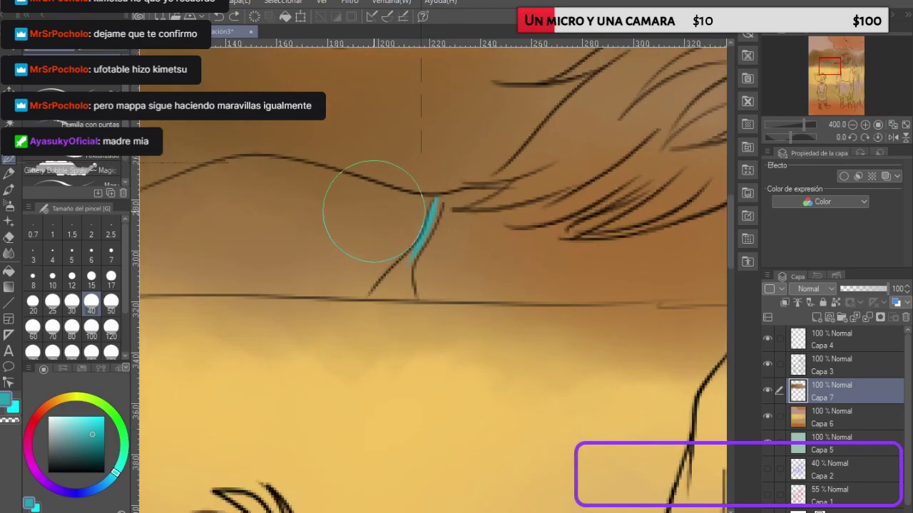
pyautogui.moveTo(373, 211)
pyautogui.mouseDown()
pyautogui.moveTo(373, 293)
pyautogui.moveTo(413, 252)
pyautogui.moveTo(375, 293)
pyautogui.mouseUp()
pyautogui.hotkey('ctrl', 'z')
pyautogui.moveTo(413, 254)
pyautogui.mouseDown()
pyautogui.moveTo(375, 293)
pyautogui.moveTo(408, 295)
pyautogui.moveTo(407, 266)
pyautogui.moveTo(396, 286)
pyautogui.mouseUp()
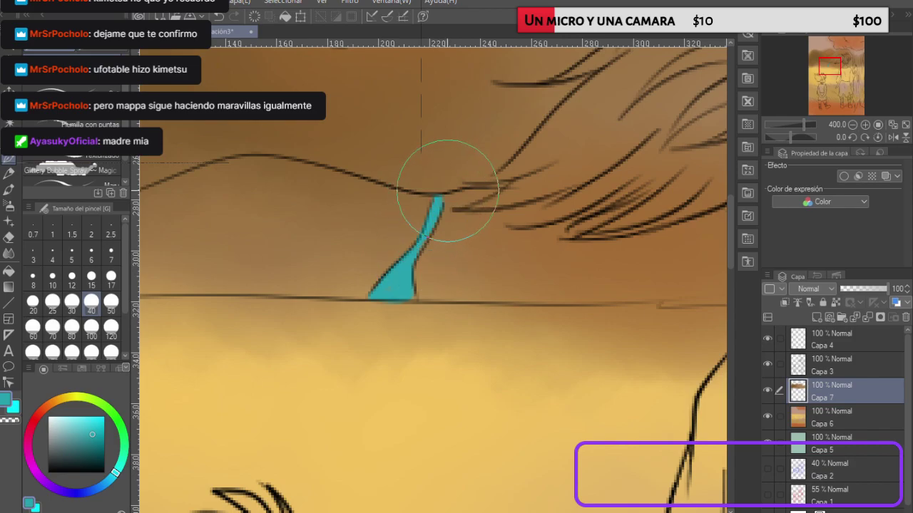
pyautogui.scroll(-6, 474, 136)
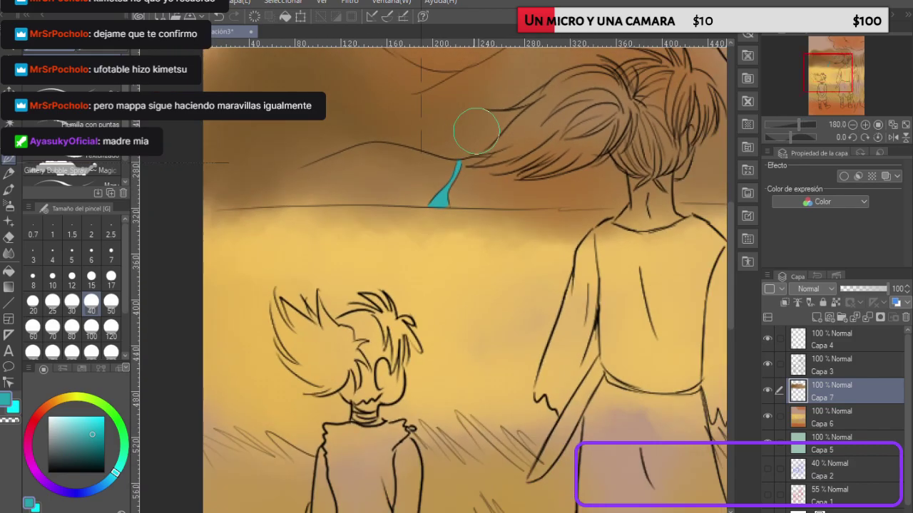
# Step: Add a new layer above Capa 7 for the sky
pyautogui.scroll(-1, 475, 130)
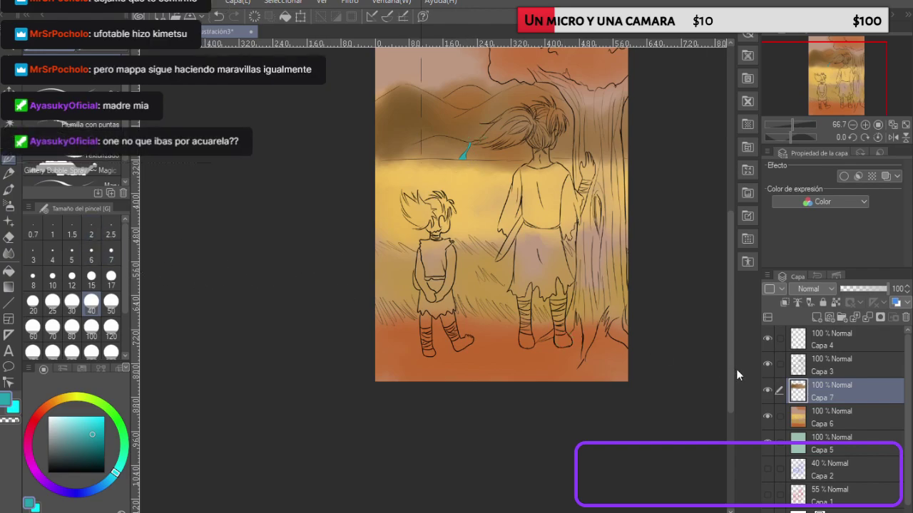
pyautogui.click(816, 319)
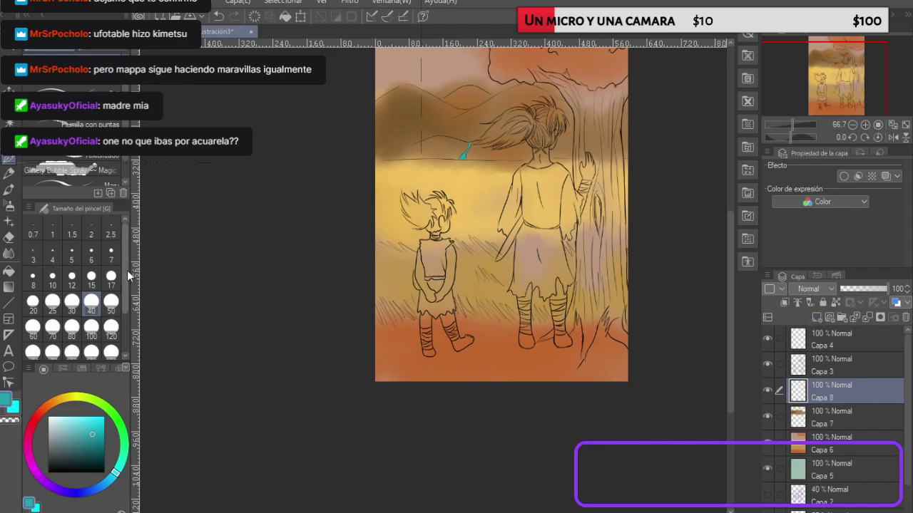
pyautogui.scroll(-1, 76, 159)
pyautogui.click(78, 155)
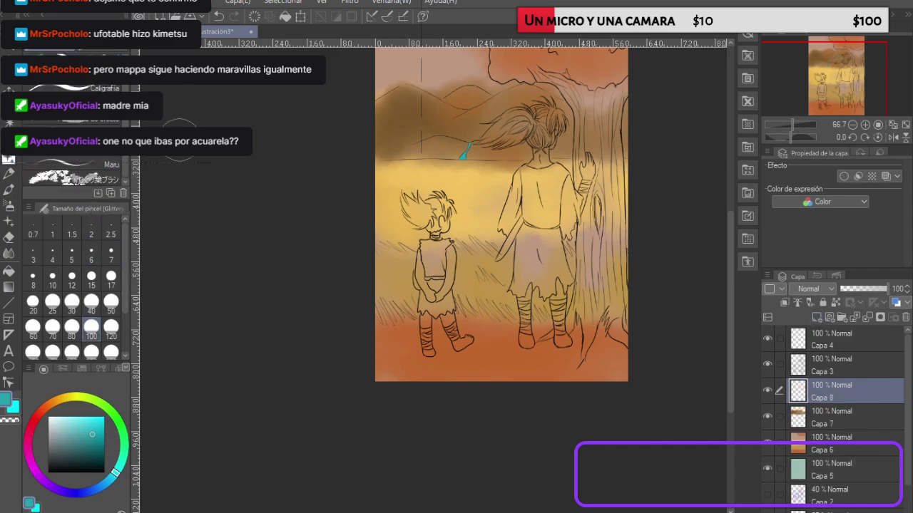
pyautogui.moveTo(438, 104)
pyautogui.mouseDown()
pyautogui.moveTo(483, 71)
pyautogui.moveTo(429, 184)
pyautogui.moveTo(506, 260)
pyautogui.moveTo(632, 197)
pyautogui.mouseUp()
pyautogui.hotkey('ctrl', 'z')
pyautogui.hotkey('ctrl', 'z')
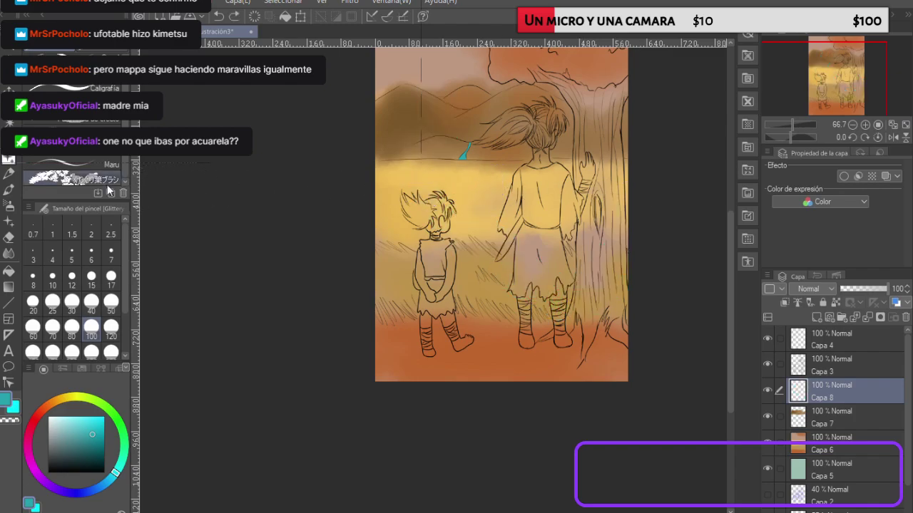
# Step: Paint the sky teal with the soft ほわほわ brush at size 100, down to the mountain outlines and across behind the tree
pyautogui.click(9, 191)
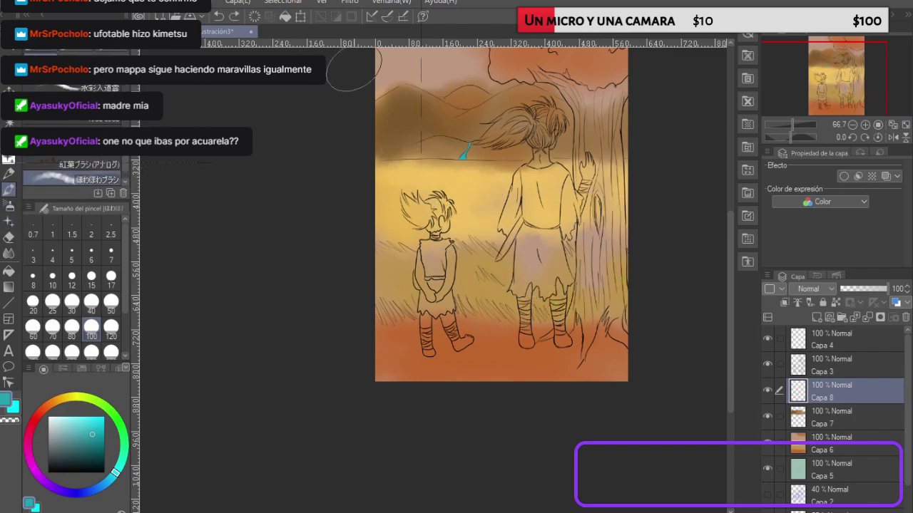
pyautogui.moveTo(352, 68); pyautogui.dragTo(402, 64)
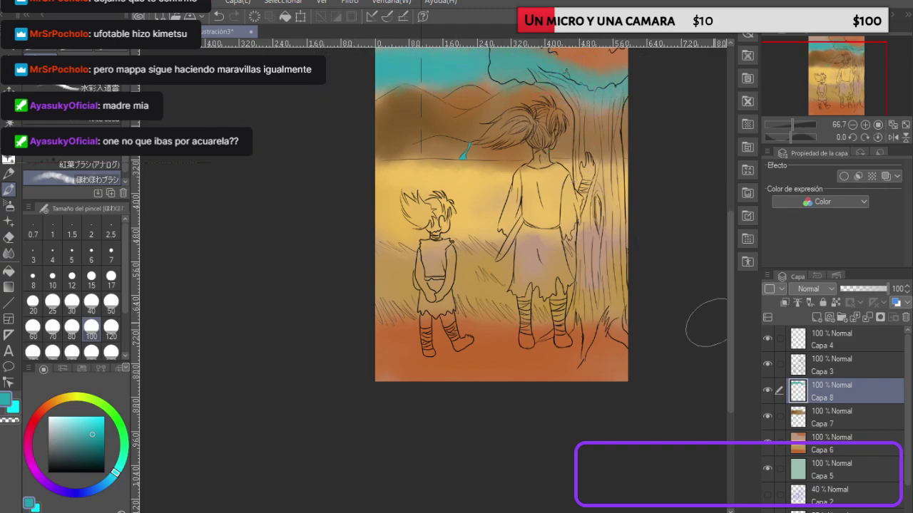
pyautogui.scroll(3, 726, 314)
pyautogui.moveTo(440, 134)
pyautogui.mouseDown()
pyautogui.moveTo(344, 136)
pyautogui.moveTo(494, 142)
pyautogui.moveTo(381, 142)
pyautogui.mouseUp()
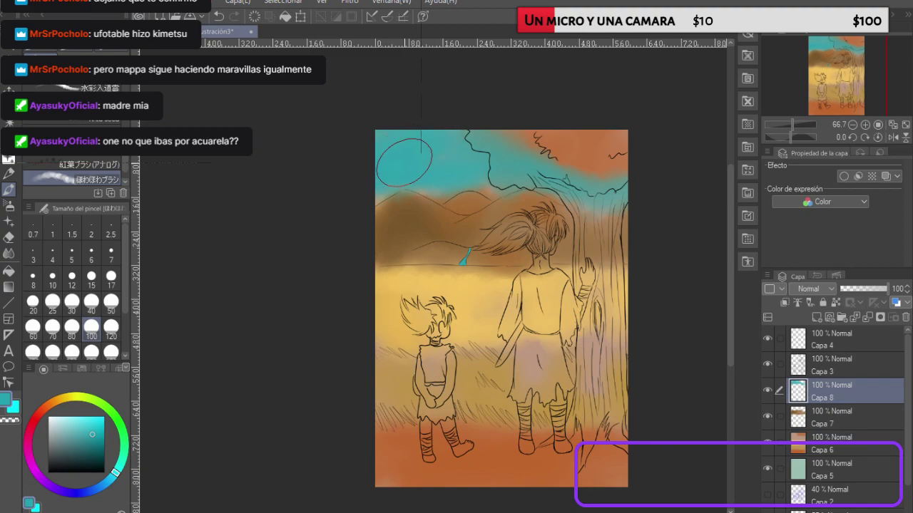
pyautogui.moveTo(428, 284)
pyautogui.mouseDown()
pyautogui.moveTo(490, 300)
pyautogui.moveTo(464, 321)
pyautogui.moveTo(512, 318)
pyautogui.mouseUp()
pyautogui.hotkey('ctrl', 'z')
pyautogui.scroll(3, 492, 174)
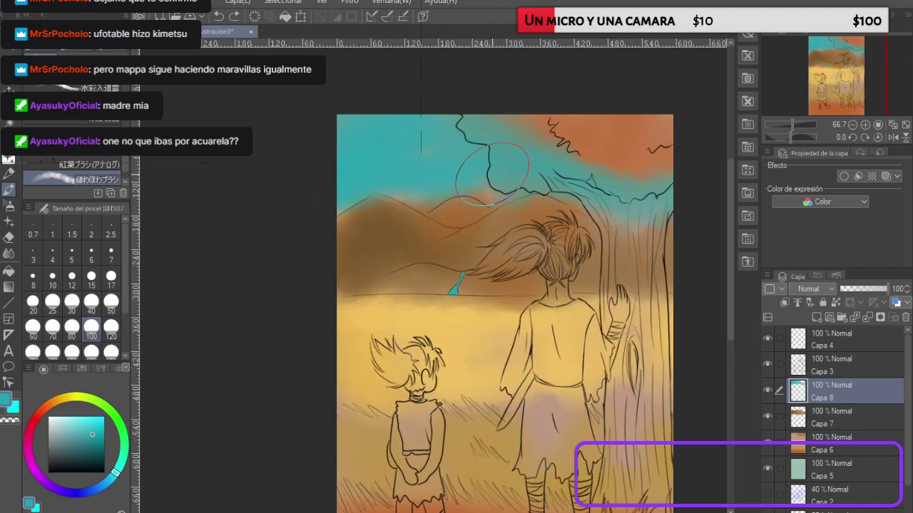
pyautogui.moveTo(492, 171)
pyautogui.mouseDown()
pyautogui.moveTo(356, 183)
pyautogui.moveTo(389, 164)
pyautogui.moveTo(449, 171)
pyautogui.moveTo(499, 203)
pyautogui.mouseUp()
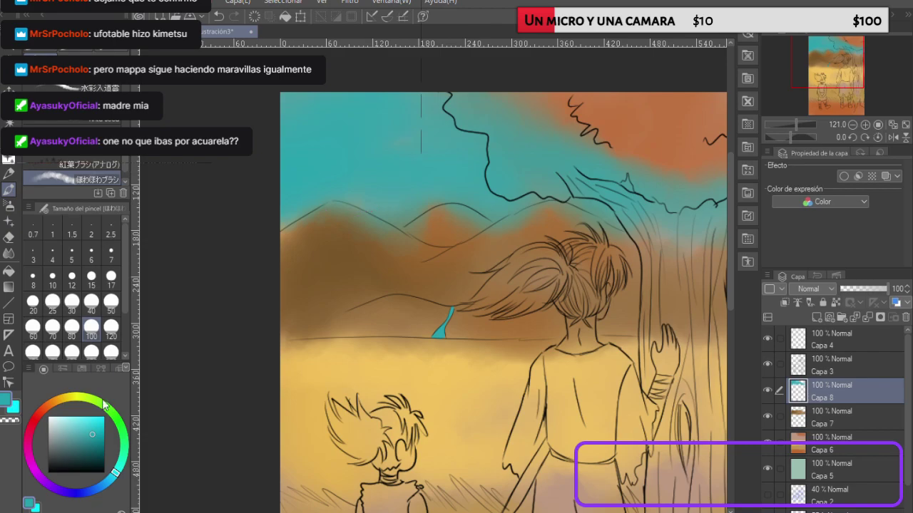
# Step: Paint soft bluish-white clouds in the sky's upper left corner and beside the tree crown
pyautogui.click(54, 416)
pyautogui.moveTo(316, 122)
pyautogui.mouseDown()
pyautogui.moveTo(326, 152)
pyautogui.moveTo(281, 118)
pyautogui.moveTo(331, 110)
pyautogui.mouseUp()
pyautogui.moveTo(320, 143); pyautogui.dragTo(268, 110)
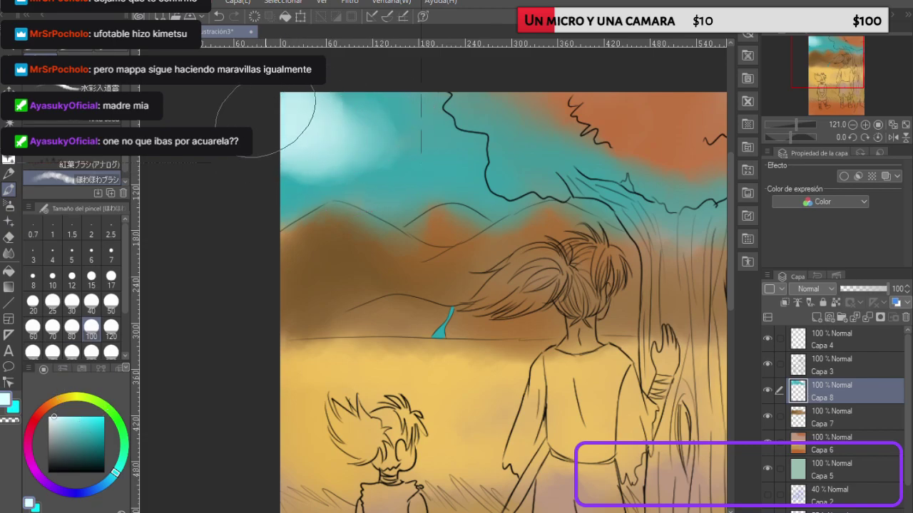
pyautogui.moveTo(481, 171); pyautogui.dragTo(550, 155)
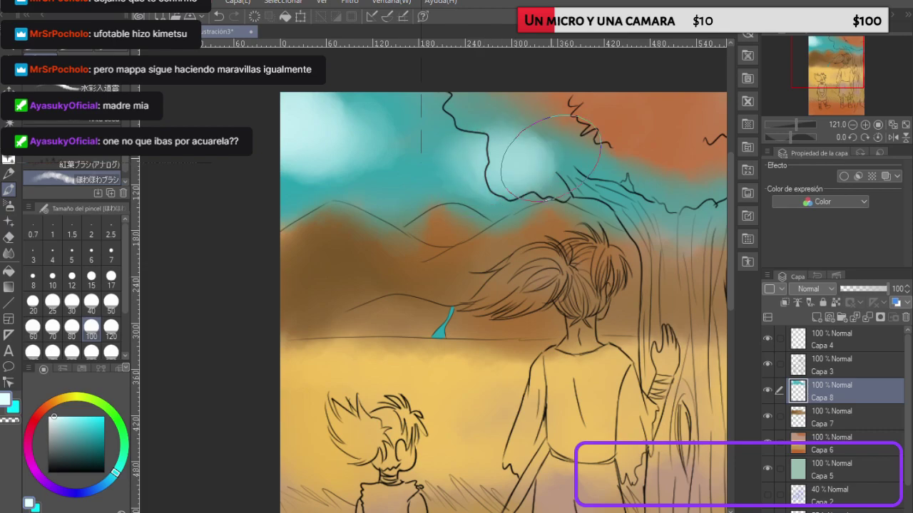
pyautogui.moveTo(644, 173); pyautogui.dragTo(684, 184)
pyautogui.click(722, 173)
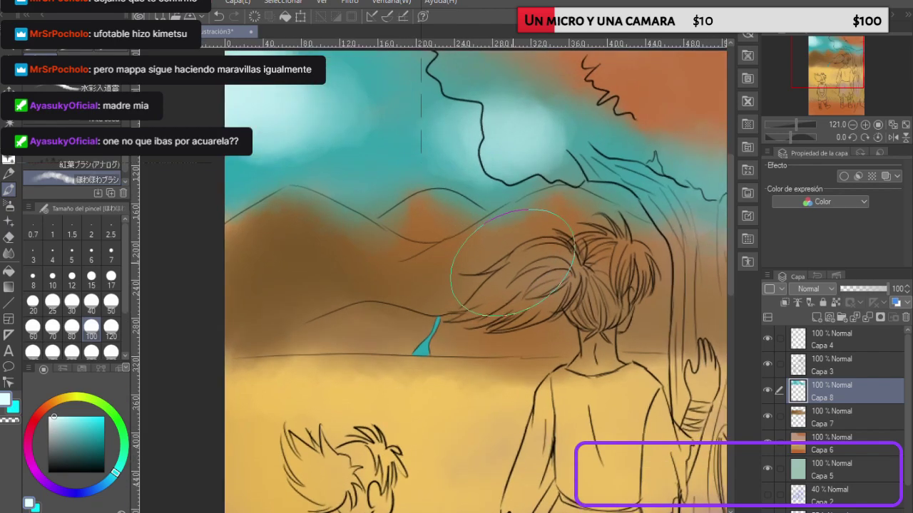
pyautogui.scroll(-5, 559, 246)
pyautogui.scroll(5, 560, 246)
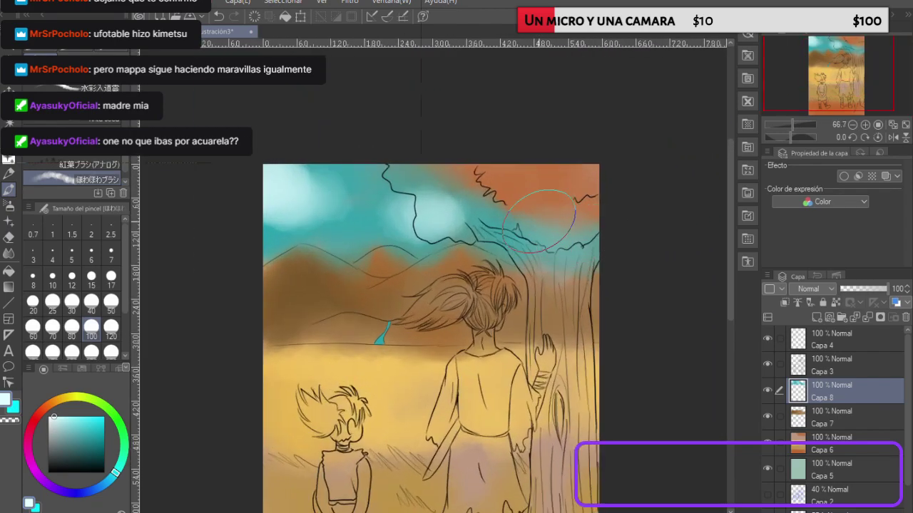
# Step: Add a new layer above Capa 8 and paint the tree crown a vivid red-orange inside its outline
pyautogui.click(817, 320)
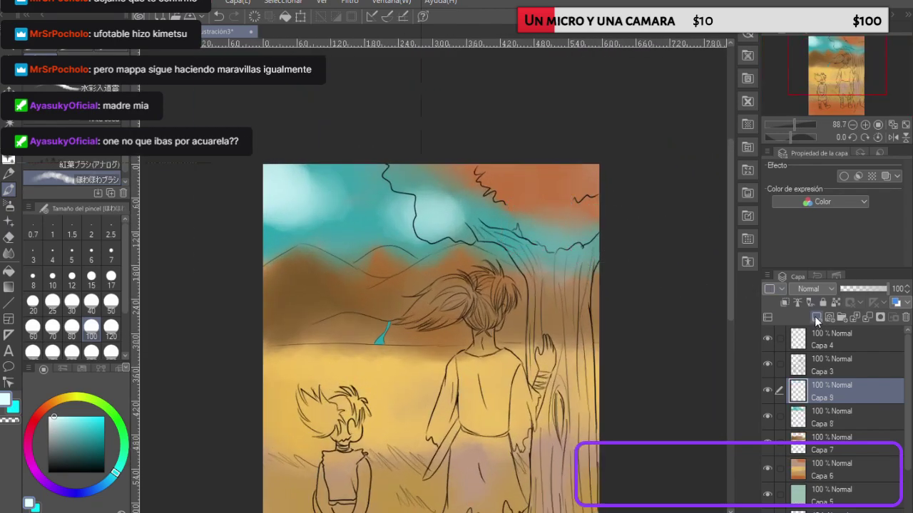
pyautogui.keyDown('alt'); pyautogui.click(527, 175); pyautogui.keyUp('alt')
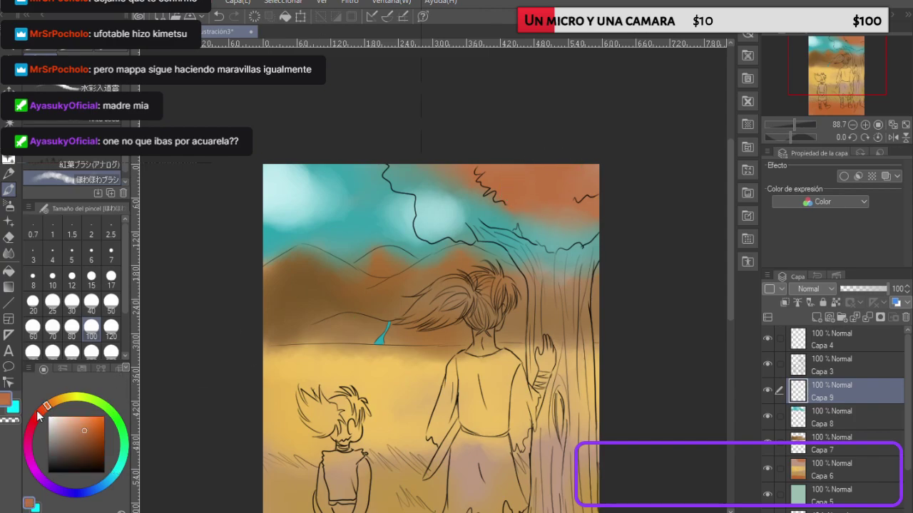
pyautogui.moveTo(38, 416); pyautogui.dragTo(42, 415)
pyautogui.moveTo(520, 209)
pyautogui.mouseDown()
pyautogui.moveTo(507, 167)
pyautogui.moveTo(445, 224)
pyautogui.moveTo(433, 218)
pyautogui.moveTo(462, 182)
pyautogui.moveTo(411, 180)
pyautogui.moveTo(425, 163)
pyautogui.moveTo(495, 178)
pyautogui.mouseUp()
pyautogui.moveTo(475, 221)
pyautogui.mouseDown()
pyautogui.moveTo(552, 211)
pyautogui.moveTo(574, 227)
pyautogui.moveTo(561, 218)
pyautogui.moveTo(587, 203)
pyautogui.moveTo(580, 179)
pyautogui.moveTo(546, 142)
pyautogui.mouseUp()
pyautogui.moveTo(460, 170)
pyautogui.mouseDown()
pyautogui.moveTo(417, 165)
pyautogui.moveTo(453, 203)
pyautogui.moveTo(537, 170)
pyautogui.moveTo(521, 187)
pyautogui.mouseUp()
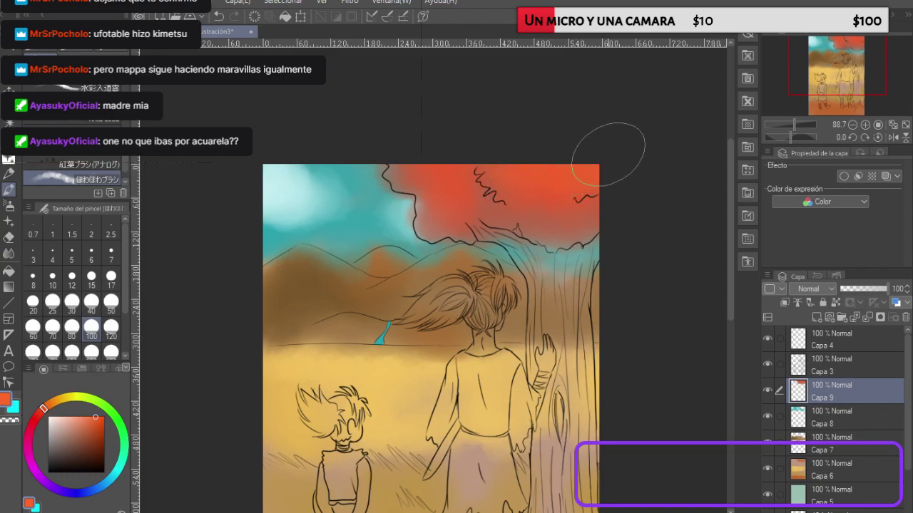
pyautogui.moveTo(451, 196)
pyautogui.mouseDown()
pyautogui.moveTo(428, 200)
pyautogui.moveTo(466, 167)
pyautogui.mouseUp()
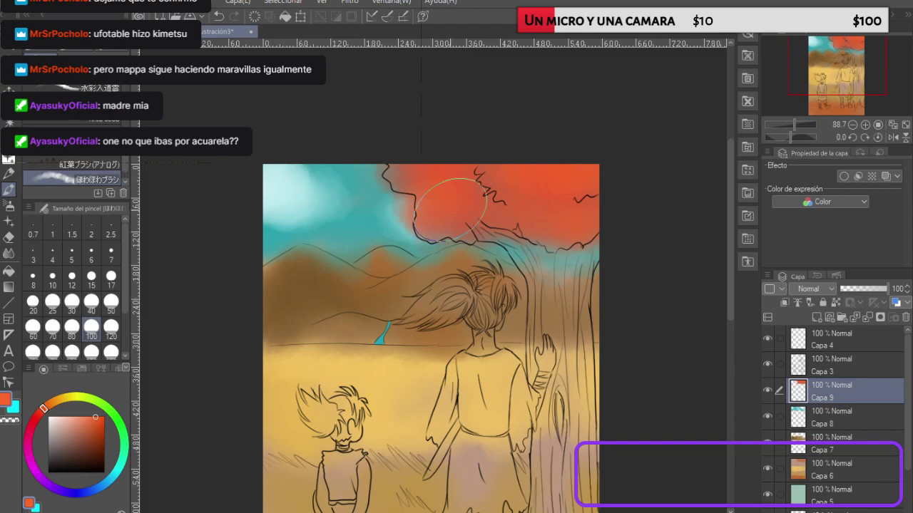
# Step: Switch to the maple leaf brush and adjust the secondary colour to a darker red-orange, undoing each test stamp
pyautogui.click(71, 165)
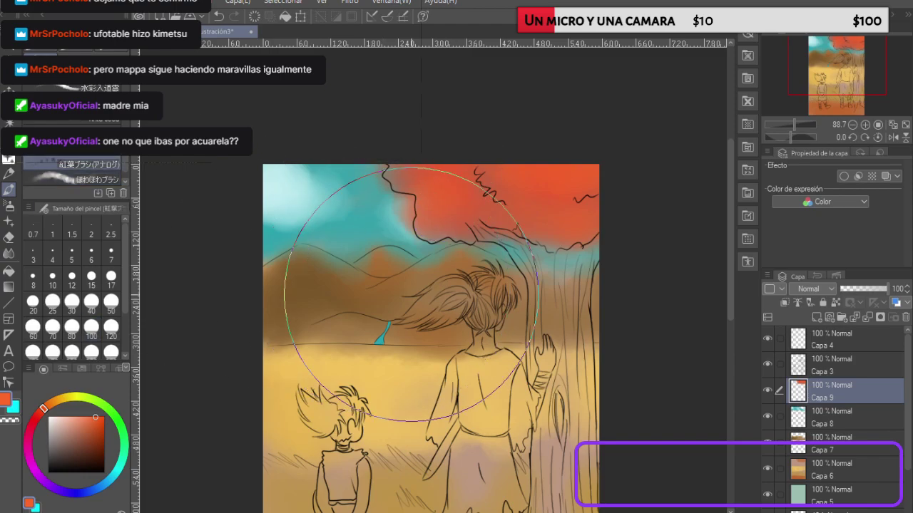
pyautogui.moveTo(336, 376); pyautogui.dragTo(546, 307)
pyautogui.hotkey('ctrl', 'z')
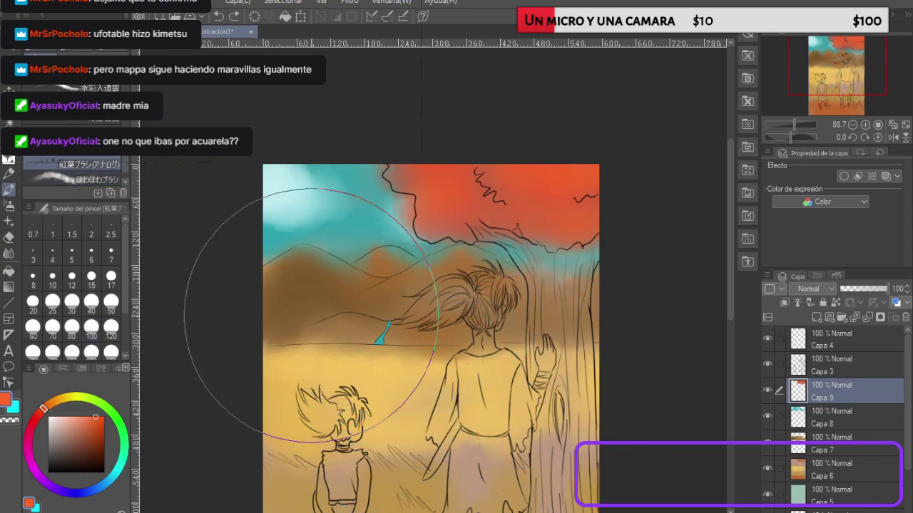
pyautogui.click(14, 410)
pyautogui.click(38, 414)
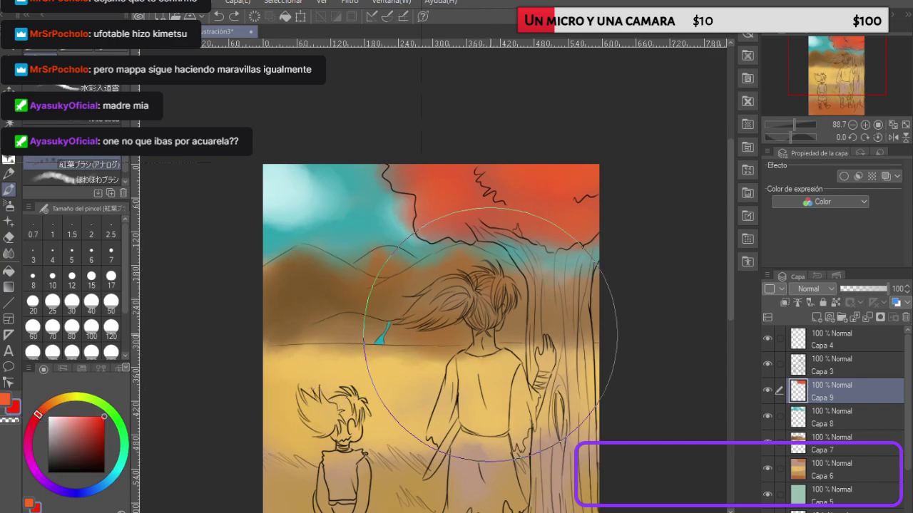
pyautogui.click(410, 370)
pyautogui.hotkey('ctrl', 'z')
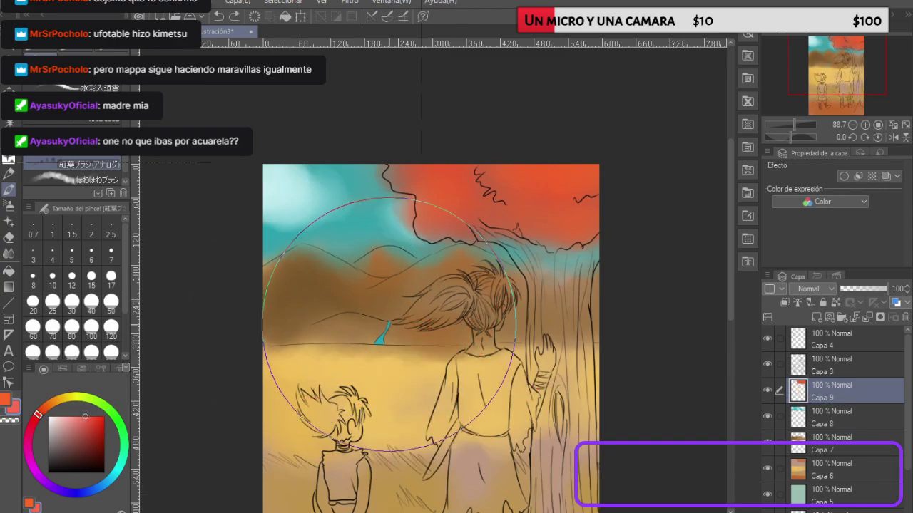
pyautogui.click(428, 408)
pyautogui.hotkey('ctrl', 'z')
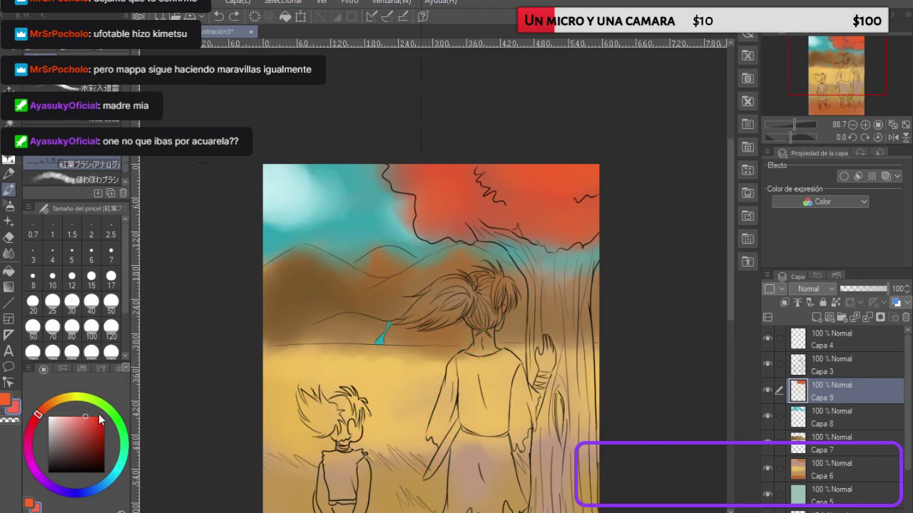
pyautogui.click(44, 409)
pyautogui.click(456, 399)
pyautogui.hotkey('ctrl', 'z')
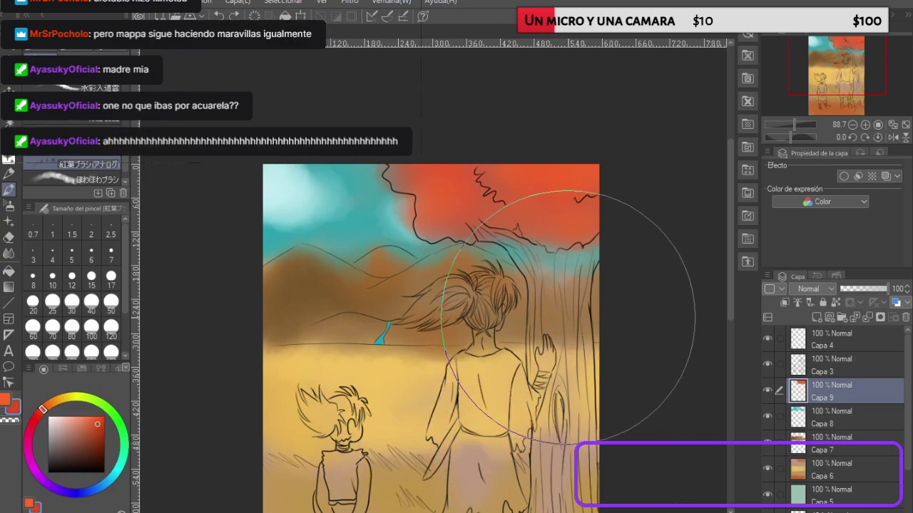
# Step: Add a new layer above Capa 4 for the falling leaves
pyautogui.click(820, 345)
pyautogui.click(817, 317)
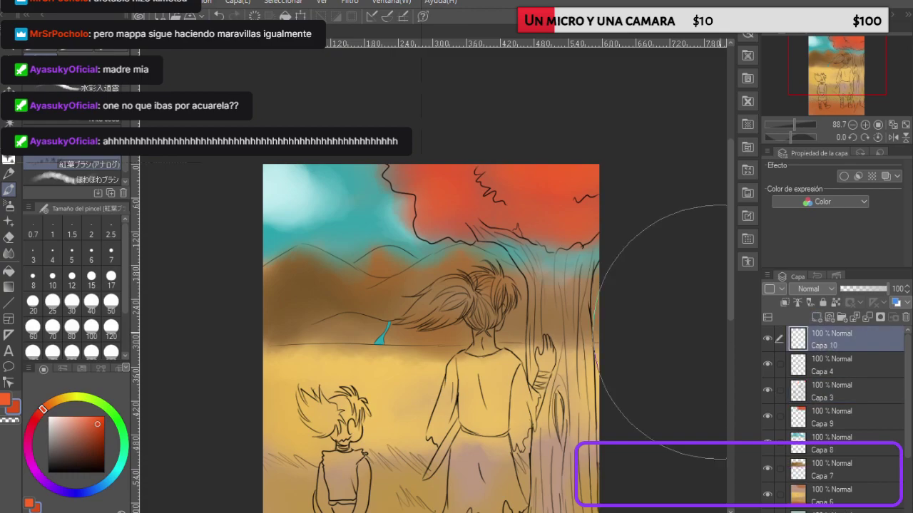
pyautogui.scroll(-1, 490, 280)
pyautogui.scroll(-3, 491, 280)
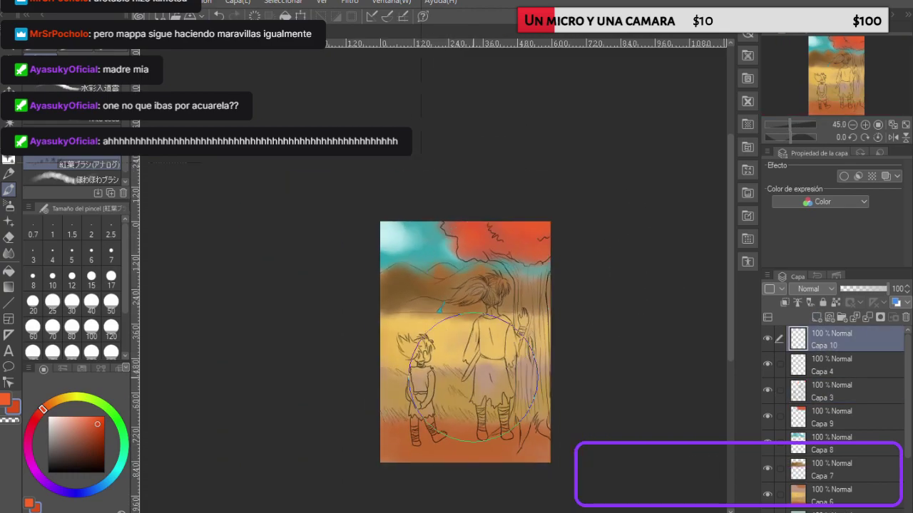
pyautogui.scroll(2, 481, 400)
pyautogui.scroll(1, 481, 399)
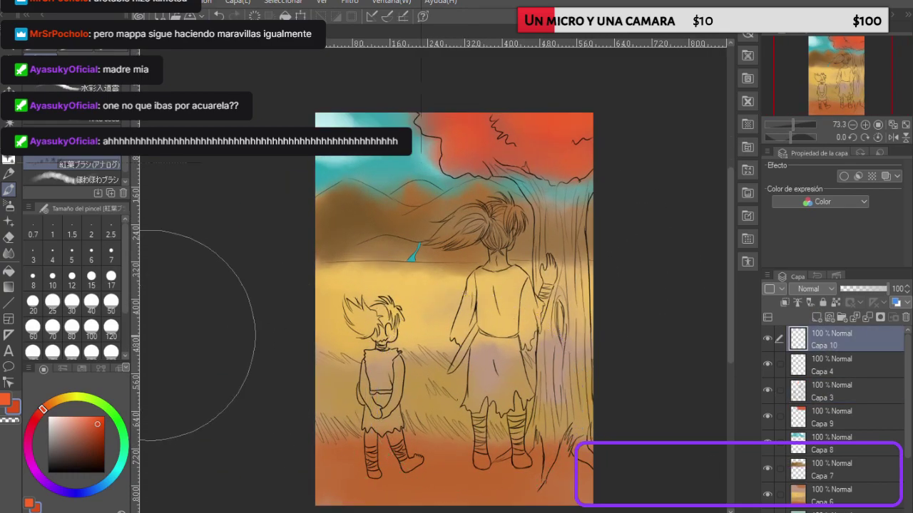
# Step: Scatter large red-orange maple leaves over the trunk, grass, sky, mountains and field, undoing a first attempt at a small brush size
pyautogui.click(69, 308)
pyautogui.moveTo(563, 303); pyautogui.dragTo(448, 421)
pyautogui.hotkey('ctrl', 'z')
pyautogui.click(71, 352)
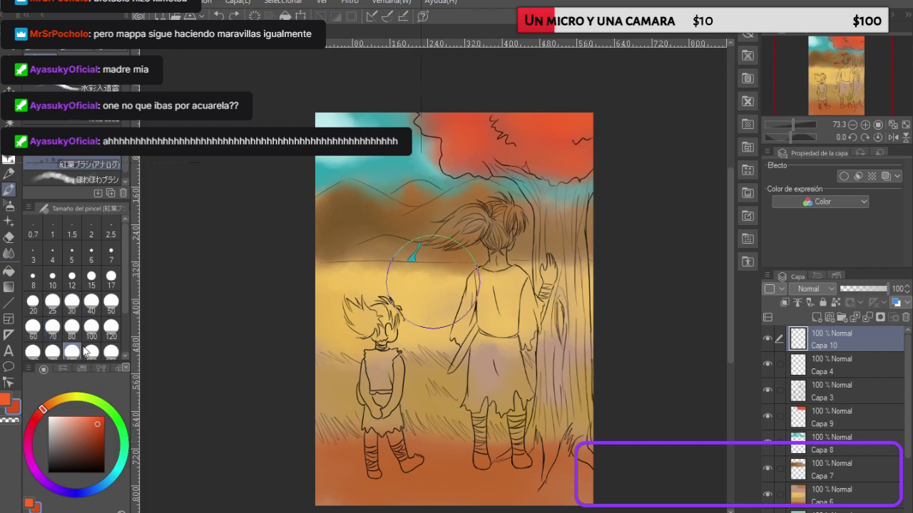
pyautogui.moveTo(581, 306); pyautogui.dragTo(549, 420)
pyautogui.moveTo(492, 371)
pyautogui.mouseDown()
pyautogui.moveTo(372, 384)
pyautogui.moveTo(313, 485)
pyautogui.mouseUp()
pyautogui.moveTo(479, 146)
pyautogui.mouseDown()
pyautogui.moveTo(390, 171)
pyautogui.moveTo(311, 219)
pyautogui.mouseUp()
pyautogui.click(346, 139)
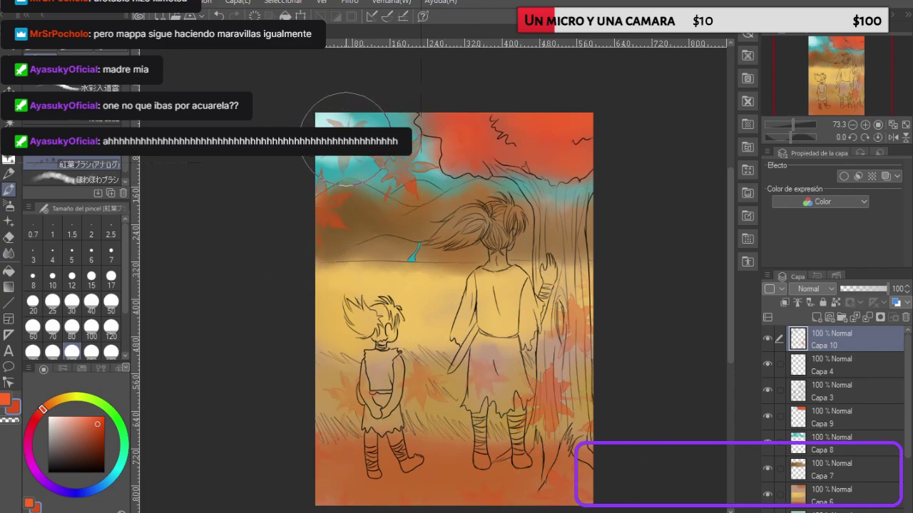
pyautogui.moveTo(391, 257); pyautogui.dragTo(346, 285)
# Step: Add smaller maple leaves over the field, trunk and ground using brush sizes 80 and 120
pyautogui.click(72, 331)
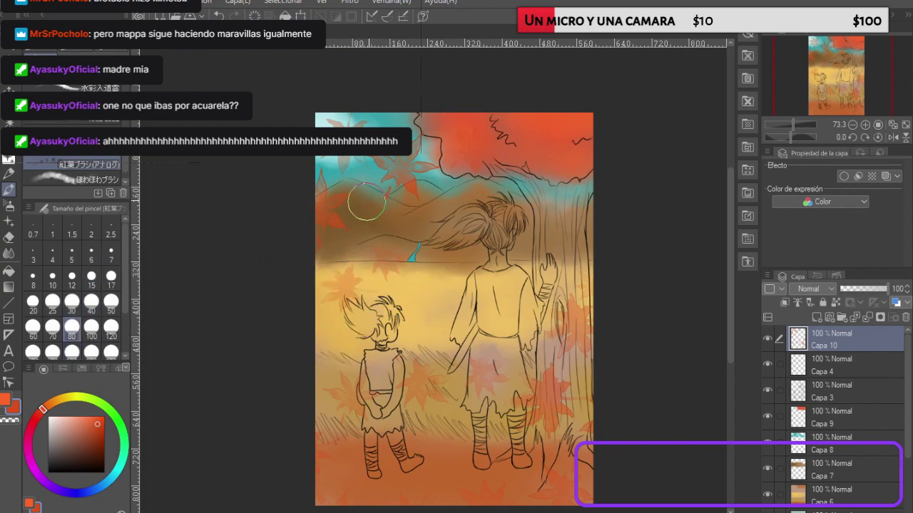
pyautogui.click(111, 334)
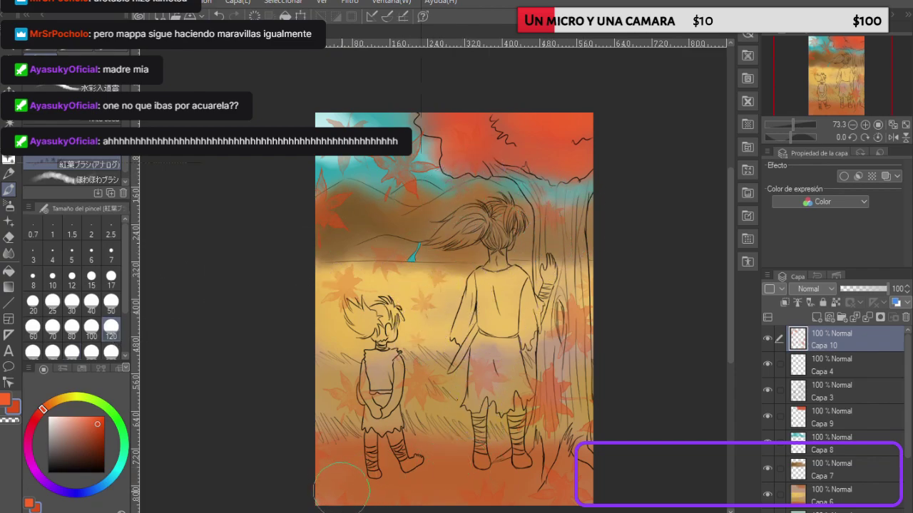
pyautogui.moveTo(488, 369); pyautogui.dragTo(529, 342)
# Step: Erase the teal spill over the mountains and trunk on Capa 8 and the red spill around the crown on Capa 9
pyautogui.click(822, 436)
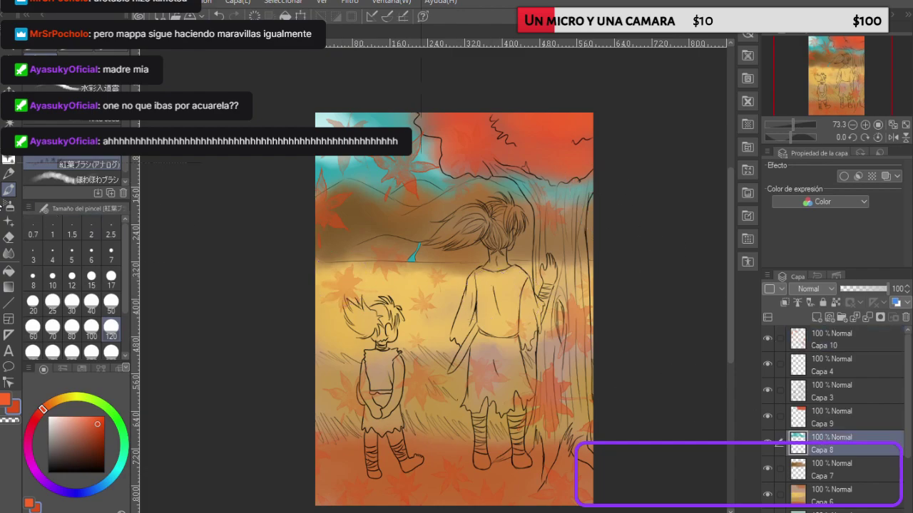
pyautogui.click(8, 239)
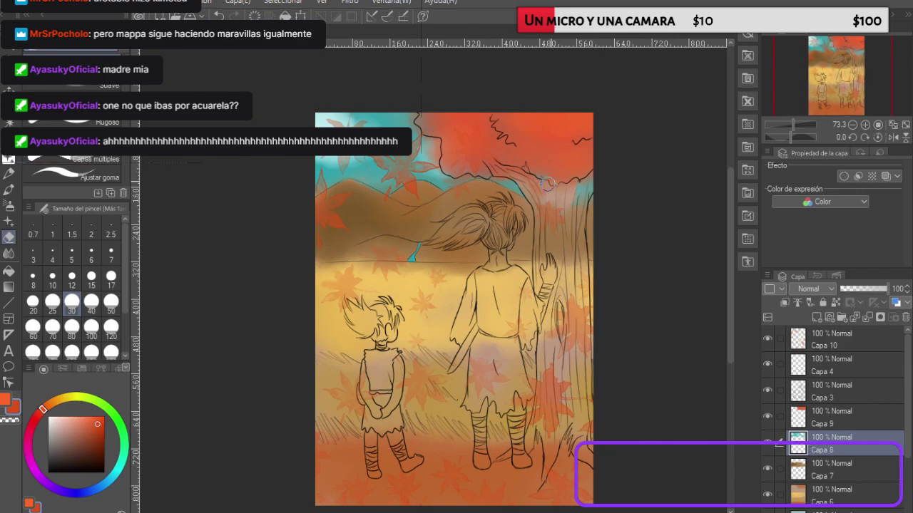
pyautogui.click(835, 415)
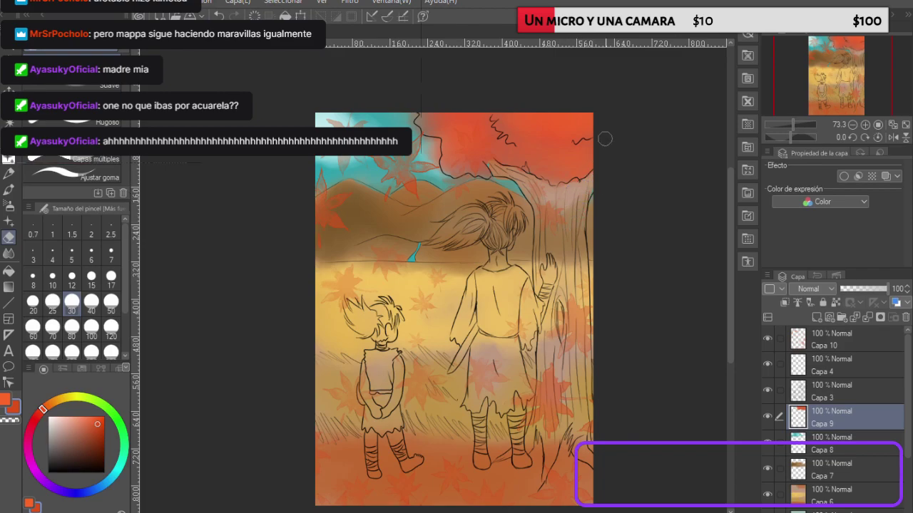
# Step: Sample the brown of the trunk area, add a new layer and move it directly below Capa 9
pyautogui.keyDown('alt'); pyautogui.click(555, 242); pyautogui.keyUp('alt')
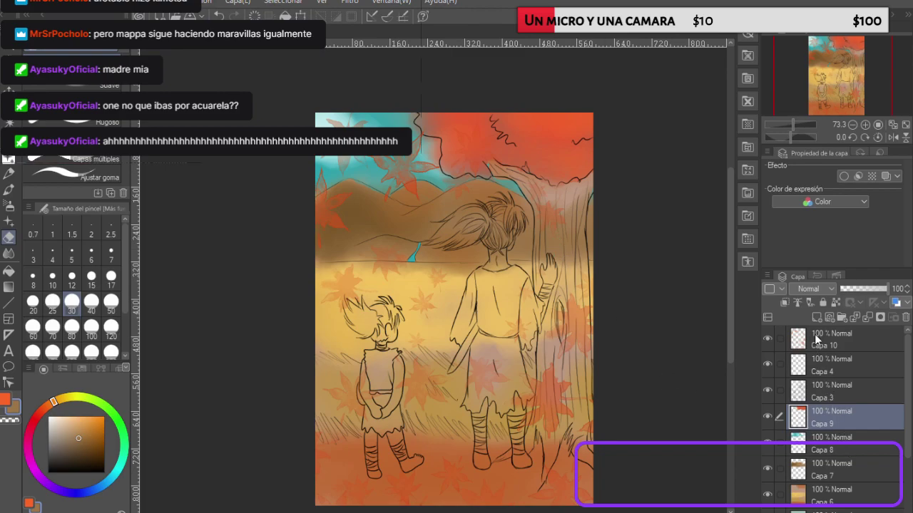
pyautogui.click(815, 318)
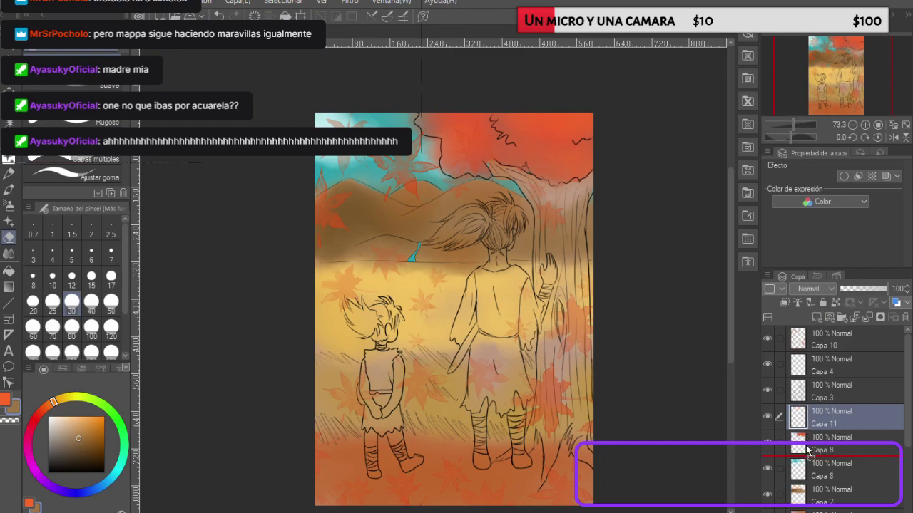
pyautogui.moveTo(808, 451); pyautogui.dragTo(808, 452)
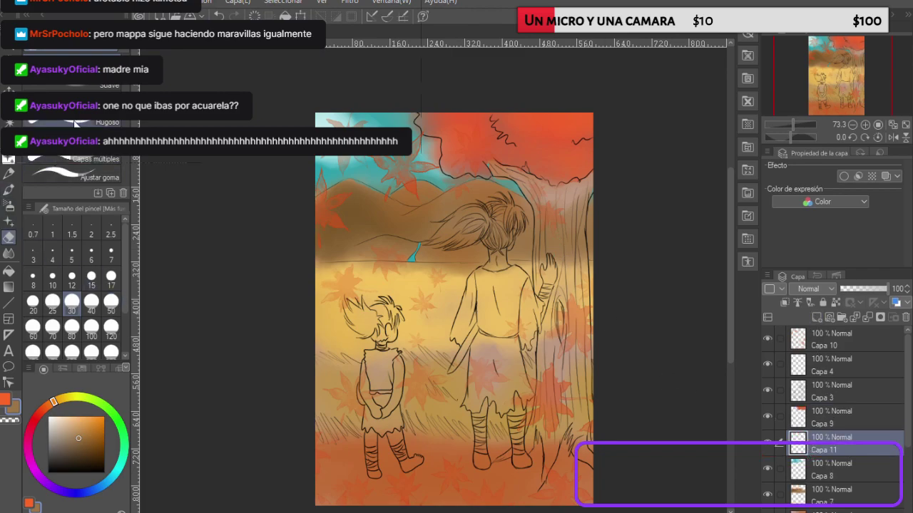
# Step: Lay a reddish-brown base over the trunk, branches and roots on Capa 11 with the ほわほわブラシ brush at size 100
pyautogui.click(9, 190)
pyautogui.scroll(-3, 74, 173)
pyautogui.click(74, 177)
pyautogui.click(70, 165)
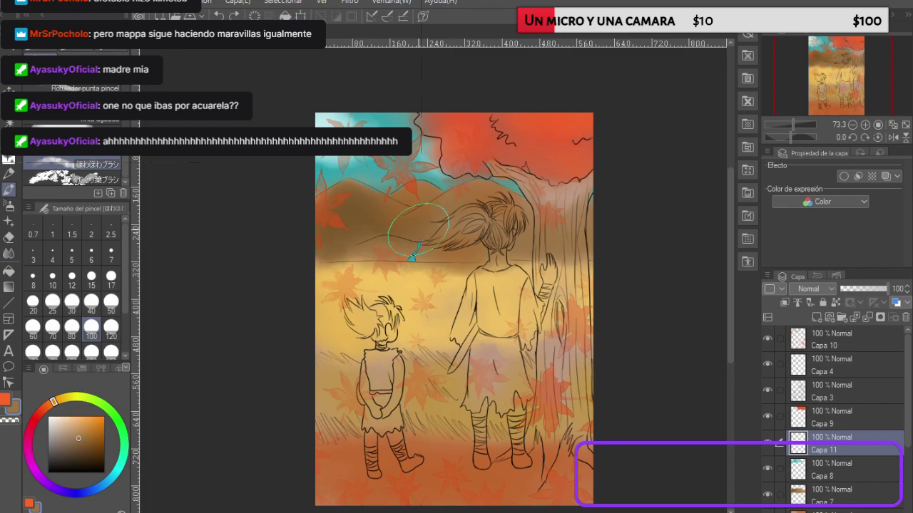
pyautogui.moveTo(50, 420); pyautogui.dragTo(44, 409)
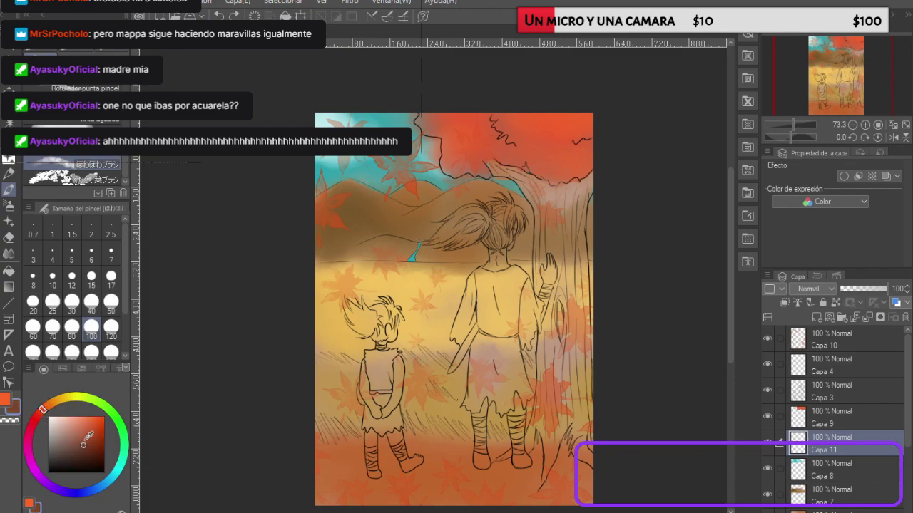
pyautogui.moveTo(515, 174)
pyautogui.mouseDown()
pyautogui.moveTo(552, 186)
pyautogui.moveTo(563, 214)
pyautogui.moveTo(564, 250)
pyautogui.moveTo(558, 262)
pyautogui.moveTo(547, 256)
pyautogui.moveTo(545, 211)
pyautogui.moveTo(570, 361)
pyautogui.moveTo(566, 230)
pyautogui.moveTo(572, 251)
pyautogui.moveTo(575, 367)
pyautogui.moveTo(555, 315)
pyautogui.moveTo(551, 403)
pyautogui.moveTo(532, 437)
pyautogui.moveTo(530, 467)
pyautogui.moveTo(546, 467)
pyautogui.moveTo(578, 405)
pyautogui.mouseUp()
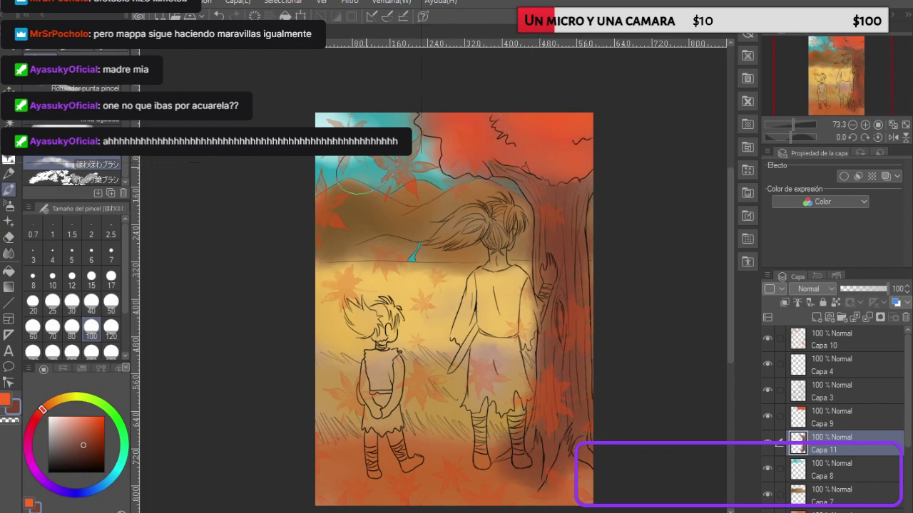
pyautogui.moveTo(541, 188)
pyautogui.mouseDown()
pyautogui.moveTo(547, 258)
pyautogui.moveTo(574, 194)
pyautogui.moveTo(559, 342)
pyautogui.moveTo(586, 328)
pyautogui.moveTo(576, 363)
pyautogui.mouseUp()
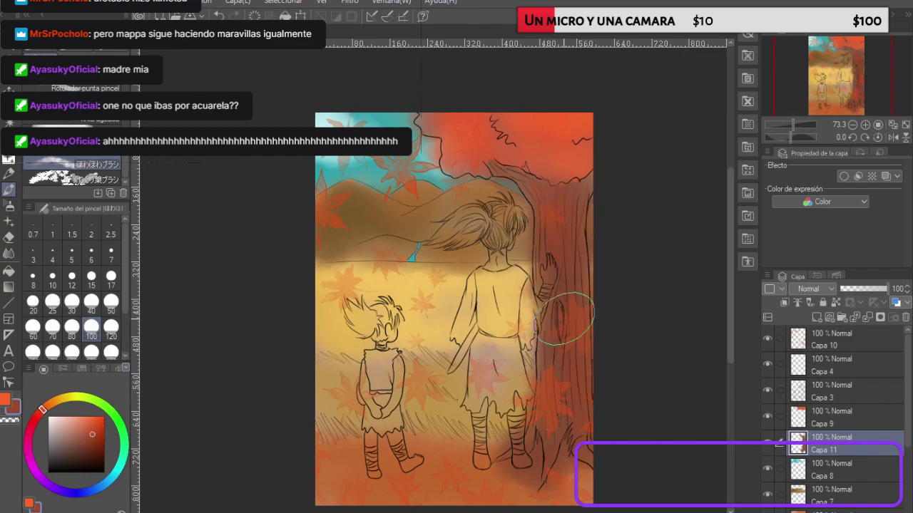
# Step: Switch to the Tinta seca brush at size 60, try a curved stroke across the mountains and undo it
pyautogui.scroll(3, 103, 166)
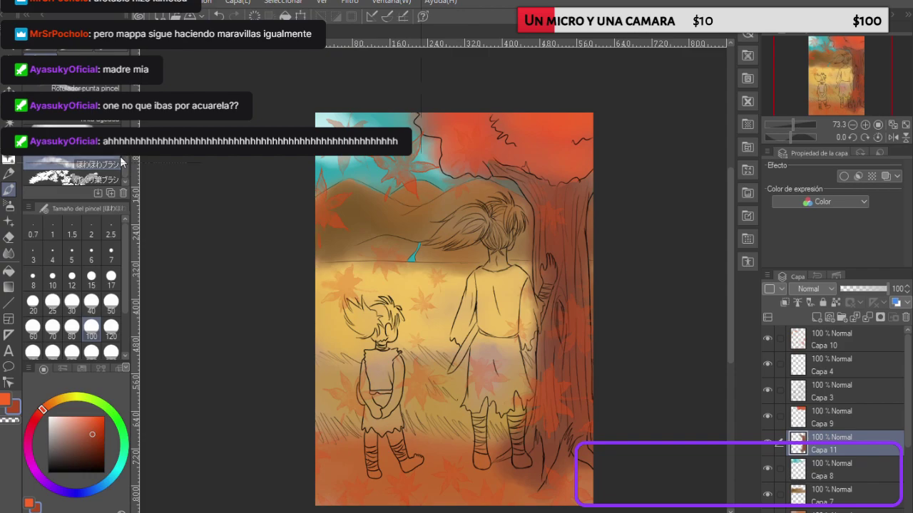
pyautogui.click(99, 182)
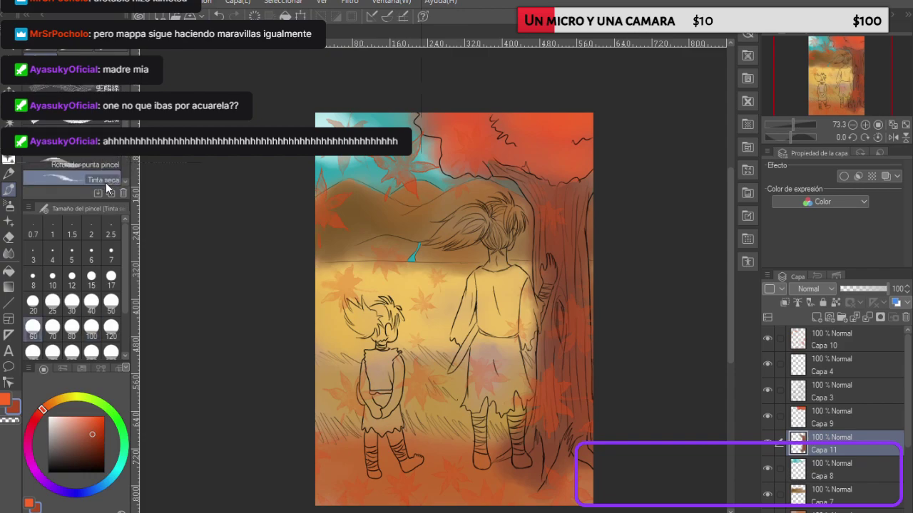
pyautogui.moveTo(363, 186); pyautogui.dragTo(420, 248)
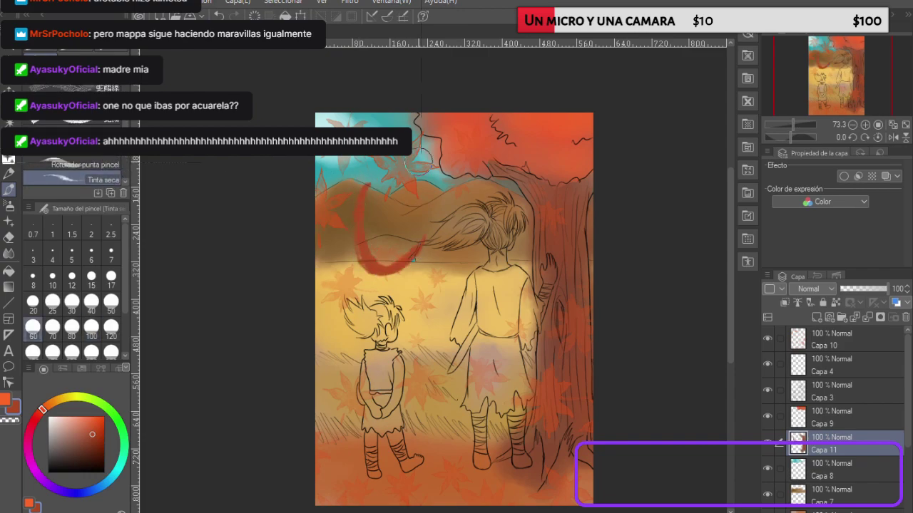
pyautogui.hotkey('ctrl', 'z')
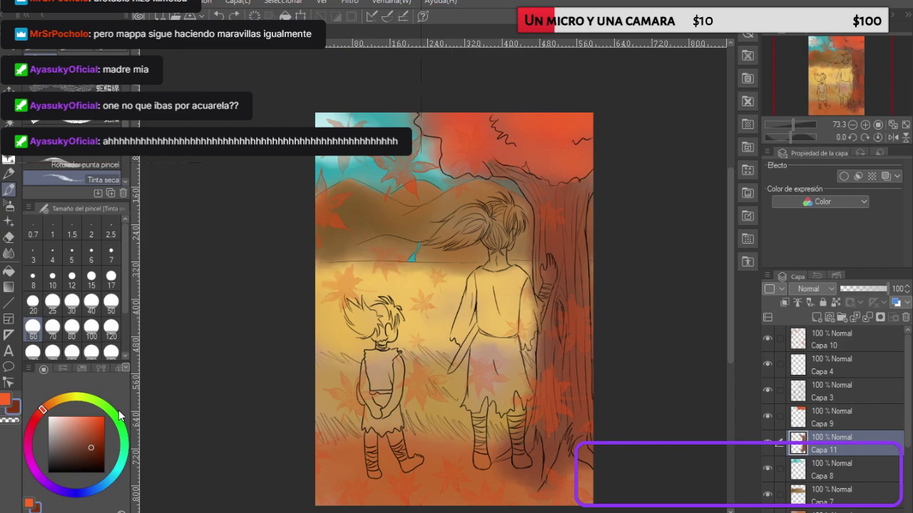
# Step: Try dark reddish-brown vertical streaks down the upper trunk with the Tinta seca brush and undo them
pyautogui.moveTo(542, 202); pyautogui.dragTo(545, 271)
pyautogui.moveTo(571, 200); pyautogui.dragTo(573, 262)
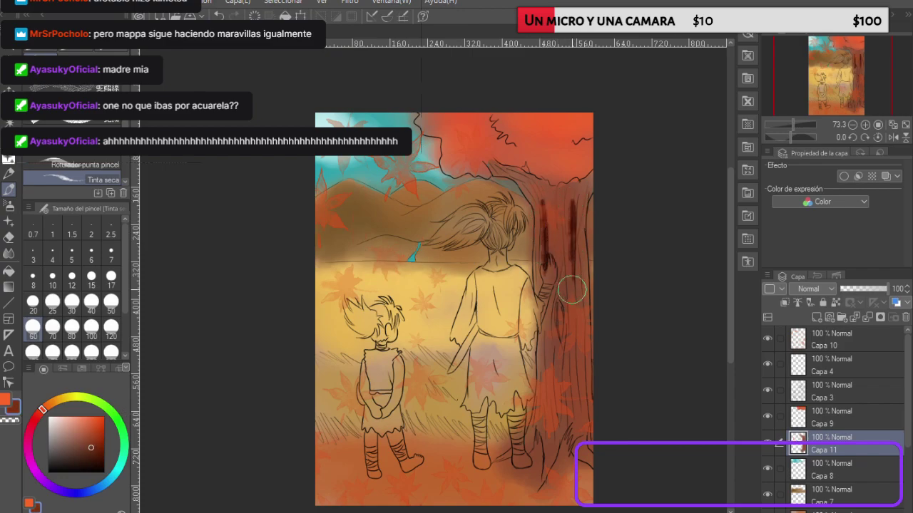
pyautogui.moveTo(582, 199); pyautogui.dragTo(577, 289)
pyautogui.moveTo(579, 211); pyautogui.dragTo(578, 282)
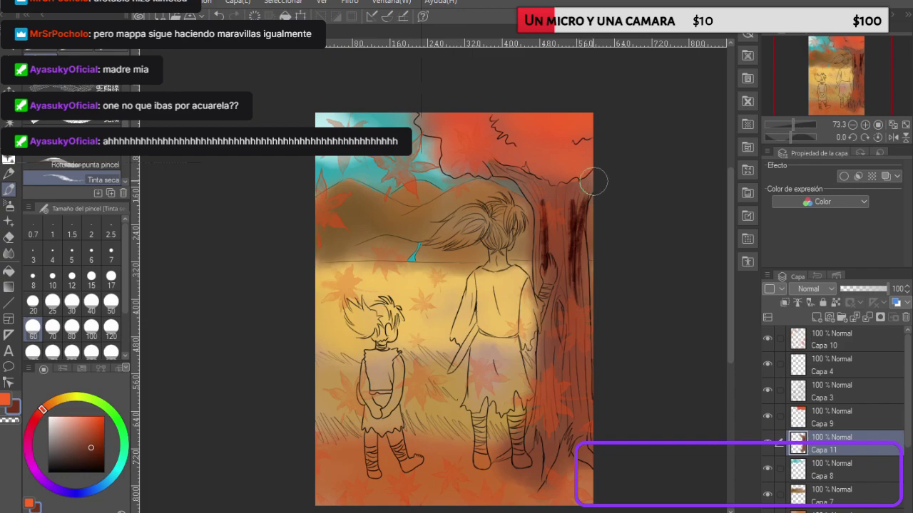
pyautogui.hotkey('ctrl', 'z')
pyautogui.hotkey('ctrl', 'z')
pyautogui.hotkey('ctrl', 'z')
pyautogui.hotkey('ctrl', 'z')
pyautogui.hotkey('ctrl', 'z')
pyautogui.hotkey('ctrl', 'z')
pyautogui.hotkey('ctrl', 'z')
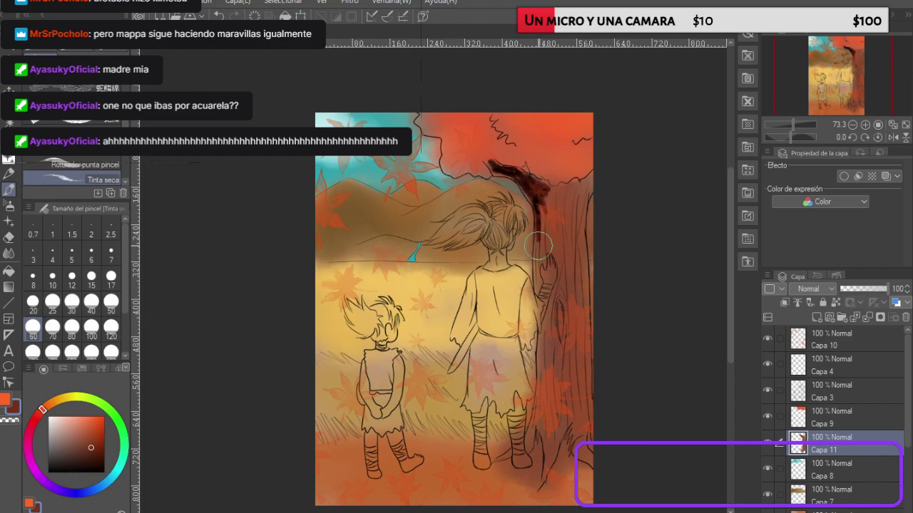
# Step: Paint the whole trunk, branches and roots very dark brown with the Tinta seca brush at a larger size
pyautogui.click(71, 352)
pyautogui.moveTo(560, 173)
pyautogui.mouseDown()
pyautogui.moveTo(549, 194)
pyautogui.moveTo(559, 187)
pyautogui.moveTo(568, 276)
pyautogui.moveTo(572, 188)
pyautogui.moveTo(571, 250)
pyautogui.moveTo(589, 177)
pyautogui.moveTo(571, 251)
pyautogui.moveTo(585, 196)
pyautogui.moveTo(574, 309)
pyautogui.moveTo(574, 215)
pyautogui.moveTo(569, 308)
pyautogui.moveTo(581, 210)
pyautogui.moveTo(571, 324)
pyautogui.moveTo(552, 245)
pyautogui.moveTo(575, 373)
pyautogui.moveTo(574, 294)
pyautogui.moveTo(573, 403)
pyautogui.moveTo(580, 358)
pyautogui.moveTo(535, 243)
pyautogui.moveTo(540, 287)
pyautogui.moveTo(546, 236)
pyautogui.moveTo(541, 369)
pyautogui.moveTo(549, 265)
pyautogui.moveTo(555, 368)
pyautogui.moveTo(548, 320)
pyautogui.moveTo(533, 414)
pyautogui.moveTo(495, 459)
pyautogui.moveTo(527, 445)
pyautogui.moveTo(544, 367)
pyautogui.moveTo(543, 318)
pyautogui.moveTo(541, 499)
pyautogui.moveTo(559, 339)
pyautogui.moveTo(575, 403)
pyautogui.moveTo(574, 419)
pyautogui.moveTo(566, 418)
pyautogui.moveTo(574, 451)
pyautogui.moveTo(579, 443)
pyautogui.moveTo(591, 464)
pyautogui.moveTo(577, 421)
pyautogui.moveTo(579, 454)
pyautogui.moveTo(578, 426)
pyautogui.moveTo(587, 457)
pyautogui.moveTo(577, 264)
pyautogui.moveTo(591, 220)
pyautogui.moveTo(564, 163)
pyautogui.moveTo(544, 181)
pyautogui.moveTo(524, 171)
pyautogui.moveTo(626, 126)
pyautogui.moveTo(568, 183)
pyautogui.moveTo(593, 170)
pyautogui.mouseUp()
pyautogui.moveTo(509, 183)
pyautogui.mouseDown()
pyautogui.moveTo(487, 157)
pyautogui.moveTo(525, 181)
pyautogui.mouseUp()
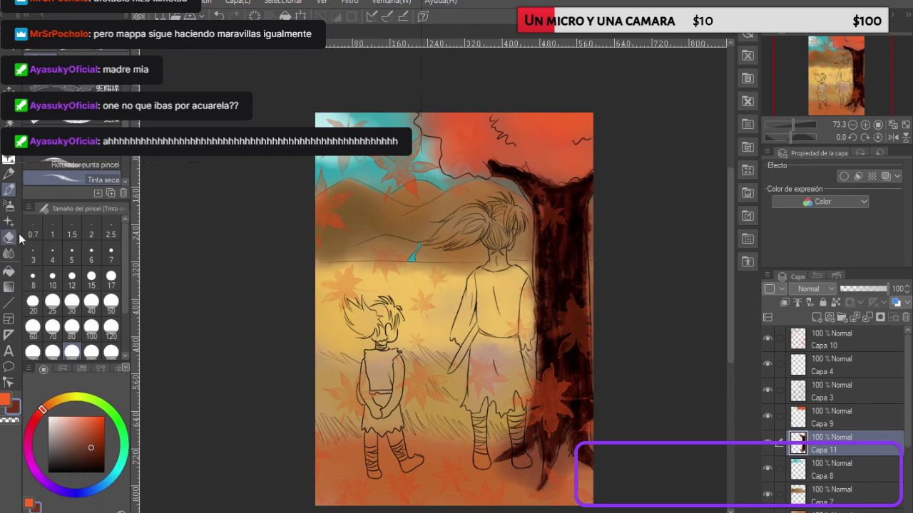
# Step: Erase the brown spill around the trunk, branches and roots on Capa 11 with the eraser at size 30
pyautogui.press('e')
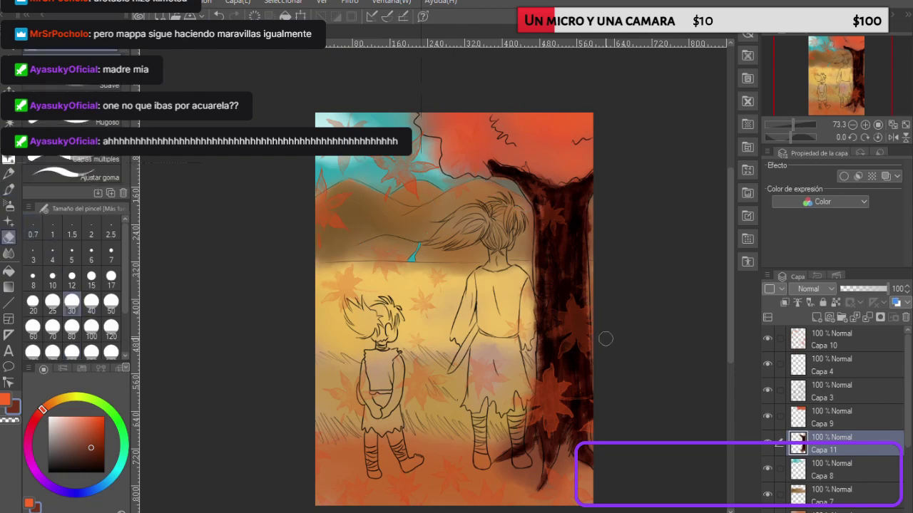
pyautogui.moveTo(528, 307)
pyautogui.mouseDown()
pyautogui.moveTo(528, 227)
pyautogui.moveTo(526, 287)
pyautogui.moveTo(516, 196)
pyautogui.moveTo(507, 190)
pyautogui.mouseUp()
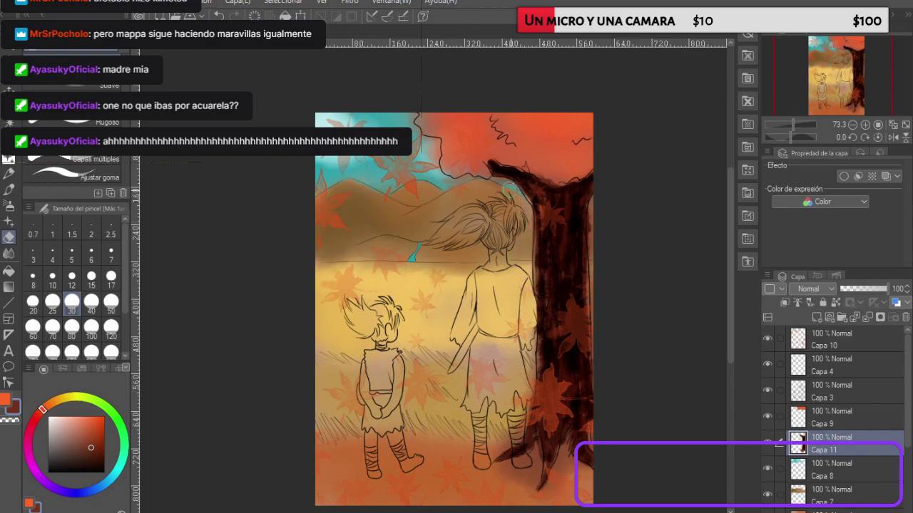
pyautogui.moveTo(601, 208); pyautogui.dragTo(596, 314)
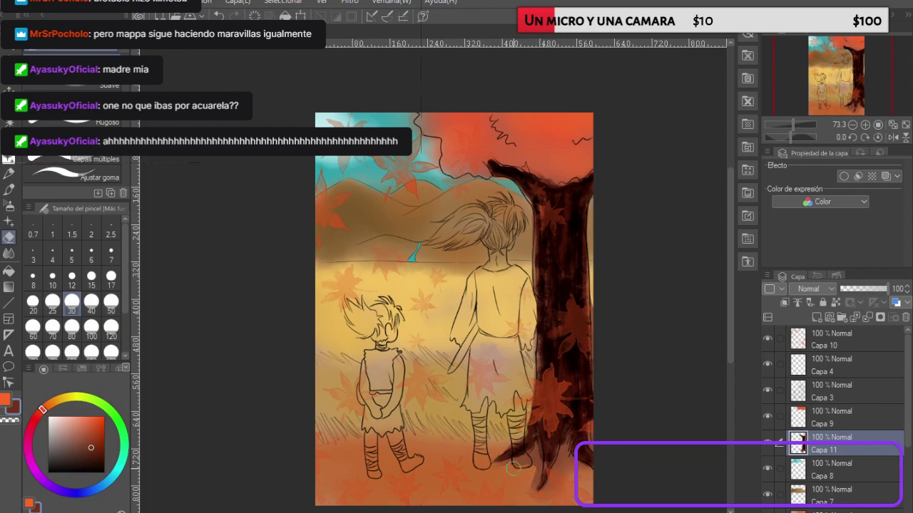
pyautogui.moveTo(535, 448); pyautogui.dragTo(538, 455)
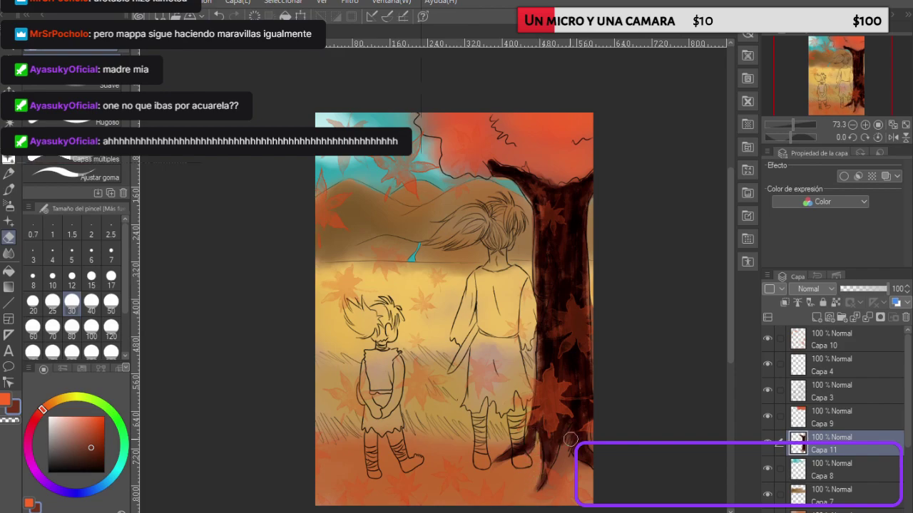
pyautogui.moveTo(593, 312); pyautogui.dragTo(594, 338)
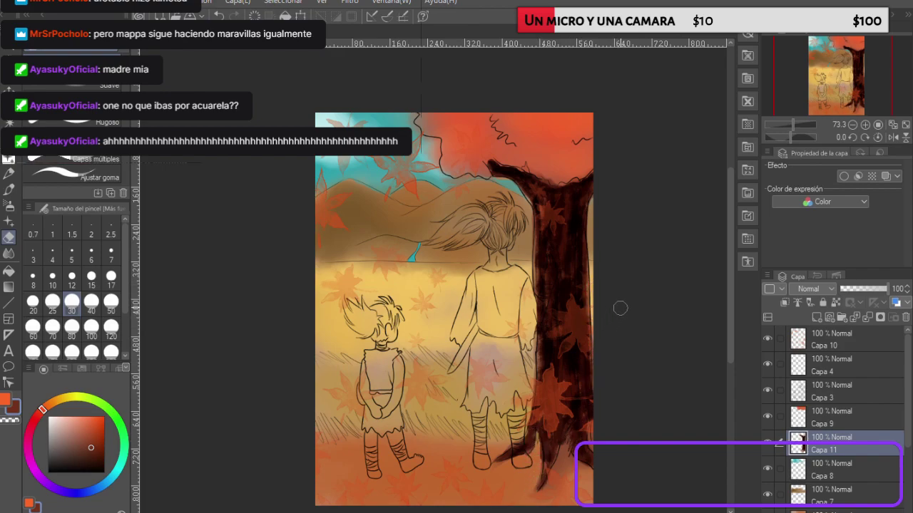
# Step: Erase the red foliage overlapping the dark branches on Capa 9 with the eraser at size 30
pyautogui.click(8, 190)
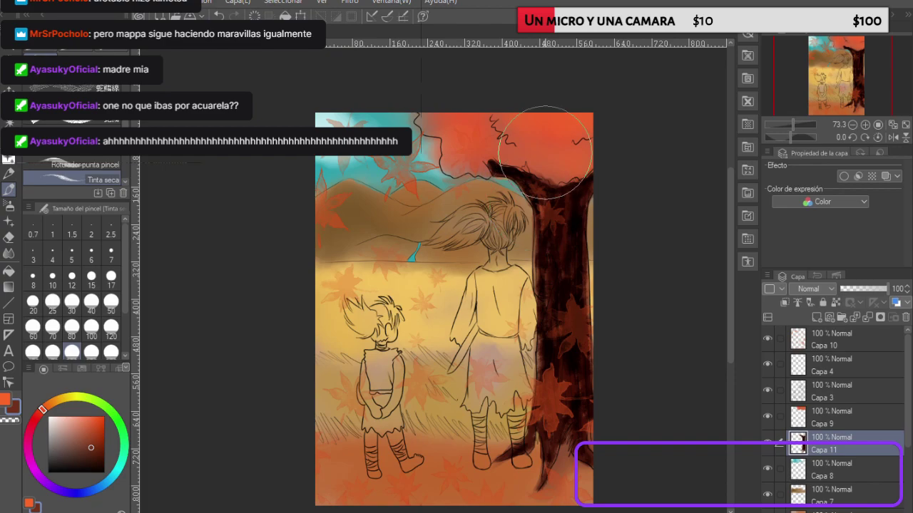
pyautogui.click(855, 416)
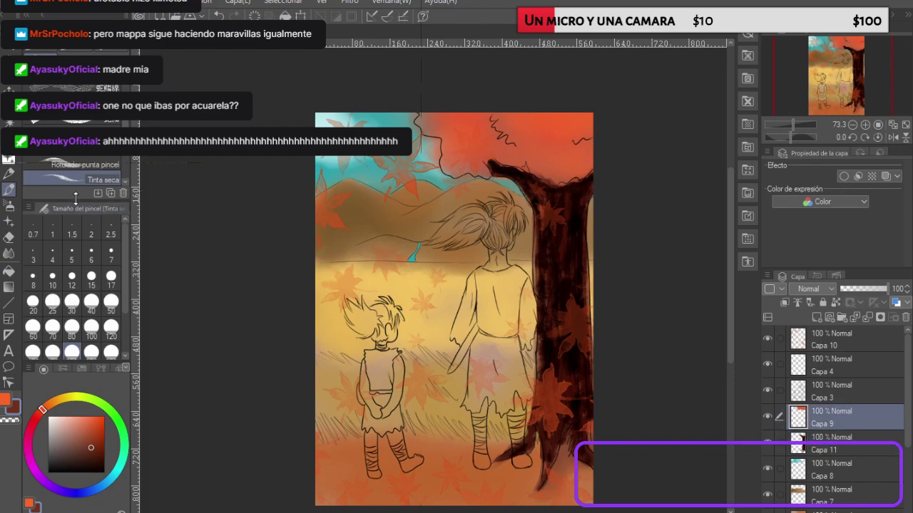
pyautogui.click(8, 237)
pyautogui.scroll(2, 527, 139)
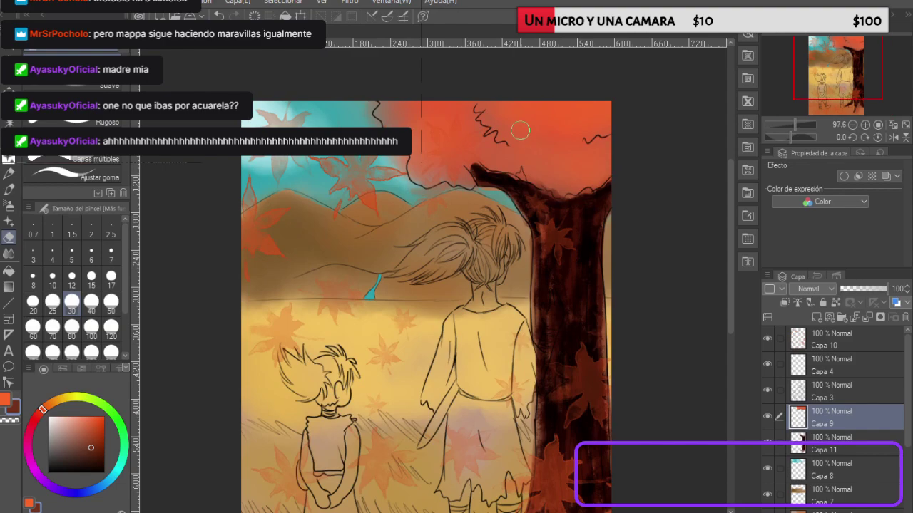
pyautogui.scroll(2, 542, 129)
pyautogui.moveTo(420, 189)
pyautogui.mouseDown()
pyautogui.moveTo(435, 218)
pyautogui.moveTo(462, 197)
pyautogui.moveTo(439, 190)
pyautogui.mouseUp()
pyautogui.moveTo(480, 213)
pyautogui.mouseDown()
pyautogui.moveTo(449, 225)
pyautogui.moveTo(462, 231)
pyautogui.moveTo(489, 221)
pyautogui.moveTo(471, 203)
pyautogui.moveTo(517, 225)
pyautogui.moveTo(512, 213)
pyautogui.moveTo(554, 185)
pyautogui.moveTo(575, 241)
pyautogui.moveTo(553, 233)
pyautogui.moveTo(564, 249)
pyautogui.moveTo(554, 243)
pyautogui.moveTo(548, 234)
pyautogui.moveTo(604, 254)
pyautogui.moveTo(587, 239)
pyautogui.moveTo(627, 234)
pyautogui.moveTo(634, 244)
pyautogui.moveTo(616, 235)
pyautogui.moveTo(617, 243)
pyautogui.moveTo(647, 243)
pyautogui.moveTo(640, 236)
pyautogui.moveTo(656, 212)
pyautogui.mouseUp()
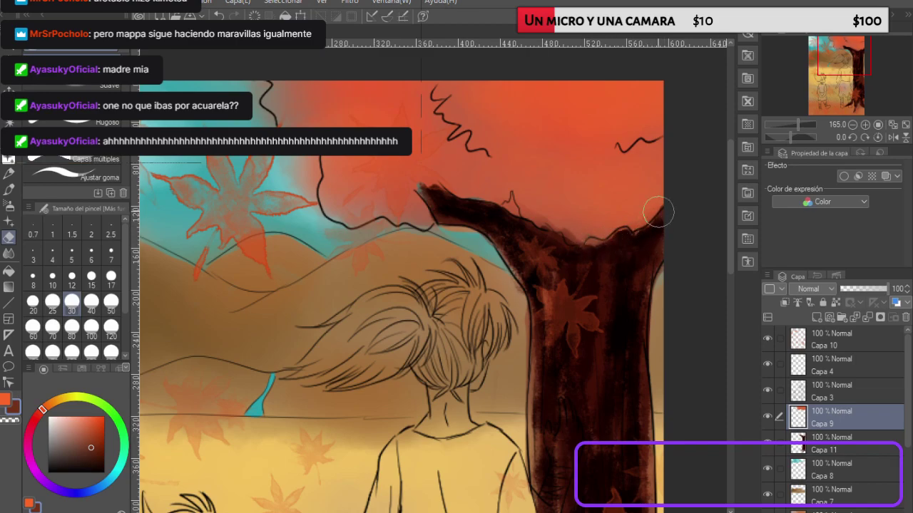
pyautogui.scroll(-6, 545, 330)
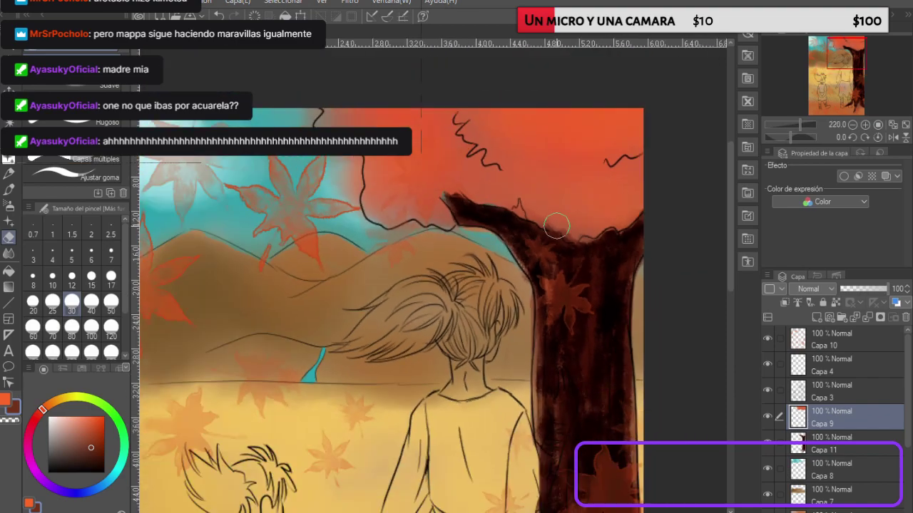
pyautogui.scroll(1, 546, 330)
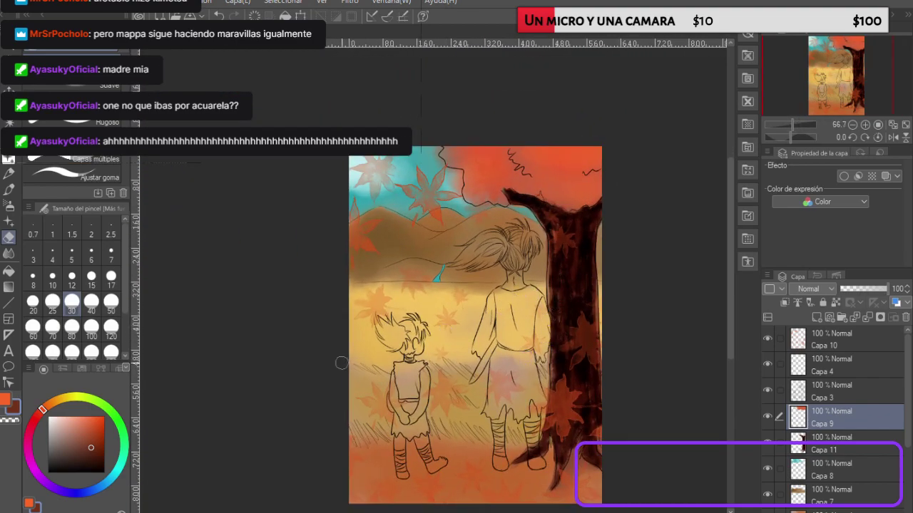
# Step: Shade the tree crown on Capa 9 in a deeper red with the ほわほわブラシ brush at size 100, undoing one stroke
pyautogui.keyDown('alt'); pyautogui.click(555, 154); pyautogui.keyUp('alt')
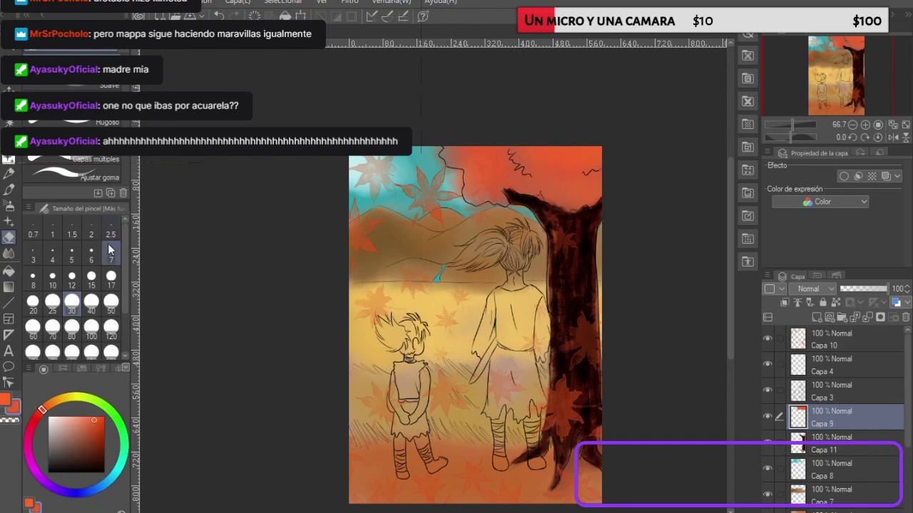
pyautogui.click(8, 190)
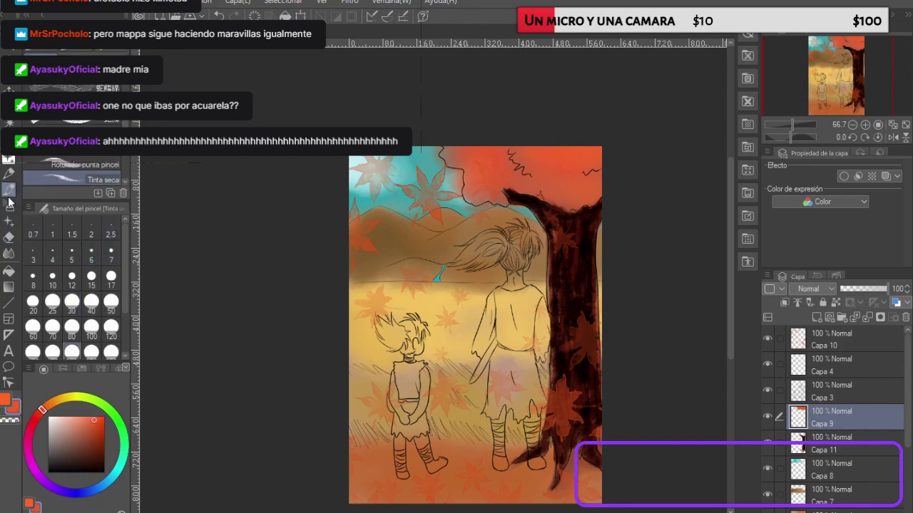
pyautogui.scroll(-3, 71, 164)
pyautogui.click(72, 164)
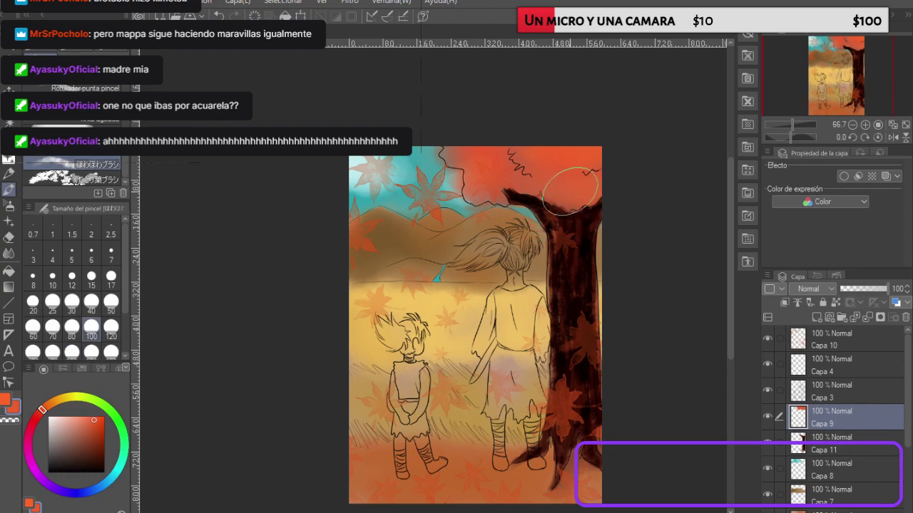
pyautogui.click(40, 415)
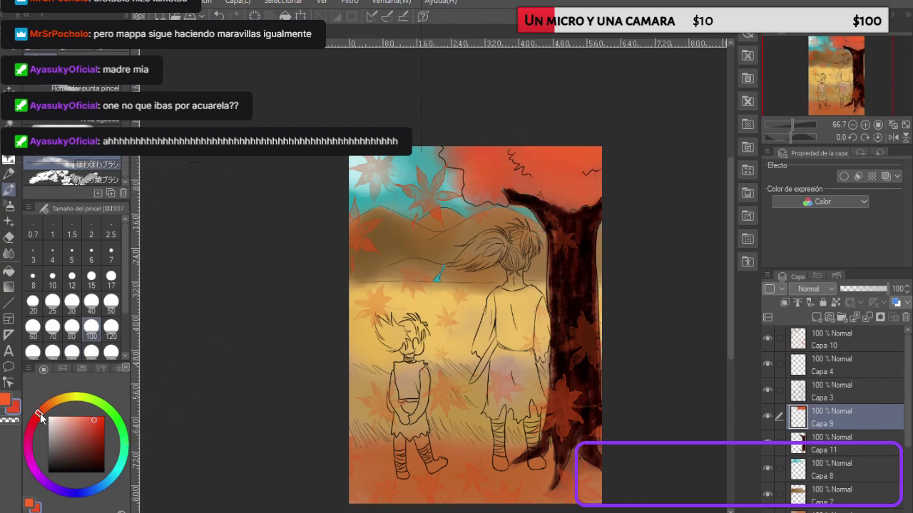
pyautogui.click(97, 433)
pyautogui.moveTo(534, 151)
pyautogui.mouseDown()
pyautogui.moveTo(571, 146)
pyautogui.moveTo(549, 168)
pyautogui.moveTo(544, 156)
pyautogui.moveTo(602, 153)
pyautogui.mouseUp()
pyautogui.moveTo(543, 192)
pyautogui.mouseDown()
pyautogui.moveTo(602, 203)
pyautogui.moveTo(597, 191)
pyautogui.moveTo(578, 192)
pyautogui.moveTo(594, 185)
pyautogui.moveTo(577, 193)
pyautogui.mouseUp()
pyautogui.hotkey('ctrl', 'z')
pyautogui.moveTo(508, 152)
pyautogui.mouseDown()
pyautogui.moveTo(488, 142)
pyautogui.moveTo(452, 149)
pyautogui.moveTo(495, 168)
pyautogui.mouseUp()
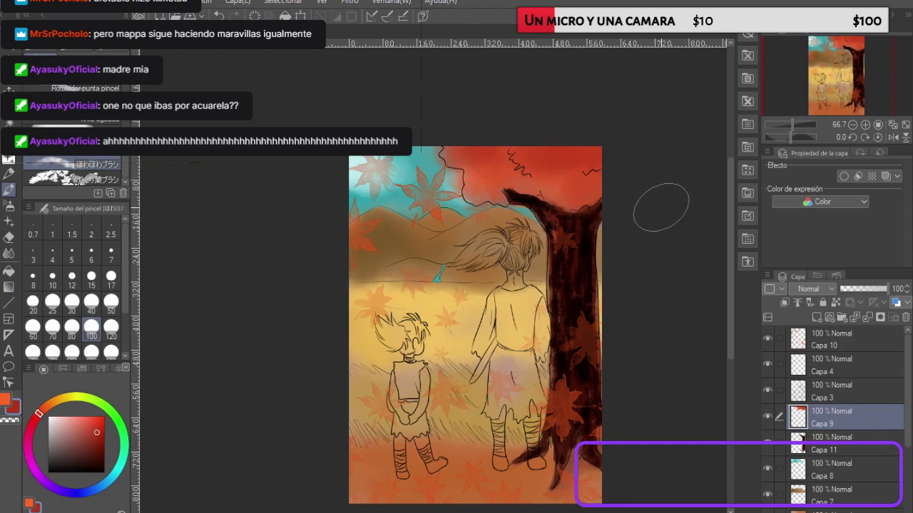
# Step: Sample a pale skin tone from the reference illustration and add a new layer above Capa 9 in the painting
pyautogui.click(773, 129)
pyautogui.keyDown('alt'); pyautogui.click(773, 129); pyautogui.keyUp('alt')
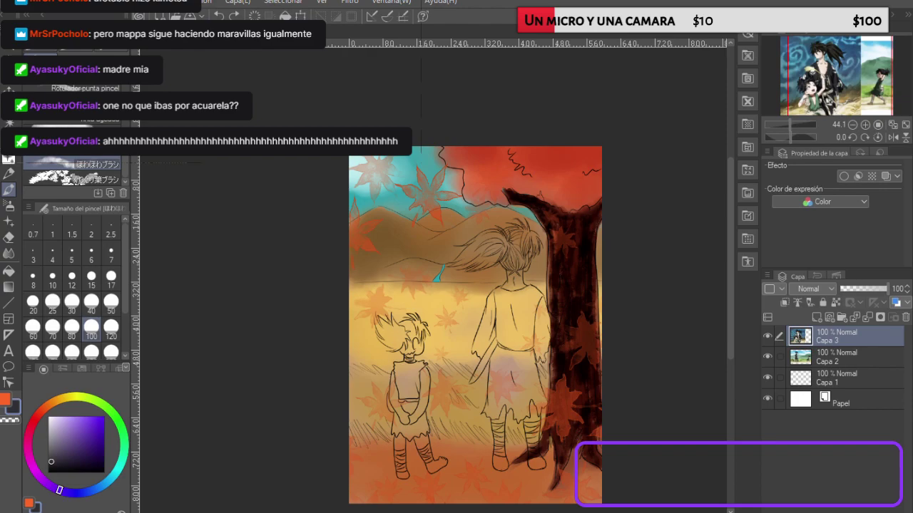
pyautogui.keyDown('alt'); pyautogui.click(787, 119); pyautogui.keyUp('alt')
pyautogui.hotkey('ctrl', 'Tab')
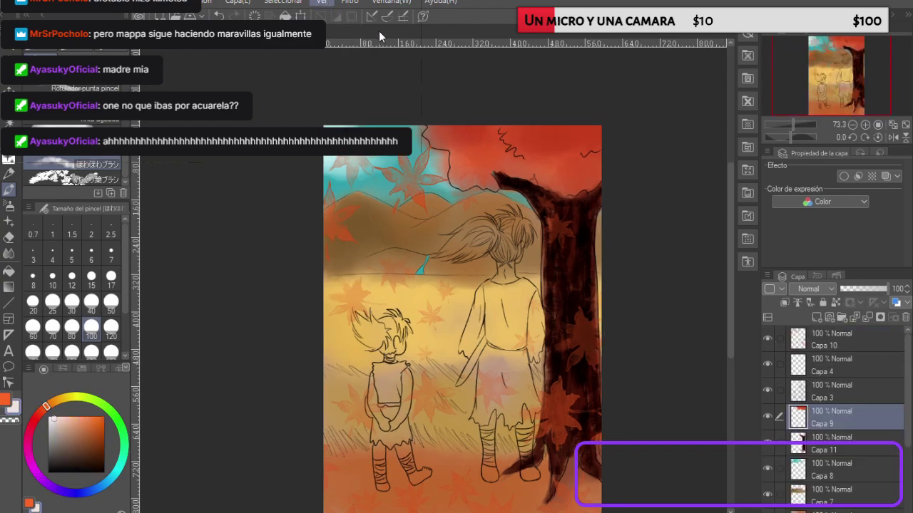
pyautogui.click(384, 75)
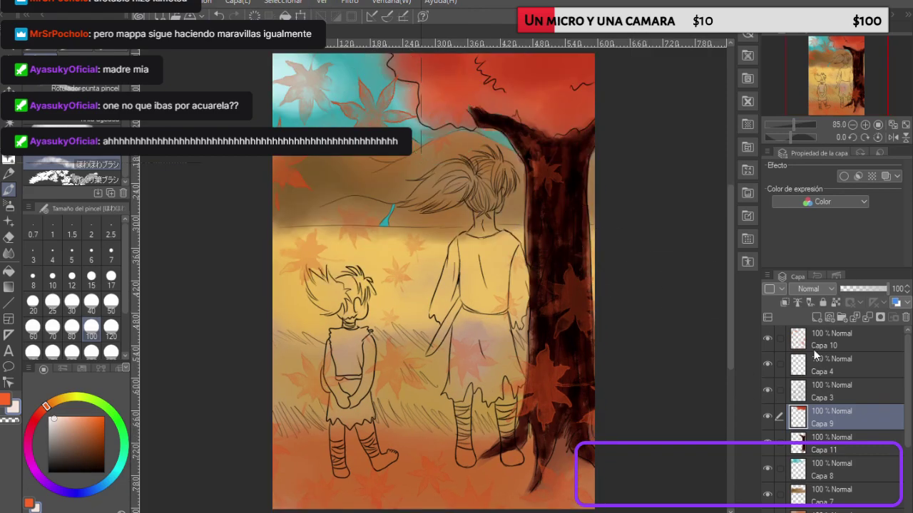
pyautogui.click(816, 318)
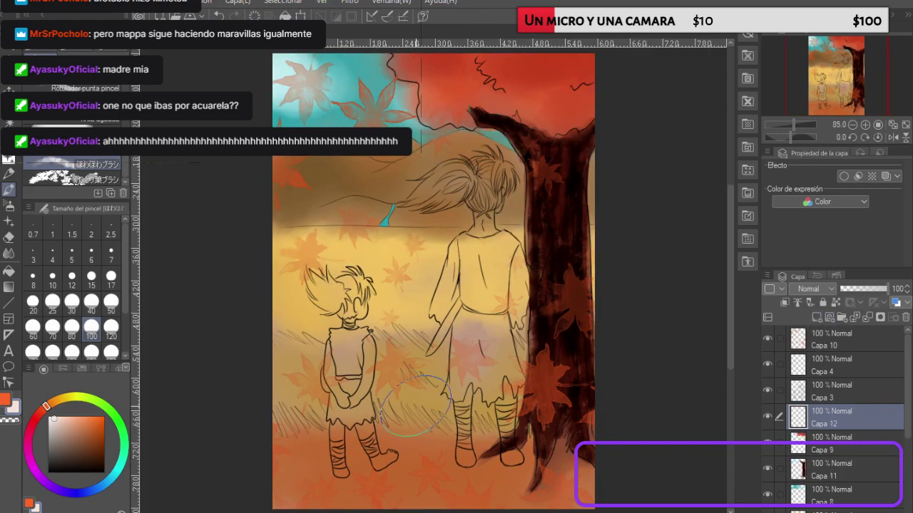
# Step: Paint the back of the taller figure's head in the pale tone on Capa 12 with the G pen at size 40, undoing a test stroke
pyautogui.scroll(-5, 42, 179)
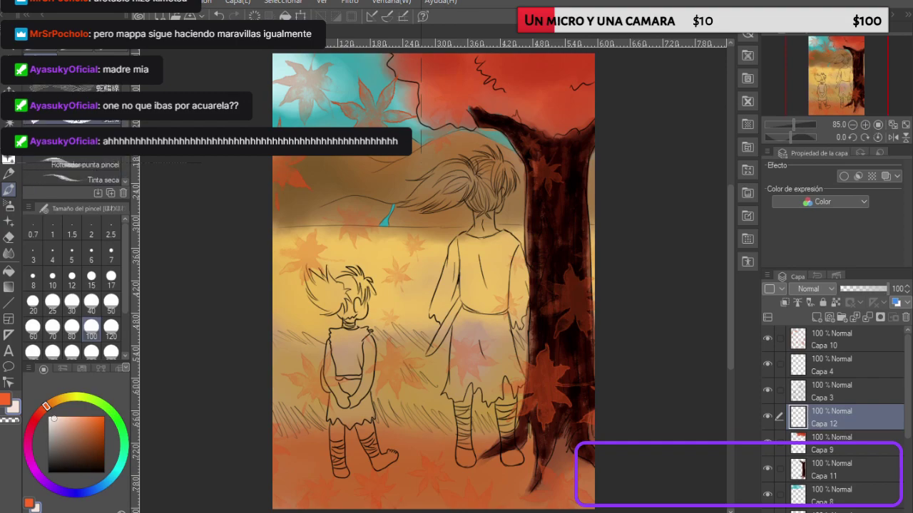
pyautogui.scroll(1, 67, 107)
pyautogui.click(66, 83)
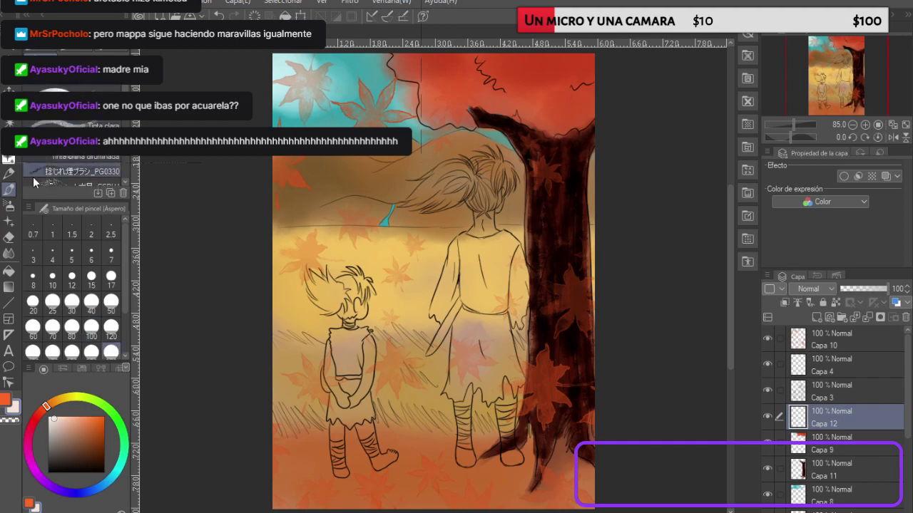
pyautogui.click(14, 162)
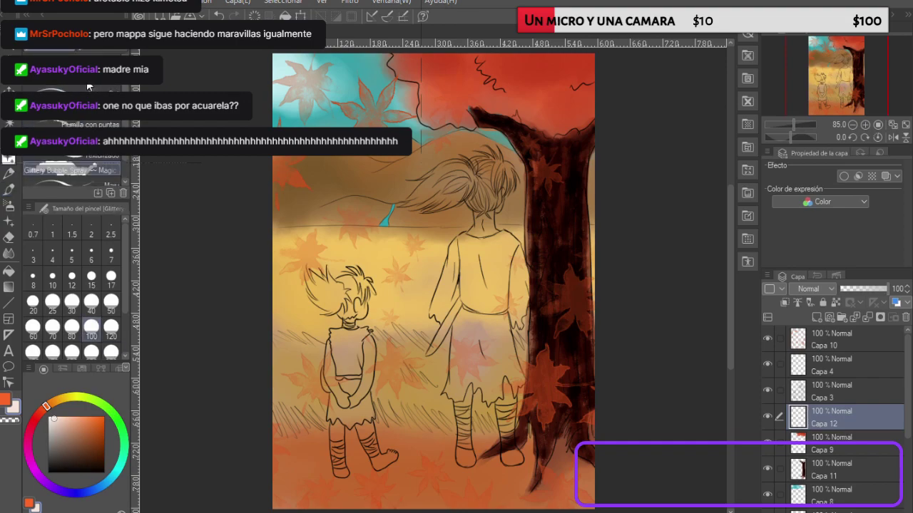
pyautogui.click(91, 311)
pyautogui.moveTo(449, 300)
pyautogui.mouseDown()
pyautogui.moveTo(456, 342)
pyautogui.moveTo(481, 282)
pyautogui.mouseUp()
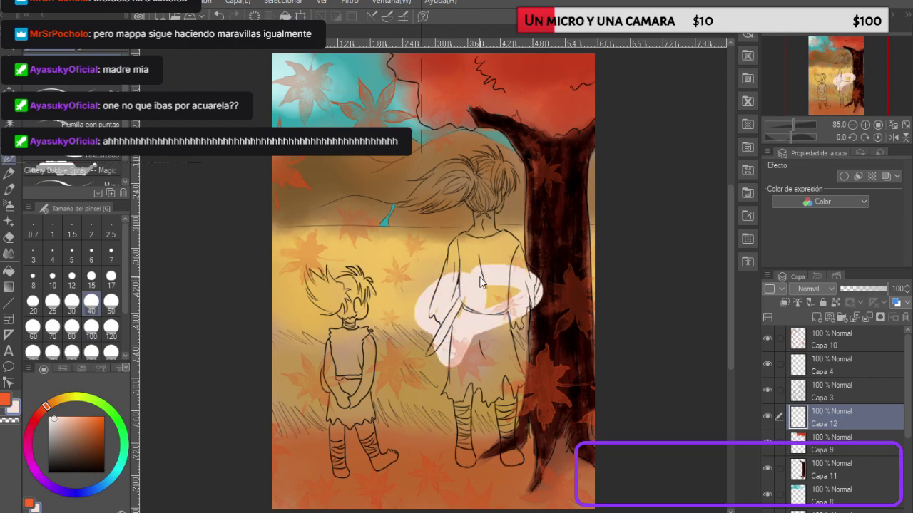
pyautogui.hotkey('ctrl', 'z')
pyautogui.scroll(5, 494, 140)
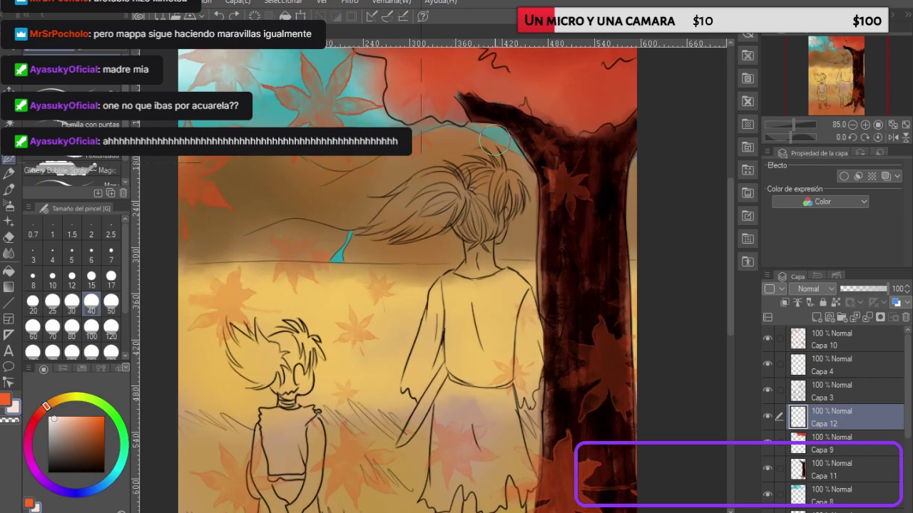
pyautogui.moveTo(453, 288)
pyautogui.mouseDown()
pyautogui.moveTo(471, 257)
pyautogui.moveTo(446, 293)
pyautogui.moveTo(455, 302)
pyautogui.moveTo(399, 300)
pyautogui.mouseUp()
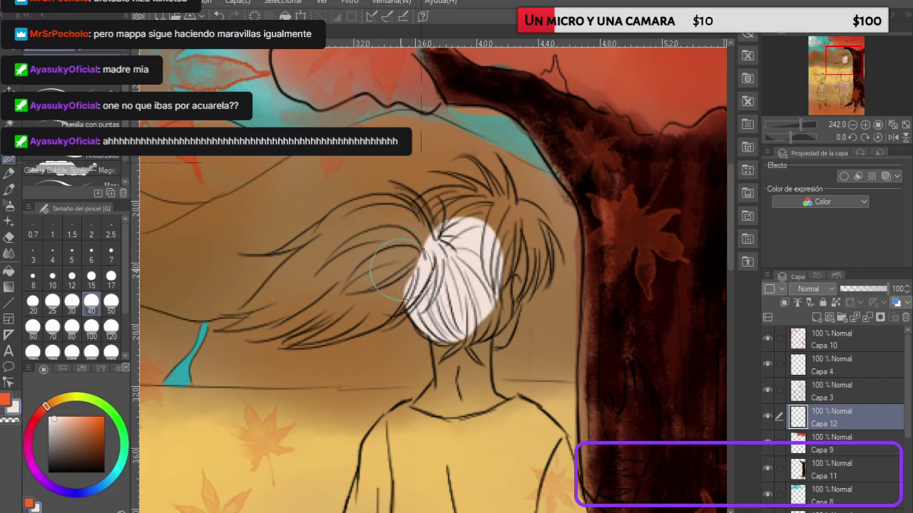
# Step: Paint the raised strand and the upper edge of the taller figure's ponytail with the G pen at size 12, redoing one stroke
pyautogui.click(72, 285)
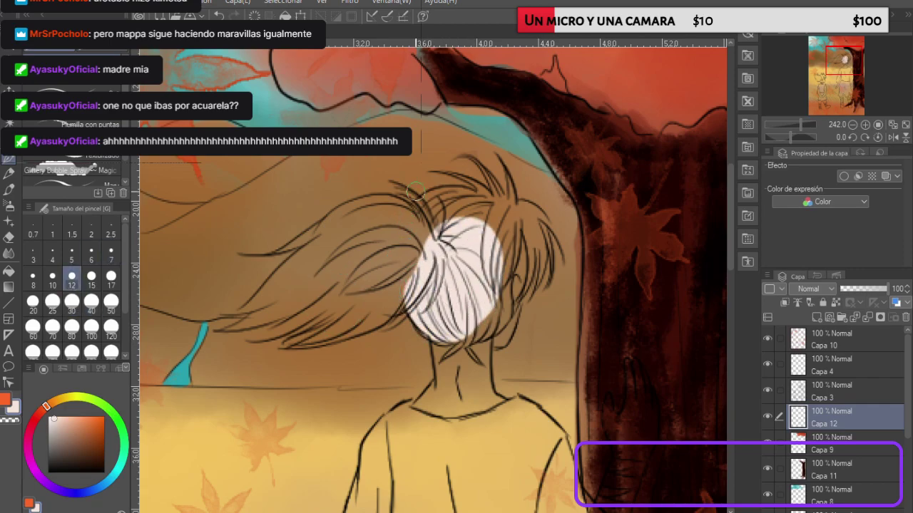
pyautogui.moveTo(399, 184); pyautogui.dragTo(426, 234)
pyautogui.moveTo(399, 184); pyautogui.dragTo(439, 251)
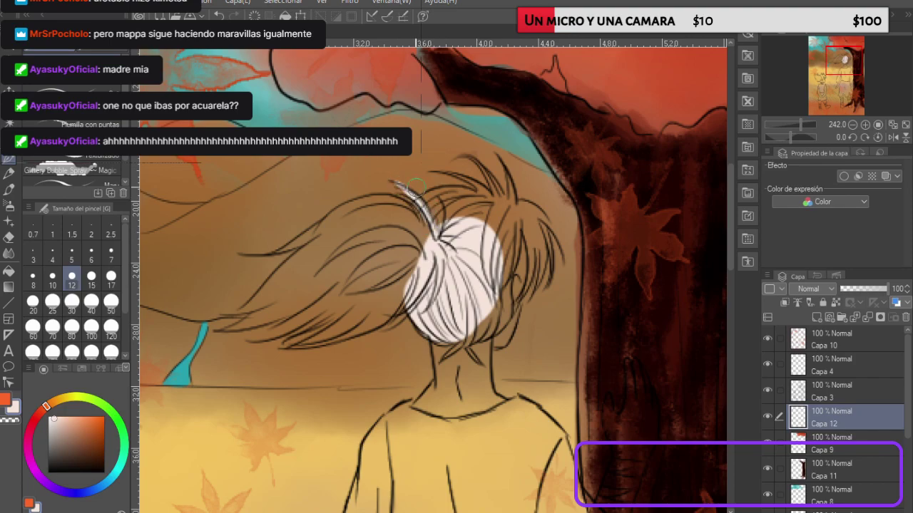
pyautogui.moveTo(237, 253)
pyautogui.mouseDown()
pyautogui.moveTo(292, 254)
pyautogui.moveTo(346, 230)
pyautogui.mouseUp()
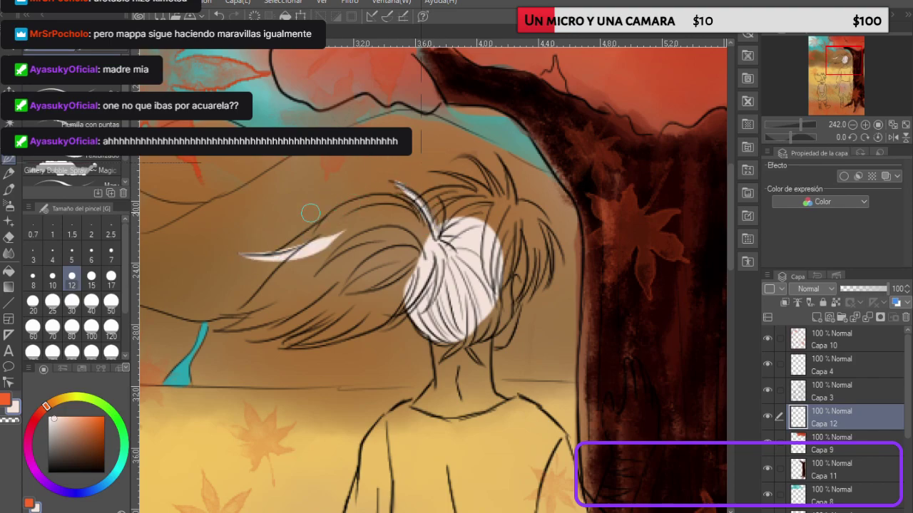
pyautogui.hotkey('ctrl', 'z')
pyautogui.moveTo(275, 251); pyautogui.dragTo(346, 216)
pyautogui.moveTo(287, 245); pyautogui.dragTo(345, 209)
pyautogui.moveTo(305, 232); pyautogui.dragTo(365, 208)
pyautogui.moveTo(319, 226)
pyautogui.mouseDown()
pyautogui.moveTo(358, 204)
pyautogui.moveTo(332, 220)
pyautogui.moveTo(385, 206)
pyautogui.moveTo(423, 250)
pyautogui.moveTo(414, 231)
pyautogui.moveTo(420, 240)
pyautogui.moveTo(422, 230)
pyautogui.moveTo(407, 213)
pyautogui.moveTo(365, 207)
pyautogui.mouseUp()
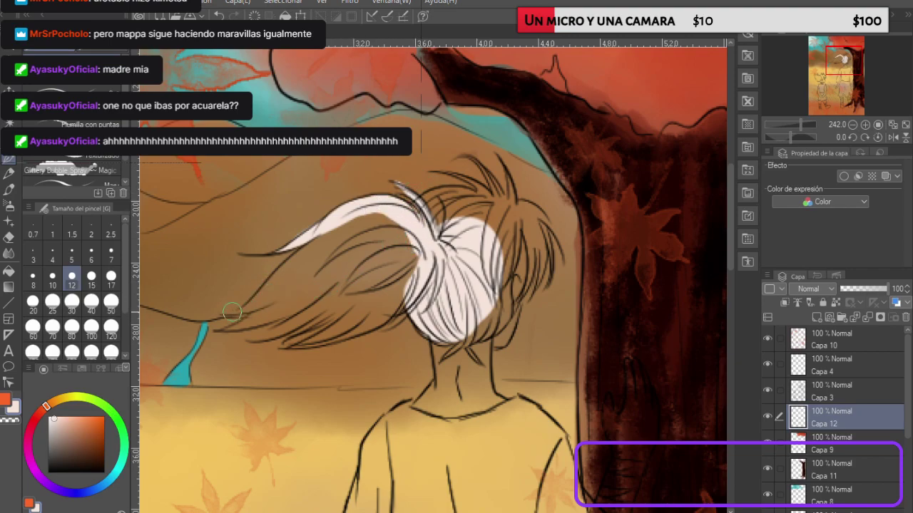
# Step: Fill the rest of the taller figure's ponytail, the crown spikes and the hair around the ear with the pale tone
pyautogui.moveTo(225, 311)
pyautogui.mouseDown()
pyautogui.moveTo(280, 285)
pyautogui.moveTo(242, 318)
pyautogui.moveTo(296, 258)
pyautogui.mouseUp()
pyautogui.hotkey('ctrl', 'z')
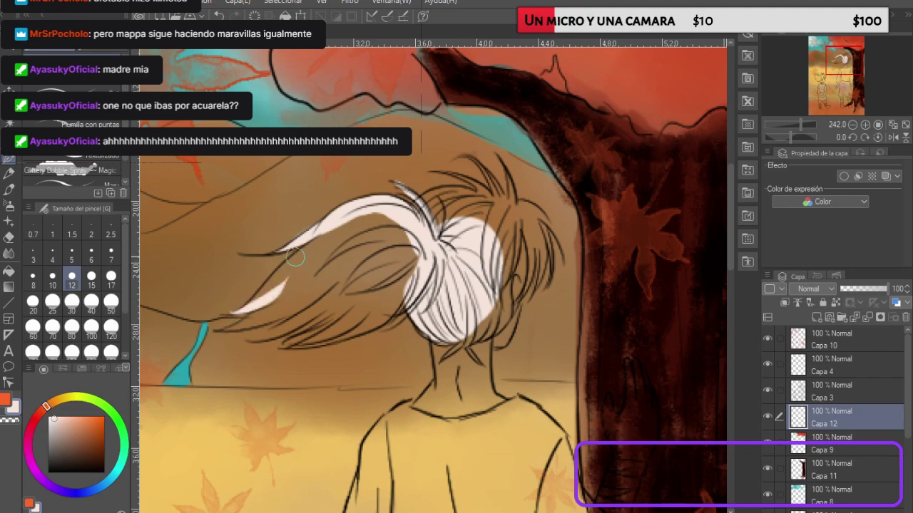
pyautogui.moveTo(249, 308); pyautogui.dragTo(317, 248)
pyautogui.moveTo(259, 298); pyautogui.dragTo(354, 216)
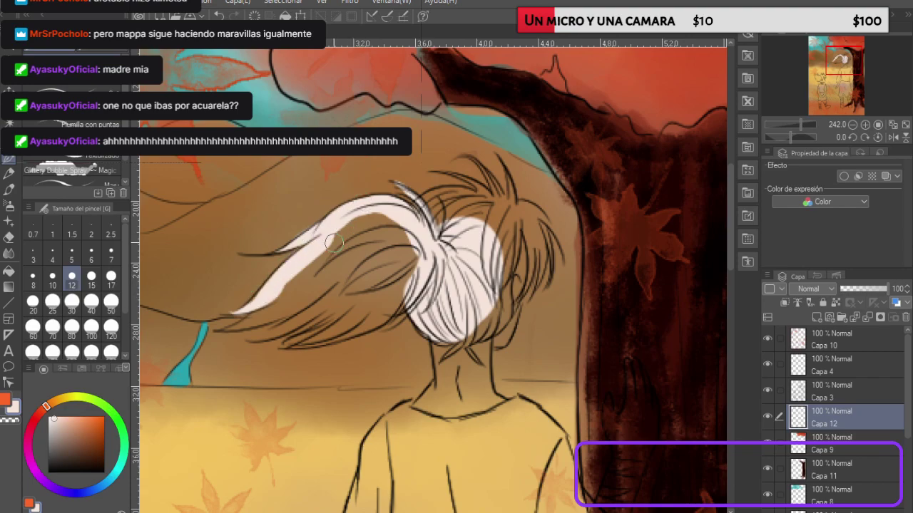
pyautogui.moveTo(223, 329)
pyautogui.mouseDown()
pyautogui.moveTo(289, 273)
pyautogui.moveTo(244, 328)
pyautogui.moveTo(226, 328)
pyautogui.moveTo(256, 318)
pyautogui.moveTo(333, 244)
pyautogui.moveTo(246, 321)
pyautogui.moveTo(331, 253)
pyautogui.moveTo(264, 301)
pyautogui.moveTo(312, 271)
pyautogui.moveTo(351, 218)
pyautogui.moveTo(313, 263)
pyautogui.moveTo(388, 215)
pyautogui.moveTo(354, 235)
pyautogui.moveTo(419, 245)
pyautogui.moveTo(431, 199)
pyautogui.moveTo(424, 204)
pyautogui.moveTo(415, 211)
pyautogui.moveTo(482, 201)
pyautogui.moveTo(457, 174)
pyautogui.moveTo(490, 206)
pyautogui.mouseUp()
pyautogui.moveTo(472, 159); pyautogui.dragTo(507, 214)
pyautogui.moveTo(505, 174)
pyautogui.mouseDown()
pyautogui.moveTo(513, 221)
pyautogui.moveTo(501, 208)
pyautogui.moveTo(512, 185)
pyautogui.mouseUp()
pyautogui.moveTo(524, 244)
pyautogui.mouseDown()
pyautogui.moveTo(503, 294)
pyautogui.moveTo(510, 299)
pyautogui.moveTo(499, 341)
pyautogui.moveTo(529, 225)
pyautogui.moveTo(518, 291)
pyautogui.moveTo(534, 239)
pyautogui.moveTo(536, 276)
pyautogui.moveTo(540, 244)
pyautogui.moveTo(529, 295)
pyautogui.moveTo(540, 235)
pyautogui.moveTo(549, 277)
pyautogui.moveTo(540, 227)
pyautogui.moveTo(559, 247)
pyautogui.moveTo(548, 225)
pyautogui.moveTo(556, 234)
pyautogui.moveTo(542, 218)
pyautogui.moveTo(540, 239)
pyautogui.moveTo(534, 213)
pyautogui.moveTo(534, 226)
pyautogui.moveTo(522, 210)
pyautogui.moveTo(533, 211)
pyautogui.moveTo(517, 205)
pyautogui.moveTo(503, 278)
pyautogui.moveTo(497, 199)
pyautogui.moveTo(502, 231)
pyautogui.moveTo(494, 244)
pyautogui.moveTo(498, 231)
pyautogui.moveTo(438, 223)
pyautogui.moveTo(485, 213)
pyautogui.moveTo(434, 215)
pyautogui.moveTo(437, 204)
pyautogui.moveTo(402, 194)
pyautogui.mouseUp()
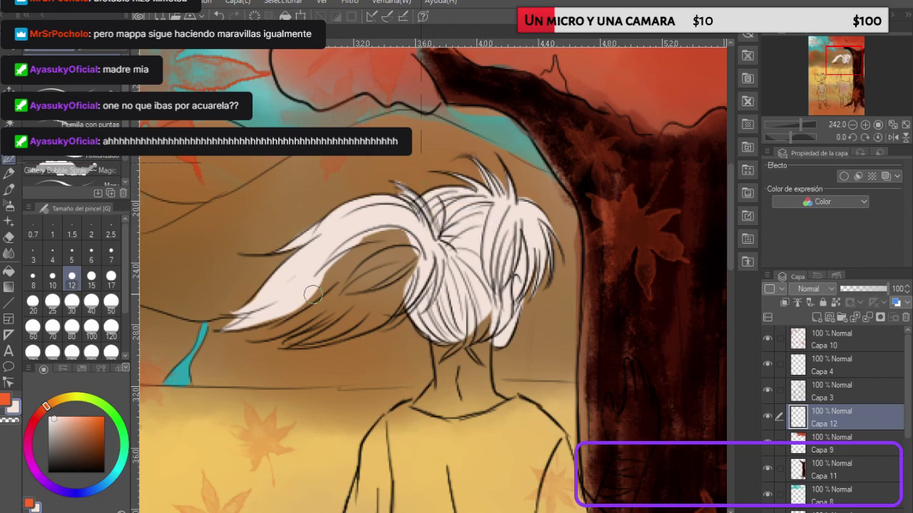
pyautogui.moveTo(258, 340)
pyautogui.mouseDown()
pyautogui.moveTo(327, 280)
pyautogui.moveTo(296, 288)
pyautogui.moveTo(268, 332)
pyautogui.moveTo(252, 339)
pyautogui.moveTo(296, 315)
pyautogui.moveTo(335, 231)
pyautogui.mouseUp()
pyautogui.moveTo(255, 339)
pyautogui.mouseDown()
pyautogui.moveTo(283, 332)
pyautogui.moveTo(367, 226)
pyautogui.moveTo(283, 343)
pyautogui.moveTo(351, 298)
pyautogui.moveTo(345, 271)
pyautogui.moveTo(322, 340)
pyautogui.moveTo(298, 346)
pyautogui.moveTo(400, 260)
pyautogui.moveTo(362, 317)
pyautogui.moveTo(418, 272)
pyautogui.moveTo(383, 315)
pyautogui.moveTo(396, 265)
pyautogui.moveTo(390, 257)
pyautogui.moveTo(345, 296)
pyautogui.moveTo(378, 245)
pyautogui.moveTo(342, 243)
pyautogui.mouseUp()
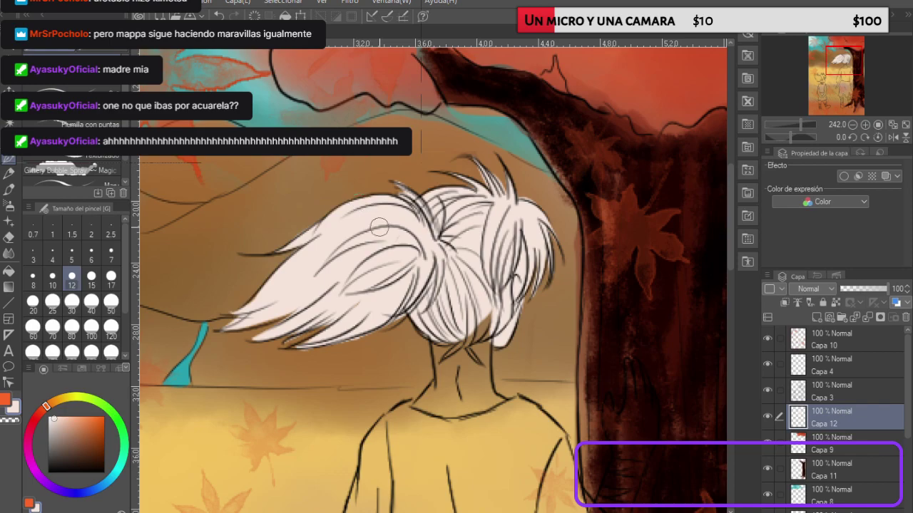
# Step: Paint the taller figure's raised hand and wrapped wrist against the trunk in the pale tone, redoing one finger stroke
pyautogui.scroll(-4, 369, 213)
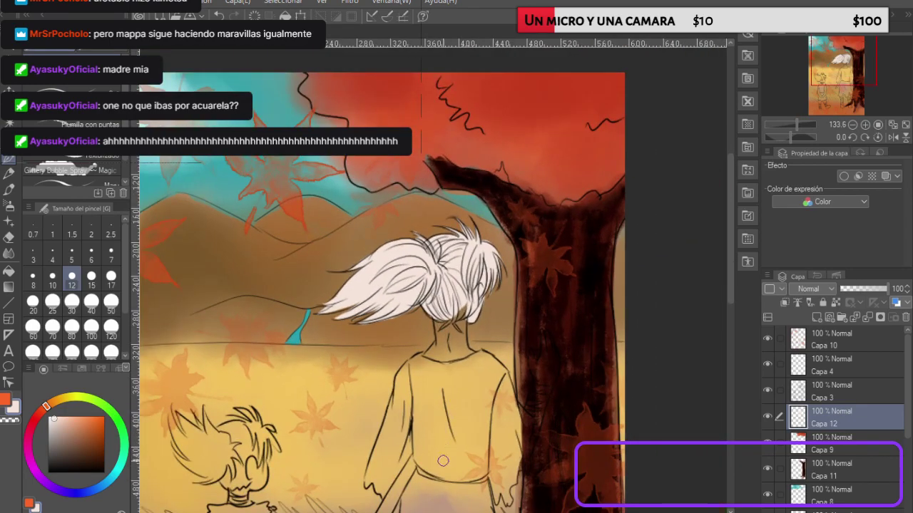
pyautogui.scroll(3, 443, 462)
pyautogui.moveTo(588, 273)
pyautogui.mouseDown()
pyautogui.moveTo(591, 310)
pyautogui.moveTo(591, 285)
pyautogui.moveTo(607, 301)
pyautogui.moveTo(598, 293)
pyautogui.moveTo(601, 310)
pyautogui.moveTo(606, 244)
pyautogui.mouseUp()
pyautogui.moveTo(602, 292)
pyautogui.mouseDown()
pyautogui.moveTo(612, 240)
pyautogui.moveTo(619, 280)
pyautogui.moveTo(612, 313)
pyautogui.mouseUp()
pyautogui.moveTo(614, 297); pyautogui.dragTo(622, 255)
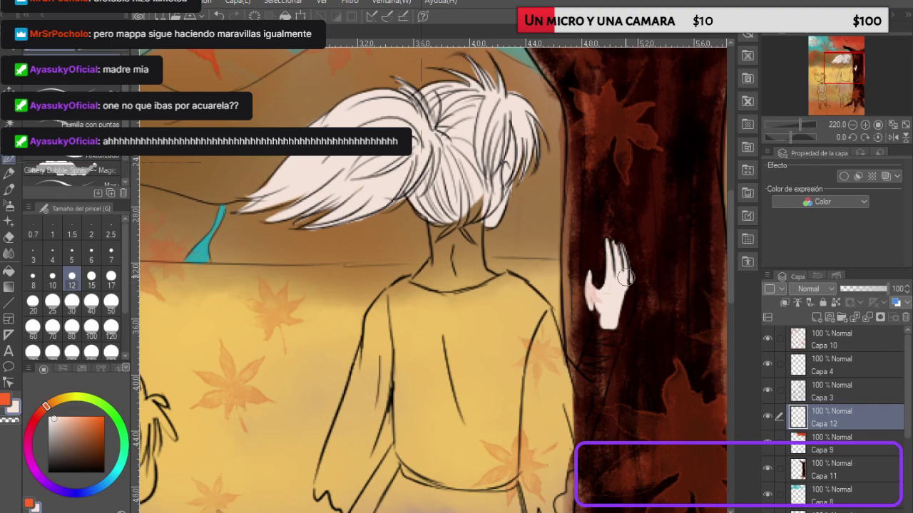
pyautogui.hotkey('ctrl', 'z')
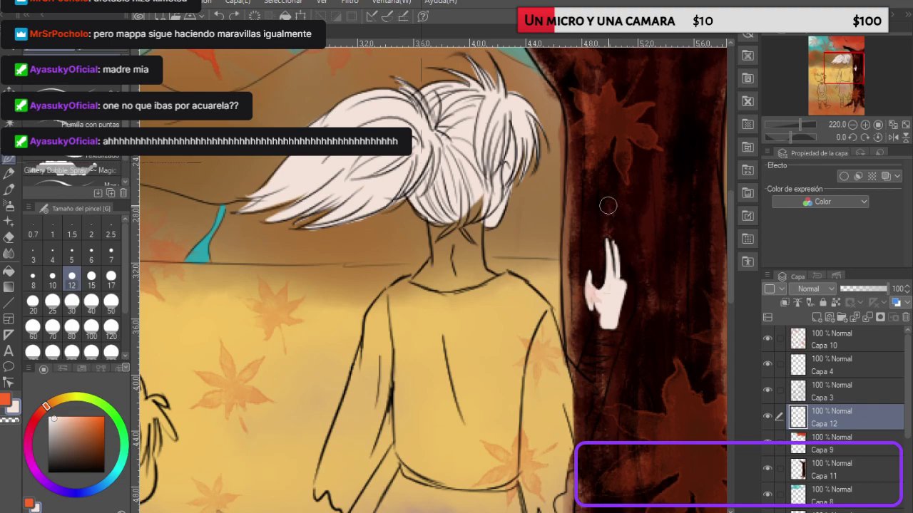
pyautogui.moveTo(618, 243)
pyautogui.mouseDown()
pyautogui.moveTo(631, 301)
pyautogui.moveTo(627, 293)
pyautogui.moveTo(601, 308)
pyautogui.moveTo(601, 324)
pyautogui.moveTo(592, 302)
pyautogui.moveTo(603, 327)
pyautogui.moveTo(583, 381)
pyautogui.moveTo(599, 339)
pyautogui.moveTo(584, 365)
pyautogui.moveTo(596, 344)
pyautogui.moveTo(587, 383)
pyautogui.moveTo(624, 316)
pyautogui.mouseUp()
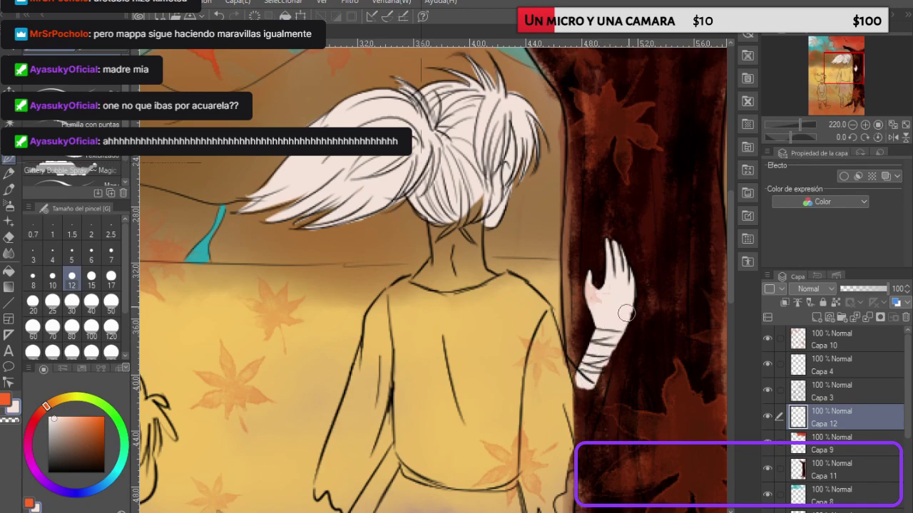
# Step: Paint the raised arm's sleeve, its shoulder and the neck of the taller figure in the pale tone, undoing one stroke
pyautogui.scroll(-6, 634, 205)
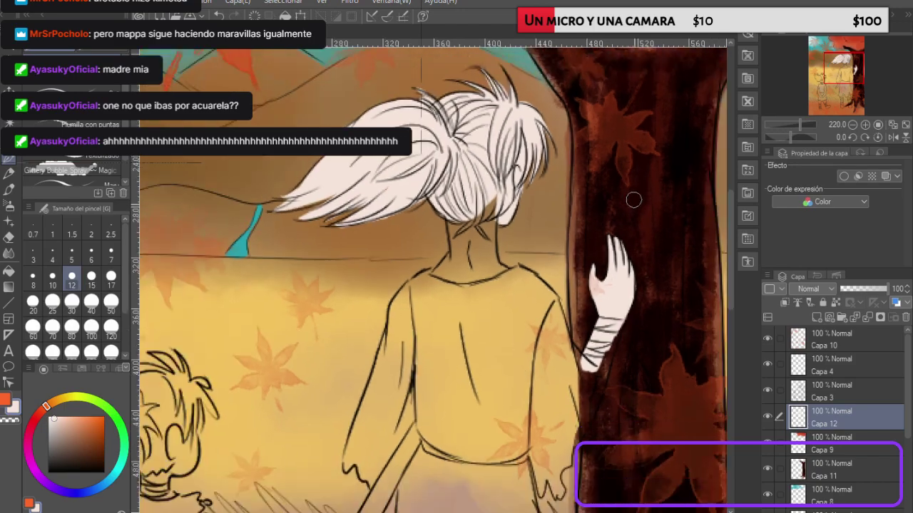
pyautogui.scroll(4, 634, 257)
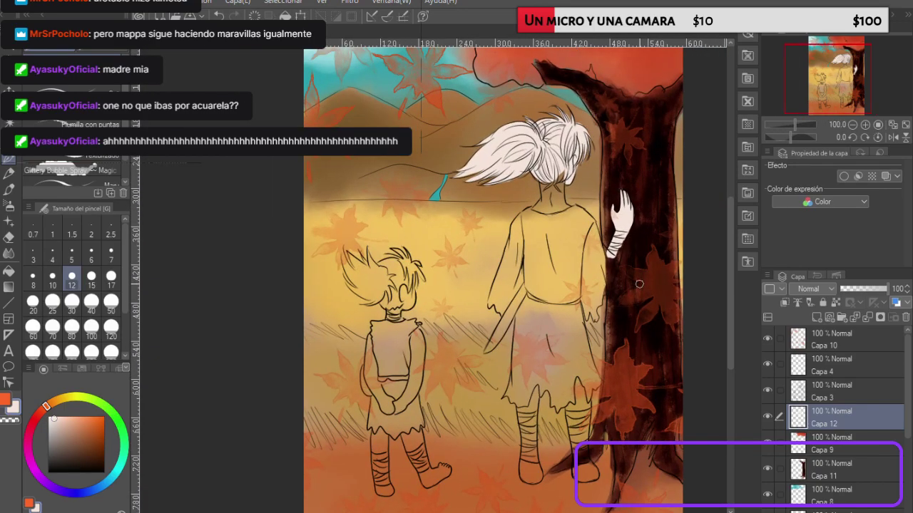
pyautogui.scroll(1, 640, 284)
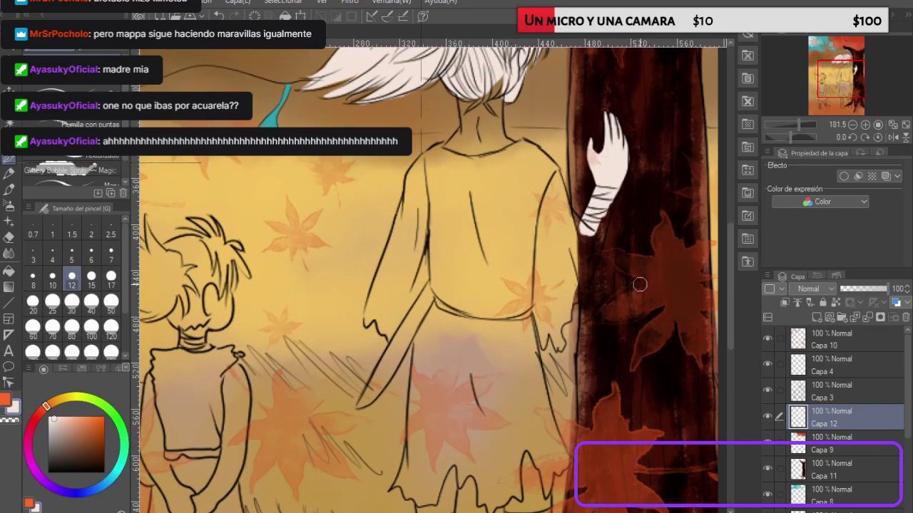
pyautogui.moveTo(565, 278)
pyautogui.mouseDown()
pyautogui.moveTo(569, 290)
pyautogui.moveTo(583, 280)
pyautogui.mouseUp()
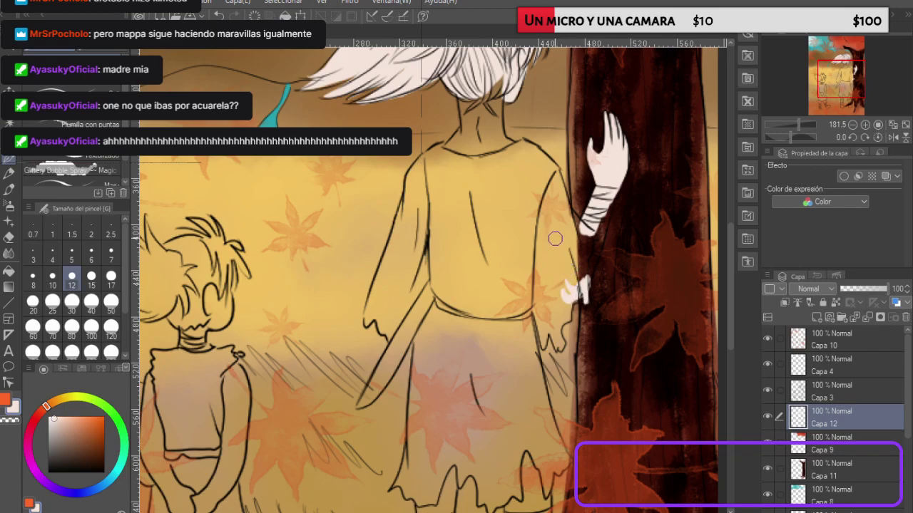
pyautogui.moveTo(567, 299); pyautogui.dragTo(578, 293)
pyautogui.hotkey('ctrl', 'z')
pyautogui.moveTo(583, 287)
pyautogui.mouseDown()
pyautogui.moveTo(613, 191)
pyautogui.moveTo(591, 249)
pyautogui.moveTo(596, 227)
pyautogui.moveTo(586, 237)
pyautogui.moveTo(574, 187)
pyautogui.moveTo(564, 191)
pyautogui.moveTo(581, 245)
pyautogui.moveTo(553, 171)
pyautogui.moveTo(555, 191)
pyautogui.moveTo(545, 164)
pyautogui.moveTo(536, 157)
pyautogui.moveTo(552, 173)
pyautogui.moveTo(497, 144)
pyautogui.mouseUp()
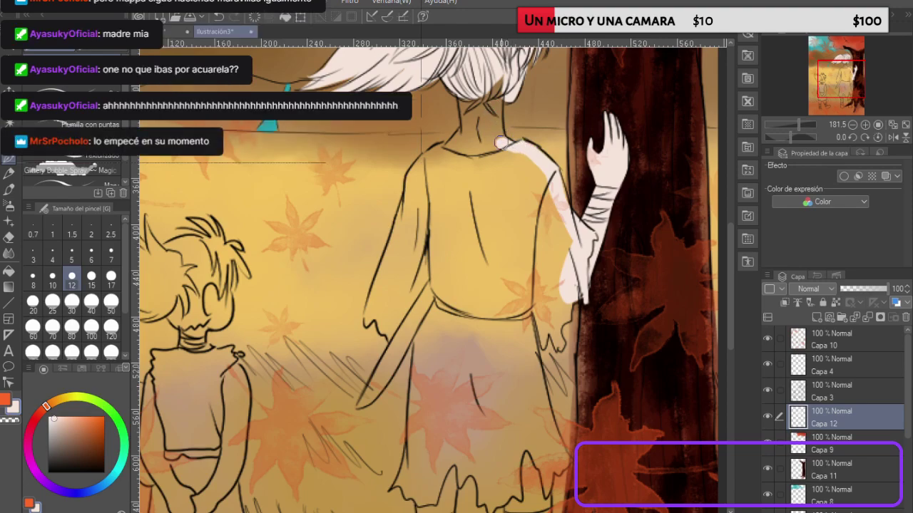
pyautogui.moveTo(501, 151)
pyautogui.mouseDown()
pyautogui.moveTo(494, 81)
pyautogui.moveTo(478, 84)
pyautogui.moveTo(466, 125)
pyautogui.moveTo(463, 93)
pyautogui.moveTo(466, 123)
pyautogui.moveTo(463, 105)
pyautogui.moveTo(462, 137)
pyautogui.moveTo(452, 144)
pyautogui.moveTo(457, 136)
pyautogui.moveTo(462, 155)
pyautogui.moveTo(496, 162)
pyautogui.moveTo(505, 150)
pyautogui.moveTo(442, 152)
pyautogui.moveTo(529, 143)
pyautogui.moveTo(511, 130)
pyautogui.mouseUp()
# Step: Paint inside the outline of the taller figure's lowered sleeve and shoulder, and fill the sword sheath with the pale tone
pyautogui.moveTo(442, 151)
pyautogui.mouseDown()
pyautogui.moveTo(413, 173)
pyautogui.moveTo(404, 216)
pyautogui.mouseUp()
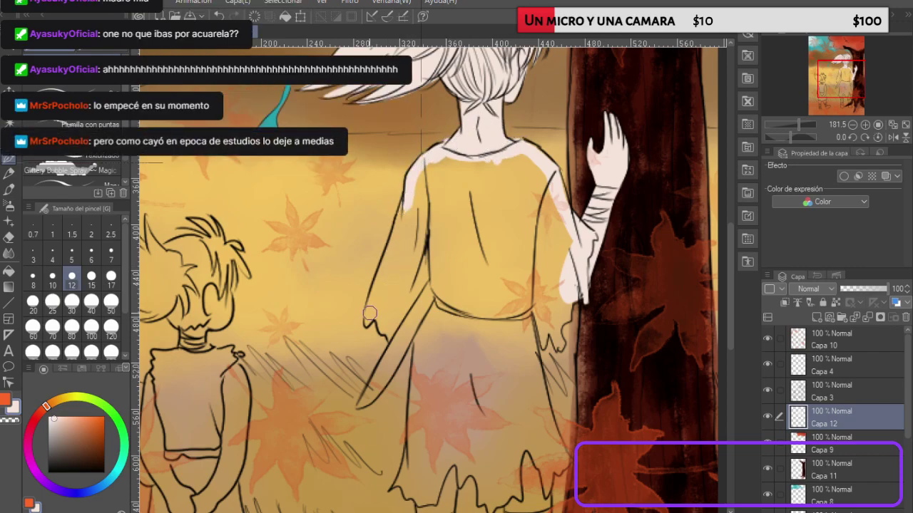
pyautogui.moveTo(367, 324); pyautogui.dragTo(418, 173)
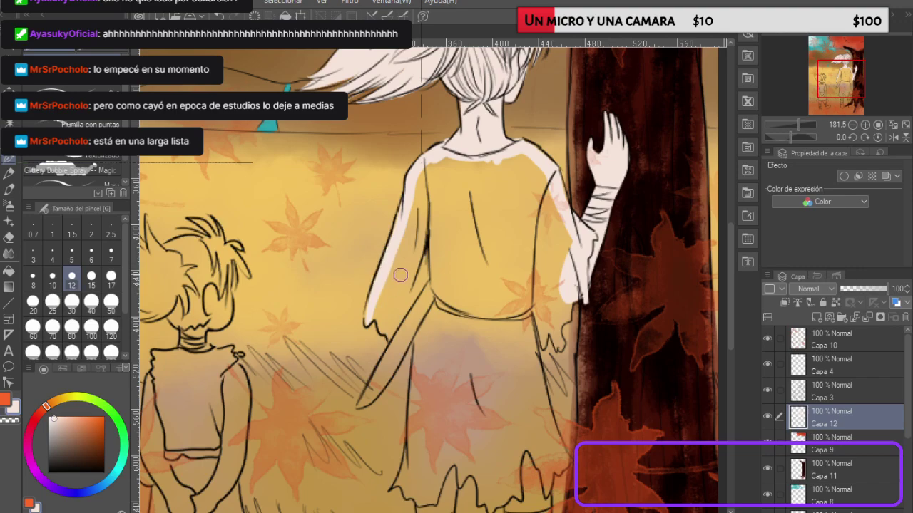
pyautogui.moveTo(371, 319); pyautogui.dragTo(389, 337)
pyautogui.moveTo(357, 407); pyautogui.dragTo(413, 289)
pyautogui.moveTo(366, 396); pyautogui.dragTo(454, 249)
pyautogui.moveTo(401, 329); pyautogui.dragTo(372, 298)
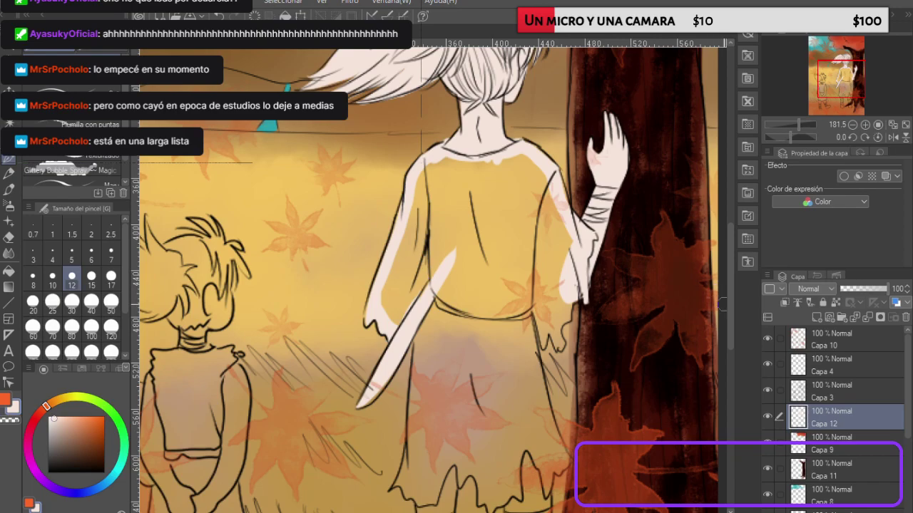
# Step: Paint the sheath-side skirt edge, the ragged hem and both wrapped legs of the taller figure in the pale tone, undoing one stroke
pyautogui.scroll(-5, 728, 281)
pyautogui.moveTo(419, 168); pyautogui.dragTo(418, 234)
pyautogui.moveTo(401, 321); pyautogui.dragTo(419, 188)
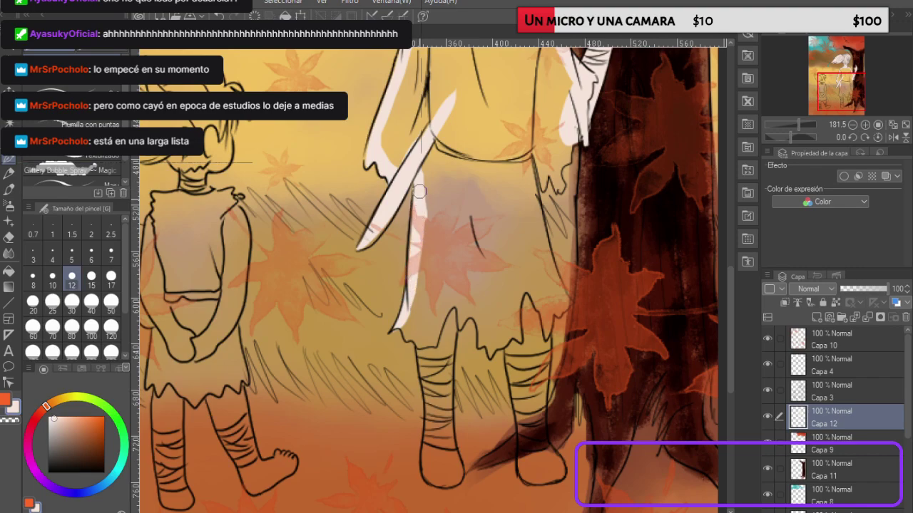
pyautogui.moveTo(409, 337)
pyautogui.mouseDown()
pyautogui.moveTo(432, 374)
pyautogui.moveTo(423, 342)
pyautogui.moveTo(426, 466)
pyautogui.moveTo(426, 452)
pyautogui.moveTo(432, 478)
pyautogui.moveTo(451, 473)
pyautogui.moveTo(437, 479)
pyautogui.moveTo(452, 482)
pyautogui.moveTo(456, 471)
pyautogui.moveTo(439, 456)
pyautogui.moveTo(400, 436)
pyautogui.moveTo(450, 461)
pyautogui.moveTo(440, 479)
pyautogui.moveTo(451, 478)
pyautogui.moveTo(441, 480)
pyautogui.moveTo(458, 474)
pyautogui.moveTo(445, 387)
pyautogui.moveTo(434, 469)
pyautogui.mouseUp()
pyautogui.hotkey('ctrl', 'z')
pyautogui.moveTo(447, 383)
pyautogui.mouseDown()
pyautogui.moveTo(434, 421)
pyautogui.moveTo(436, 478)
pyautogui.moveTo(433, 341)
pyautogui.moveTo(428, 364)
pyautogui.moveTo(443, 391)
pyautogui.moveTo(456, 311)
pyautogui.moveTo(435, 345)
pyautogui.moveTo(445, 313)
pyautogui.moveTo(423, 327)
pyautogui.moveTo(412, 319)
pyautogui.moveTo(415, 300)
pyautogui.moveTo(442, 324)
pyautogui.moveTo(444, 306)
pyautogui.moveTo(416, 316)
pyautogui.moveTo(465, 277)
pyautogui.moveTo(487, 285)
pyautogui.mouseUp()
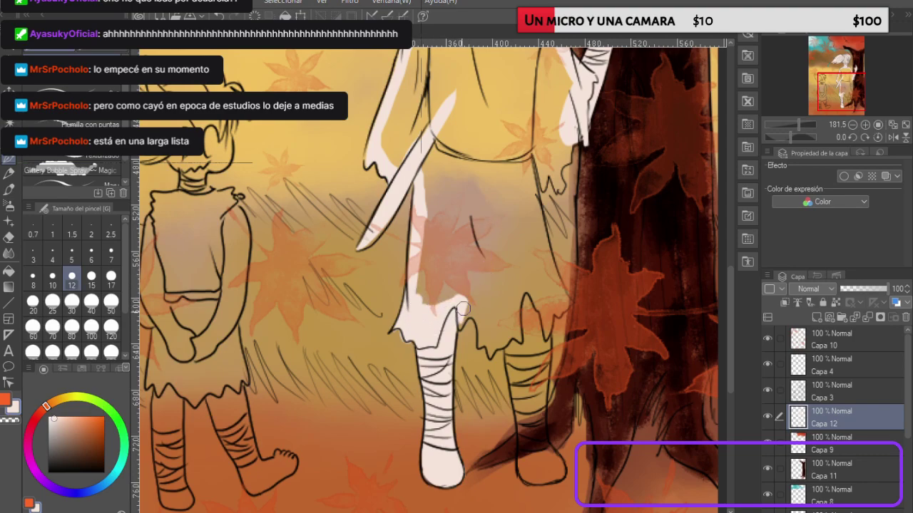
pyautogui.moveTo(458, 326)
pyautogui.mouseDown()
pyautogui.moveTo(489, 356)
pyautogui.moveTo(513, 338)
pyautogui.moveTo(510, 347)
pyautogui.moveTo(513, 334)
pyautogui.moveTo(499, 339)
pyautogui.moveTo(515, 344)
pyautogui.moveTo(517, 335)
pyautogui.moveTo(524, 403)
pyautogui.moveTo(514, 364)
pyautogui.mouseUp()
pyautogui.moveTo(526, 404)
pyautogui.mouseDown()
pyautogui.moveTo(532, 459)
pyautogui.moveTo(522, 417)
pyautogui.moveTo(525, 470)
pyautogui.moveTo(550, 474)
pyautogui.moveTo(529, 476)
pyautogui.moveTo(533, 459)
pyautogui.moveTo(557, 474)
pyautogui.moveTo(541, 439)
pyautogui.moveTo(555, 469)
pyautogui.moveTo(533, 383)
pyautogui.moveTo(540, 416)
pyautogui.moveTo(540, 360)
pyautogui.mouseUp()
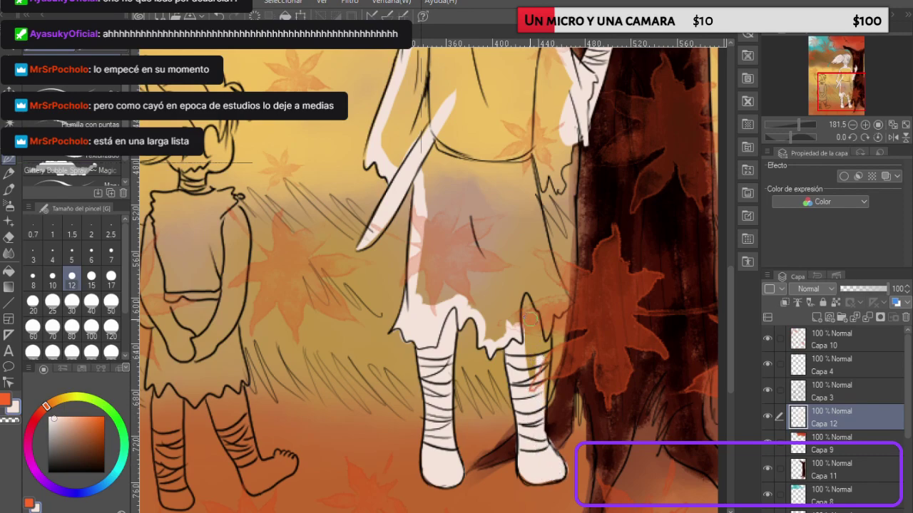
# Step: Close the pale outline along the trunk-side skirt edge and the ragged cuff of the raised arm's sleeve
pyautogui.moveTo(536, 305)
pyautogui.mouseDown()
pyautogui.moveTo(536, 387)
pyautogui.moveTo(548, 304)
pyautogui.moveTo(538, 330)
pyautogui.moveTo(550, 304)
pyautogui.moveTo(564, 305)
pyautogui.moveTo(542, 216)
pyautogui.moveTo(527, 288)
pyautogui.moveTo(546, 275)
pyautogui.moveTo(506, 333)
pyautogui.moveTo(519, 312)
pyautogui.moveTo(490, 341)
pyautogui.moveTo(468, 302)
pyautogui.moveTo(493, 323)
pyautogui.moveTo(530, 288)
pyautogui.moveTo(497, 318)
pyautogui.moveTo(496, 331)
pyautogui.moveTo(483, 321)
pyautogui.moveTo(489, 304)
pyautogui.moveTo(549, 278)
pyautogui.mouseUp()
pyautogui.moveTo(538, 214); pyautogui.dragTo(547, 255)
pyautogui.moveTo(730, 274); pyautogui.dragTo(732, 246)
pyautogui.moveTo(527, 261)
pyautogui.mouseDown()
pyautogui.moveTo(536, 347)
pyautogui.moveTo(533, 322)
pyautogui.mouseUp()
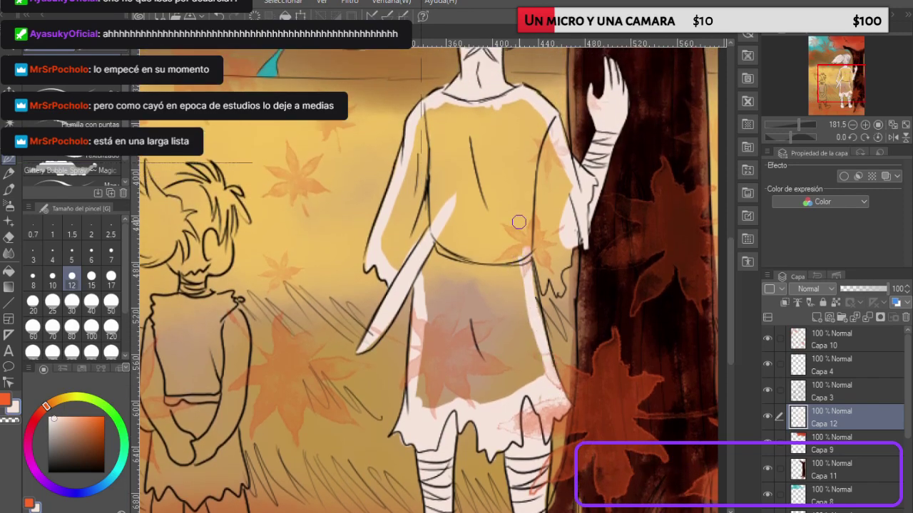
pyautogui.moveTo(529, 277); pyautogui.dragTo(533, 311)
pyautogui.moveTo(531, 247)
pyautogui.mouseDown()
pyautogui.moveTo(543, 286)
pyautogui.moveTo(547, 255)
pyautogui.moveTo(559, 290)
pyautogui.moveTo(554, 256)
pyautogui.moveTo(559, 266)
pyautogui.moveTo(567, 248)
pyautogui.moveTo(557, 258)
pyautogui.moveTo(542, 207)
pyautogui.mouseUp()
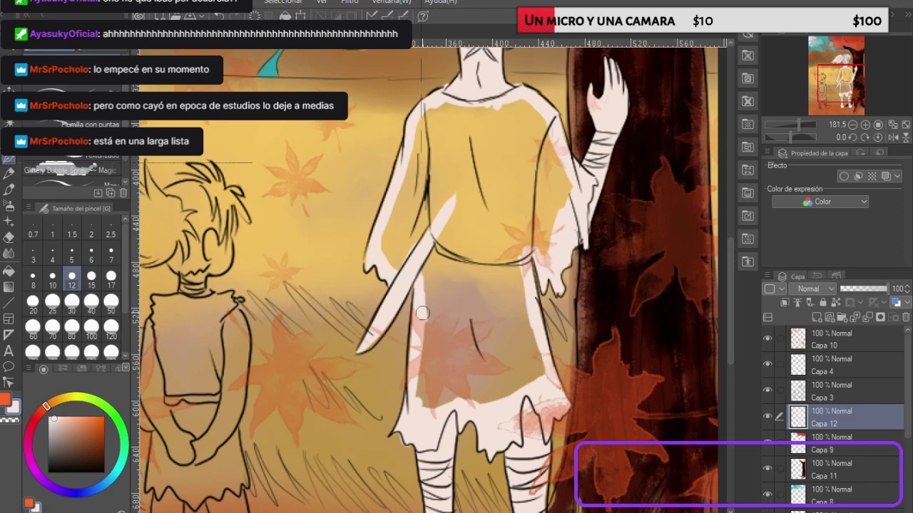
# Step: Fill the enclosed tunic and skirt areas of the taller figure with the pale tone and return to the G pen
pyautogui.click(9, 271)
pyautogui.click(497, 241)
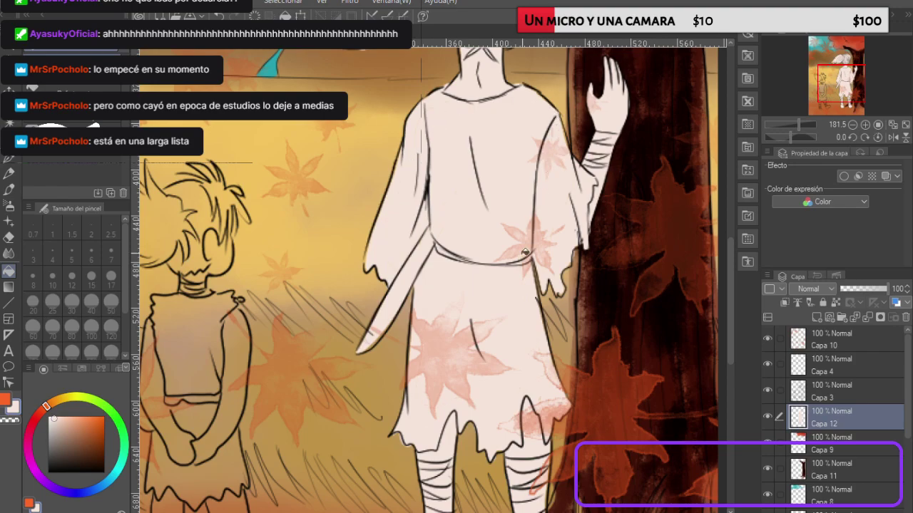
pyautogui.click(10, 160)
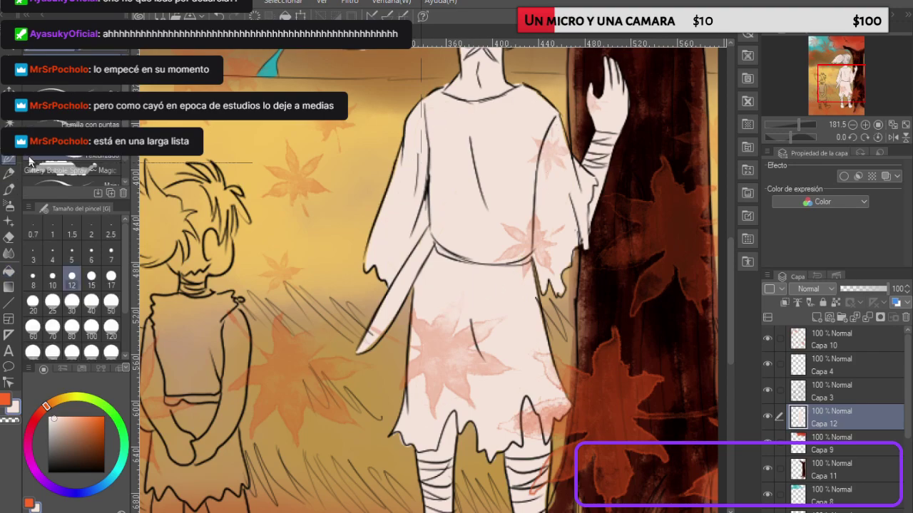
pyautogui.scroll(-5, 527, 291)
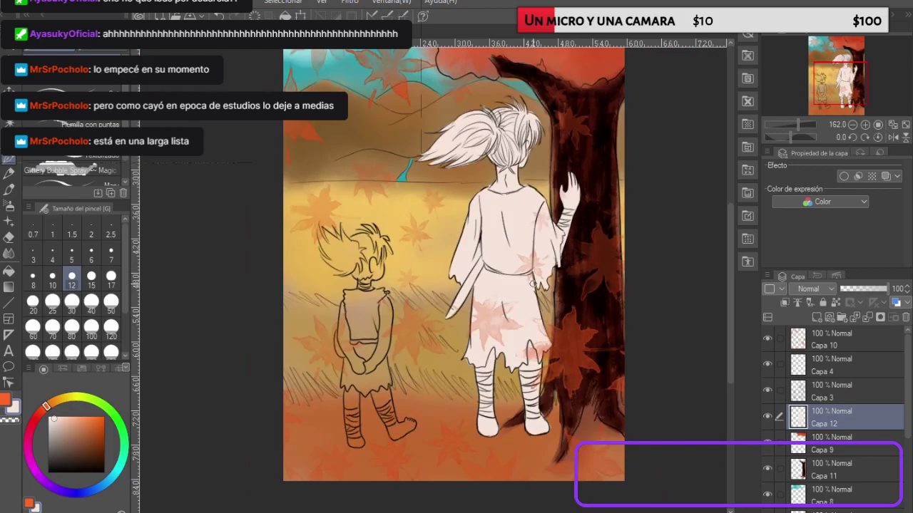
pyautogui.scroll(4, 397, 410)
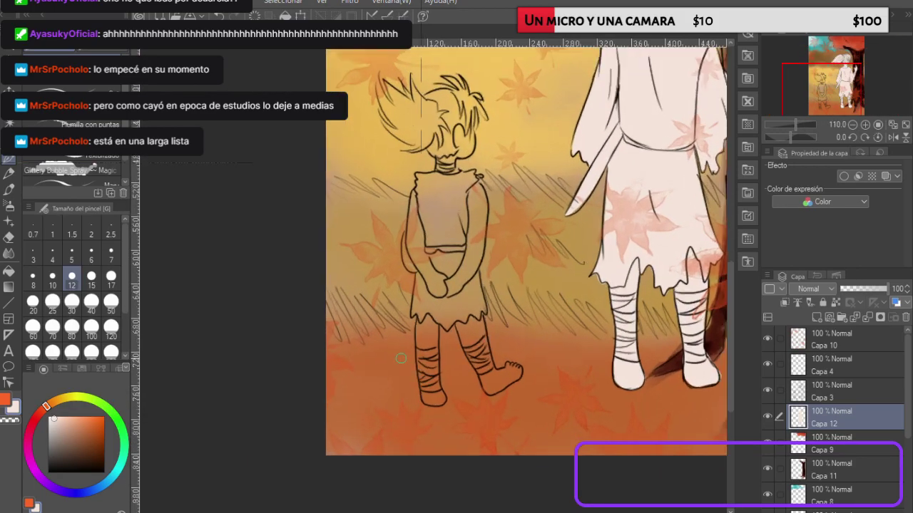
# Step: Paint the shorter figure's straight wrapped leg, the skirt edge above it and the arm on that side in the pale tone, undoing one stroke
pyautogui.scroll(-1, 402, 358)
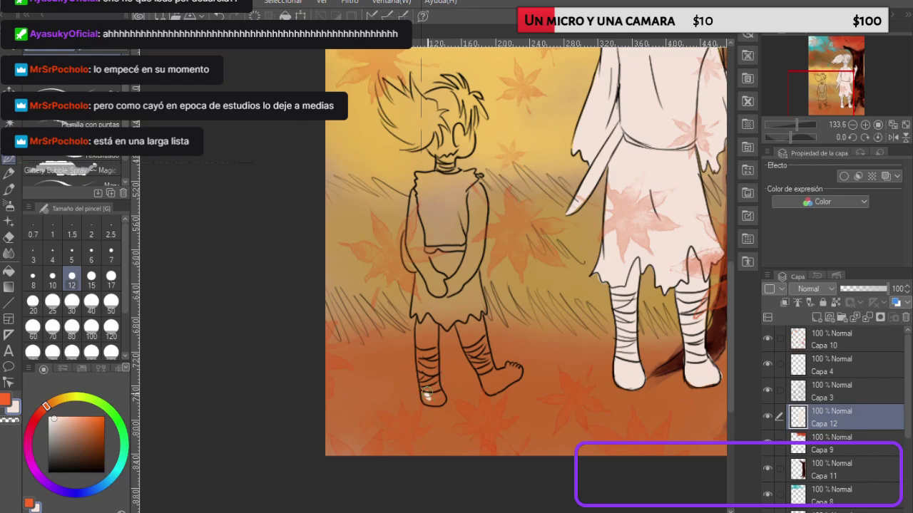
pyautogui.moveTo(426, 397); pyautogui.dragTo(424, 355)
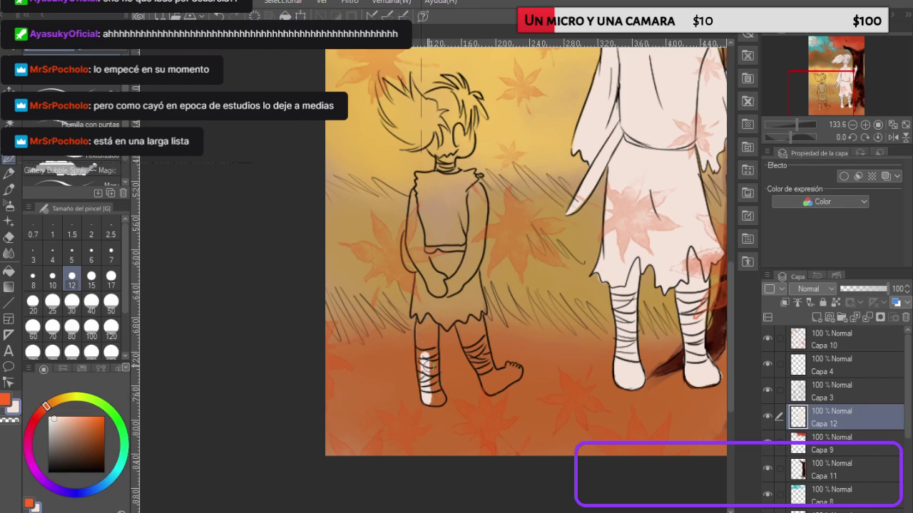
pyautogui.moveTo(420, 395); pyautogui.dragTo(421, 315)
pyautogui.hotkey('ctrl', 'z')
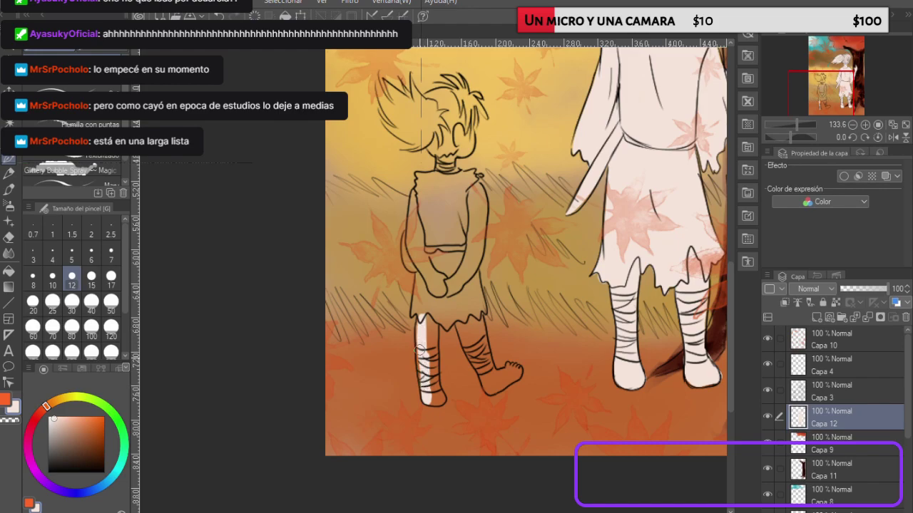
pyautogui.moveTo(422, 374)
pyautogui.mouseDown()
pyautogui.moveTo(425, 392)
pyautogui.moveTo(422, 327)
pyautogui.mouseUp()
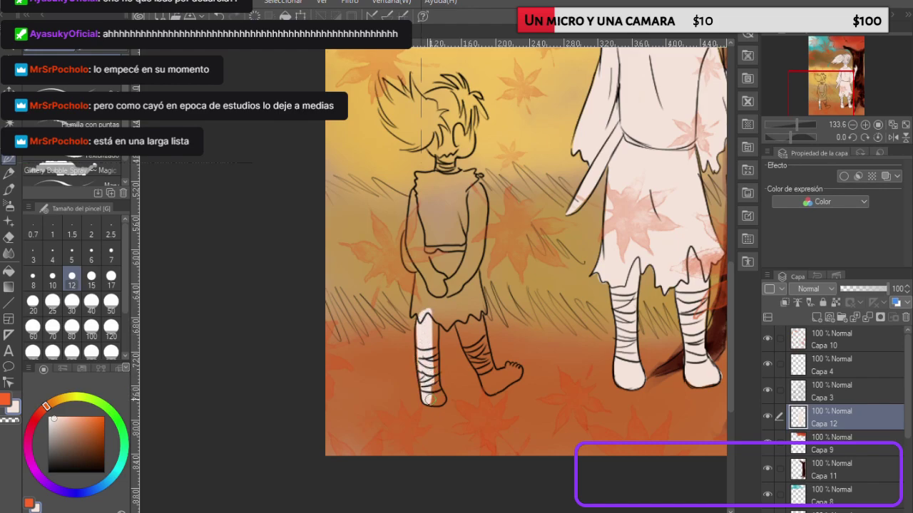
pyautogui.moveTo(436, 401)
pyautogui.mouseDown()
pyautogui.moveTo(430, 328)
pyautogui.moveTo(433, 359)
pyautogui.mouseUp()
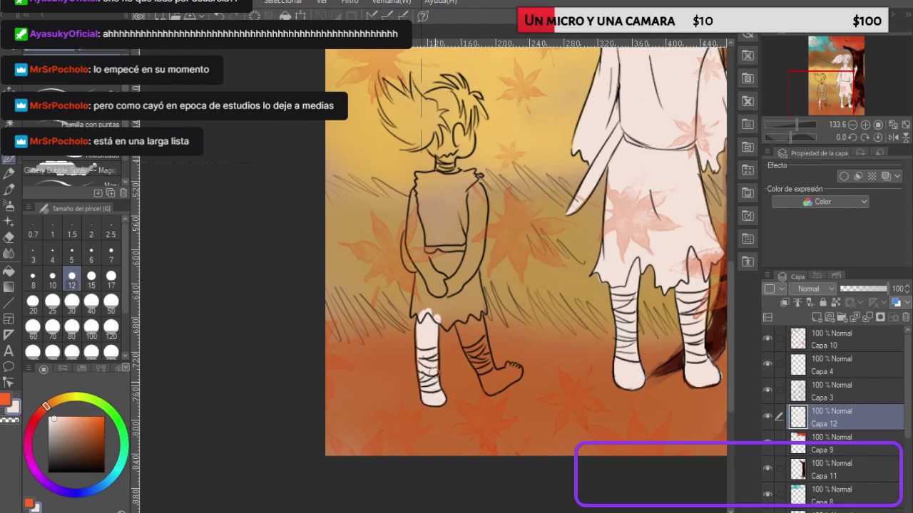
pyautogui.moveTo(433, 322)
pyautogui.mouseDown()
pyautogui.moveTo(428, 341)
pyautogui.moveTo(418, 297)
pyautogui.mouseUp()
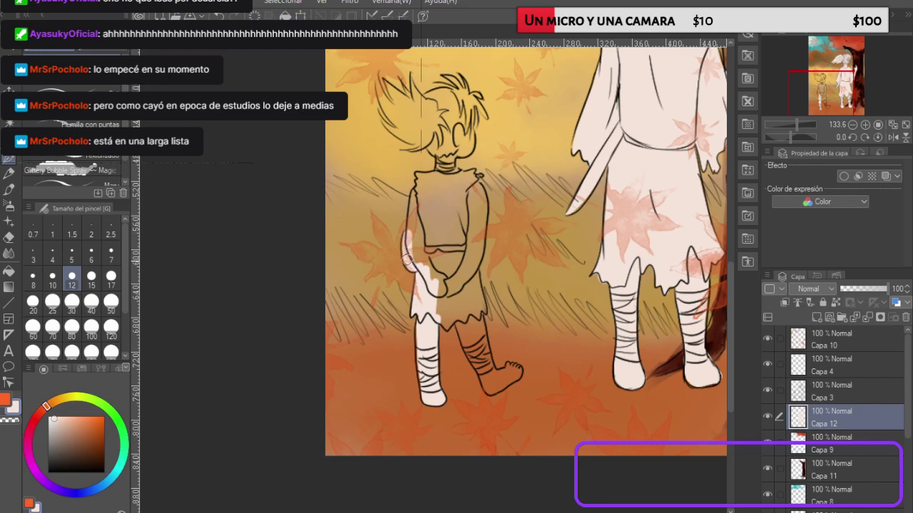
pyautogui.moveTo(409, 237); pyautogui.dragTo(423, 178)
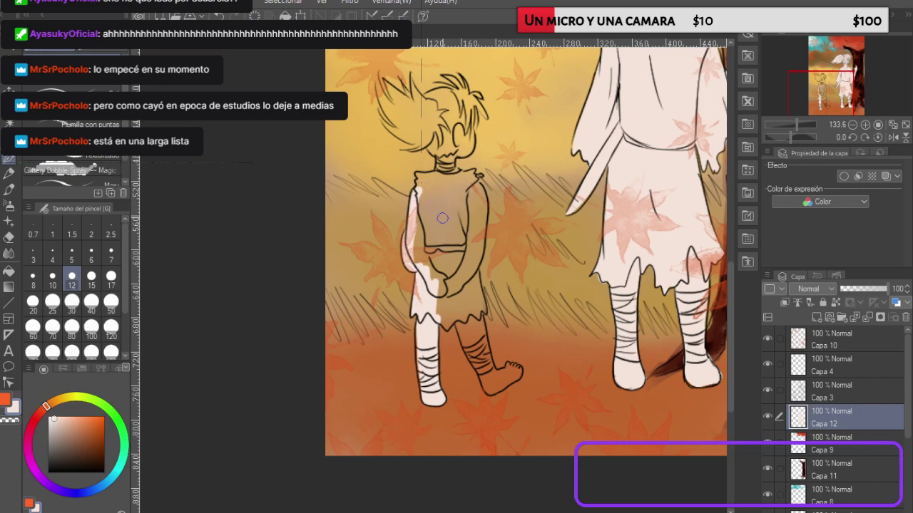
# Step: Paint the shorter figure's angled leg, bare foot, ragged skirt hem and clasped hands in the pale tone
pyautogui.moveTo(446, 322)
pyautogui.mouseDown()
pyautogui.moveTo(458, 317)
pyautogui.moveTo(467, 341)
pyautogui.moveTo(474, 336)
pyautogui.moveTo(479, 362)
pyautogui.mouseUp()
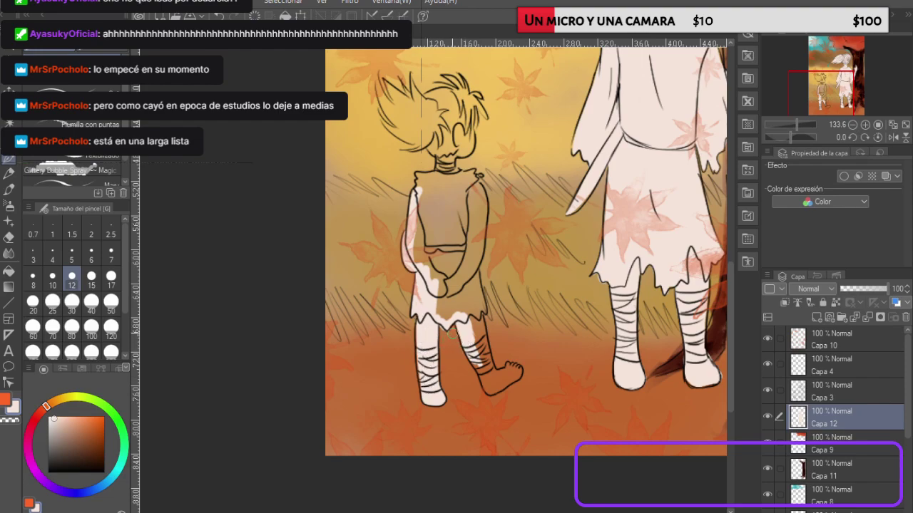
pyautogui.moveTo(472, 352); pyautogui.dragTo(484, 376)
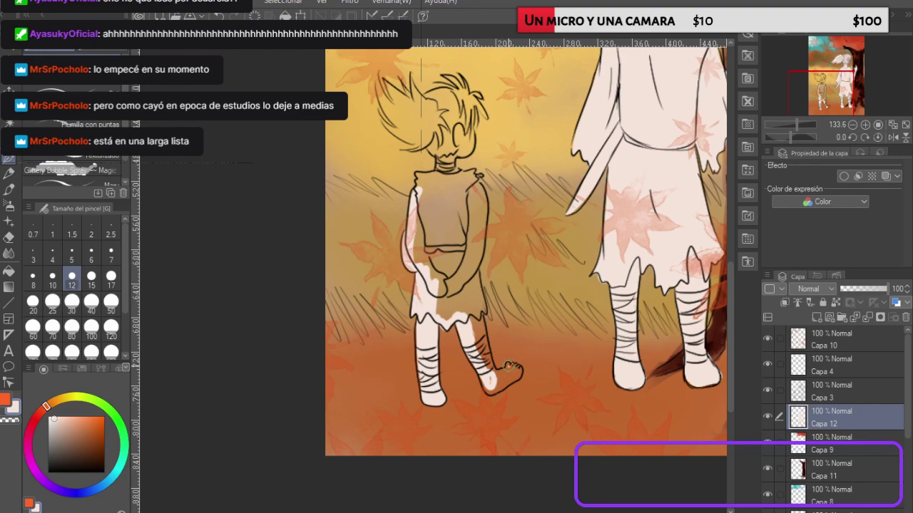
pyautogui.moveTo(507, 365)
pyautogui.mouseDown()
pyautogui.moveTo(490, 377)
pyautogui.moveTo(489, 388)
pyautogui.moveTo(484, 377)
pyautogui.moveTo(493, 390)
pyautogui.moveTo(519, 393)
pyautogui.moveTo(497, 379)
pyautogui.moveTo(512, 373)
pyautogui.moveTo(493, 378)
pyautogui.moveTo(507, 372)
pyautogui.moveTo(488, 369)
pyautogui.moveTo(474, 316)
pyautogui.moveTo(477, 350)
pyautogui.moveTo(489, 360)
pyautogui.moveTo(481, 332)
pyautogui.mouseUp()
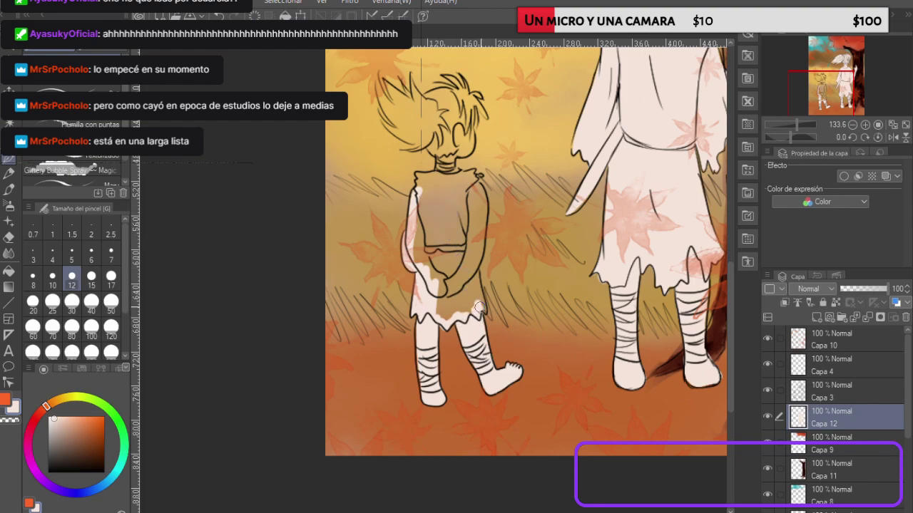
pyautogui.moveTo(482, 308)
pyautogui.mouseDown()
pyautogui.moveTo(473, 267)
pyautogui.moveTo(468, 310)
pyautogui.moveTo(459, 312)
pyautogui.moveTo(451, 284)
pyautogui.moveTo(455, 315)
pyautogui.moveTo(437, 295)
pyautogui.mouseUp()
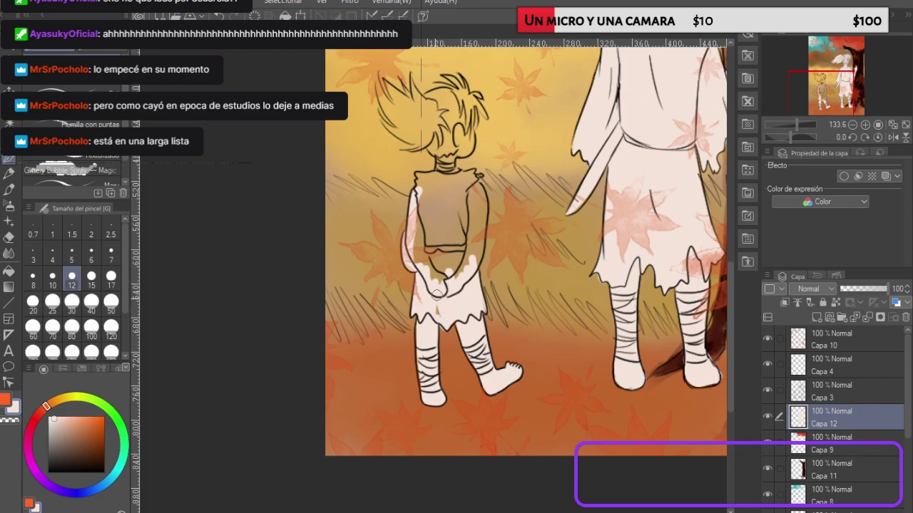
# Step: Paint the shorter figure's windblown hair, neck and outer shoulder edge in the pale tone
pyautogui.scroll(2, 453, 304)
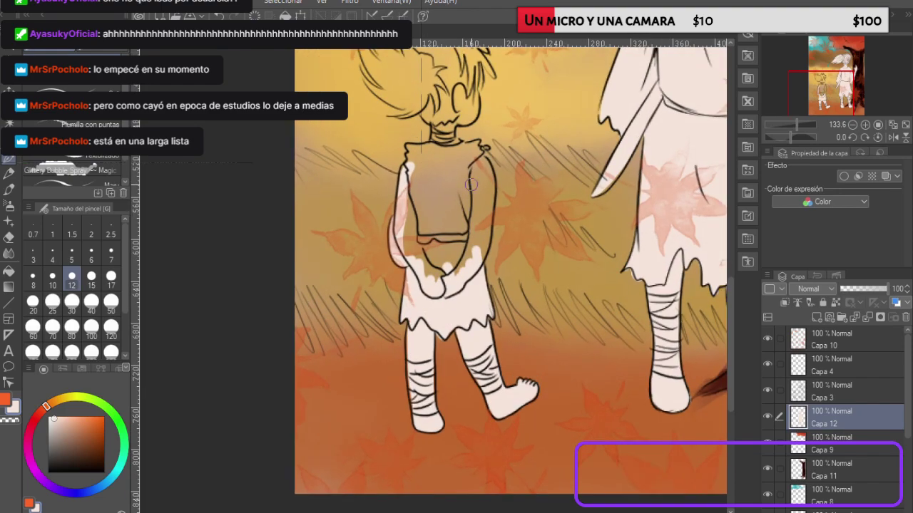
pyautogui.scroll(-6, 462, 192)
pyautogui.scroll(4, 463, 89)
pyautogui.scroll(2, 463, 88)
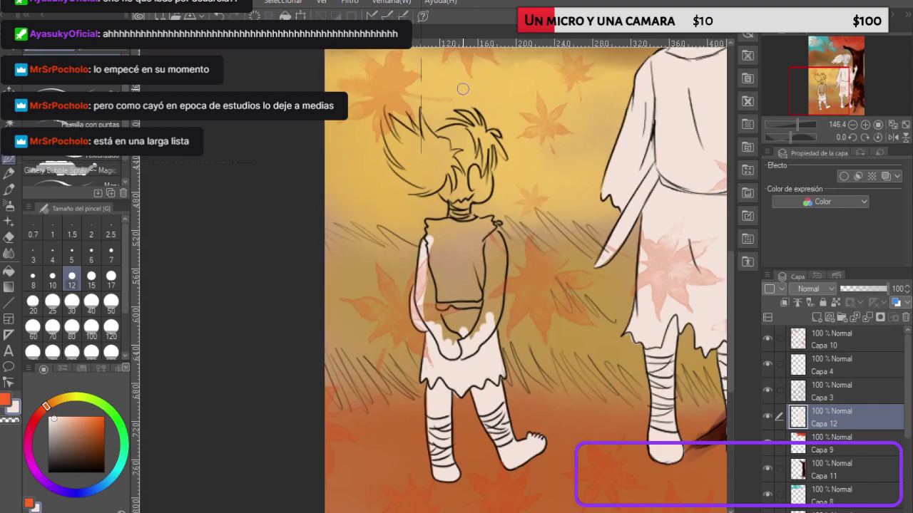
pyautogui.moveTo(421, 116); pyautogui.dragTo(427, 141)
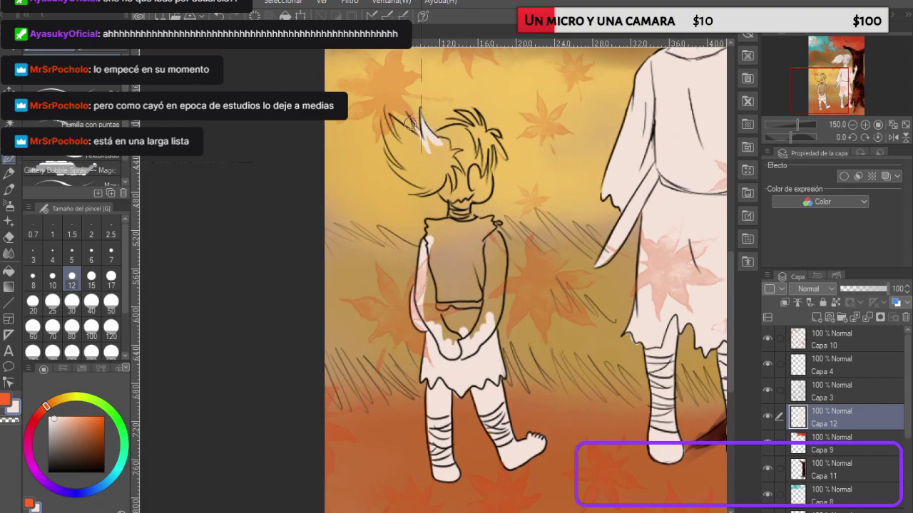
pyautogui.moveTo(389, 116)
pyautogui.mouseDown()
pyautogui.moveTo(425, 138)
pyautogui.moveTo(390, 113)
pyautogui.moveTo(407, 149)
pyautogui.moveTo(395, 120)
pyautogui.moveTo(414, 139)
pyautogui.moveTo(417, 110)
pyautogui.mouseUp()
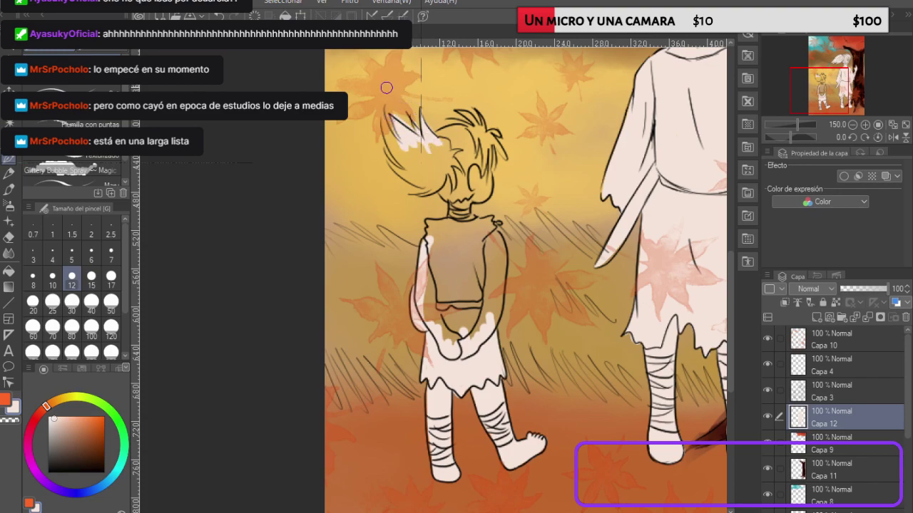
pyautogui.press('e')
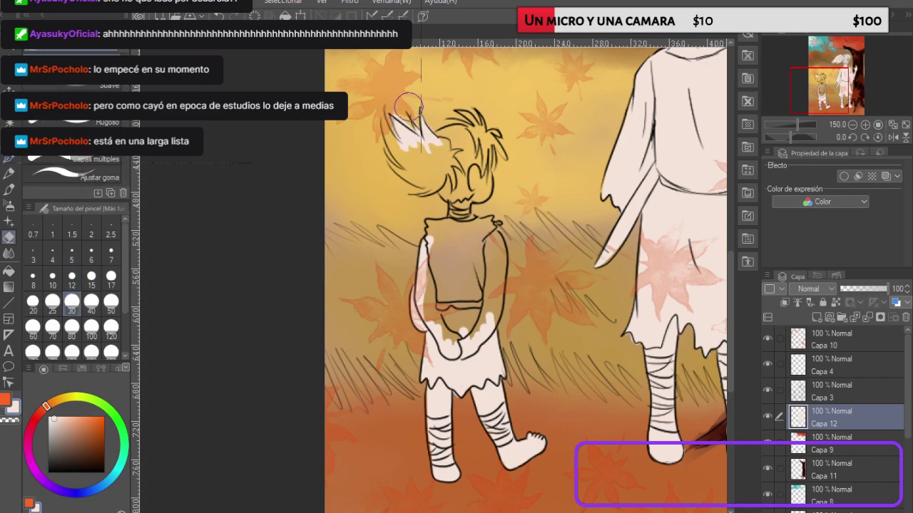
pyautogui.click(12, 160)
pyautogui.moveTo(384, 107)
pyautogui.mouseDown()
pyautogui.moveTo(417, 171)
pyautogui.moveTo(386, 156)
pyautogui.moveTo(417, 180)
pyautogui.moveTo(411, 173)
pyautogui.moveTo(435, 180)
pyautogui.moveTo(411, 178)
pyautogui.moveTo(431, 182)
pyautogui.moveTo(419, 195)
pyautogui.moveTo(445, 171)
pyautogui.moveTo(456, 196)
pyautogui.moveTo(441, 187)
pyautogui.moveTo(456, 151)
pyautogui.mouseUp()
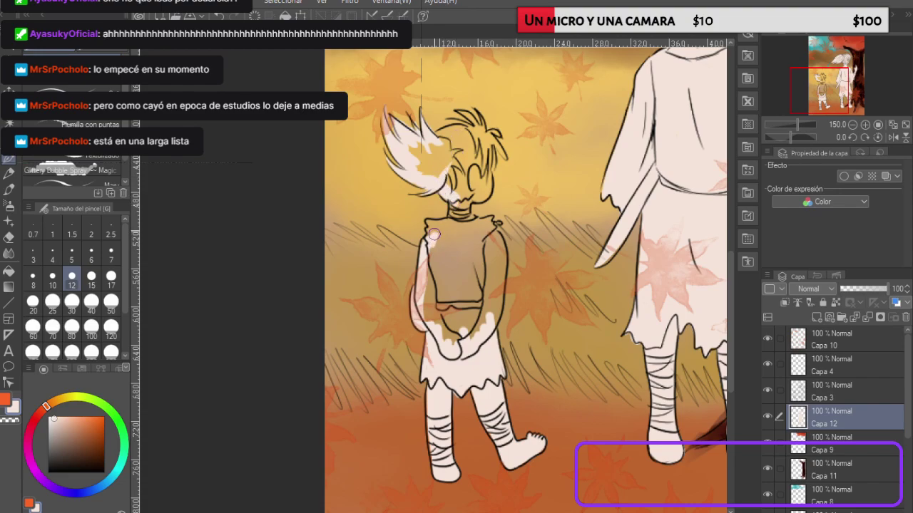
pyautogui.moveTo(431, 222)
pyautogui.mouseDown()
pyautogui.moveTo(454, 221)
pyautogui.moveTo(460, 191)
pyautogui.mouseUp()
pyautogui.moveTo(444, 155)
pyautogui.mouseDown()
pyautogui.moveTo(413, 168)
pyautogui.moveTo(406, 155)
pyautogui.moveTo(445, 139)
pyautogui.moveTo(412, 147)
pyautogui.moveTo(418, 154)
pyautogui.moveTo(442, 121)
pyautogui.moveTo(451, 132)
pyautogui.moveTo(433, 141)
pyautogui.moveTo(467, 128)
pyautogui.moveTo(448, 116)
pyautogui.moveTo(463, 123)
pyautogui.moveTo(461, 112)
pyautogui.moveTo(473, 127)
pyautogui.moveTo(479, 112)
pyautogui.moveTo(485, 150)
pyautogui.moveTo(481, 133)
pyautogui.moveTo(470, 133)
pyautogui.moveTo(449, 182)
pyautogui.mouseUp()
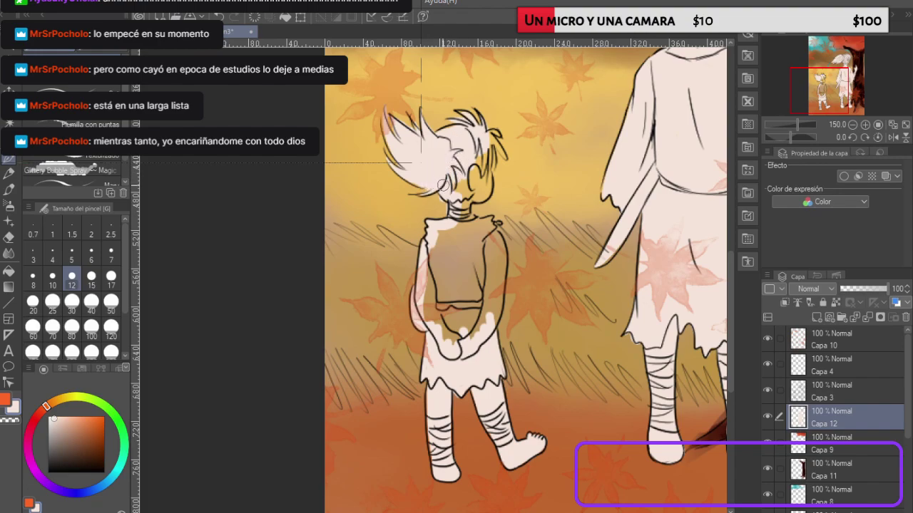
# Step: Cover the shorter figure's face, remaining hair, collar and other arm in the pale tone, then fill the enclosed tunic area
pyautogui.press('e')
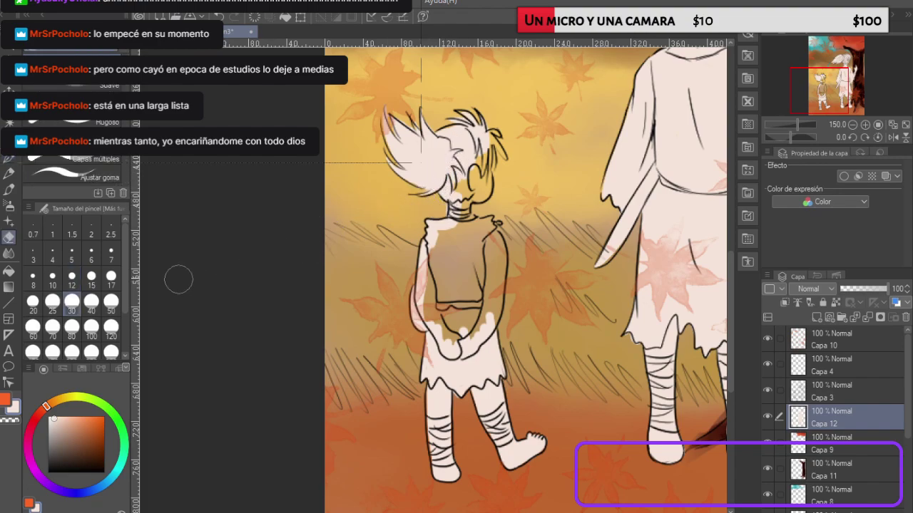
pyautogui.press('b')
pyautogui.moveTo(460, 183)
pyautogui.mouseDown()
pyautogui.moveTo(483, 147)
pyautogui.moveTo(490, 168)
pyautogui.moveTo(484, 137)
pyautogui.moveTo(508, 163)
pyautogui.moveTo(498, 136)
pyautogui.mouseUp()
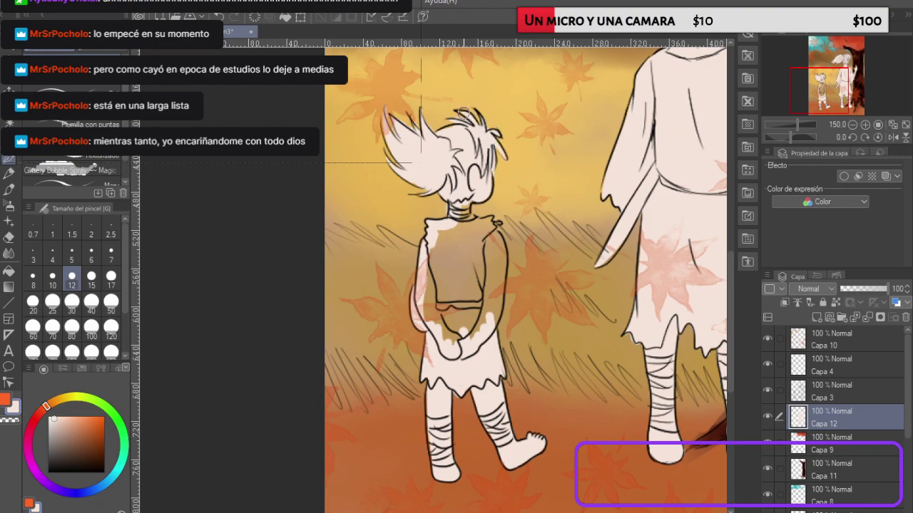
pyautogui.moveTo(502, 251)
pyautogui.mouseDown()
pyautogui.moveTo(490, 320)
pyautogui.moveTo(500, 244)
pyautogui.moveTo(499, 265)
pyautogui.moveTo(487, 227)
pyautogui.moveTo(496, 222)
pyautogui.moveTo(461, 204)
pyautogui.mouseUp()
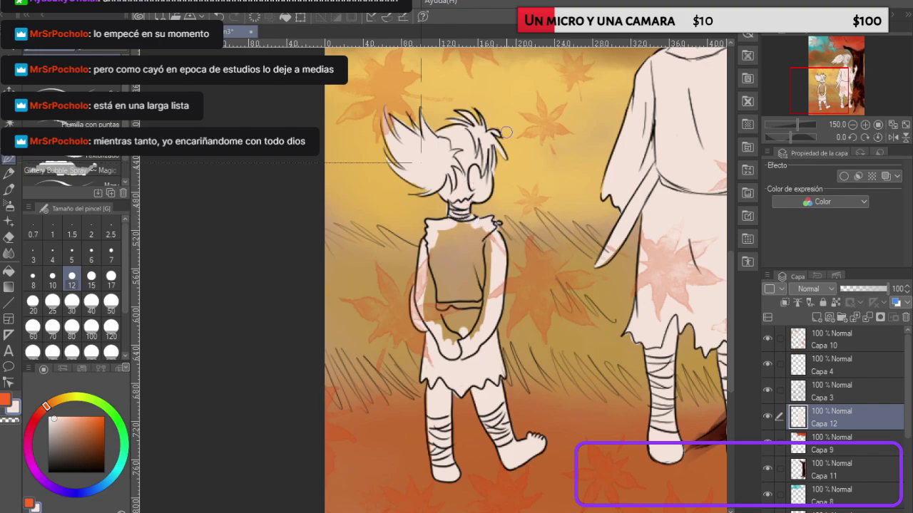
pyautogui.click(9, 271)
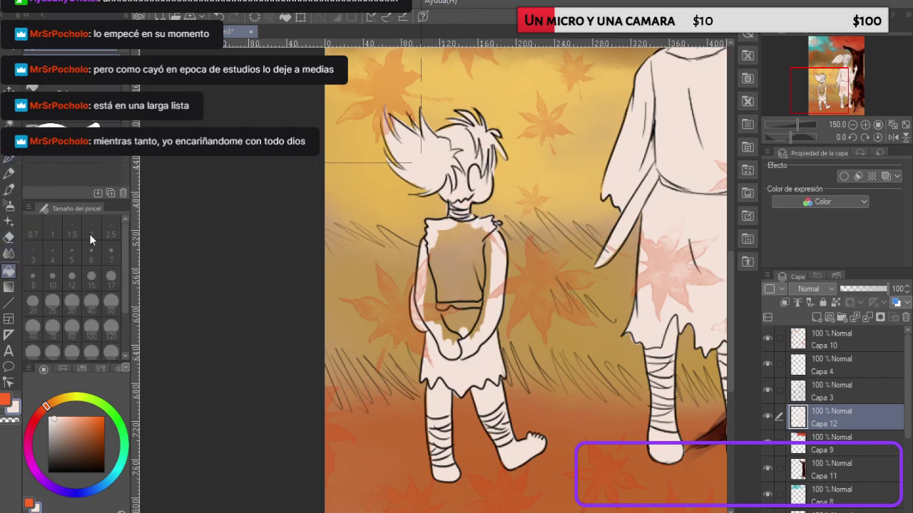
pyautogui.click(474, 264)
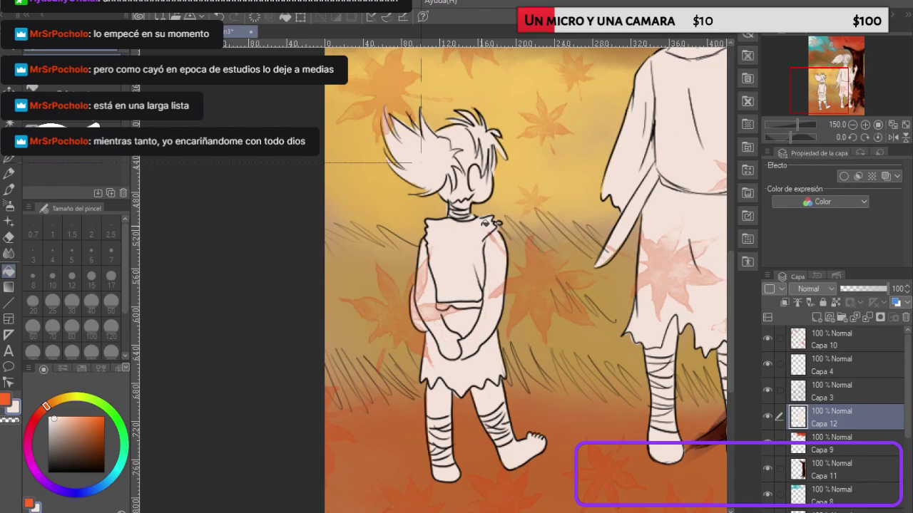
# Step: Add a new raster layer above Capa 10
pyautogui.scroll(-5, 421, 157)
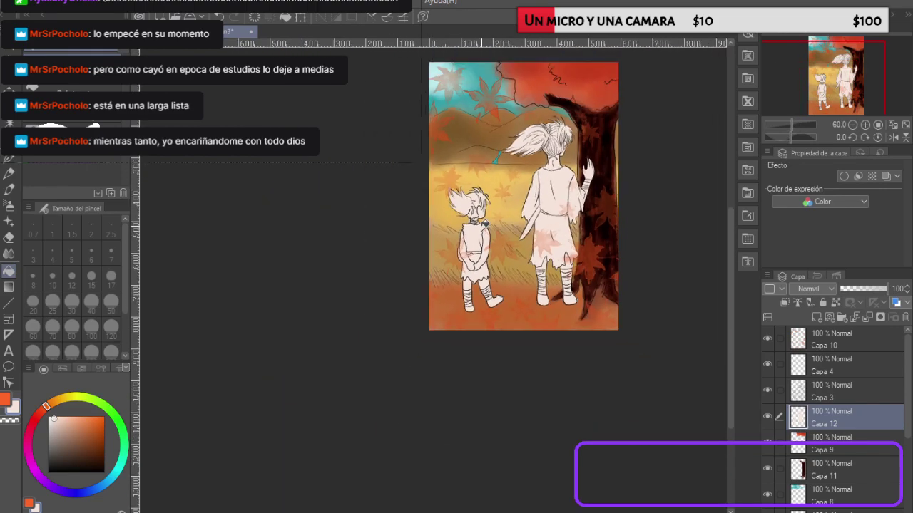
pyautogui.scroll(1, 545, 114)
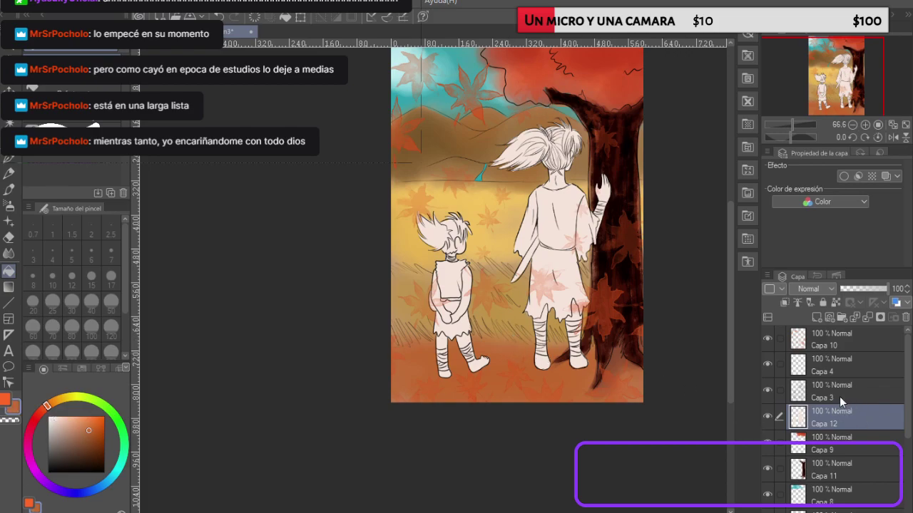
pyautogui.click(817, 346)
pyautogui.click(816, 317)
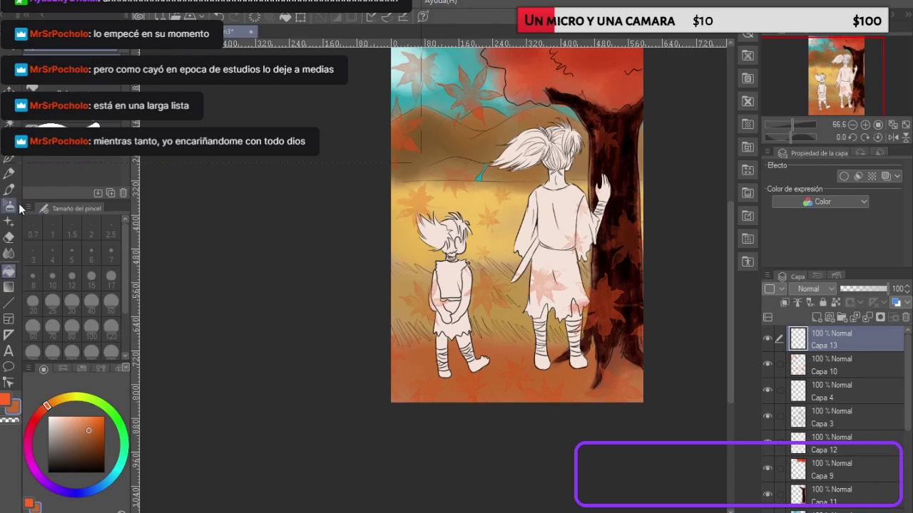
# Step: Shade the ground under both figures on Capa 8 with a soft size 100 brush in progressively darker browns, and sample the field's yellow
pyautogui.click(9, 190)
pyautogui.click(71, 164)
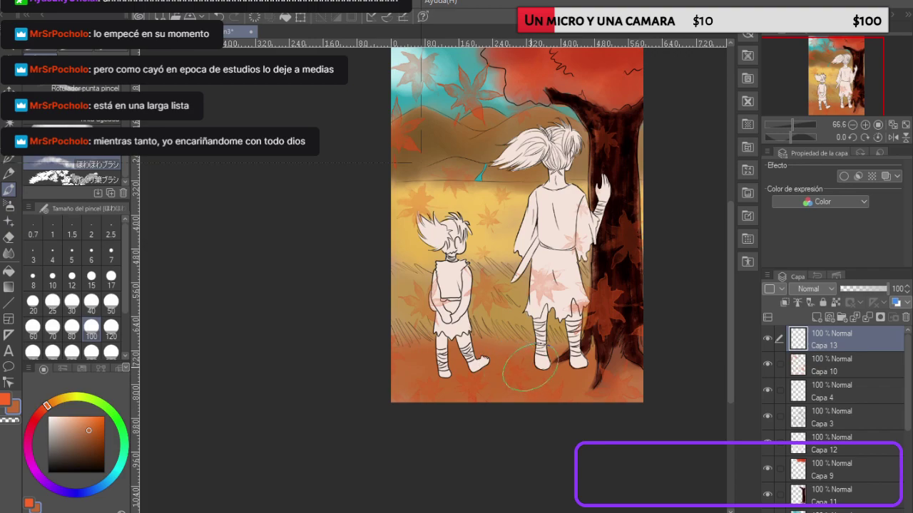
pyautogui.click(96, 441)
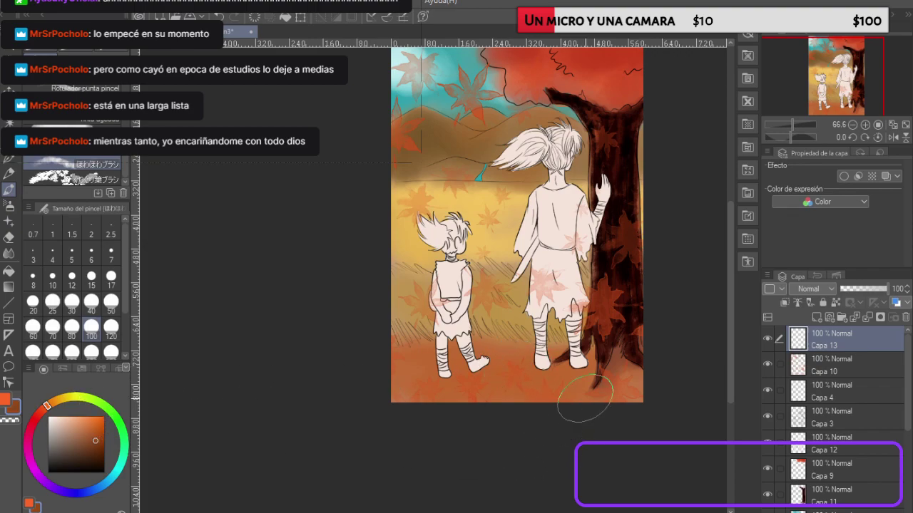
pyautogui.moveTo(597, 389)
pyautogui.mouseDown()
pyautogui.moveTo(623, 387)
pyautogui.moveTo(573, 381)
pyautogui.moveTo(589, 390)
pyautogui.mouseUp()
pyautogui.scroll(-3, 869, 408)
pyautogui.click(823, 450)
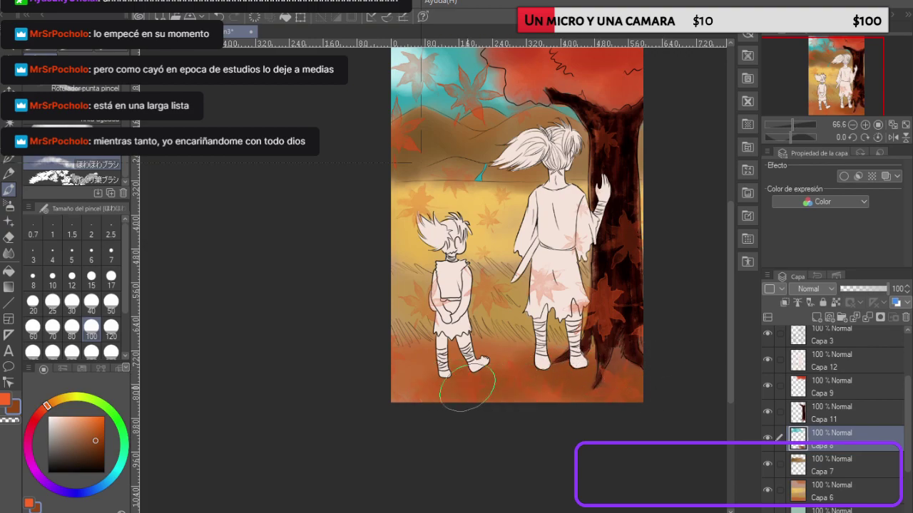
pyautogui.click(97, 450)
pyautogui.moveTo(451, 382); pyautogui.dragTo(490, 383)
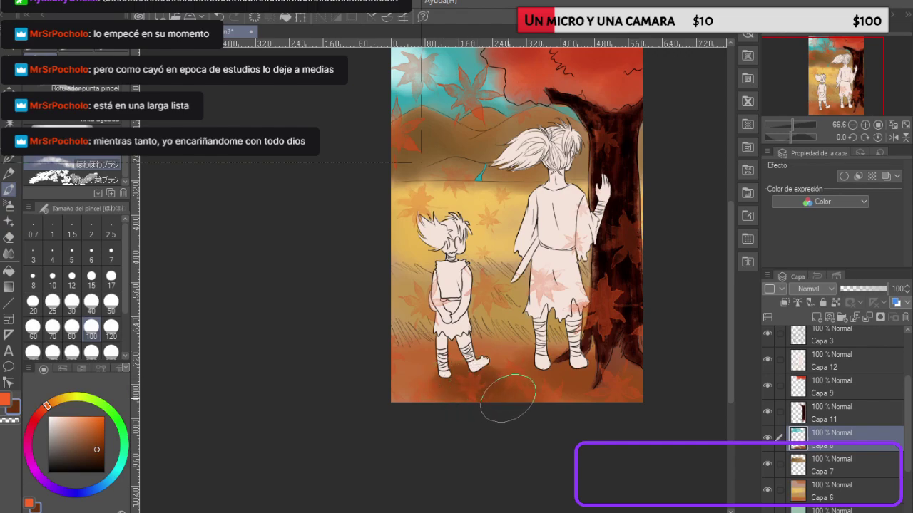
pyautogui.click(98, 455)
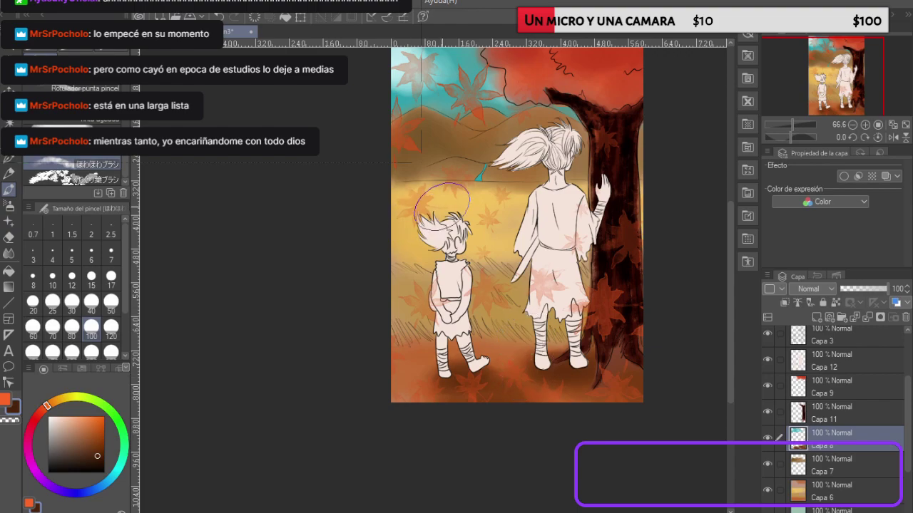
pyautogui.keyDown('alt'); pyautogui.click(441, 201); pyautogui.keyUp('alt')
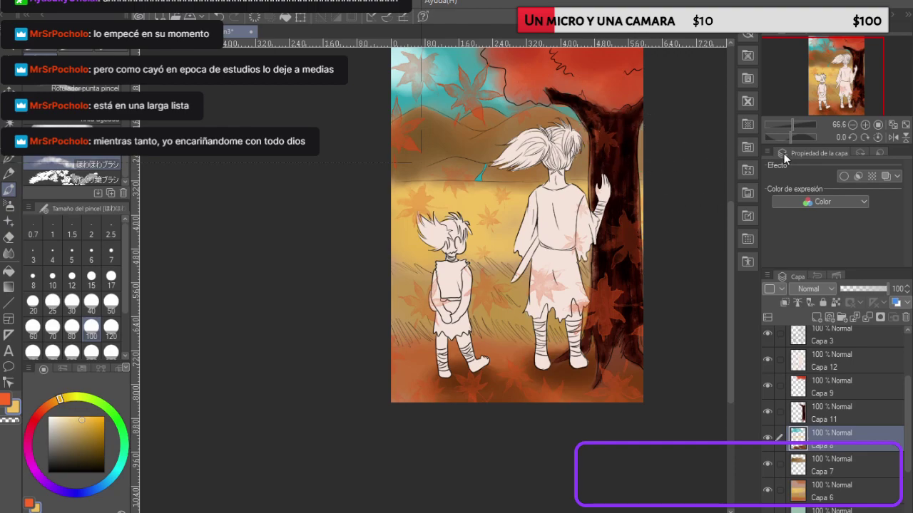
# Step: Sample a muted green from the character reference picture and select layer Capa 4 in the drawing
pyautogui.click(912, 203)
pyautogui.keyDown('alt'); pyautogui.click(778, 196); pyautogui.keyUp('alt')
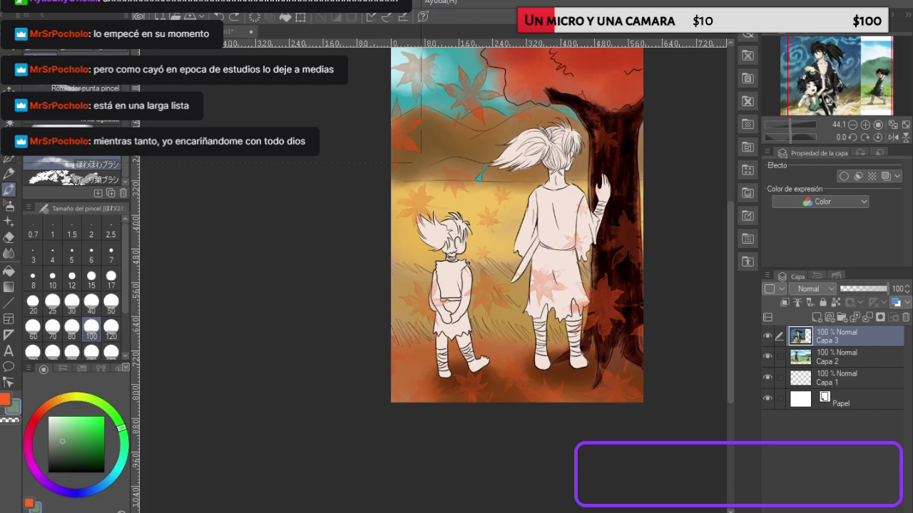
pyautogui.hotkey('ctrl', 'Tab')
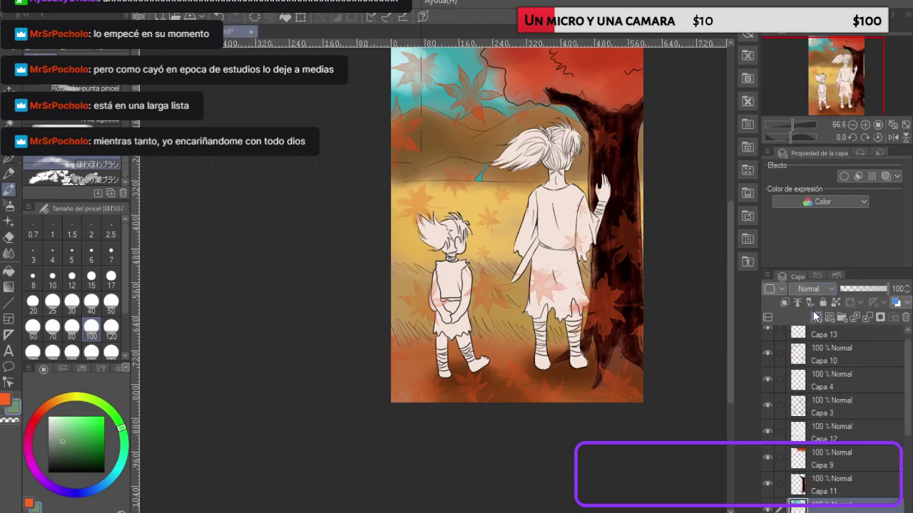
pyautogui.click(813, 389)
pyautogui.scroll(1, 815, 349)
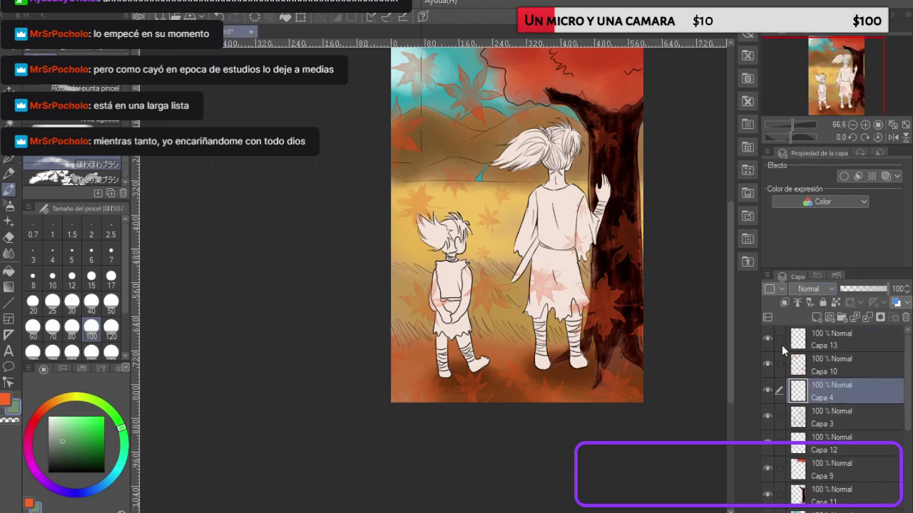
# Step: Toggle the visibility of Capa 3 and Capa 12 to find the figures' pale base, and select Capa 12
pyautogui.click(767, 415)
pyautogui.click(768, 416)
pyautogui.click(770, 443)
pyautogui.click(770, 444)
pyautogui.click(829, 446)
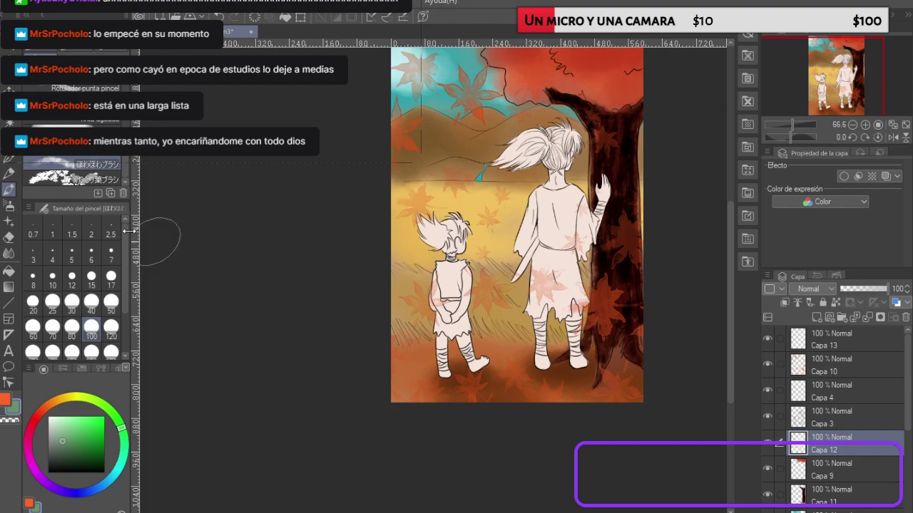
# Step: Try to move the pale base of the figures on Capa 12, and undo the moves
pyautogui.click(8, 89)
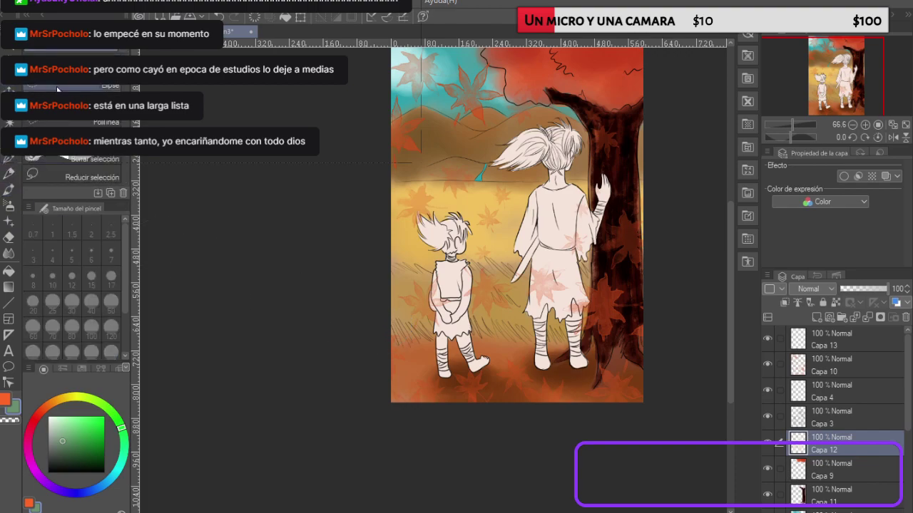
pyautogui.click(9, 90)
pyautogui.moveTo(454, 293); pyautogui.dragTo(399, 260)
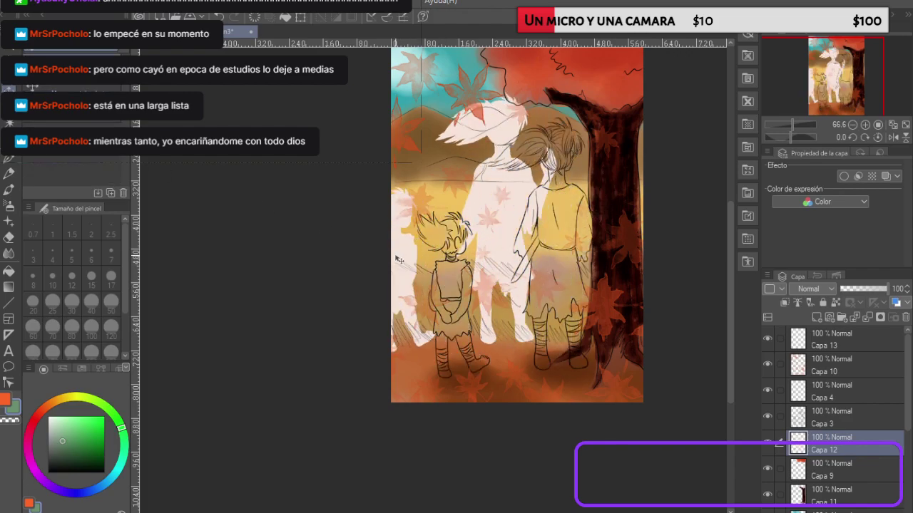
pyautogui.hotkey('ctrl', 'z')
pyautogui.click(8, 74)
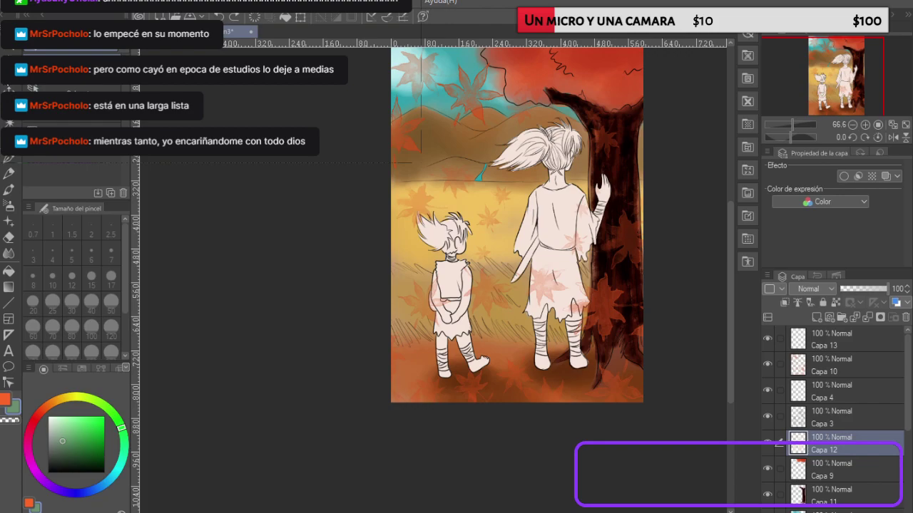
pyautogui.moveTo(460, 278); pyautogui.dragTo(406, 240)
pyautogui.hotkey('ctrl', 'z')
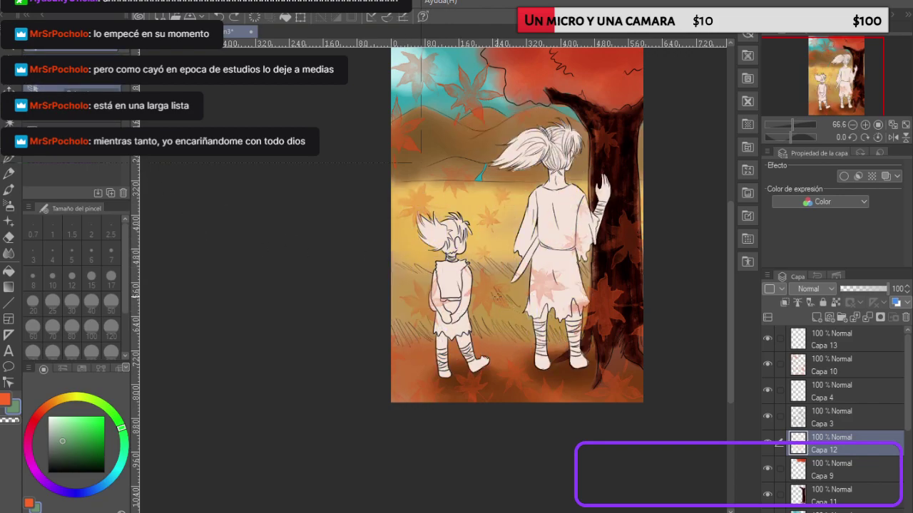
# Step: Try an area selection around the shorter figure, and clear the extra layers from the selection
pyautogui.moveTo(396, 183); pyautogui.dragTo(500, 386)
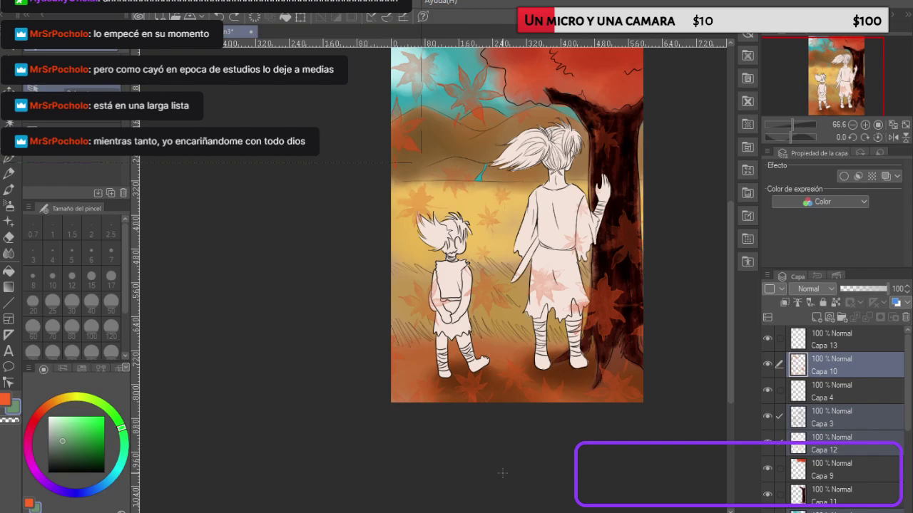
pyautogui.click(766, 415)
pyautogui.click(766, 415)
pyautogui.click(767, 359)
pyautogui.click(767, 360)
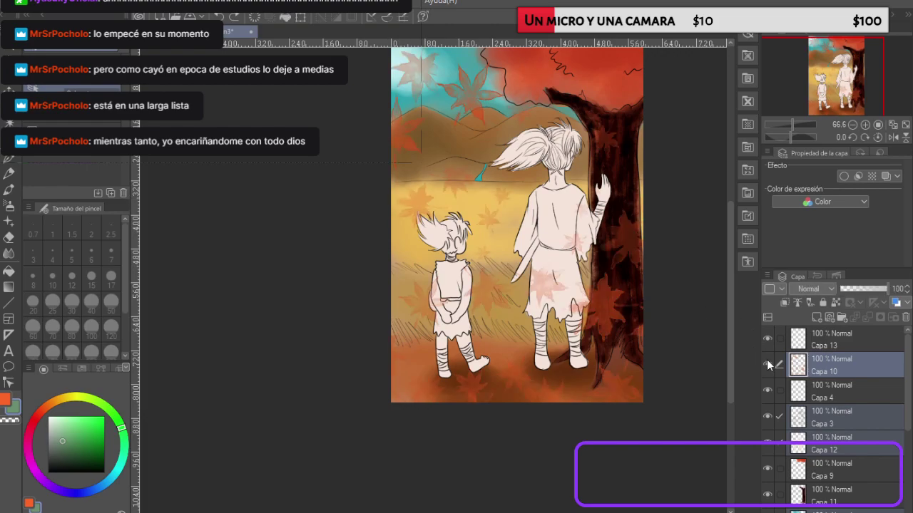
pyautogui.click(780, 416)
pyautogui.click(780, 443)
pyautogui.scroll(-2, 780, 385)
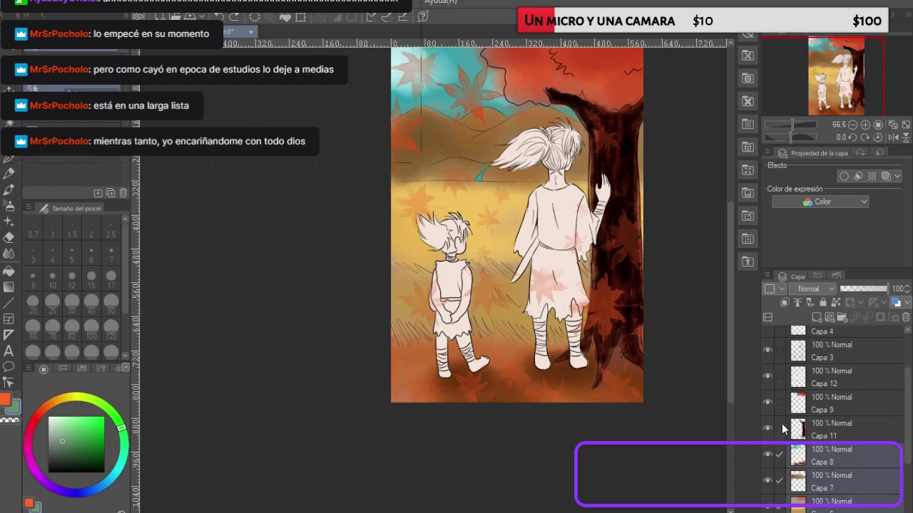
pyautogui.scroll(2, 779, 405)
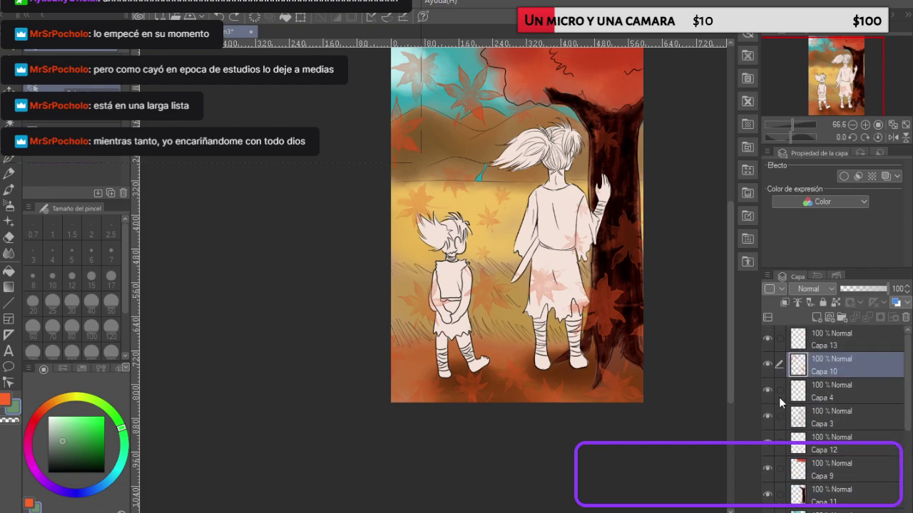
# Step: Toggle the visibility of Capa 10, Capa 4 and Capa 3 to examine what each layer holds
pyautogui.click(766, 359)
pyautogui.click(766, 360)
pyautogui.click(767, 391)
pyautogui.click(766, 391)
pyautogui.click(768, 414)
pyautogui.click(768, 414)
pyautogui.click(768, 414)
pyautogui.click(768, 415)
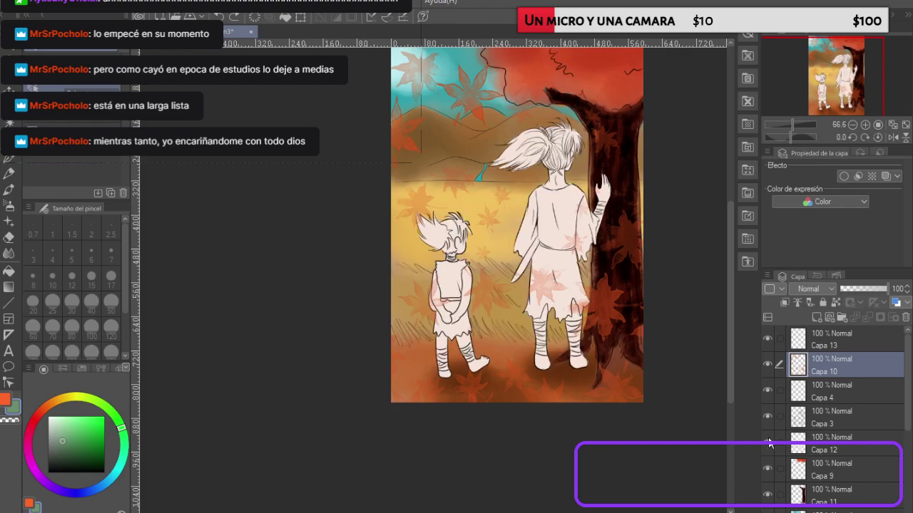
# Step: Try an area selection across both figures, and remove the additional layers it includes from the layer selection
pyautogui.click(810, 442)
pyautogui.moveTo(577, 261); pyautogui.dragTo(435, 209)
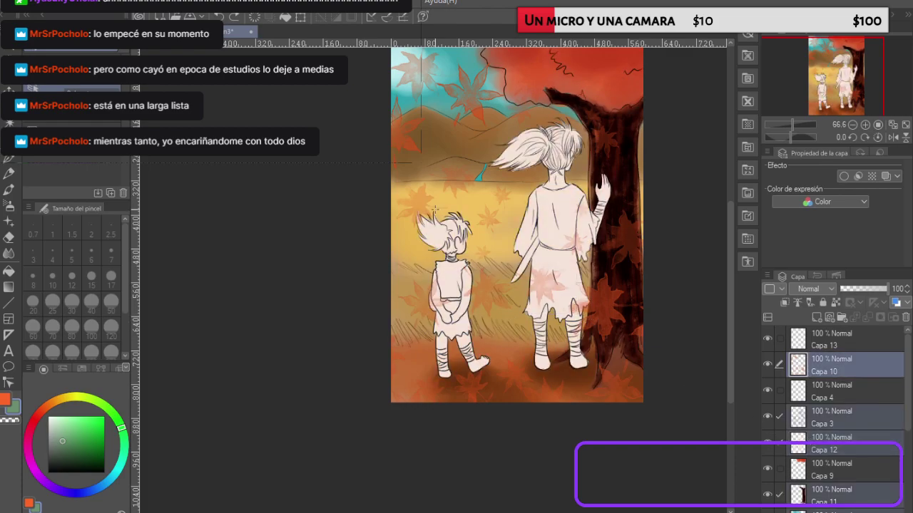
pyautogui.click(780, 417)
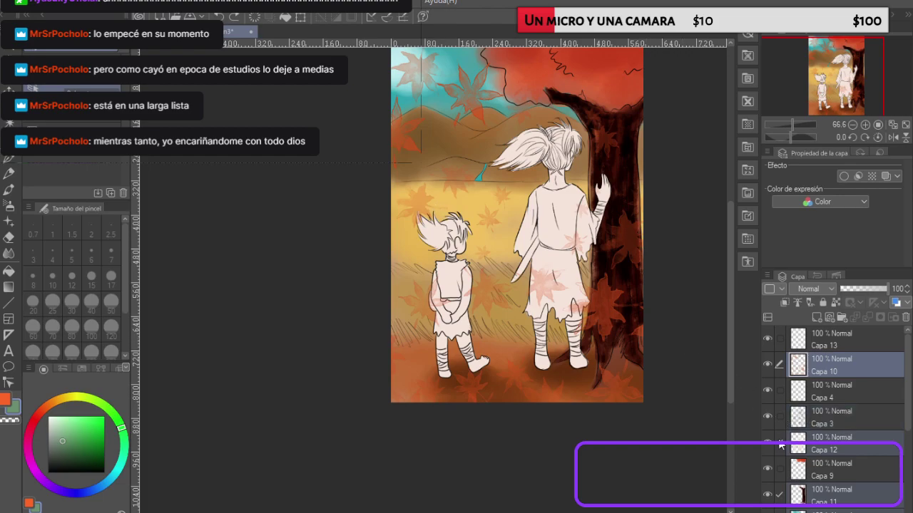
pyautogui.click(780, 443)
pyautogui.click(779, 496)
pyautogui.scroll(-2, 783, 497)
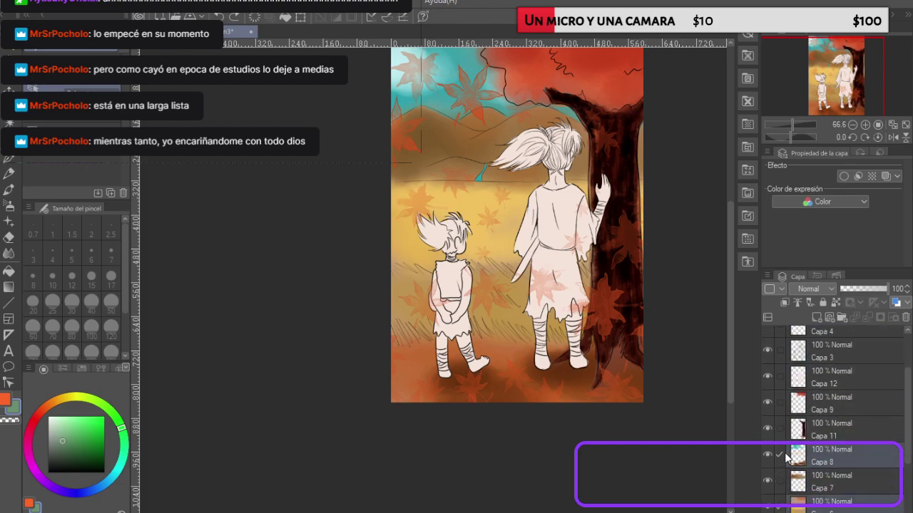
pyautogui.click(780, 454)
pyautogui.scroll(-4, 782, 453)
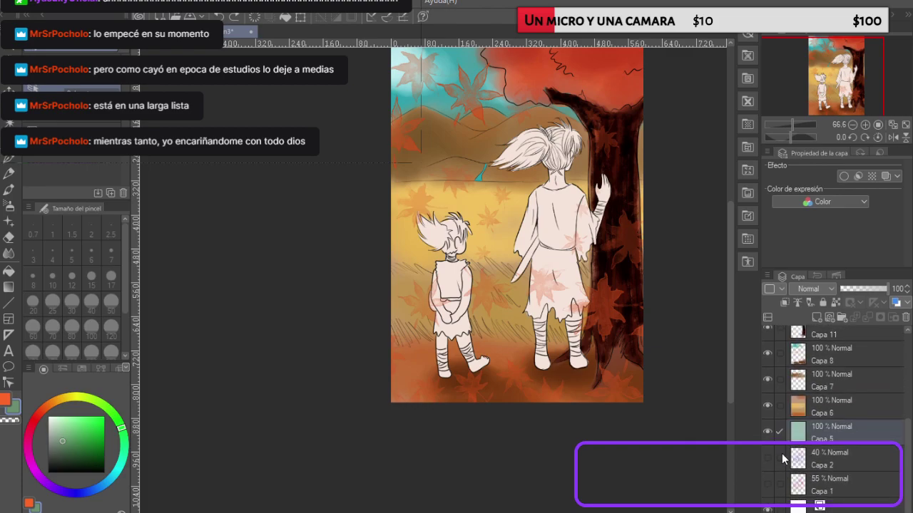
pyautogui.scroll(5, 781, 427)
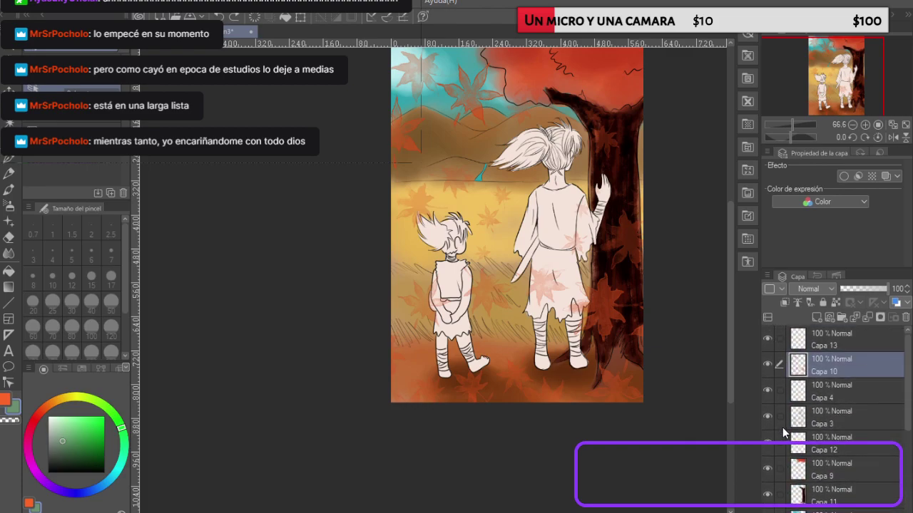
# Step: Compare the contents of Capa 10, Capa 4, Capa 3 and Capa 12 by toggling their visibility
pyautogui.click(768, 365)
pyautogui.click(768, 365)
pyautogui.click(768, 390)
pyautogui.click(767, 391)
pyautogui.click(766, 415)
pyautogui.click(767, 415)
pyautogui.click(767, 441)
pyautogui.click(768, 442)
pyautogui.click(766, 417)
pyautogui.click(765, 415)
pyautogui.click(766, 415)
pyautogui.click(767, 415)
# Step: Create a selection from both figures' pale base on Capa 12 and add a new raster layer above it
pyautogui.click(817, 448)
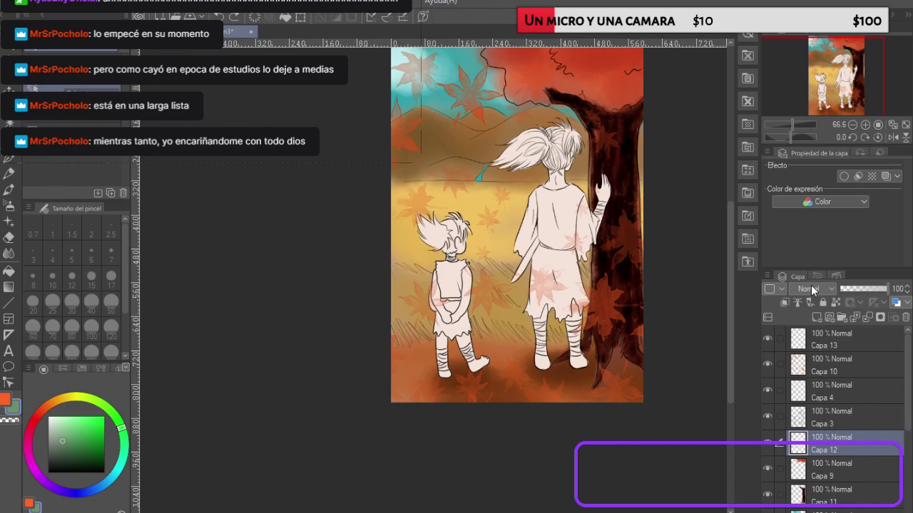
pyautogui.click(681, 285)
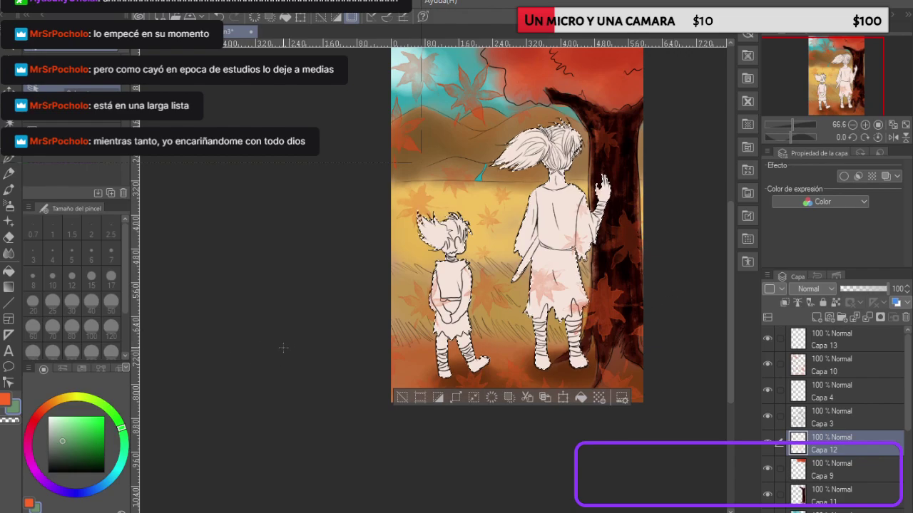
pyautogui.scroll(5, 442, 315)
pyautogui.click(815, 317)
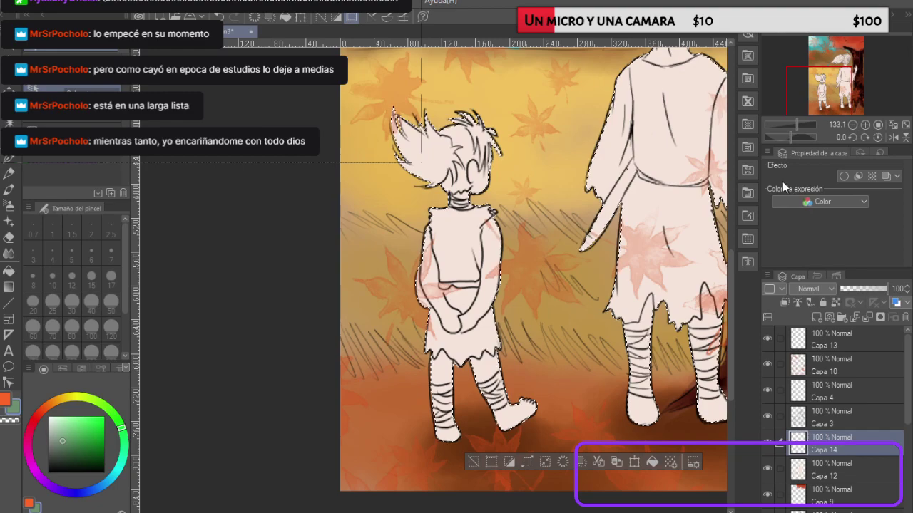
# Step: Sample the muted green from the character reference picture, choose a size 12 pen, and undo the test stroke on the tunic
pyautogui.hotkey('ctrl', 'Tab')
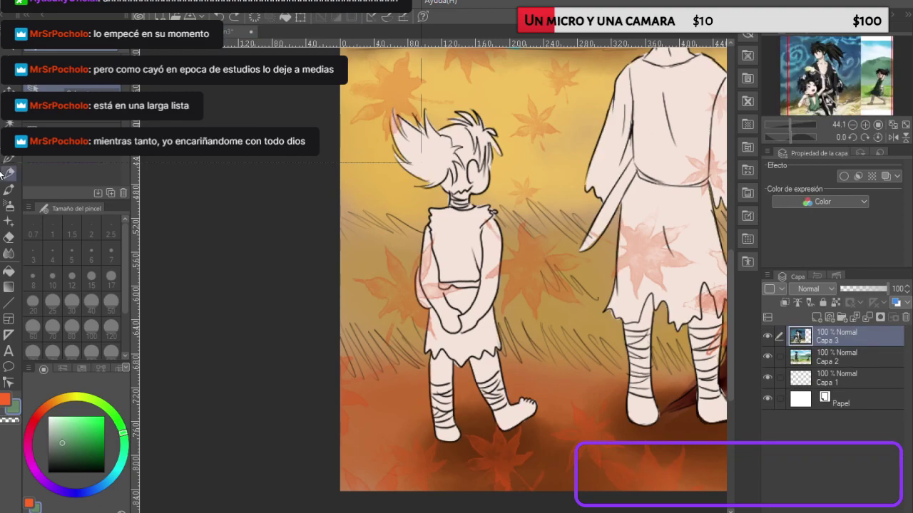
pyautogui.click(3, 166)
pyautogui.hotkey('ctrl', 'Tab')
pyautogui.moveTo(462, 246)
pyautogui.mouseDown()
pyautogui.moveTo(457, 268)
pyautogui.moveTo(460, 251)
pyautogui.mouseUp()
pyautogui.hotkey('ctrl', 'z')
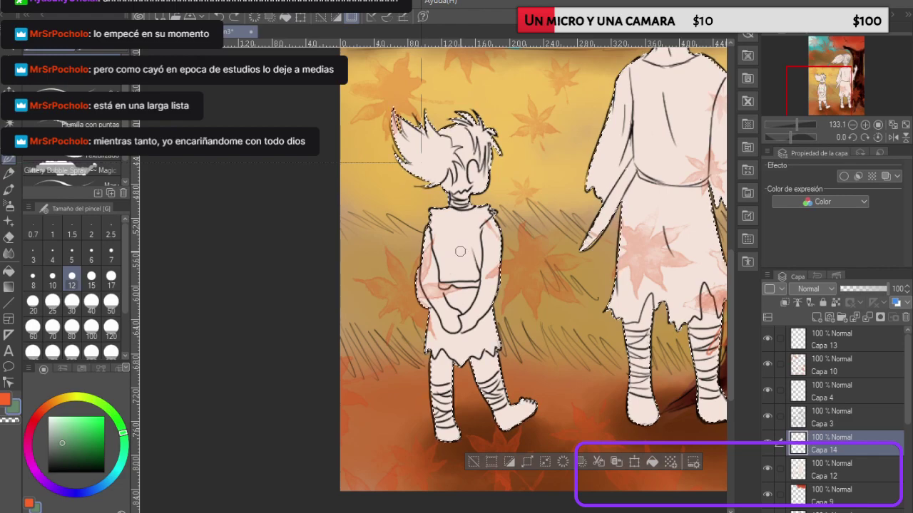
# Step: Paint the shorter figure's ragged skirt muted green on Capa 14 within the selection
pyautogui.scroll(3, 461, 250)
pyautogui.scroll(2, 462, 251)
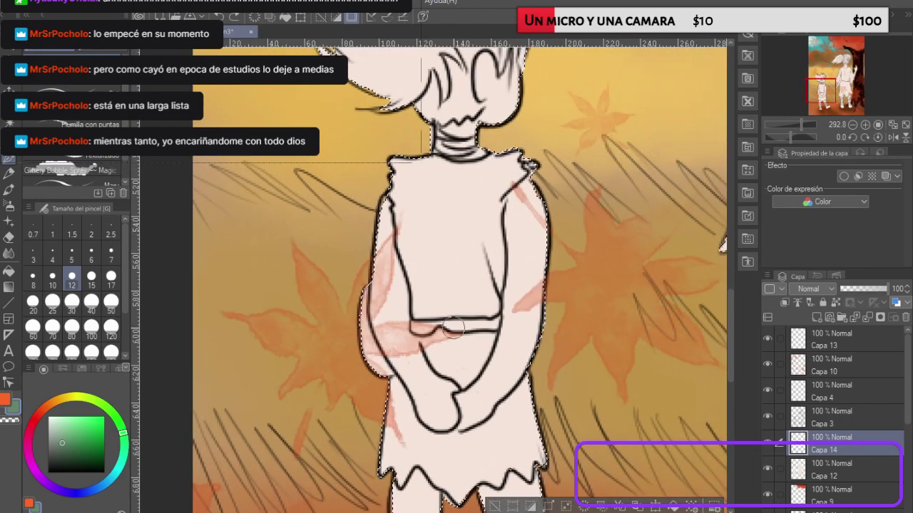
pyautogui.moveTo(731, 306); pyautogui.dragTo(731, 320)
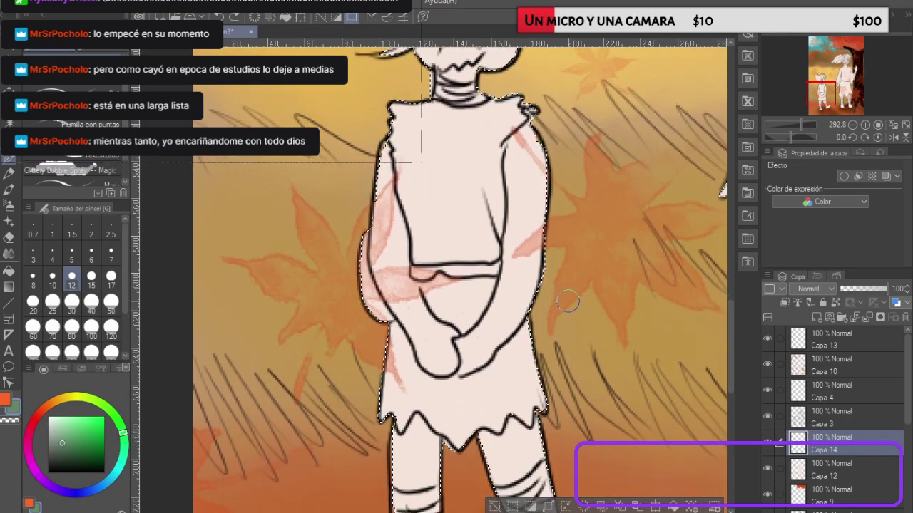
pyautogui.moveTo(394, 111)
pyautogui.mouseDown()
pyautogui.moveTo(407, 134)
pyautogui.moveTo(407, 161)
pyautogui.mouseUp()
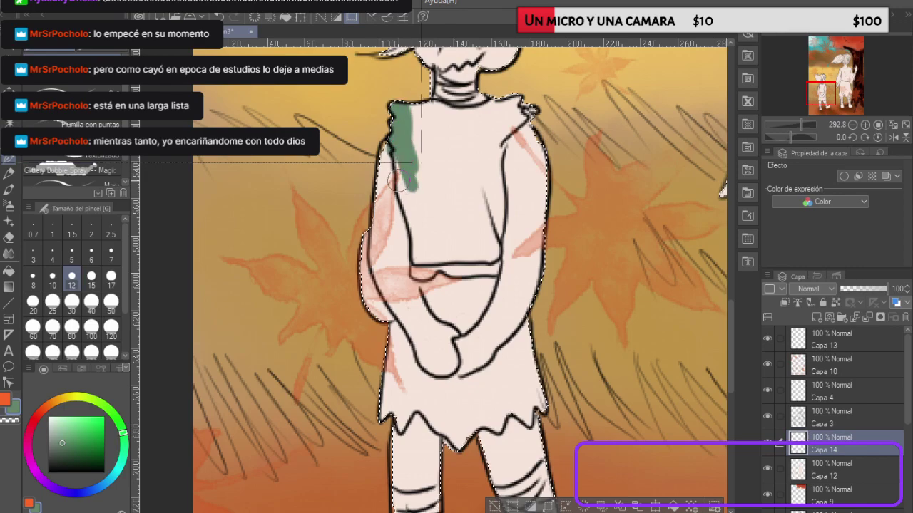
pyautogui.hotkey('ctrl', 'z')
pyautogui.moveTo(401, 353)
pyautogui.mouseDown()
pyautogui.moveTo(390, 328)
pyautogui.moveTo(412, 379)
pyautogui.moveTo(392, 380)
pyautogui.moveTo(390, 358)
pyautogui.moveTo(379, 418)
pyautogui.moveTo(396, 391)
pyautogui.moveTo(405, 433)
pyautogui.moveTo(418, 399)
pyautogui.moveTo(403, 397)
pyautogui.moveTo(406, 408)
pyautogui.moveTo(412, 389)
pyautogui.moveTo(433, 405)
pyautogui.moveTo(403, 356)
pyautogui.moveTo(437, 405)
pyautogui.moveTo(410, 360)
pyautogui.moveTo(428, 405)
pyautogui.moveTo(405, 420)
pyautogui.moveTo(437, 380)
pyautogui.moveTo(451, 414)
pyautogui.moveTo(433, 395)
pyautogui.moveTo(446, 424)
pyautogui.moveTo(428, 414)
pyautogui.moveTo(459, 444)
pyautogui.moveTo(463, 410)
pyautogui.moveTo(442, 399)
pyautogui.moveTo(445, 407)
pyautogui.moveTo(427, 384)
pyautogui.moveTo(485, 377)
pyautogui.moveTo(552, 307)
pyautogui.mouseUp()
pyautogui.moveTo(481, 392)
pyautogui.mouseDown()
pyautogui.moveTo(448, 397)
pyautogui.moveTo(477, 384)
pyautogui.moveTo(486, 394)
pyautogui.moveTo(470, 430)
pyautogui.moveTo(485, 404)
pyautogui.moveTo(495, 430)
pyautogui.moveTo(515, 383)
pyautogui.moveTo(503, 413)
pyautogui.moveTo(523, 401)
pyautogui.moveTo(529, 426)
pyautogui.moveTo(532, 387)
pyautogui.moveTo(539, 404)
pyautogui.moveTo(535, 373)
pyautogui.moveTo(498, 401)
pyautogui.mouseUp()
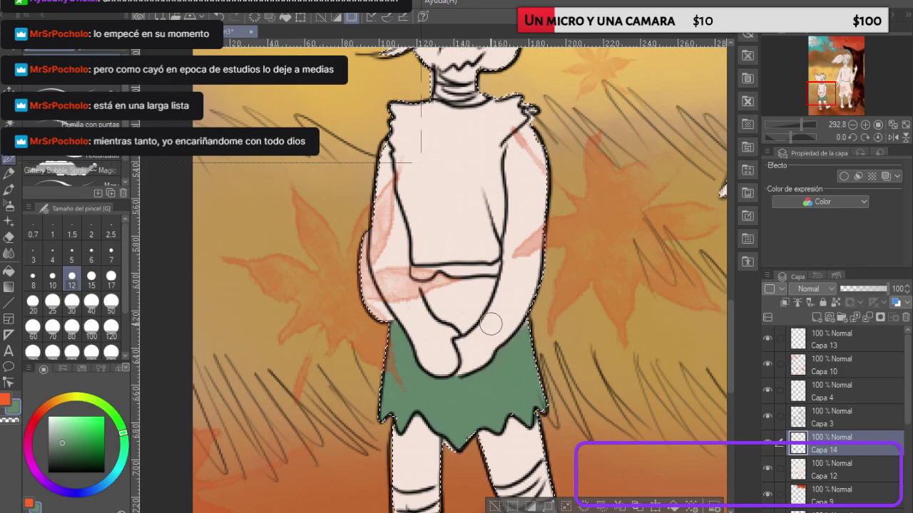
# Step: Paint the cloth between the shorter figure's arms and the whole upper tunic in the same green
pyautogui.moveTo(441, 307)
pyautogui.mouseDown()
pyautogui.moveTo(432, 294)
pyautogui.moveTo(421, 298)
pyautogui.moveTo(426, 280)
pyautogui.moveTo(442, 277)
pyautogui.moveTo(445, 311)
pyautogui.moveTo(467, 326)
pyautogui.moveTo(487, 289)
pyautogui.moveTo(492, 303)
pyautogui.mouseUp()
pyautogui.moveTo(396, 97)
pyautogui.mouseDown()
pyautogui.moveTo(406, 154)
pyautogui.moveTo(392, 128)
pyautogui.moveTo(399, 146)
pyautogui.moveTo(515, 98)
pyautogui.moveTo(519, 115)
pyautogui.moveTo(466, 133)
pyautogui.moveTo(430, 174)
pyautogui.moveTo(417, 176)
pyautogui.moveTo(434, 112)
pyautogui.moveTo(413, 181)
pyautogui.moveTo(400, 160)
pyautogui.moveTo(419, 252)
pyautogui.moveTo(420, 178)
pyautogui.mouseUp()
pyautogui.moveTo(429, 209)
pyautogui.mouseDown()
pyautogui.moveTo(480, 167)
pyautogui.moveTo(498, 231)
pyautogui.moveTo(500, 146)
pyautogui.mouseUp()
pyautogui.moveTo(492, 229)
pyautogui.mouseDown()
pyautogui.moveTo(477, 255)
pyautogui.moveTo(445, 254)
pyautogui.moveTo(446, 242)
pyautogui.moveTo(477, 234)
pyautogui.mouseUp()
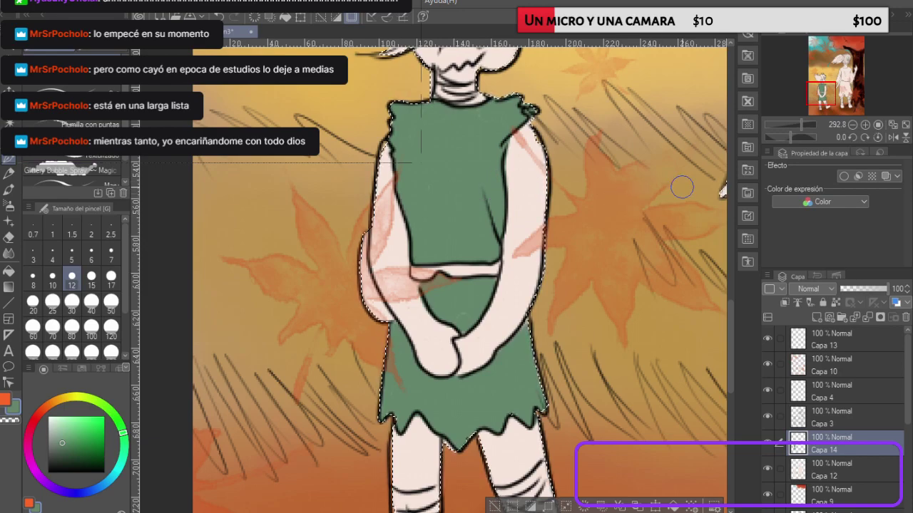
# Step: Sample a darker green from the reference picture and shade the folds of the shorter figure's tunic and skirt on Capa 14
pyautogui.click(911, 214)
pyautogui.rightClick(912, 214)
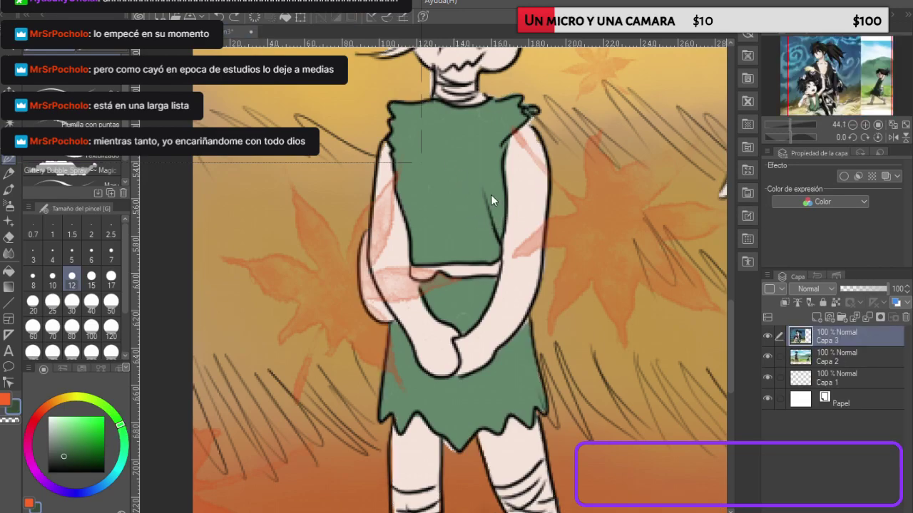
pyautogui.hotkey('ctrl', 'Tab')
pyautogui.moveTo(474, 161); pyautogui.dragTo(502, 232)
pyautogui.moveTo(491, 197)
pyautogui.mouseDown()
pyautogui.moveTo(484, 164)
pyautogui.moveTo(501, 162)
pyautogui.moveTo(500, 143)
pyautogui.moveTo(502, 170)
pyautogui.moveTo(476, 144)
pyautogui.moveTo(465, 174)
pyautogui.mouseUp()
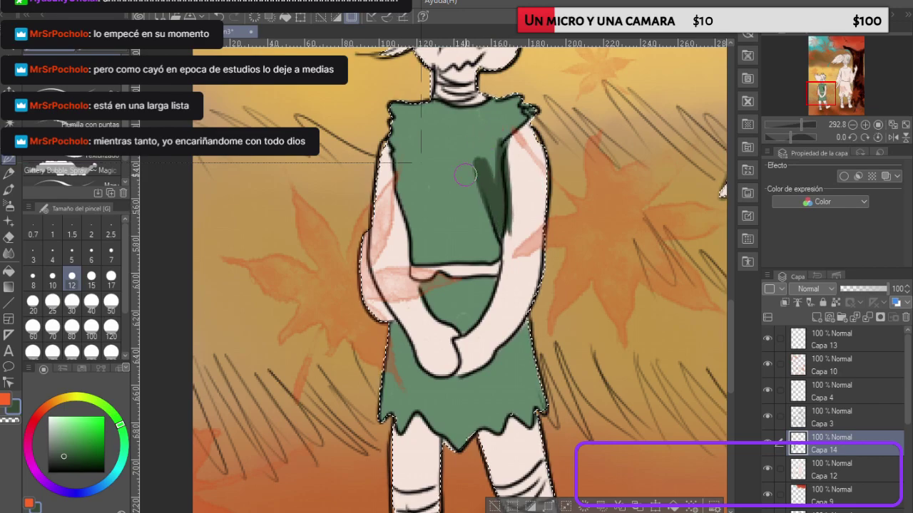
pyautogui.hotkey('ctrl', 'z')
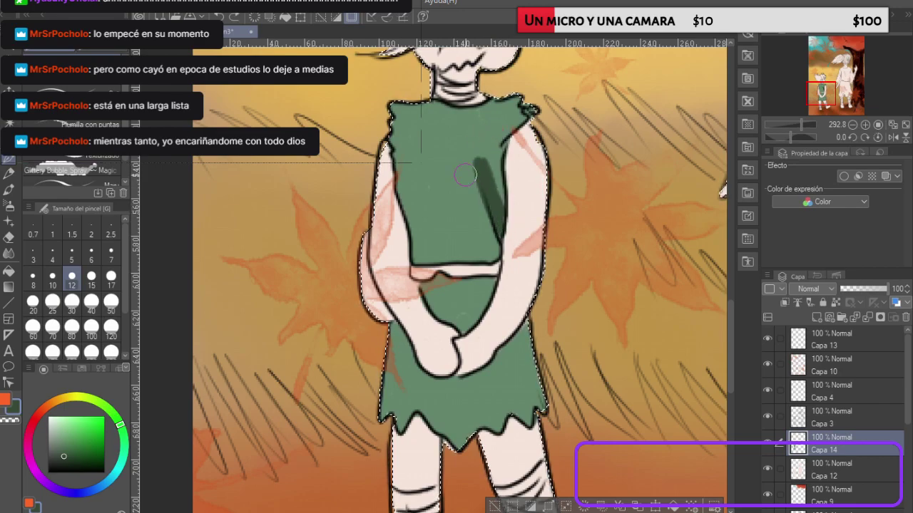
pyautogui.moveTo(422, 284); pyautogui.dragTo(460, 322)
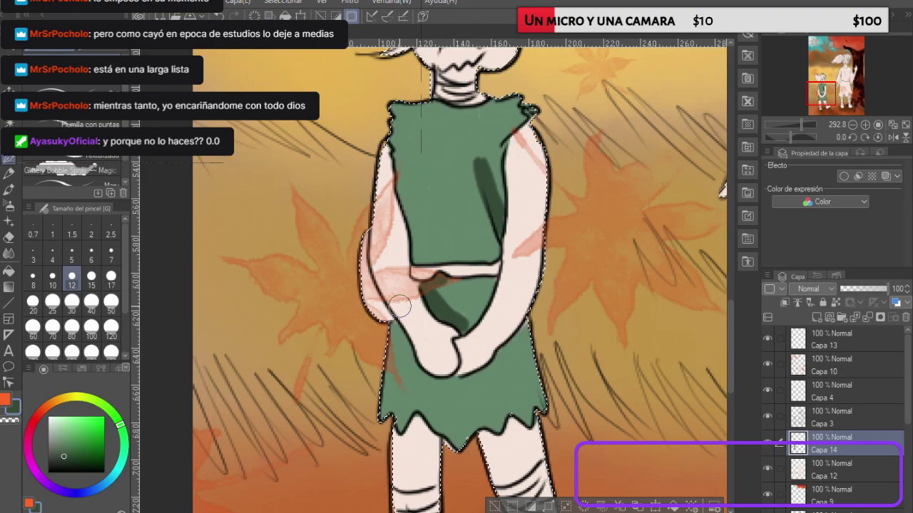
pyautogui.moveTo(397, 330); pyautogui.dragTo(406, 356)
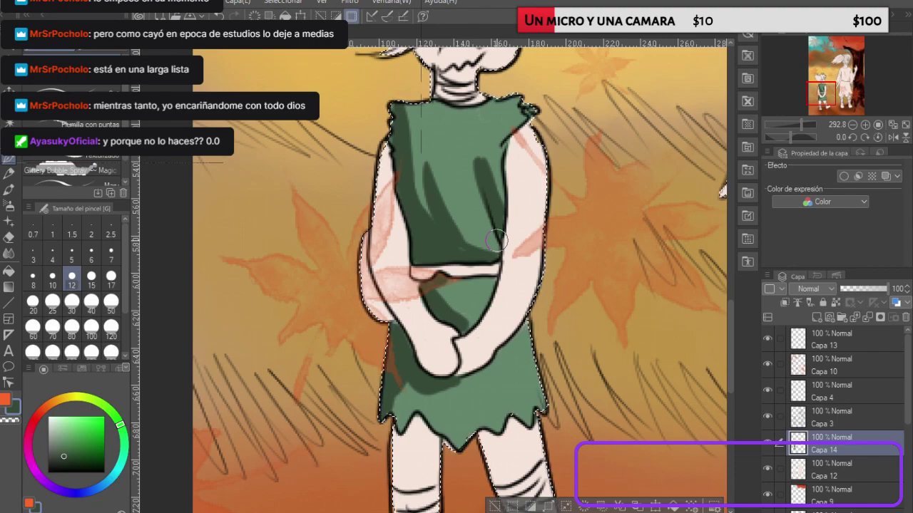
# Step: Sample a skin shadow tone from the reference picture and add a new raster layer above Capa 14
pyautogui.click(751, 203)
pyautogui.keyDown('alt'); pyautogui.click(753, 194); pyautogui.keyUp('alt')
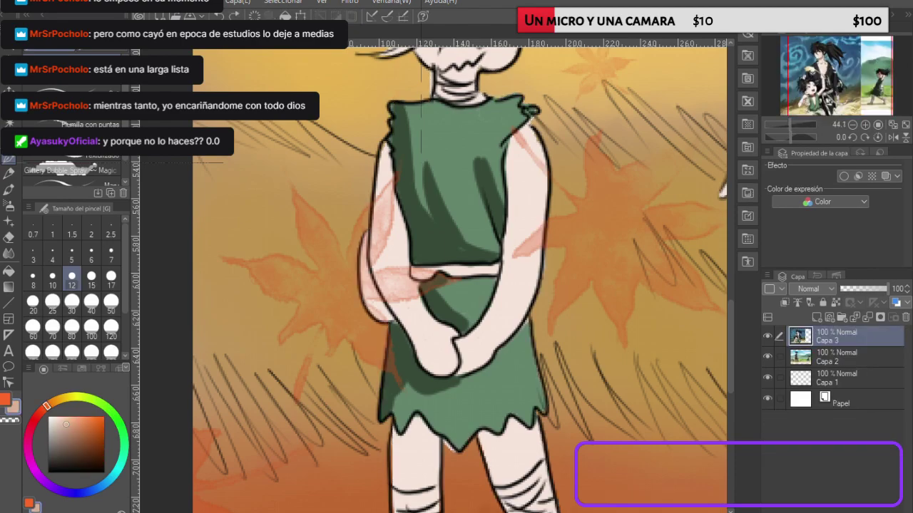
pyautogui.click(684, 335)
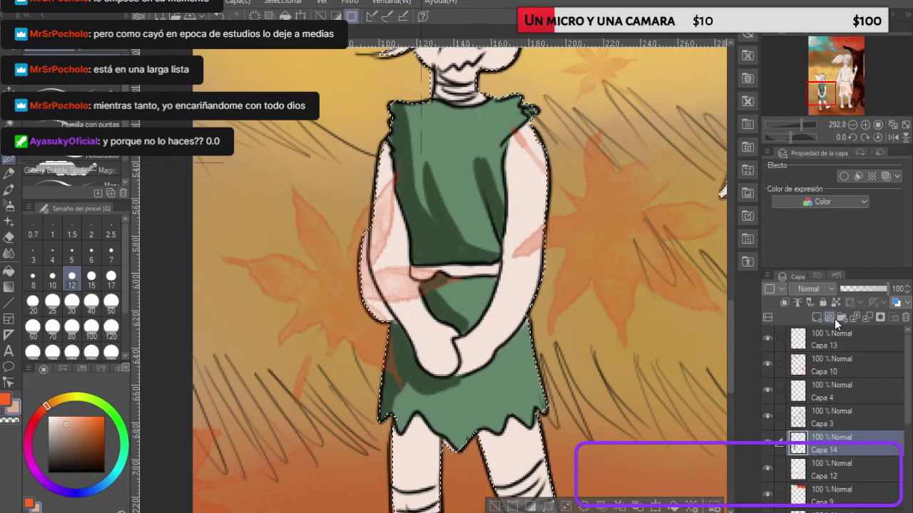
pyautogui.click(816, 313)
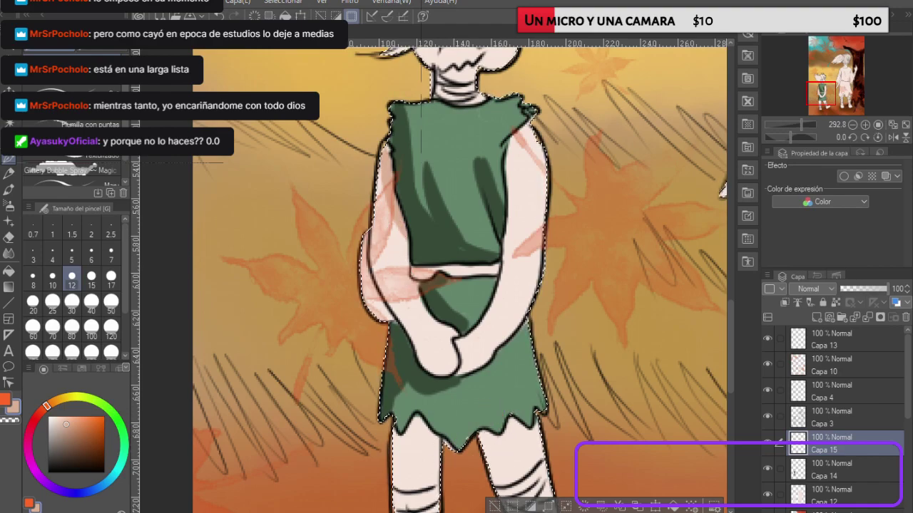
# Step: Shade the shorter figure's arms and upper legs on Capa 12 with the skin shadow tone
pyautogui.click(812, 499)
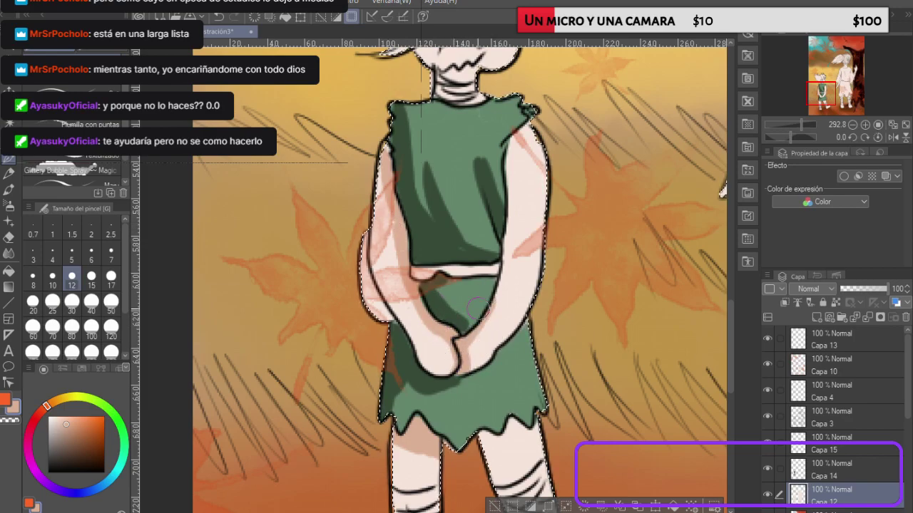
pyautogui.moveTo(469, 347)
pyautogui.mouseDown()
pyautogui.moveTo(502, 268)
pyautogui.moveTo(507, 210)
pyautogui.mouseUp()
pyautogui.moveTo(508, 243); pyautogui.dragTo(520, 93)
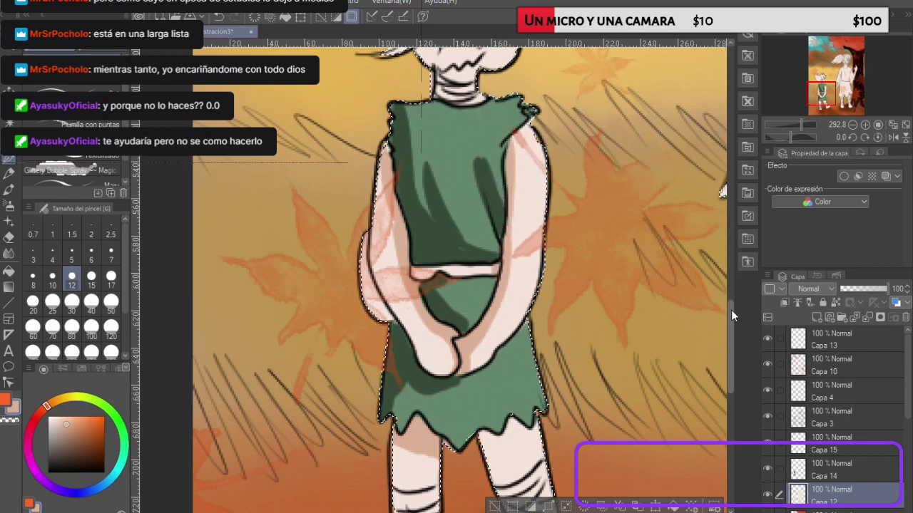
# Step: Shade the shorter figure's upper legs, bandaged shins and feet on Capa 12 with the skin shadow tone
pyautogui.scroll(-5, 717, 341)
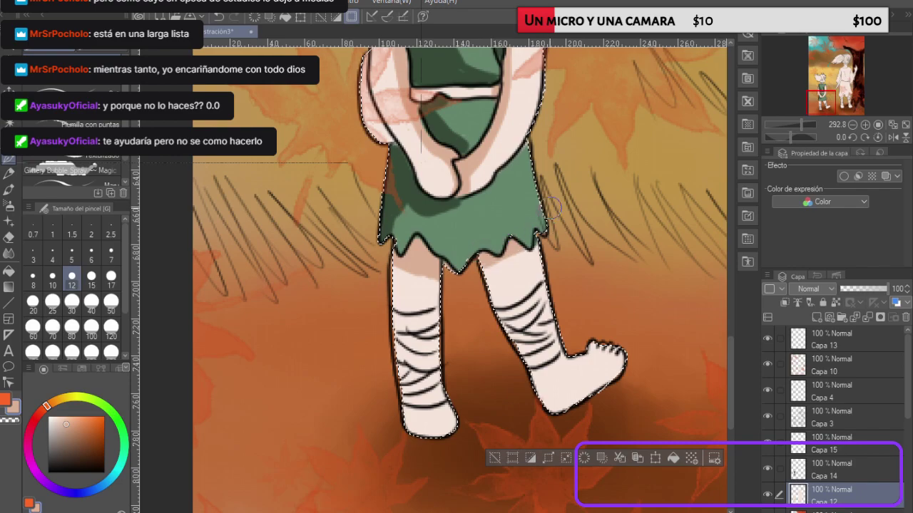
pyautogui.moveTo(514, 249)
pyautogui.mouseDown()
pyautogui.moveTo(503, 271)
pyautogui.moveTo(511, 283)
pyautogui.moveTo(521, 278)
pyautogui.mouseUp()
pyautogui.moveTo(419, 285)
pyautogui.mouseDown()
pyautogui.moveTo(430, 287)
pyautogui.moveTo(450, 432)
pyautogui.mouseUp()
pyautogui.moveTo(542, 292)
pyautogui.mouseDown()
pyautogui.moveTo(537, 255)
pyautogui.moveTo(582, 373)
pyautogui.moveTo(532, 266)
pyautogui.moveTo(576, 341)
pyautogui.moveTo(566, 347)
pyautogui.moveTo(594, 351)
pyautogui.moveTo(584, 368)
pyautogui.moveTo(615, 360)
pyautogui.mouseUp()
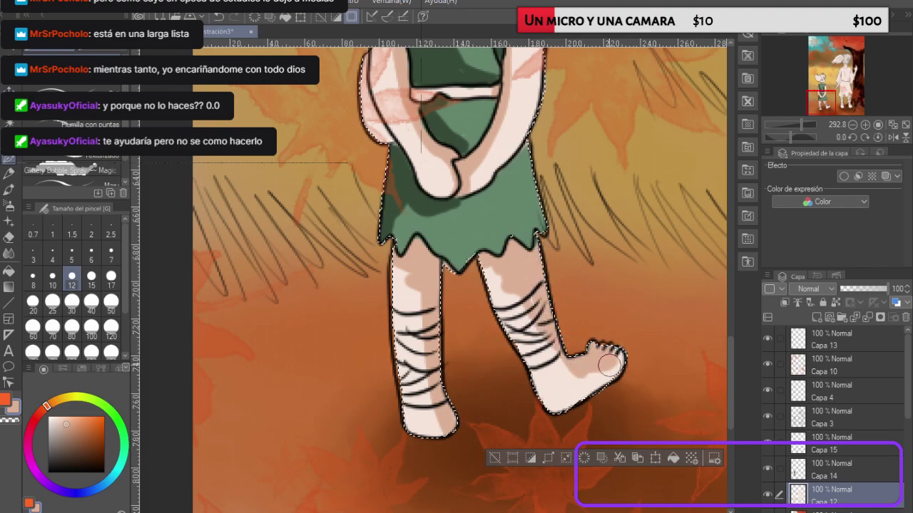
pyautogui.moveTo(503, 271)
pyautogui.mouseDown()
pyautogui.moveTo(526, 297)
pyautogui.moveTo(515, 270)
pyautogui.mouseUp()
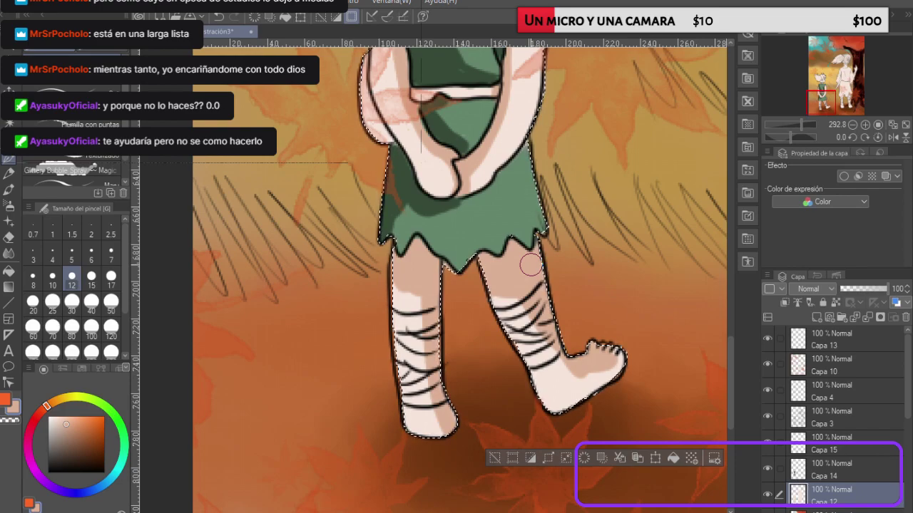
# Step: Shade the shorter figure's ear, face edge and the neck below the hairline on Capa 12 with the skin shadow tone
pyautogui.scroll(-5, 530, 265)
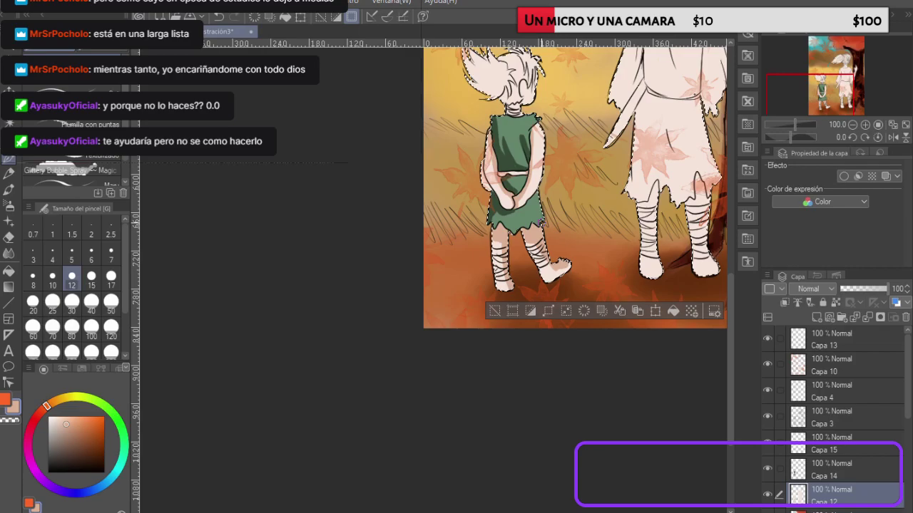
pyautogui.scroll(3, 452, 136)
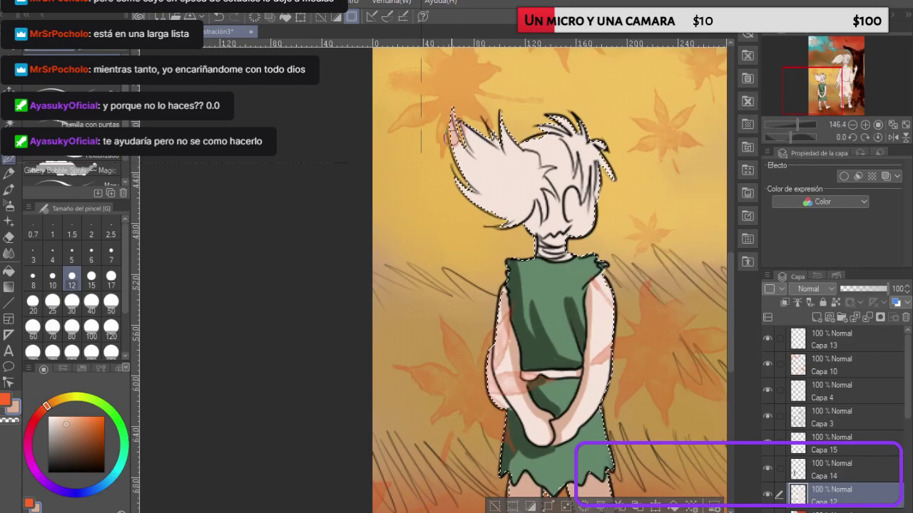
pyautogui.scroll(3, 455, 136)
pyautogui.scroll(-2, 499, 193)
pyautogui.scroll(2, 525, 212)
pyautogui.scroll(2, 658, 220)
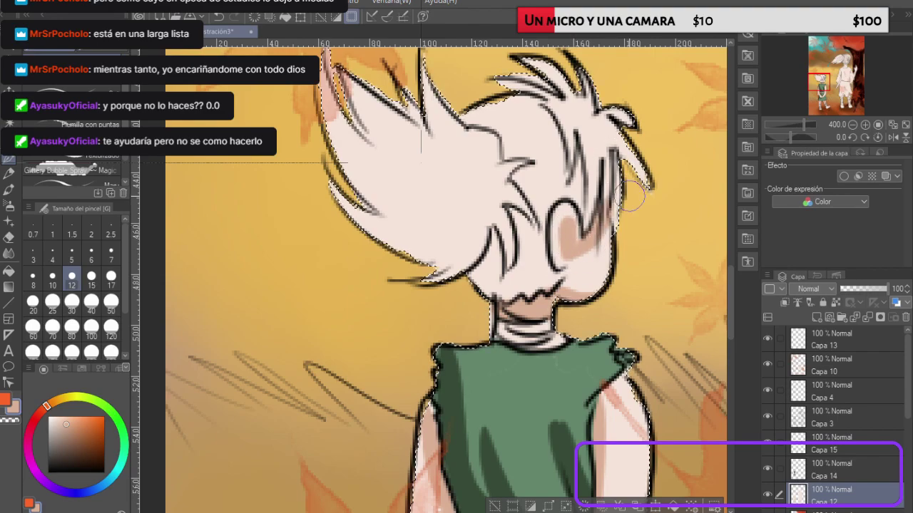
# Step: Sample the dark grey hair colour from the reference picture and add a new raster layer above Capa 12
pyautogui.click(773, 139)
pyautogui.keyDown('alt'); pyautogui.click(772, 139); pyautogui.keyUp('alt')
pyautogui.hotkey('ctrl', 'Tab')
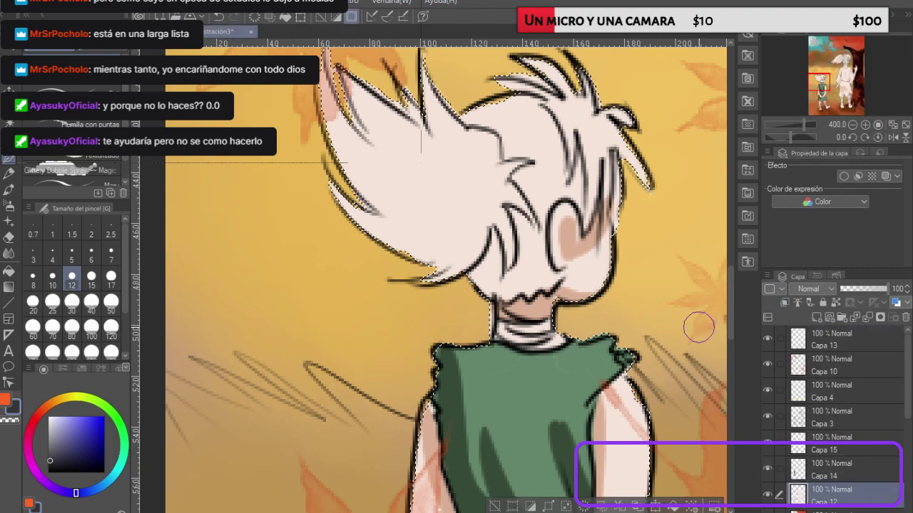
pyautogui.click(816, 317)
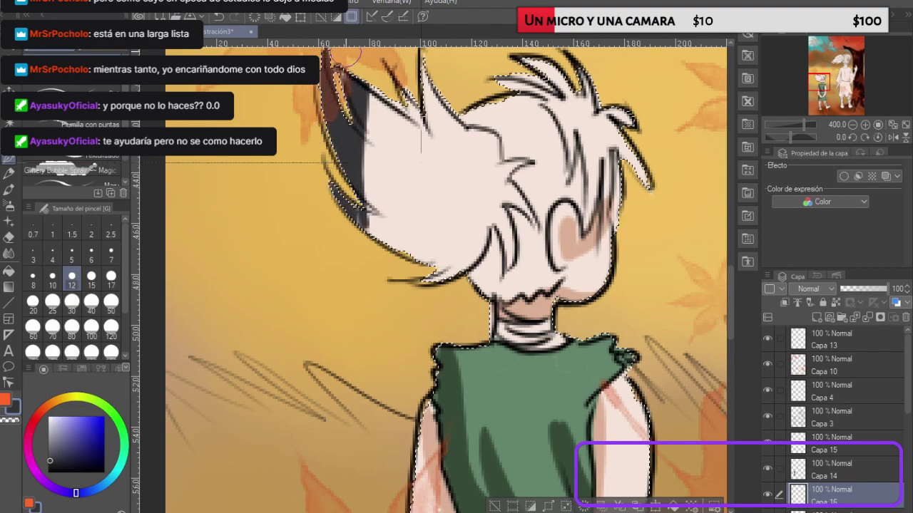
# Step: Fill the shorter figure's hair with dark grey on Capa 16, using brush sizes 40 and 12 around the ear and fringe
pyautogui.click(71, 303)
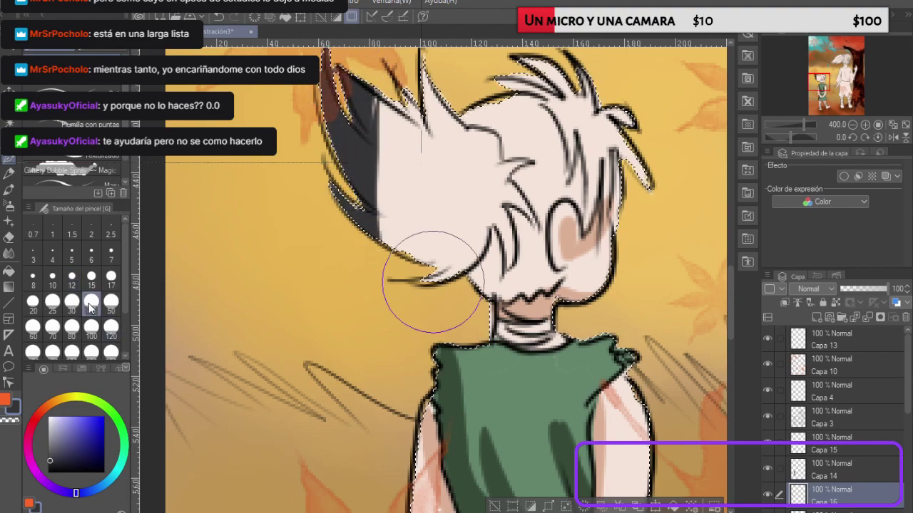
pyautogui.moveTo(419, 90)
pyautogui.mouseDown()
pyautogui.moveTo(359, 212)
pyautogui.moveTo(433, 112)
pyautogui.moveTo(406, 241)
pyautogui.moveTo(417, 279)
pyautogui.moveTo(445, 140)
pyautogui.moveTo(441, 192)
pyautogui.moveTo(463, 254)
pyautogui.moveTo(474, 251)
pyautogui.moveTo(475, 238)
pyautogui.moveTo(505, 260)
pyautogui.moveTo(489, 271)
pyautogui.moveTo(507, 262)
pyautogui.moveTo(494, 276)
pyautogui.moveTo(481, 91)
pyautogui.moveTo(463, 136)
pyautogui.moveTo(478, 155)
pyautogui.moveTo(592, 93)
pyautogui.moveTo(655, 166)
pyautogui.moveTo(645, 177)
pyautogui.moveTo(592, 141)
pyautogui.moveTo(518, 71)
pyautogui.mouseUp()
pyautogui.click(72, 277)
pyautogui.moveTo(499, 160)
pyautogui.mouseDown()
pyautogui.moveTo(539, 234)
pyautogui.moveTo(530, 255)
pyautogui.moveTo(536, 236)
pyautogui.moveTo(559, 278)
pyautogui.moveTo(549, 289)
pyautogui.moveTo(562, 274)
pyautogui.moveTo(548, 288)
pyautogui.moveTo(537, 278)
pyautogui.moveTo(501, 298)
pyautogui.mouseUp()
pyautogui.moveTo(574, 168)
pyautogui.mouseDown()
pyautogui.moveTo(537, 209)
pyautogui.moveTo(550, 166)
pyautogui.moveTo(558, 170)
pyautogui.moveTo(537, 209)
pyautogui.moveTo(549, 140)
pyautogui.moveTo(572, 171)
pyautogui.moveTo(549, 187)
pyautogui.moveTo(583, 188)
pyautogui.moveTo(589, 214)
pyautogui.moveTo(574, 207)
pyautogui.moveTo(587, 224)
pyautogui.moveTo(586, 177)
pyautogui.moveTo(609, 140)
pyautogui.moveTo(606, 189)
pyautogui.moveTo(608, 209)
pyautogui.mouseUp()
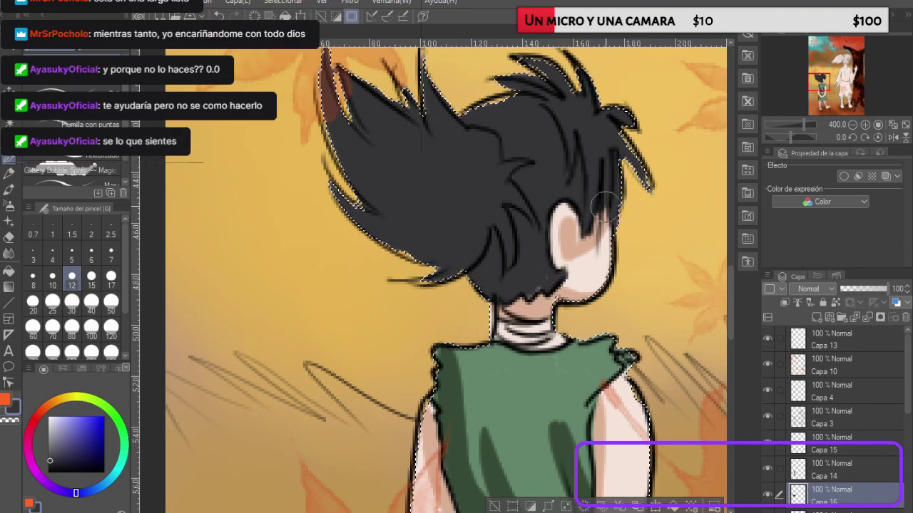
pyautogui.moveTo(548, 266); pyautogui.dragTo(543, 280)
# Step: Sample a brown from the reference picture and paint the shorter figure's neck wrap in a slightly lighter brown on Capa 16
pyautogui.scroll(-5, 389, 226)
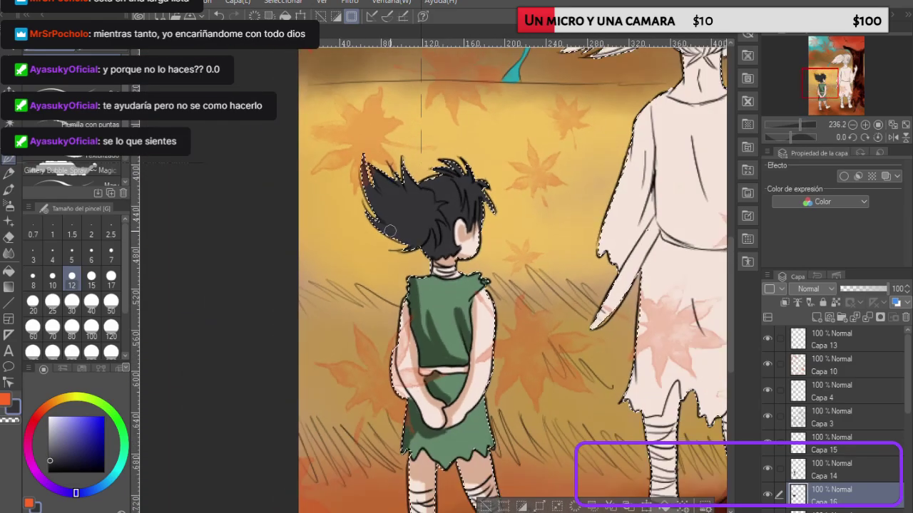
pyautogui.scroll(5, 391, 230)
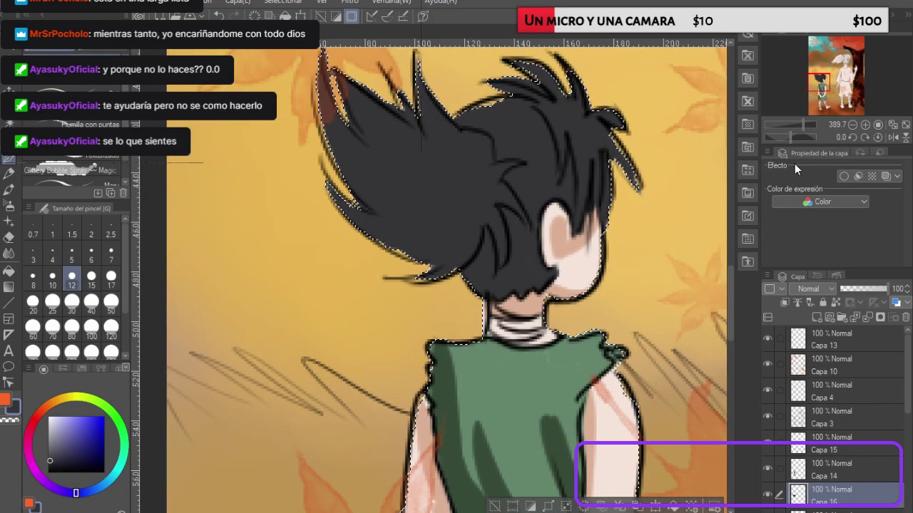
pyautogui.click(772, 180)
pyautogui.rightClick(773, 179)
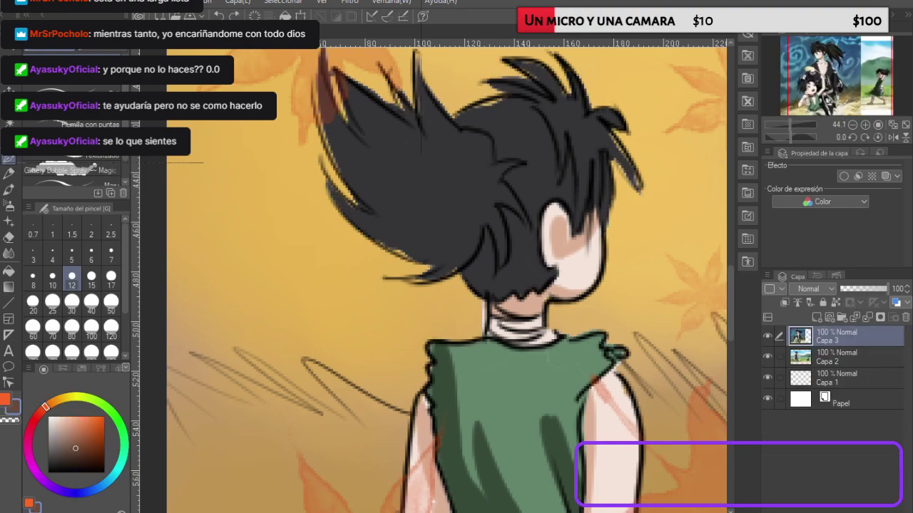
pyautogui.hotkey('ctrl', 'Tab')
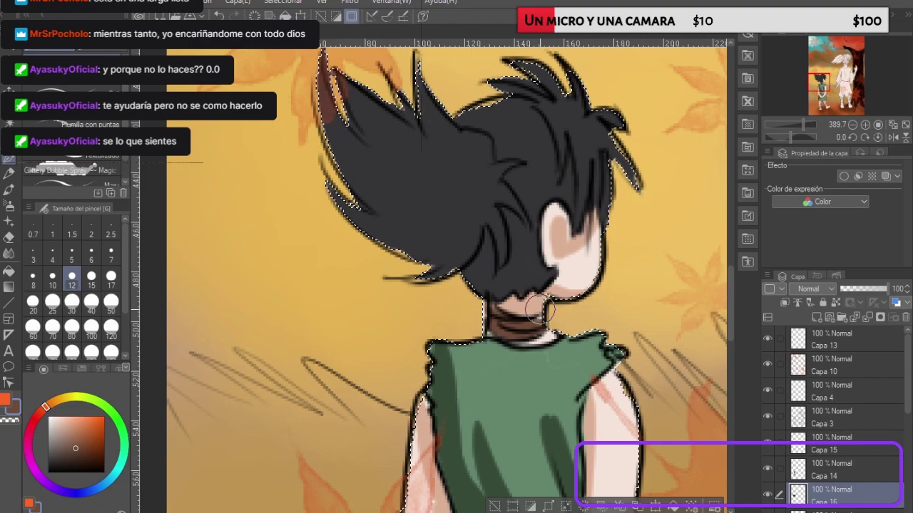
pyautogui.click(79, 436)
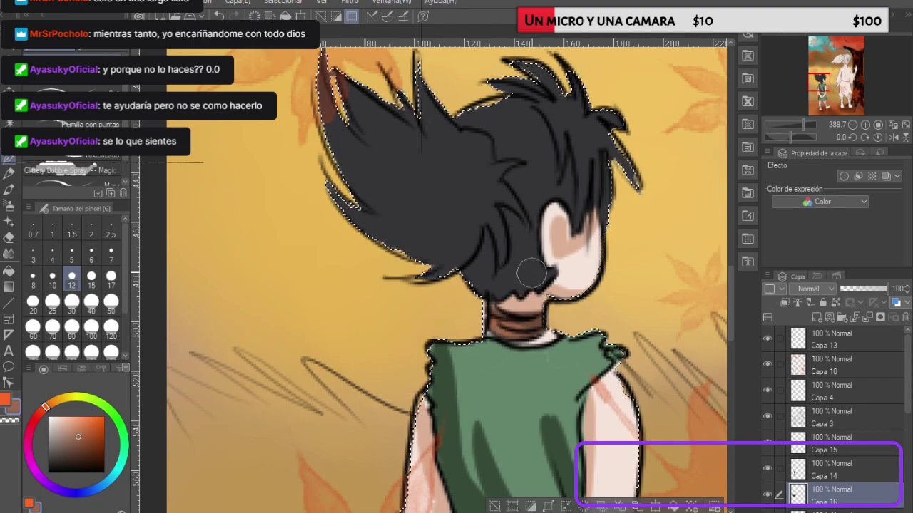
# Step: Sample a near-black from the reference picture and shade the strands of the shorter figure's hair on Capa 16
pyautogui.scroll(2, 531, 273)
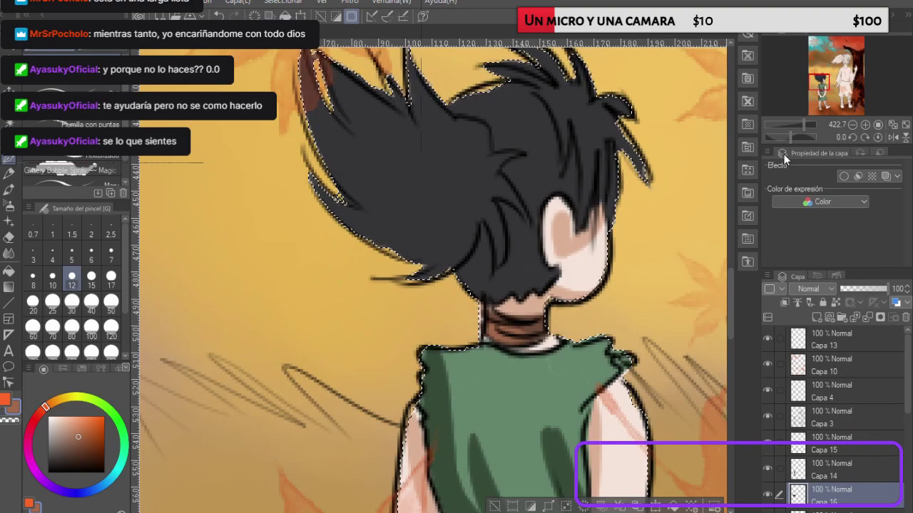
pyautogui.hotkey('ctrl', 'Tab')
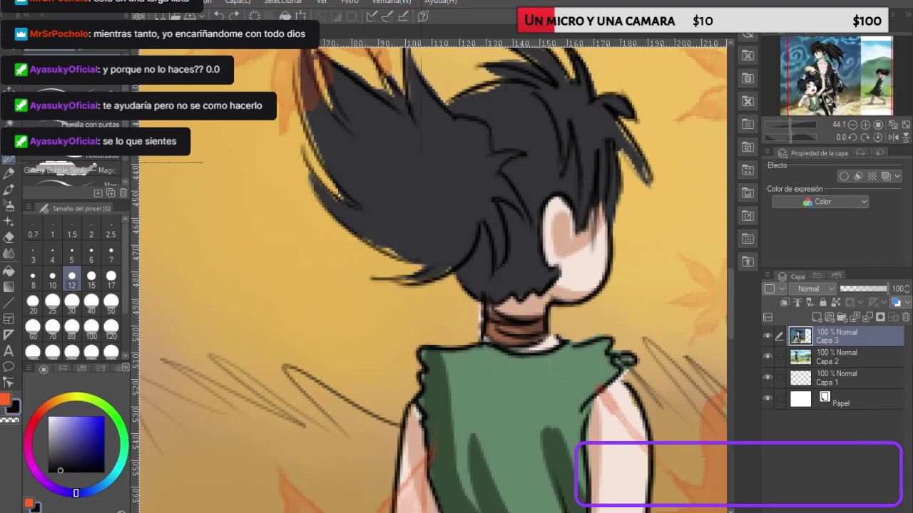
pyautogui.click(322, 197)
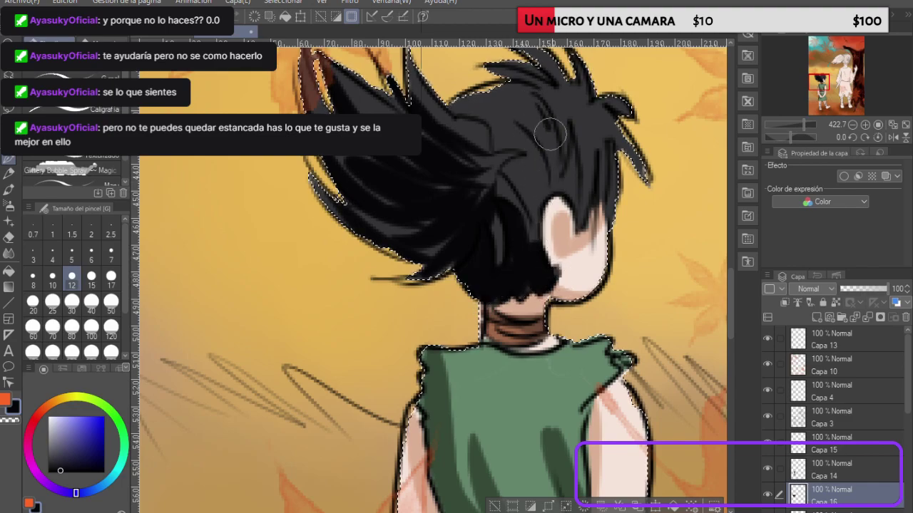
pyautogui.moveTo(549, 123)
pyautogui.mouseDown()
pyautogui.moveTo(567, 200)
pyautogui.moveTo(568, 127)
pyautogui.moveTo(579, 213)
pyautogui.mouseUp()
pyautogui.moveTo(574, 173); pyautogui.dragTo(581, 224)
pyautogui.moveTo(542, 137)
pyautogui.mouseDown()
pyautogui.moveTo(543, 190)
pyautogui.moveTo(523, 219)
pyautogui.mouseUp()
pyautogui.moveTo(505, 156); pyautogui.dragTo(520, 239)
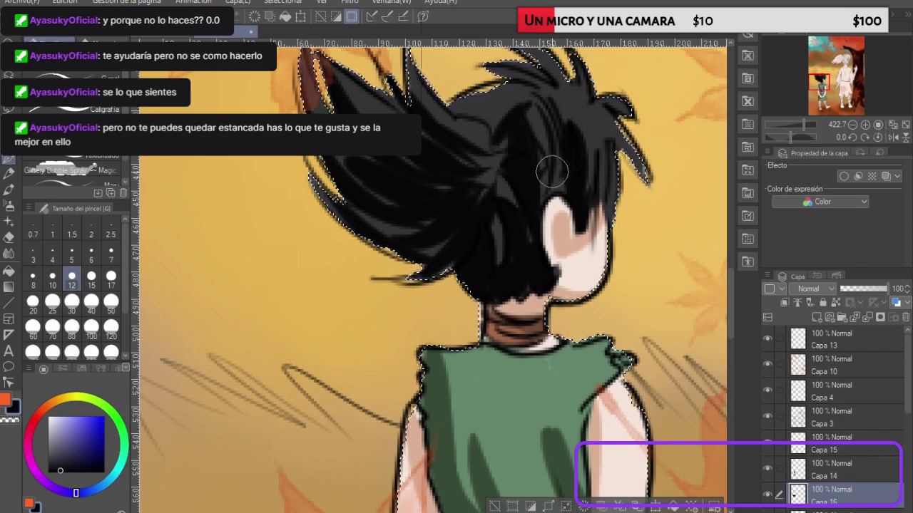
pyautogui.moveTo(542, 169)
pyautogui.mouseDown()
pyautogui.moveTo(521, 235)
pyautogui.moveTo(520, 225)
pyautogui.moveTo(520, 271)
pyautogui.moveTo(499, 276)
pyautogui.moveTo(494, 299)
pyautogui.mouseUp()
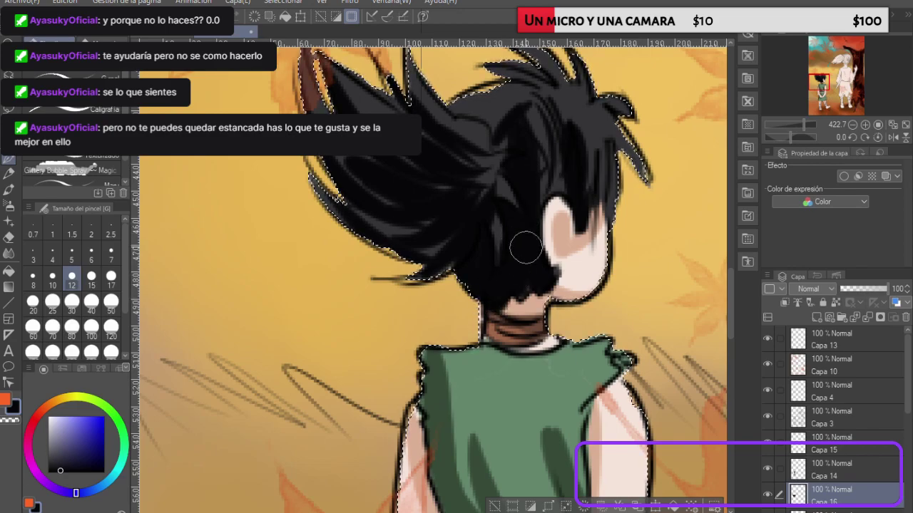
pyautogui.hotkey('ctrl', 'z')
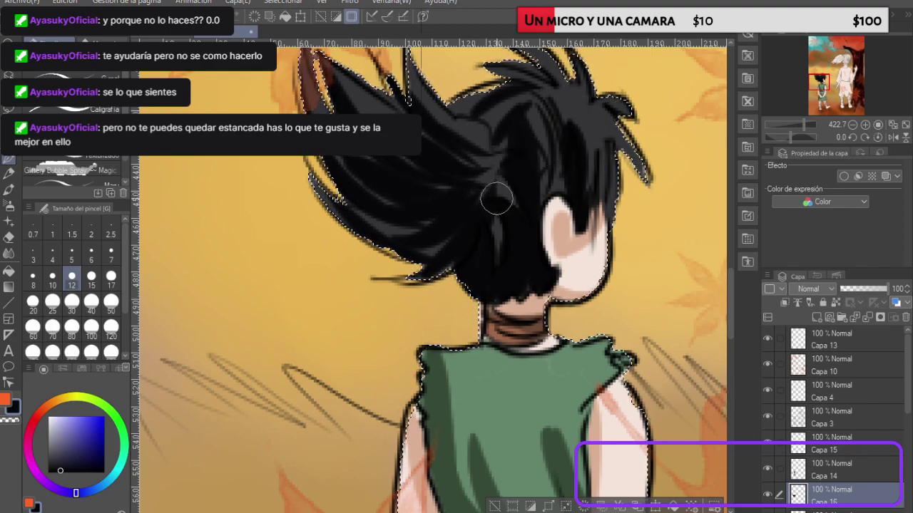
# Step: Paint the nape hair and the strands beside the taller figure's face in the same dark grey as the shorter figure's hair
pyautogui.scroll(-6, 494, 194)
pyautogui.scroll(-5, 493, 202)
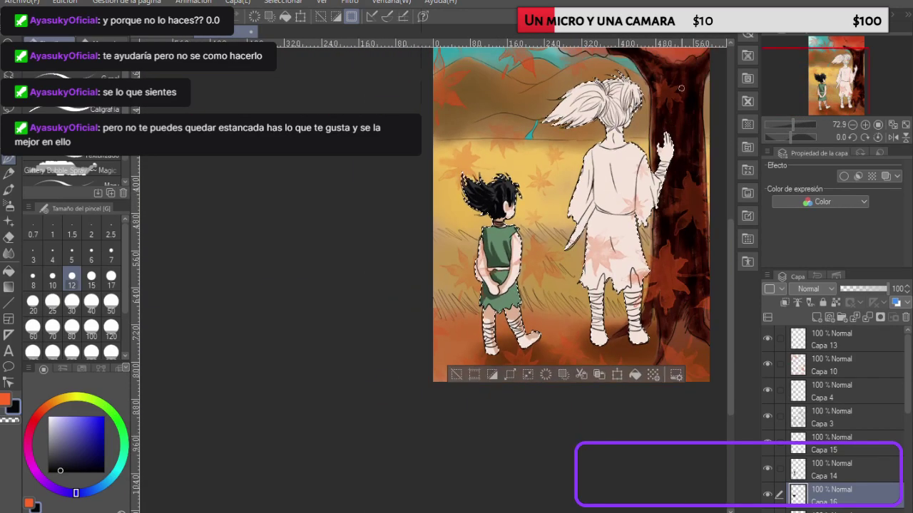
pyautogui.scroll(4, 621, 64)
pyautogui.scroll(3, 611, 59)
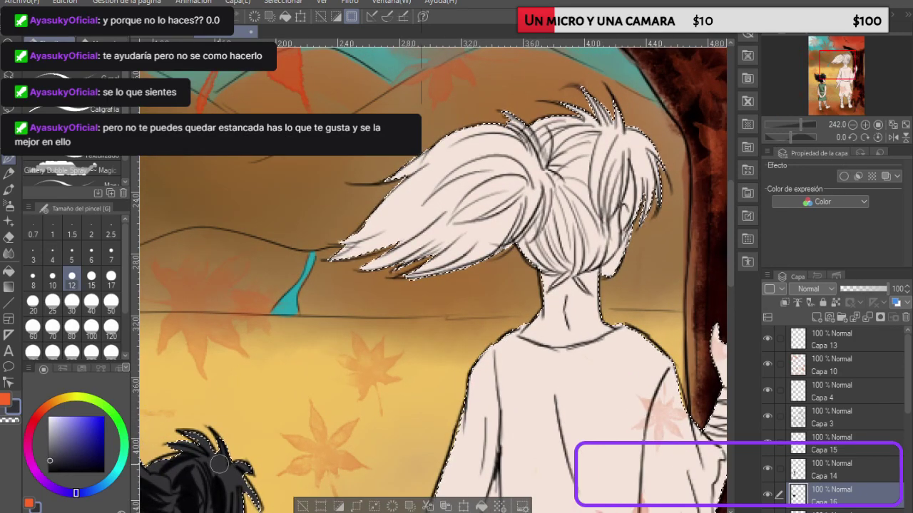
pyautogui.moveTo(575, 267)
pyautogui.mouseDown()
pyautogui.moveTo(554, 285)
pyautogui.moveTo(565, 269)
pyautogui.moveTo(585, 292)
pyautogui.moveTo(565, 270)
pyautogui.moveTo(569, 254)
pyautogui.moveTo(569, 265)
pyautogui.moveTo(552, 266)
pyautogui.moveTo(562, 237)
pyautogui.moveTo(592, 262)
pyautogui.moveTo(571, 267)
pyautogui.moveTo(610, 246)
pyautogui.moveTo(601, 252)
pyautogui.moveTo(613, 196)
pyautogui.moveTo(610, 238)
pyautogui.moveTo(611, 204)
pyautogui.moveTo(626, 191)
pyautogui.moveTo(635, 209)
pyautogui.moveTo(626, 239)
pyautogui.moveTo(652, 191)
pyautogui.moveTo(654, 212)
pyautogui.moveTo(660, 174)
pyautogui.moveTo(628, 171)
pyautogui.mouseUp()
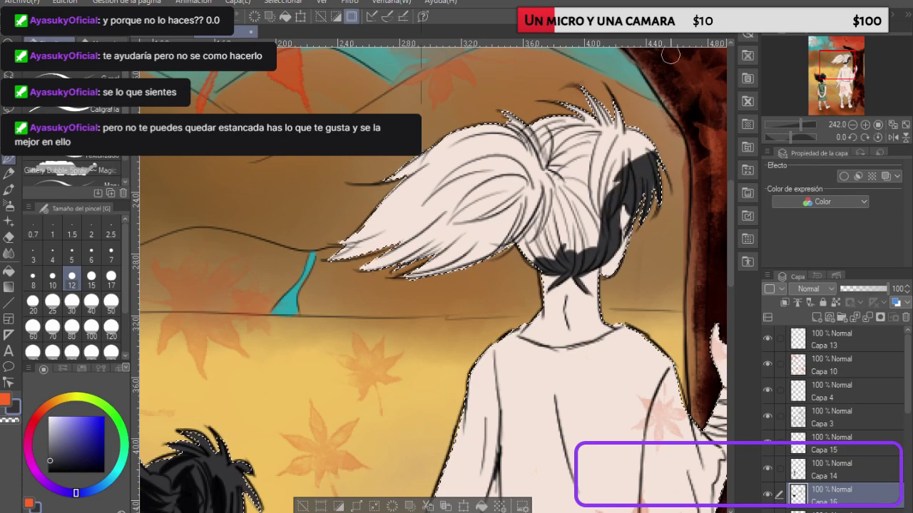
# Step: Fill the taller figure's ponytail and the rest of the head hair with dark grey, using brush sizes 80 and 30
pyautogui.click(72, 326)
pyautogui.moveTo(442, 271)
pyautogui.mouseDown()
pyautogui.moveTo(379, 219)
pyautogui.moveTo(391, 194)
pyautogui.moveTo(382, 191)
pyautogui.moveTo(370, 283)
pyautogui.moveTo(463, 150)
pyautogui.moveTo(517, 114)
pyautogui.moveTo(419, 264)
pyautogui.moveTo(544, 114)
pyautogui.moveTo(467, 227)
pyautogui.moveTo(458, 232)
pyautogui.moveTo(523, 177)
pyautogui.moveTo(513, 195)
pyautogui.moveTo(420, 192)
pyautogui.mouseUp()
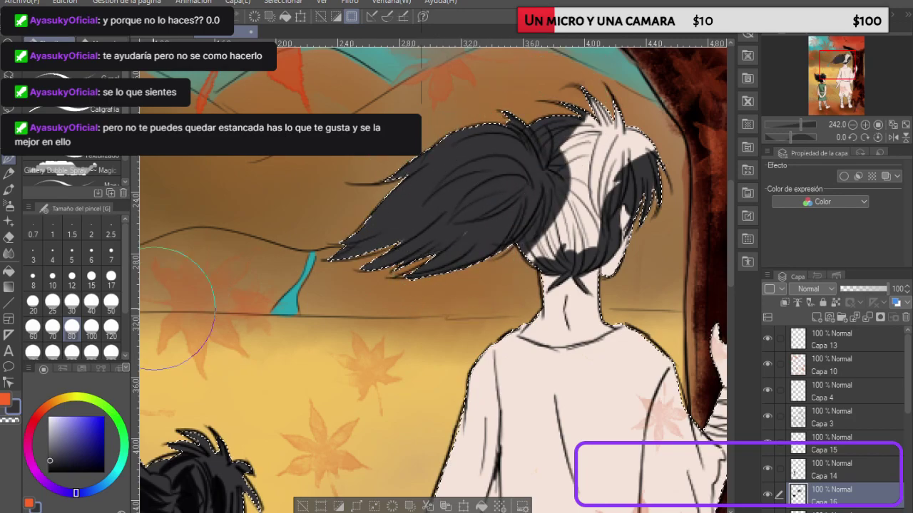
pyautogui.click(72, 300)
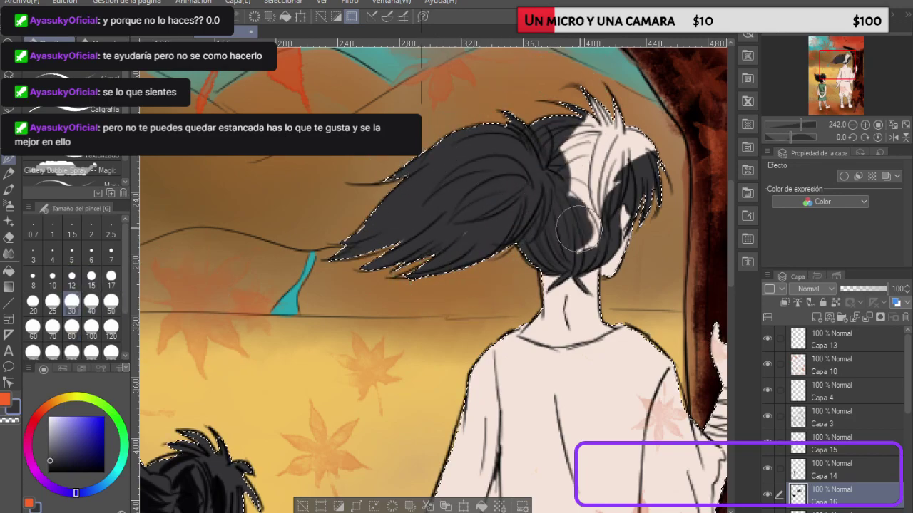
pyautogui.moveTo(585, 232); pyautogui.dragTo(613, 139)
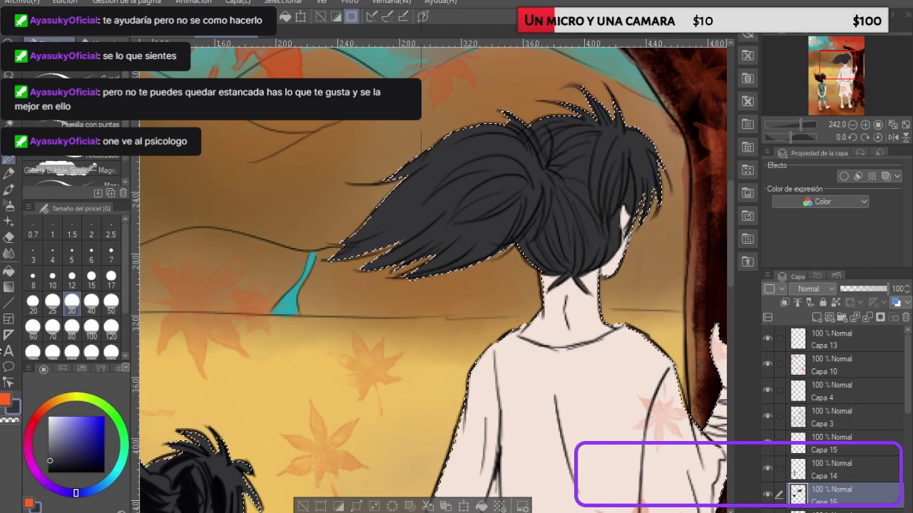
# Step: Sample a near-black from the reference picture and shade the taller figure's head hair and the ponytail's lower edge with brush size 12
pyautogui.click(72, 278)
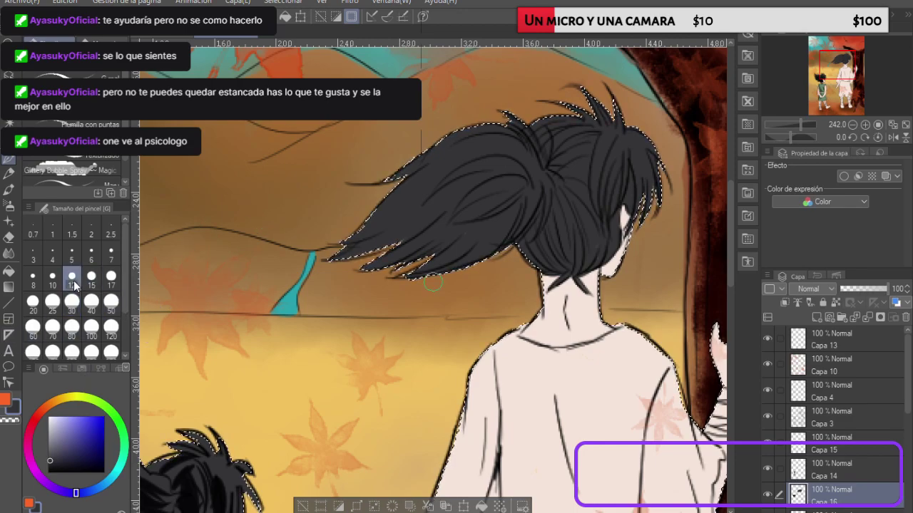
pyautogui.click(801, 95)
pyautogui.keyDown('alt'); pyautogui.click(802, 95); pyautogui.keyUp('alt')
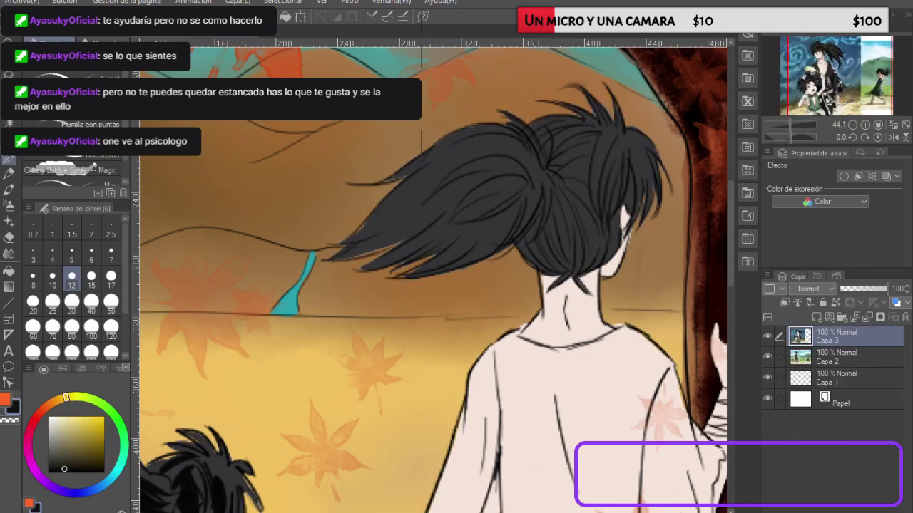
pyautogui.hotkey('ctrl', 'Tab')
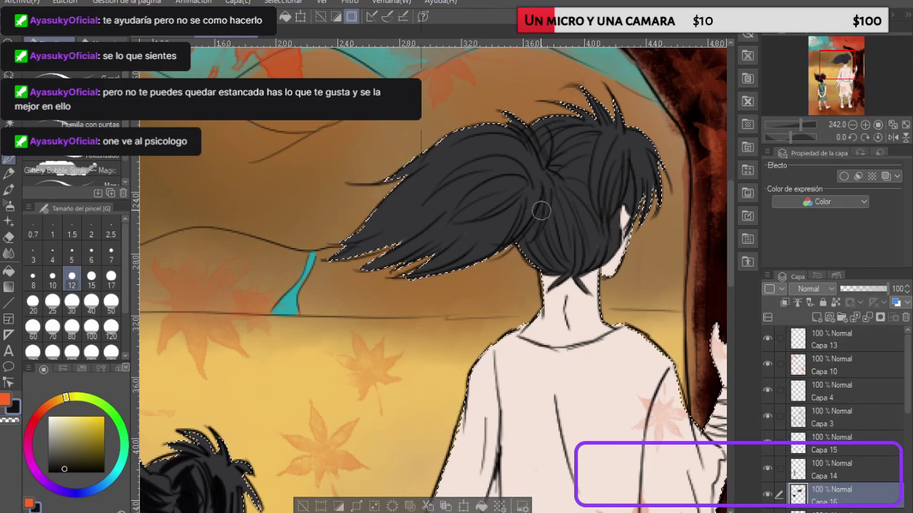
pyautogui.moveTo(531, 227); pyautogui.dragTo(537, 248)
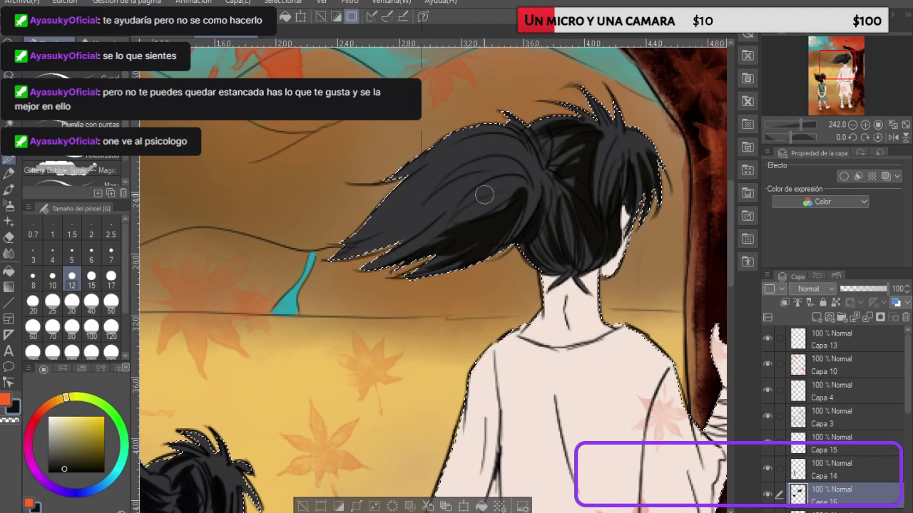
# Step: Shade the middle and upper strands of the taller figure's ponytail with near-black strokes on Capa 16
pyautogui.moveTo(511, 175)
pyautogui.mouseDown()
pyautogui.moveTo(435, 216)
pyautogui.moveTo(528, 185)
pyautogui.moveTo(412, 214)
pyautogui.mouseUp()
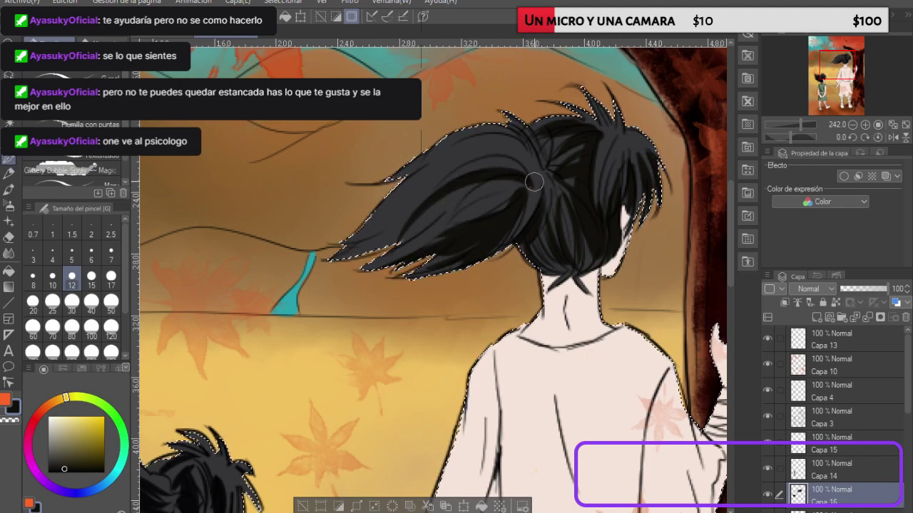
pyautogui.moveTo(515, 177)
pyautogui.mouseDown()
pyautogui.moveTo(404, 251)
pyautogui.moveTo(437, 227)
pyautogui.mouseUp()
pyautogui.moveTo(519, 200)
pyautogui.mouseDown()
pyautogui.moveTo(461, 214)
pyautogui.moveTo(516, 186)
pyautogui.moveTo(440, 222)
pyautogui.mouseUp()
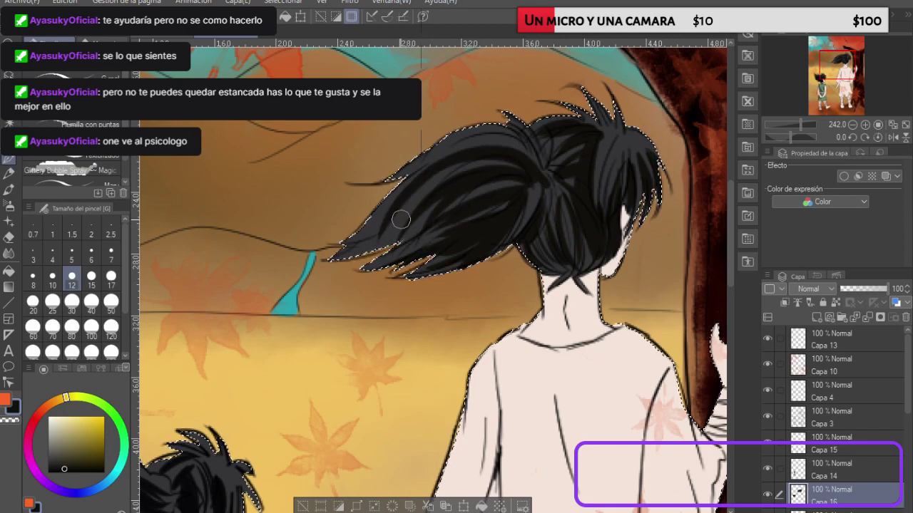
pyautogui.moveTo(526, 165); pyautogui.dragTo(398, 221)
pyautogui.moveTo(495, 175); pyautogui.dragTo(394, 227)
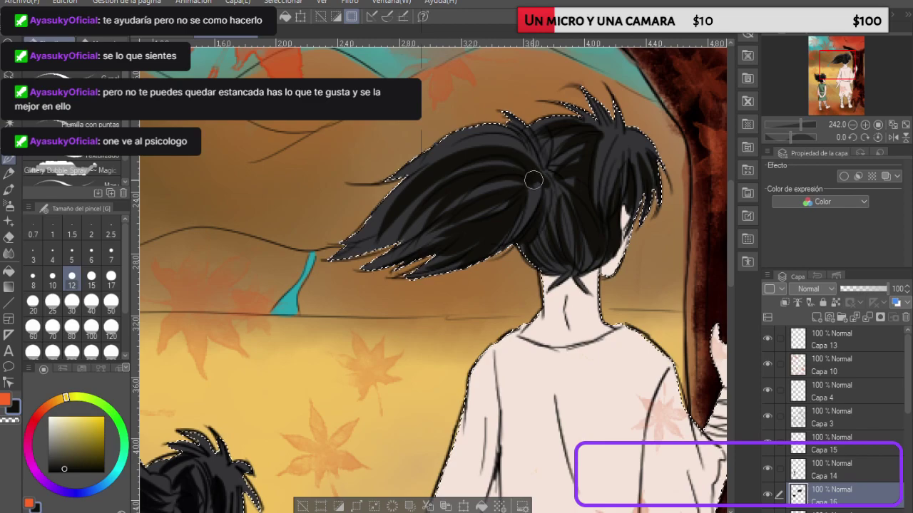
pyautogui.moveTo(522, 141); pyautogui.dragTo(413, 183)
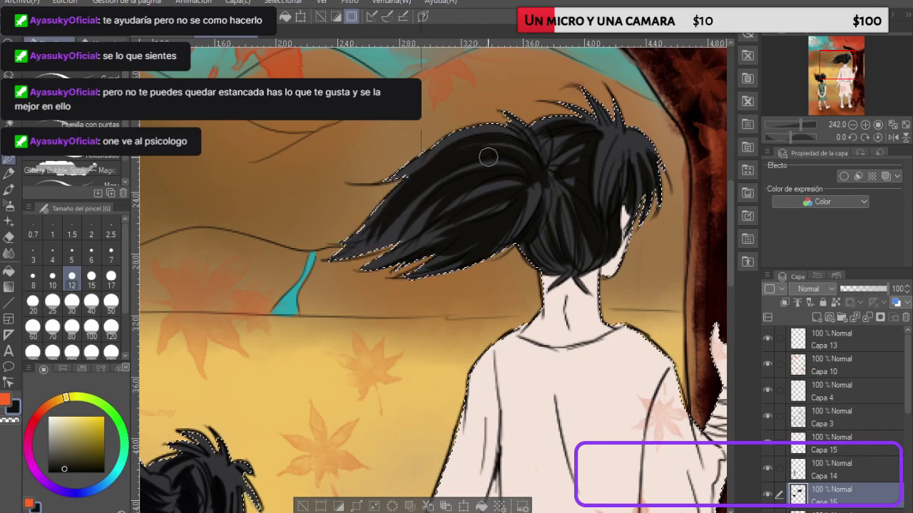
# Step: Shade the remaining lower ponytail strands, the hair tie area and the crown of the taller figure's head with near-black strokes
pyautogui.moveTo(487, 171)
pyautogui.mouseDown()
pyautogui.moveTo(403, 224)
pyautogui.moveTo(485, 188)
pyautogui.moveTo(437, 218)
pyautogui.mouseUp()
pyautogui.moveTo(544, 179); pyautogui.dragTo(518, 226)
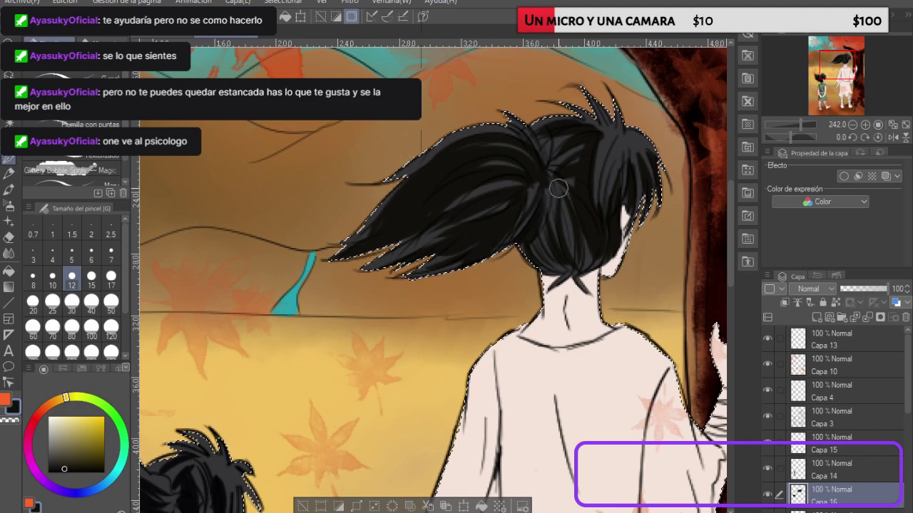
pyautogui.moveTo(547, 190); pyautogui.dragTo(528, 226)
pyautogui.moveTo(553, 169); pyautogui.dragTo(568, 151)
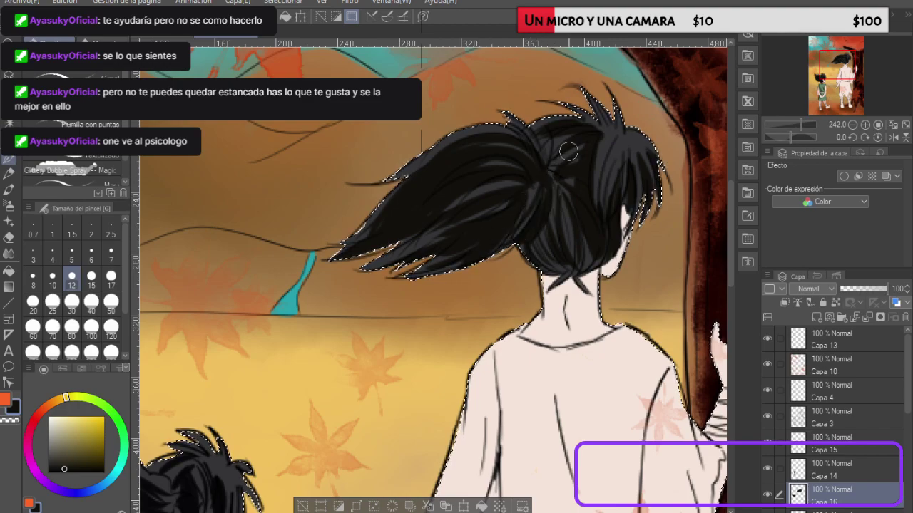
pyautogui.scroll(1, 569, 151)
pyautogui.scroll(-2, 572, 140)
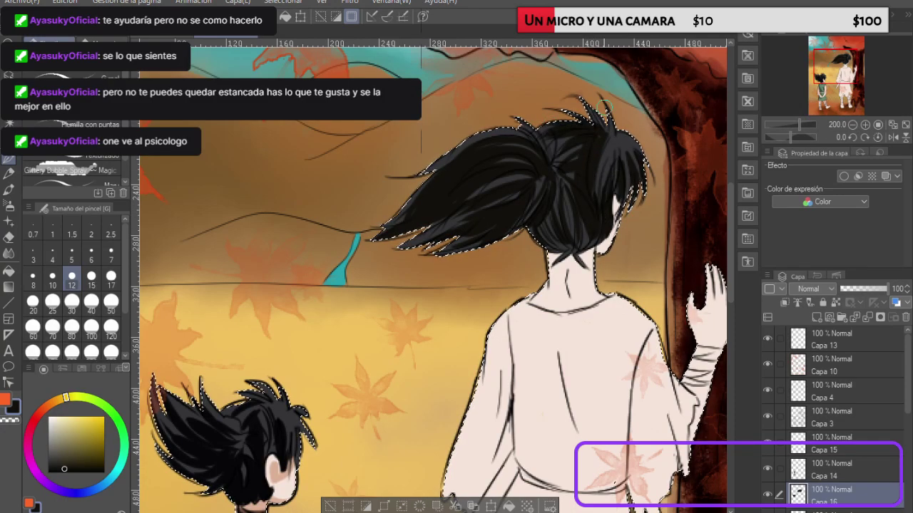
pyautogui.scroll(-2, 585, 142)
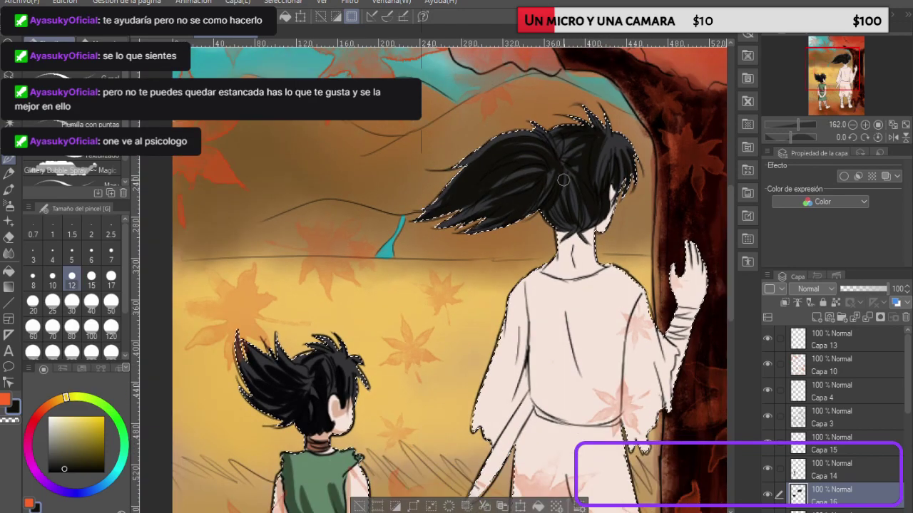
pyautogui.scroll(1, 563, 180)
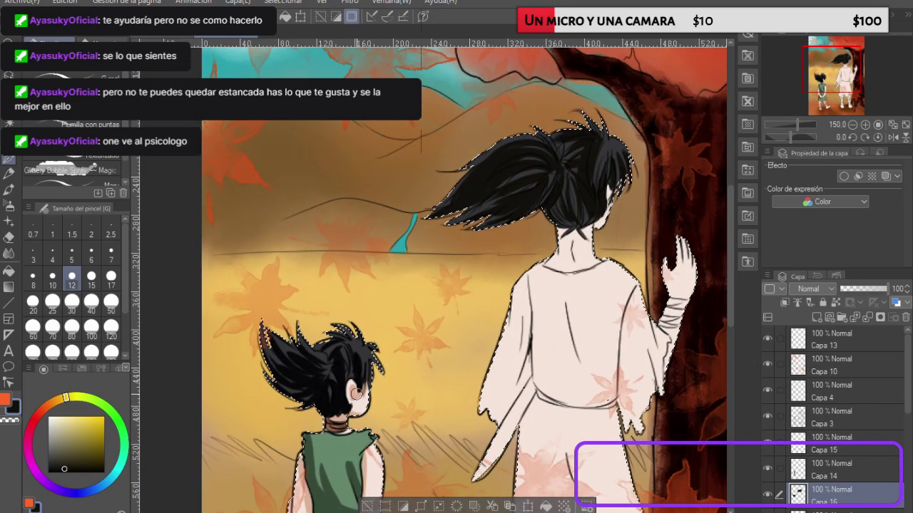
# Step: Sample the dark grey from the hair and fill the taller figure's whole robe with it, using brush size 80
pyautogui.keyDown('alt'); pyautogui.click(355, 395); pyautogui.keyUp('alt')
pyautogui.keyDown('alt'); pyautogui.click(353, 395); pyautogui.keyUp('alt')
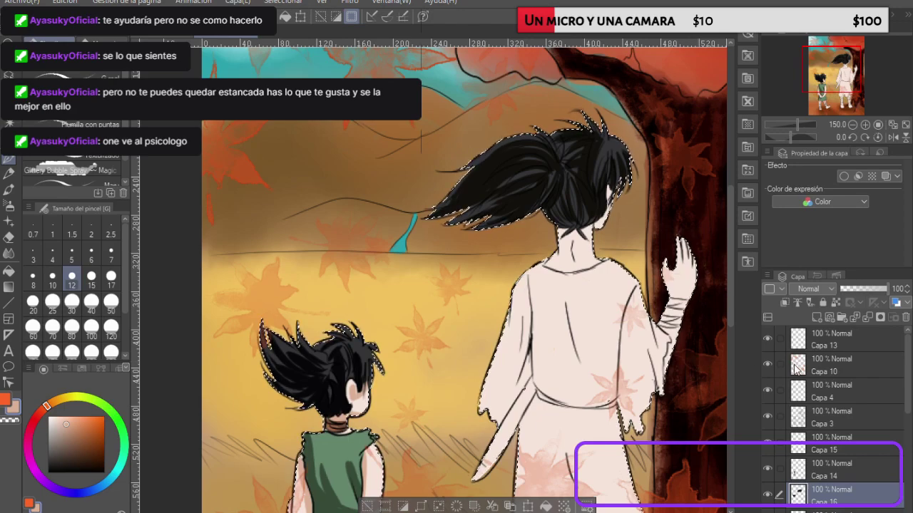
pyautogui.keyDown('alt'); pyautogui.click(490, 185); pyautogui.keyUp('alt')
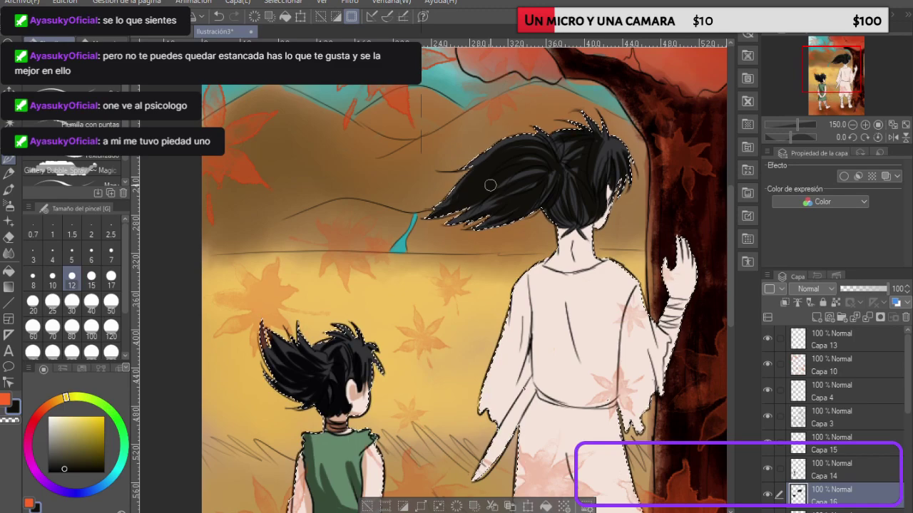
pyautogui.press('x')
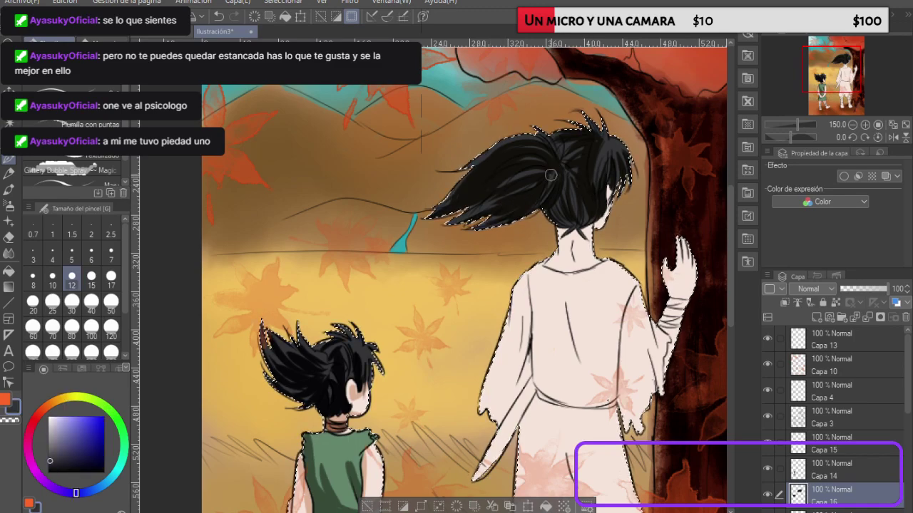
pyautogui.click(561, 308)
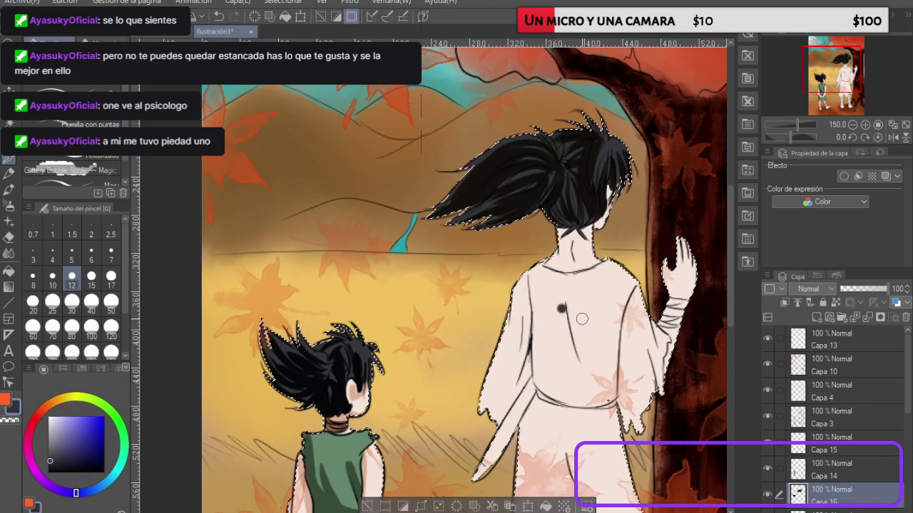
pyautogui.scroll(-6, 585, 322)
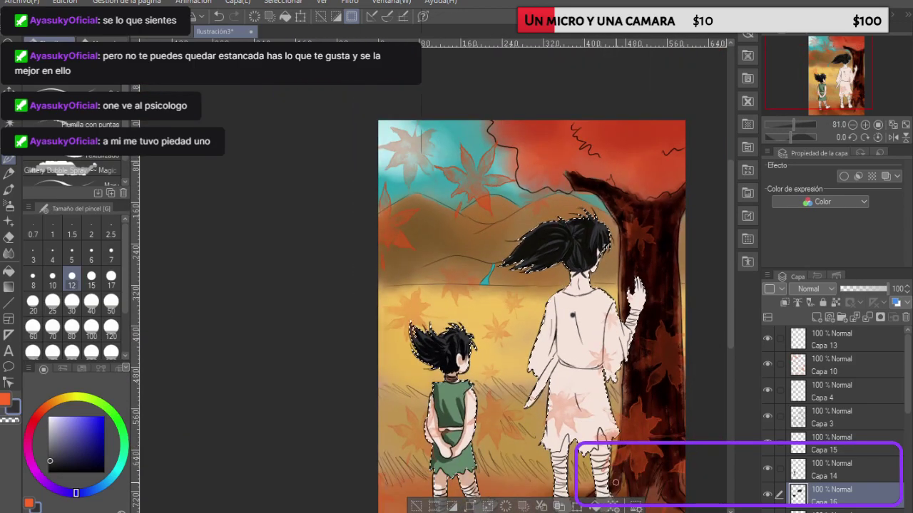
pyautogui.scroll(4, 627, 447)
pyautogui.scroll(1, 626, 448)
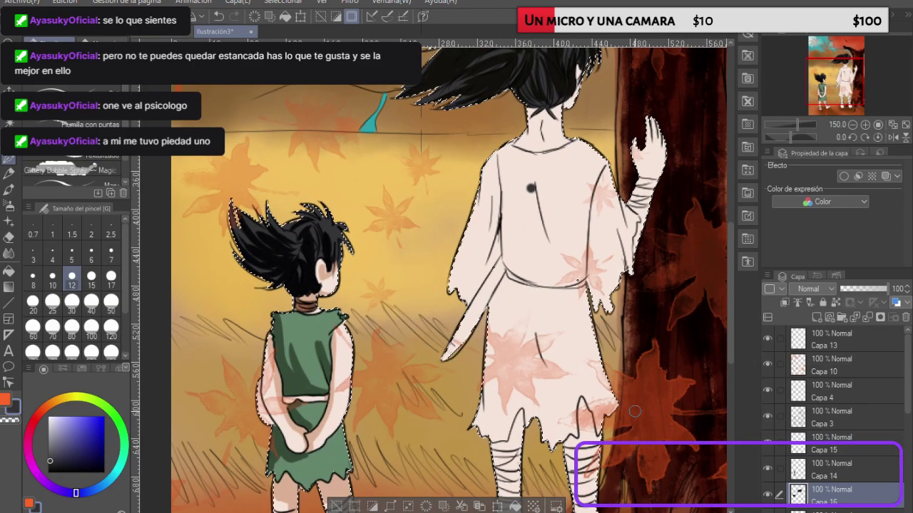
pyautogui.moveTo(462, 275); pyautogui.dragTo(451, 295)
pyautogui.moveTo(478, 230); pyautogui.dragTo(465, 265)
pyautogui.moveTo(461, 291)
pyautogui.mouseDown()
pyautogui.moveTo(451, 330)
pyautogui.moveTo(503, 251)
pyautogui.mouseUp()
pyautogui.moveTo(479, 321)
pyautogui.mouseDown()
pyautogui.moveTo(510, 254)
pyautogui.moveTo(524, 263)
pyautogui.moveTo(492, 285)
pyautogui.moveTo(517, 218)
pyautogui.moveTo(434, 224)
pyautogui.moveTo(466, 179)
pyautogui.moveTo(497, 162)
pyautogui.moveTo(546, 189)
pyautogui.moveTo(563, 179)
pyautogui.moveTo(594, 275)
pyautogui.moveTo(614, 207)
pyautogui.moveTo(577, 299)
pyautogui.moveTo(522, 332)
pyautogui.moveTo(499, 407)
pyautogui.moveTo(517, 360)
pyautogui.moveTo(495, 381)
pyautogui.moveTo(514, 424)
pyautogui.moveTo(599, 367)
pyautogui.mouseUp()
pyautogui.click(72, 325)
# Step: Erase the dark grey overflow from the taller figure's legs and raised forearm with eraser size 30
pyautogui.press('e')
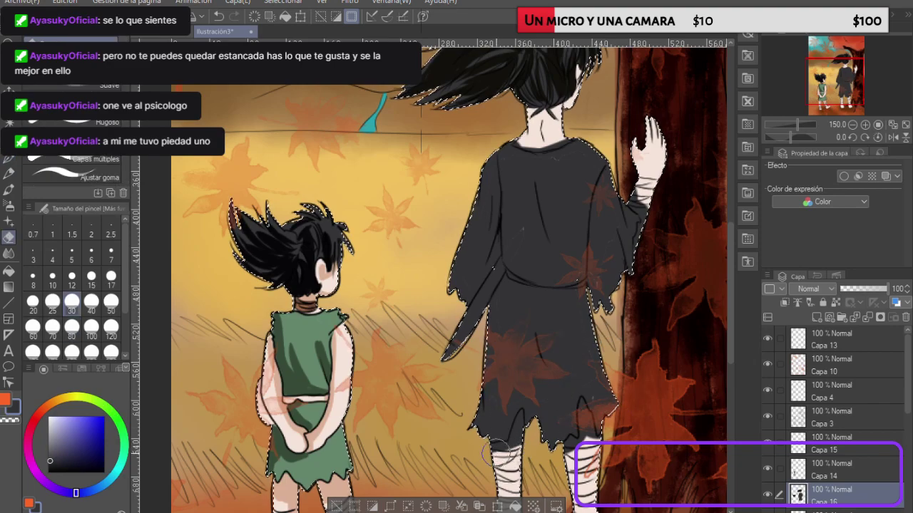
pyautogui.moveTo(492, 450)
pyautogui.mouseDown()
pyautogui.moveTo(513, 448)
pyautogui.moveTo(519, 410)
pyautogui.moveTo(513, 439)
pyautogui.moveTo(521, 437)
pyautogui.mouseUp()
pyautogui.moveTo(580, 442); pyautogui.dragTo(568, 456)
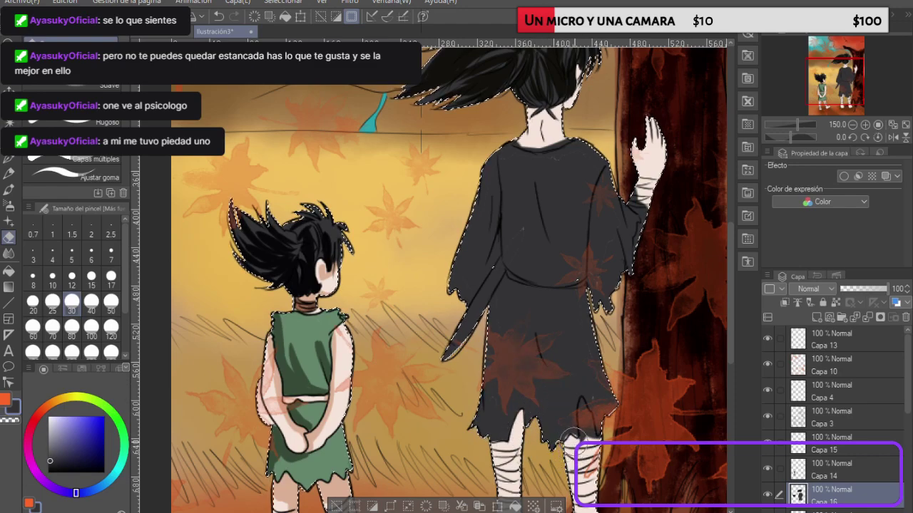
pyautogui.moveTo(584, 413)
pyautogui.mouseDown()
pyautogui.moveTo(606, 467)
pyautogui.moveTo(581, 426)
pyautogui.mouseUp()
pyautogui.moveTo(647, 200)
pyautogui.mouseDown()
pyautogui.moveTo(641, 185)
pyautogui.moveTo(646, 229)
pyautogui.mouseUp()
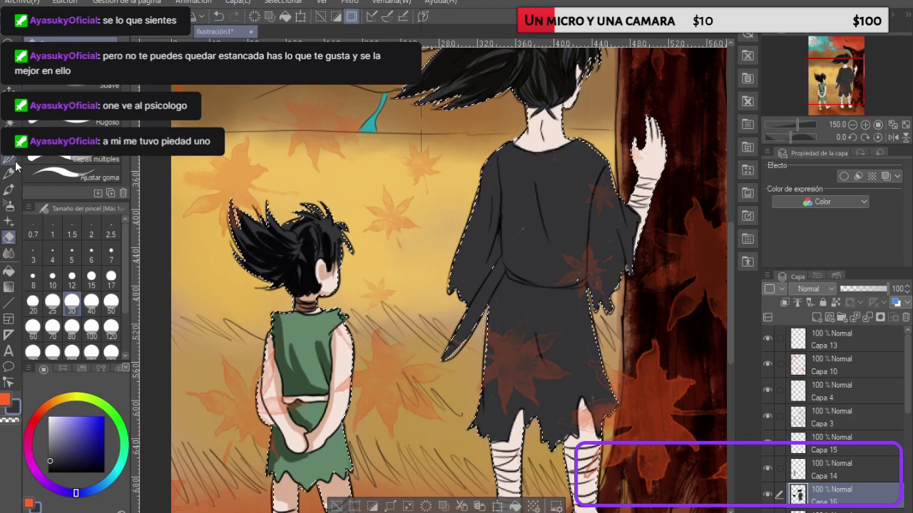
# Step: Sample near-black from the ponytail and paint fold shadows on the robe's sleeves, back, belt area and skirt with brush size 80
pyautogui.click(12, 162)
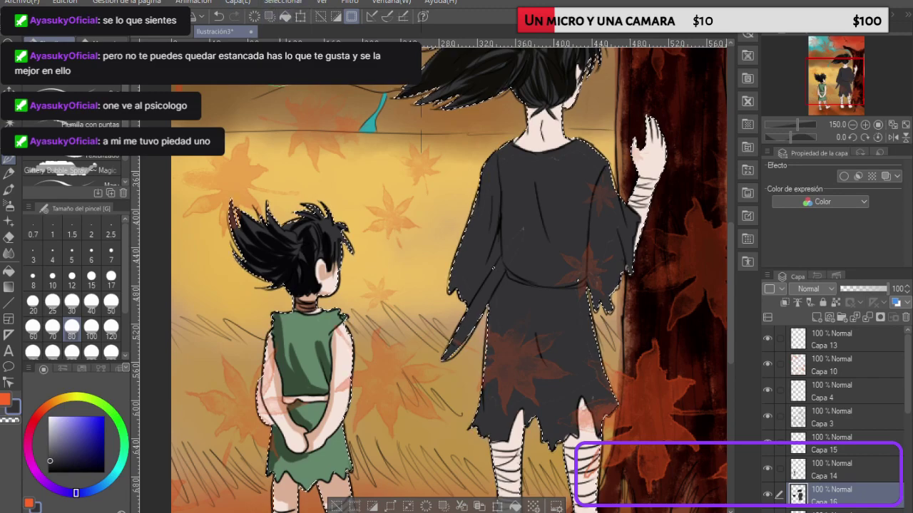
pyautogui.keyDown('alt'); pyautogui.click(445, 61); pyautogui.keyUp('alt')
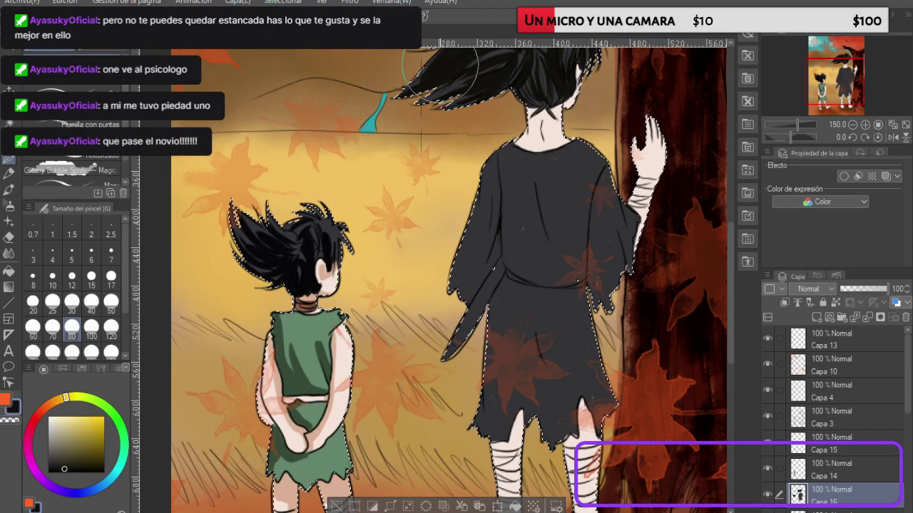
pyautogui.moveTo(491, 188)
pyautogui.mouseDown()
pyautogui.moveTo(477, 254)
pyautogui.moveTo(494, 240)
pyautogui.moveTo(492, 227)
pyautogui.moveTo(474, 286)
pyautogui.moveTo(493, 247)
pyautogui.moveTo(468, 297)
pyautogui.moveTo(491, 246)
pyautogui.moveTo(491, 257)
pyautogui.moveTo(447, 364)
pyautogui.moveTo(491, 278)
pyautogui.mouseUp()
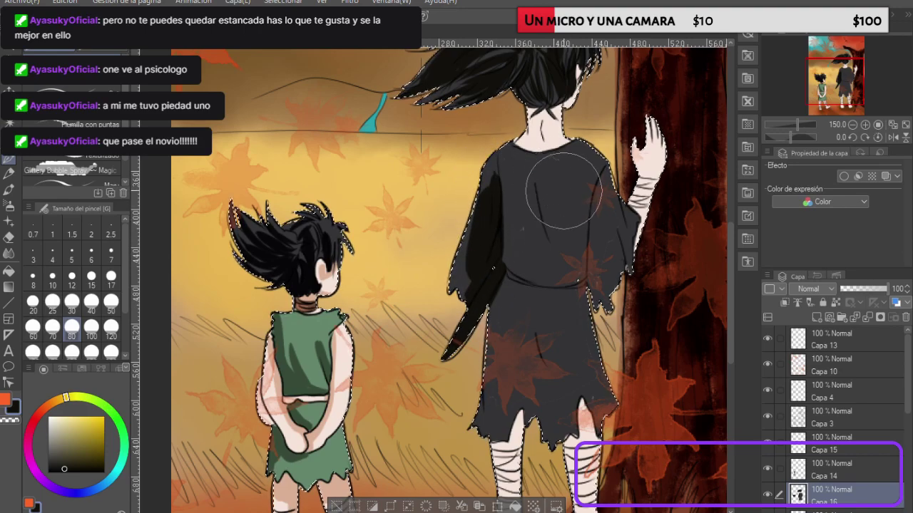
pyautogui.moveTo(554, 207)
pyautogui.mouseDown()
pyautogui.moveTo(539, 232)
pyautogui.moveTo(530, 206)
pyautogui.moveTo(504, 271)
pyautogui.moveTo(525, 197)
pyautogui.moveTo(525, 254)
pyautogui.moveTo(531, 240)
pyautogui.moveTo(538, 244)
pyautogui.moveTo(526, 185)
pyautogui.moveTo(521, 231)
pyautogui.moveTo(563, 159)
pyautogui.moveTo(583, 191)
pyautogui.moveTo(579, 218)
pyautogui.moveTo(601, 173)
pyautogui.moveTo(581, 274)
pyautogui.moveTo(587, 216)
pyautogui.moveTo(563, 261)
pyautogui.mouseUp()
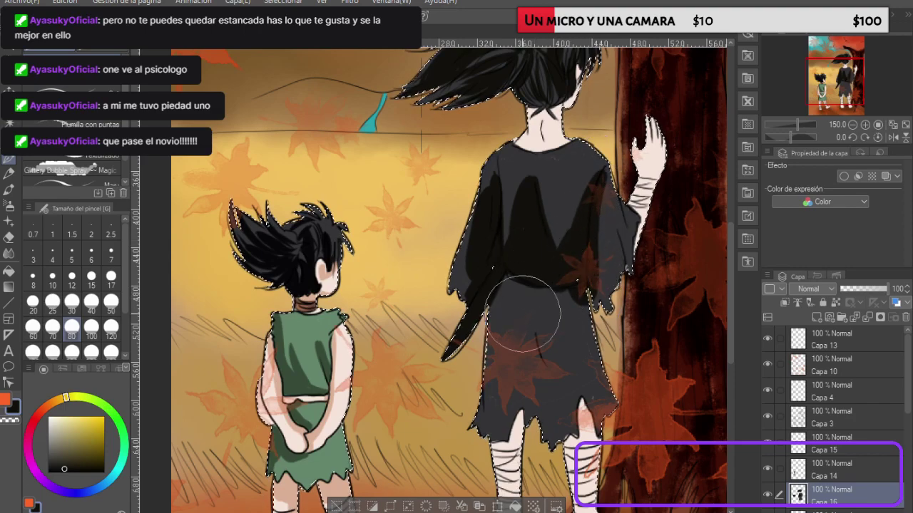
pyautogui.moveTo(525, 303); pyautogui.dragTo(534, 375)
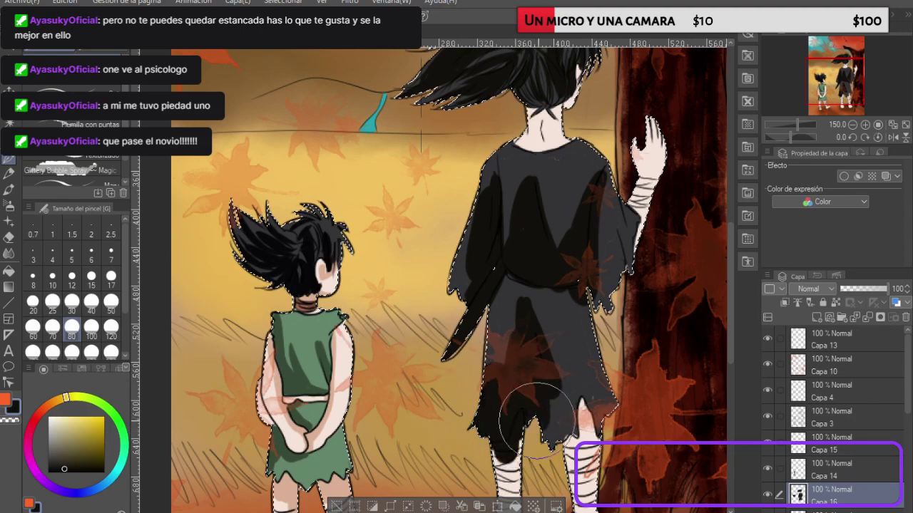
pyautogui.moveTo(572, 397)
pyautogui.mouseDown()
pyautogui.moveTo(590, 353)
pyautogui.moveTo(570, 285)
pyautogui.moveTo(573, 394)
pyautogui.moveTo(583, 306)
pyautogui.mouseUp()
pyautogui.moveTo(602, 198); pyautogui.dragTo(627, 281)
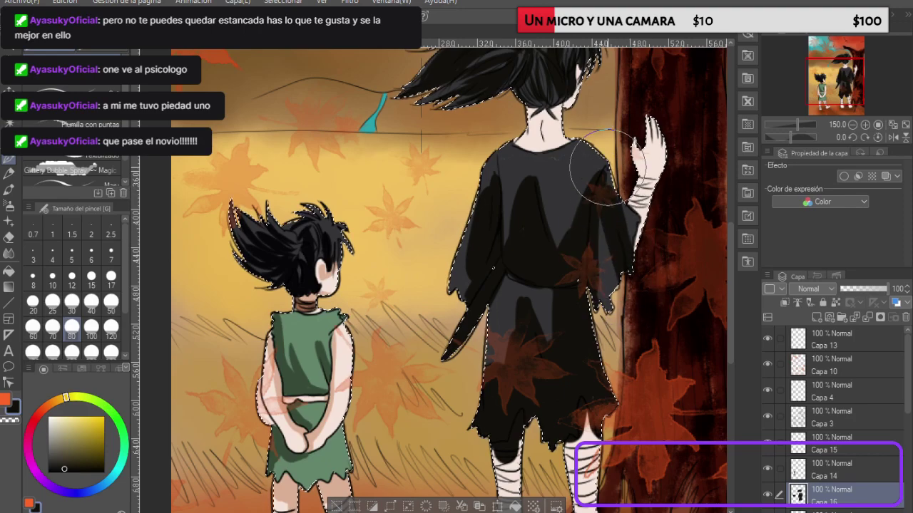
pyautogui.moveTo(607, 178); pyautogui.dragTo(643, 269)
pyautogui.moveTo(607, 161); pyautogui.dragTo(561, 270)
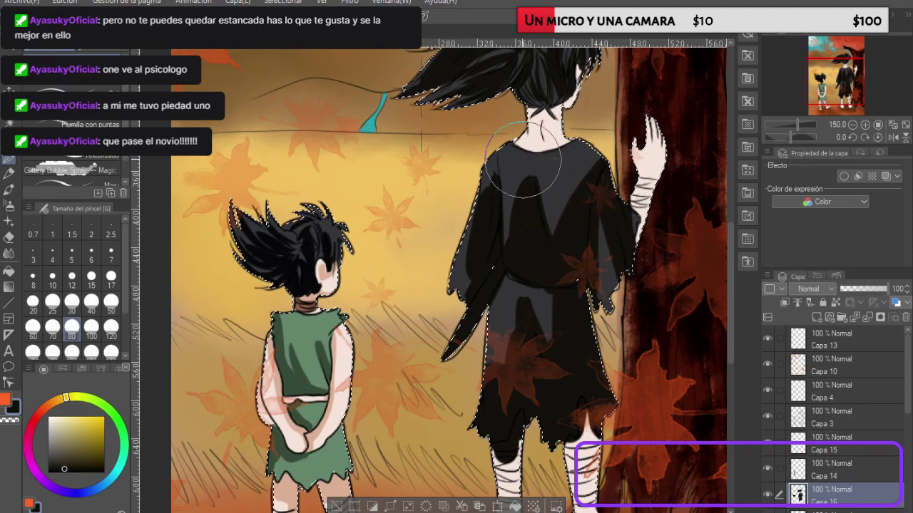
pyautogui.moveTo(496, 154)
pyautogui.mouseDown()
pyautogui.moveTo(496, 228)
pyautogui.moveTo(508, 220)
pyautogui.moveTo(505, 193)
pyautogui.mouseUp()
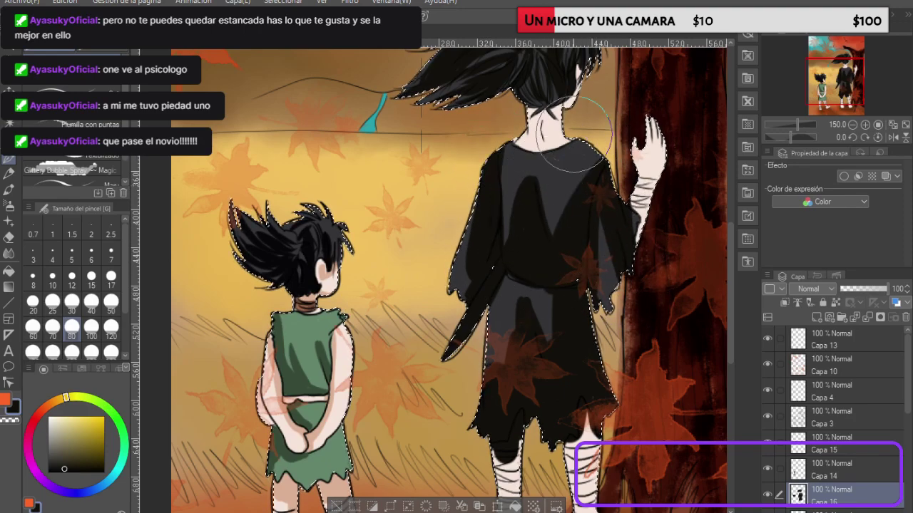
# Step: Erase the near-black overflow from both of the taller figure's legs below the torn hem
pyautogui.press('e')
pyautogui.moveTo(518, 457); pyautogui.dragTo(499, 458)
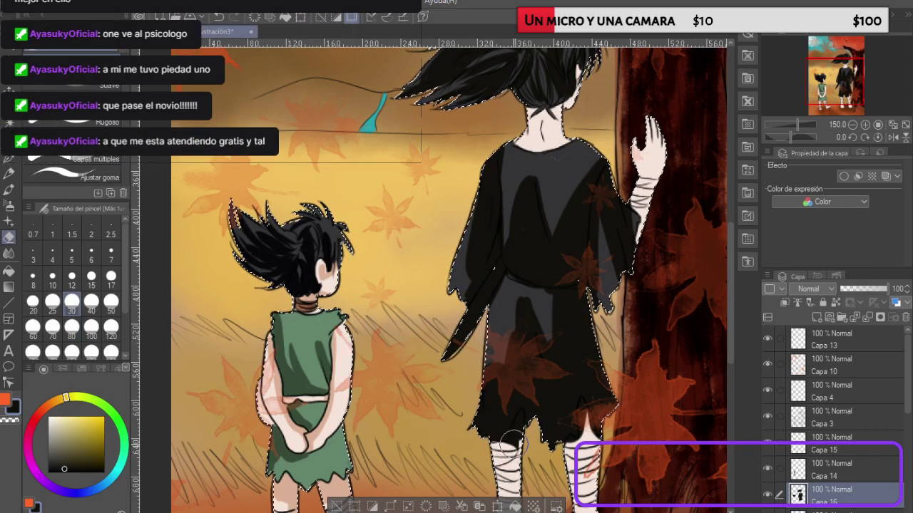
pyautogui.moveTo(517, 458); pyautogui.dragTo(523, 439)
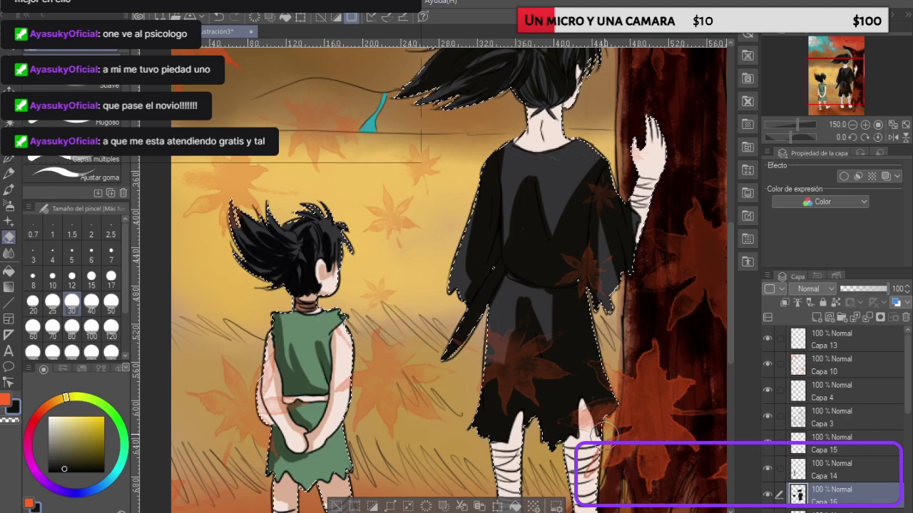
# Step: Sample off-white from the reference picture and add a new layer, Capa 17, above the robe colour in the drawing
pyautogui.click(809, 130)
pyautogui.keyDown('alt'); pyautogui.click(811, 122); pyautogui.keyUp('alt')
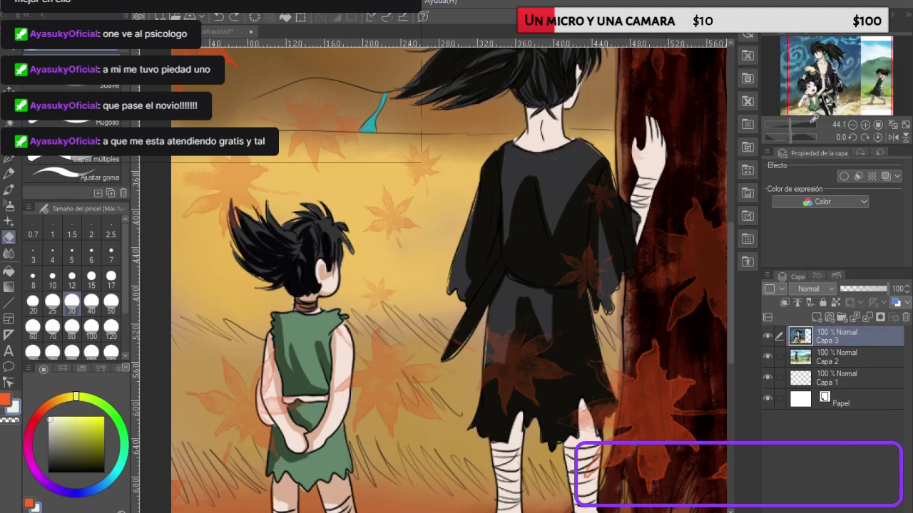
pyautogui.hotkey('ctrl', 'Tab')
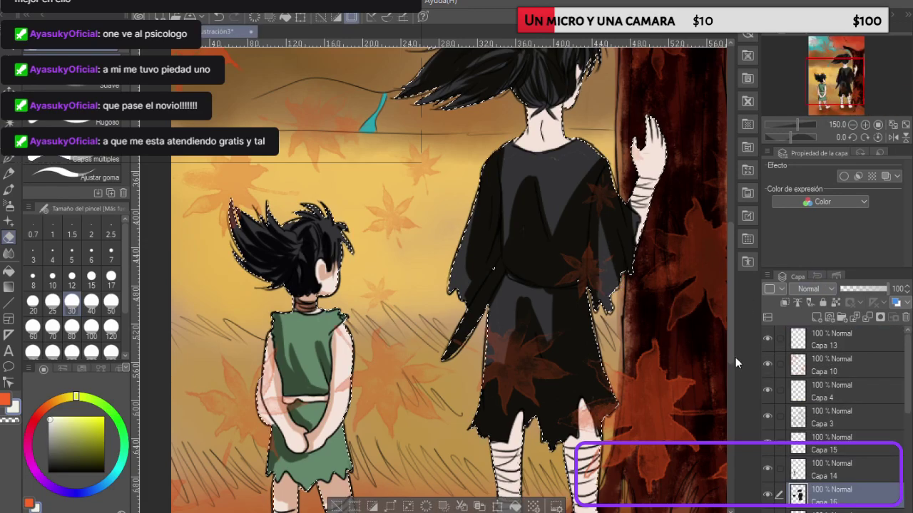
pyautogui.click(814, 315)
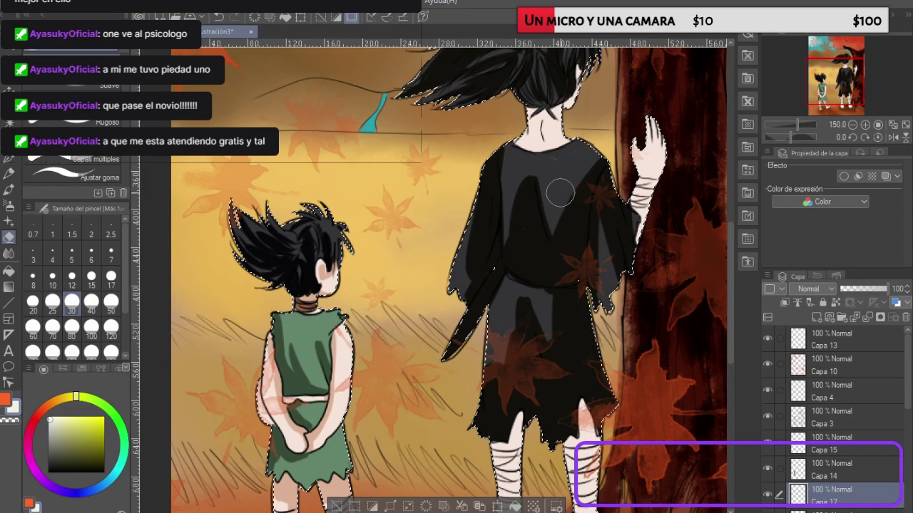
# Step: Paint off-white motifs of a pointed cap over a curved base on the robe's back, skirt and far sleeve, trimming the lower sleeve motif
pyautogui.press('p')
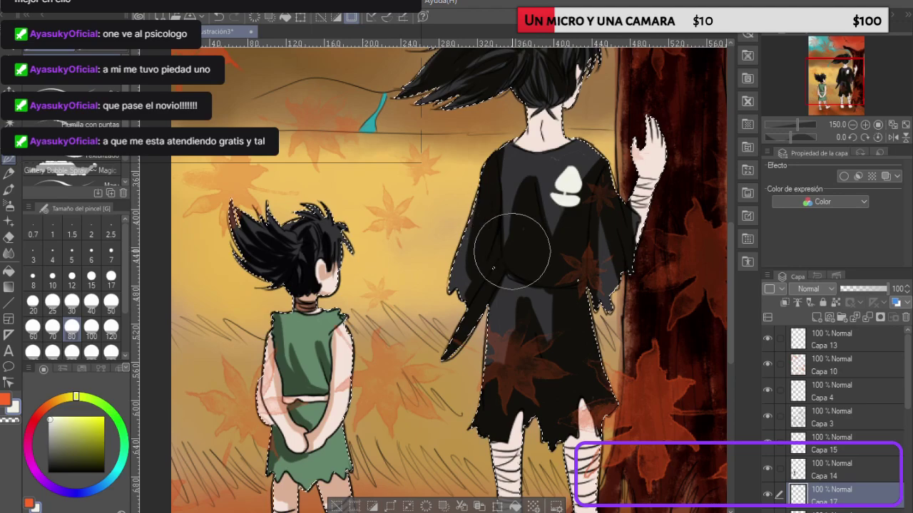
pyautogui.moveTo(524, 249)
pyautogui.mouseDown()
pyautogui.moveTo(515, 267)
pyautogui.moveTo(528, 236)
pyautogui.mouseUp()
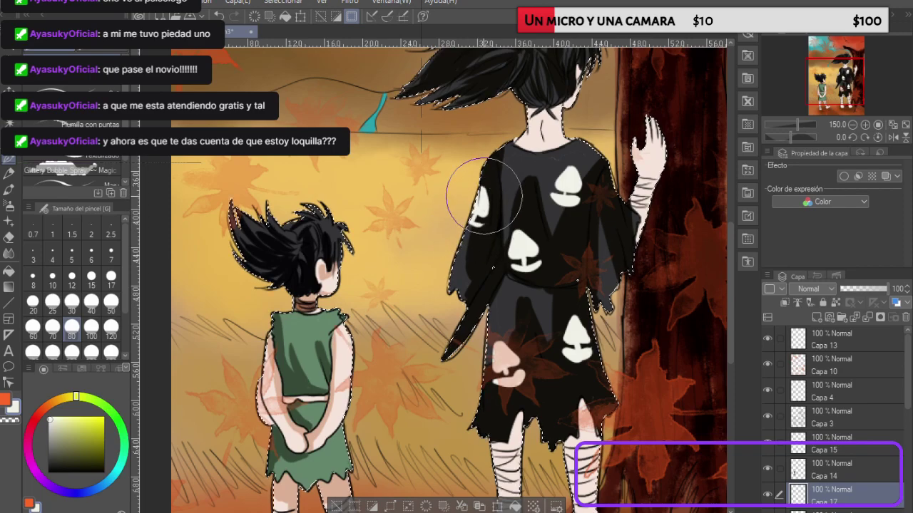
pyautogui.moveTo(472, 253)
pyautogui.mouseDown()
pyautogui.moveTo(473, 274)
pyautogui.moveTo(467, 264)
pyautogui.moveTo(483, 278)
pyautogui.moveTo(477, 286)
pyautogui.moveTo(500, 235)
pyautogui.moveTo(546, 224)
pyautogui.mouseUp()
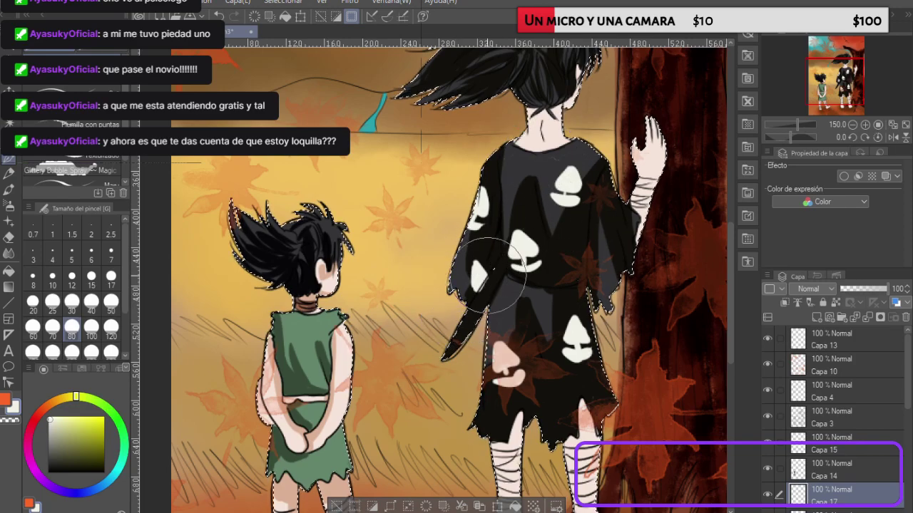
pyautogui.press('e')
pyautogui.moveTo(494, 278)
pyautogui.mouseDown()
pyautogui.moveTo(491, 266)
pyautogui.moveTo(471, 293)
pyautogui.mouseUp()
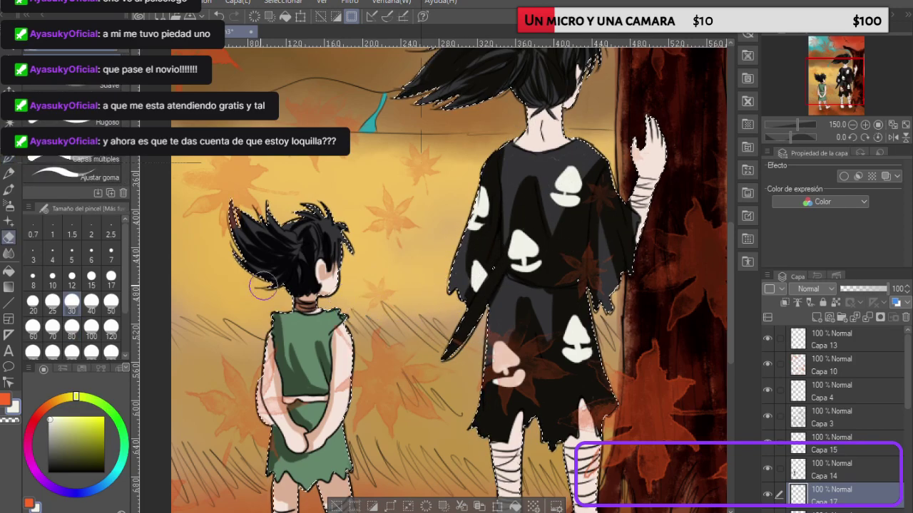
# Step: Add more off-white motifs on the sleeve nearest the tree, the hem, the shoulder and around the belt, undoing a stray hem stroke
pyautogui.click(15, 161)
pyautogui.click(607, 225)
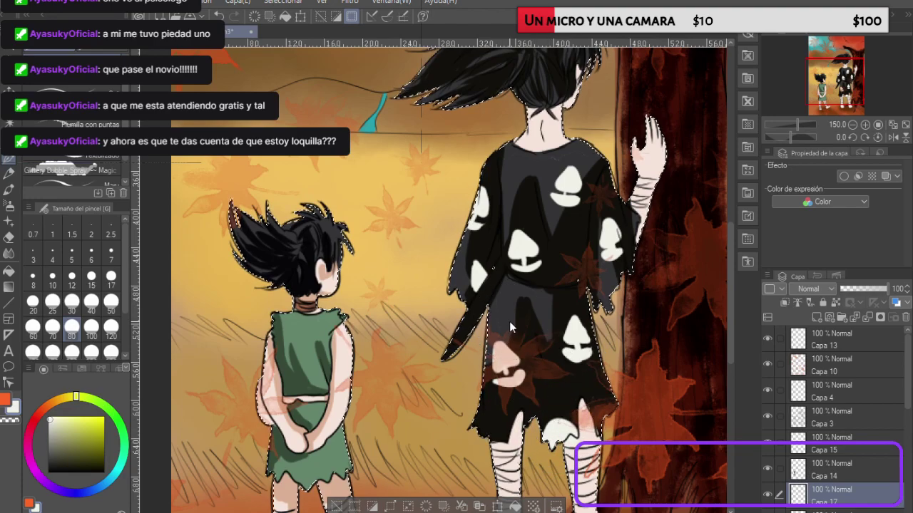
pyautogui.hotkey('ctrl', 'z')
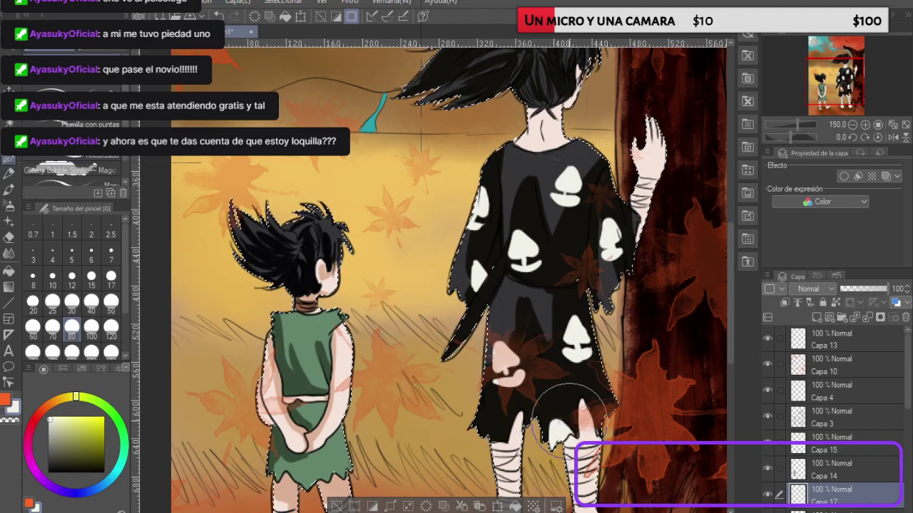
pyautogui.moveTo(544, 291)
pyautogui.mouseDown()
pyautogui.moveTo(533, 313)
pyautogui.moveTo(555, 319)
pyautogui.mouseUp()
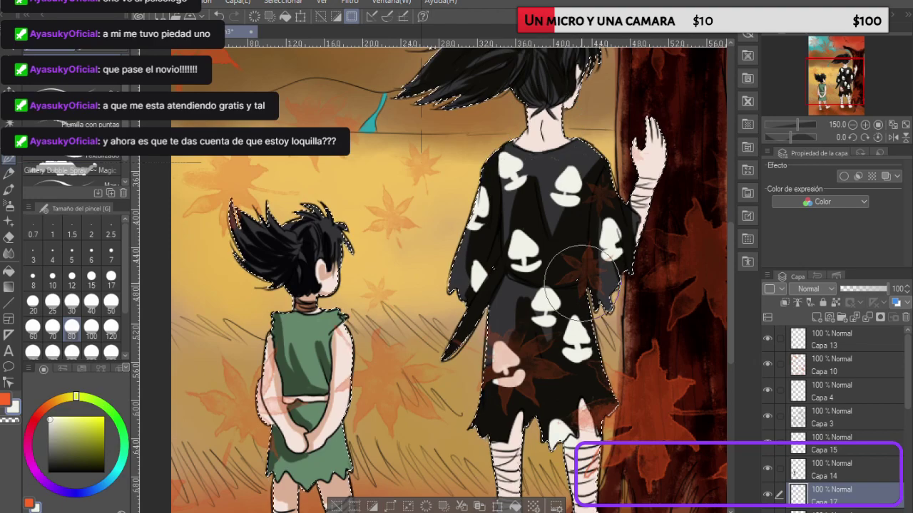
pyautogui.moveTo(577, 247)
pyautogui.mouseDown()
pyautogui.moveTo(566, 262)
pyautogui.moveTo(585, 261)
pyautogui.moveTo(569, 273)
pyautogui.mouseUp()
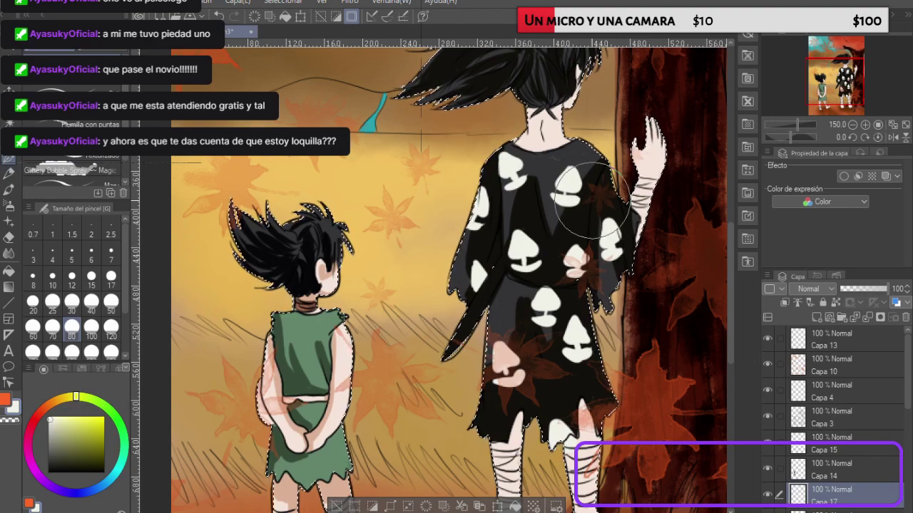
# Step: Paint a thin off-white cord belt across the waist of the taller figure's dark robe, using the reference picture as a guide
pyautogui.scroll(-3, 591, 200)
pyautogui.scroll(4, 592, 201)
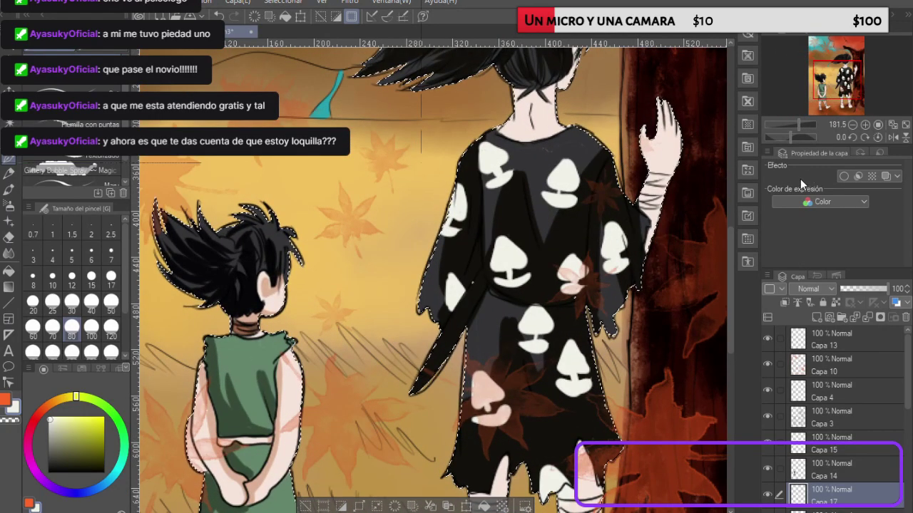
pyautogui.click(912, 168)
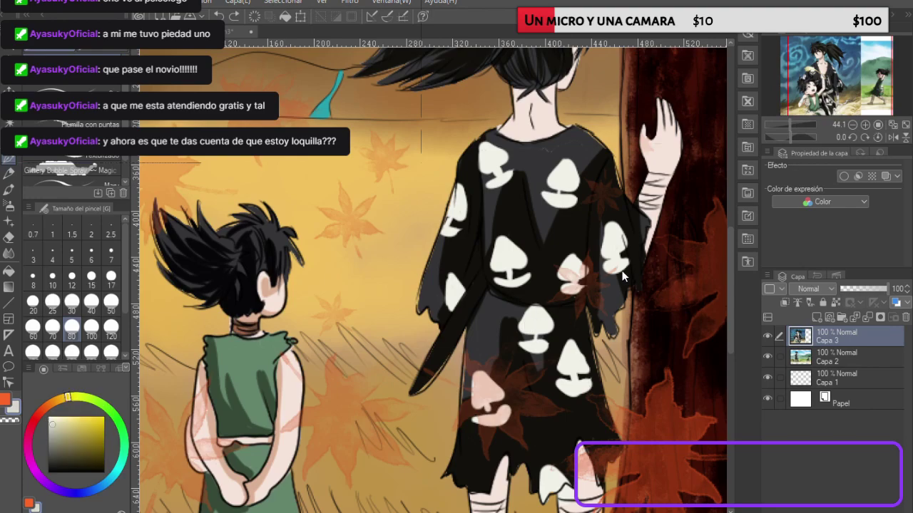
pyautogui.hotkey('ctrl', 'Tab')
pyautogui.scroll(2, 621, 269)
pyautogui.scroll(2, 621, 269)
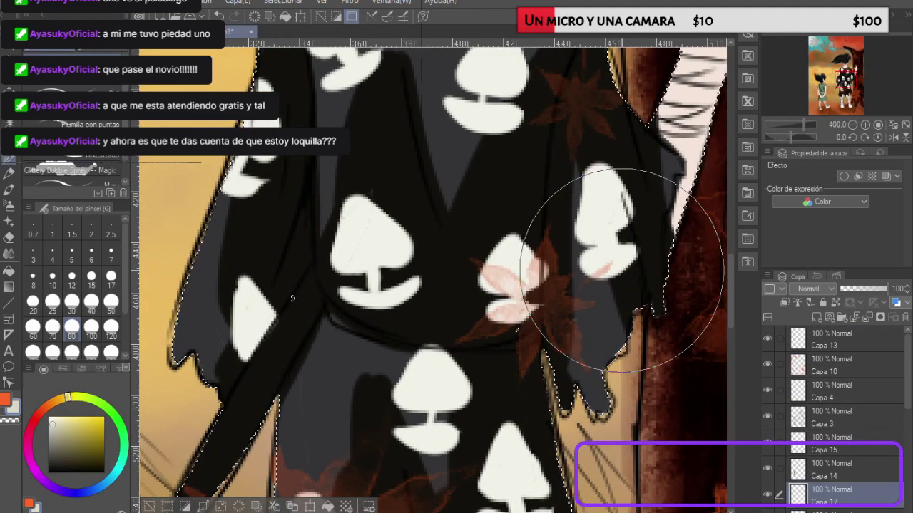
pyautogui.moveTo(324, 305)
pyautogui.mouseDown()
pyautogui.moveTo(379, 337)
pyautogui.moveTo(342, 318)
pyautogui.moveTo(434, 350)
pyautogui.moveTo(361, 330)
pyautogui.moveTo(466, 348)
pyautogui.moveTo(487, 338)
pyautogui.moveTo(440, 346)
pyautogui.moveTo(501, 344)
pyautogui.moveTo(524, 328)
pyautogui.mouseUp()
pyautogui.scroll(2, 363, 395)
pyautogui.scroll(-2, 364, 394)
pyautogui.scroll(-10, 364, 393)
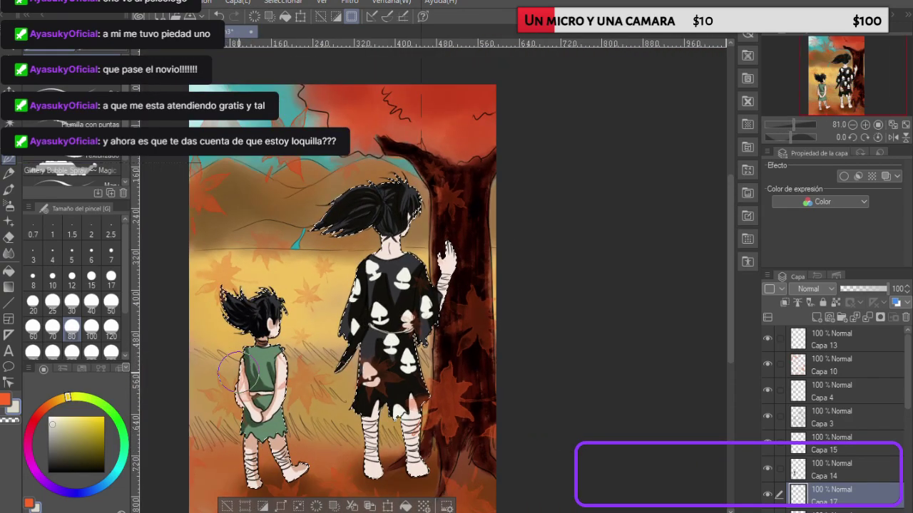
# Step: Sample a tan skin-shadow tone from the reference picture and shade the taller figure's neck, raised hand and legs on layer Capa 12
pyautogui.click(799, 126)
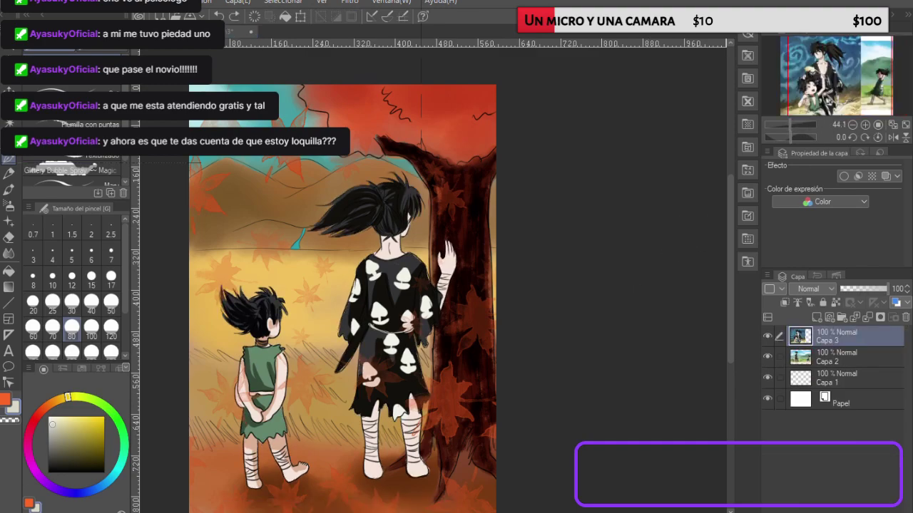
pyautogui.keyDown('alt'); pyautogui.click(792, 122); pyautogui.keyUp('alt')
pyautogui.hotkey('ctrl', 'Tab')
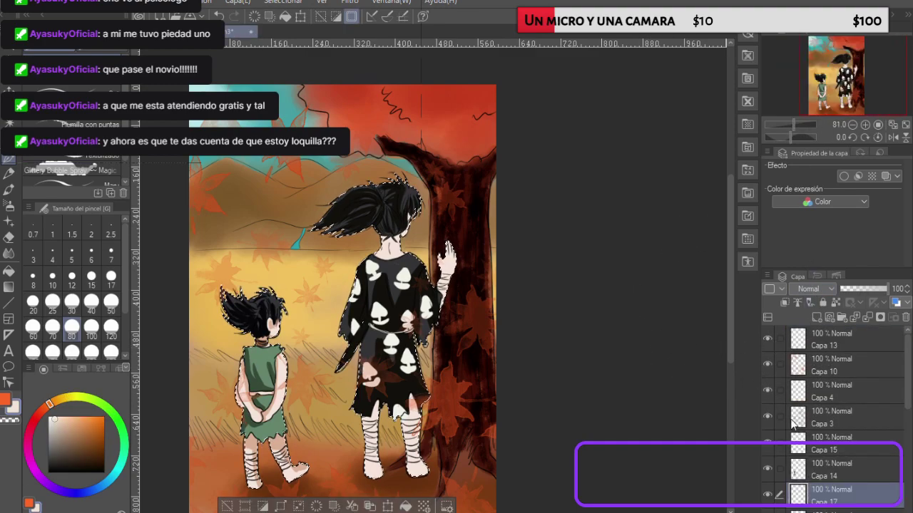
pyautogui.scroll(-2, 813, 436)
pyautogui.click(811, 434)
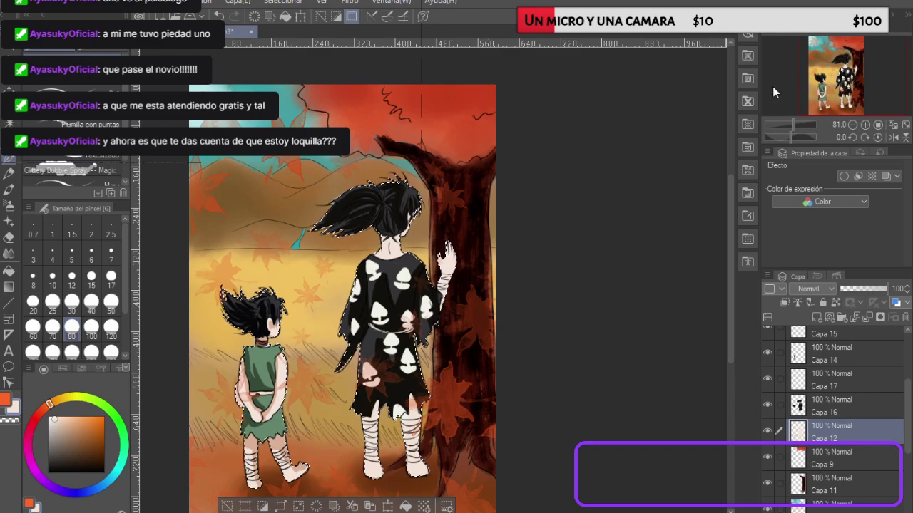
pyautogui.click(791, 107)
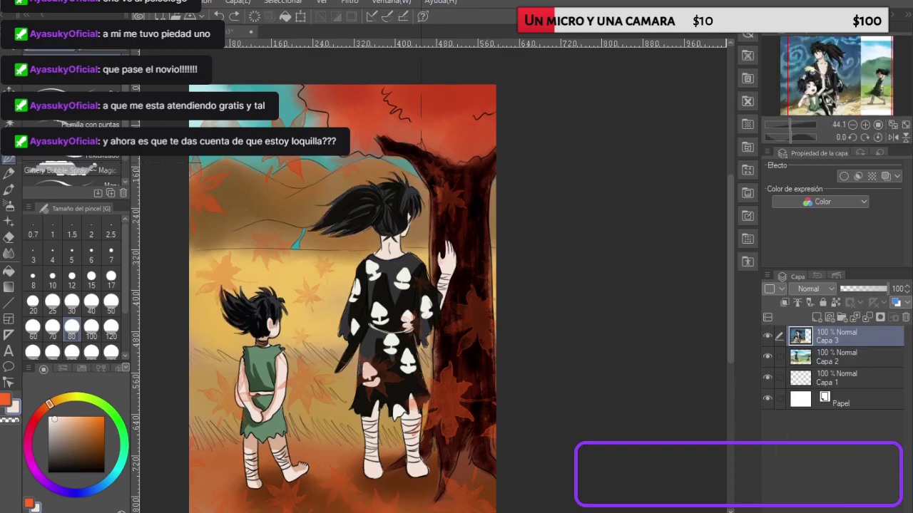
pyautogui.keyDown('alt'); pyautogui.click(785, 104); pyautogui.keyUp('alt')
pyautogui.keyDown('alt'); pyautogui.click(783, 103); pyautogui.keyUp('alt')
pyautogui.hotkey('ctrl', 'Tab')
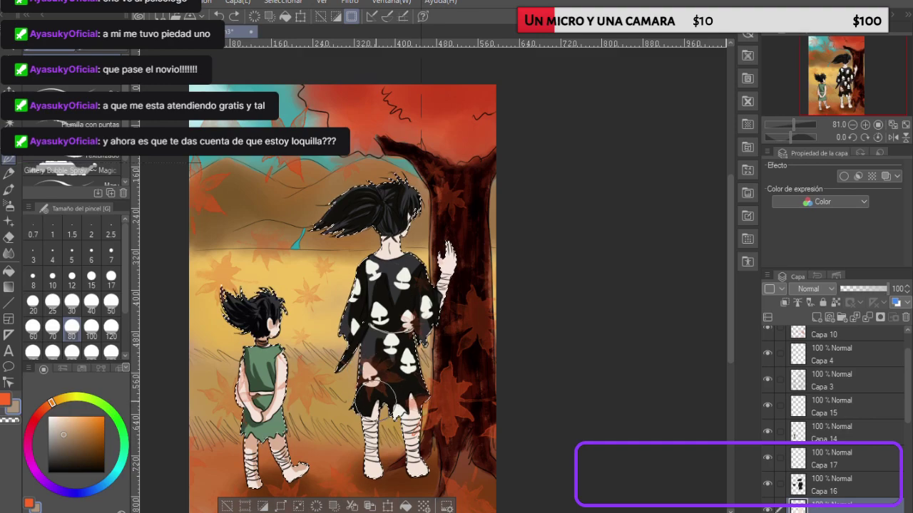
pyautogui.click(377, 406)
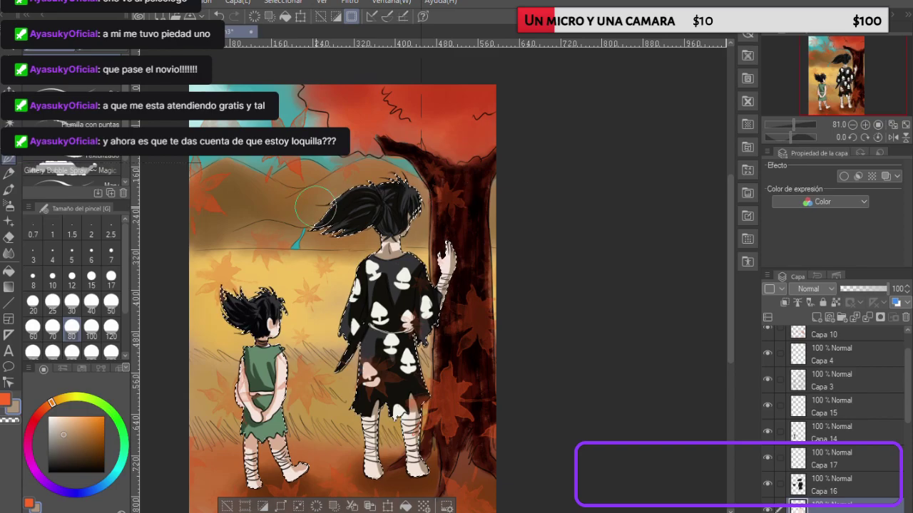
# Step: Review the whole coloured drawing and its layers, comparing them with the reference picture
pyautogui.scroll(-5, 515, 223)
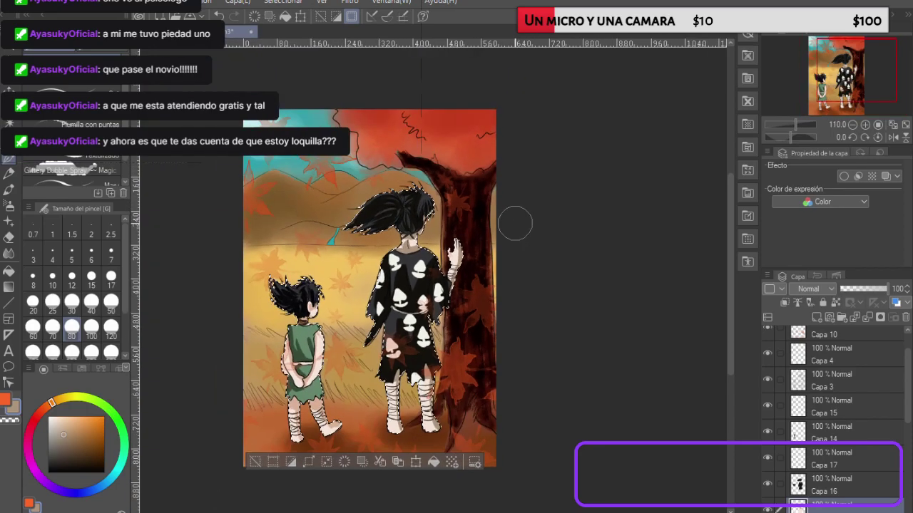
pyautogui.scroll(3, 446, 424)
pyautogui.scroll(2, 431, 321)
pyautogui.scroll(-9, 437, 285)
pyautogui.scroll(4, 354, 261)
pyautogui.scroll(1, 348, 264)
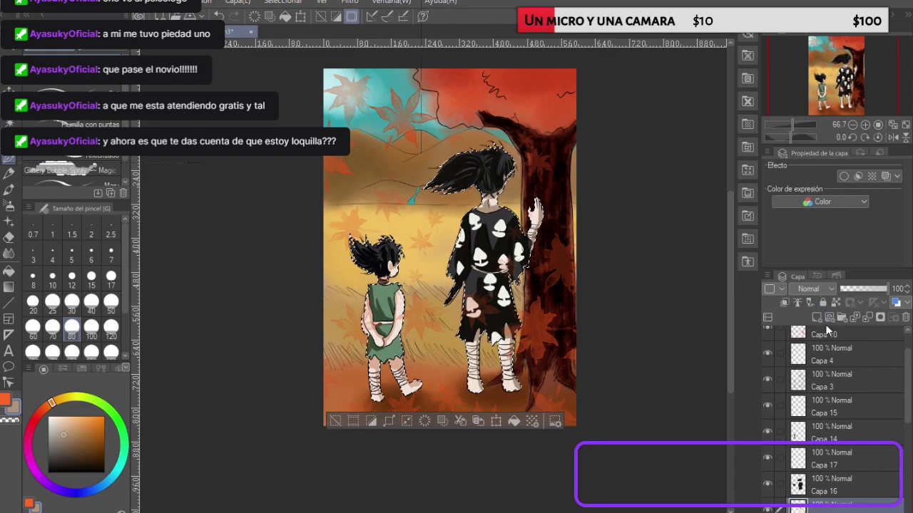
pyautogui.scroll(1, 830, 342)
pyautogui.click(834, 348)
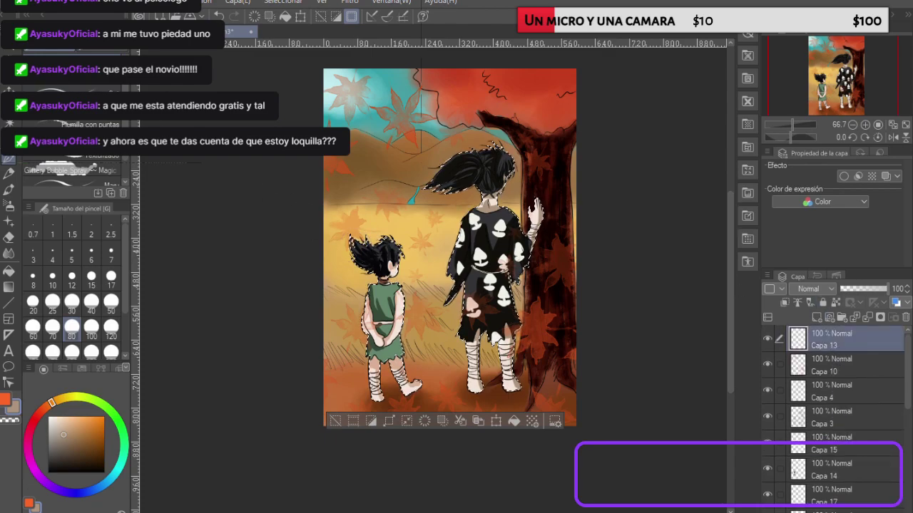
pyautogui.click(9, 88)
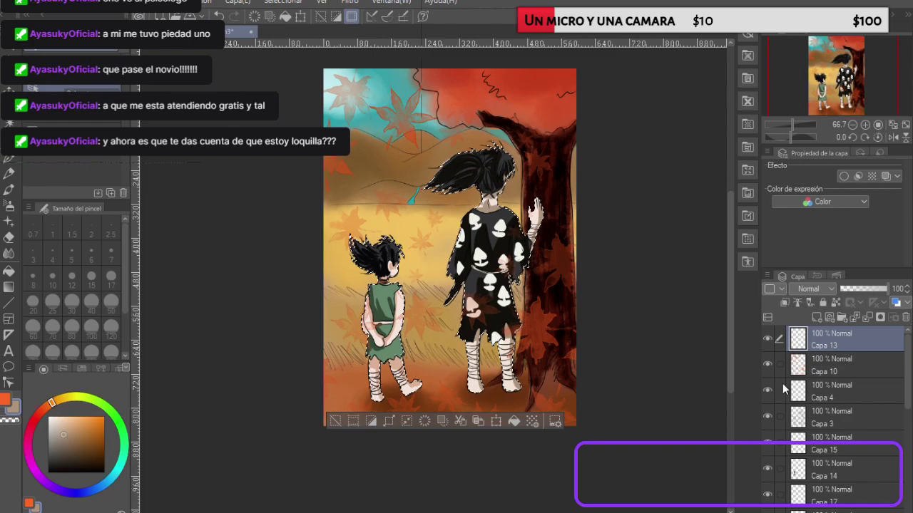
pyautogui.scroll(-1, 809, 421)
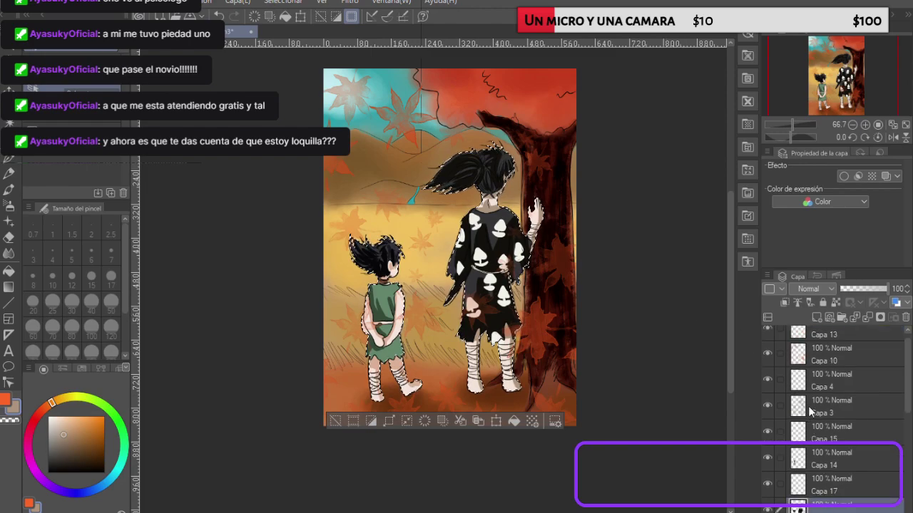
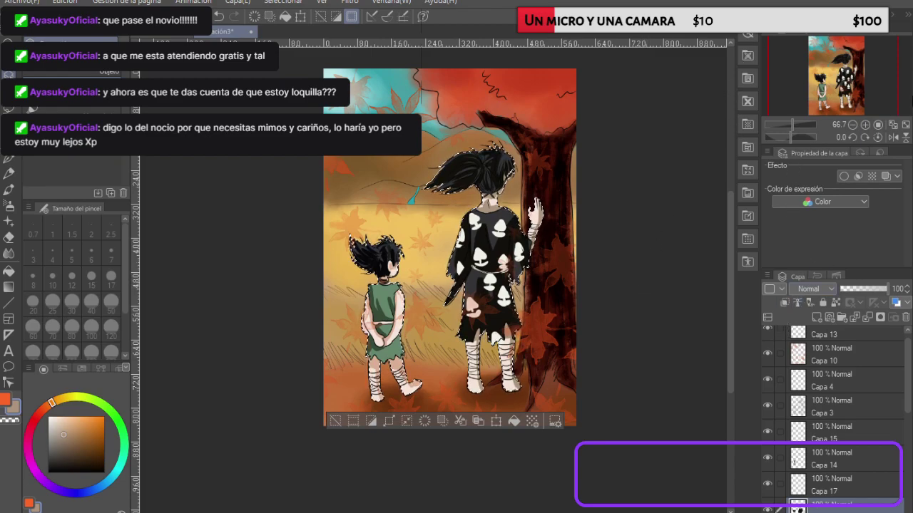
pyautogui.click(891, 2)
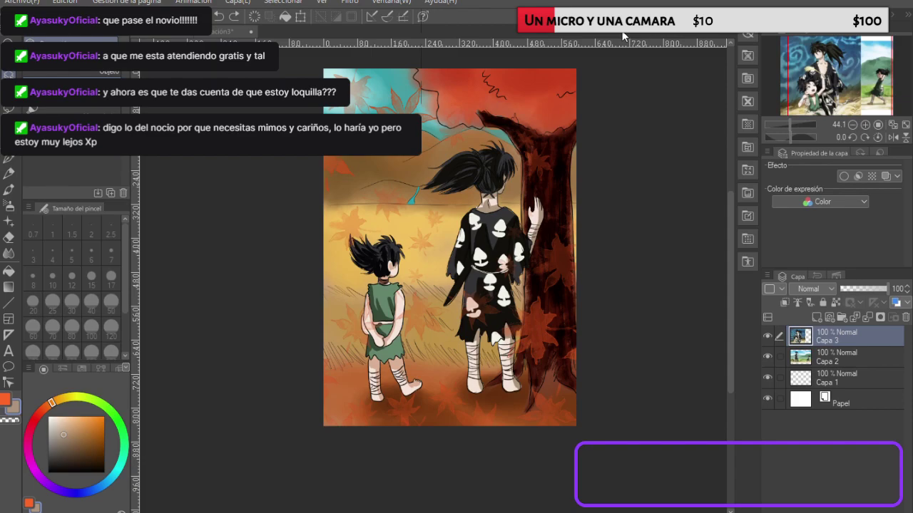
pyautogui.click(686, 179)
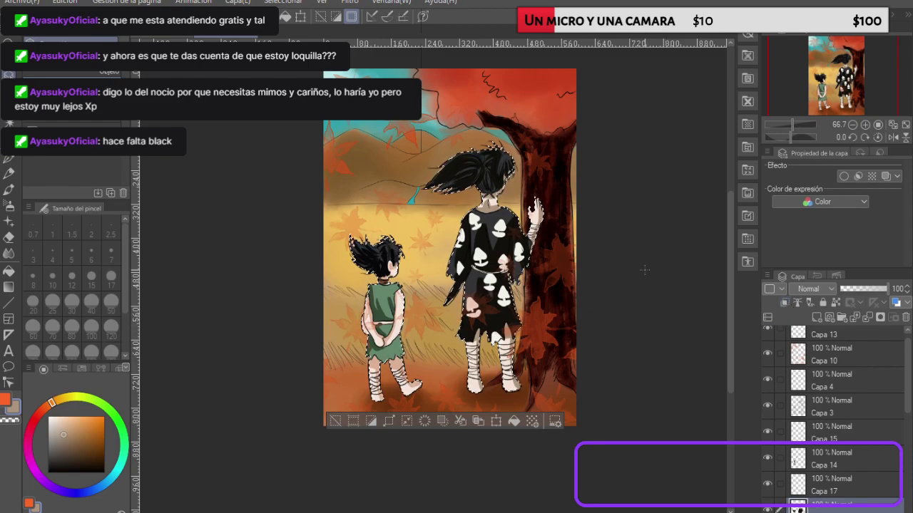
pyautogui.click(560, 31)
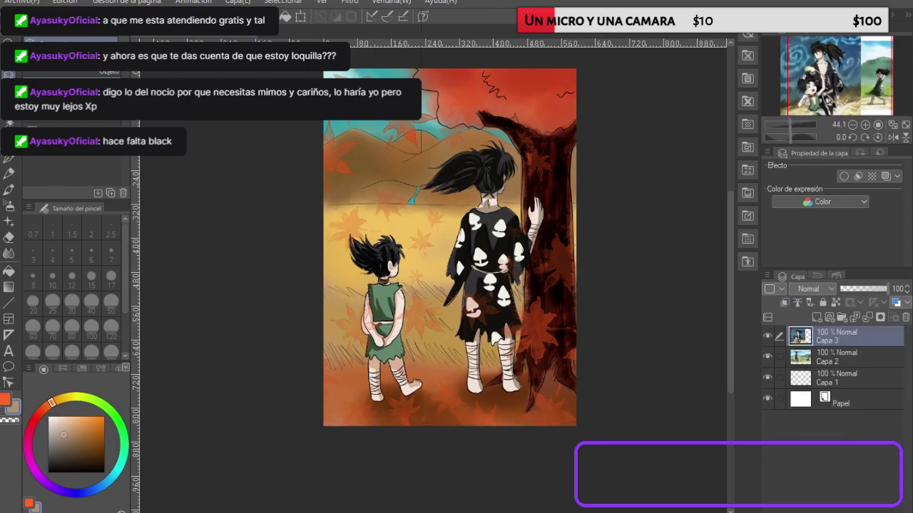
pyautogui.click(597, 184)
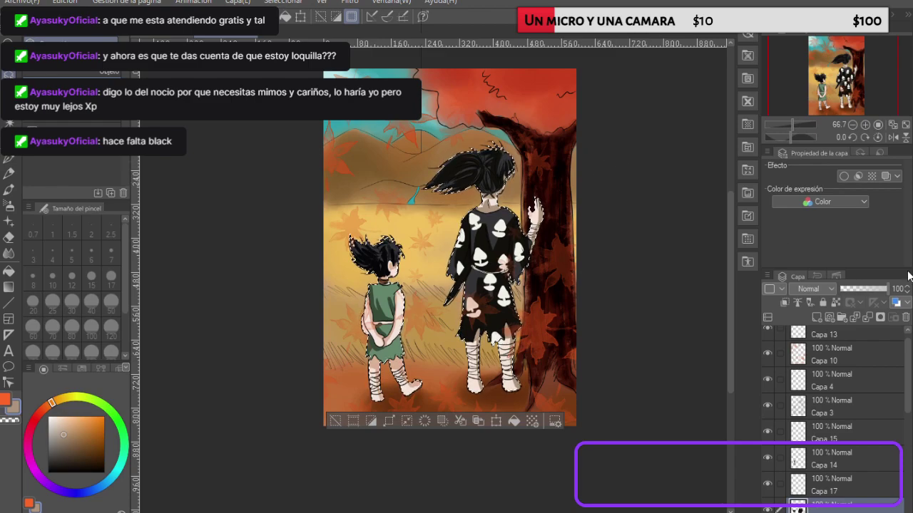
# Step: Identify the line-art layer, make Capa 3 active and replace the current selection with one made from its lines
pyautogui.scroll(1, 770, 392)
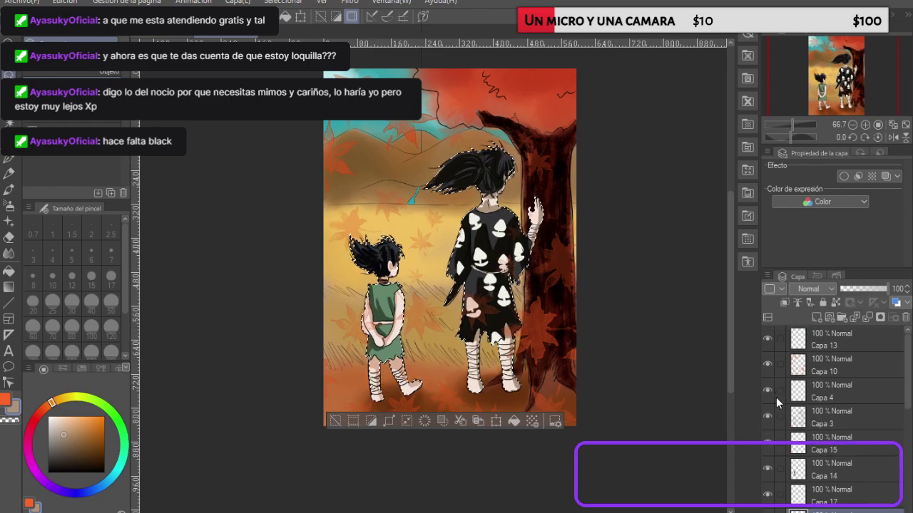
pyautogui.click(766, 365)
pyautogui.click(765, 365)
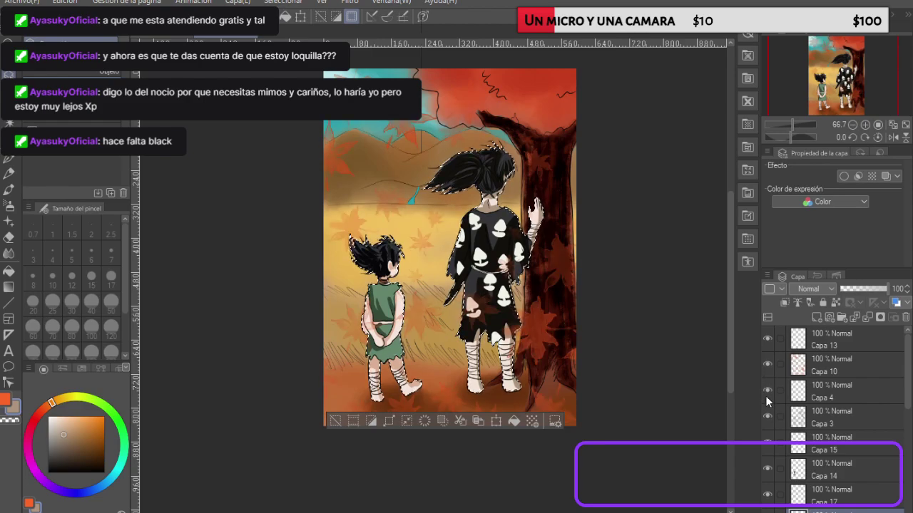
pyautogui.click(830, 415)
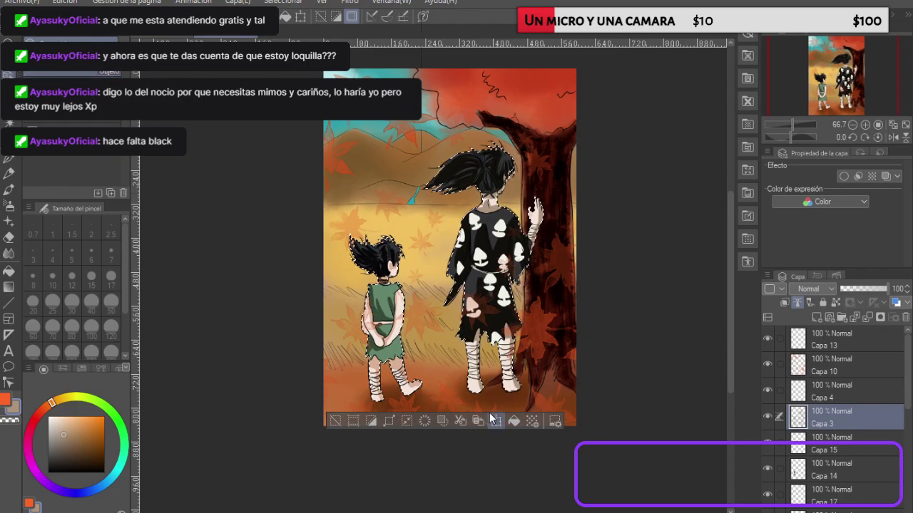
pyautogui.click(367, 421)
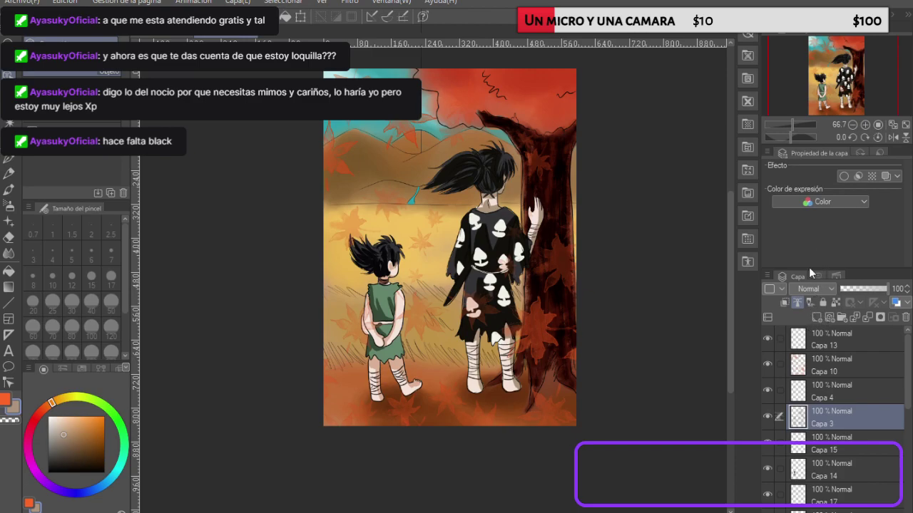
pyautogui.hotkey('ctrl', 'z')
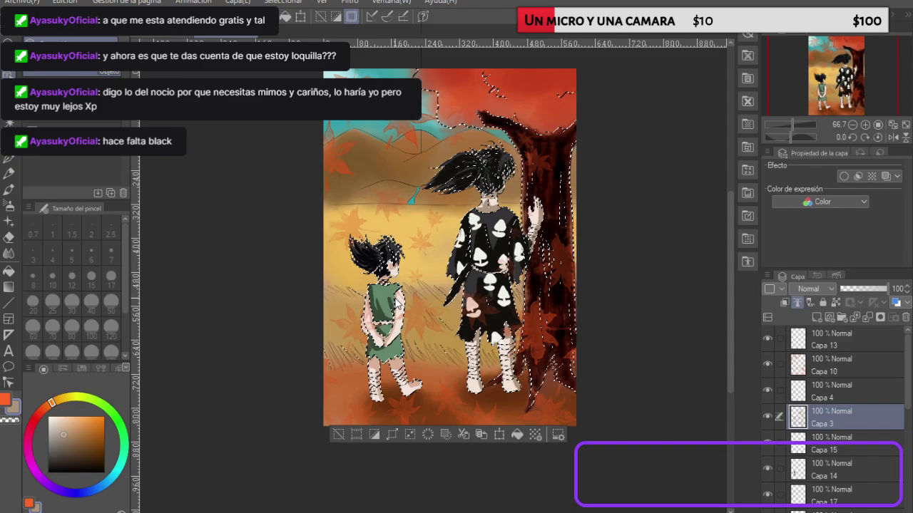
# Step: Choose a dark brown with the pen and recolour both figures' outlines on Capa 3 within the selection
pyautogui.click(9, 160)
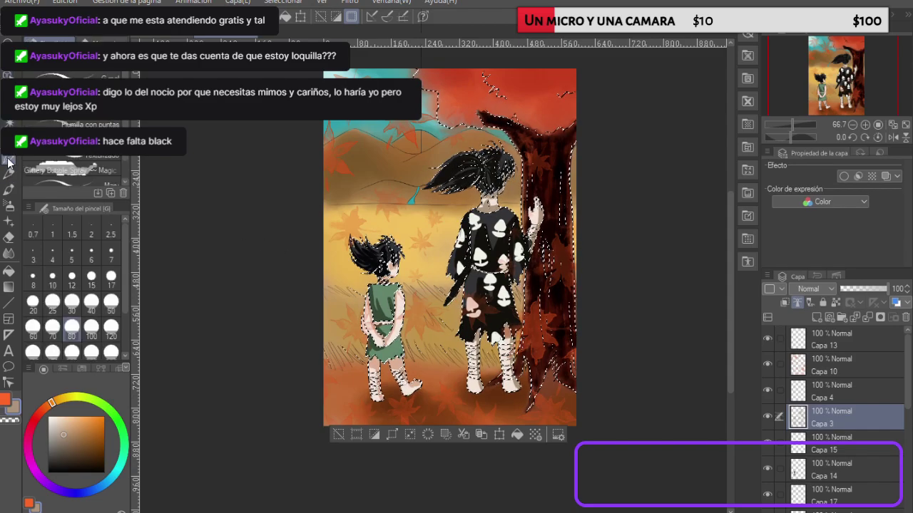
pyautogui.scroll(6, 432, 358)
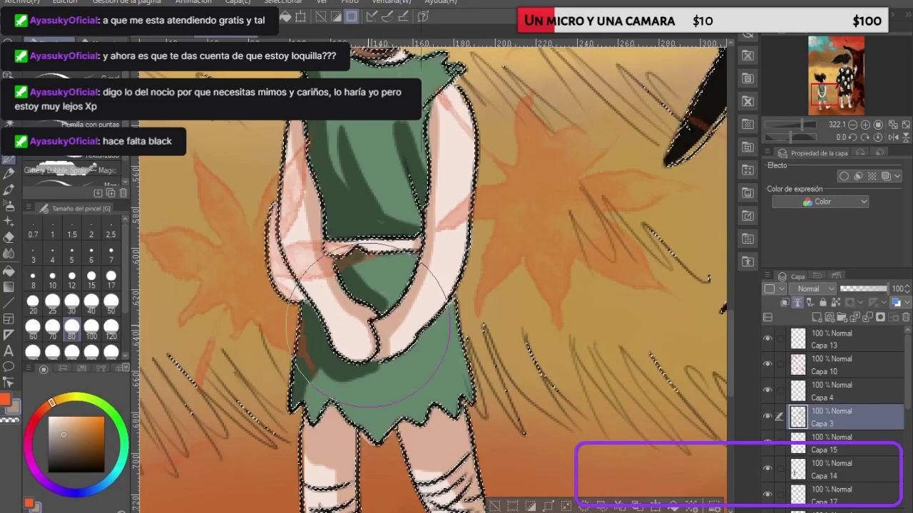
pyautogui.keyDown('alt'); pyautogui.click(284, 322); pyautogui.keyUp('alt')
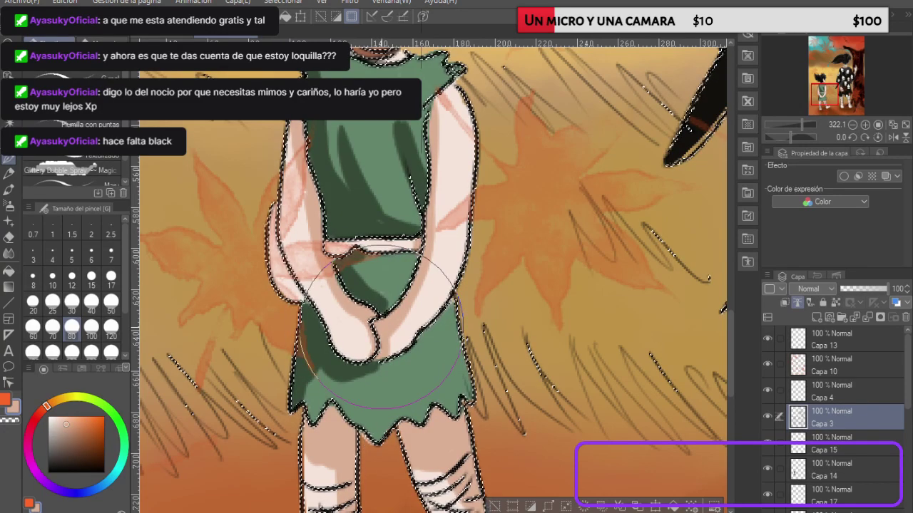
pyautogui.moveTo(339, 280)
pyautogui.mouseDown()
pyautogui.moveTo(435, 244)
pyautogui.moveTo(324, 260)
pyautogui.moveTo(356, 267)
pyautogui.moveTo(377, 356)
pyautogui.mouseUp()
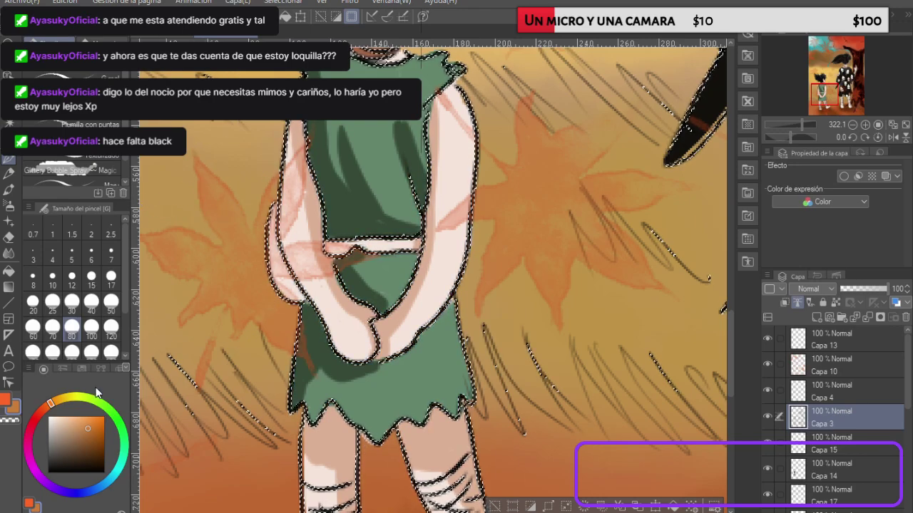
pyautogui.click(97, 453)
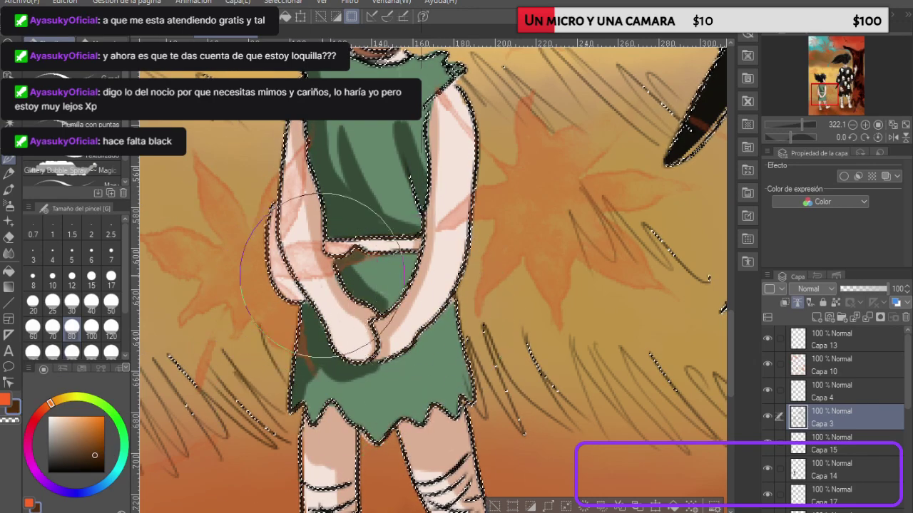
pyautogui.scroll(-5, 377, 202)
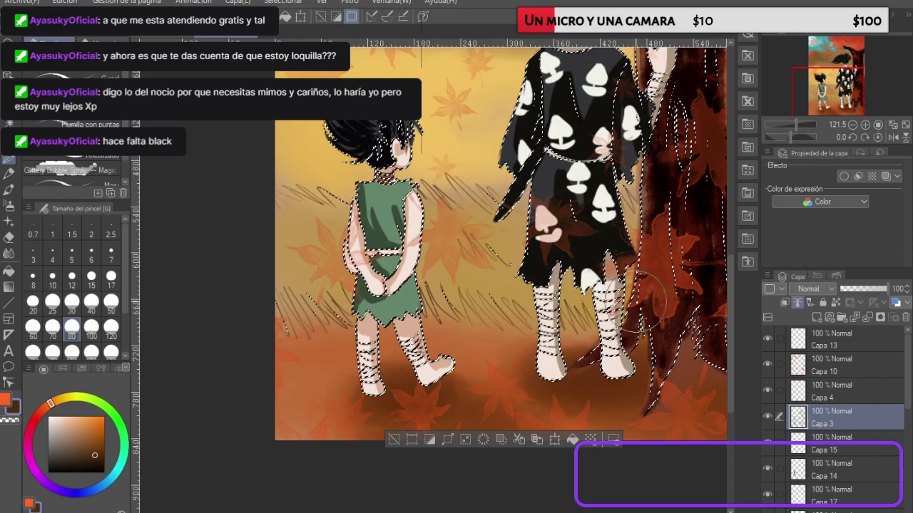
pyautogui.scroll(-4, 605, 366)
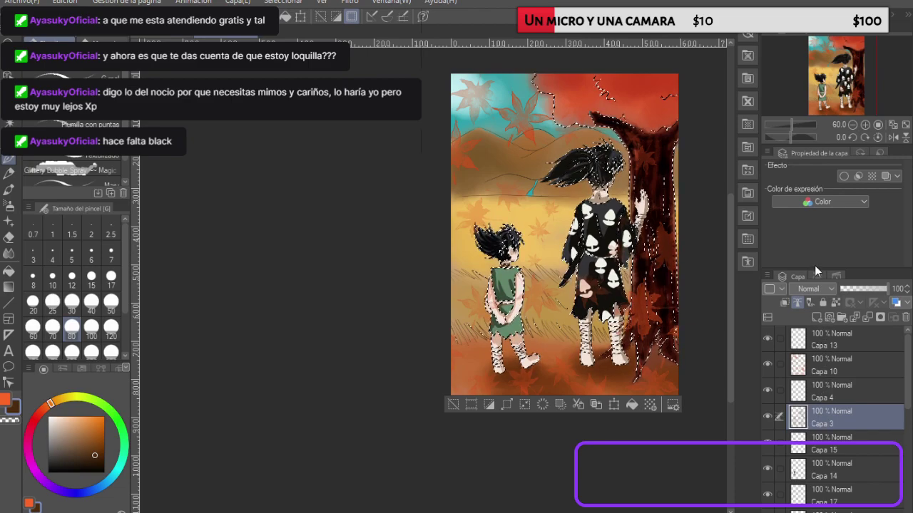
# Step: Hide the selection border, check the recoloured outlines on both figures and clear the selection
pyautogui.hotkey('ctrl', 'shift', 'd')
pyautogui.scroll(5, 579, 305)
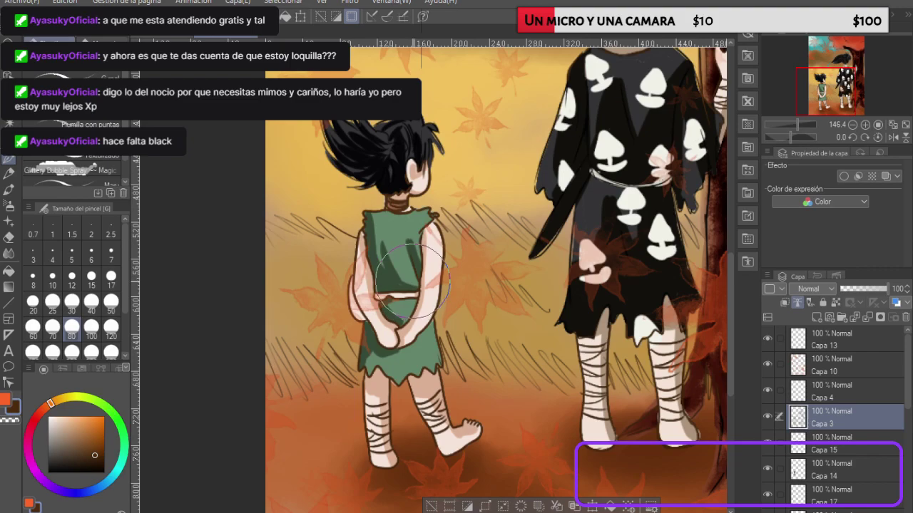
pyautogui.scroll(-5, 301, 136)
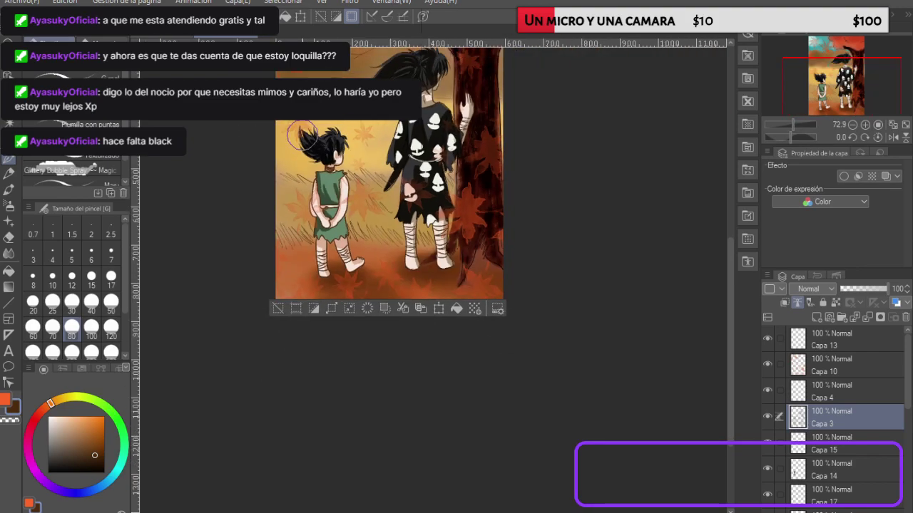
pyautogui.click(278, 308)
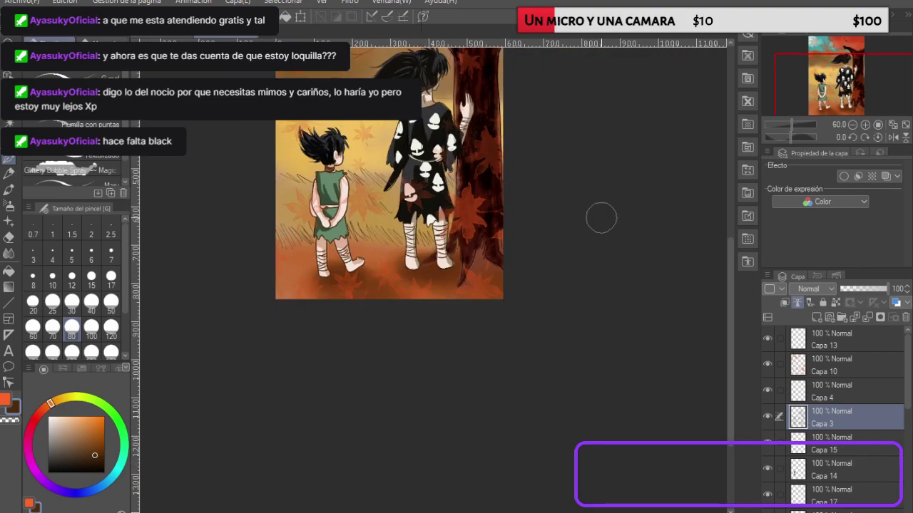
# Step: Identify the layer beneath the robe by checking the layers' visibility, and make Capa 12 active
pyautogui.scroll(4, 616, 203)
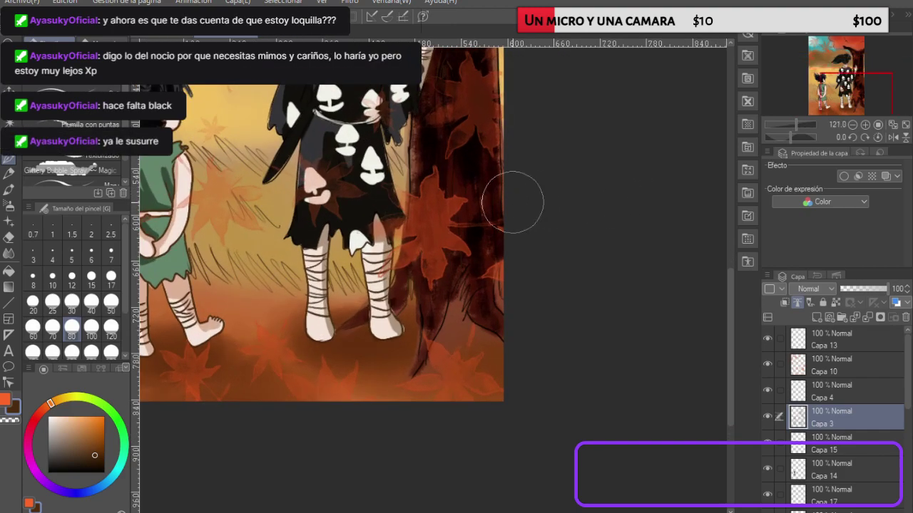
pyautogui.scroll(3, 526, 201)
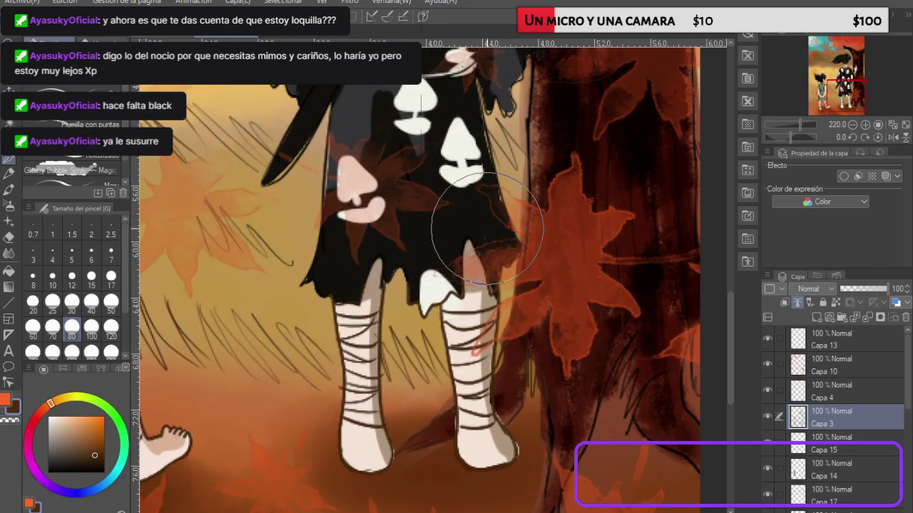
pyautogui.scroll(-5, 804, 369)
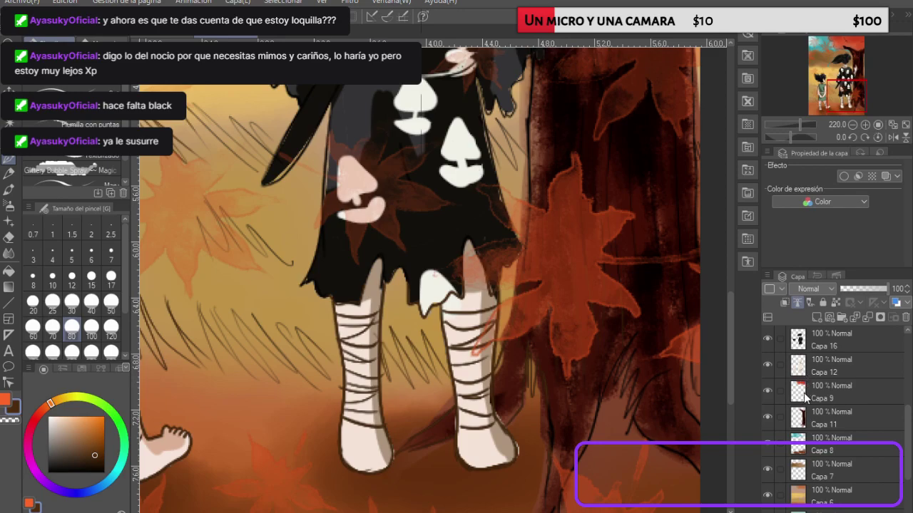
pyautogui.scroll(5, 805, 395)
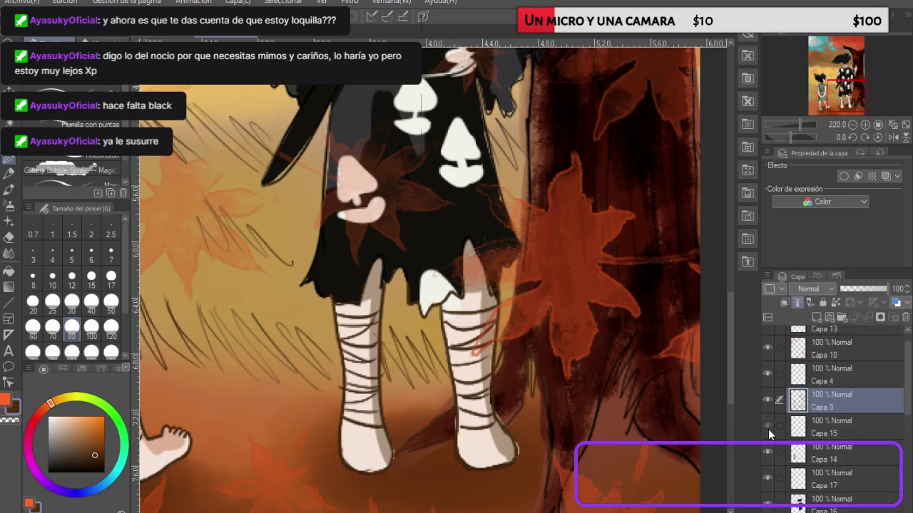
pyautogui.scroll(-2, 766, 385)
pyautogui.click(768, 375)
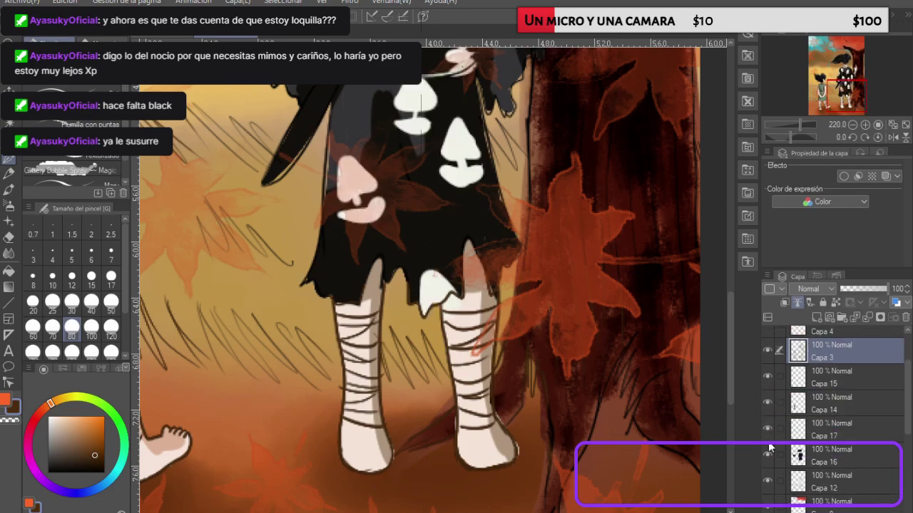
pyautogui.scroll(-5, 771, 432)
pyautogui.scroll(1, 766, 413)
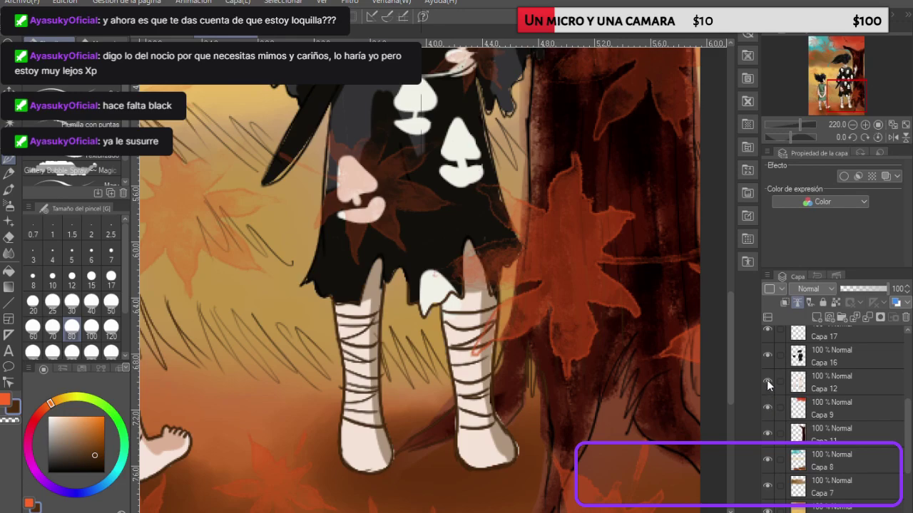
pyautogui.click(827, 383)
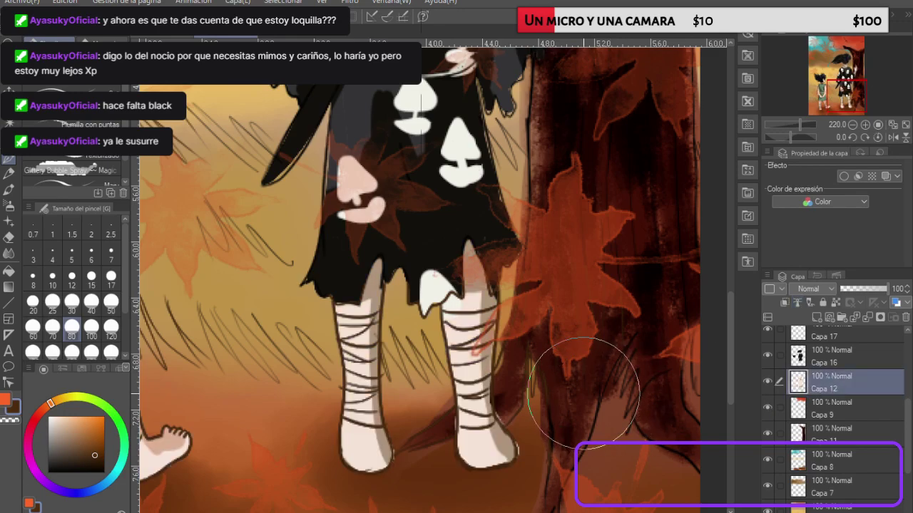
# Step: Erase the stray light paint outside the outlines of the taller figure's feet and legs on Capa 12
pyautogui.press('e')
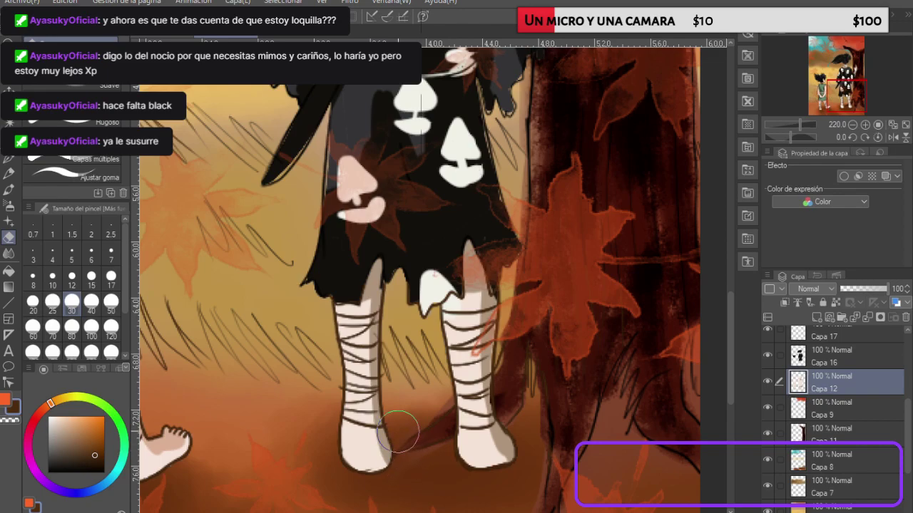
pyautogui.scroll(-3, 398, 425)
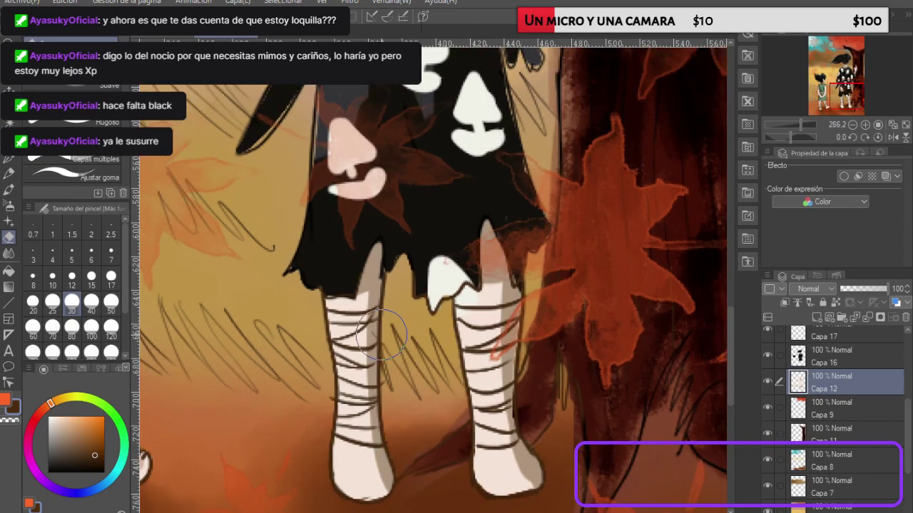
pyautogui.scroll(3, 286, 107)
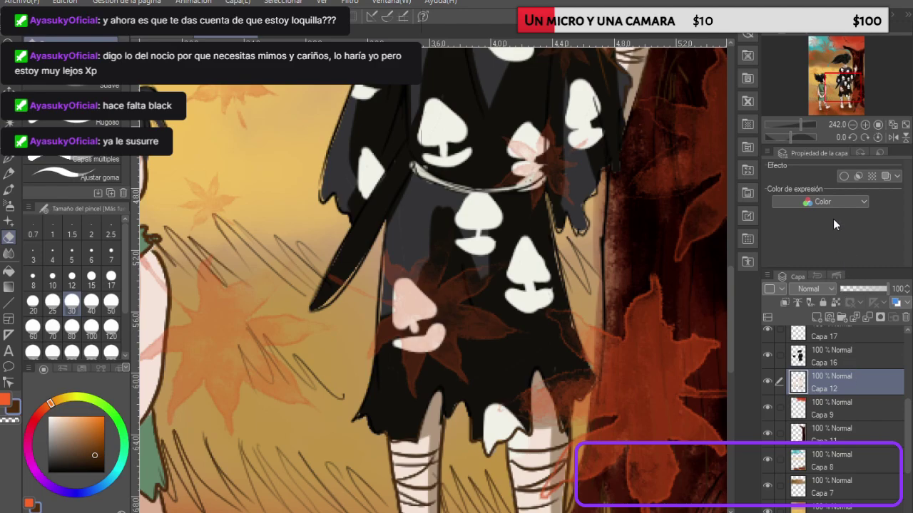
pyautogui.hotkey('ctrl', 'z')
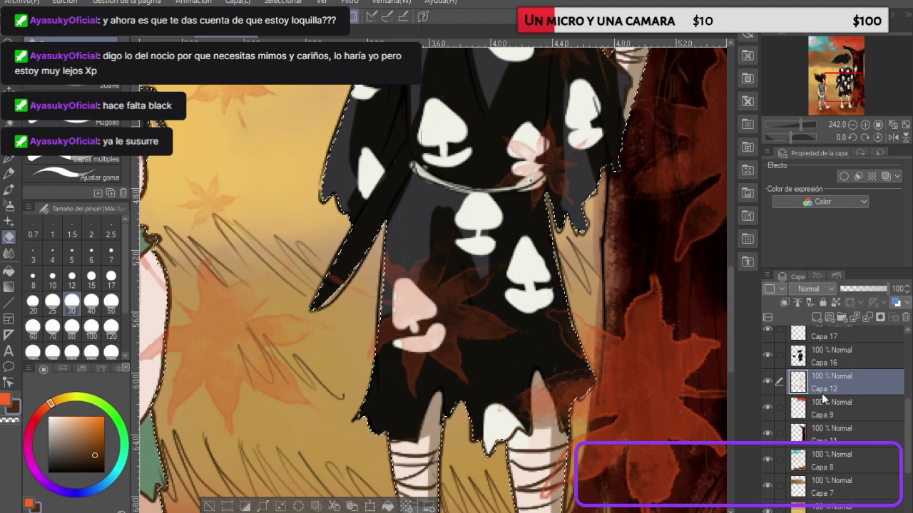
pyautogui.click(814, 362)
pyautogui.click(820, 383)
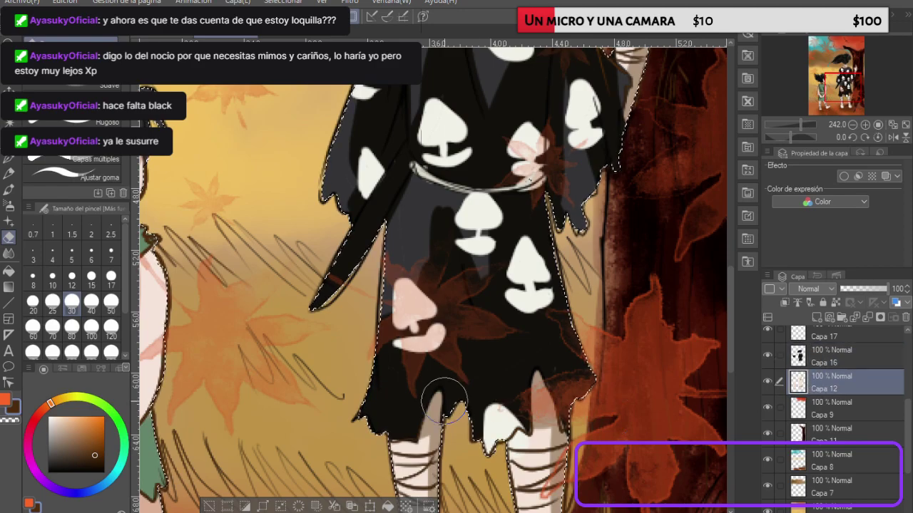
pyautogui.keyDown('alt'); pyautogui.click(481, 385); pyautogui.keyUp('alt')
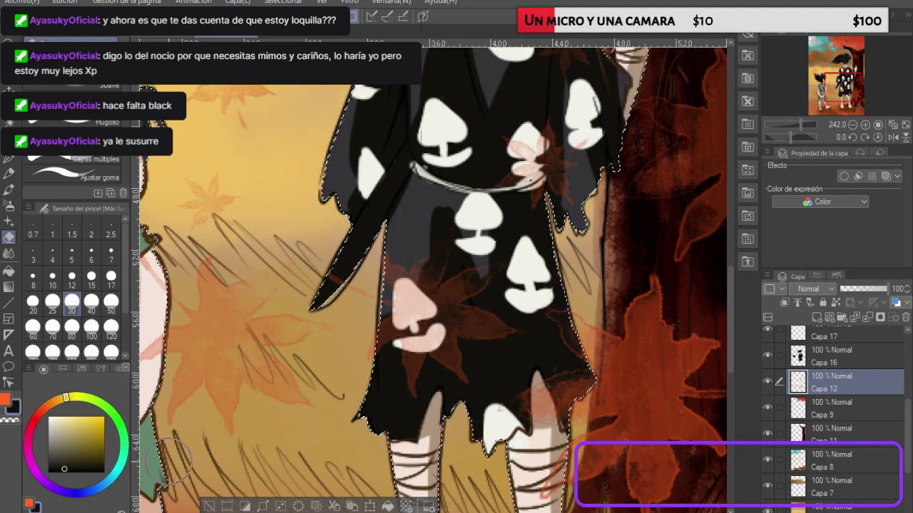
pyautogui.click(202, 505)
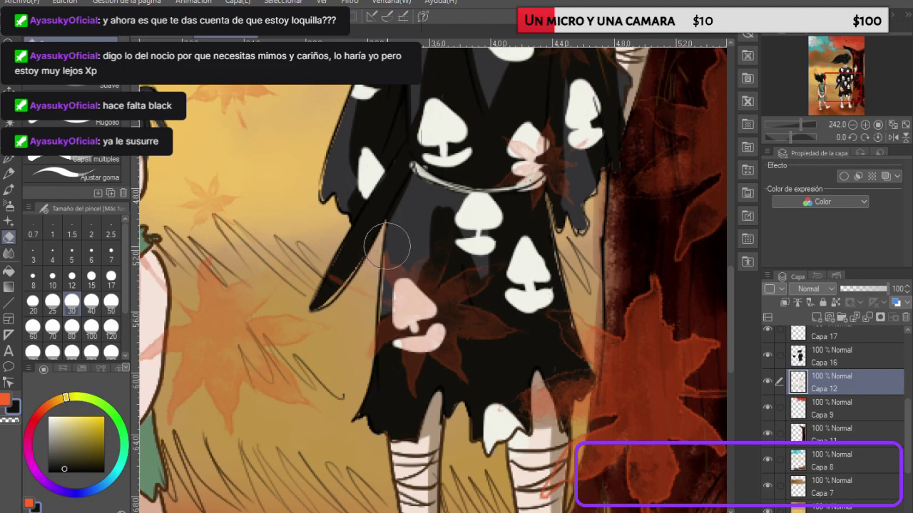
pyautogui.press('p')
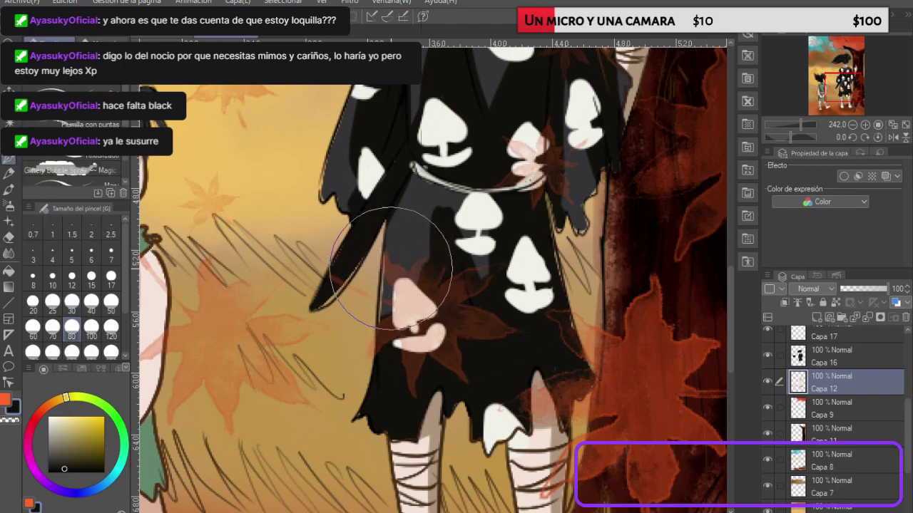
pyautogui.hotkey('ctrl', 'z')
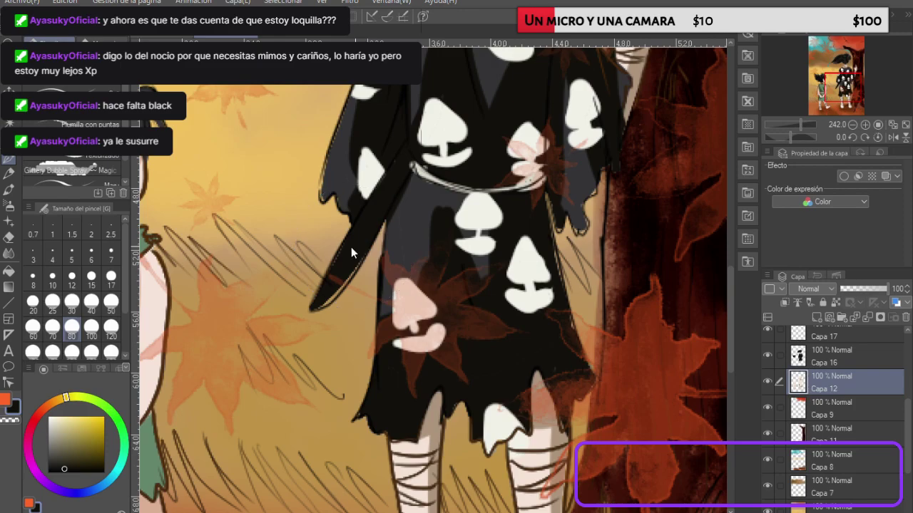
# Step: Choose a very dark blue, set the pen size to 12 and cover the light gaps along the robe's hanging sash end
pyautogui.press('x')
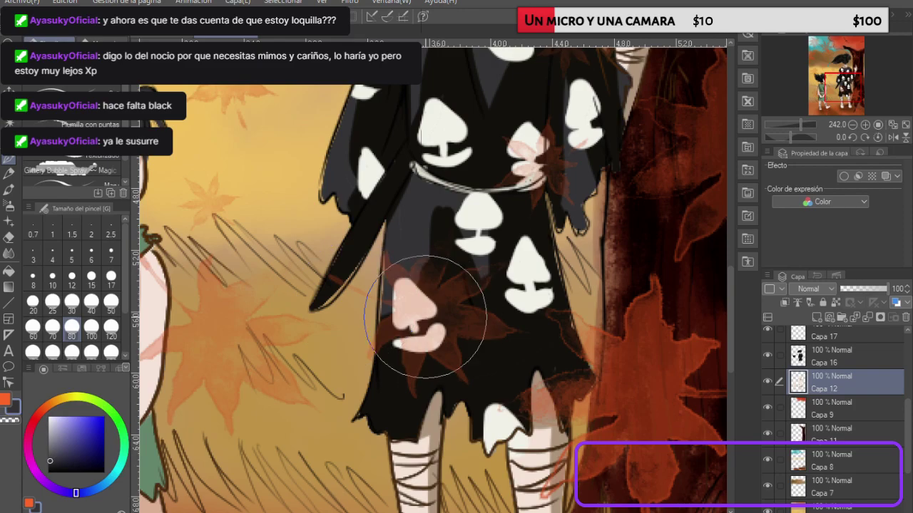
pyautogui.press('[')
pyautogui.press('[')
pyautogui.press('[')
pyautogui.press('[')
pyautogui.press('[')
pyautogui.press('[')
pyautogui.press('[')
pyautogui.press('[')
pyautogui.press('[')
pyautogui.press('[')
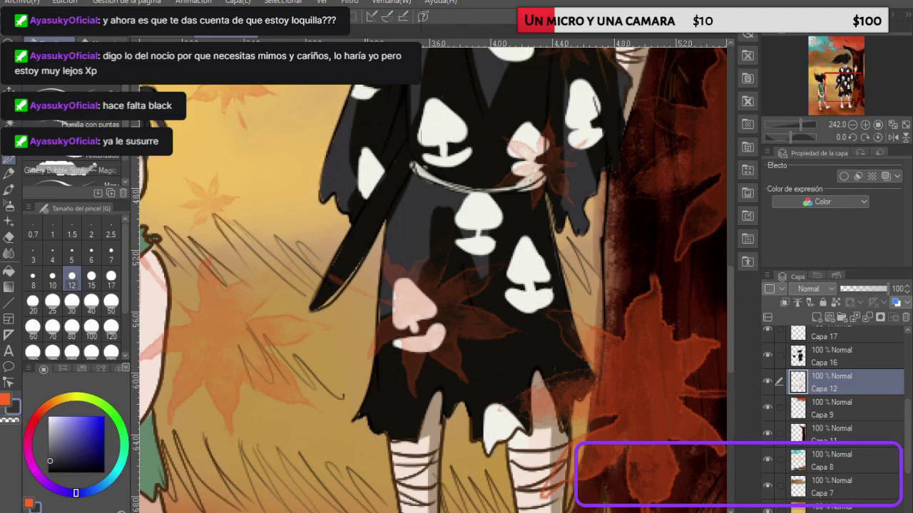
pyautogui.moveTo(318, 302)
pyautogui.mouseDown()
pyautogui.moveTo(336, 289)
pyautogui.moveTo(337, 262)
pyautogui.mouseUp()
pyautogui.scroll(-5, 391, 186)
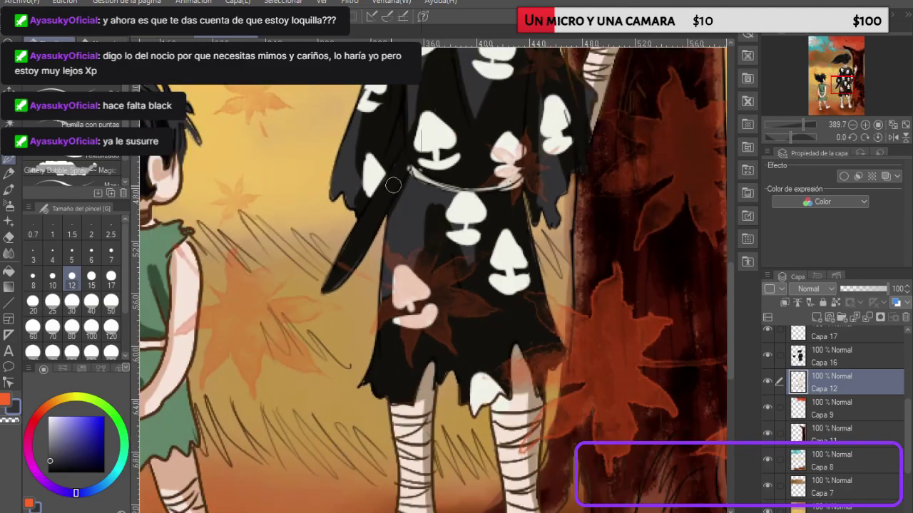
# Step: Fill the light gaps along the robe's shoulder and upper sleeve edge on the side facing the tree
pyautogui.scroll(4, 437, 69)
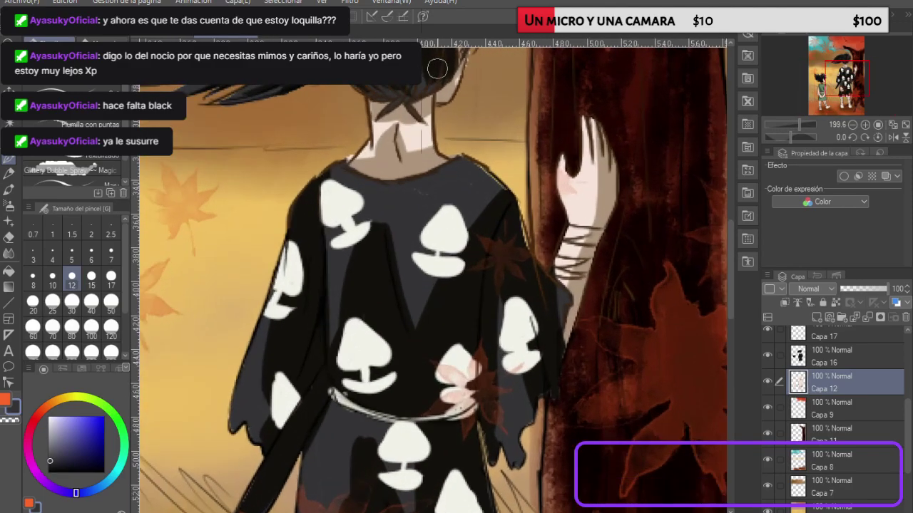
pyautogui.moveTo(519, 237)
pyautogui.mouseDown()
pyautogui.moveTo(511, 210)
pyautogui.moveTo(513, 225)
pyautogui.mouseUp()
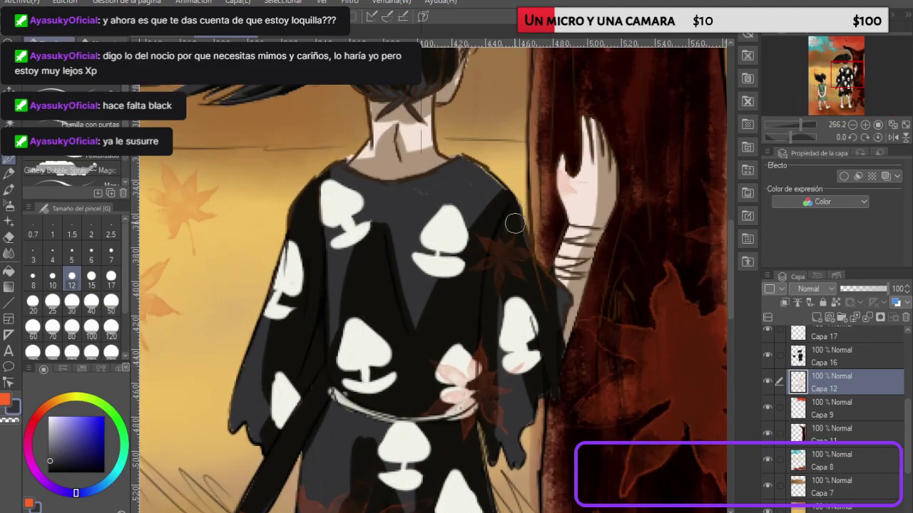
pyautogui.moveTo(504, 192)
pyautogui.mouseDown()
pyautogui.moveTo(469, 158)
pyautogui.moveTo(503, 192)
pyautogui.mouseUp()
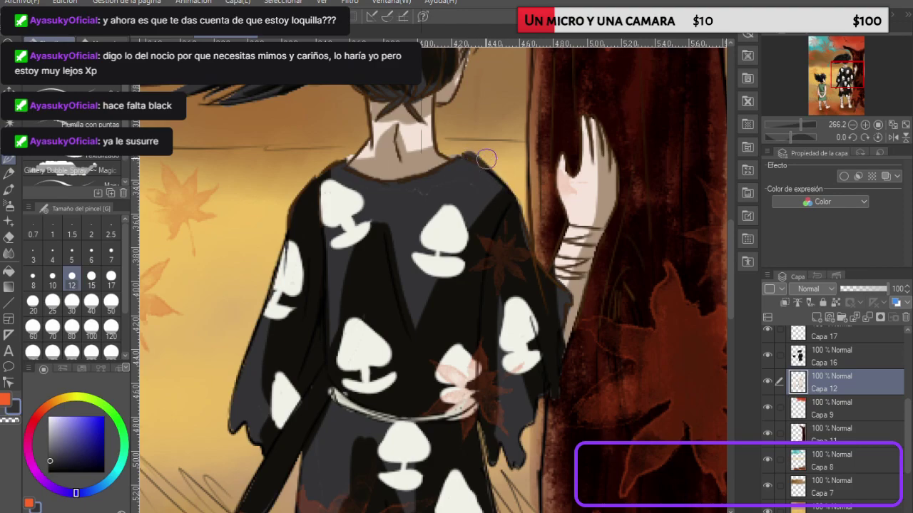
pyautogui.hotkey('ctrl', 'z')
pyautogui.moveTo(462, 154); pyautogui.dragTo(468, 164)
pyautogui.hotkey('ctrl', 'alt', '0')
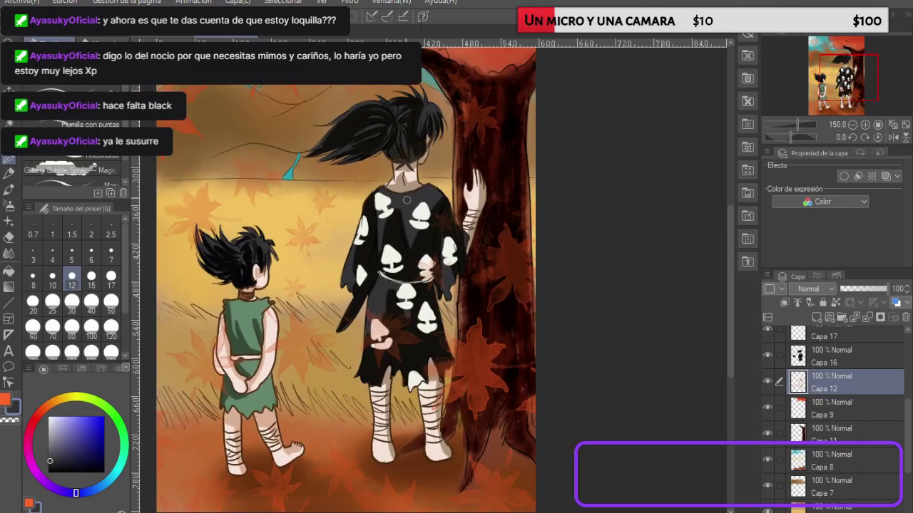
# Step: Fill the gaps along the lower edge and front strands of the smaller figure's hair with the dark colour
pyautogui.scroll(-2, 285, 323)
pyautogui.scroll(9, 207, 375)
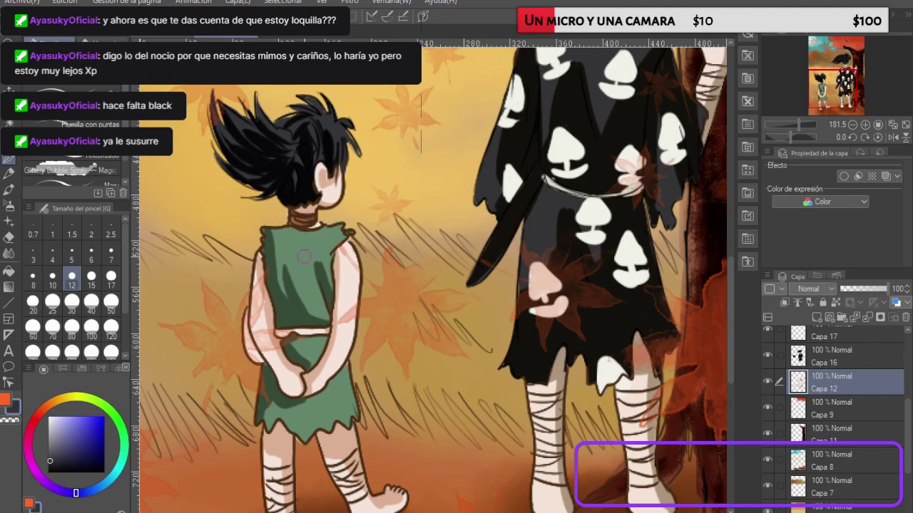
pyautogui.scroll(2, 268, 151)
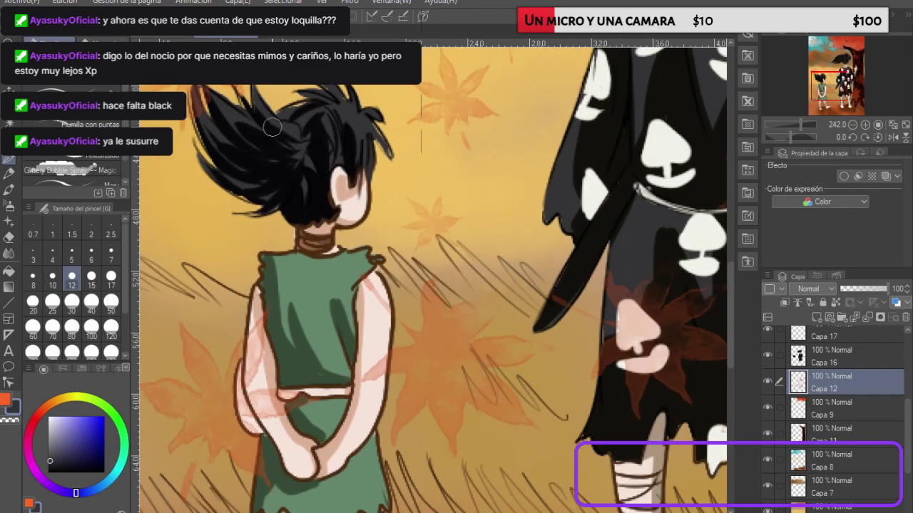
pyautogui.moveTo(229, 189); pyautogui.dragTo(259, 198)
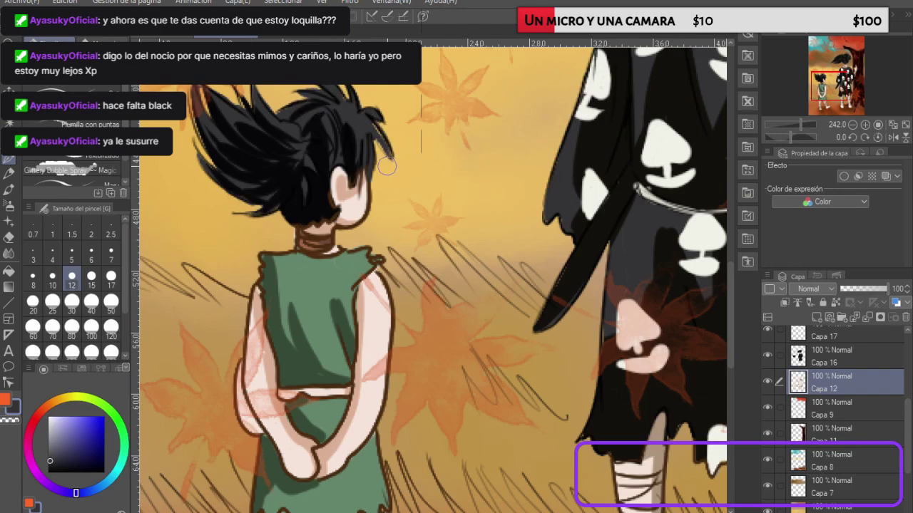
pyautogui.moveTo(371, 134); pyautogui.dragTo(376, 172)
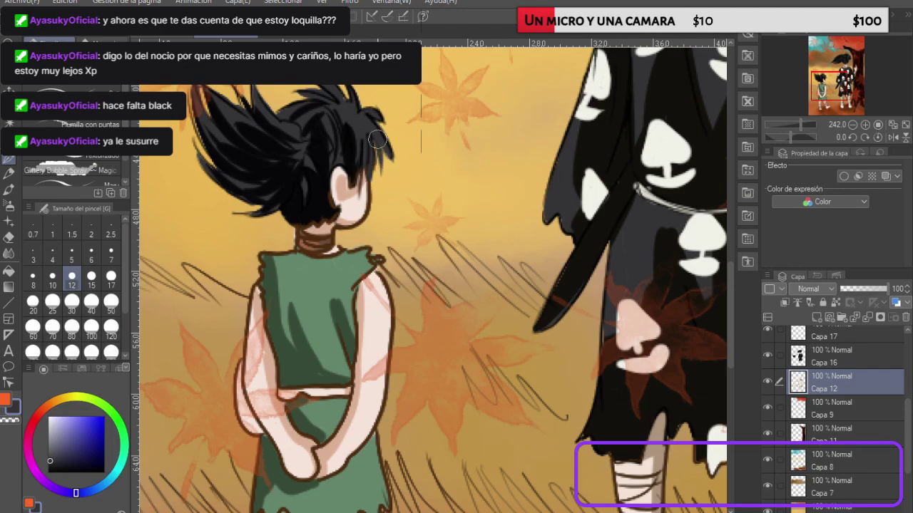
# Step: Fill the gaps between the lower strands and tips of the taller figure's ponytail with the dark colour
pyautogui.scroll(-15, 377, 139)
pyautogui.scroll(4, 482, 44)
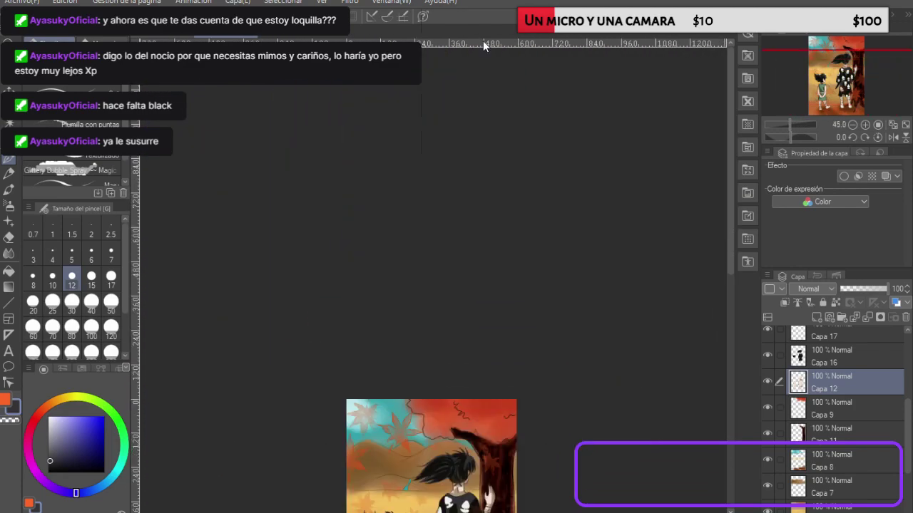
pyautogui.scroll(5, 472, 412)
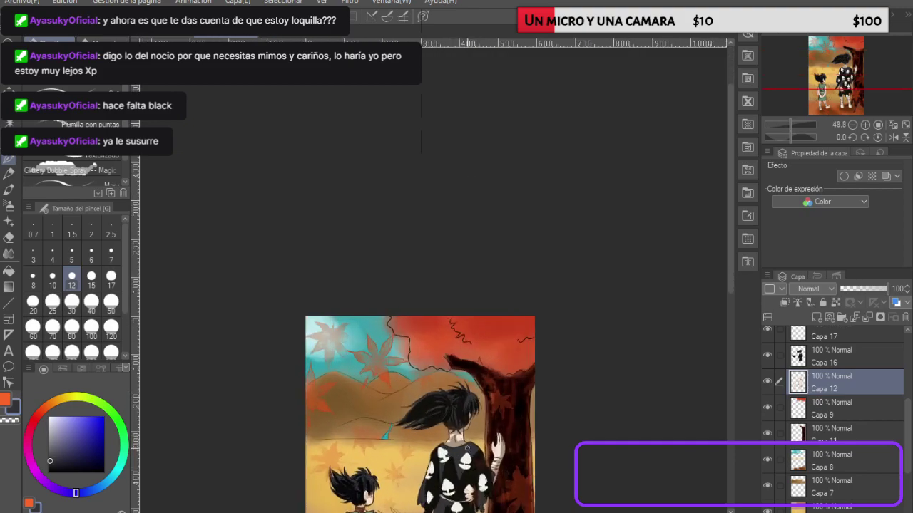
pyautogui.scroll(5, 422, 462)
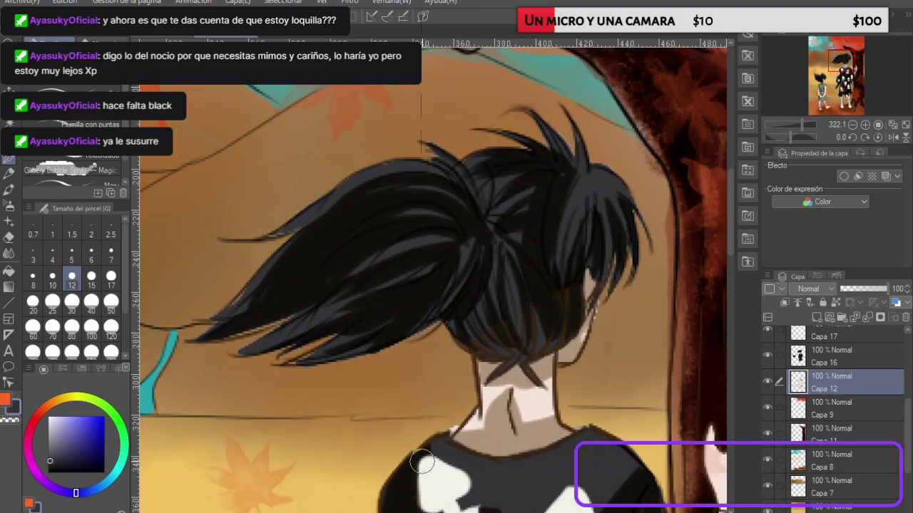
pyautogui.moveTo(285, 361); pyautogui.dragTo(328, 347)
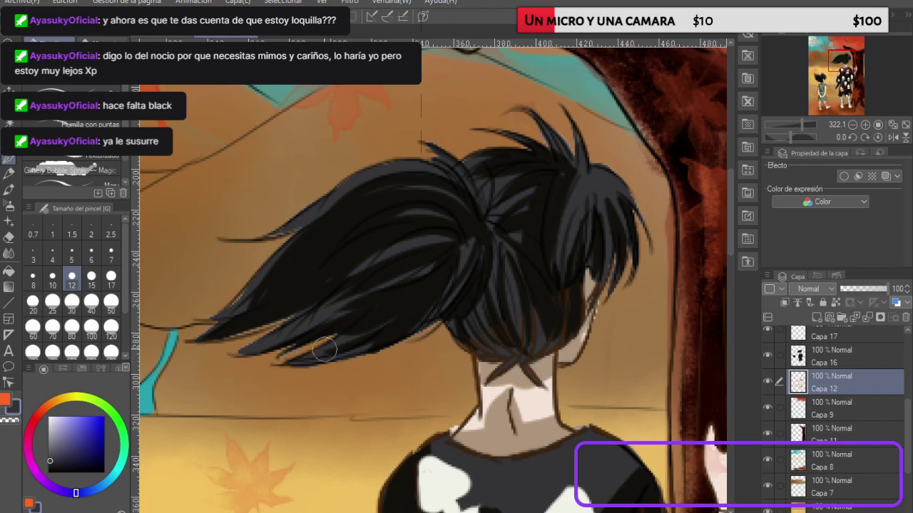
pyautogui.moveTo(216, 356); pyautogui.dragTo(273, 350)
pyautogui.moveTo(201, 333)
pyautogui.mouseDown()
pyautogui.moveTo(291, 312)
pyautogui.moveTo(313, 282)
pyautogui.mouseUp()
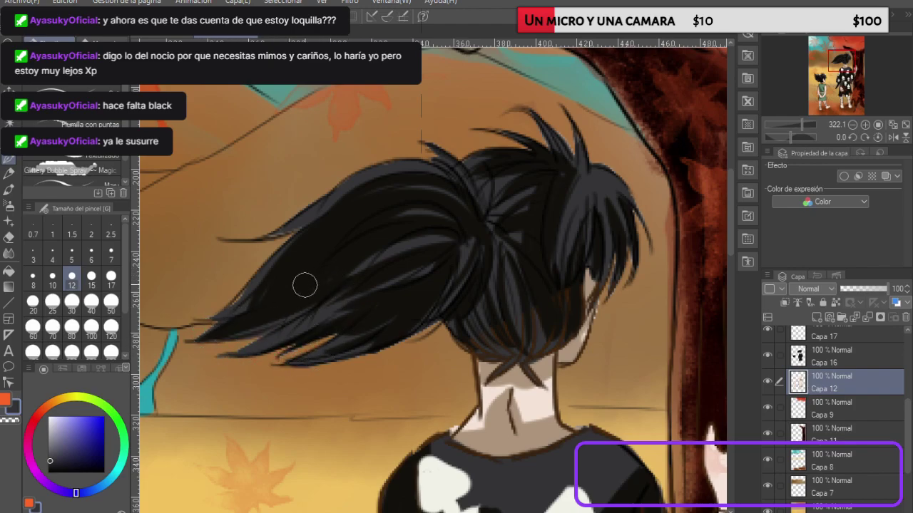
pyautogui.moveTo(209, 316)
pyautogui.mouseDown()
pyautogui.moveTo(287, 248)
pyautogui.moveTo(305, 299)
pyautogui.mouseUp()
pyautogui.moveTo(299, 376); pyautogui.dragTo(448, 322)
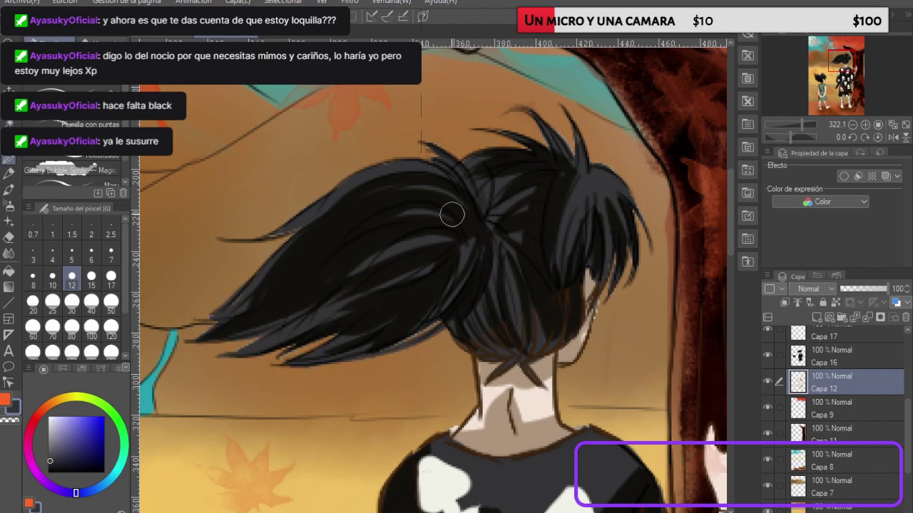
pyautogui.hotkey('ctrl', 'z')
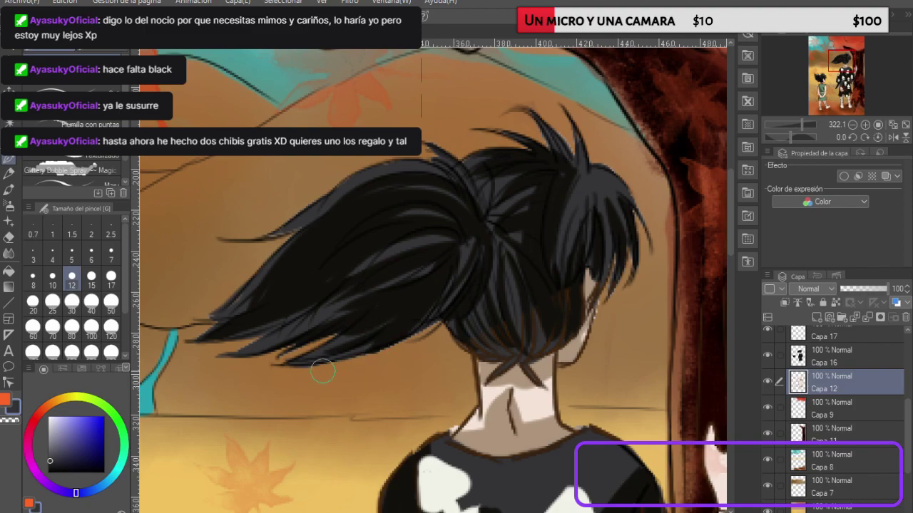
pyautogui.moveTo(286, 365)
pyautogui.mouseDown()
pyautogui.moveTo(440, 283)
pyautogui.moveTo(431, 231)
pyautogui.moveTo(422, 290)
pyautogui.moveTo(403, 329)
pyautogui.moveTo(374, 344)
pyautogui.moveTo(448, 312)
pyautogui.mouseUp()
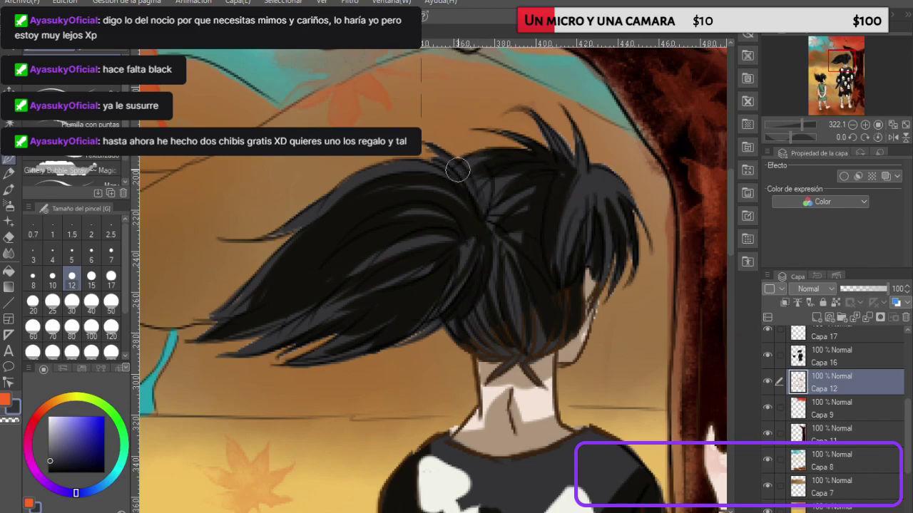
# Step: Retouch the upper edge of the taller figure's ponytail with a long stroke, redoing it until it fits
pyautogui.moveTo(438, 164); pyautogui.dragTo(348, 181)
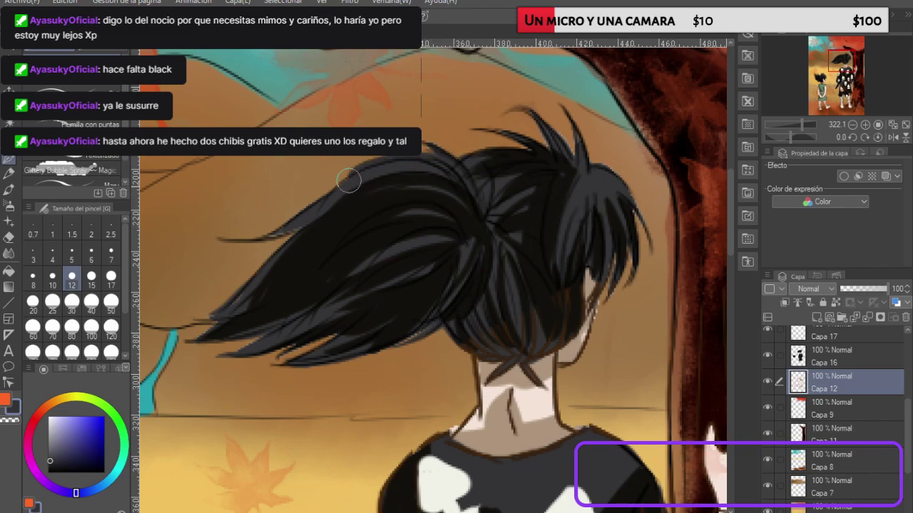
pyautogui.hotkey('ctrl', 'z')
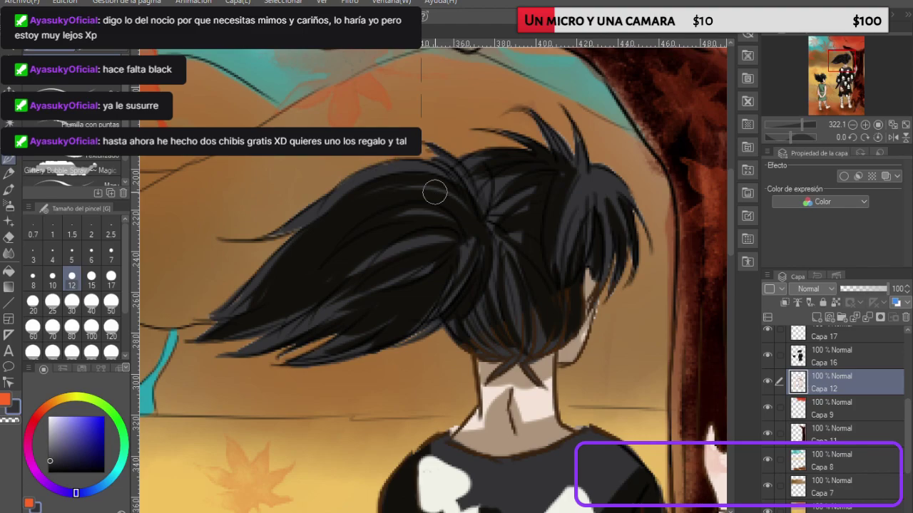
pyautogui.moveTo(454, 152); pyautogui.dragTo(371, 173)
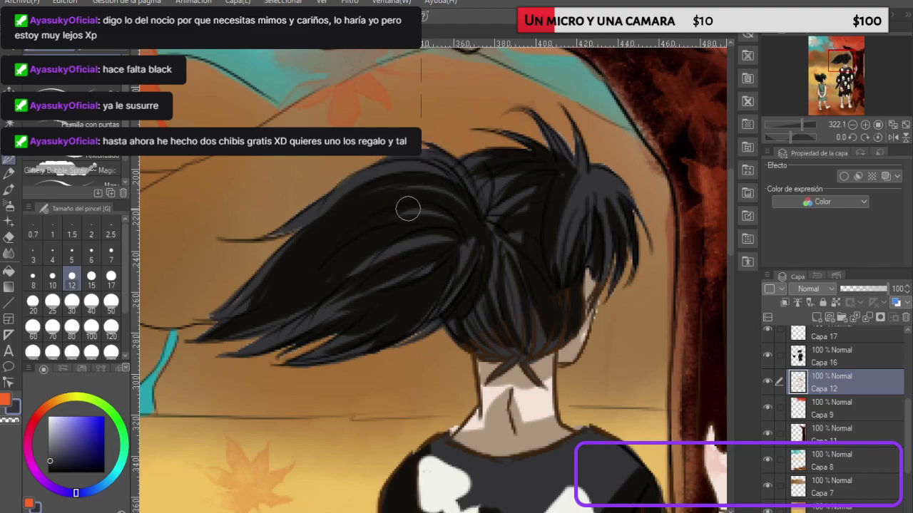
pyautogui.hotkey('ctrl', 'z')
pyautogui.moveTo(452, 167); pyautogui.dragTo(318, 210)
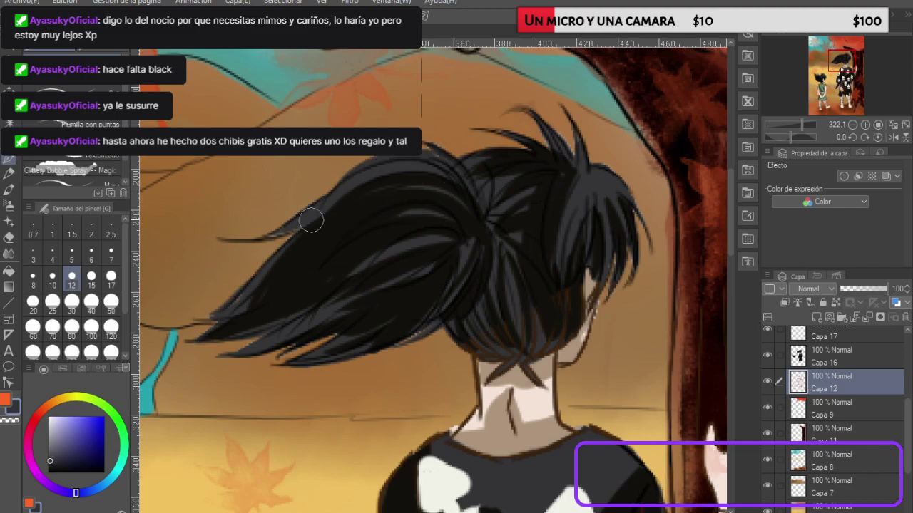
pyautogui.hotkey('ctrl', 'z')
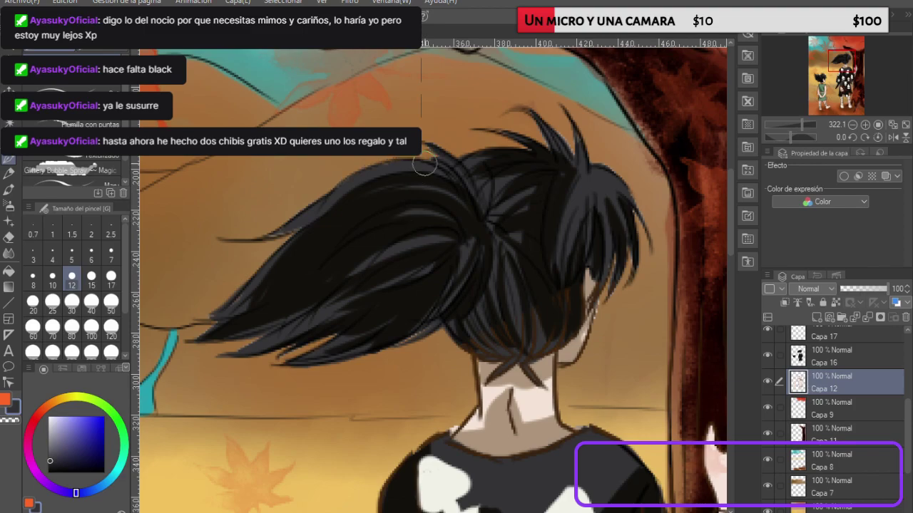
pyautogui.moveTo(437, 167); pyautogui.dragTo(350, 182)
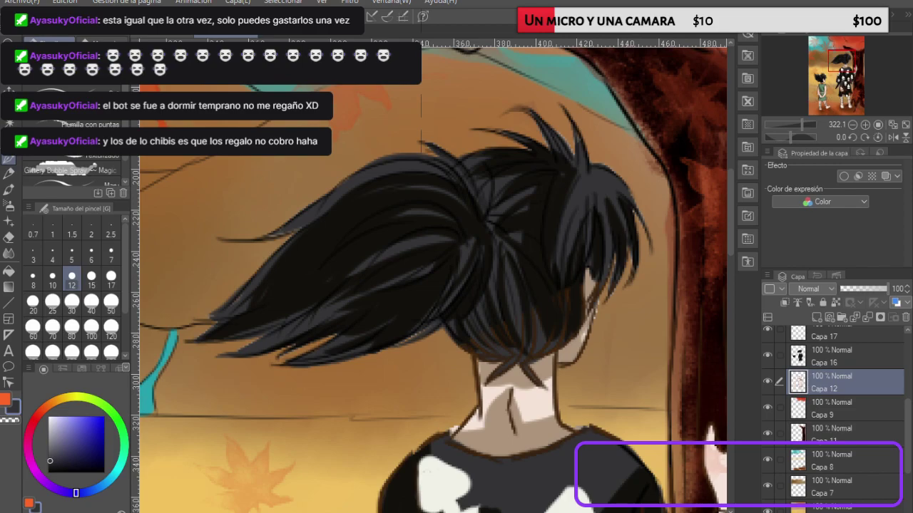
# Step: Choose a saturated blue as the drawing colour and add a new layer above the topmost layer, Capa 13
pyautogui.scroll(3, 507, 363)
pyautogui.scroll(-15, 507, 364)
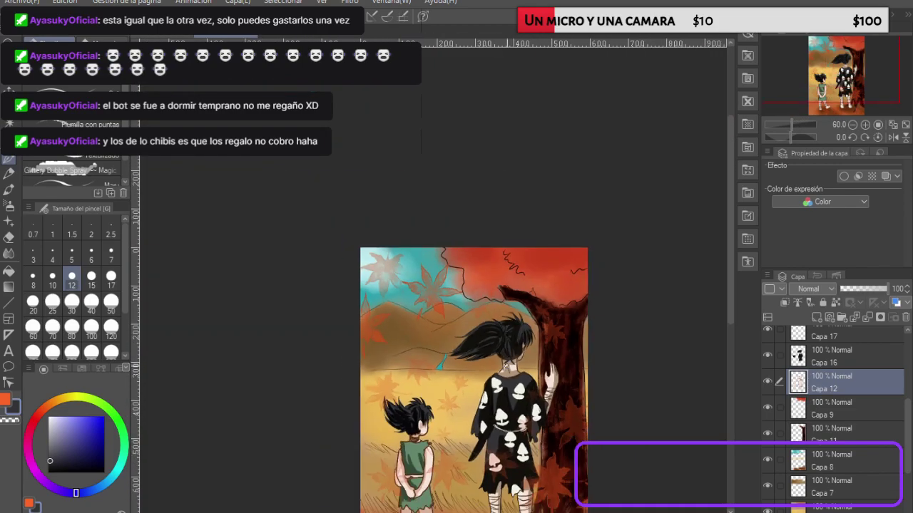
pyautogui.scroll(-3, 507, 365)
pyautogui.scroll(-1, 521, 482)
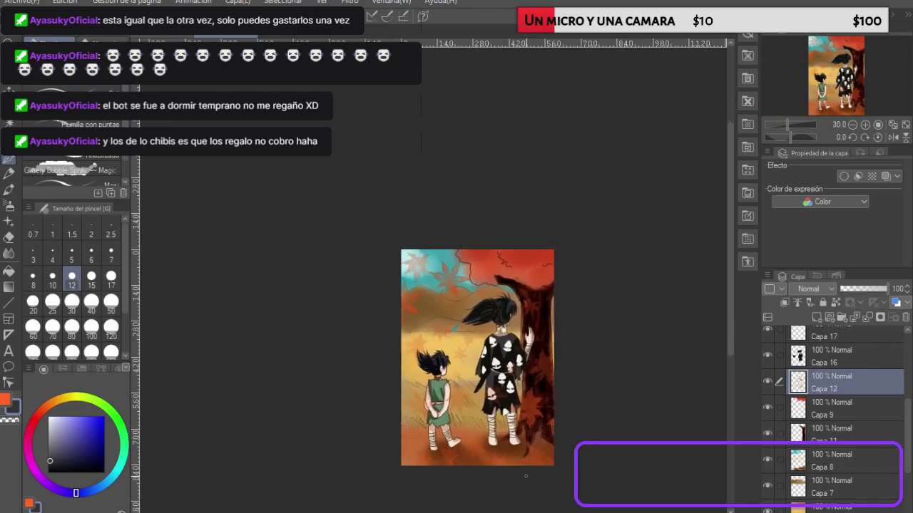
pyautogui.scroll(4, 520, 482)
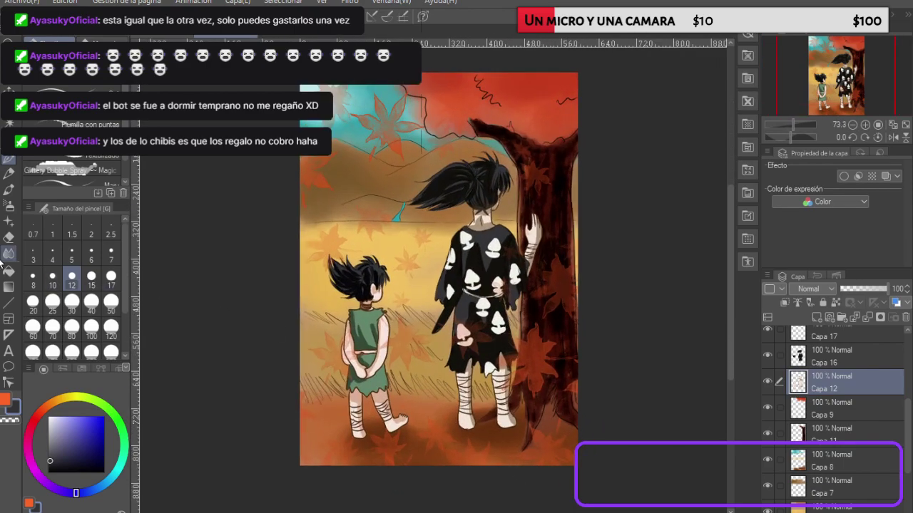
pyautogui.moveTo(69, 437); pyautogui.dragTo(178, 385)
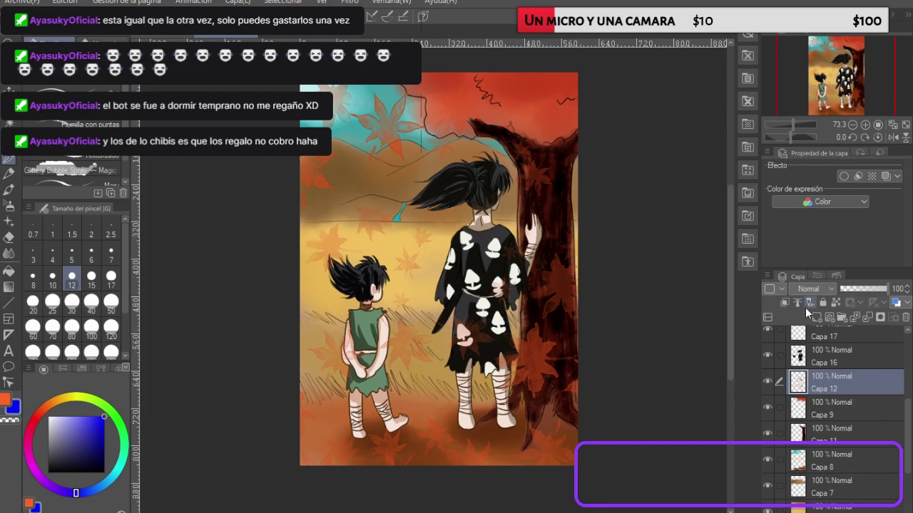
pyautogui.click(845, 336)
pyautogui.scroll(3, 844, 349)
pyautogui.scroll(3, 844, 349)
pyautogui.click(830, 336)
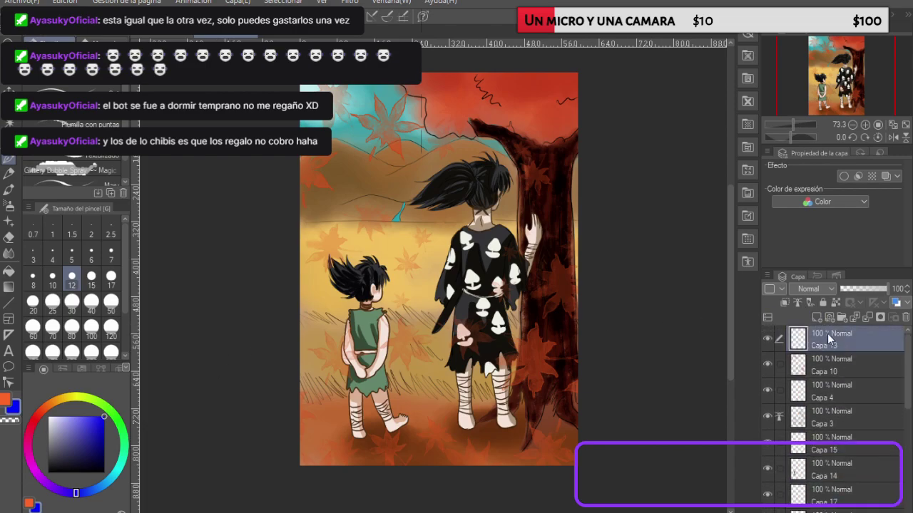
pyautogui.click(812, 315)
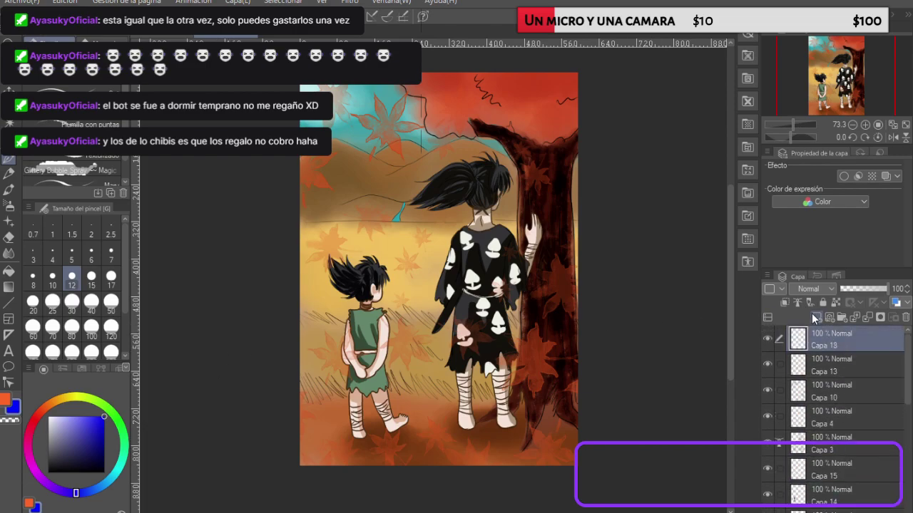
pyautogui.click(57, 170)
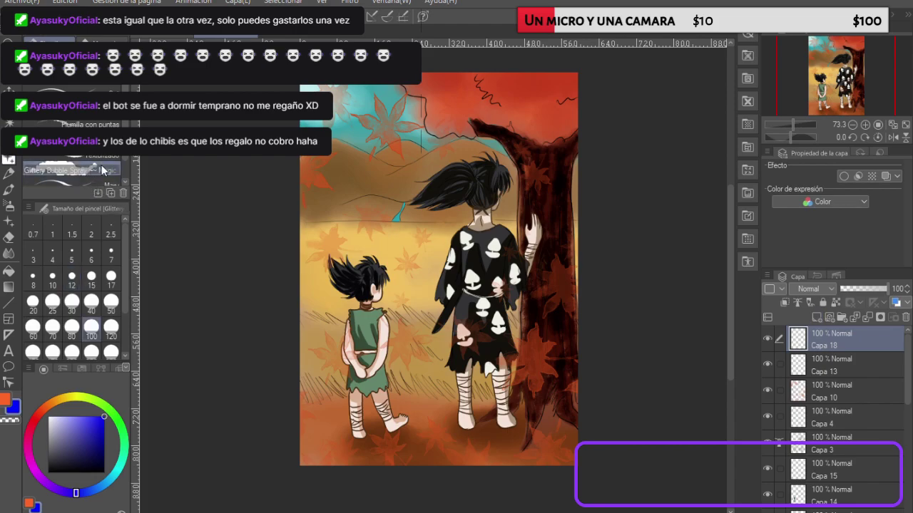
pyautogui.moveTo(336, 183)
pyautogui.mouseDown()
pyautogui.moveTo(344, 251)
pyautogui.moveTo(347, 166)
pyautogui.moveTo(385, 178)
pyautogui.mouseUp()
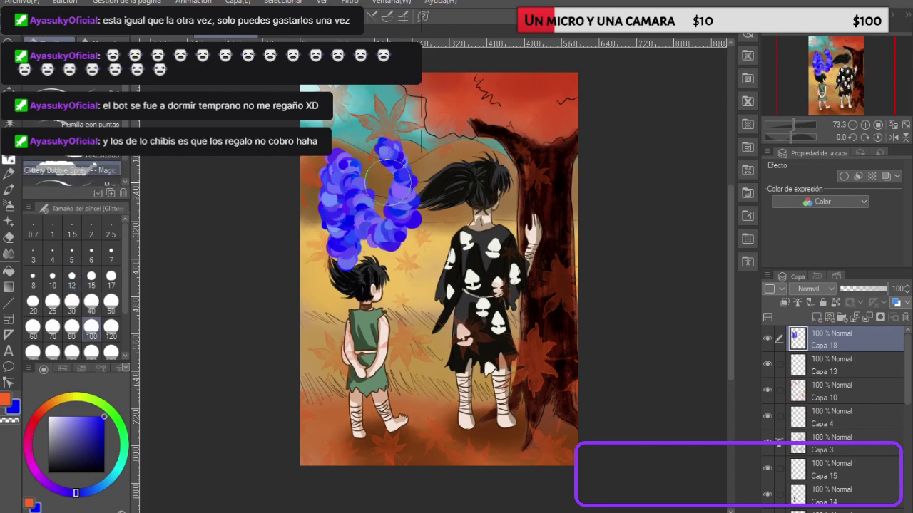
pyautogui.hotkey('ctrl', 'z')
pyautogui.click(72, 275)
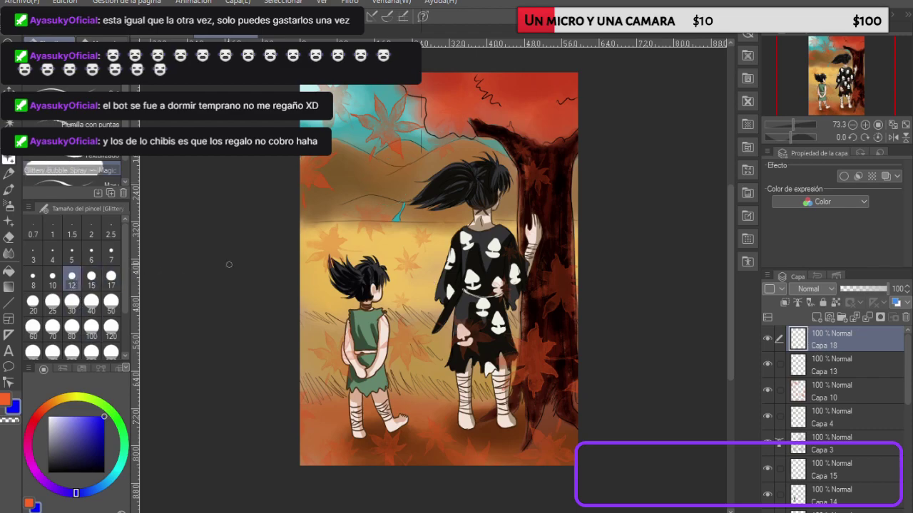
pyautogui.moveTo(328, 164)
pyautogui.mouseDown()
pyautogui.moveTo(346, 218)
pyautogui.moveTo(347, 155)
pyautogui.moveTo(363, 150)
pyautogui.moveTo(378, 171)
pyautogui.moveTo(407, 170)
pyautogui.moveTo(401, 194)
pyautogui.mouseUp()
pyautogui.hotkey('ctrl', 'z')
pyautogui.hotkey('ctrl', 'z')
pyautogui.hotkey('ctrl', 'z')
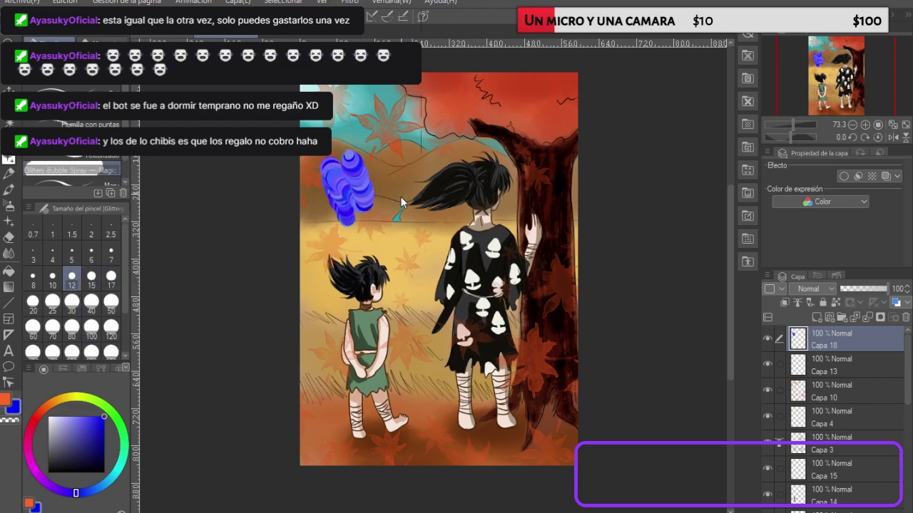
# Step: Handwrite the artist's two-line signature with an underline flourish in blue, using a plain pen at size 12 on the new layer
pyautogui.moveTo(120, 158); pyautogui.dragTo(118, 126)
pyautogui.click(114, 109)
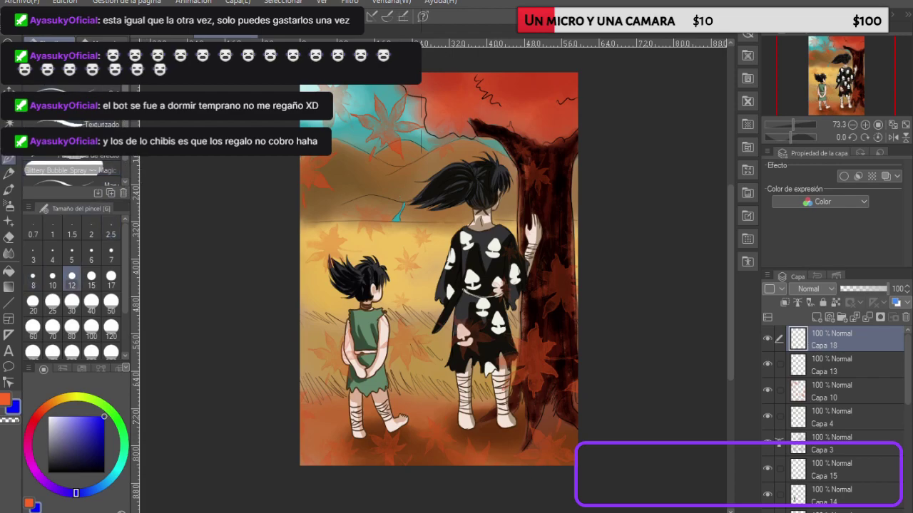
pyautogui.moveTo(346, 199)
pyautogui.mouseDown()
pyautogui.moveTo(362, 253)
pyautogui.moveTo(380, 239)
pyautogui.mouseUp()
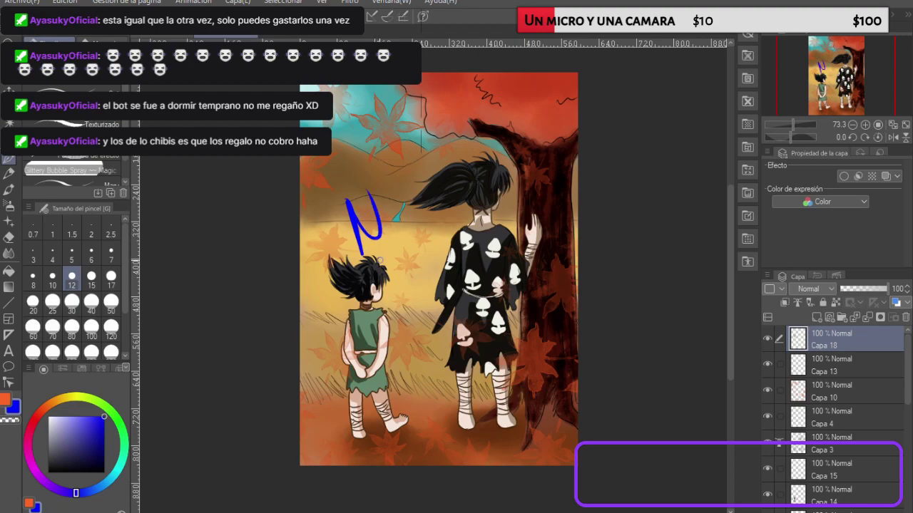
pyautogui.hotkey('ctrl', 'z')
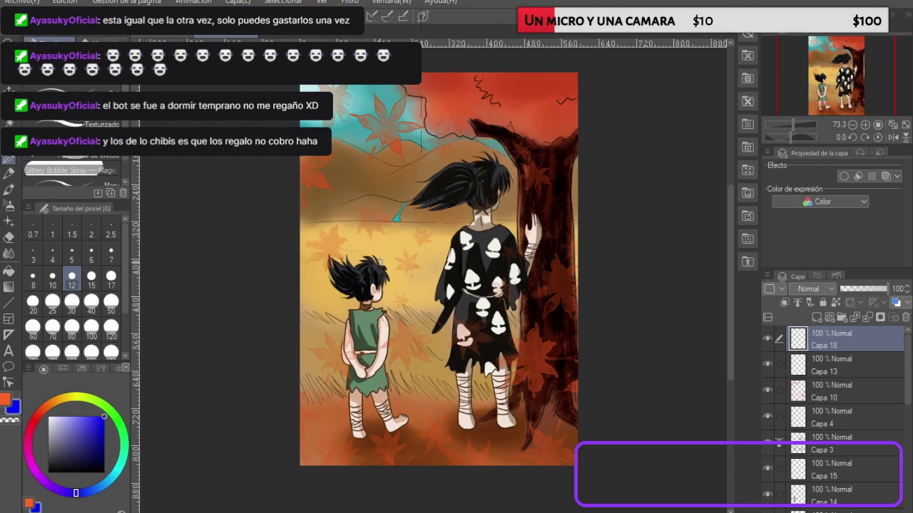
pyautogui.moveTo(337, 191)
pyautogui.mouseDown()
pyautogui.moveTo(360, 207)
pyautogui.moveTo(363, 182)
pyautogui.moveTo(391, 188)
pyautogui.moveTo(373, 226)
pyautogui.mouseUp()
pyautogui.hotkey('ctrl', 'z')
pyautogui.hotkey('ctrl', 'z')
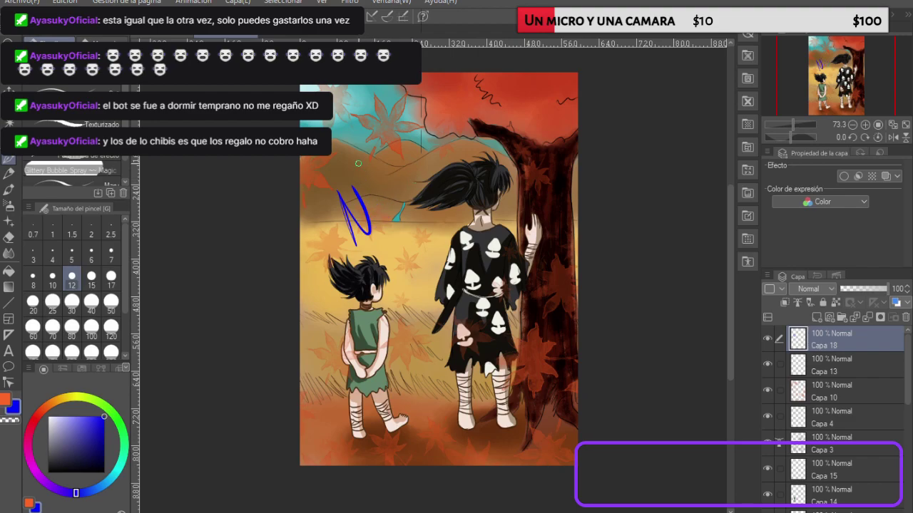
pyautogui.moveTo(372, 227)
pyautogui.mouseDown()
pyautogui.moveTo(375, 188)
pyautogui.moveTo(393, 227)
pyautogui.mouseUp()
pyautogui.moveTo(397, 176)
pyautogui.mouseDown()
pyautogui.moveTo(383, 208)
pyautogui.moveTo(425, 178)
pyautogui.mouseUp()
pyautogui.moveTo(356, 245)
pyautogui.mouseDown()
pyautogui.moveTo(375, 266)
pyautogui.moveTo(403, 265)
pyautogui.mouseUp()
pyautogui.moveTo(412, 218)
pyautogui.mouseDown()
pyautogui.moveTo(410, 260)
pyautogui.moveTo(430, 248)
pyautogui.moveTo(427, 283)
pyautogui.moveTo(492, 206)
pyautogui.mouseUp()
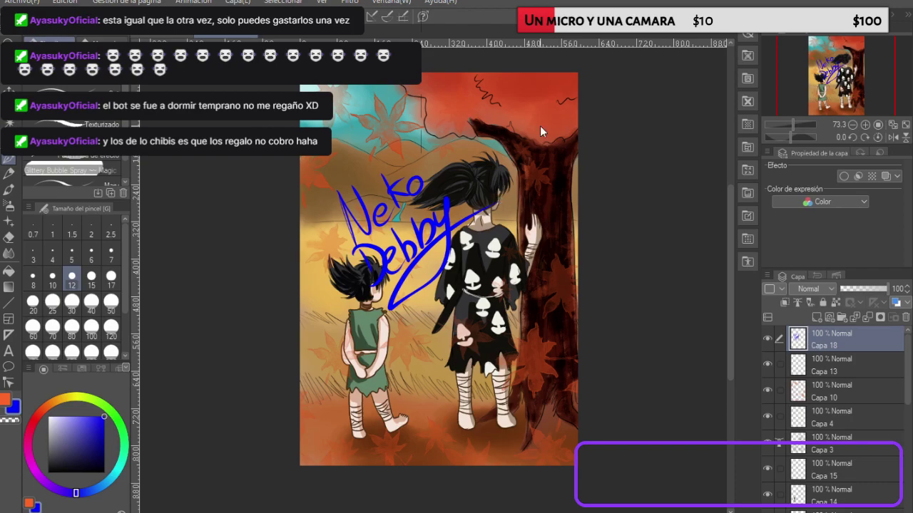
# Step: Shrink the signature, tilt it slightly and place it in the picture's lower-left corner beside the smaller figure's feet
pyautogui.hotkey('ctrl', 't')
pyautogui.moveTo(335, 173); pyautogui.dragTo(438, 258)
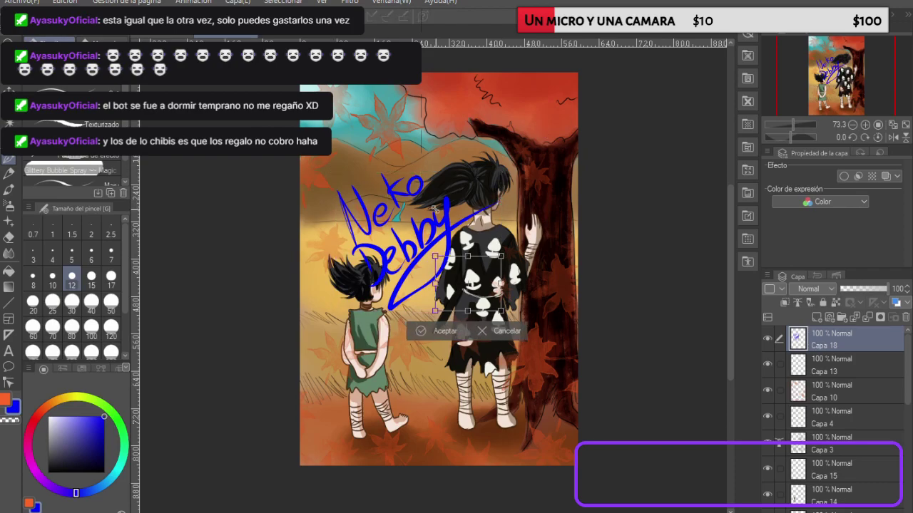
pyautogui.moveTo(484, 278); pyautogui.dragTo(371, 398)
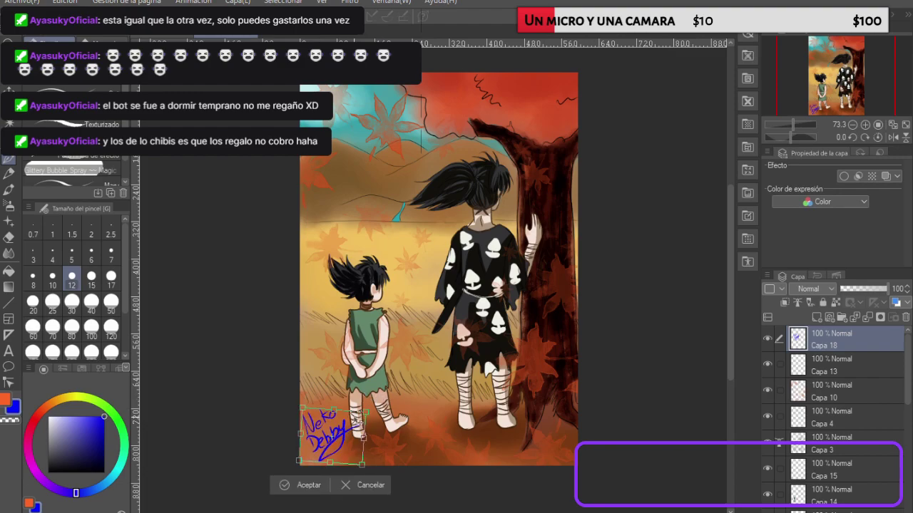
pyautogui.click(309, 489)
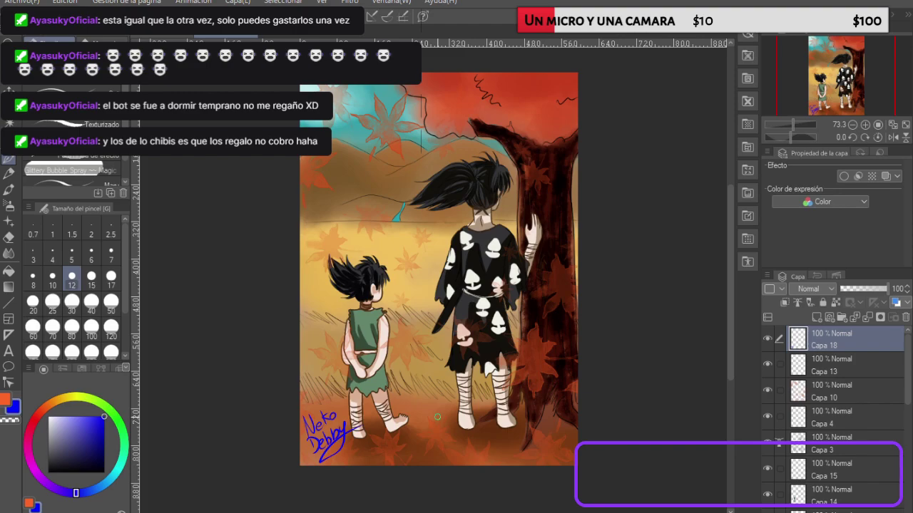
pyautogui.scroll(1, 273, 424)
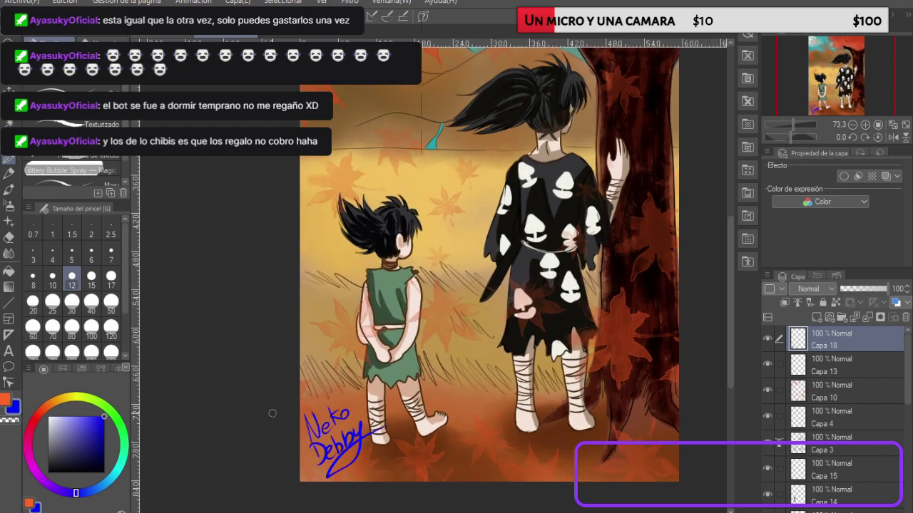
pyautogui.scroll(1, 539, 269)
pyautogui.moveTo(731, 318); pyautogui.dragTo(726, 272)
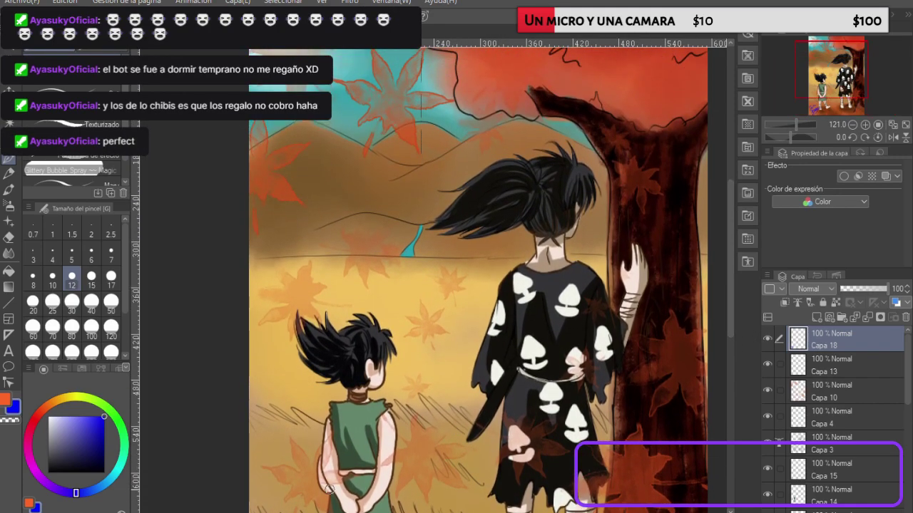
pyautogui.moveTo(513, 512); pyautogui.dragTo(532, 511)
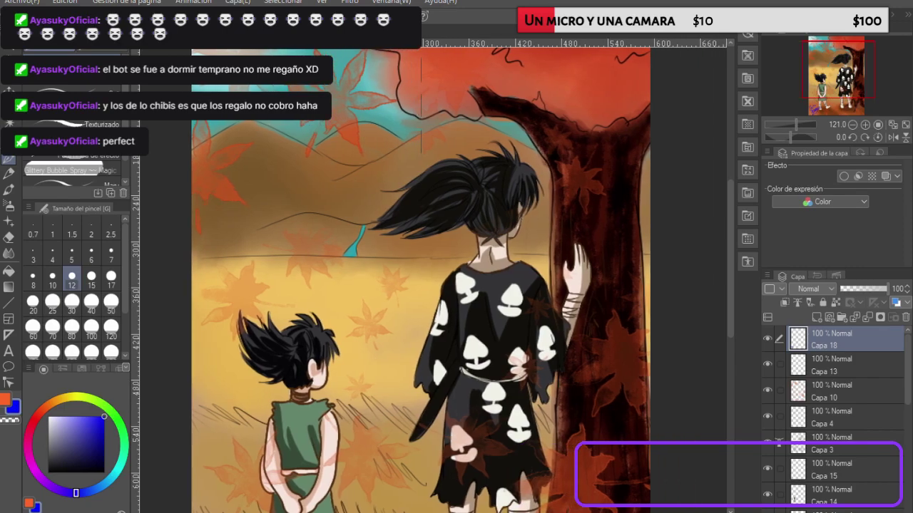